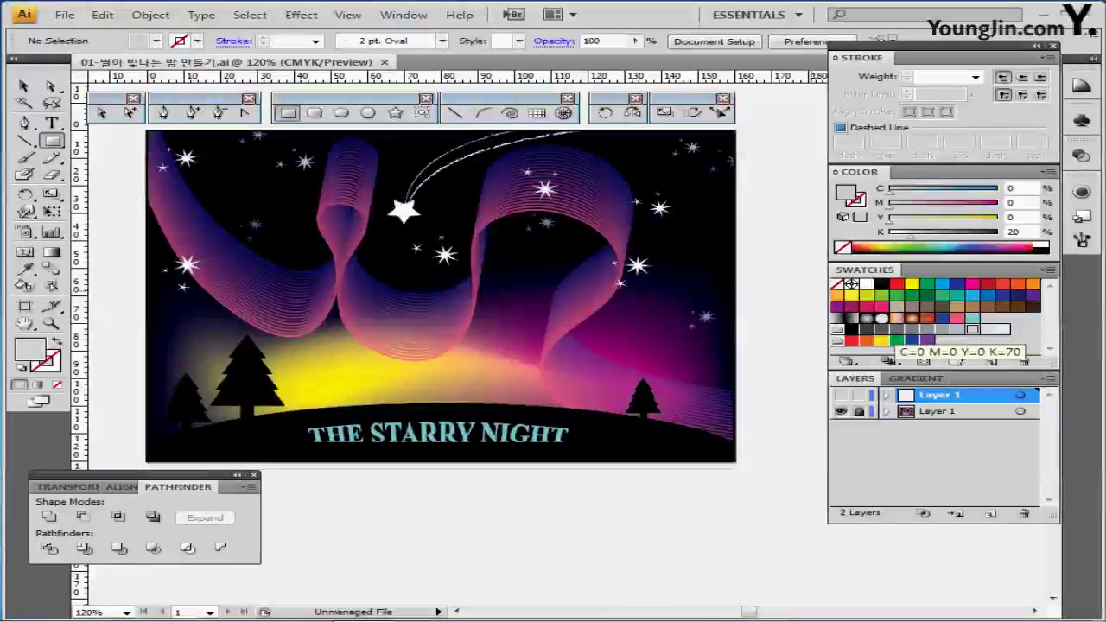
pyautogui.hotkey('ctrl', 'n')
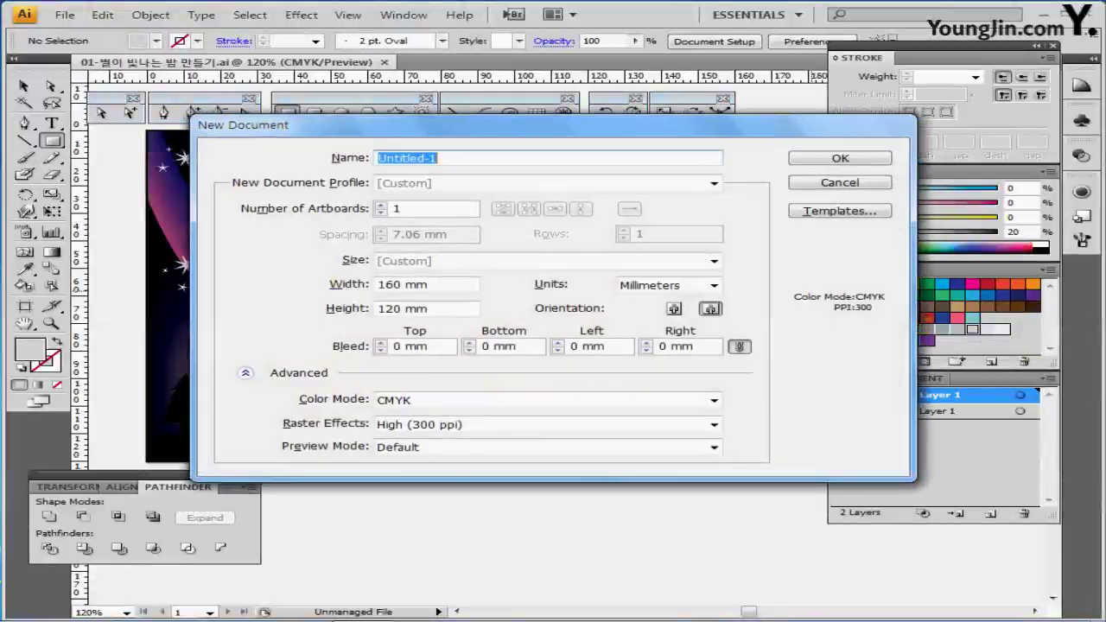
pyautogui.moveTo(430, 286); pyautogui.dragTo(375, 285)
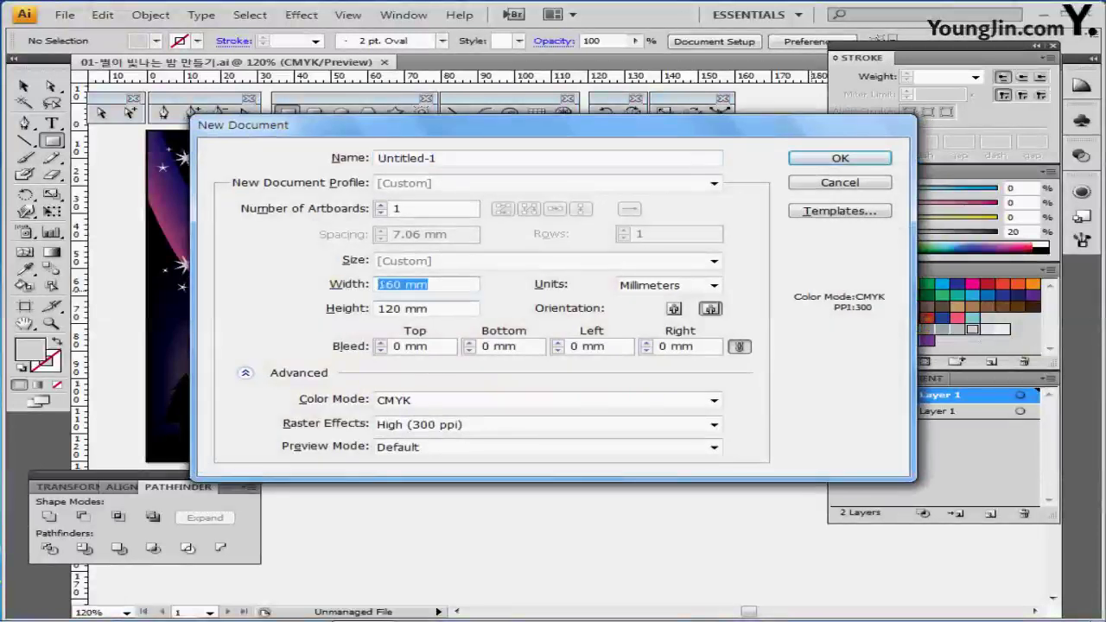
pyautogui.moveTo(430, 308); pyautogui.dragTo(376, 309)
pyautogui.press('Escape')
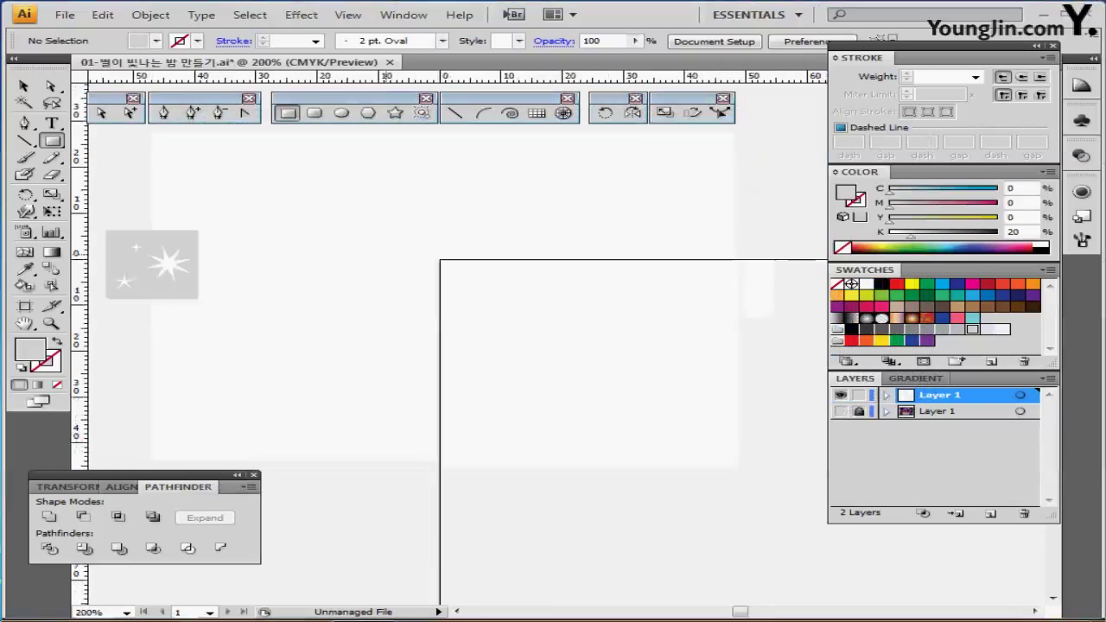
# - Draw a 15 × 15 mm grey rectangle and move it level with the sample star tile
pyautogui.moveTo(372, 359); pyautogui.dragTo(510, 336)
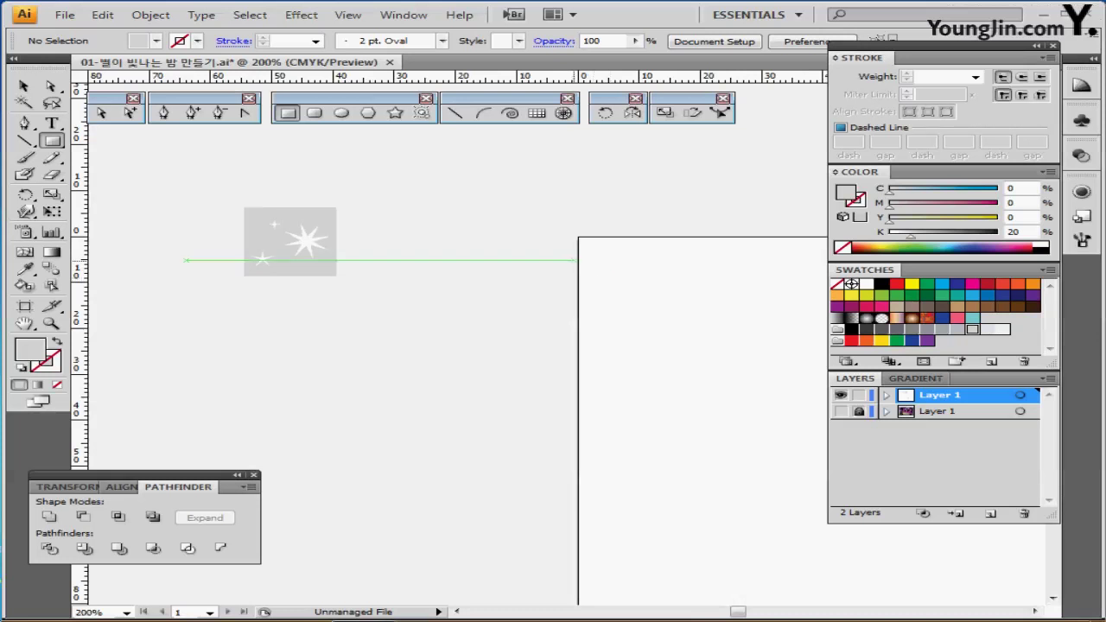
pyautogui.hotkey('ctrl', '+')
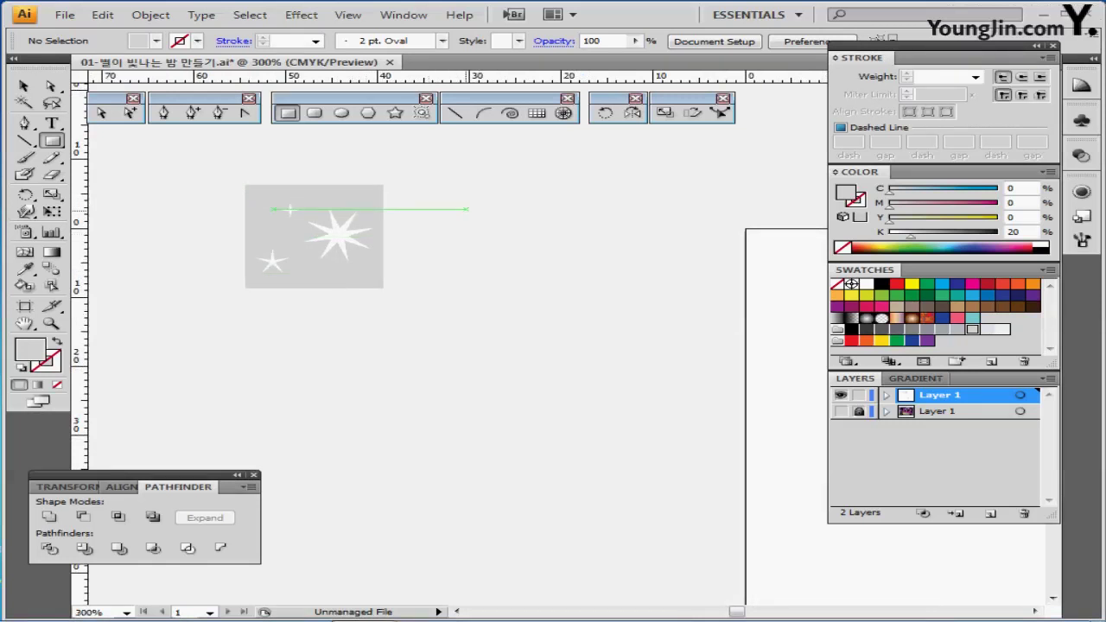
pyautogui.click(459, 236)
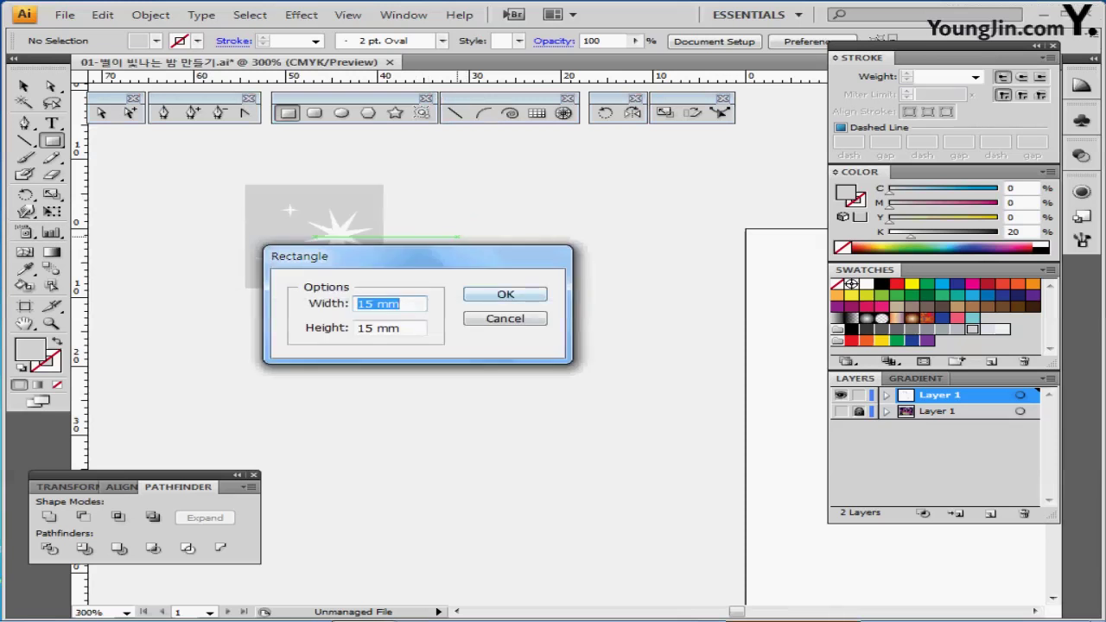
pyautogui.click(506, 295)
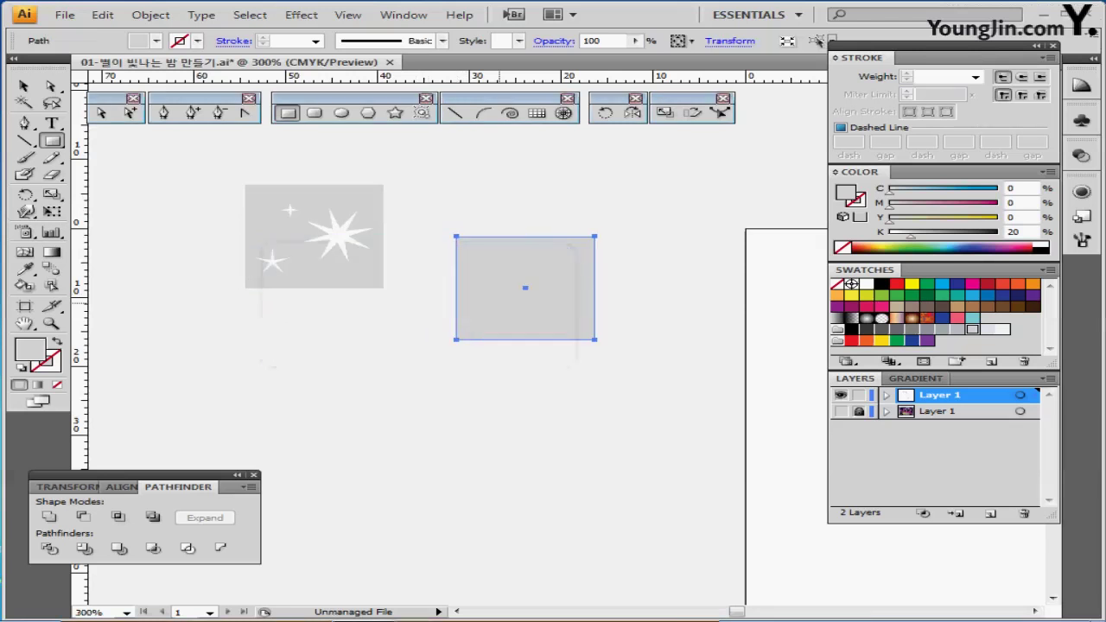
pyautogui.moveTo(565, 311); pyautogui.dragTo(582, 264)
pyautogui.keyDown('ctrl'); pyautogui.click(579, 265); pyautogui.keyUp('ctrl')
pyautogui.moveTo(521, 366); pyautogui.dragTo(630, 337)
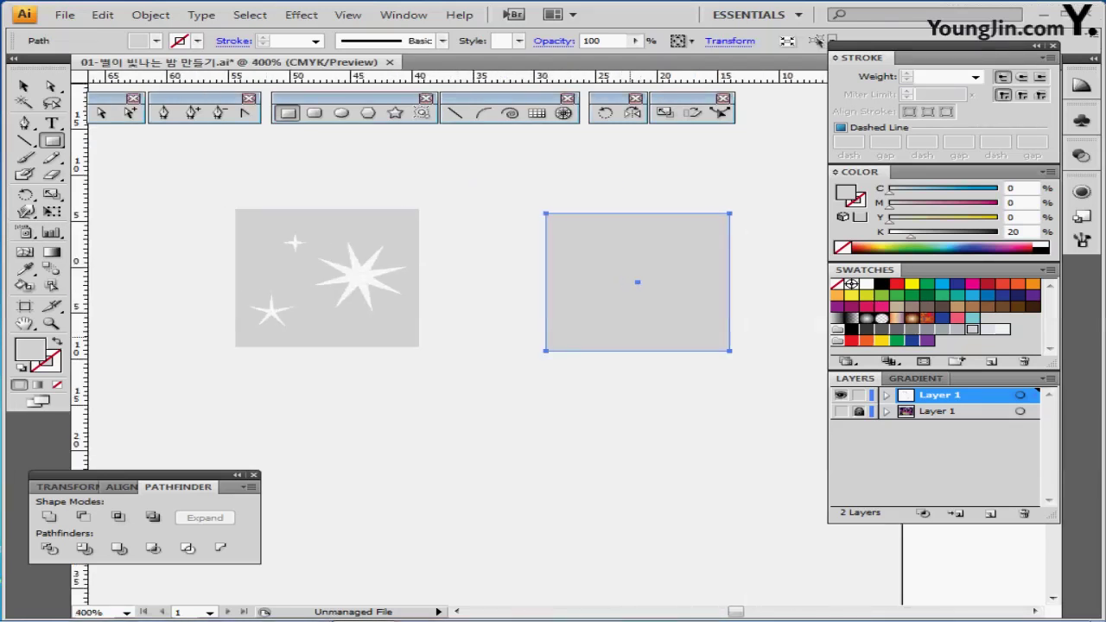
pyautogui.keyDown('ctrl'); pyautogui.click(610, 389); pyautogui.keyUp('ctrl')
# - Create a white 8-point star with radii of 4 mm and 1 mm and place it on the new grey rectangle
pyautogui.click(866, 284)
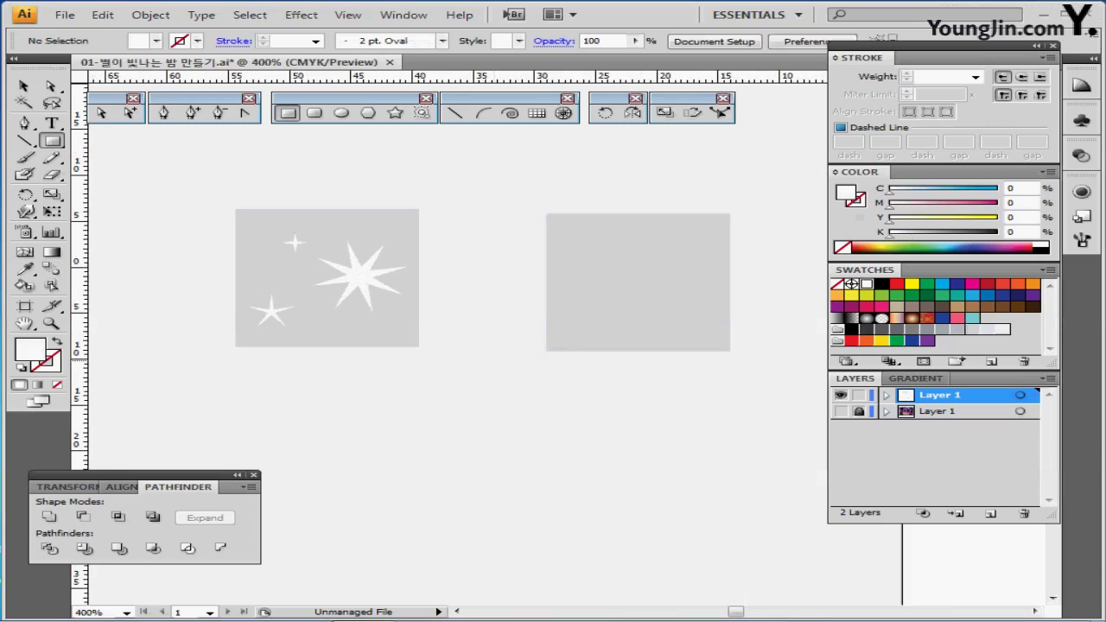
pyautogui.click(395, 112)
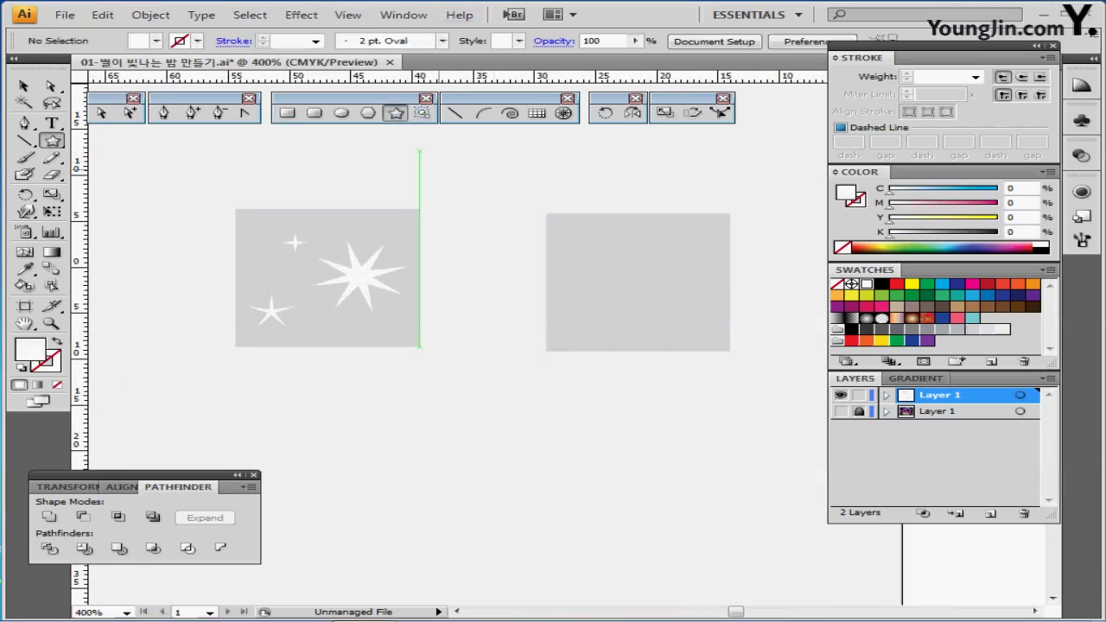
pyautogui.click(514, 254)
pyautogui.press('Tab')
pyautogui.press('Tab')
pyautogui.press('Tab')
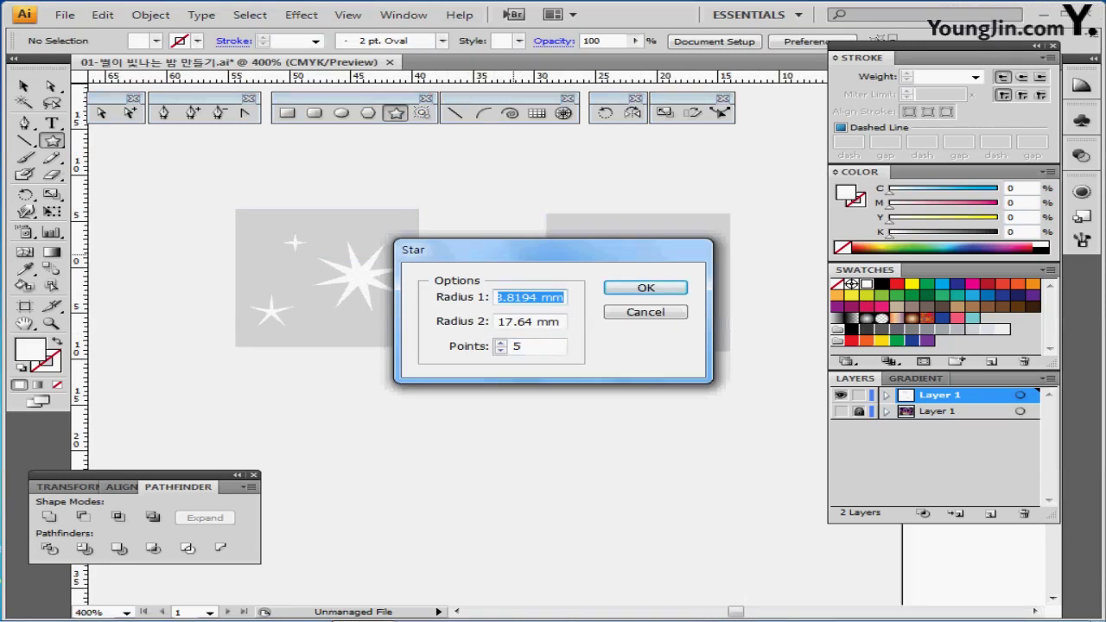
pyautogui.write('4')
pyautogui.press('Tab')
pyautogui.write('1')
pyautogui.press('Tab')
pyautogui.write('8')
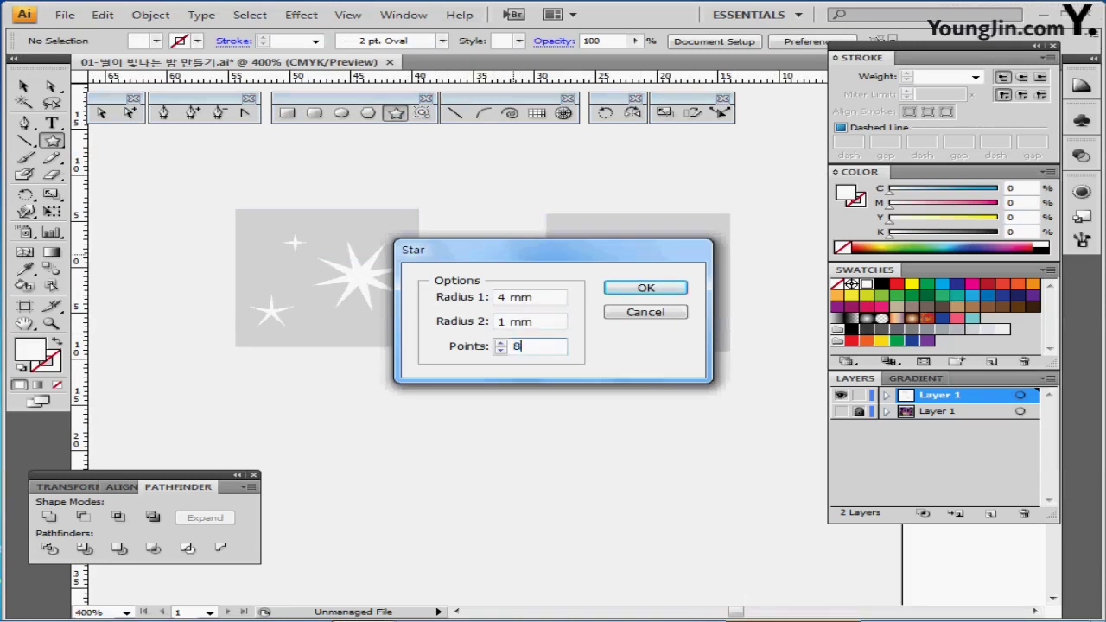
pyautogui.press('Return')
pyautogui.moveTo(513, 254); pyautogui.dragTo(660, 300)
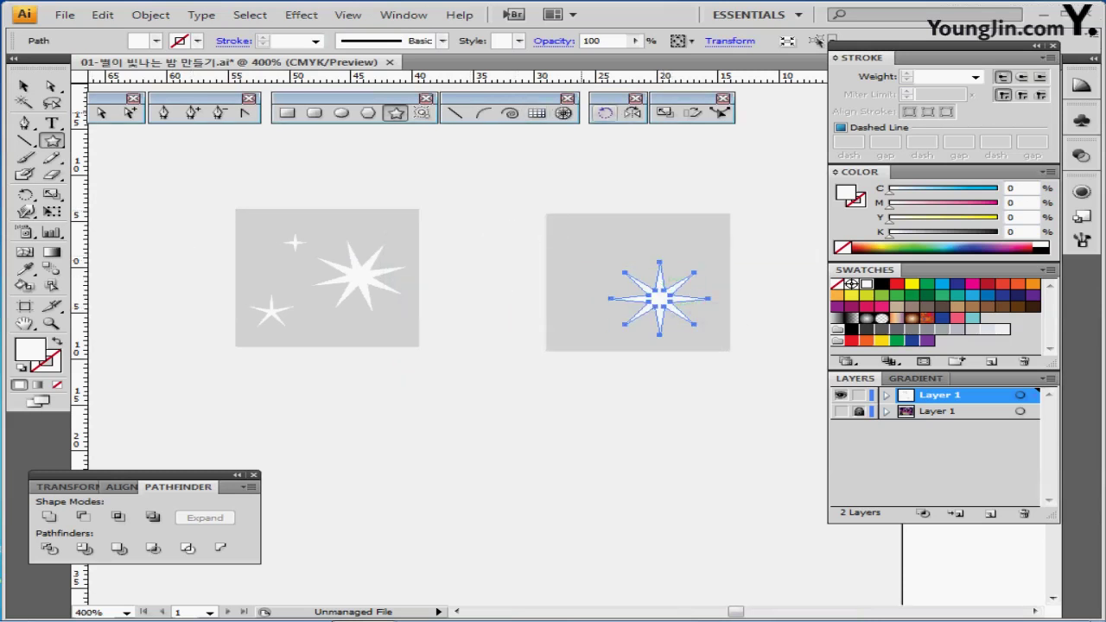
# - Rotate the 8-point star by -30° and shift it slightly toward the rectangle's upper right
pyautogui.doubleClick(605, 113)
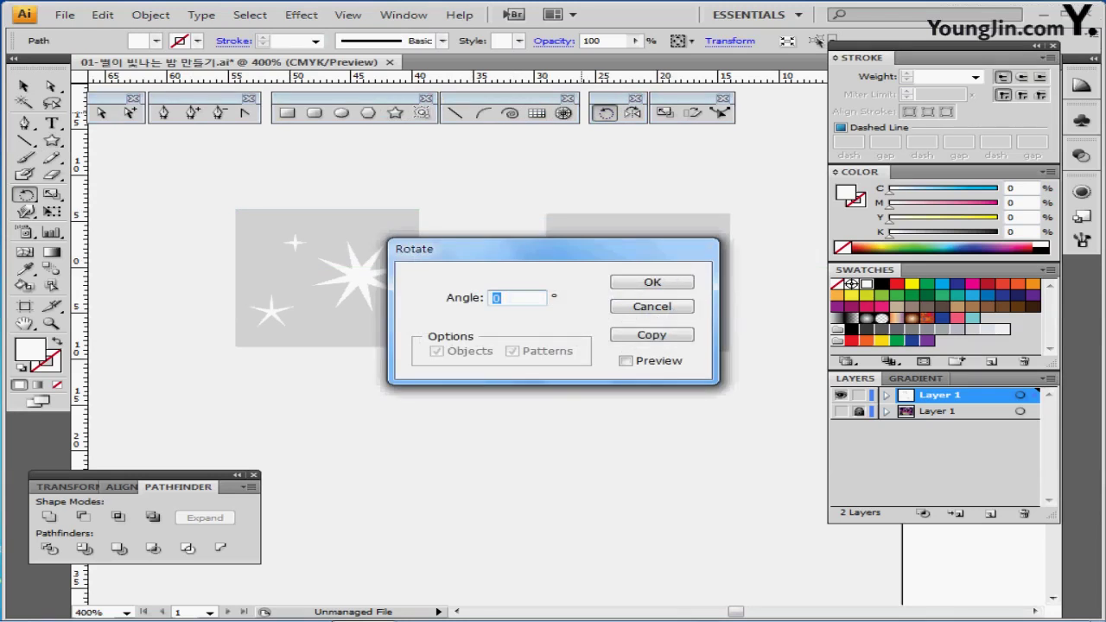
pyautogui.write('-30')
pyautogui.press('Return')
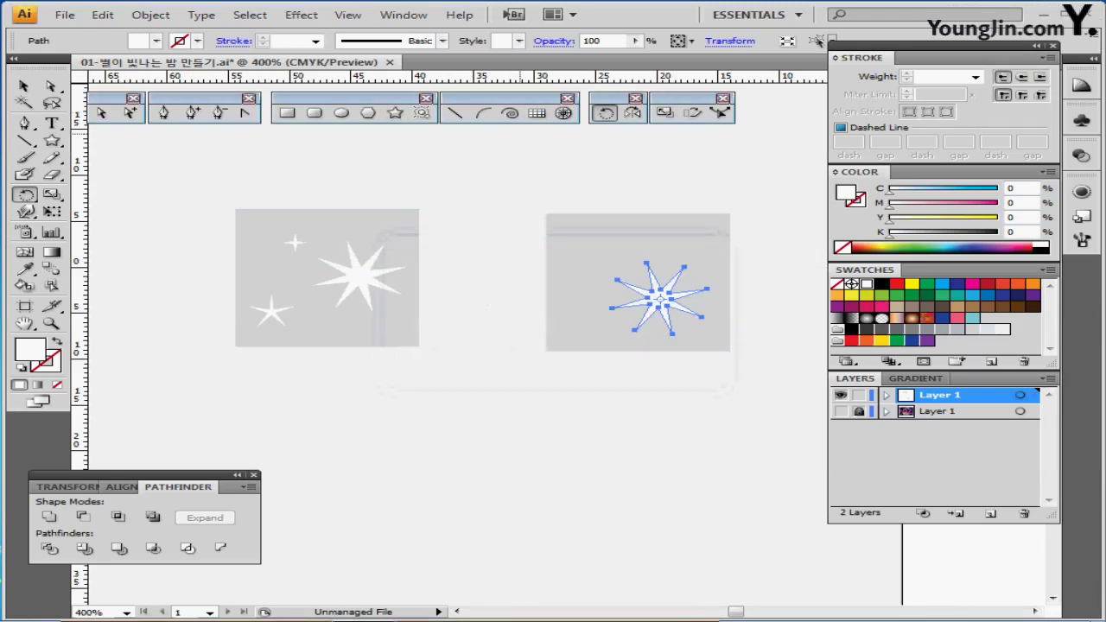
pyautogui.moveTo(664, 300); pyautogui.dragTo(683, 285)
pyautogui.keyDown('ctrl'); pyautogui.click(484, 199); pyautogui.keyUp('ctrl')
# - Create a white 5-point star with radii of 2 mm and 0.3 mm and place it left of the 8-point star
pyautogui.click(395, 113)
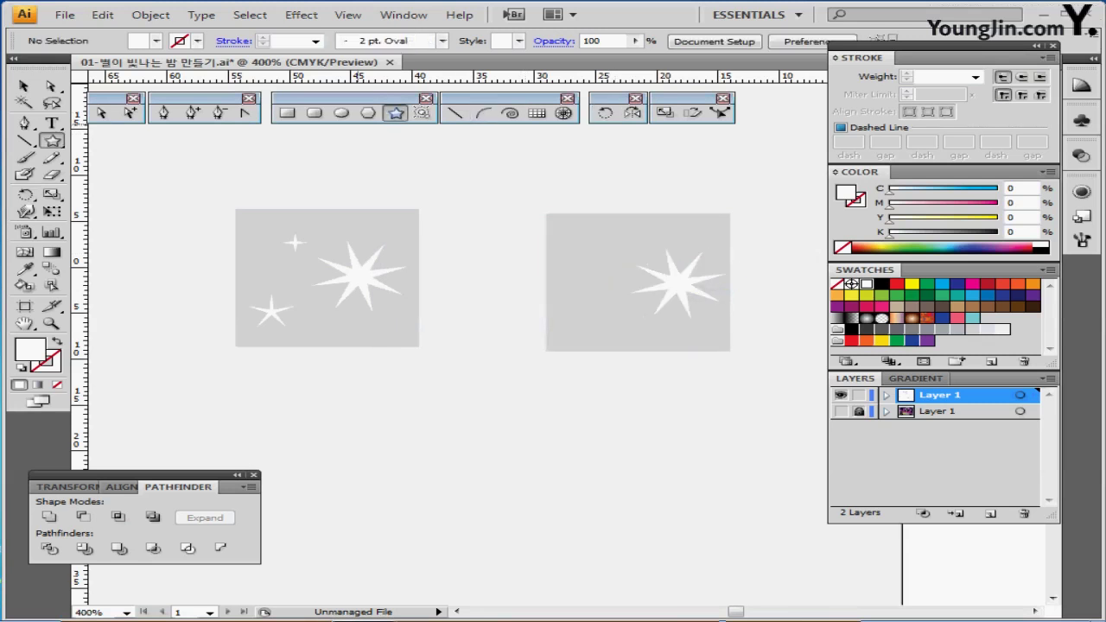
pyautogui.click(295, 242)
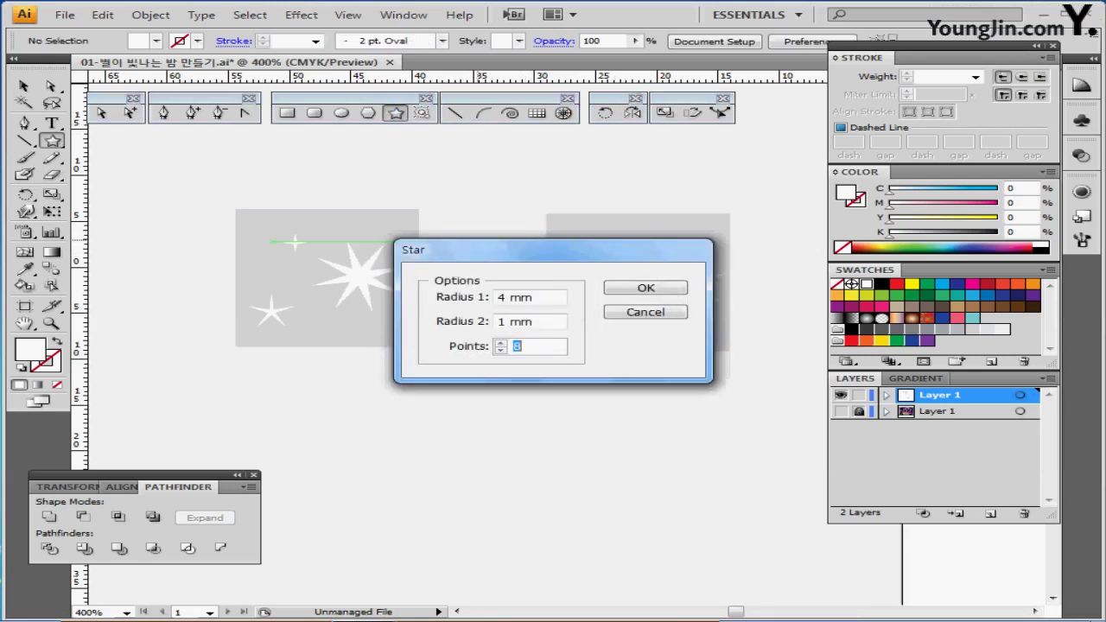
pyautogui.write('2')
pyautogui.press('Return')
pyautogui.press('Return')
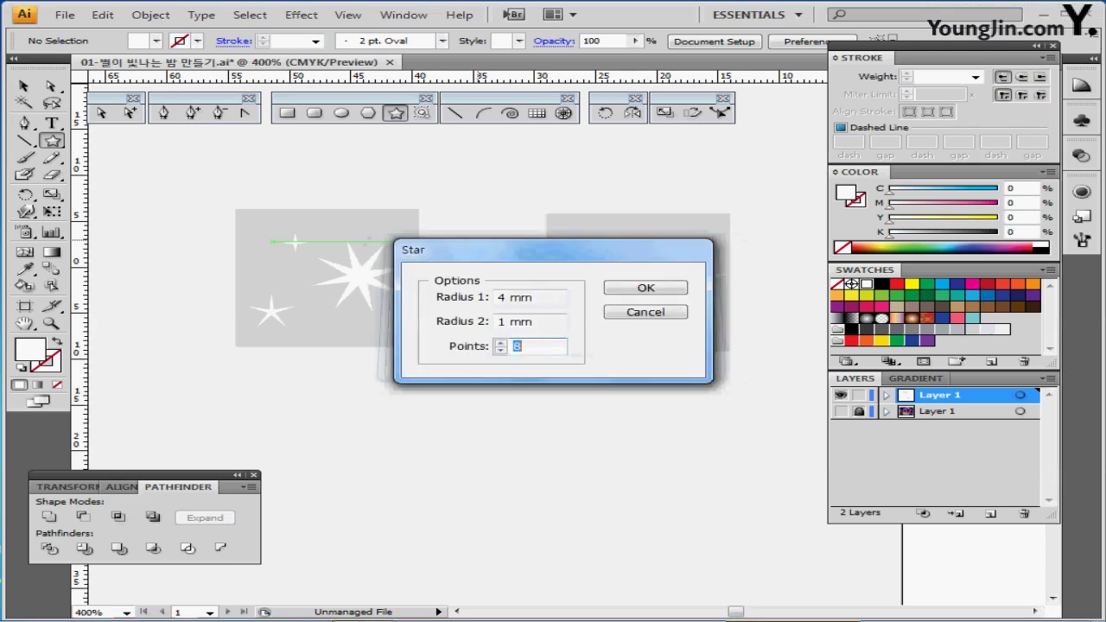
pyautogui.press('Tab')
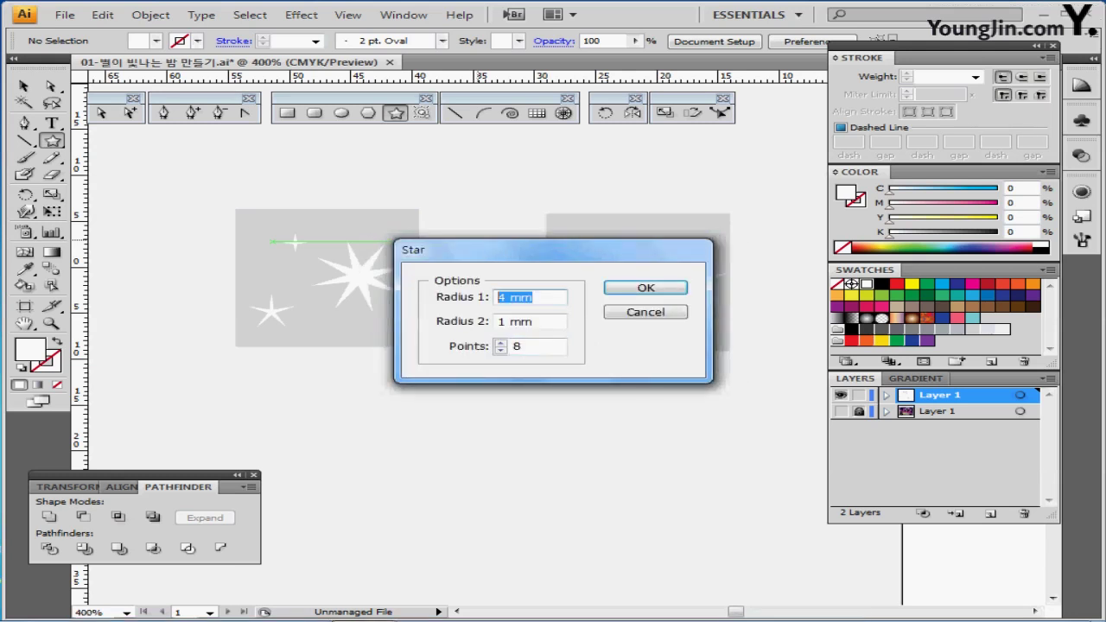
pyautogui.write('2')
pyautogui.press('Tab')
pyautogui.write('.')
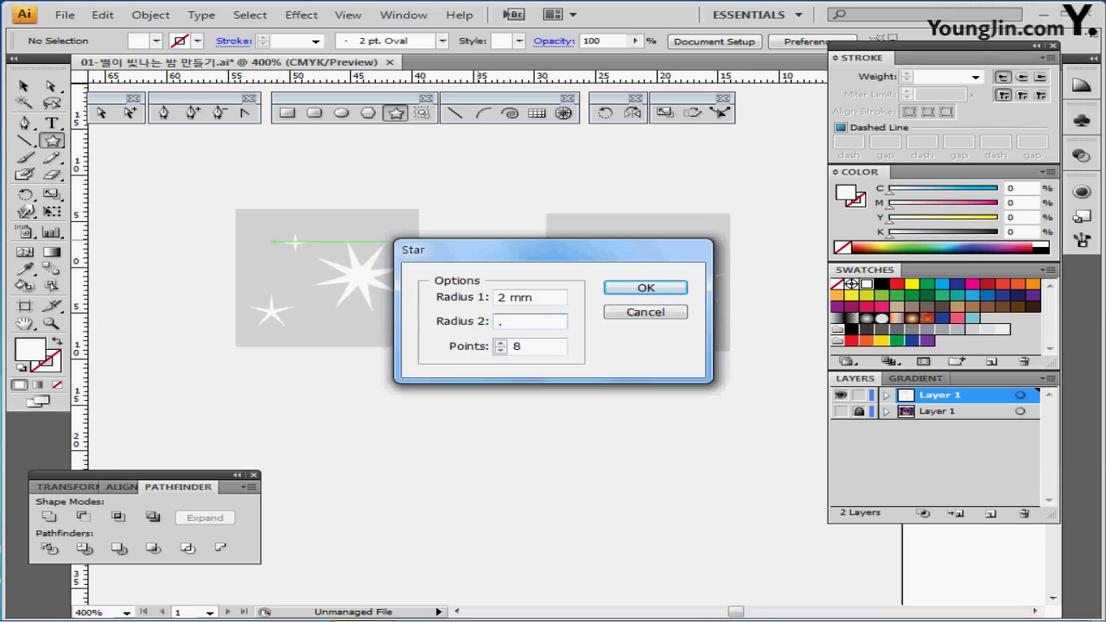
pyautogui.write('3')
pyautogui.press('Tab')
pyautogui.write('5')
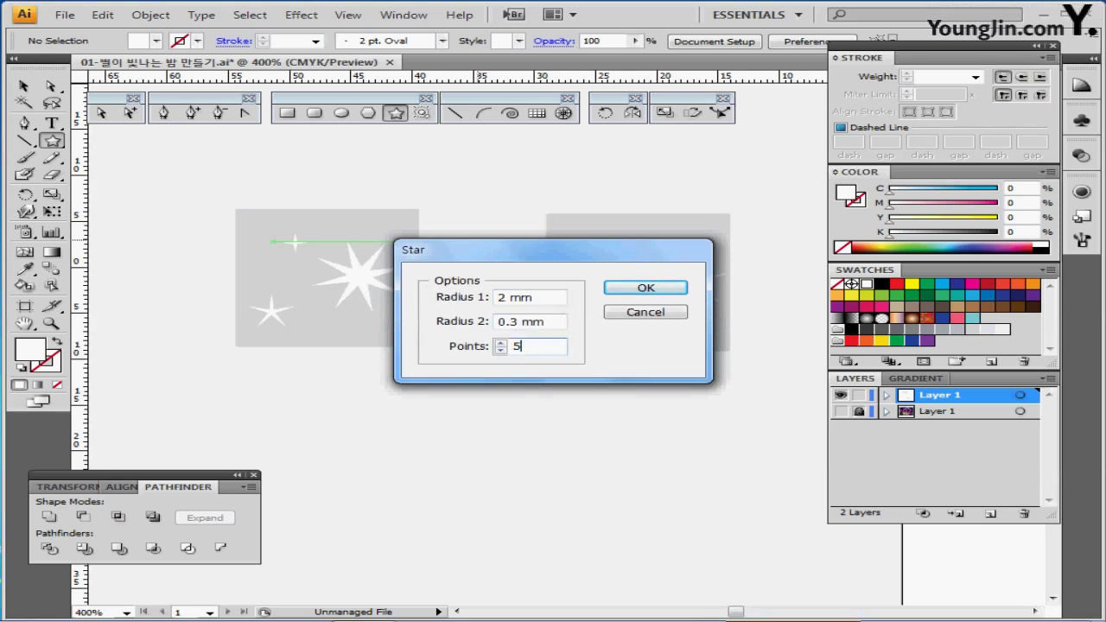
pyautogui.press('Tab')
pyautogui.press('Return')
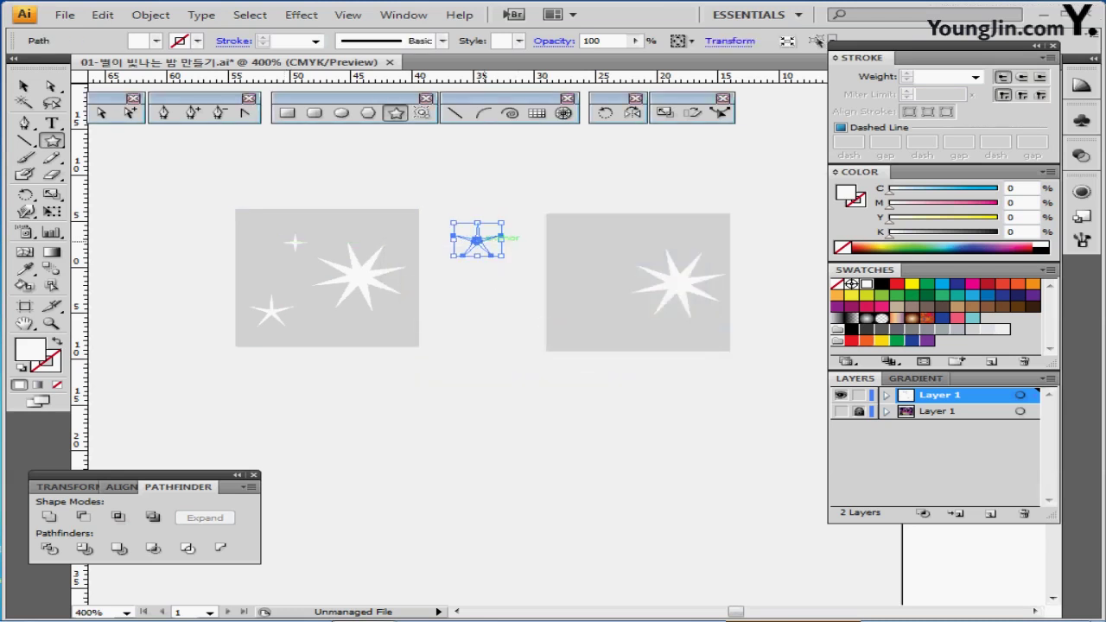
pyautogui.moveTo(480, 242); pyautogui.dragTo(595, 297)
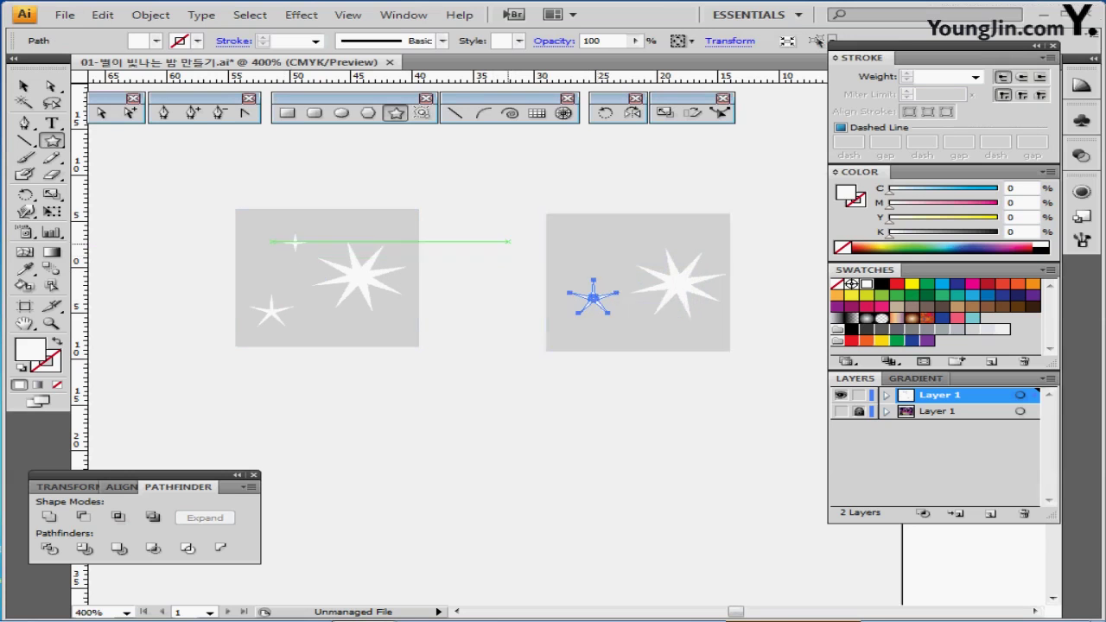
# - Create a white 4-point star with radii of 1 mm and 0.2 mm and place it above the 5-point star
pyautogui.click(295, 243)
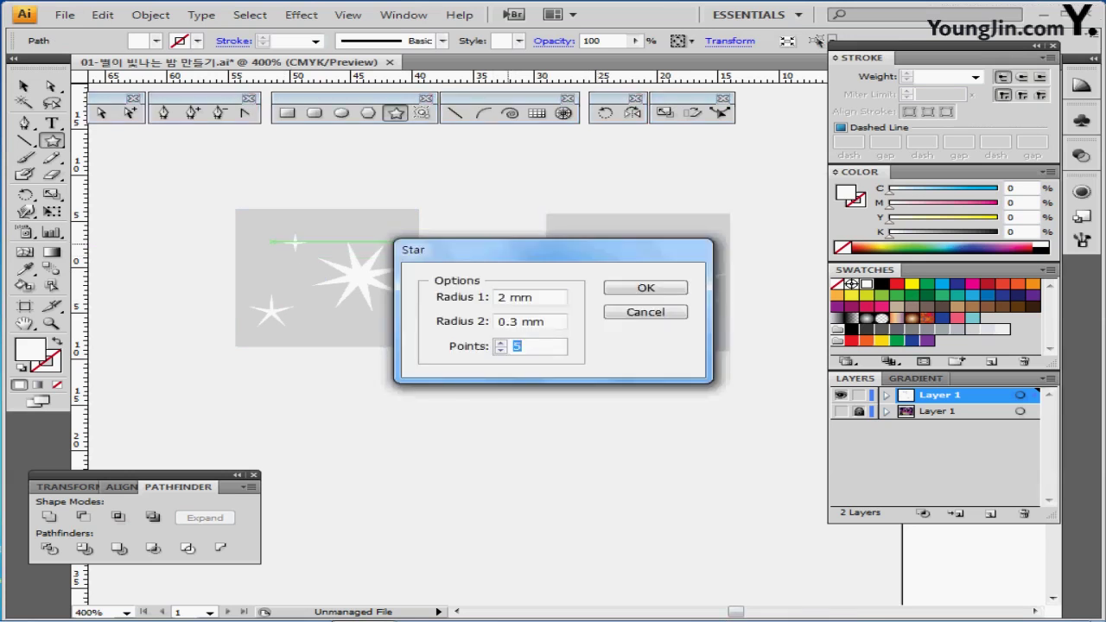
pyautogui.press('Tab')
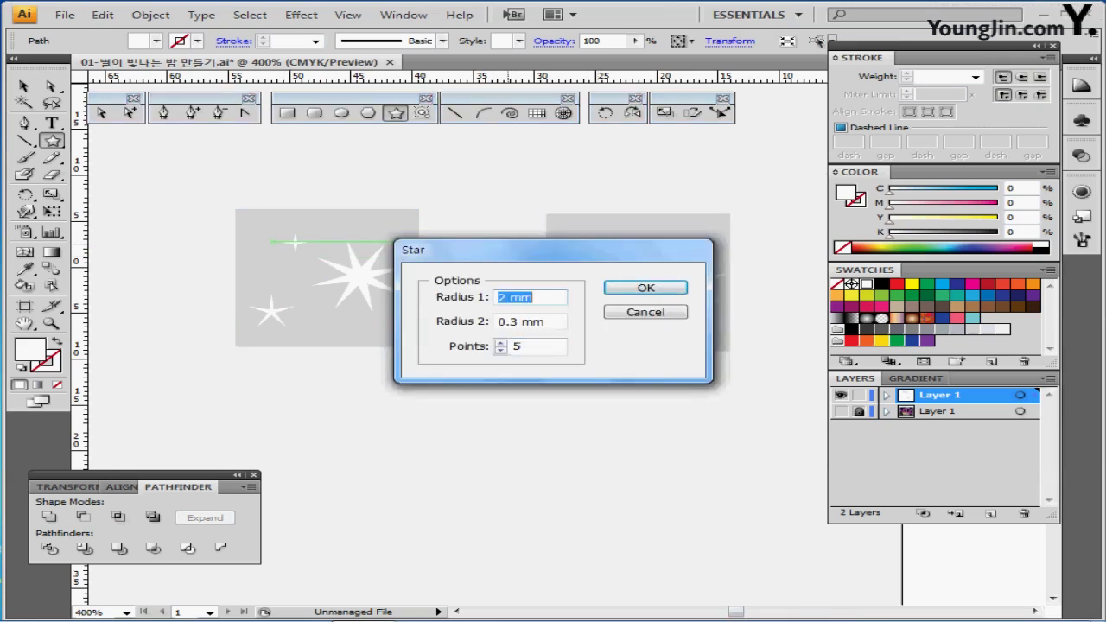
pyautogui.write('1')
pyautogui.press('Tab')
pyautogui.write('.2')
pyautogui.press('Tab')
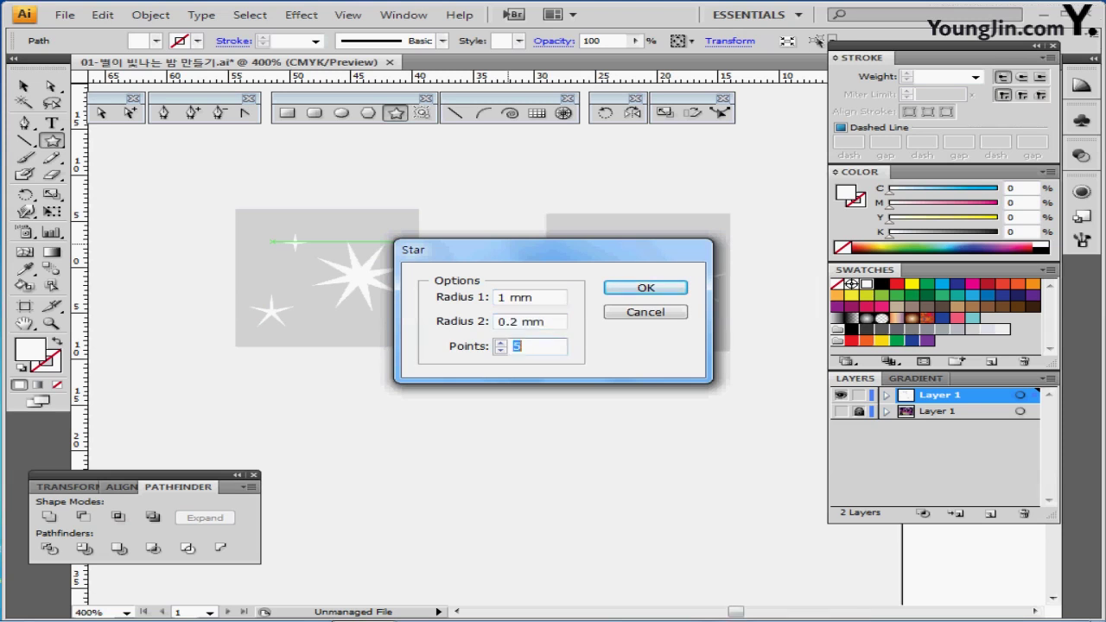
pyautogui.write('4')
pyautogui.press('Return')
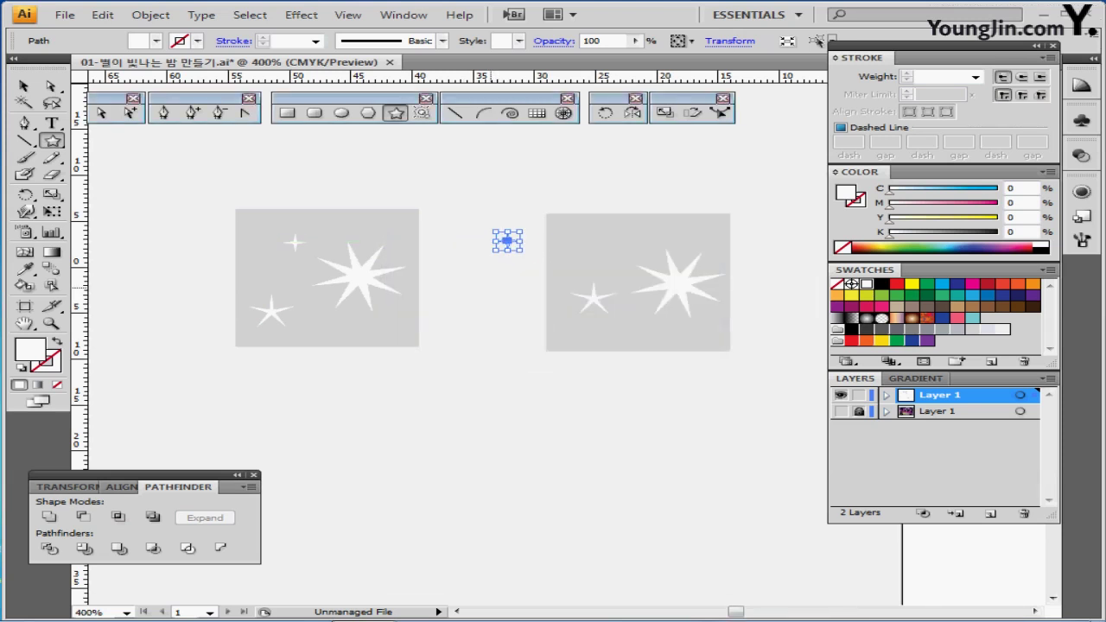
pyautogui.moveTo(507, 241); pyautogui.dragTo(605, 250)
pyautogui.hotkey('ctrl', 'shift', 'a')
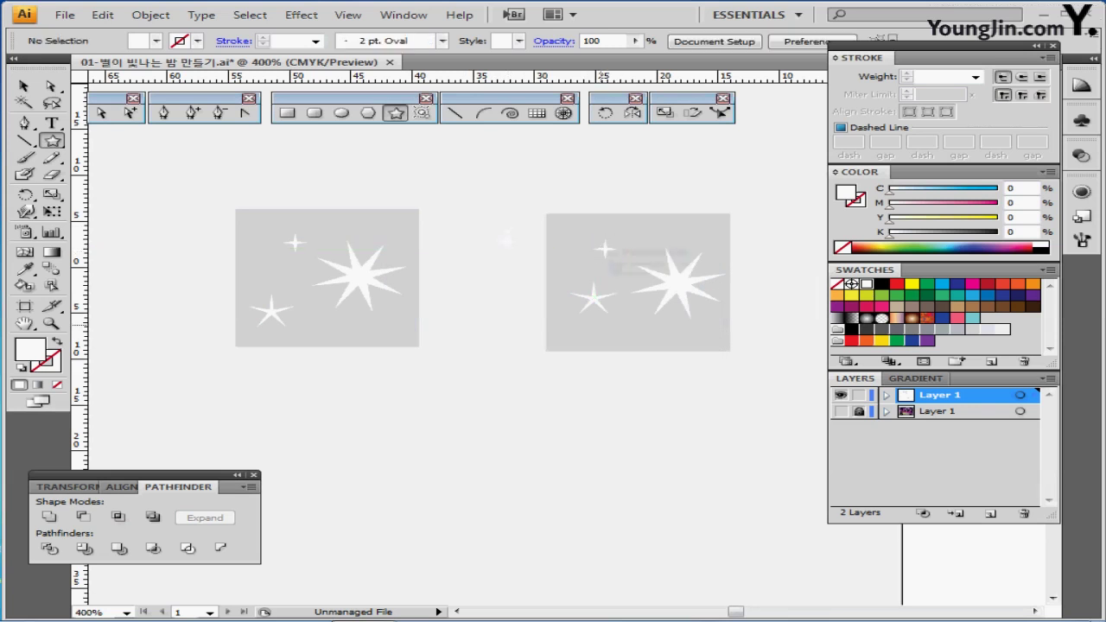
# - Move the 5-point star slightly lower and the 8-point star slightly higher to match the sample arrangement
pyautogui.moveTo(594, 295); pyautogui.dragTo(591, 314)
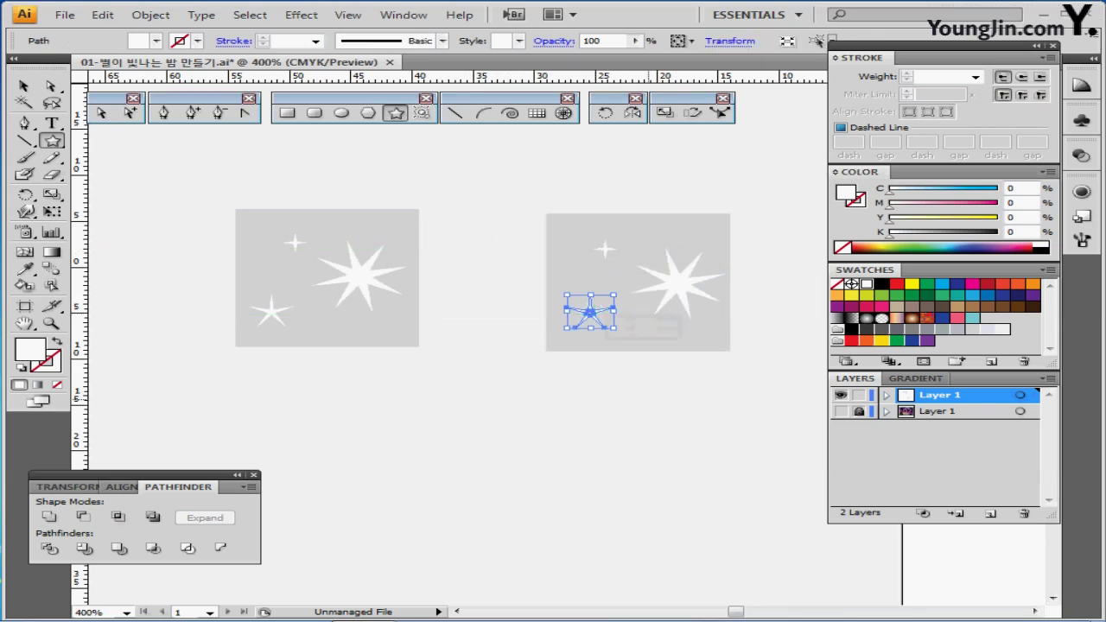
pyautogui.keyDown('ctrl'); pyautogui.click(592, 416); pyautogui.keyUp('ctrl')
pyautogui.moveTo(680, 271); pyautogui.dragTo(676, 283)
# - Save the three white stars on the right-hand rectangle together as a Graphic symbol named 별
pyautogui.moveTo(504, 171); pyautogui.dragTo(737, 371)
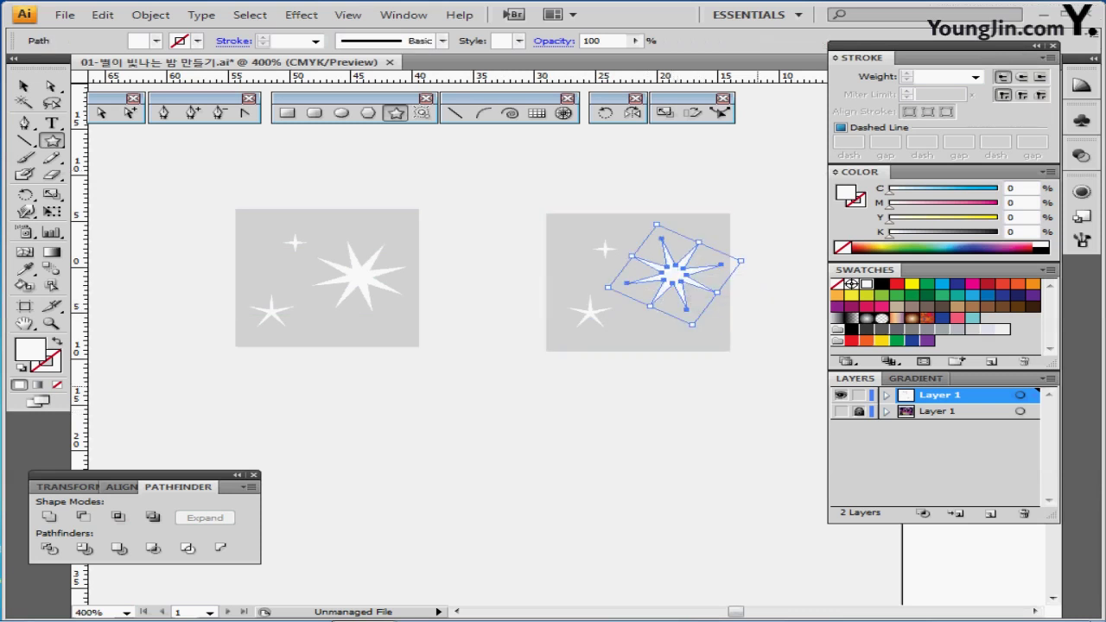
pyautogui.keyDown('ctrl'); pyautogui.keyDown('shift'); pyautogui.click(710, 228); pyautogui.keyUp('shift'); pyautogui.keyUp('ctrl')
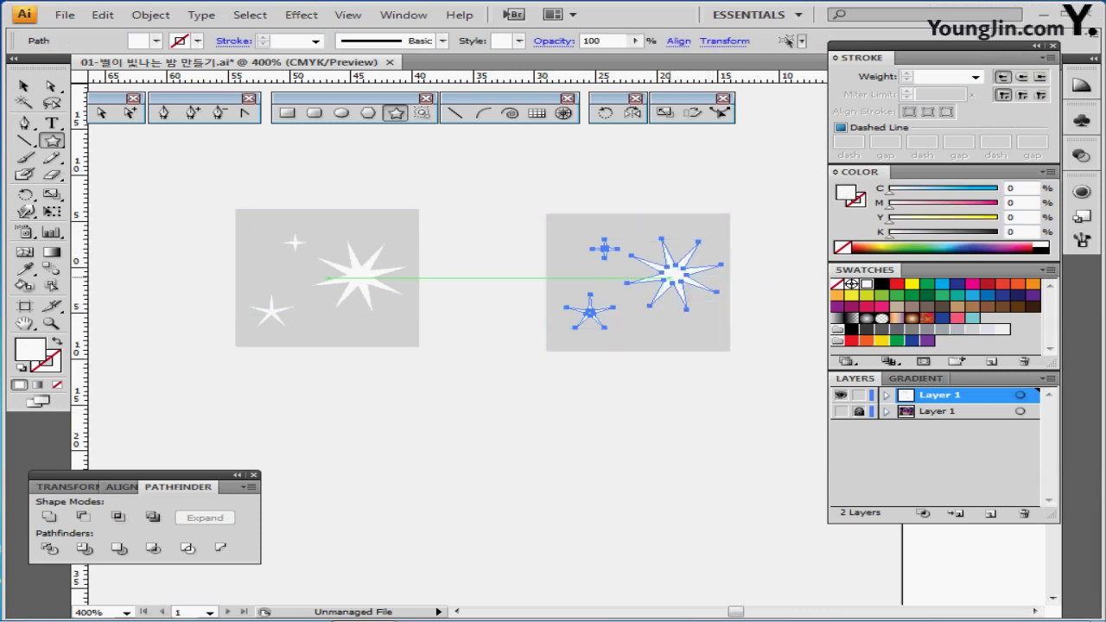
pyautogui.hscroll(1, 588, 288)
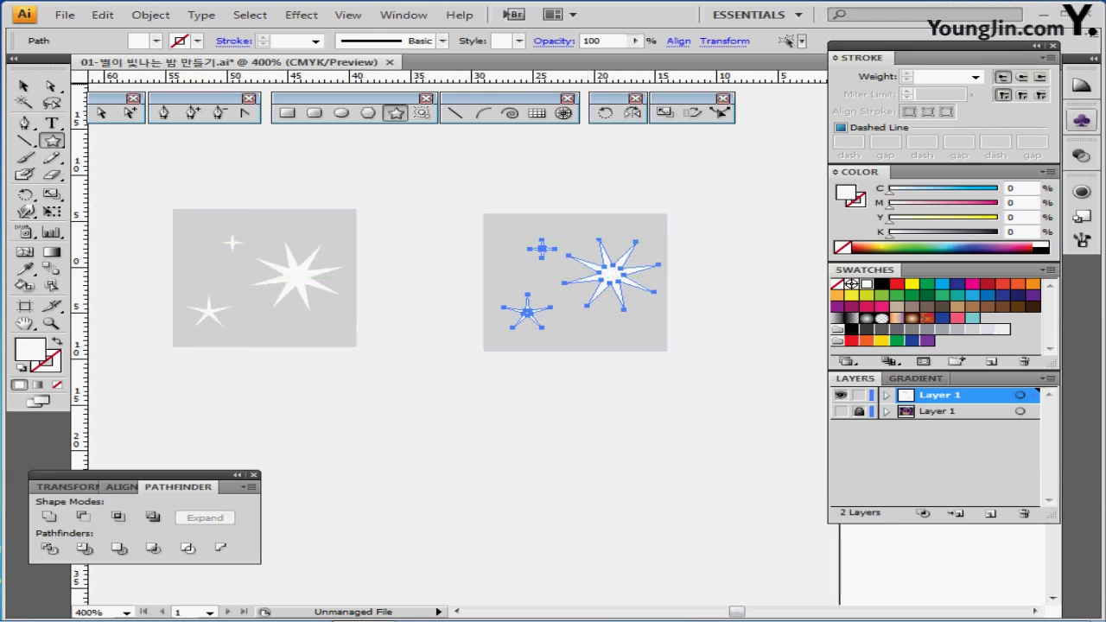
pyautogui.click(1082, 121)
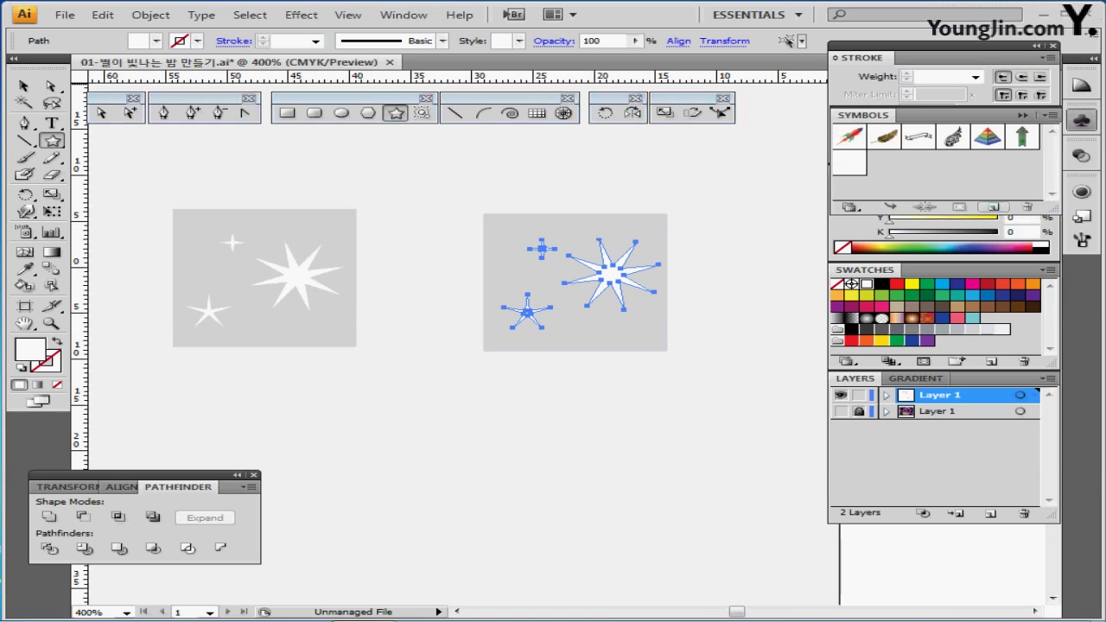
pyautogui.click(993, 208)
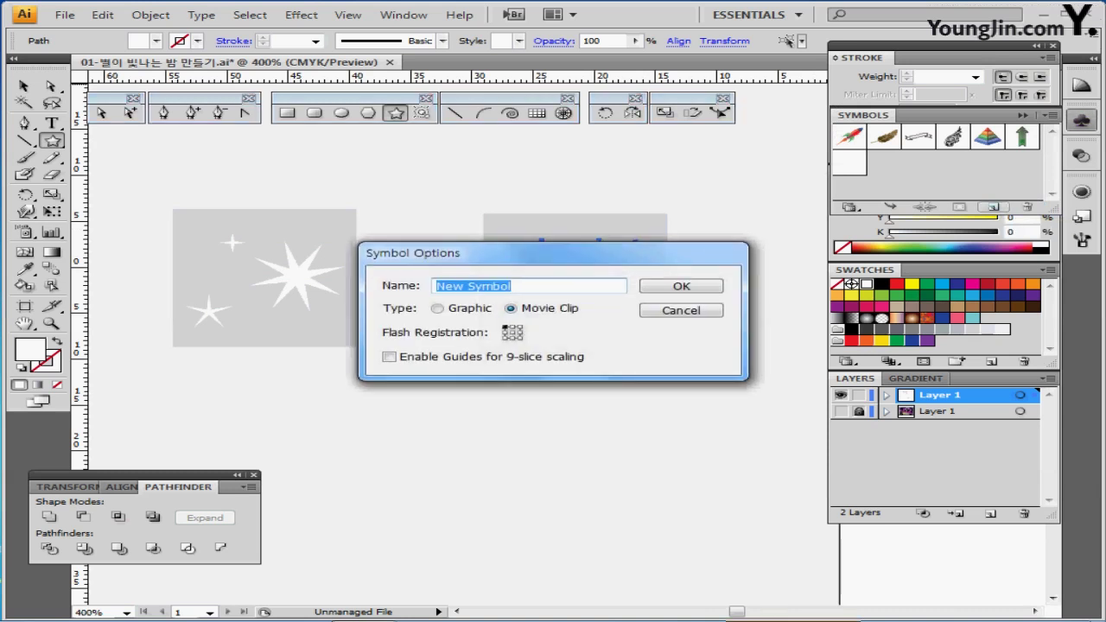
pyautogui.write('qu')
pyautogui.press('BackSpace')
pyautogui.press('BackSpace')
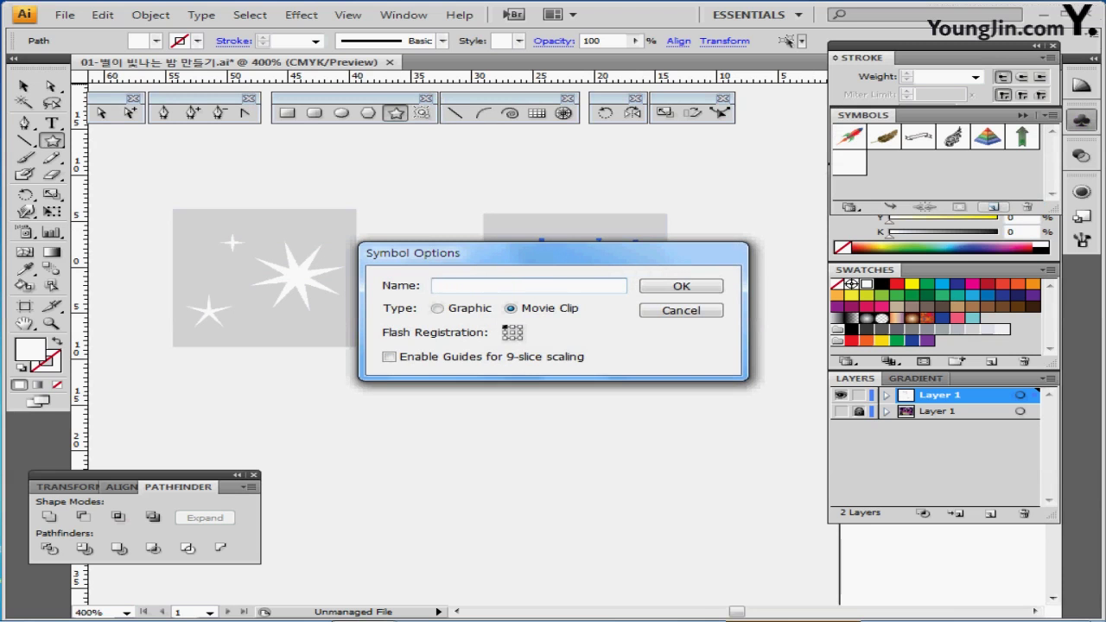
pyautogui.write('별')
pyautogui.press('Tab')
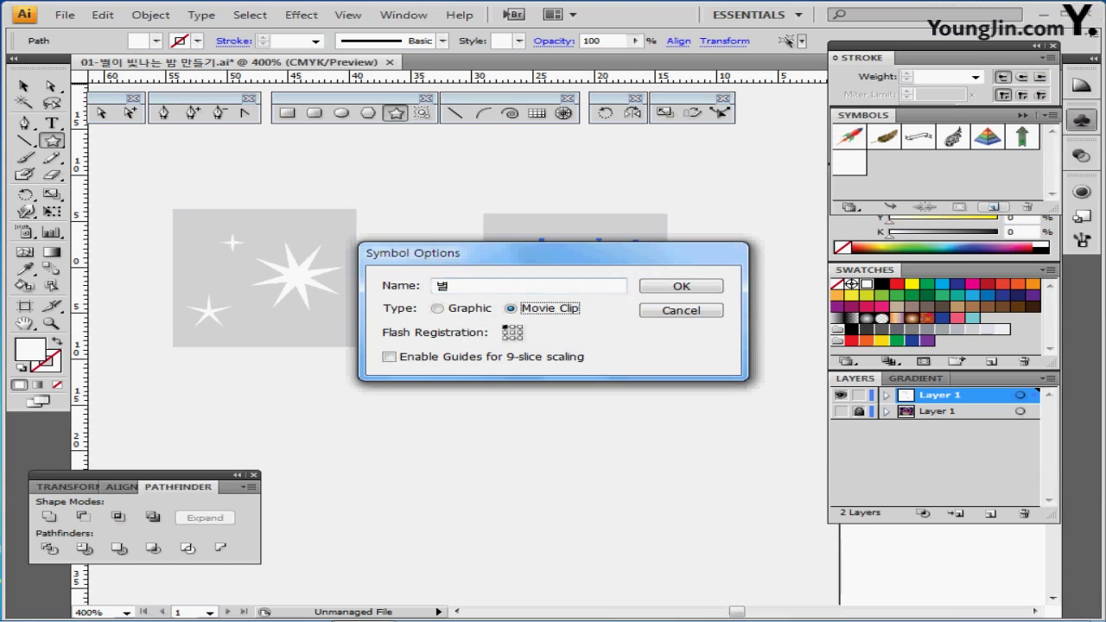
pyautogui.press('Left')
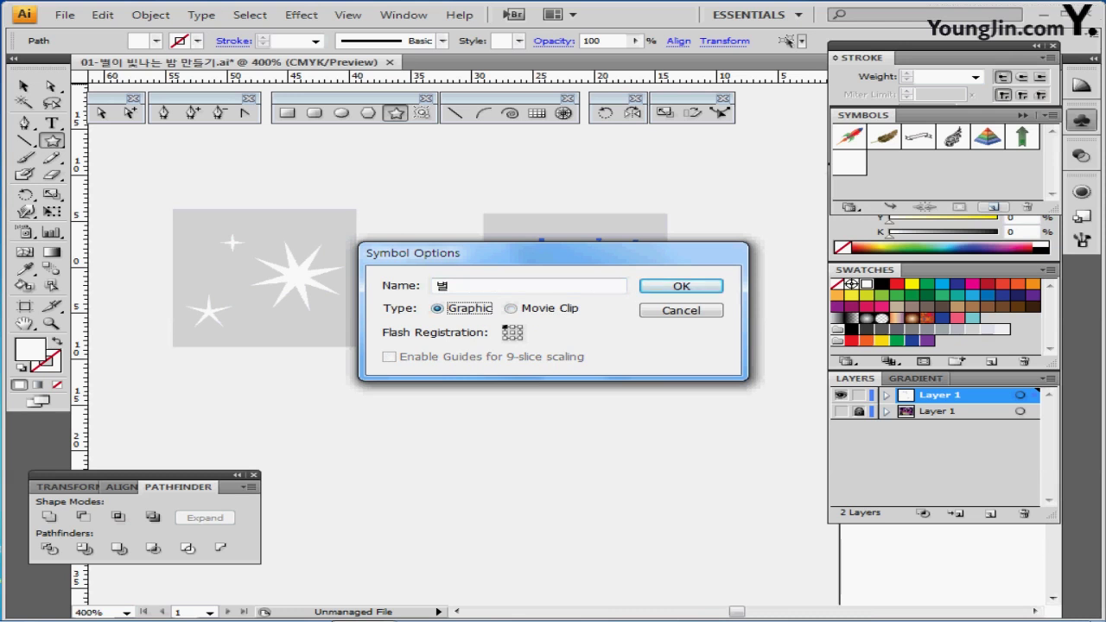
pyautogui.press('Return')
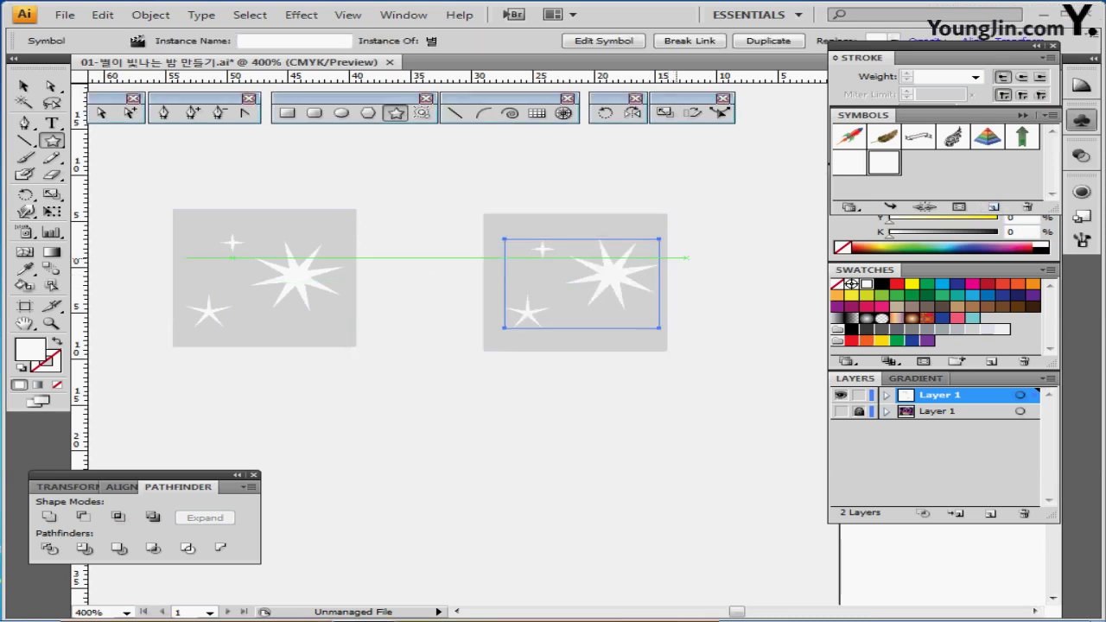
# - Delete both grey rectangles and their stars from the area beside the artboard
pyautogui.hotkey('ctrl', 'shift', 'a')
pyautogui.hotkey('ctrl', 'a')
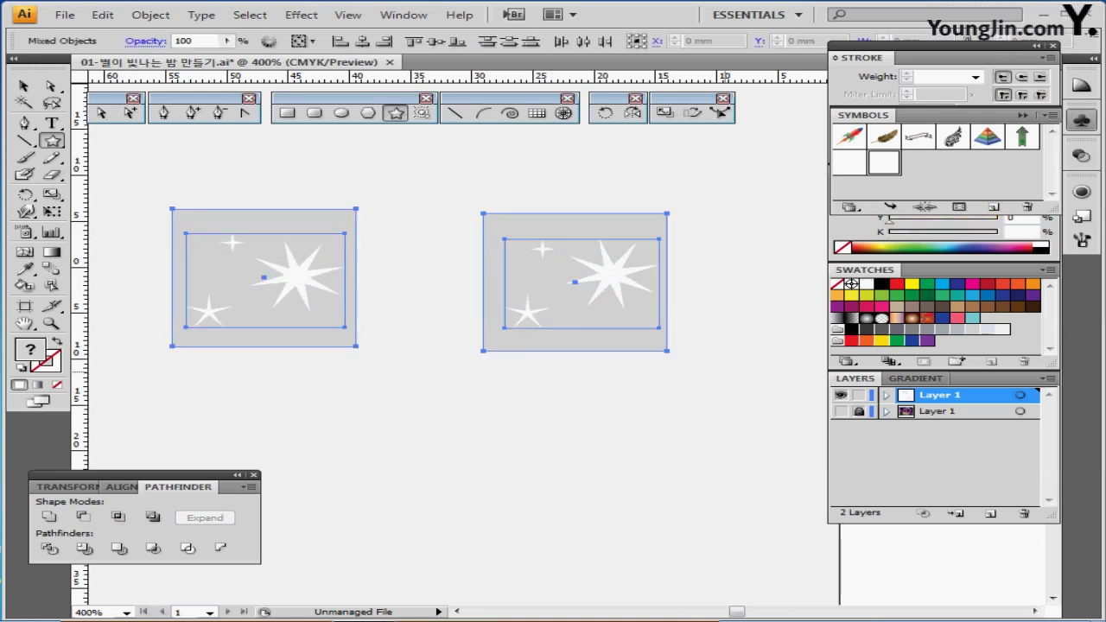
pyautogui.press('Delete')
# - Create a 160 × 120 mm rectangle starting at the artboard's upper-left corner so it covers the artboard
pyautogui.moveTo(690, 329); pyautogui.dragTo(535, 329)
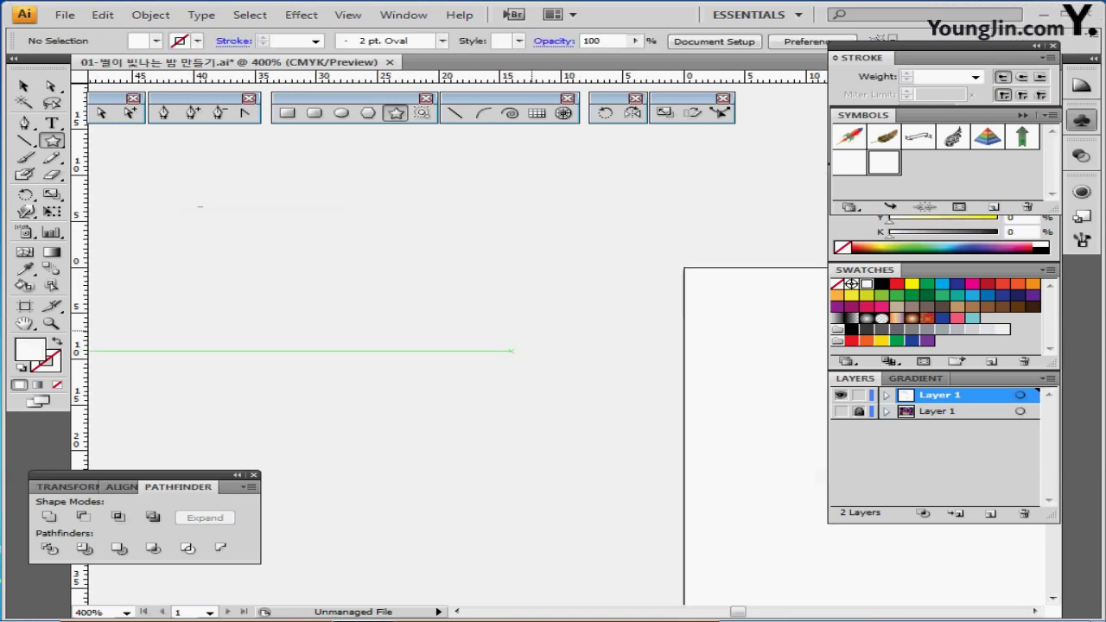
pyautogui.hotkey('ctrl', '-')
pyautogui.hotkey('ctrl', '-')
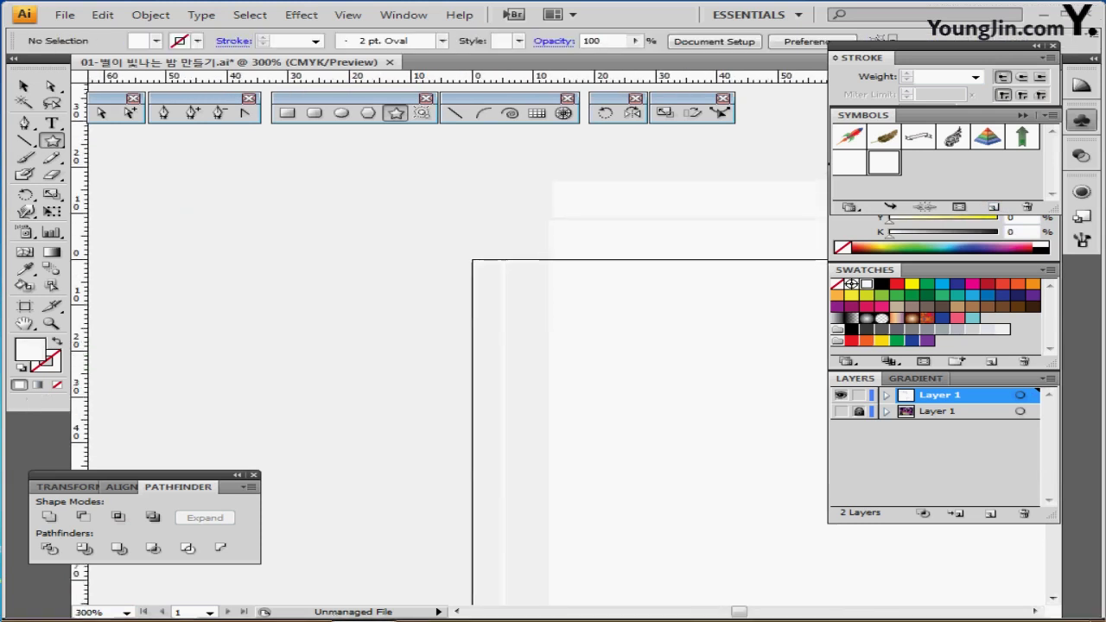
pyautogui.click(1081, 120)
pyautogui.moveTo(790, 384); pyautogui.dragTo(487, 295)
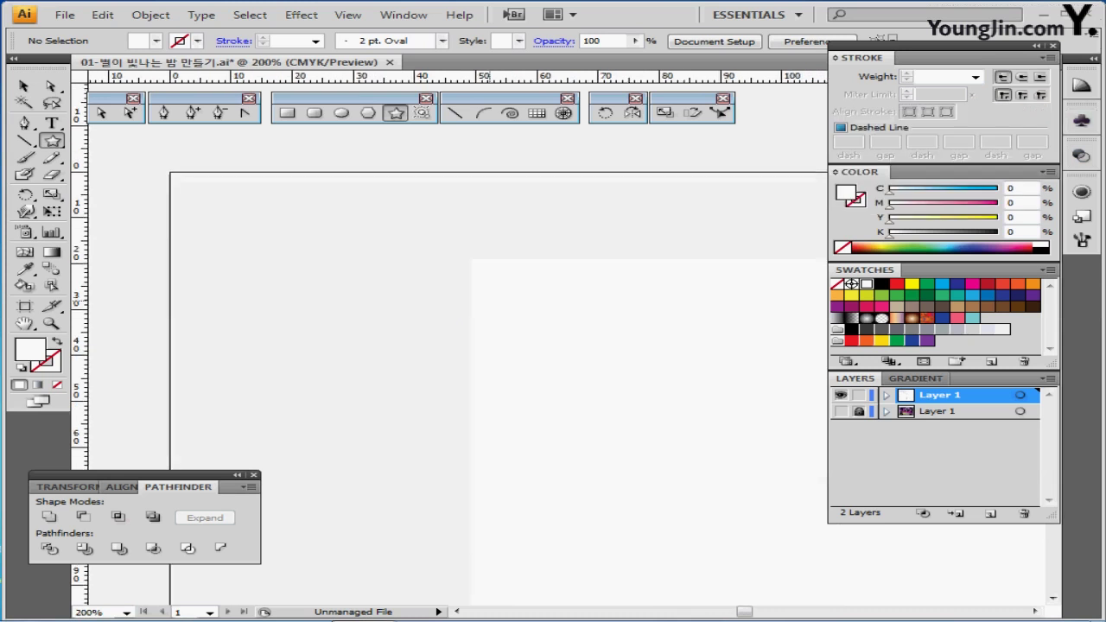
pyautogui.keyDown('ctrl'); pyautogui.keyDown('alt'); pyautogui.click(499, 295); pyautogui.keyUp('alt'); pyautogui.keyUp('ctrl')
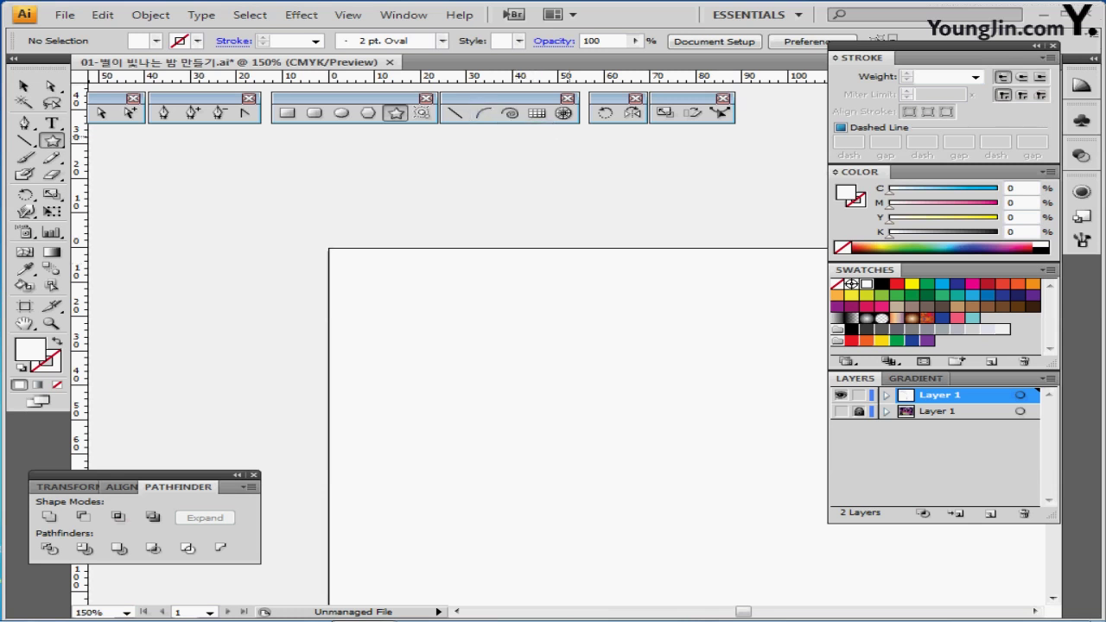
pyautogui.moveTo(609, 314); pyautogui.dragTo(435, 207)
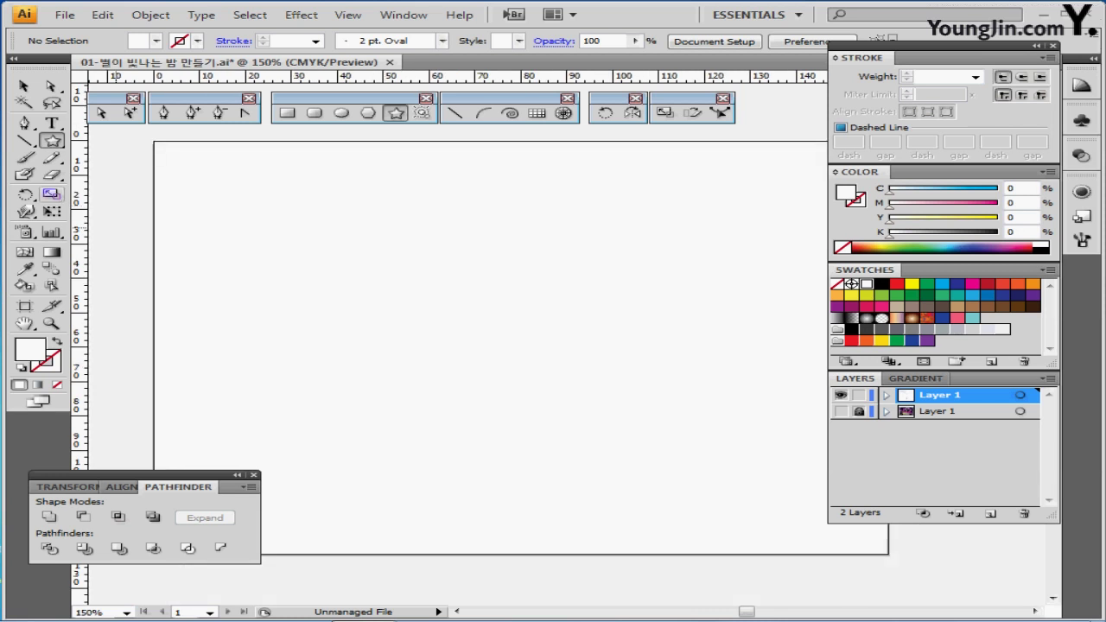
pyautogui.press('m')
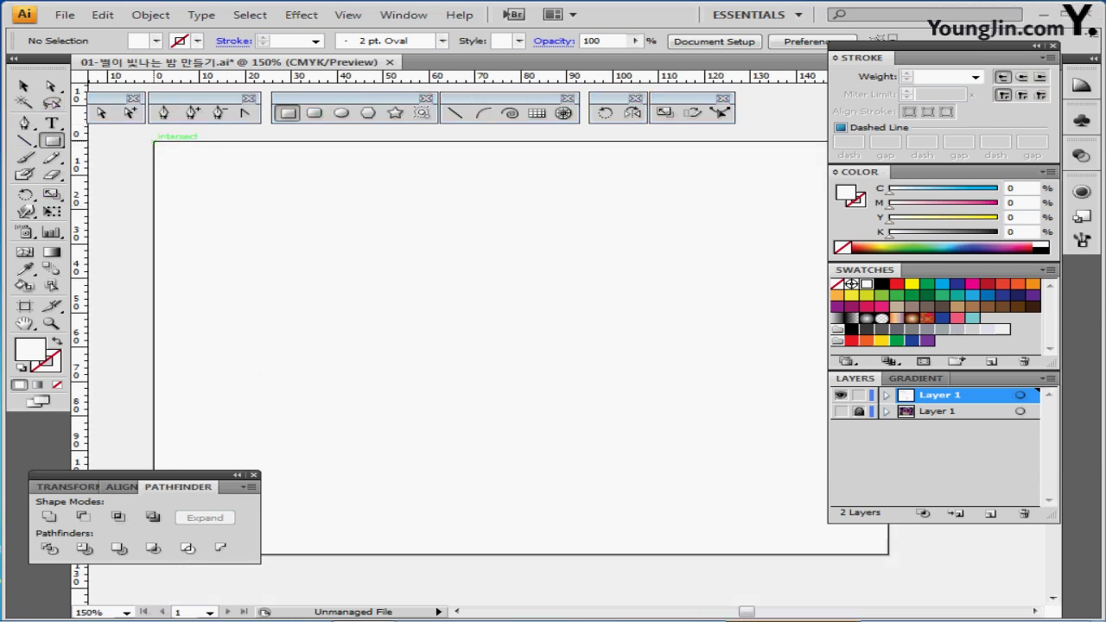
pyautogui.click(154, 141)
pyautogui.write('160')
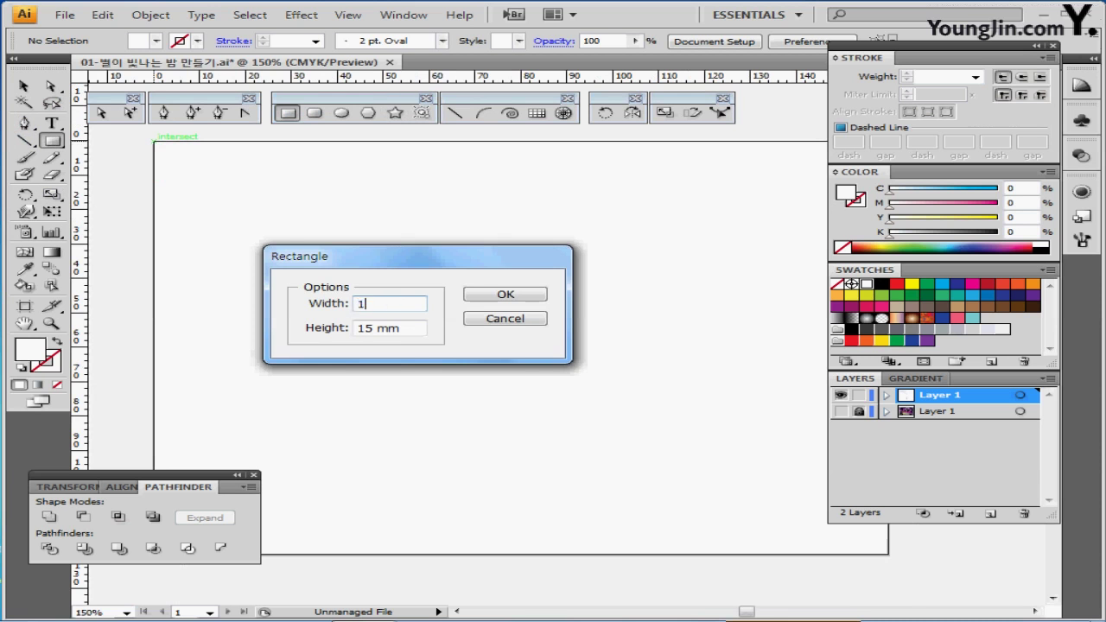
pyautogui.press('Tab')
pyautogui.write('120')
pyautogui.press('Return')
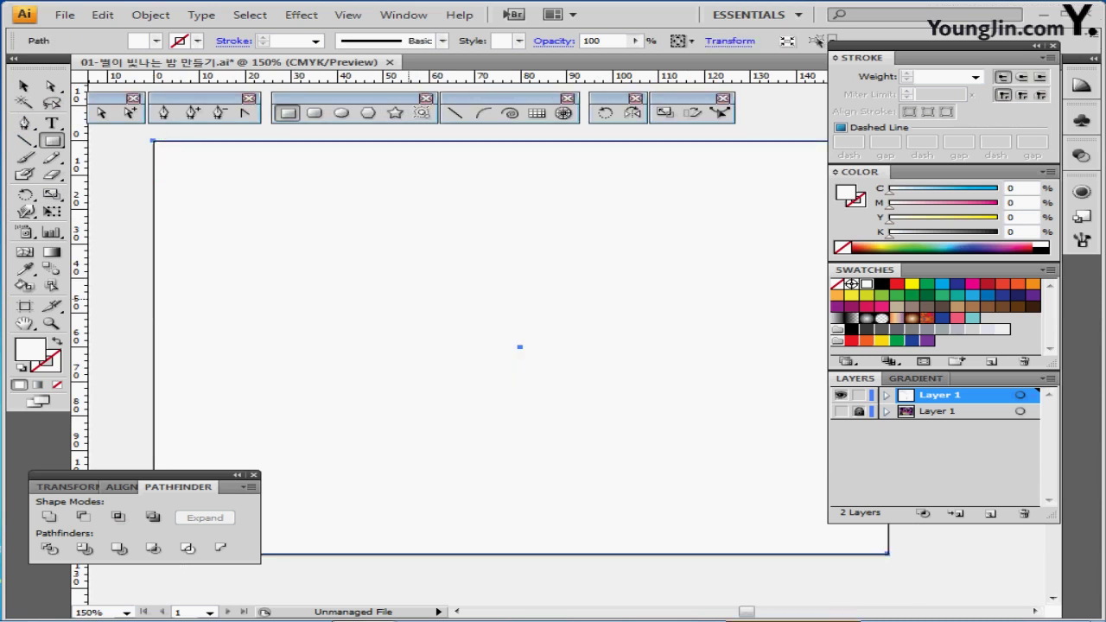
pyautogui.hotkey('ctrl', '1')
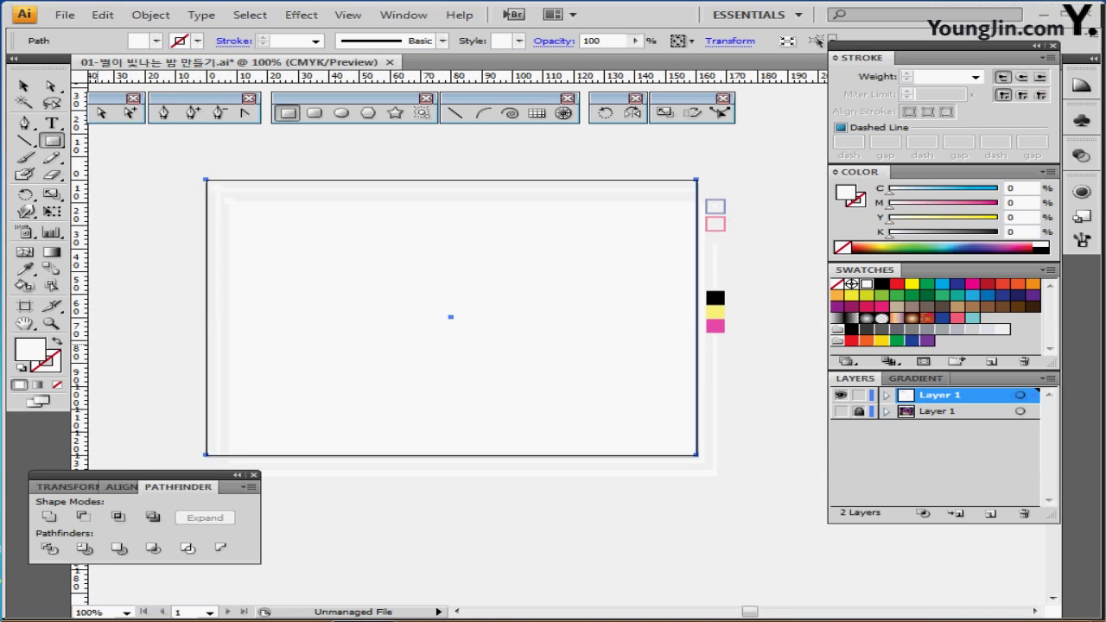
pyautogui.hotkey('shift', 'x')
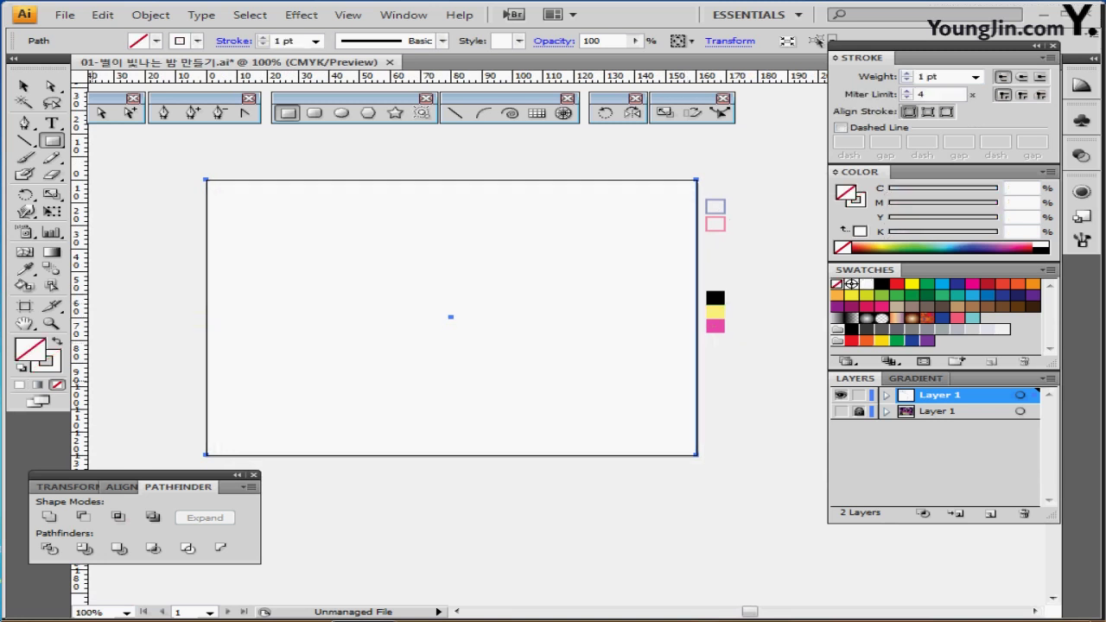
pyautogui.hotkey('shift', 'x')
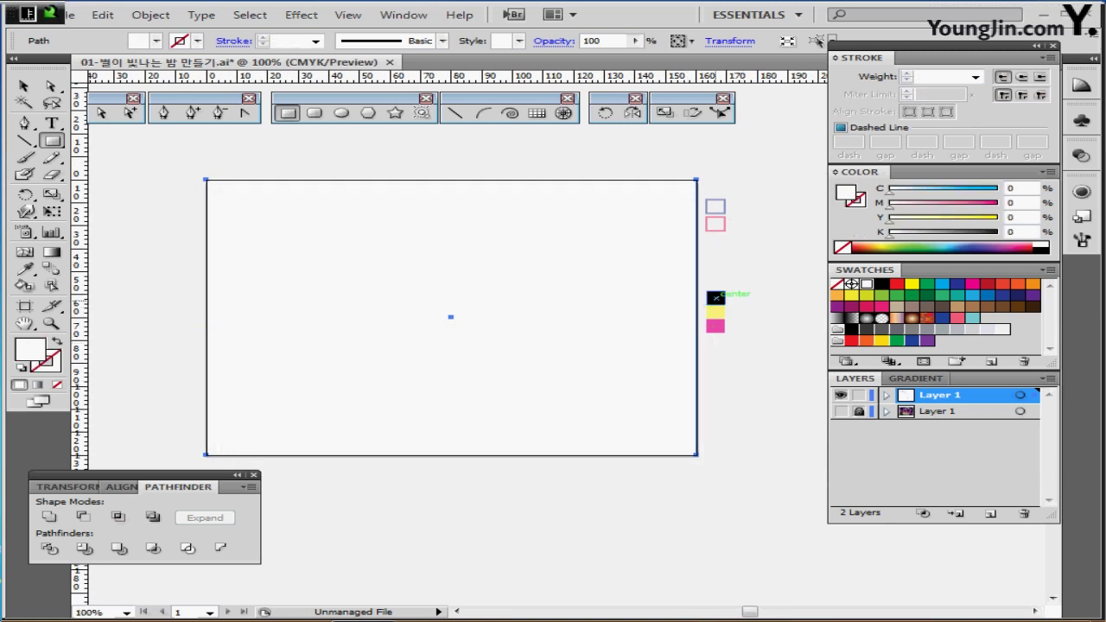
pyautogui.click(715, 297)
pyautogui.click(522, 317)
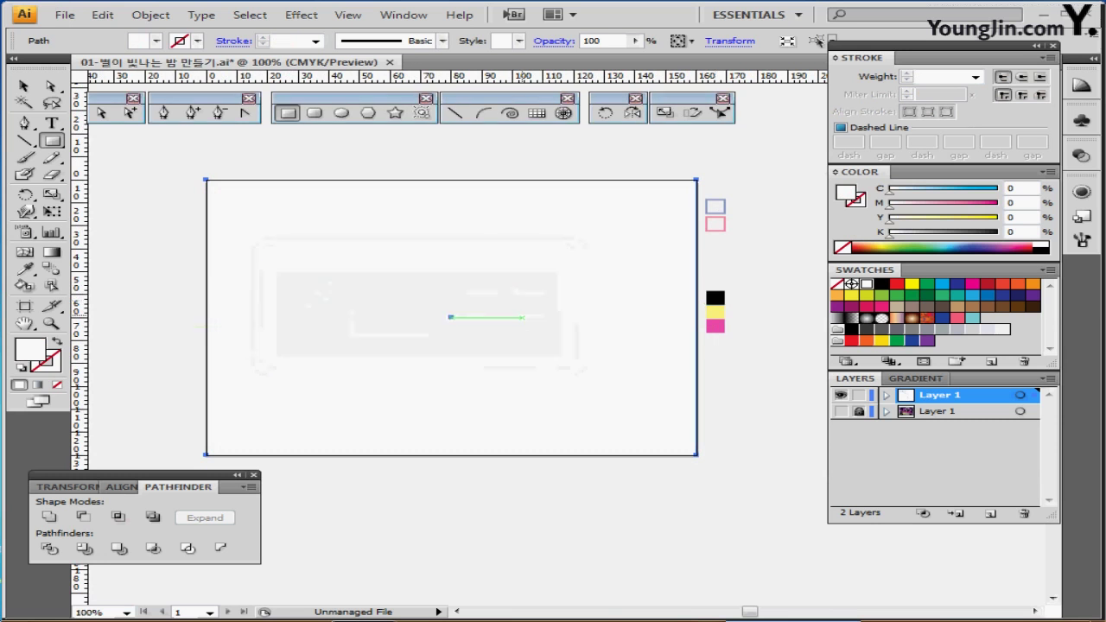
# - Fill the large rectangle with the colour sampled from the black sample square beside the artboard and save the document
pyautogui.press('i')
pyautogui.click(715, 298)
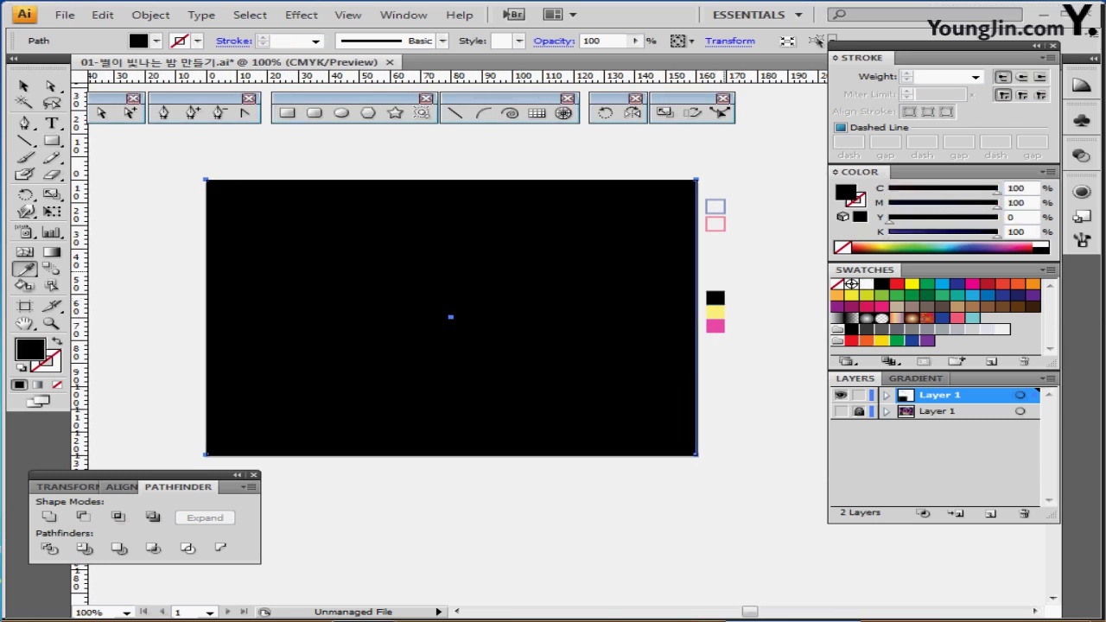
pyautogui.hotkey('ctrl', '+')
pyautogui.hotkey('ctrl', '-')
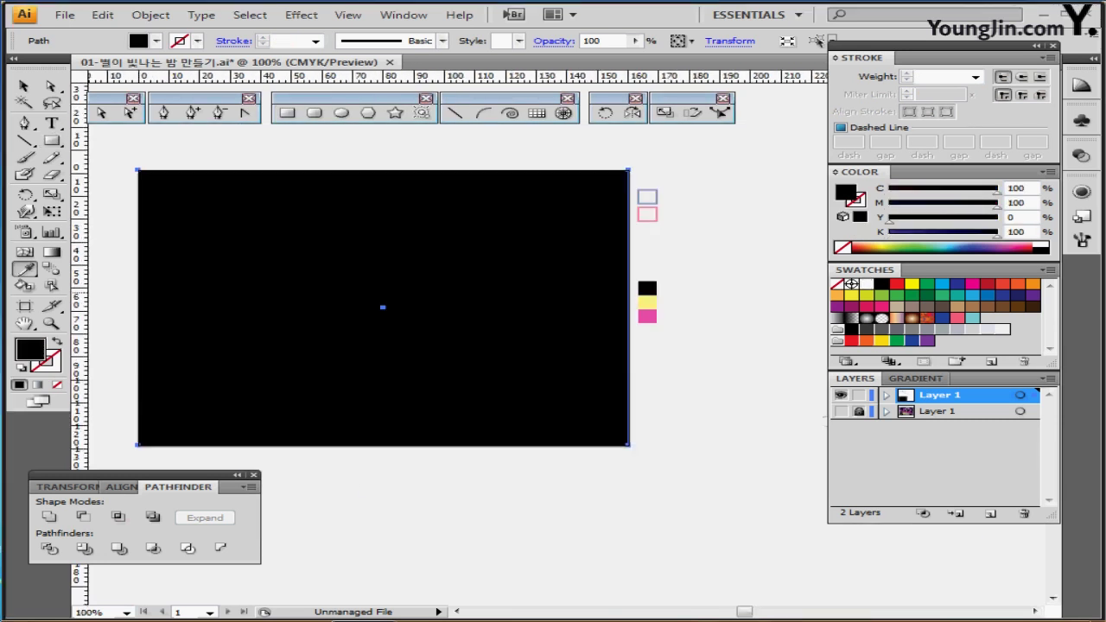
pyautogui.press('w')
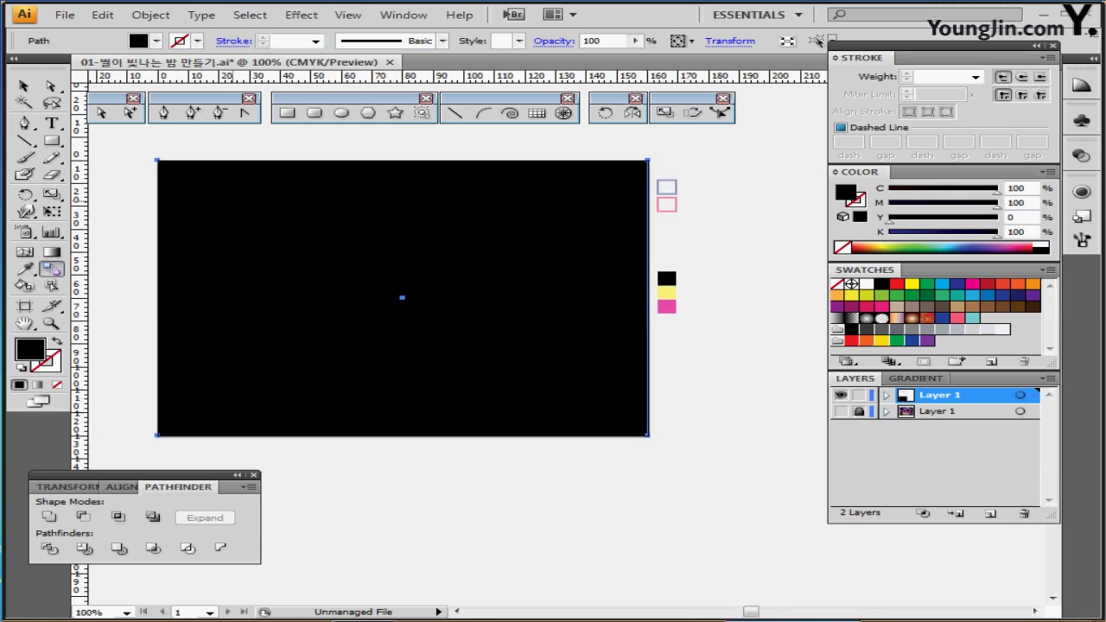
pyautogui.press('ctrl')
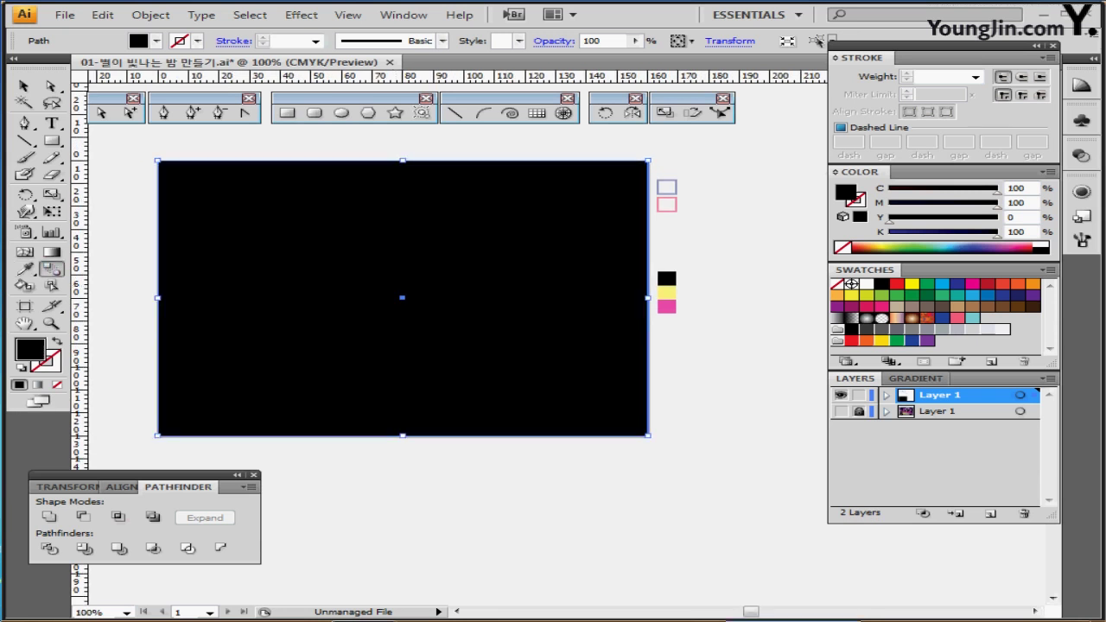
# - Add gradient mesh points to the black rectangle at about X 35.6, Y -42.7 mm and X 123.8, Y -88.9 mm
pyautogui.press('u')
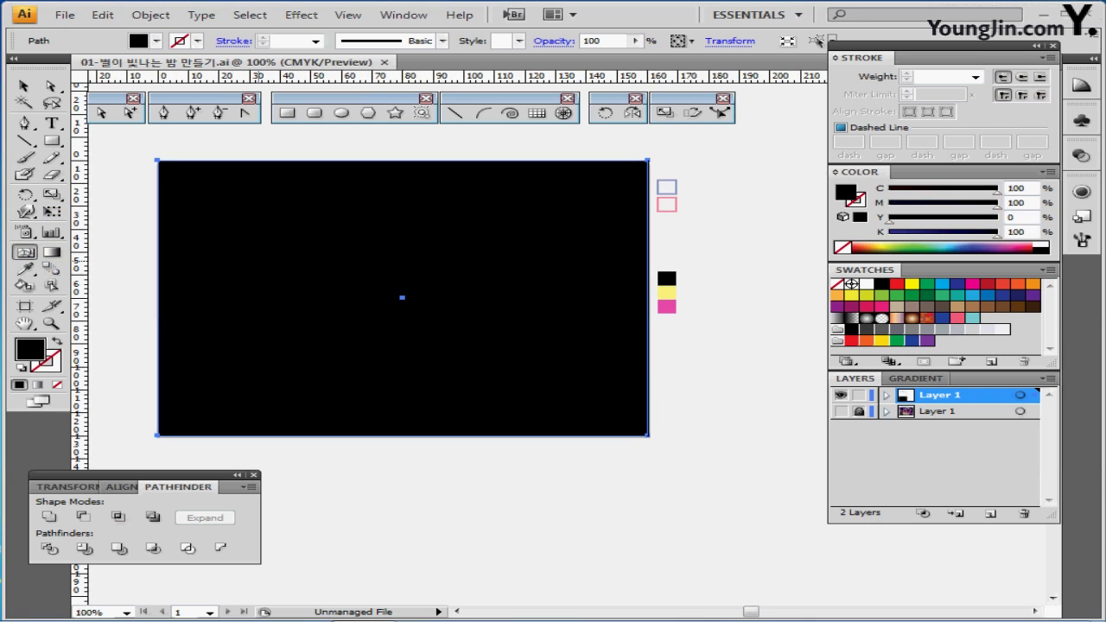
pyautogui.click(266, 258)
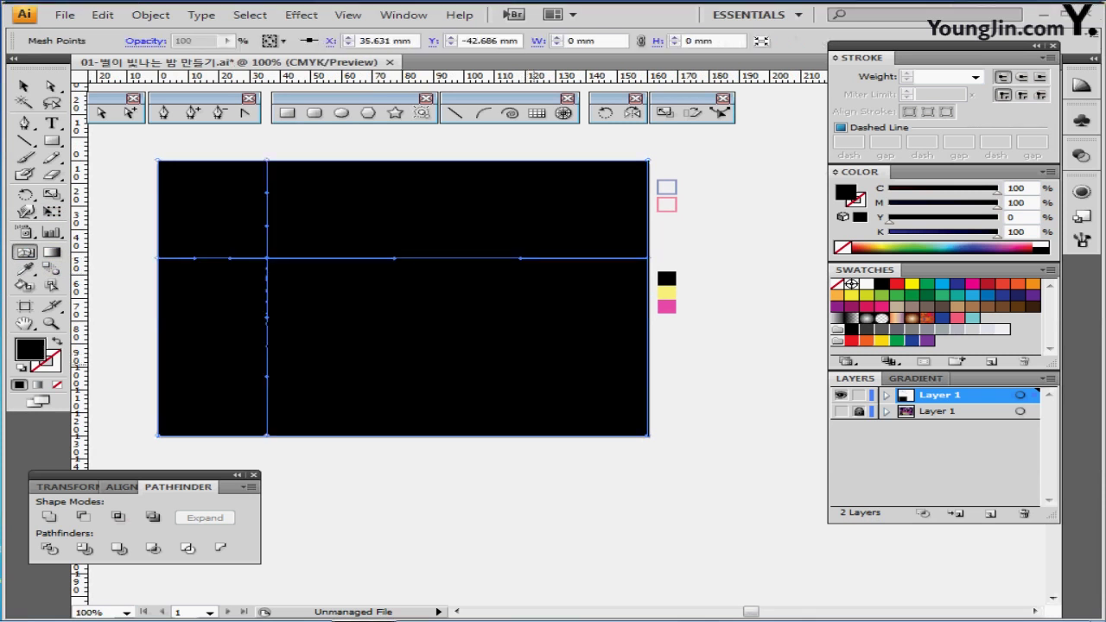
pyautogui.click(537, 364)
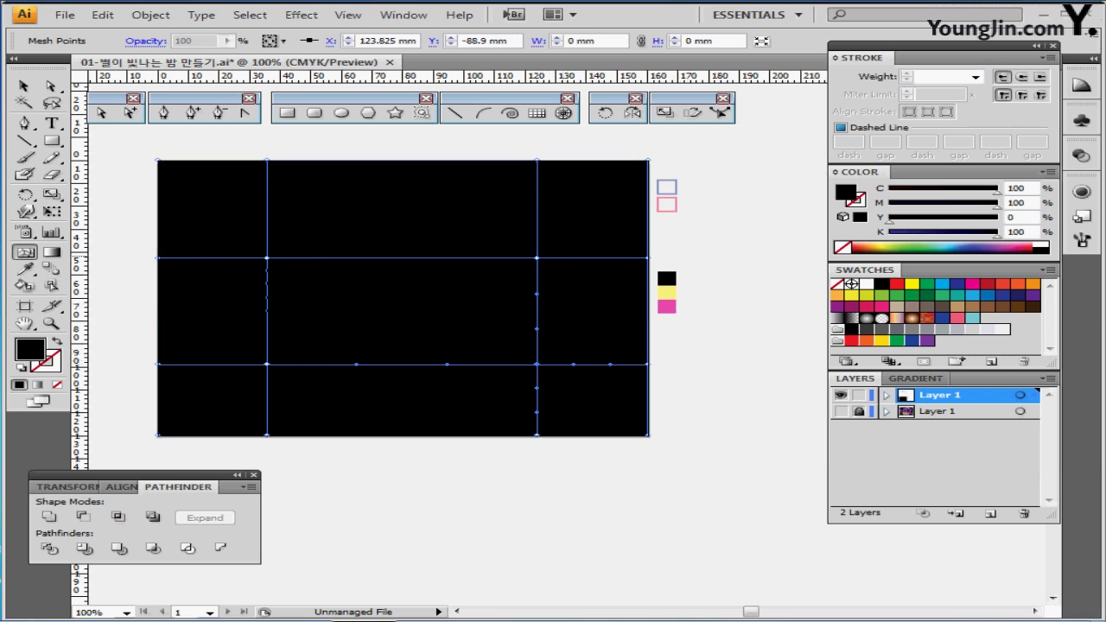
# - Colour the mesh's lower-right inner point magenta (M=100) and its lower-left inner point yellow (Y=100)
pyautogui.click(974, 284)
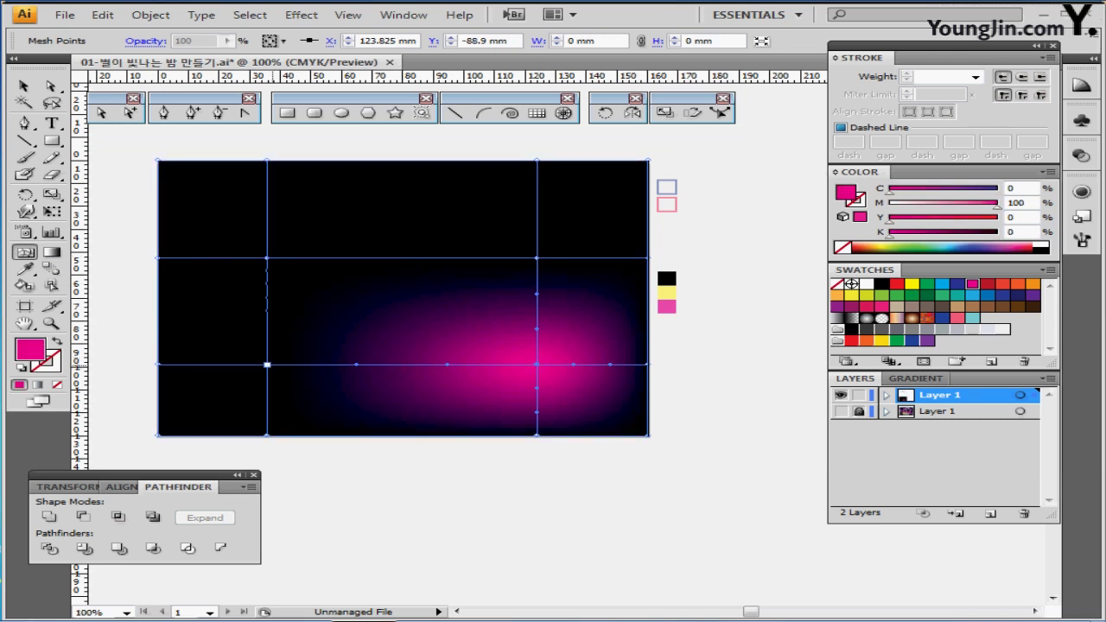
pyautogui.click(267, 365)
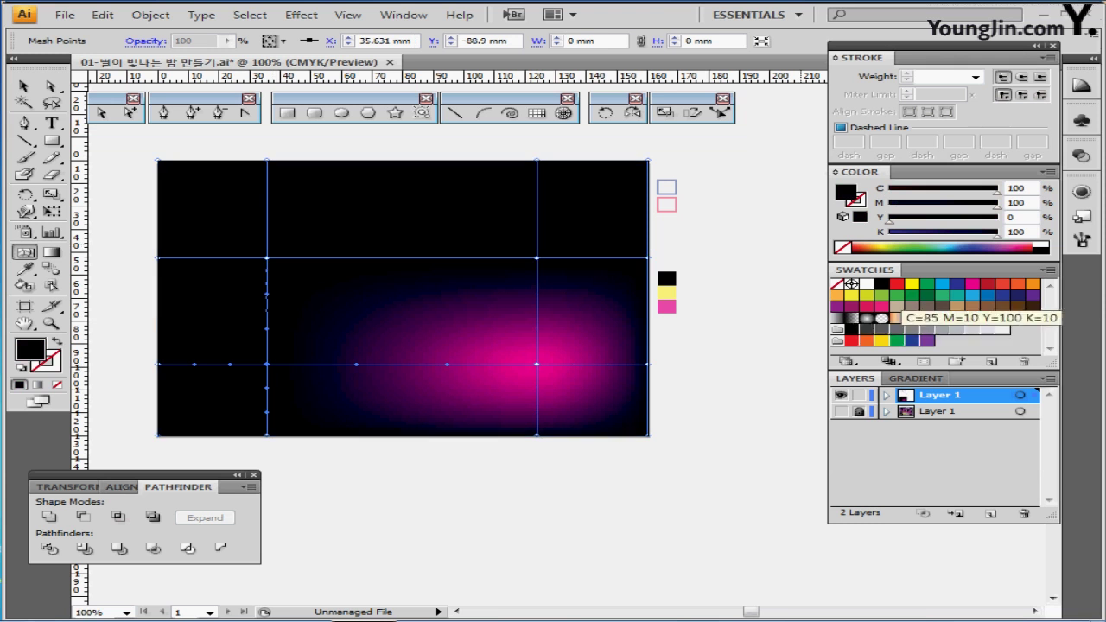
pyautogui.click(912, 284)
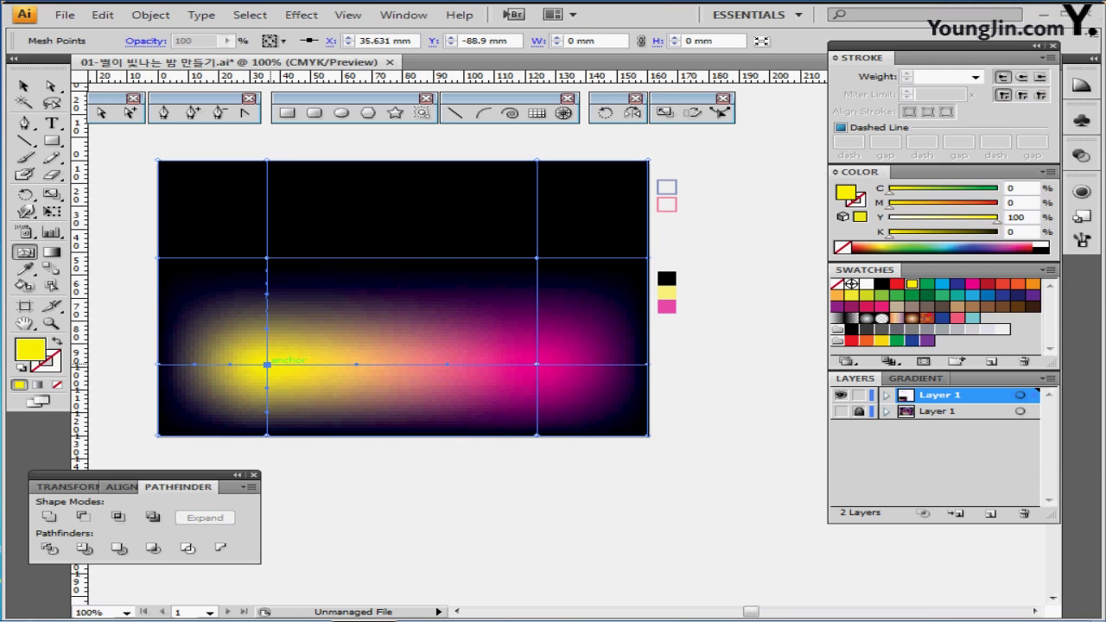
# - Move the yellow mesh point to about X 44.1, Y -99.5 mm, tilt its upper handle leftward, and angle the magenta point's left handle upward
pyautogui.moveTo(285, 380); pyautogui.dragTo(201, 318)
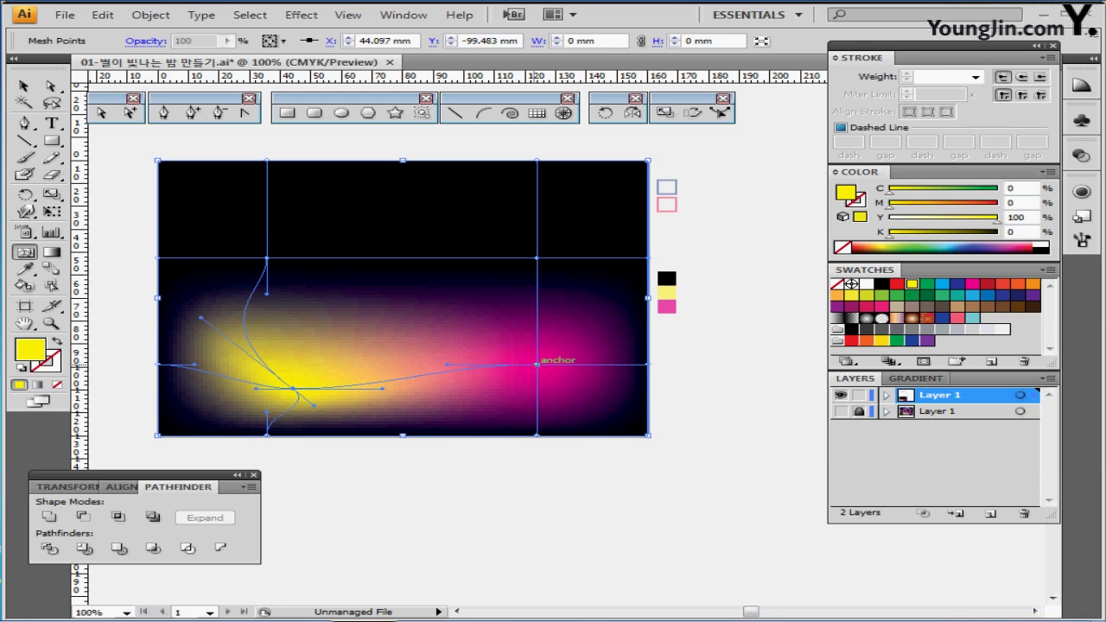
pyautogui.click(536, 364)
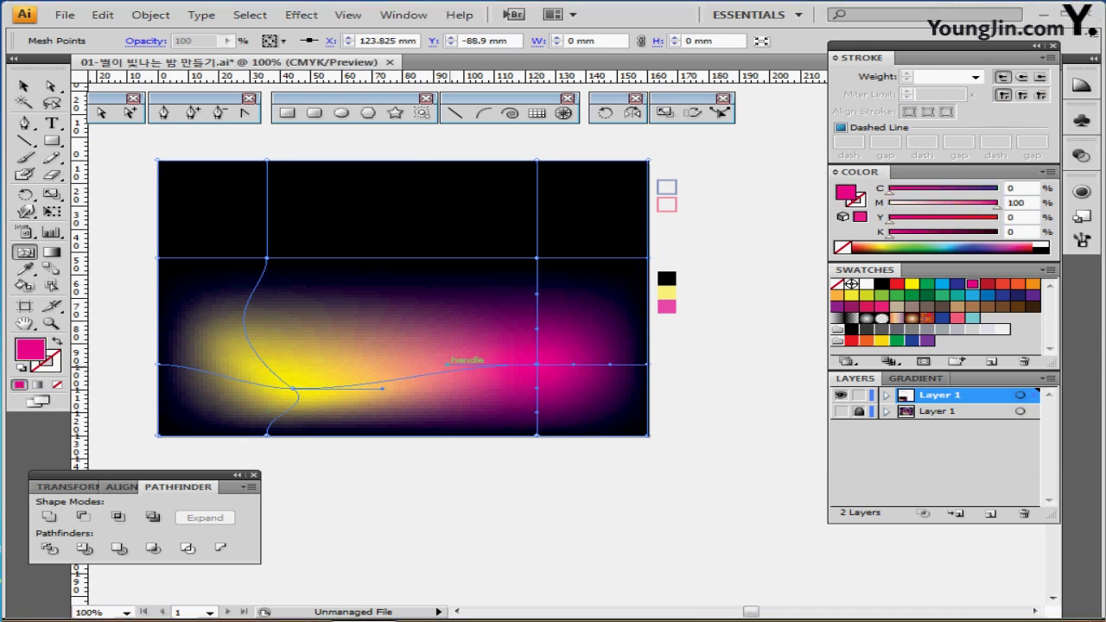
pyautogui.moveTo(446, 363); pyautogui.dragTo(370, 308)
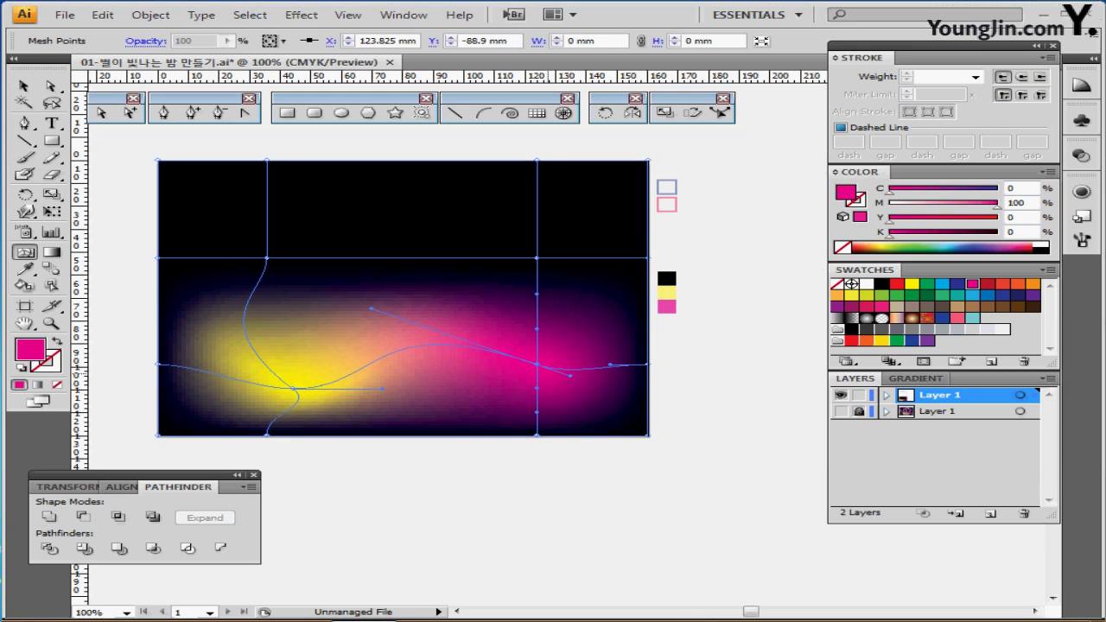
# - Lower the inner mesh points: magenta to Y -100.9 mm, upper-left to X 37.4, Y -63.9 mm, and upper-right to Y -47.6 mm
pyautogui.moveTo(537, 364); pyautogui.dragTo(536, 379)
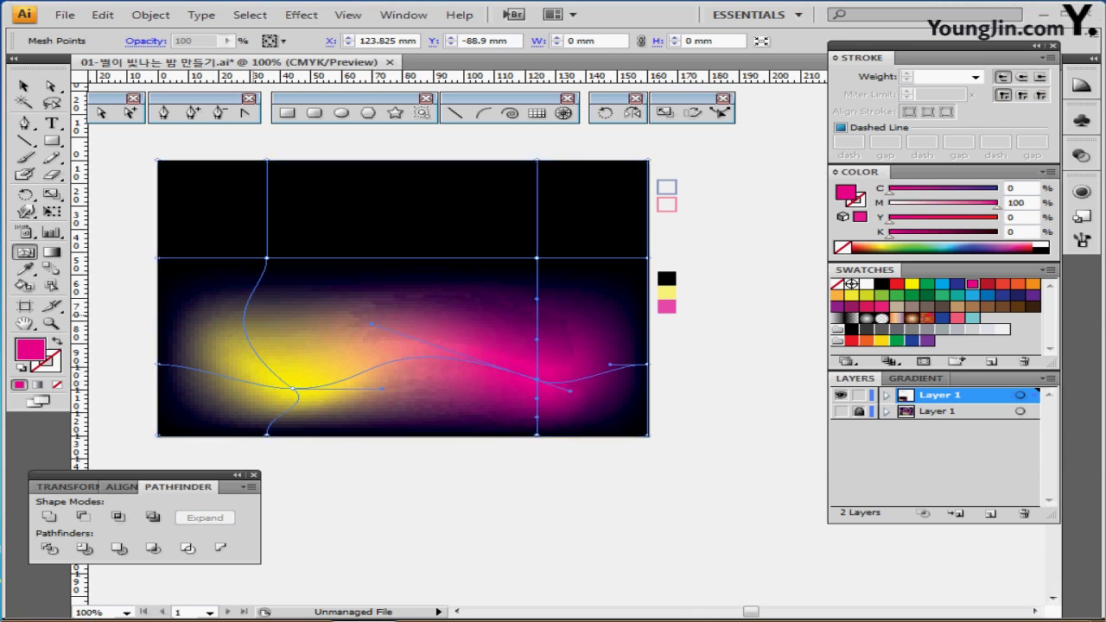
pyautogui.moveTo(267, 257); pyautogui.dragTo(272, 306)
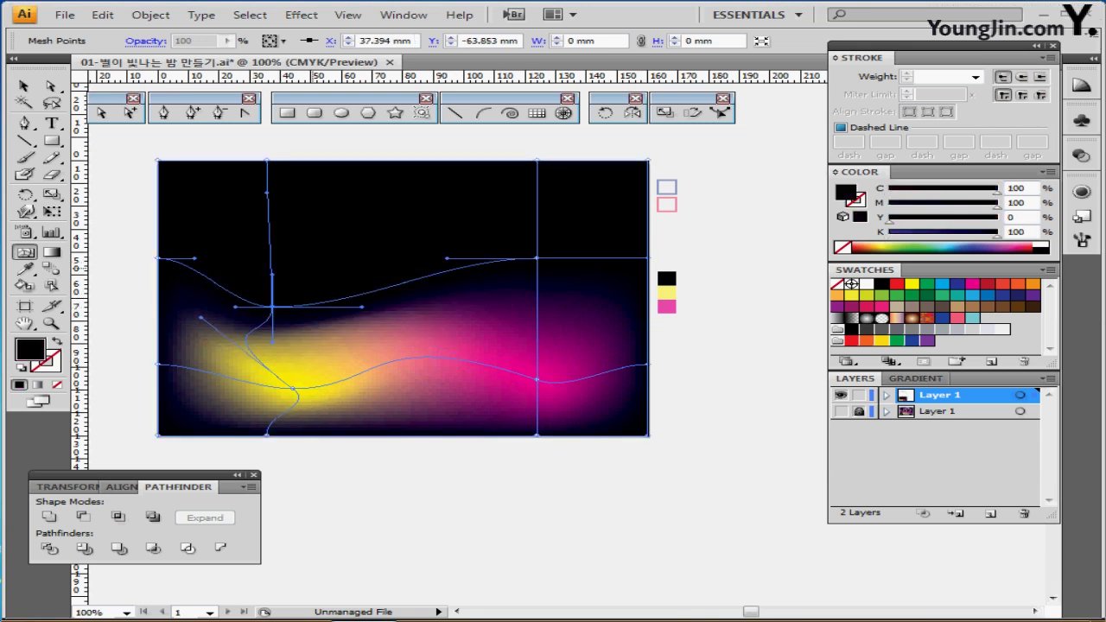
pyautogui.moveTo(536, 257); pyautogui.dragTo(537, 269)
pyautogui.moveTo(537, 379); pyautogui.dragTo(538, 394)
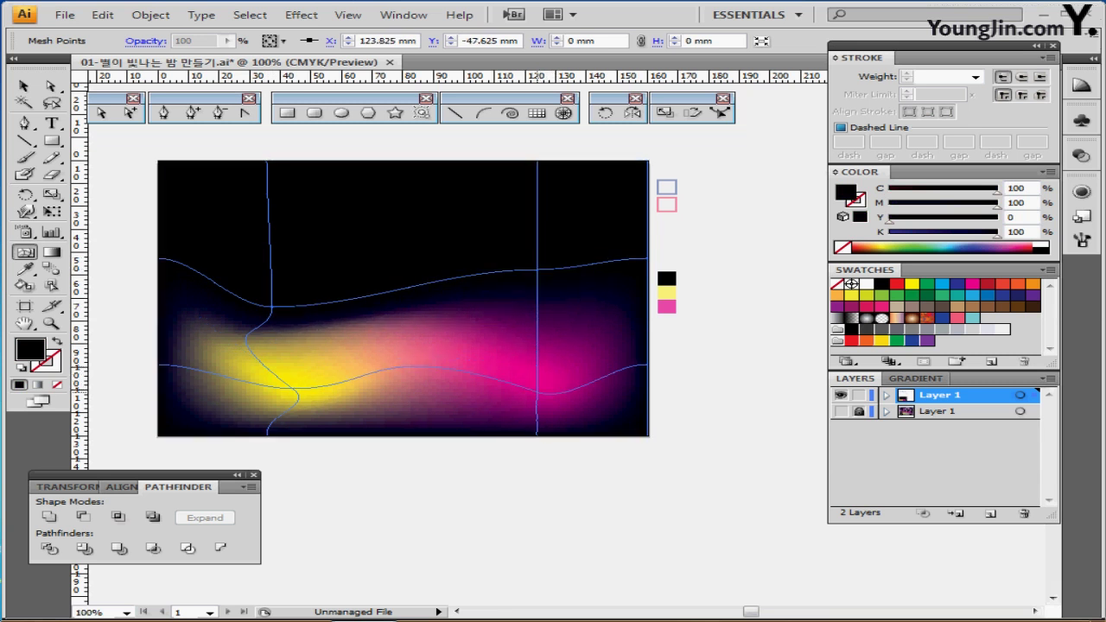
pyautogui.click(377, 340)
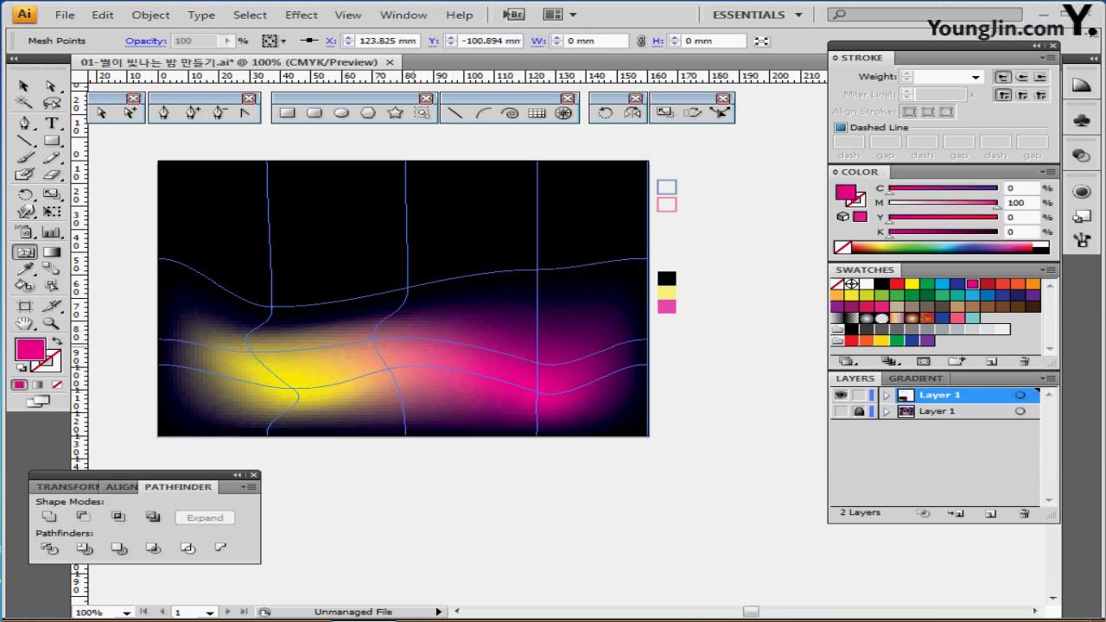
pyautogui.hotkey('ctrl', 'z')
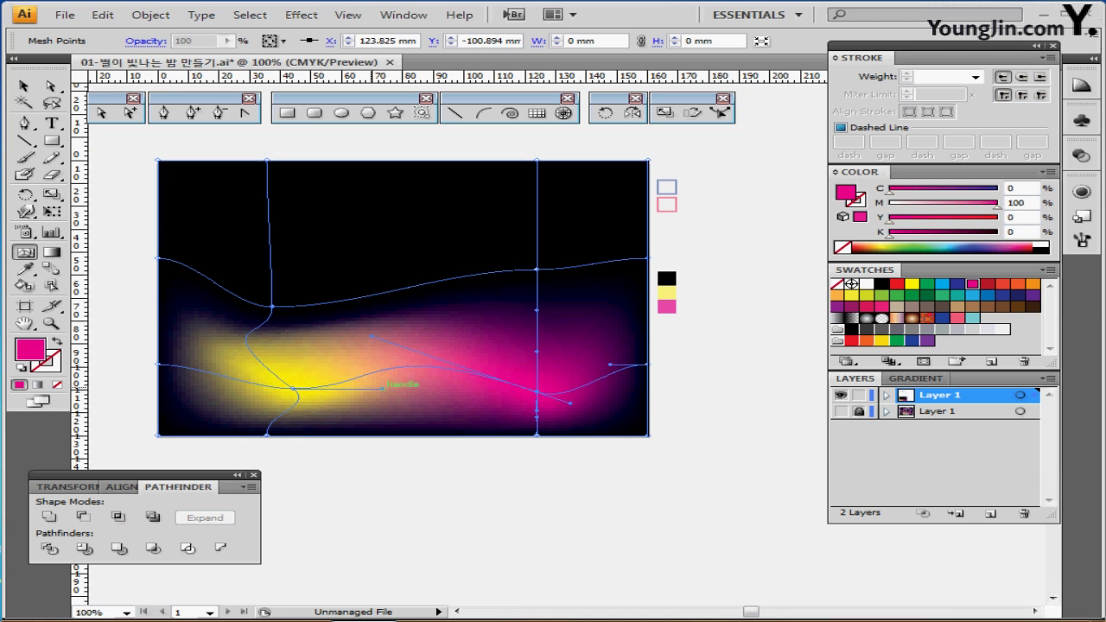
# - Tilt the yellow mesh point's right handle downward and shorten the magenta point's left handle
pyautogui.click(294, 389)
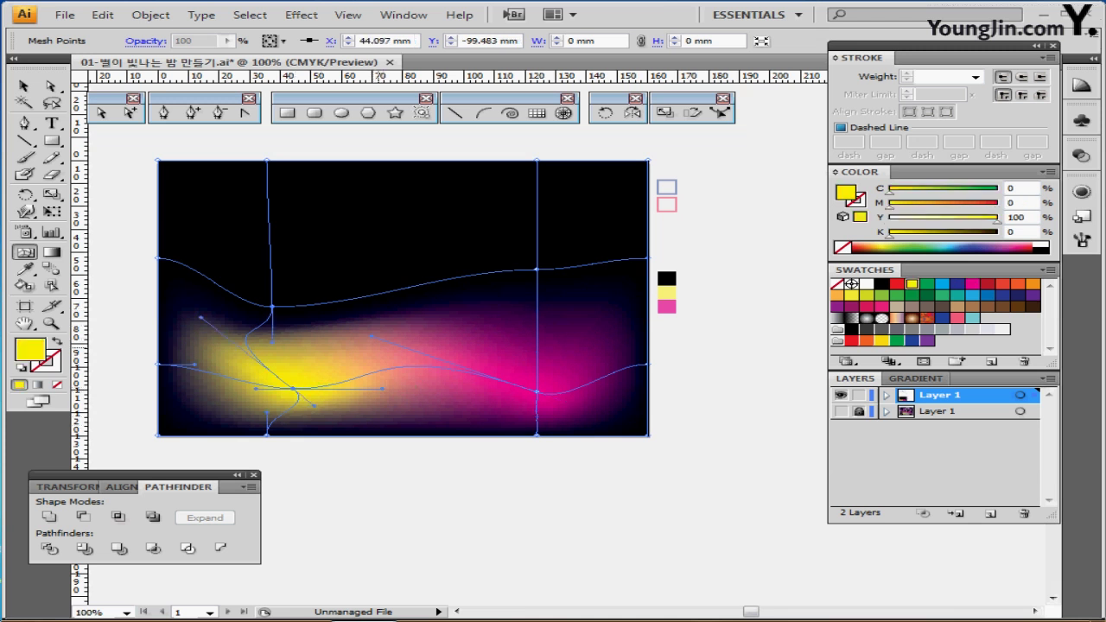
pyautogui.moveTo(382, 389); pyautogui.dragTo(387, 410)
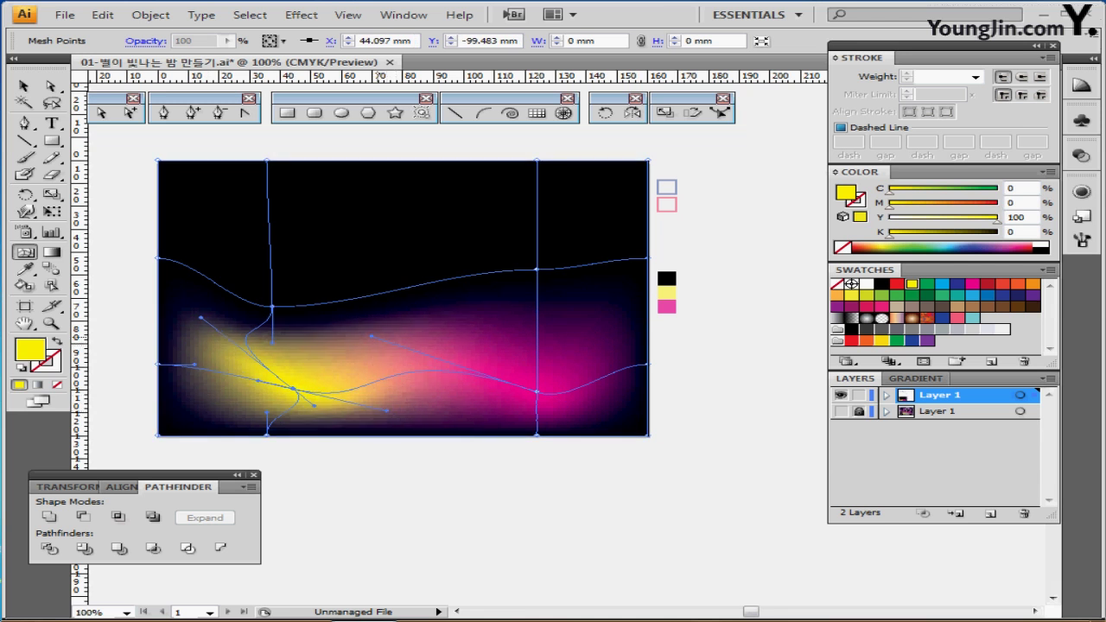
pyautogui.moveTo(372, 336); pyautogui.dragTo(437, 360)
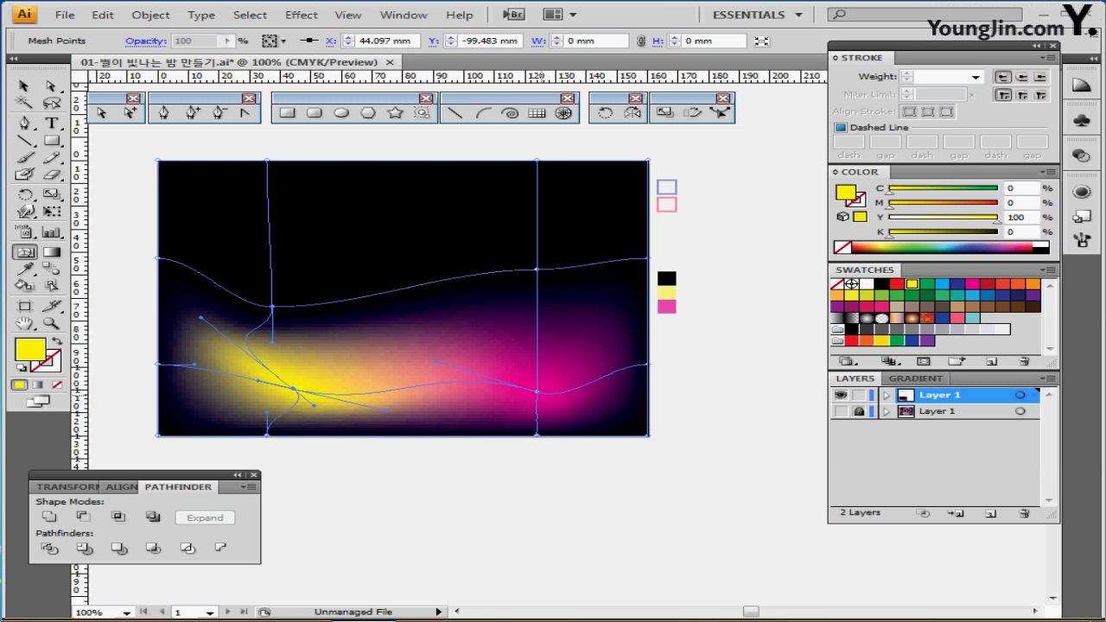
pyautogui.click(573, 401)
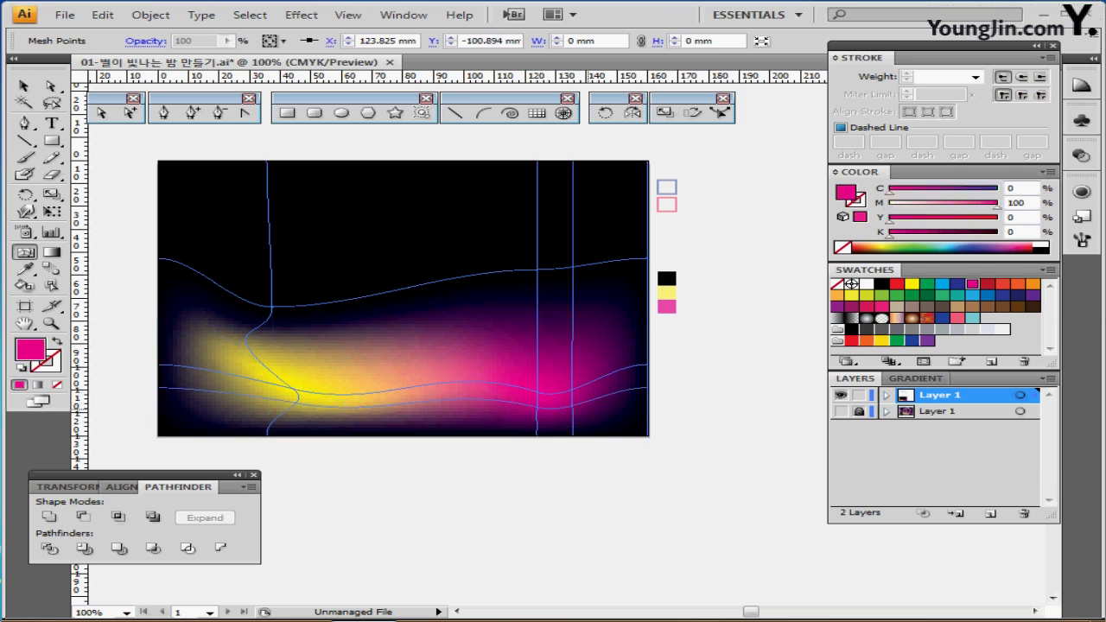
pyautogui.hotkey('ctrl', 'z')
# - Bend the mesh's right column by angling the magenta point's upper handle leftward and lengthening the handle below the upper-right inner point
pyautogui.moveTo(537, 353); pyautogui.dragTo(485, 363)
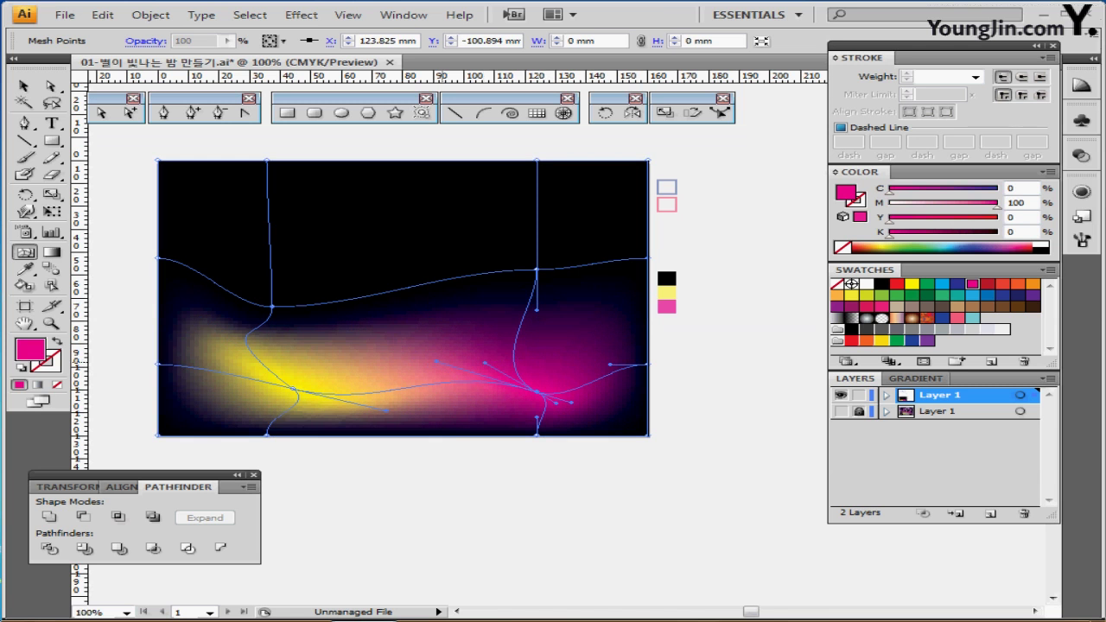
pyautogui.click(437, 362)
pyautogui.hotkey('ctrl', 'z')
pyautogui.moveTo(437, 361)
pyautogui.mouseDown()
pyautogui.moveTo(449, 384)
pyautogui.moveTo(427, 382)
pyautogui.moveTo(455, 364)
pyautogui.moveTo(434, 359)
pyautogui.mouseUp()
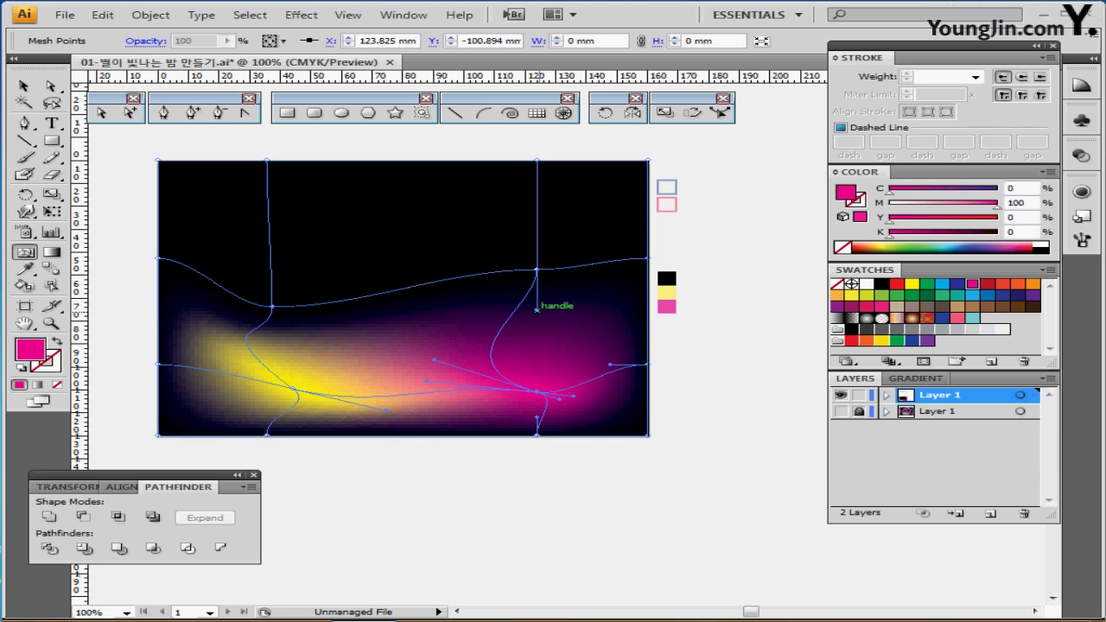
pyautogui.moveTo(537, 309); pyautogui.dragTo(542, 343)
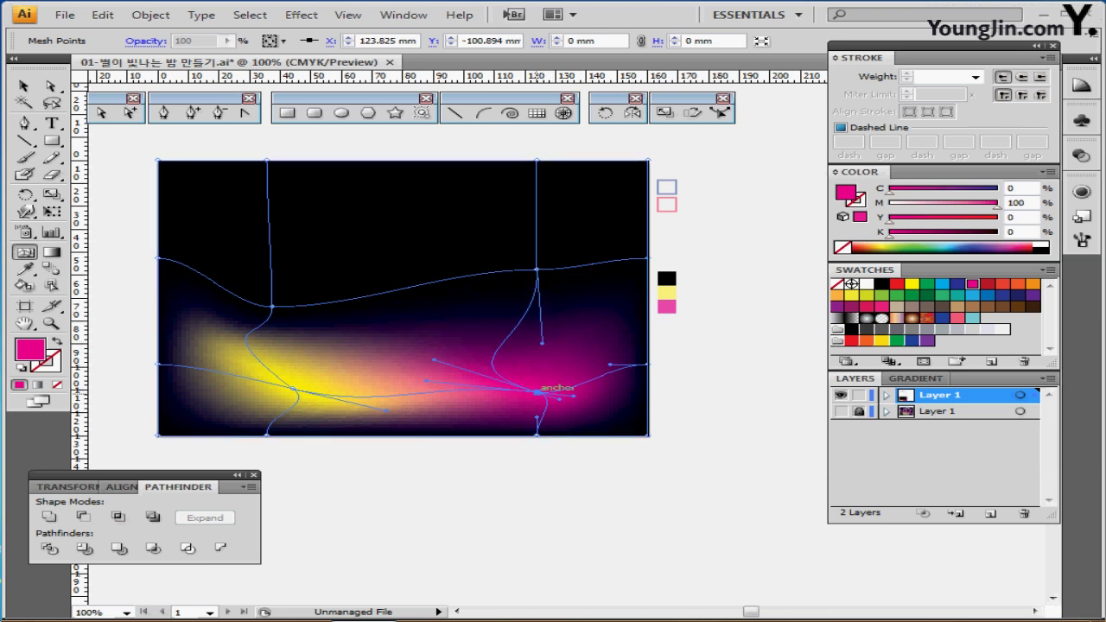
pyautogui.moveTo(434, 360); pyautogui.dragTo(450, 369)
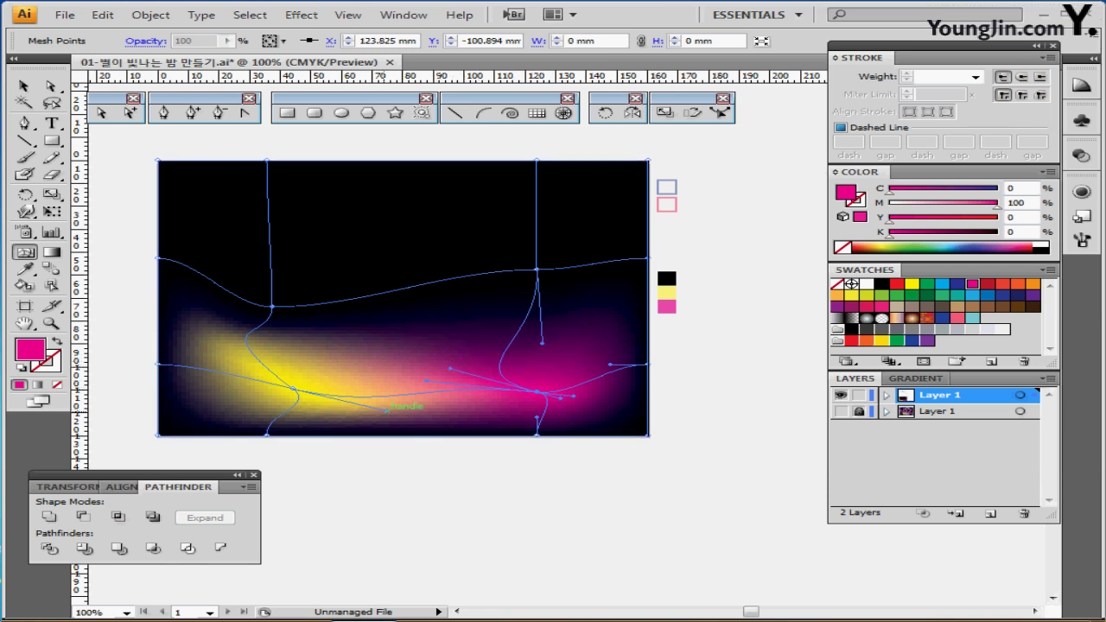
pyautogui.press('ctrl')
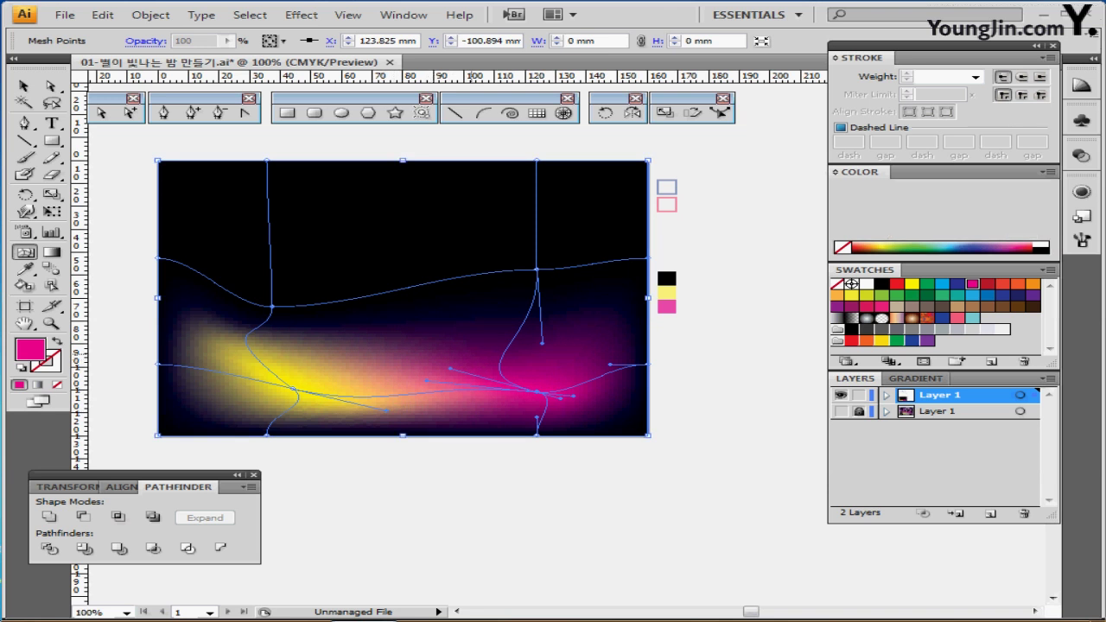
pyautogui.keyDown('ctrl'); pyautogui.click(734, 356); pyautogui.keyUp('ctrl')
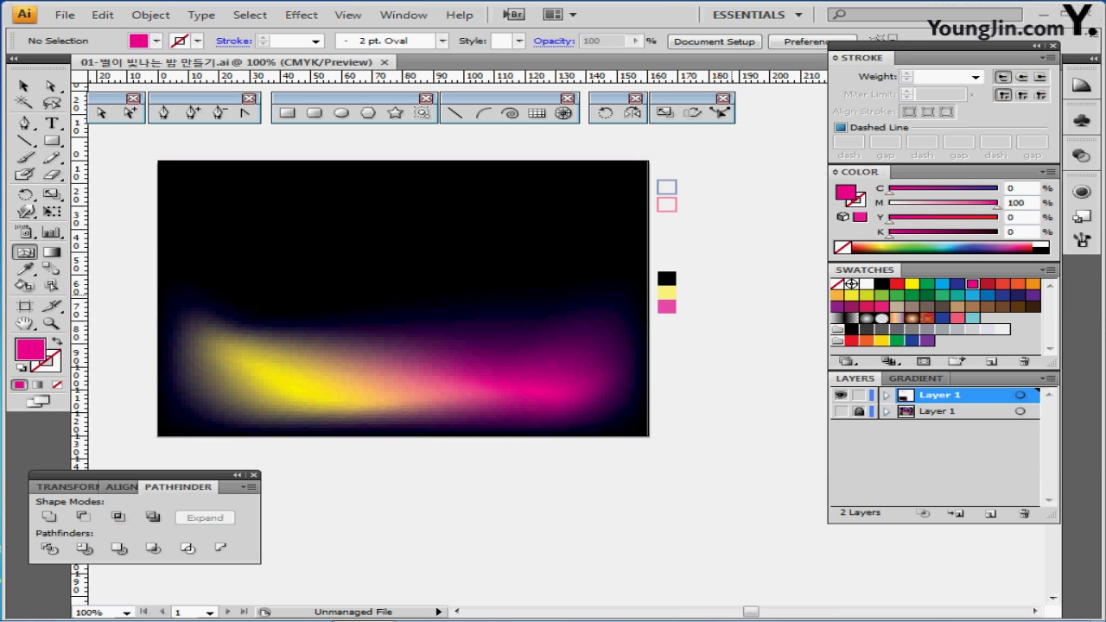
# - Move the blue wavy curve down from above the artboard until its lower end meets the artboard's upper-right corner
pyautogui.moveTo(541, 373); pyautogui.dragTo(533, 348)
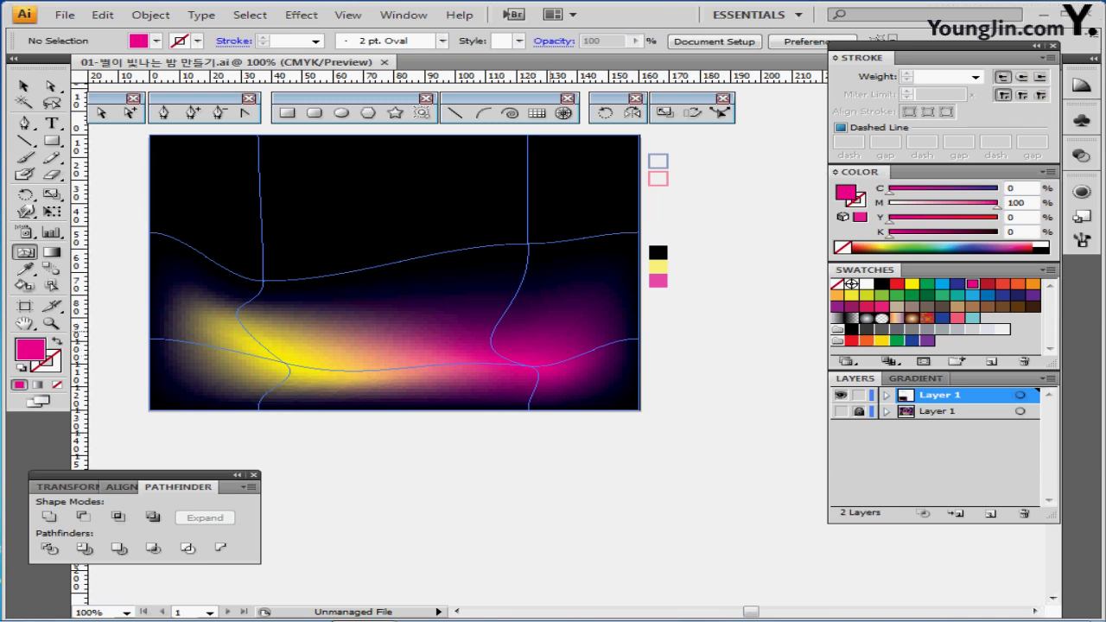
pyautogui.moveTo(481, 243); pyautogui.dragTo(513, 346)
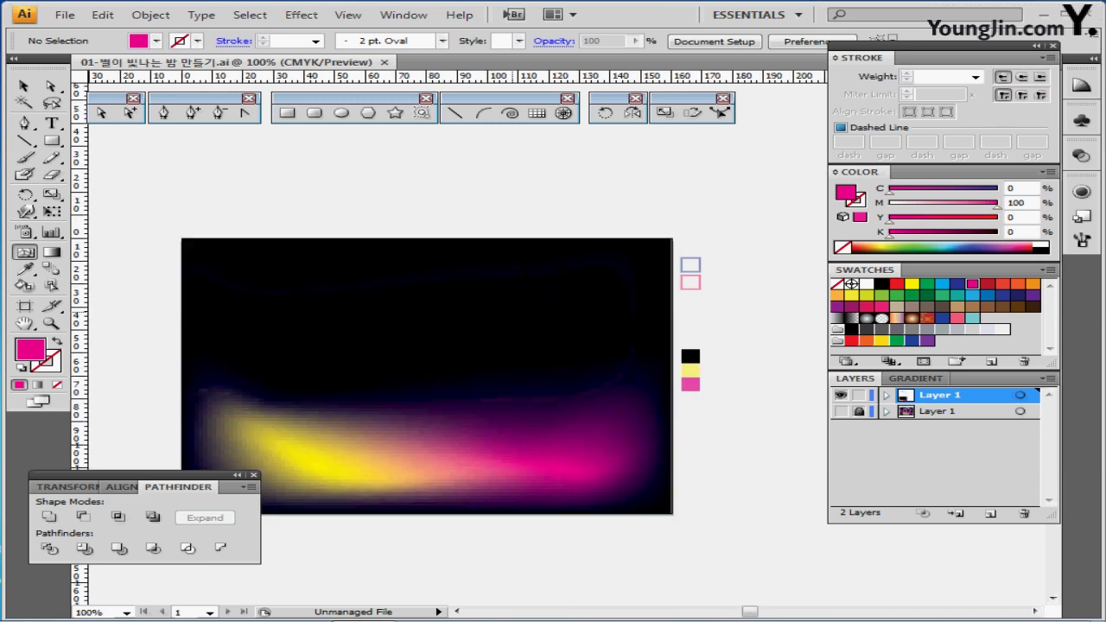
pyautogui.keyDown('ctrl'); pyautogui.keyDown('alt'); pyautogui.click(513, 295); pyautogui.keyUp('alt'); pyautogui.keyUp('ctrl')
pyautogui.moveTo(505, 250); pyautogui.dragTo(414, 347)
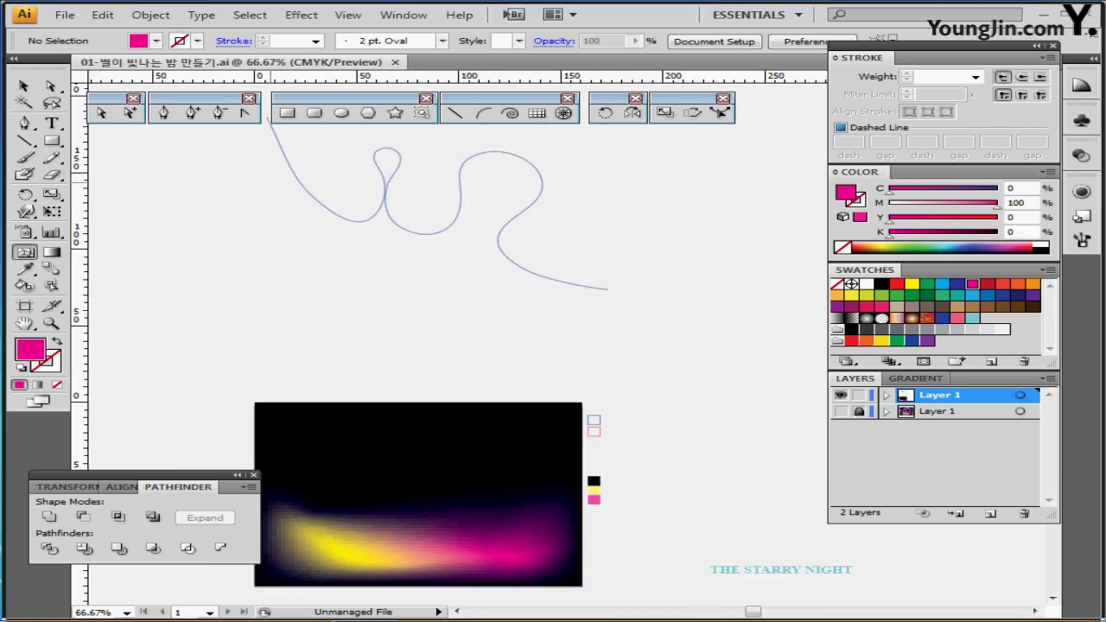
pyautogui.click(23, 86)
pyautogui.click(419, 234)
pyautogui.moveTo(422, 232); pyautogui.dragTo(402, 355)
pyautogui.hotkey('ctrl', '+')
pyautogui.moveTo(558, 387); pyautogui.dragTo(611, 411)
pyautogui.keyDown('ctrl'); pyautogui.keyDown('alt'); pyautogui.click(630, 353); pyautogui.keyUp('alt'); pyautogui.keyUp('ctrl')
pyautogui.keyDown('ctrl'); pyautogui.click(620, 278); pyautogui.keyUp('ctrl')
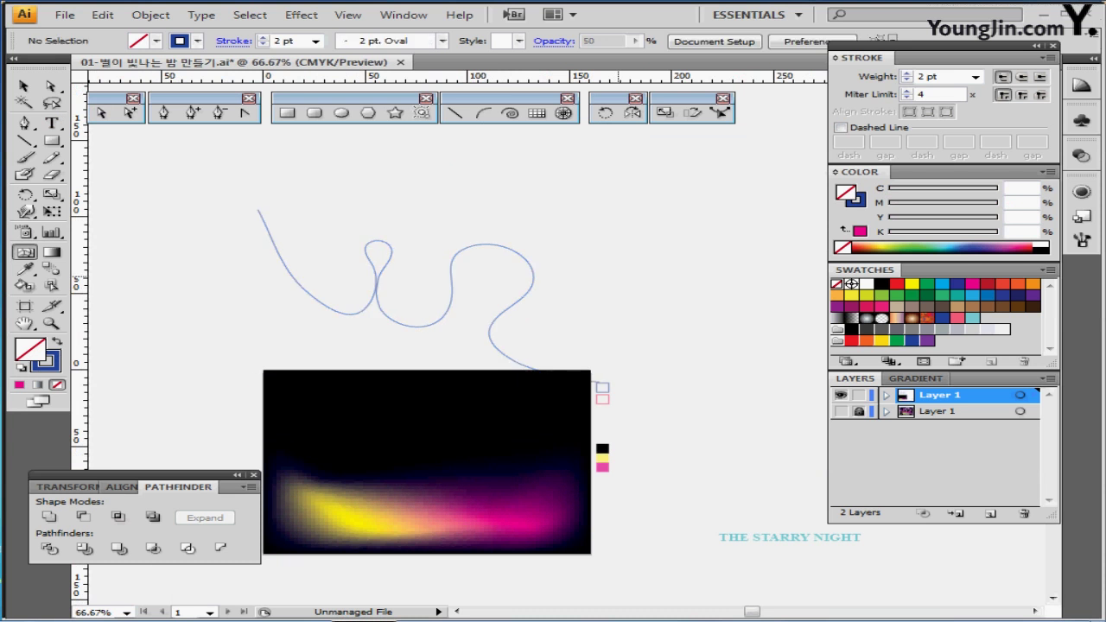
# - Try a looping open curve above the artboard with the Pen tool, and delete it
pyautogui.press('p')
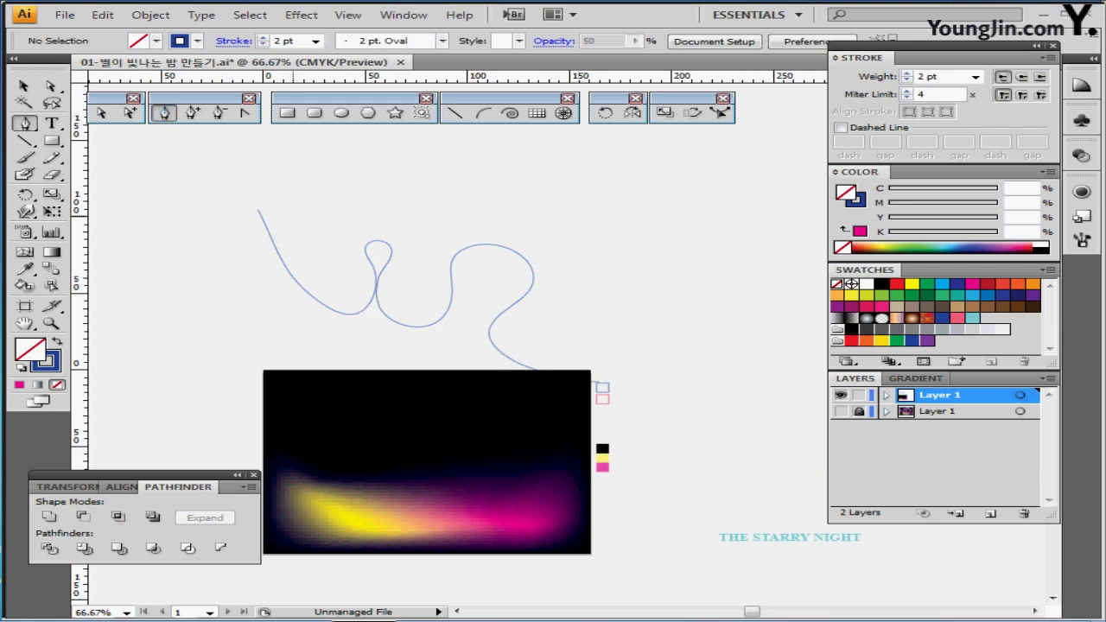
pyautogui.click(274, 151)
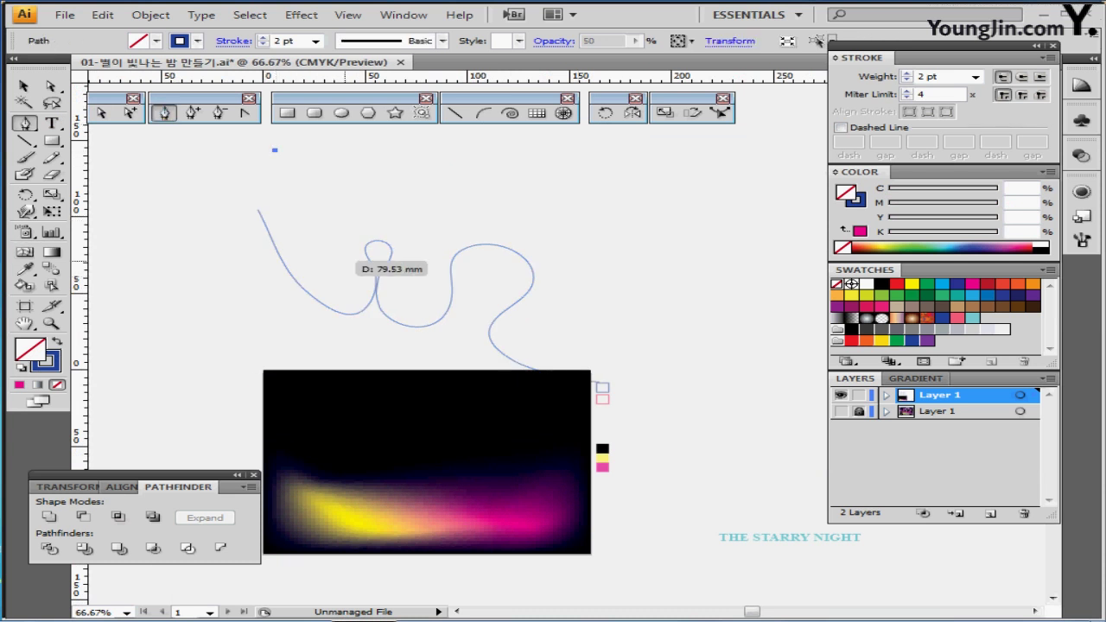
pyautogui.moveTo(344, 259); pyautogui.dragTo(390, 258)
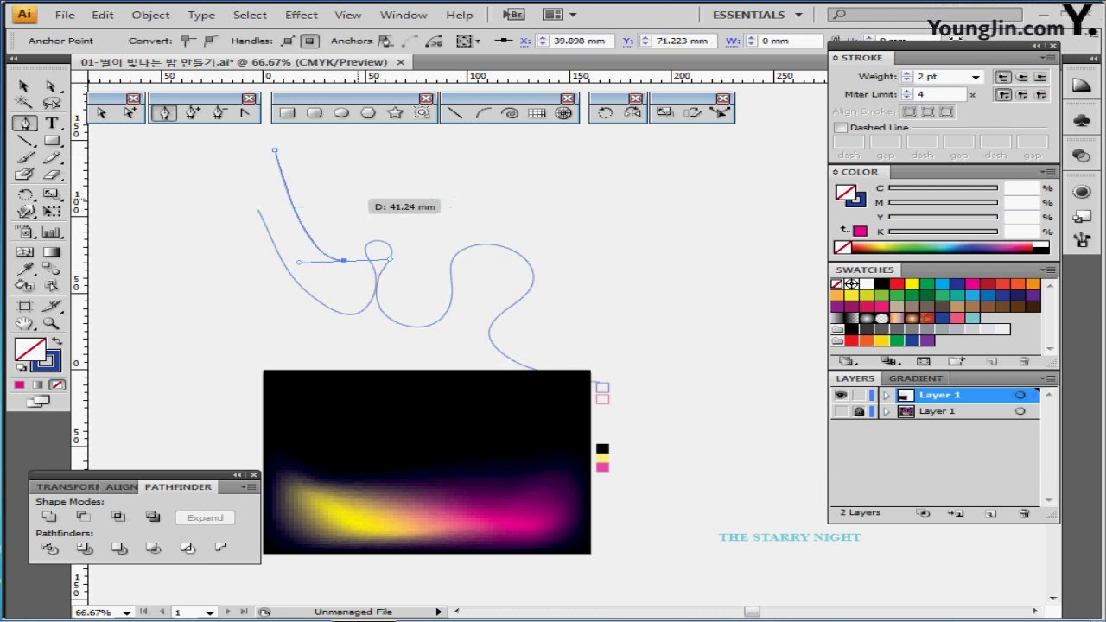
pyautogui.moveTo(343, 199); pyautogui.dragTo(375, 215)
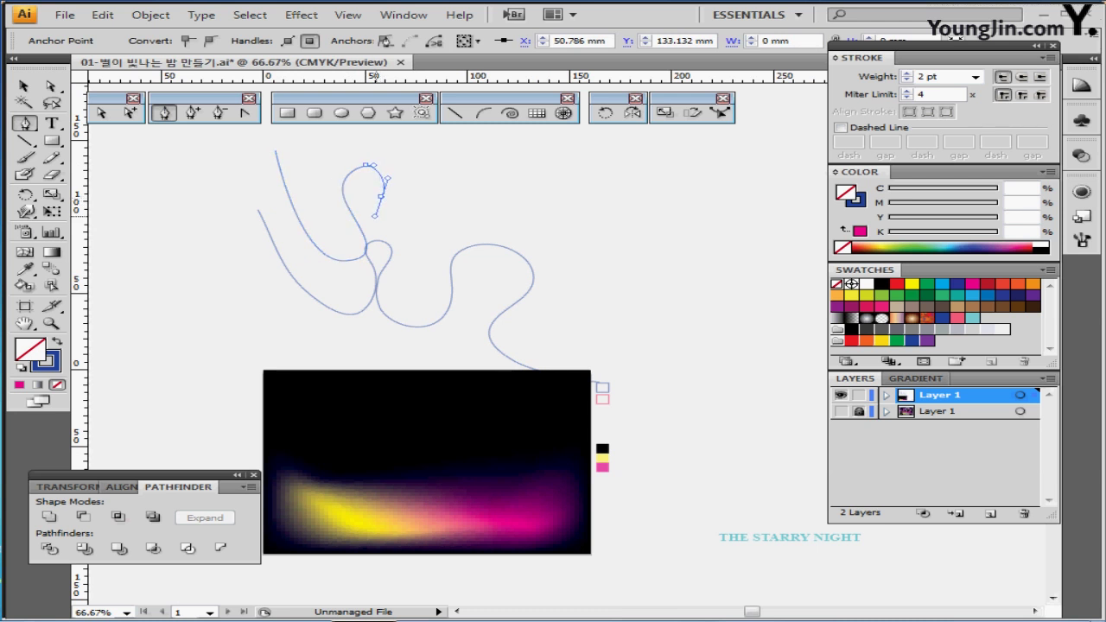
pyautogui.moveTo(373, 257)
pyautogui.mouseDown()
pyautogui.moveTo(409, 268)
pyautogui.moveTo(472, 223)
pyautogui.mouseUp()
pyautogui.press('Delete')
pyautogui.press('Delete')
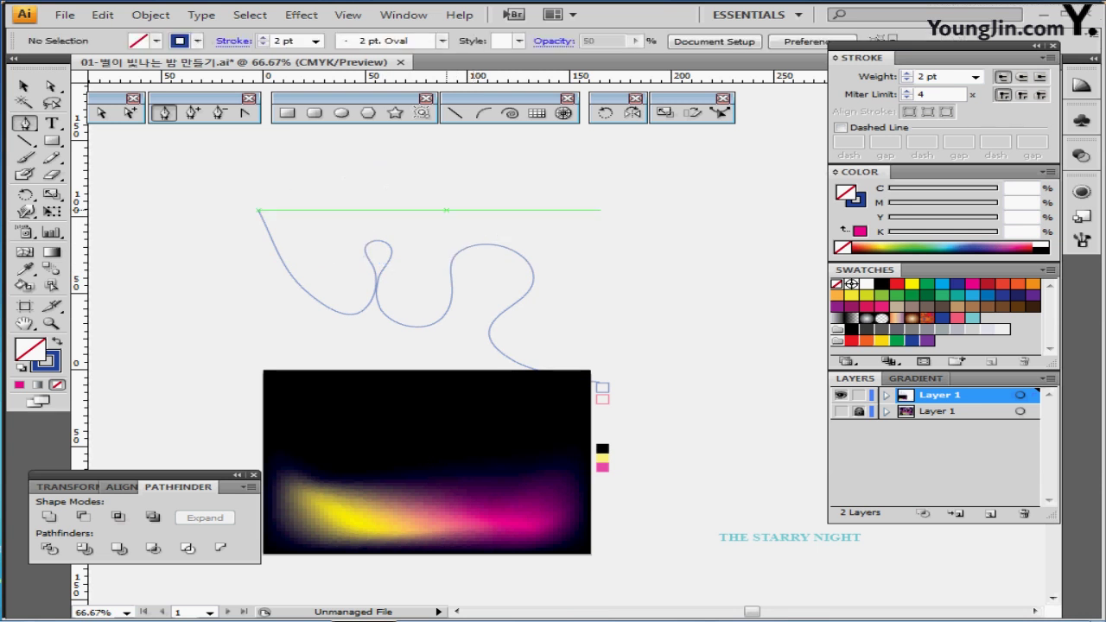
# - Move the blue wavy curve down over the night-sky background so its upper end starts just above the artboard's upper-left corner
pyautogui.keyDown('ctrl'); pyautogui.click(447, 311); pyautogui.keyUp('ctrl')
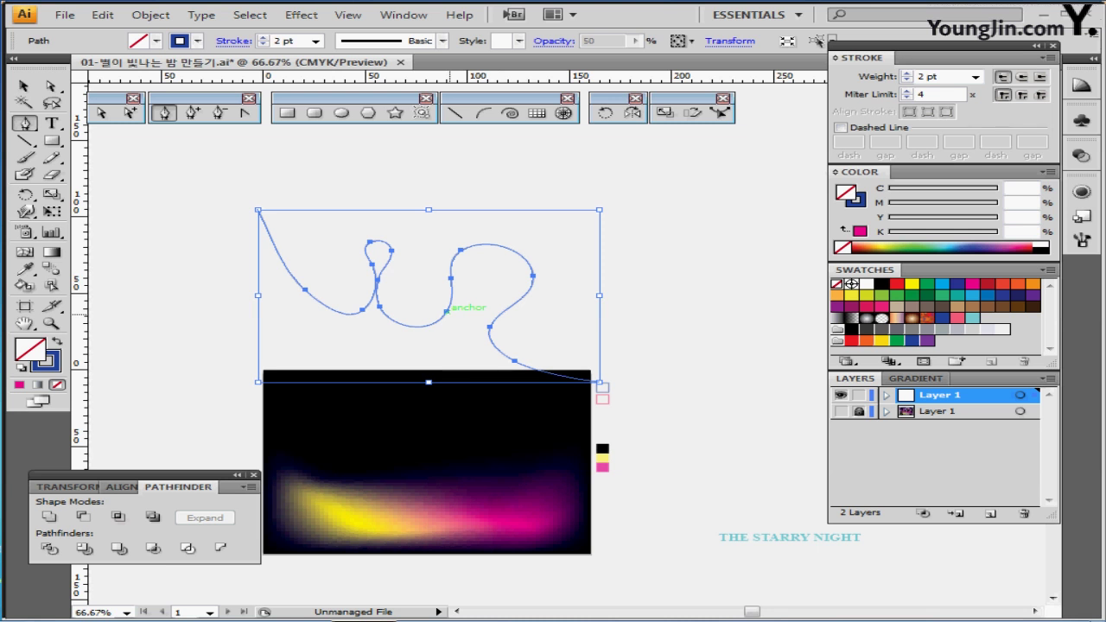
pyautogui.moveTo(447, 309); pyautogui.dragTo(451, 447)
pyautogui.scroll(-2, 554, 346)
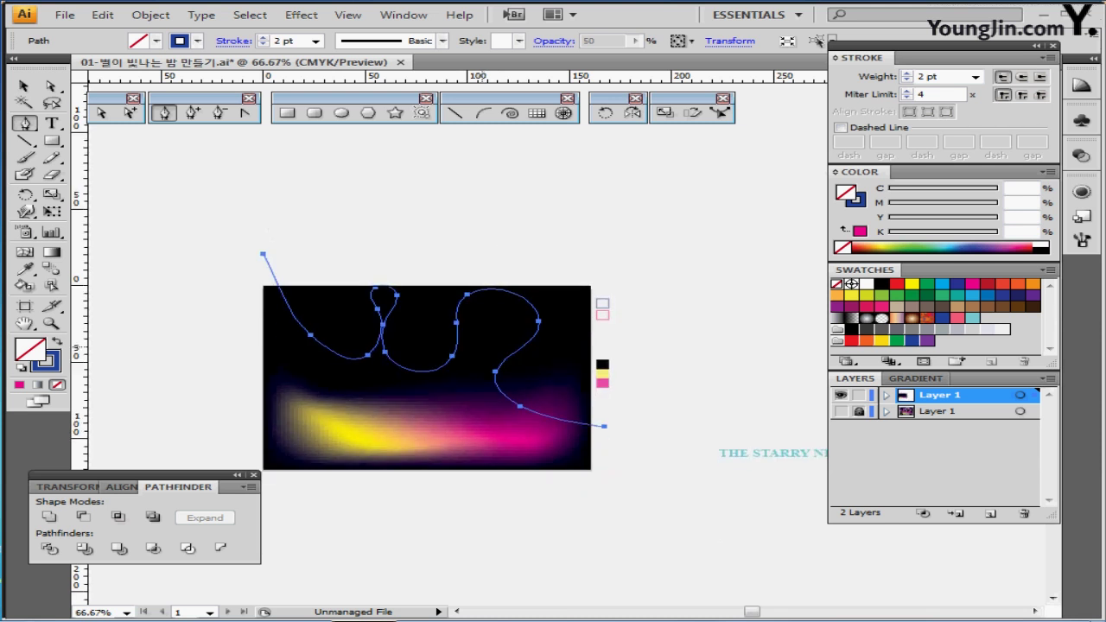
pyautogui.moveTo(451, 347); pyautogui.dragTo(468, 327)
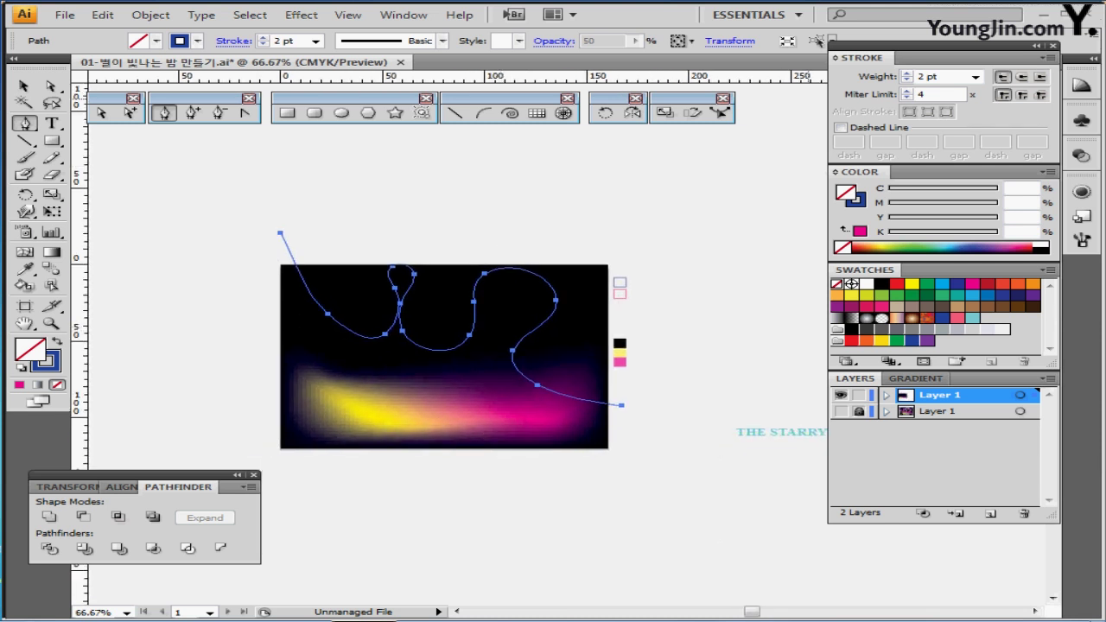
# - Examine the blue curve's stroke weight, stroke colour and opacity settings
pyautogui.doubleClick(929, 77)
pyautogui.click(859, 201)
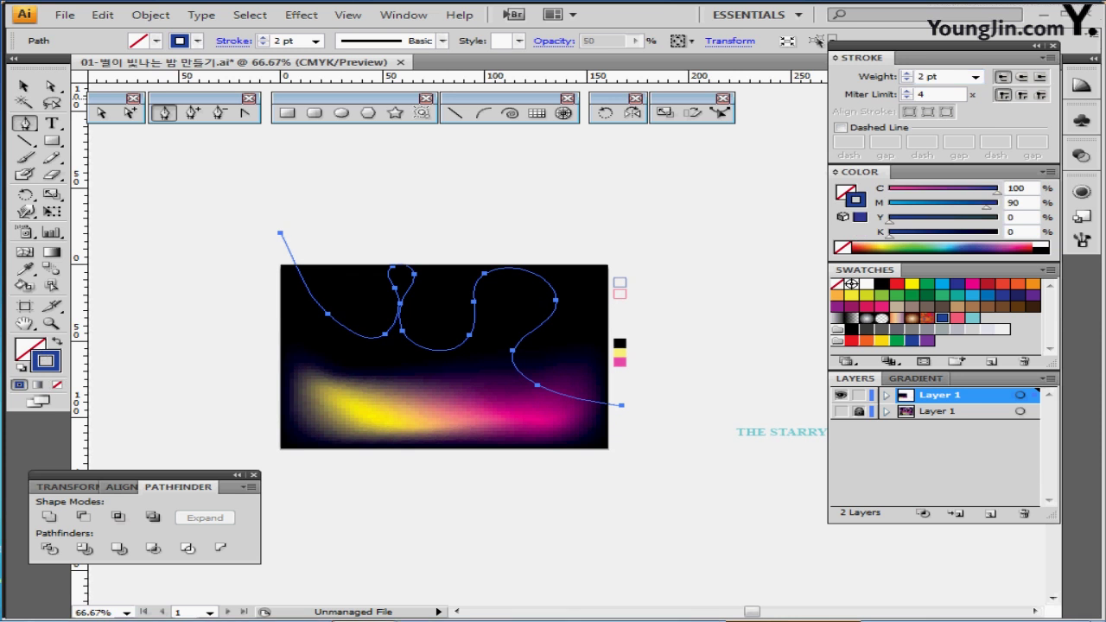
pyautogui.hotkey('ctrl', 'shift', 'a')
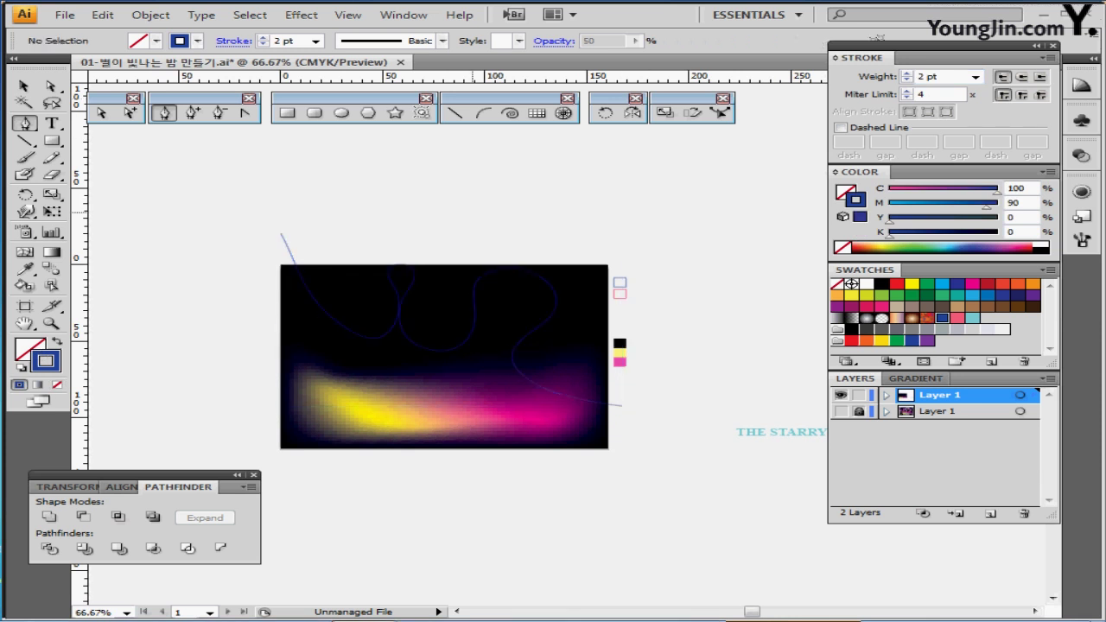
pyautogui.keyDown('ctrl'); pyautogui.click(292, 257); pyautogui.keyUp('ctrl')
pyautogui.click(290, 245)
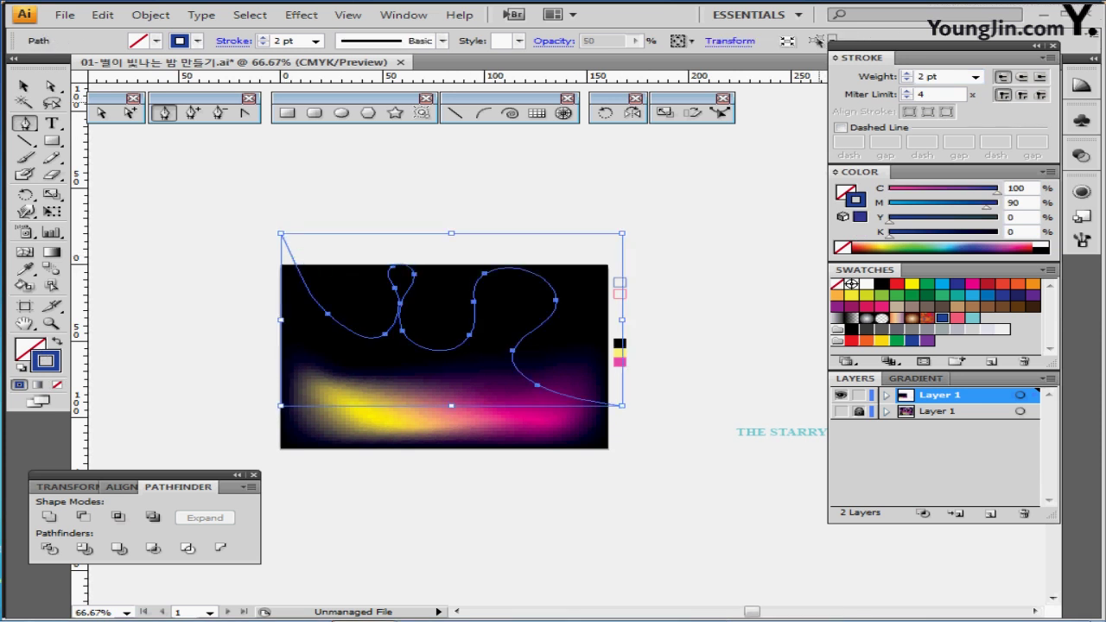
pyautogui.click(1080, 155)
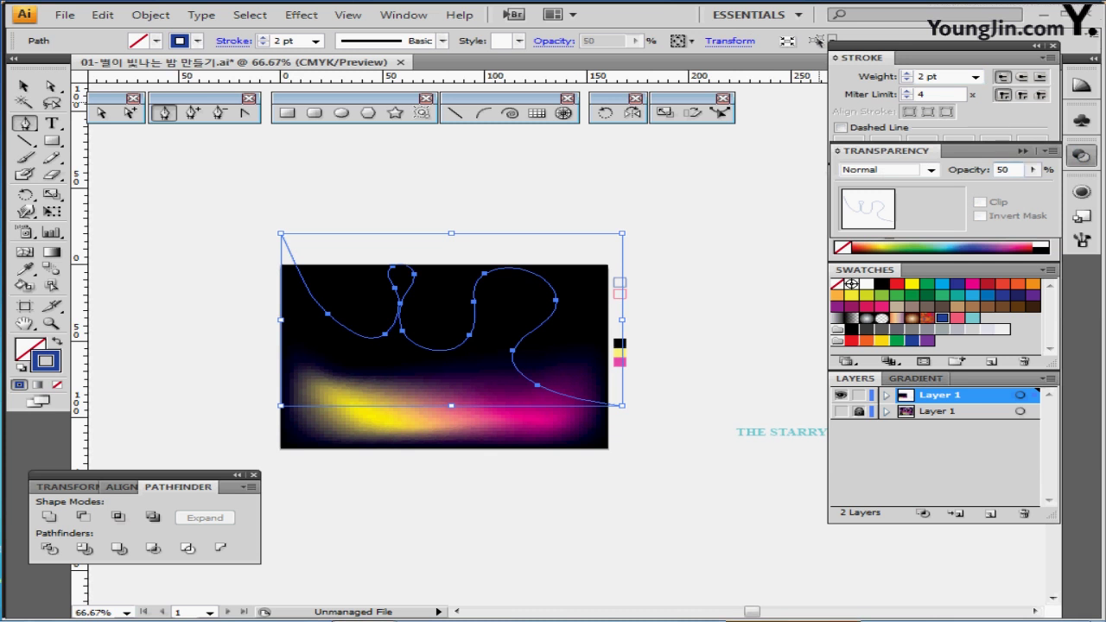
pyautogui.doubleClick(1003, 170)
pyautogui.press('Return')
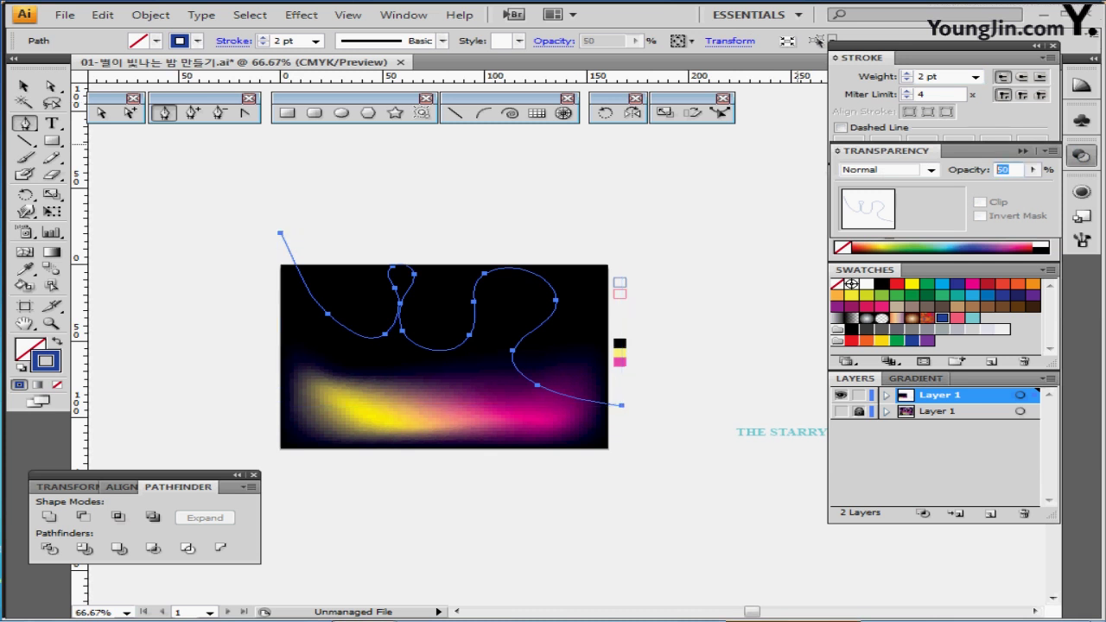
pyautogui.hotkey('ctrl', 'shift', 'a')
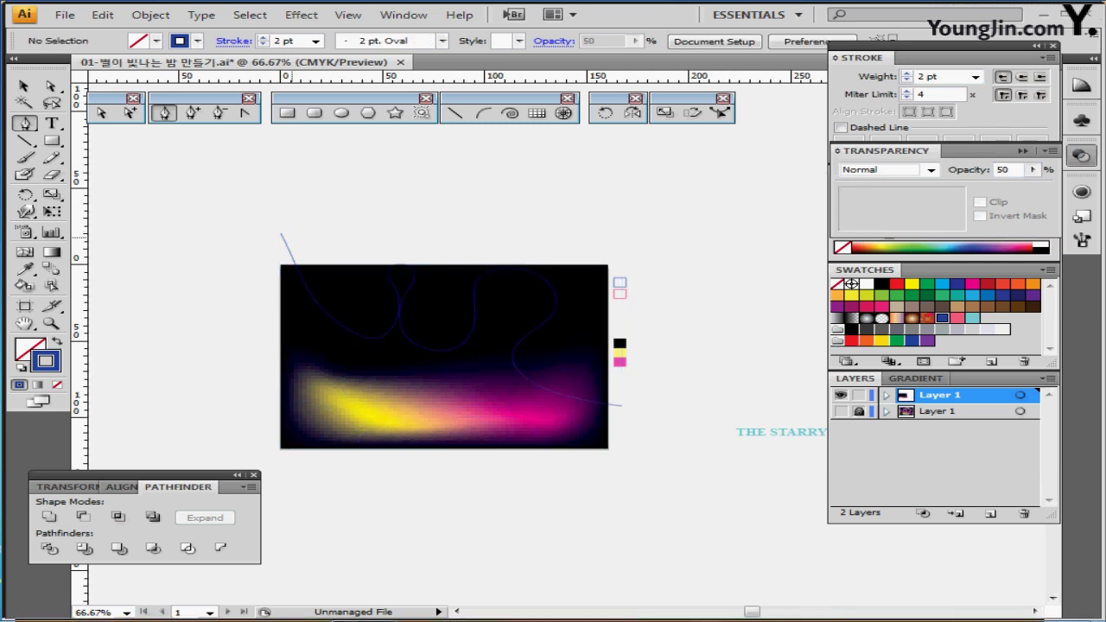
# - Duplicate the blue wavy curve, placing the copy about 27 mm below and slightly left of the original
pyautogui.click(285, 238)
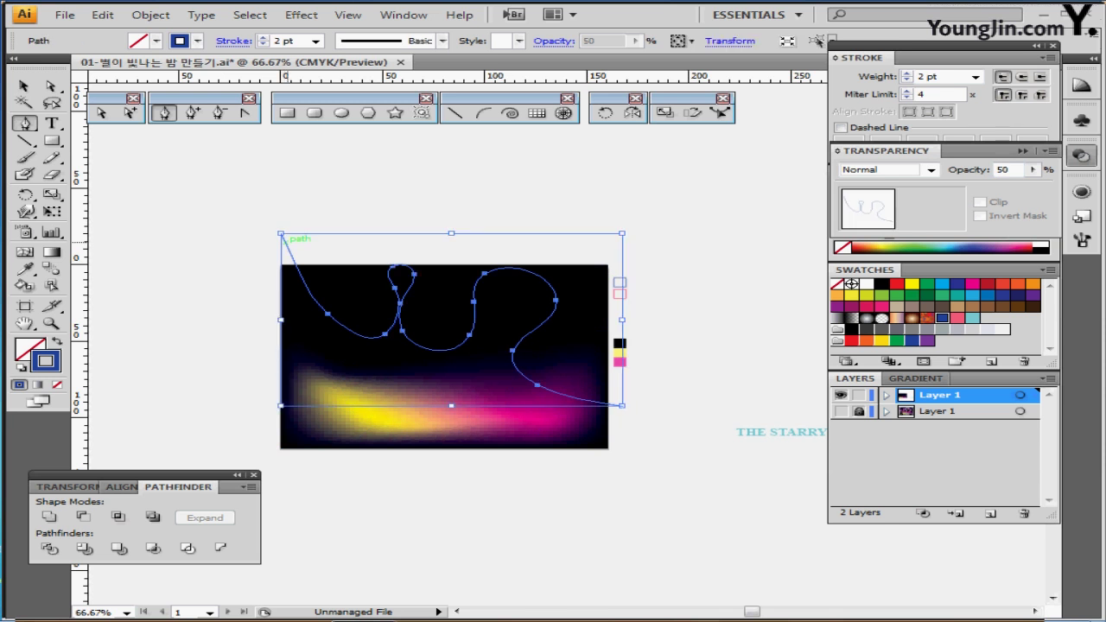
pyautogui.moveTo(285, 239); pyautogui.dragTo(282, 281)
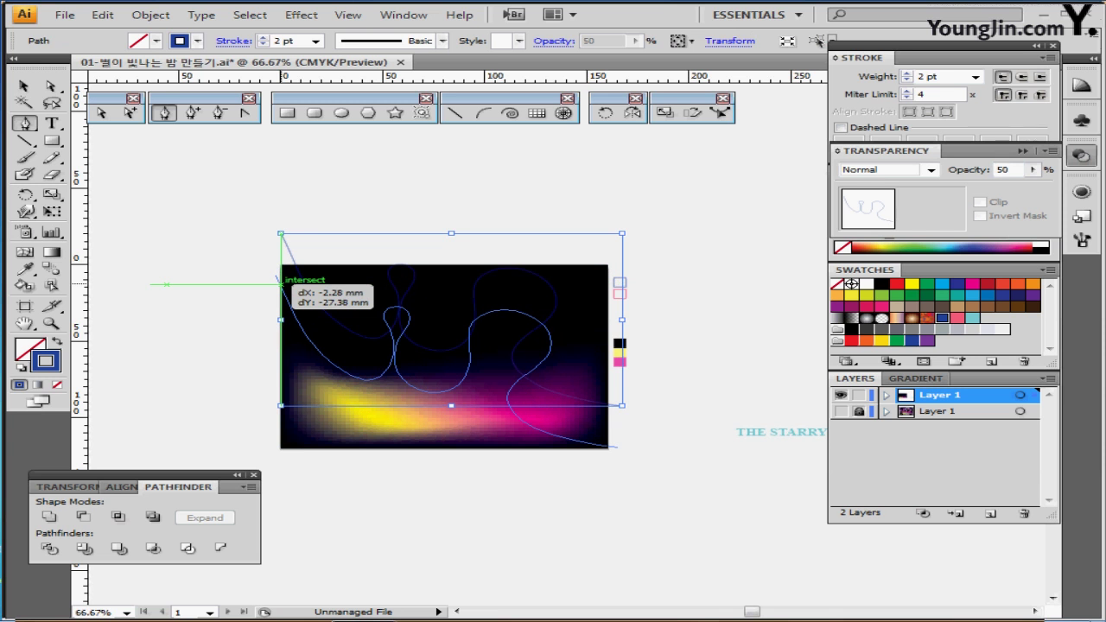
pyautogui.moveTo(282, 280); pyautogui.dragTo(276, 277)
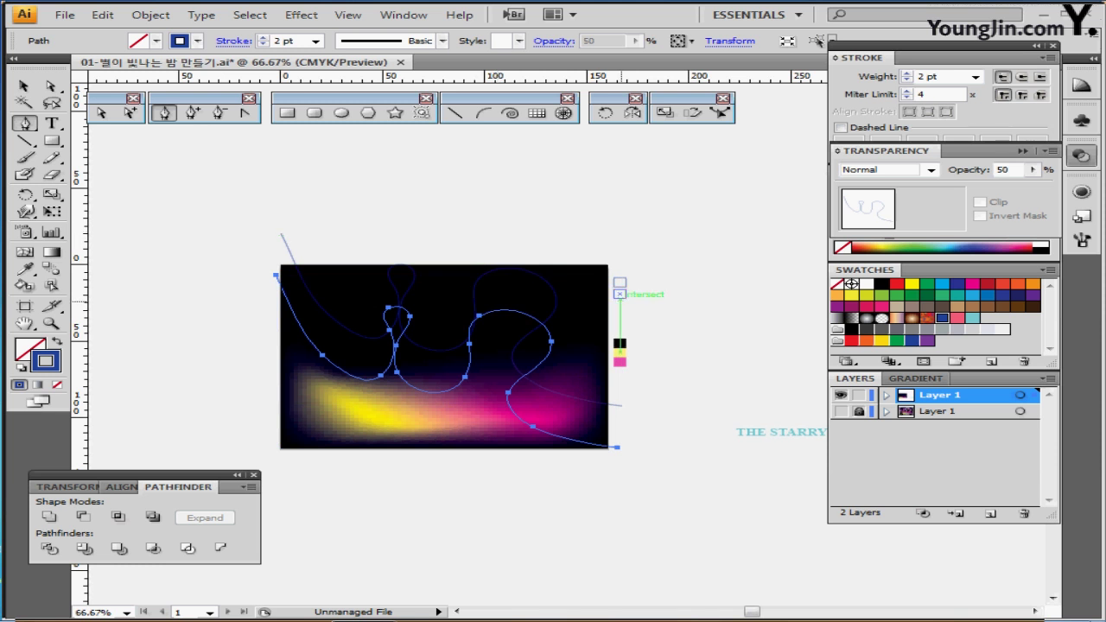
# - Apply the pink outlined sample square's appearance to the lower curve with the Eyedropper and set its opacity to 80%
pyautogui.press('i')
pyautogui.click(624, 299)
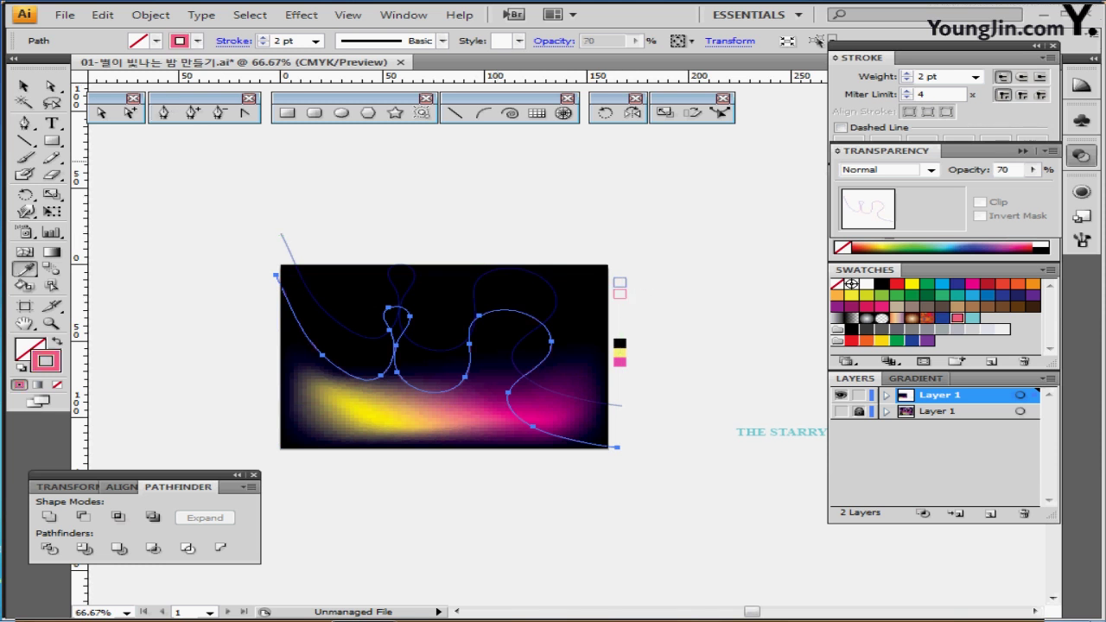
pyautogui.click(1083, 155)
pyautogui.click(1082, 156)
pyautogui.doubleClick(1003, 170)
pyautogui.write('80')
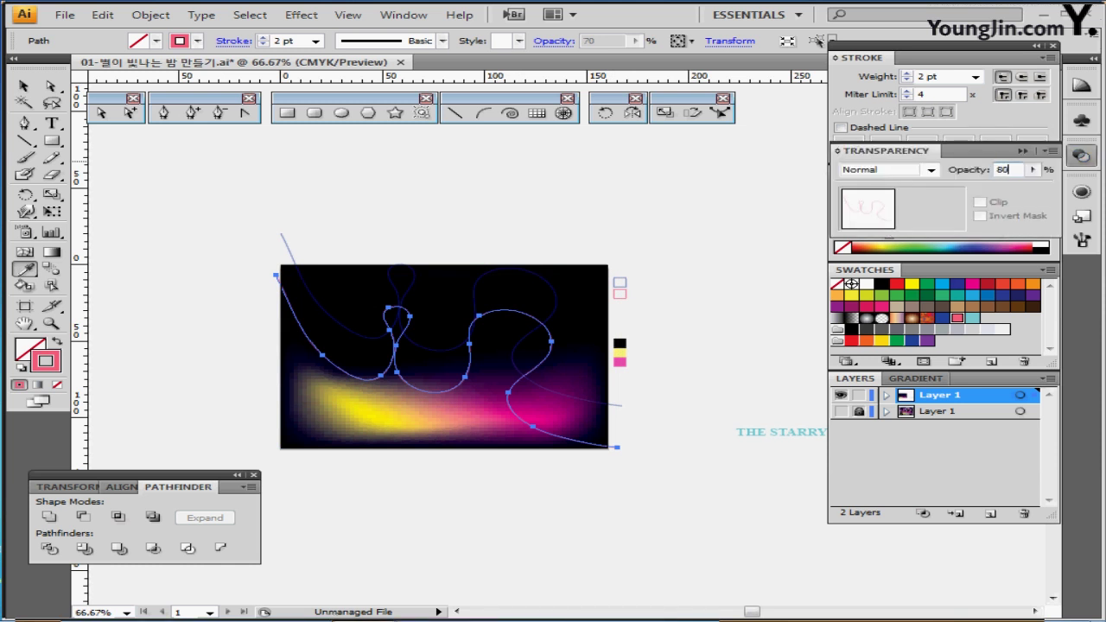
pyautogui.press('Return')
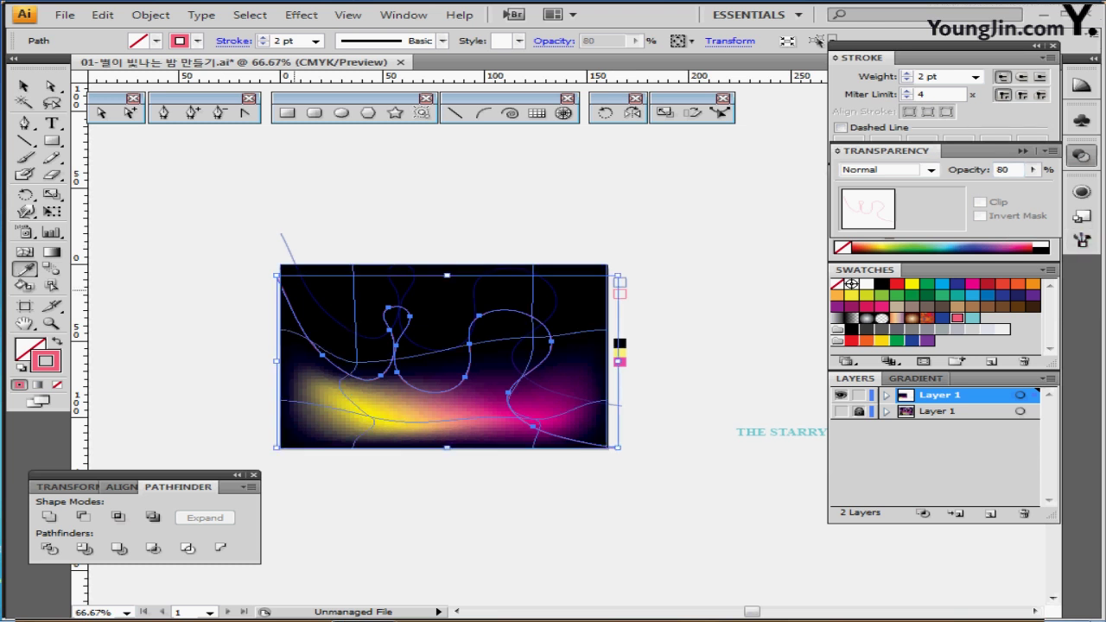
# - Select only the blue and pink wavy curves, without the mesh background, and make a blend between them
pyautogui.keyDown('ctrl'); pyautogui.click(231, 205); pyautogui.keyUp('ctrl')
pyautogui.hotkey('ctrl', 'a')
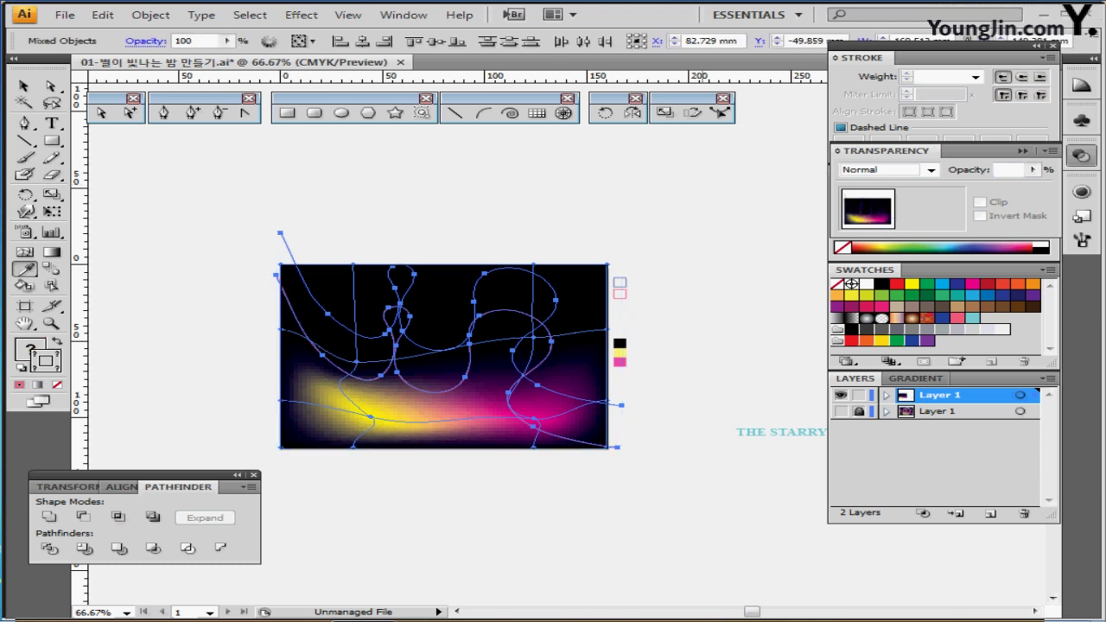
pyautogui.hotkey('ctrl', 'shift', 'a')
pyautogui.hotkey('ctrl', 'a')
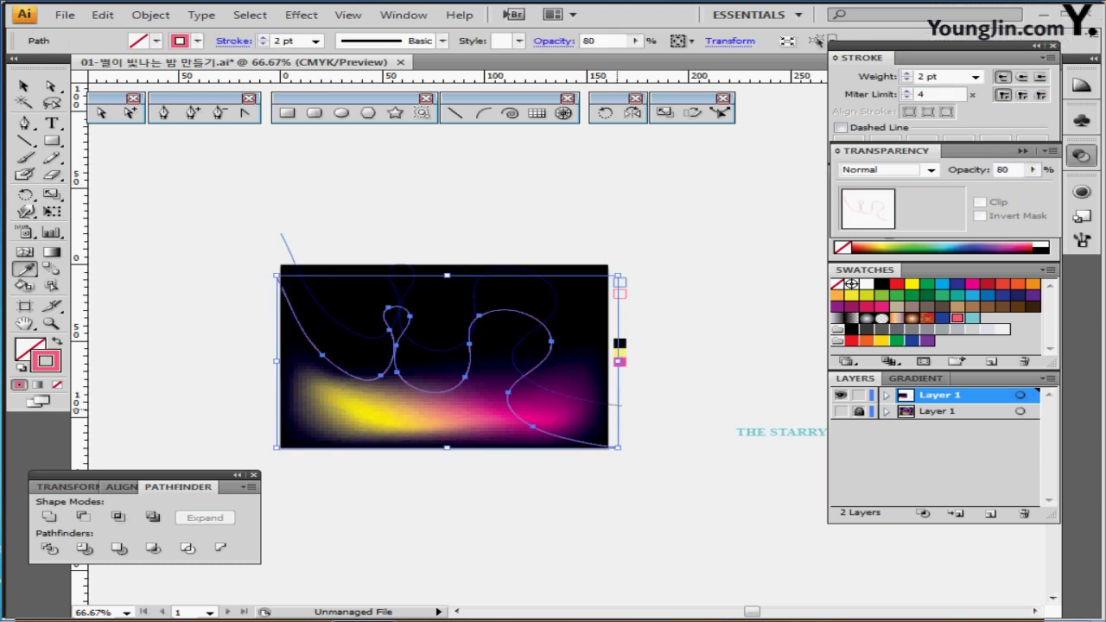
pyautogui.hotkey('ctrl', 'shift', 'b')
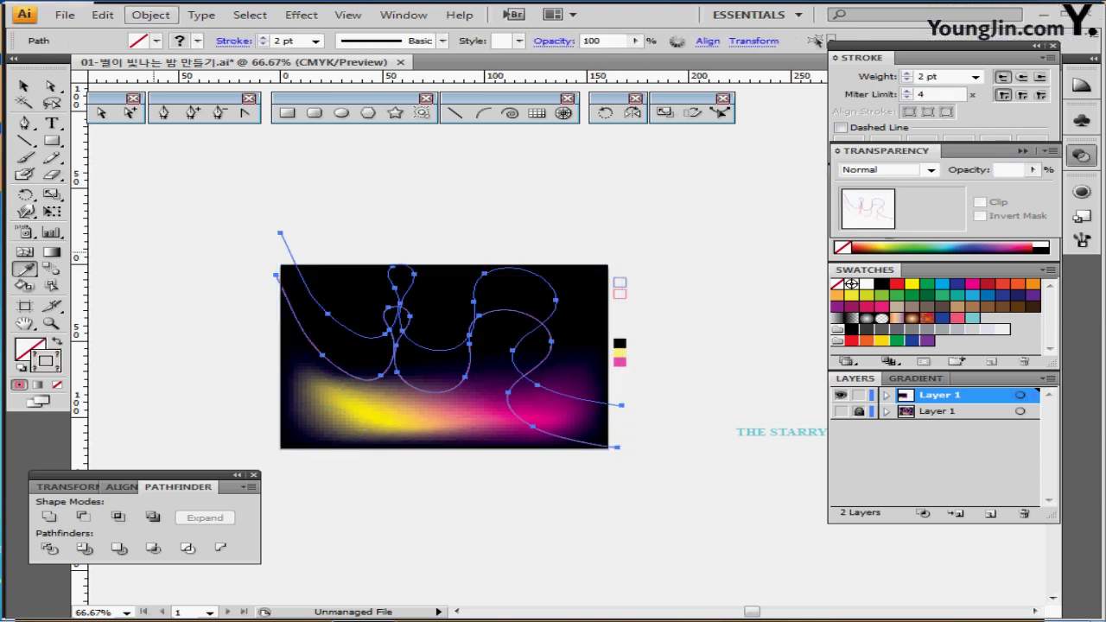
pyautogui.click(150, 14)
pyautogui.moveTo(178, 345)
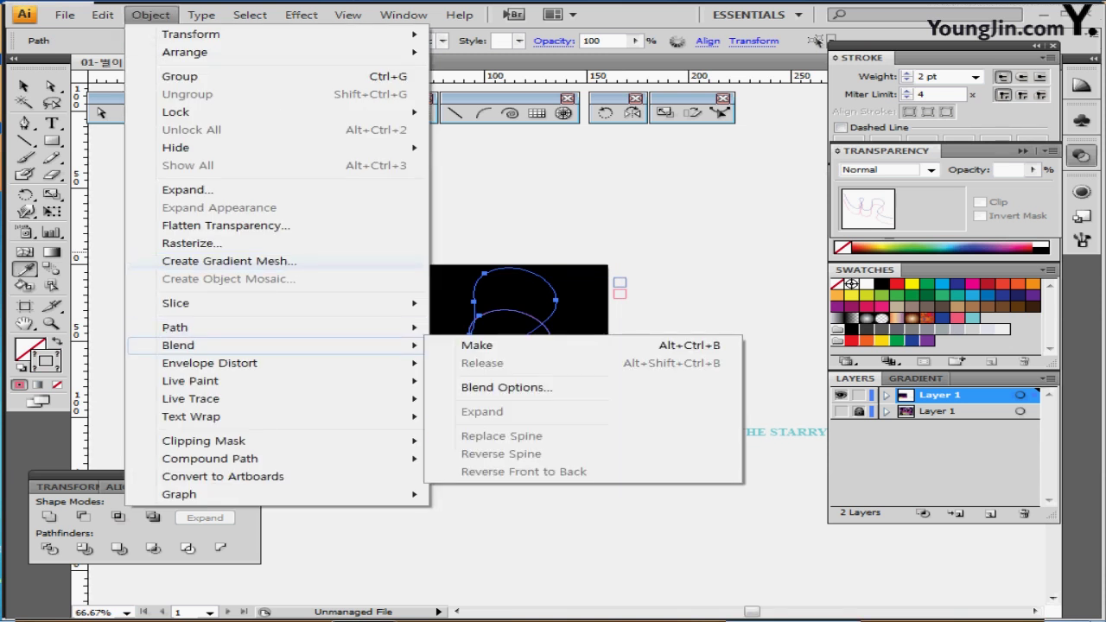
pyautogui.click(477, 345)
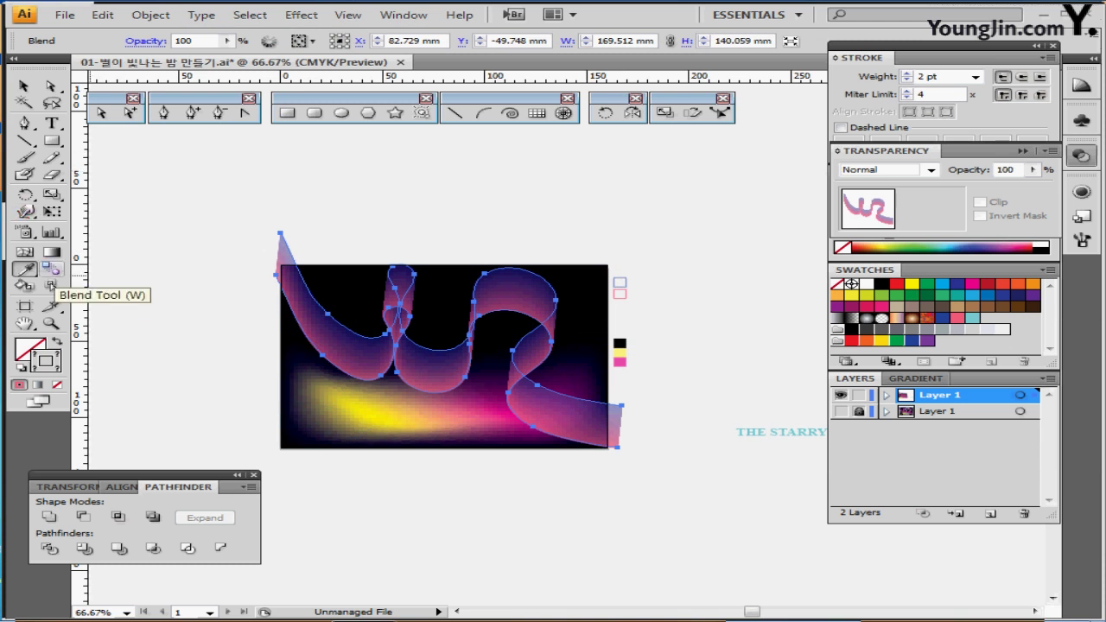
# - Set the blend spacing to 20 specified steps, save the document and deselect the blend
pyautogui.doubleClick(52, 275)
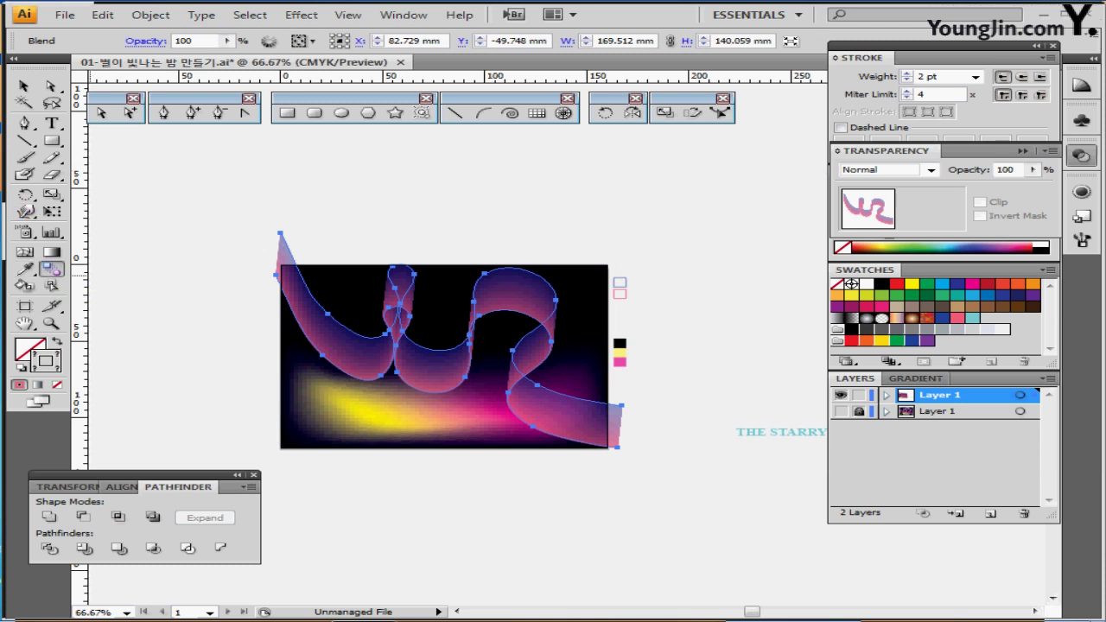
pyautogui.moveTo(536, 262); pyautogui.dragTo(554, 123)
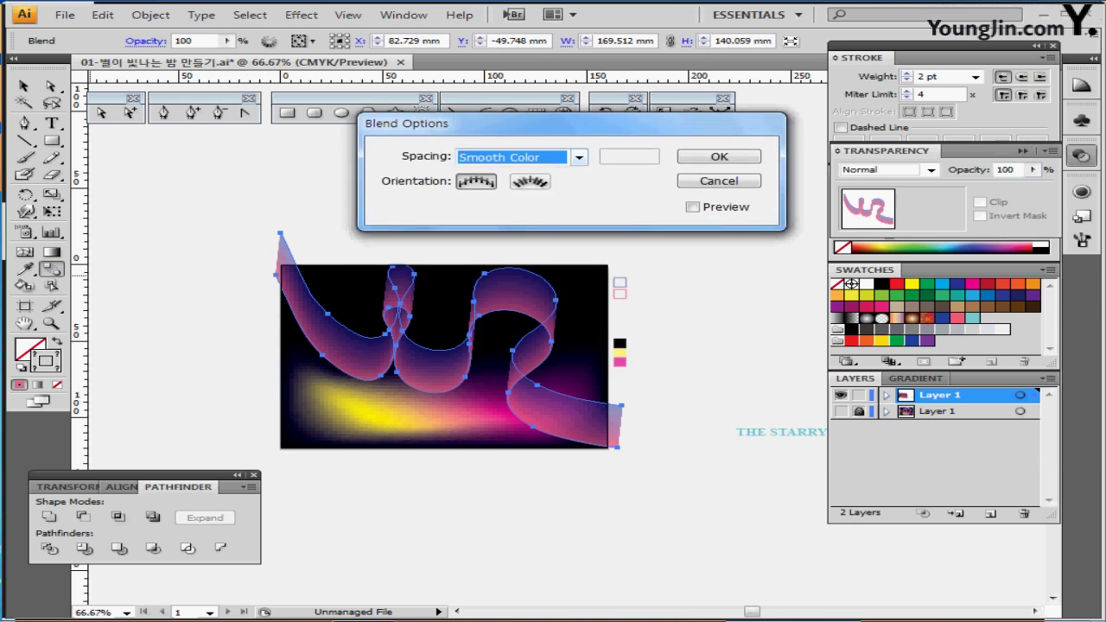
pyautogui.click(579, 158)
pyautogui.click(505, 186)
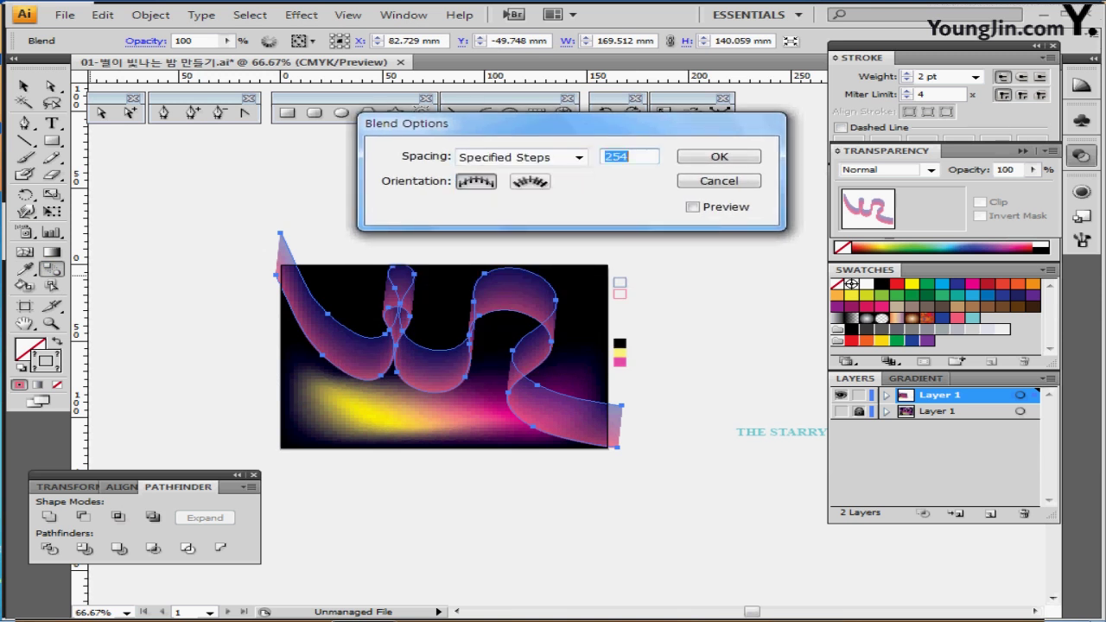
pyautogui.write('20')
pyautogui.press('Return')
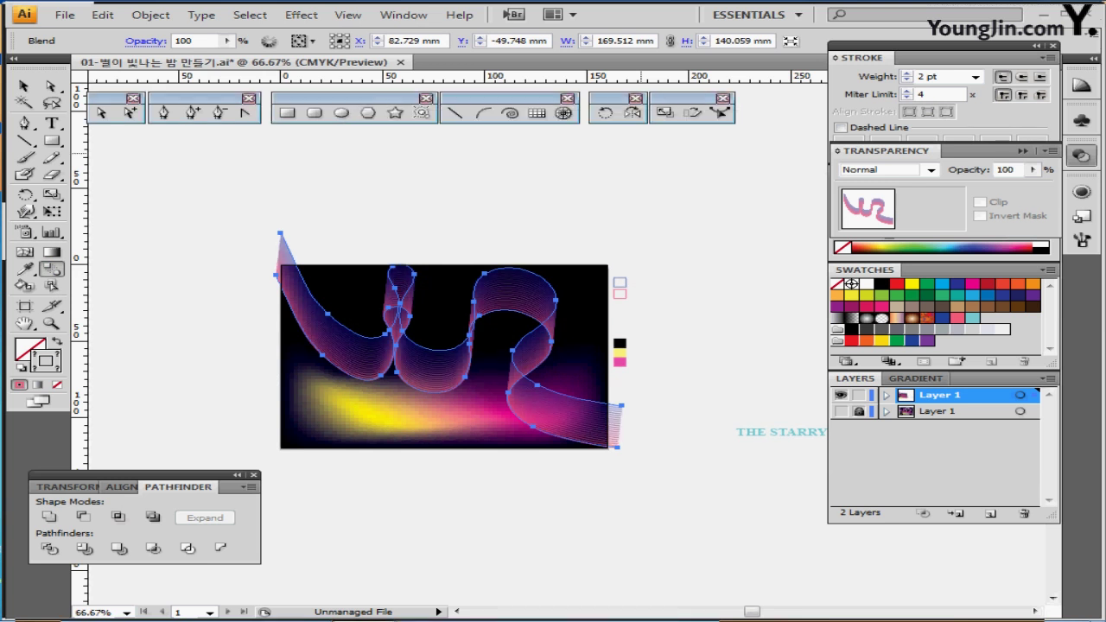
pyautogui.hotkey('ctrl', 's')
pyautogui.hotkey('ctrl', '1')
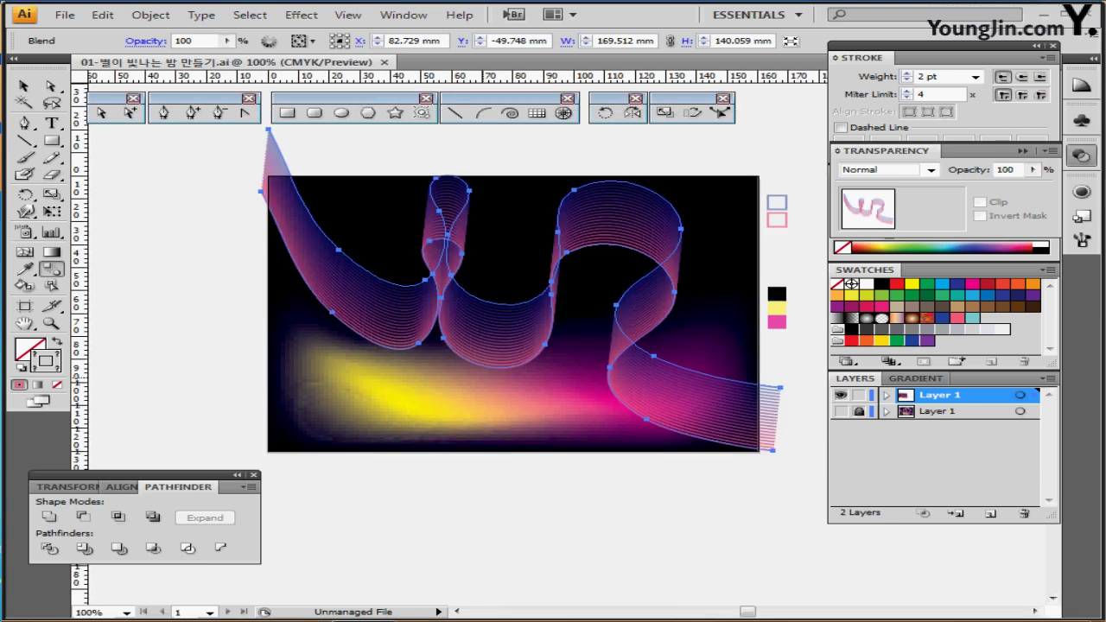
pyautogui.moveTo(268, 292); pyautogui.dragTo(365, 294)
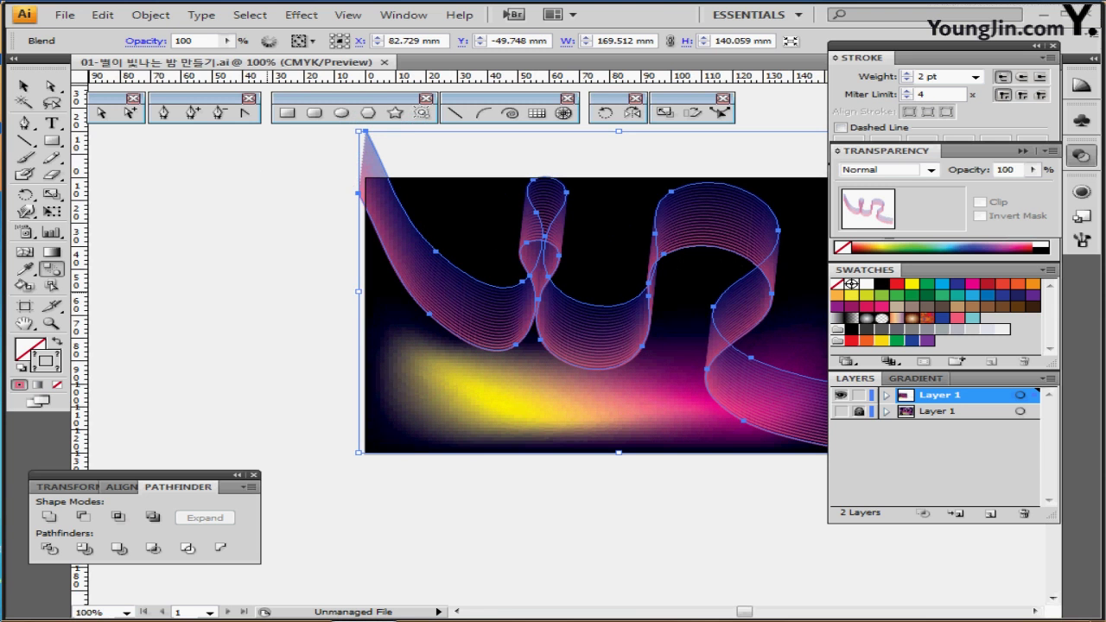
pyautogui.hotkey('ctrl', 'shift', 'a')
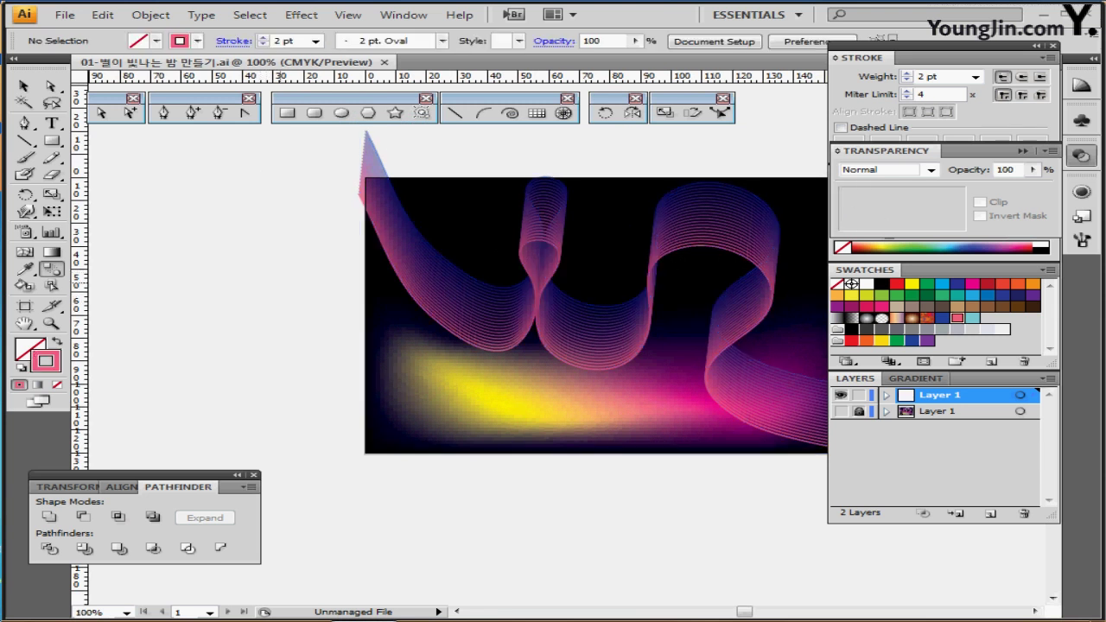
# - Create an ellipse 170 mm wide and 45 mm high centred near the middle of the artboard's bottom edge
pyautogui.moveTo(279, 283); pyautogui.dragTo(292, 252)
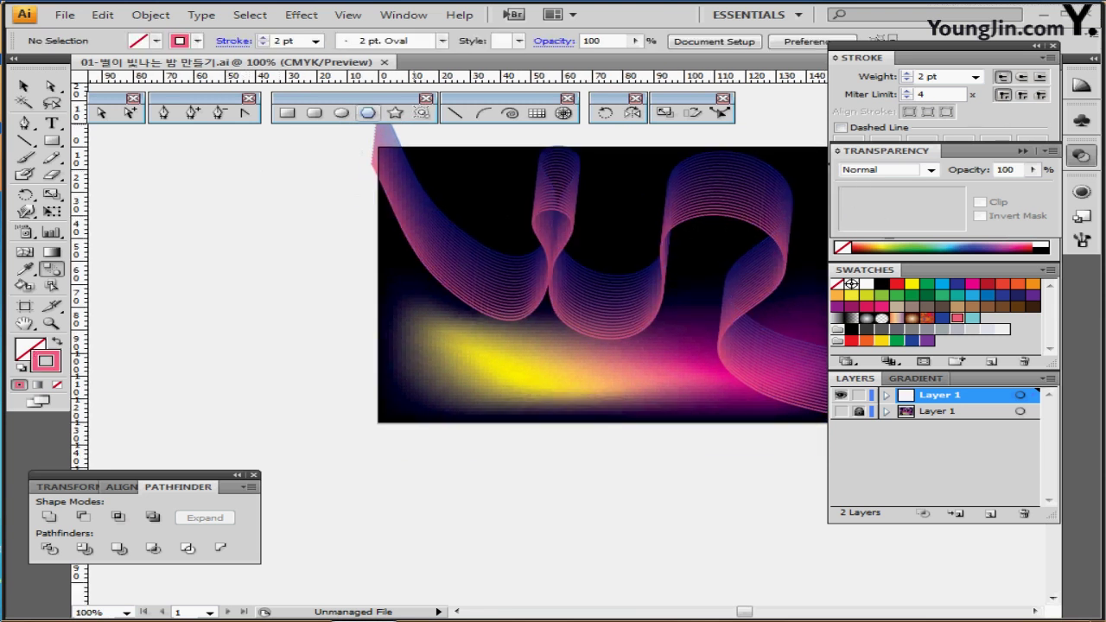
pyautogui.click(368, 113)
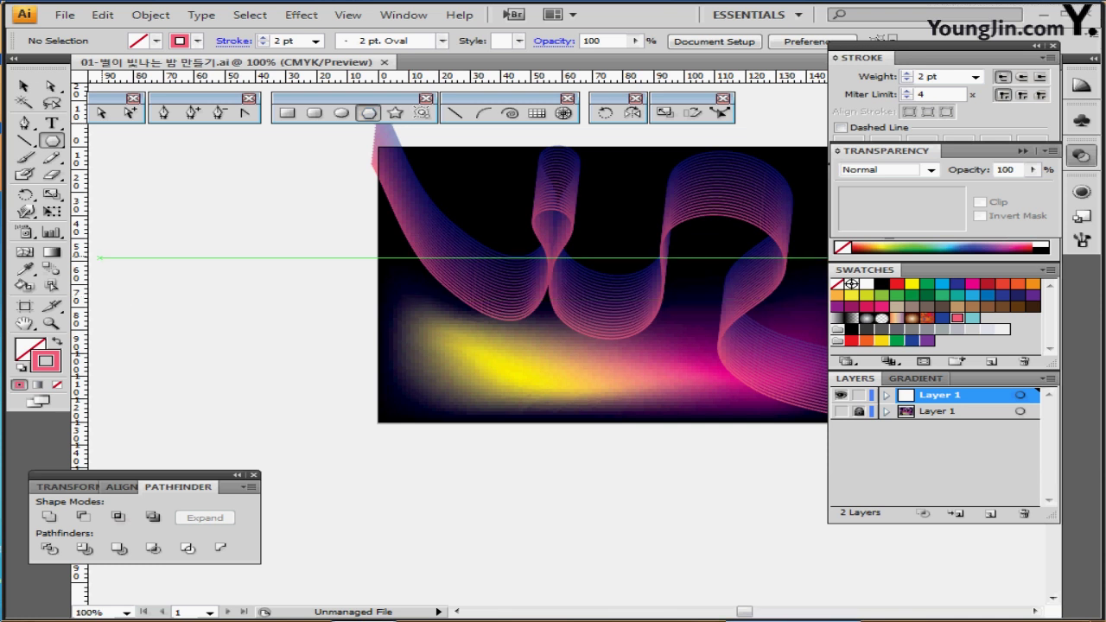
pyautogui.scroll(-1, 402, 372)
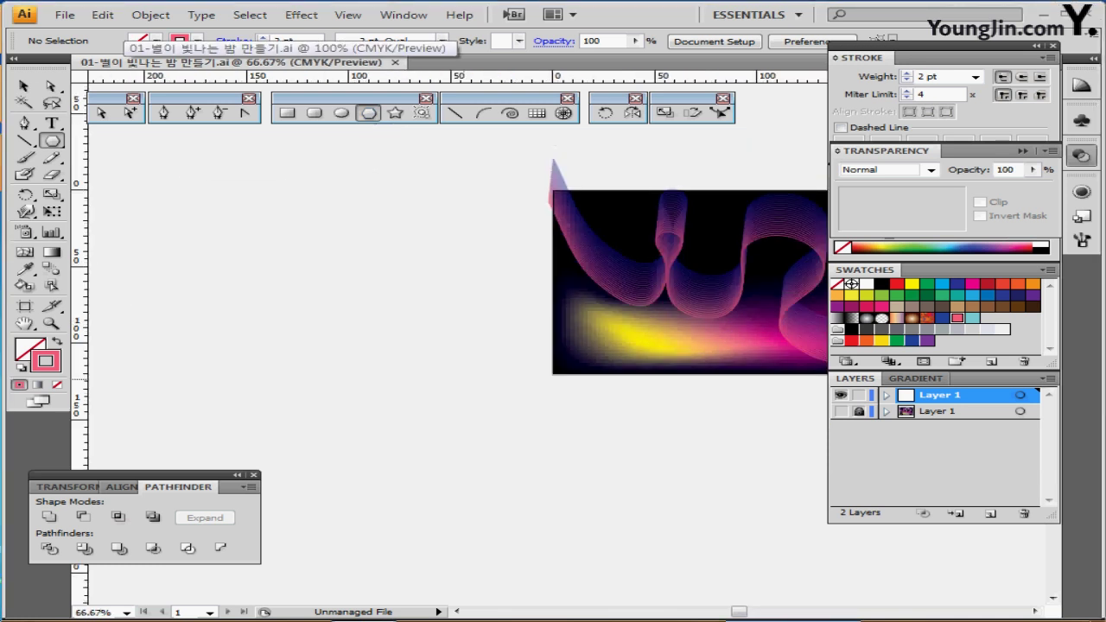
pyautogui.scroll(1, 408, 374)
pyautogui.moveTo(743, 390); pyautogui.dragTo(388, 443)
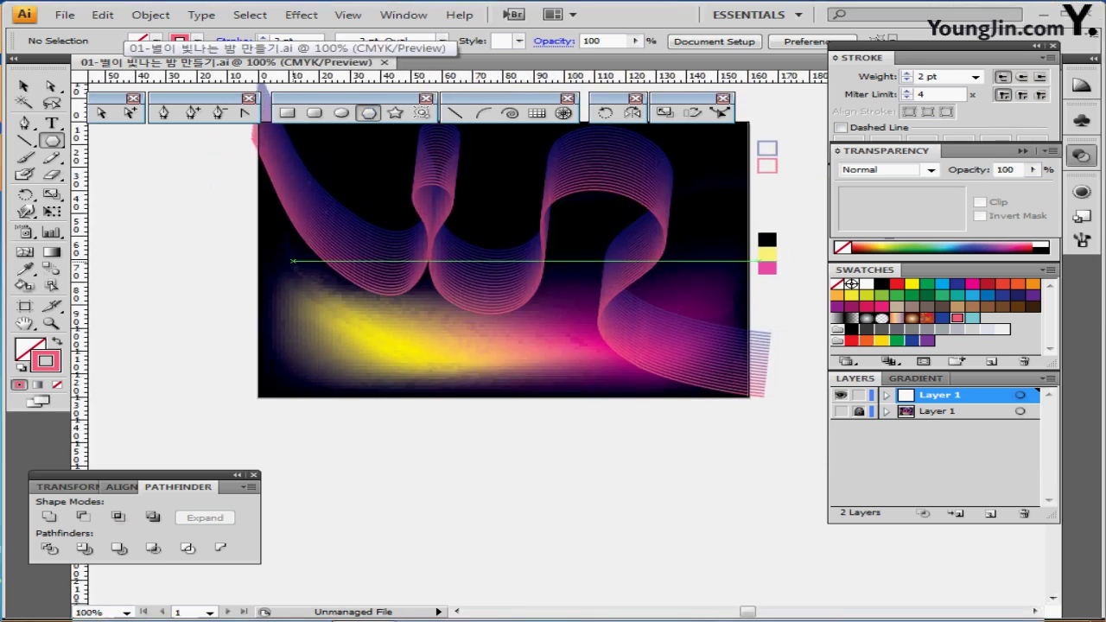
pyautogui.click(342, 113)
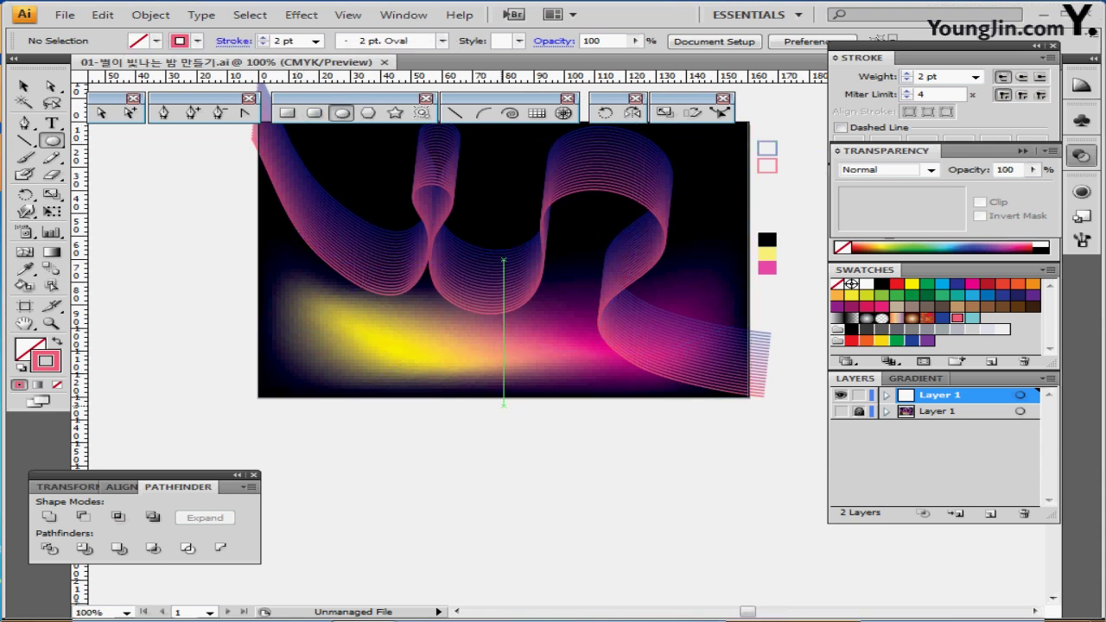
pyautogui.click(503, 395)
pyautogui.moveTo(544, 263); pyautogui.dragTo(545, 254)
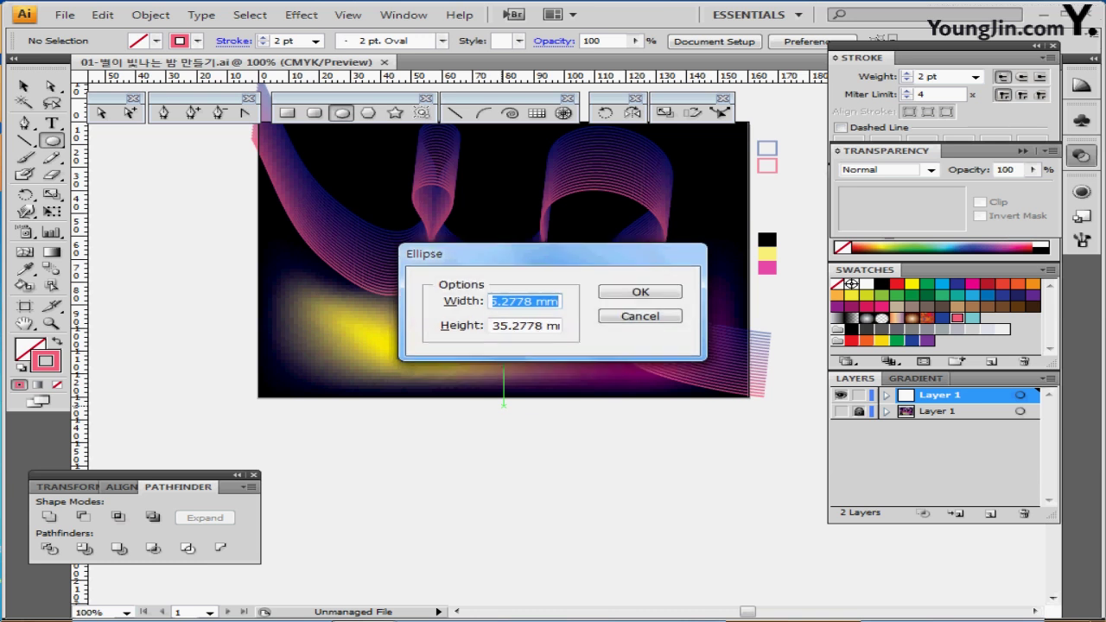
pyautogui.write('170')
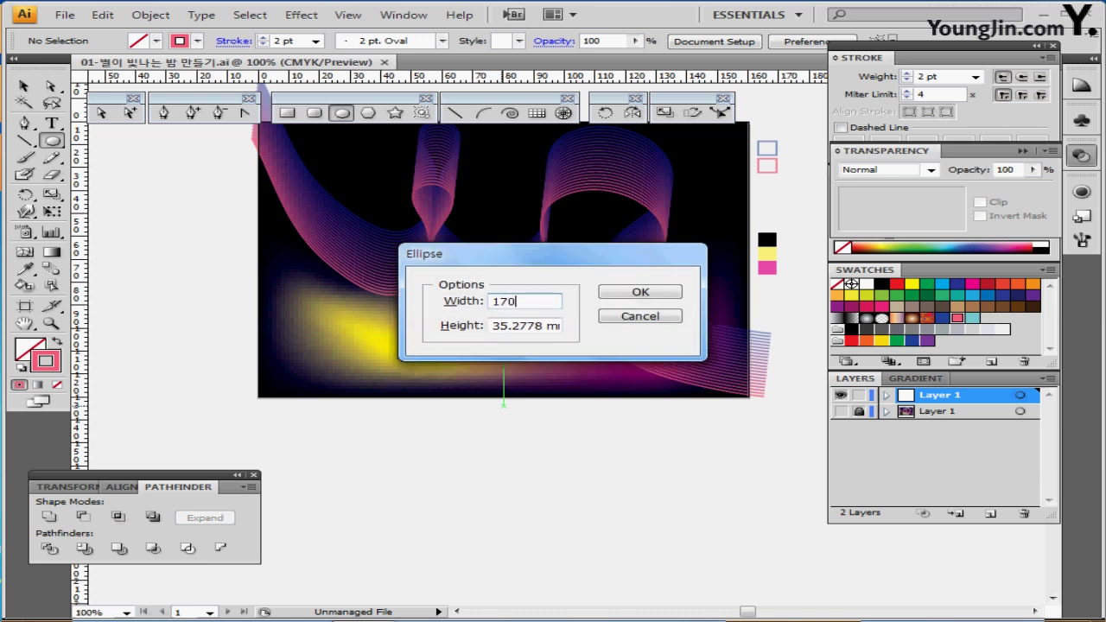
pyautogui.press('Tab')
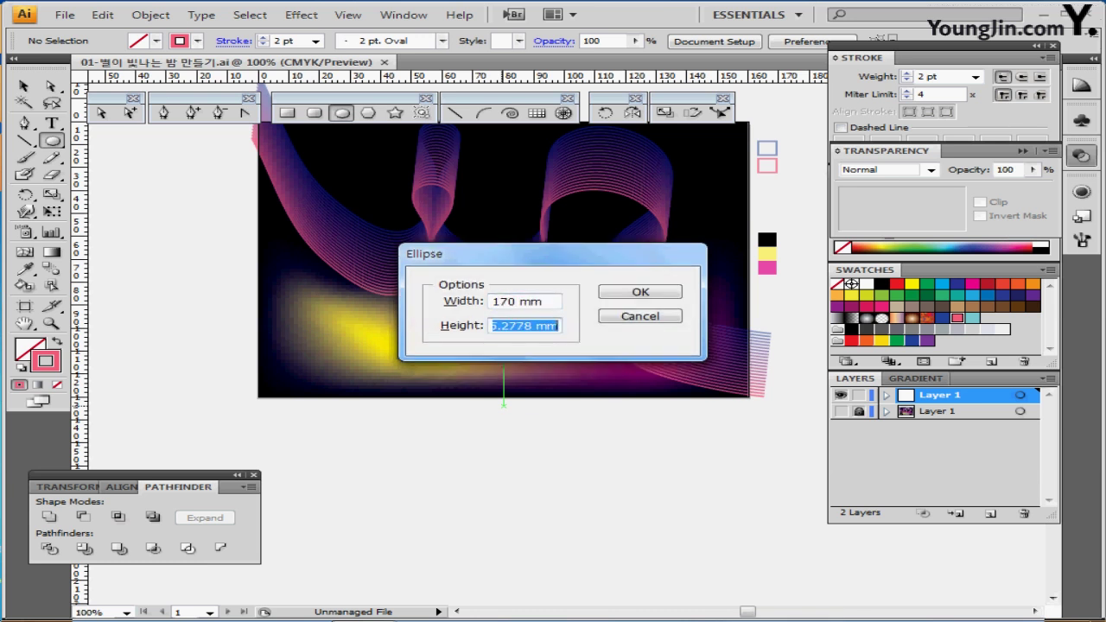
pyautogui.write('45')
pyautogui.press('Return')
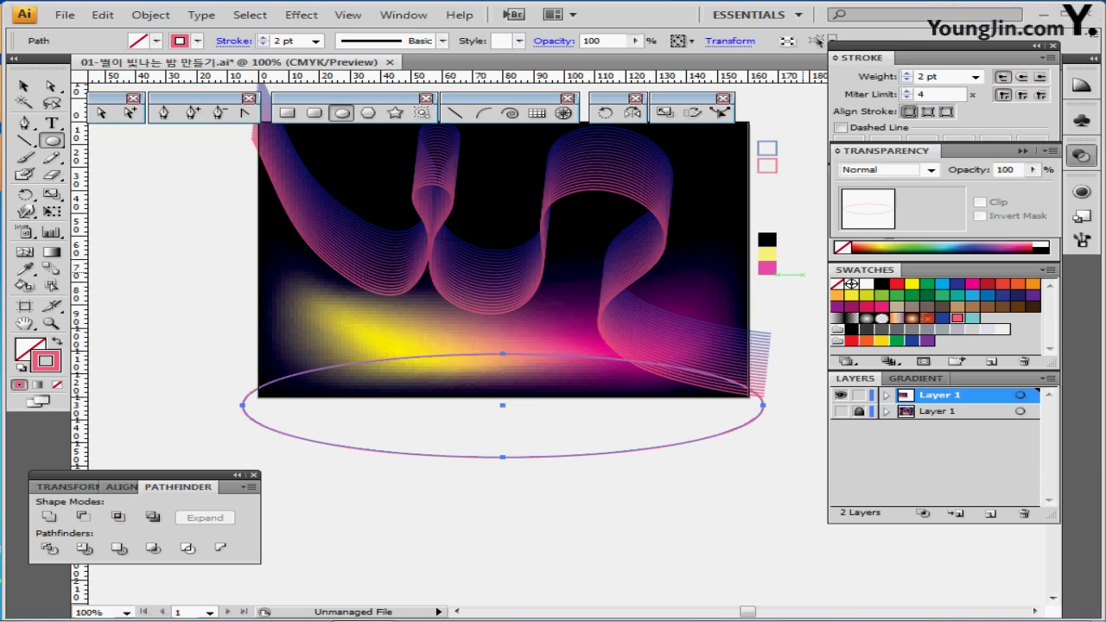
# - Give the ellipse a black fill without a stroke, nudge it slightly down and right, and save the document
pyautogui.click(882, 284)
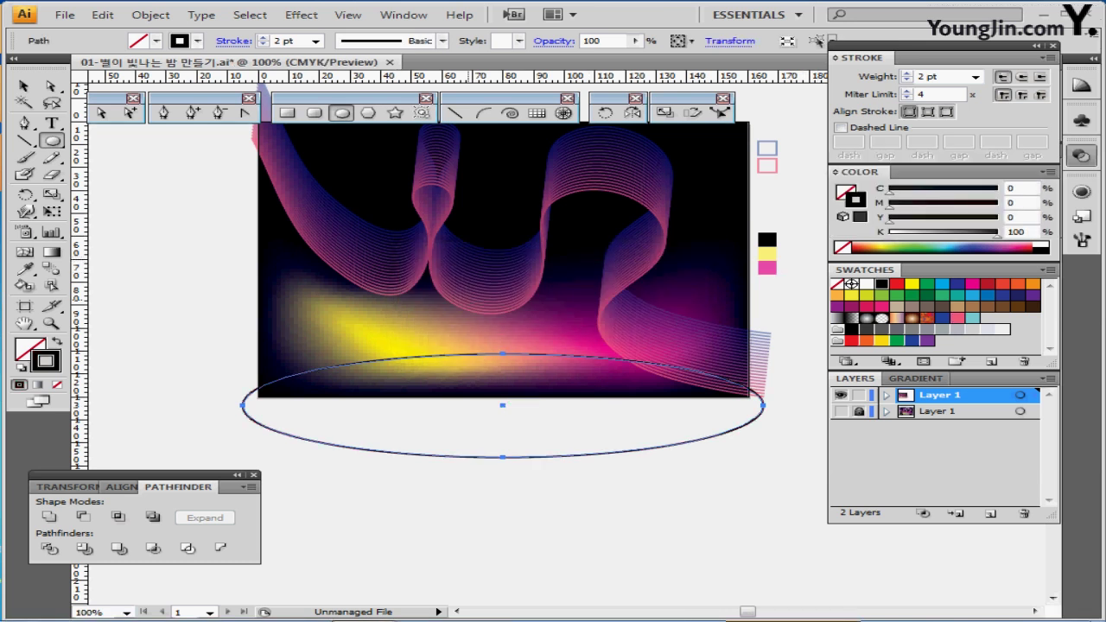
pyautogui.hotkey('shift', 'x')
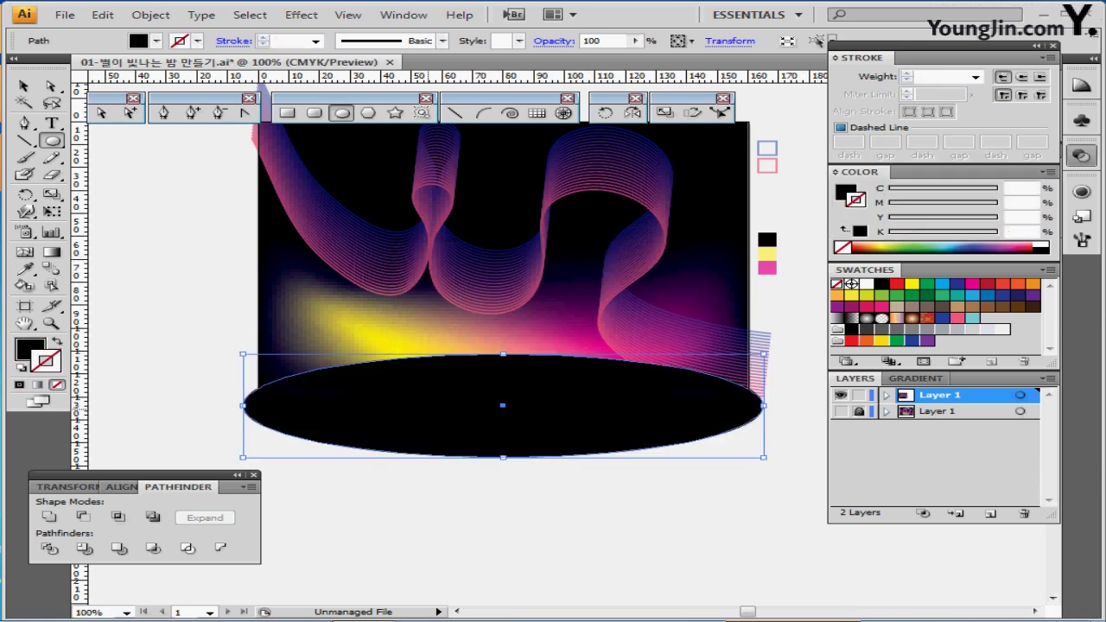
pyautogui.moveTo(429, 408); pyautogui.dragTo(453, 413)
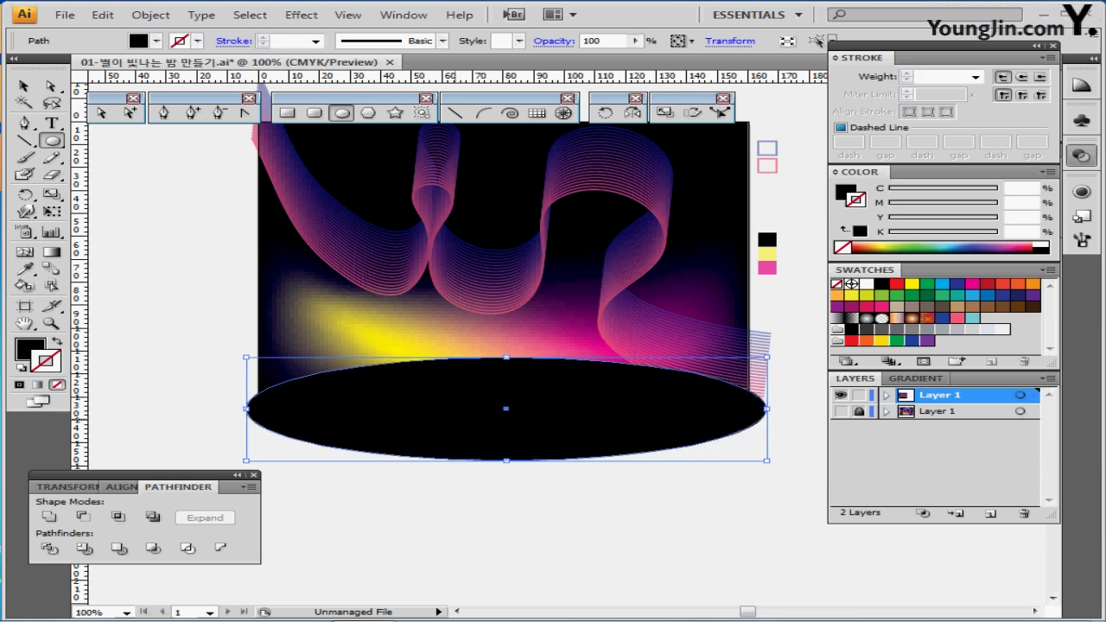
pyautogui.hotkey('ctrl', 's')
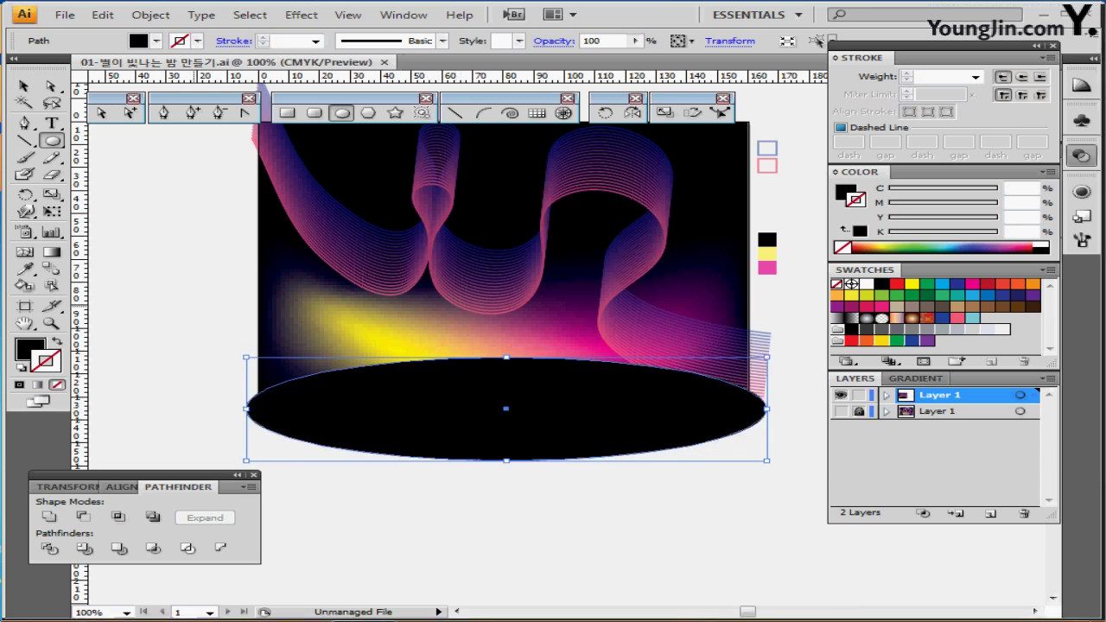
pyautogui.hotkey('ctrl', 'shift', 'a')
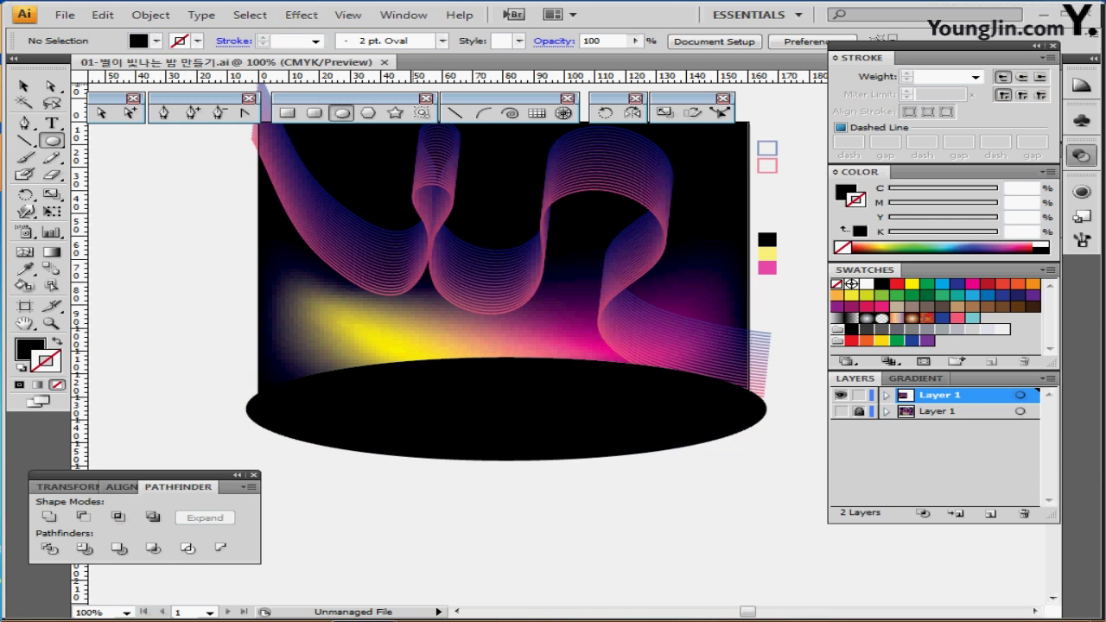
# - Create a black triangle with a 12 mm radius in the empty area beside the artboard, using the Polygon tool
pyautogui.click(369, 112)
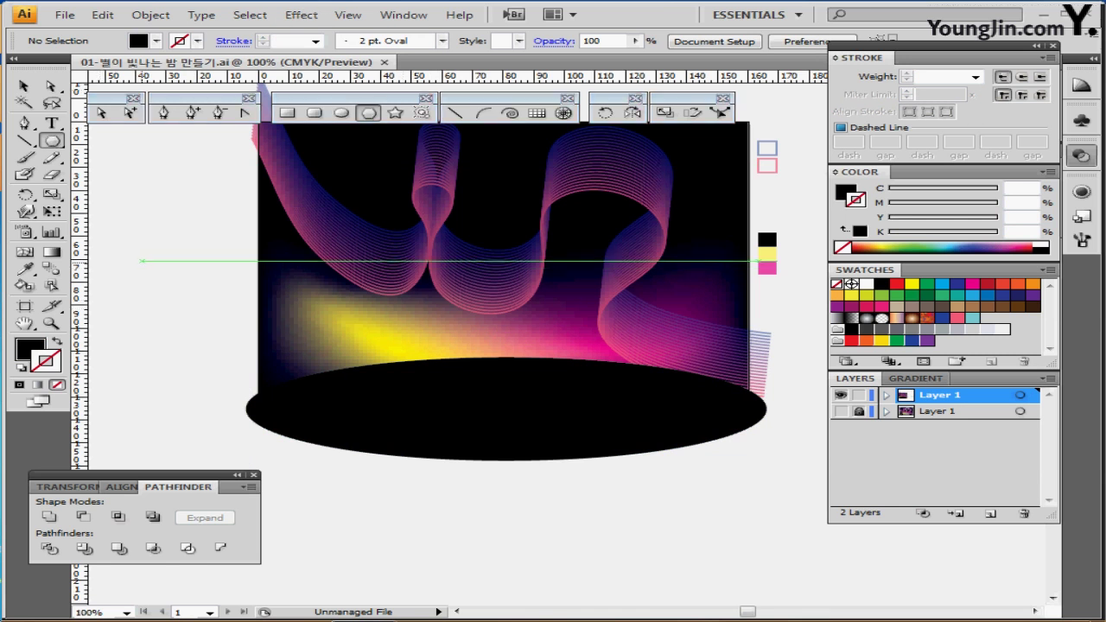
pyautogui.click(141, 260)
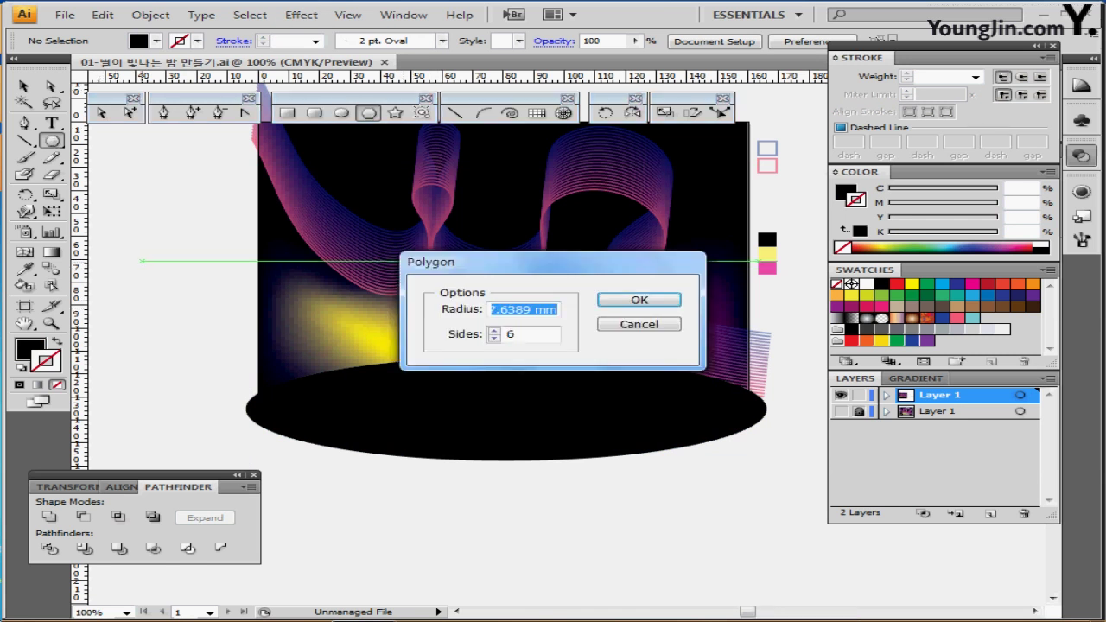
pyautogui.write('1')
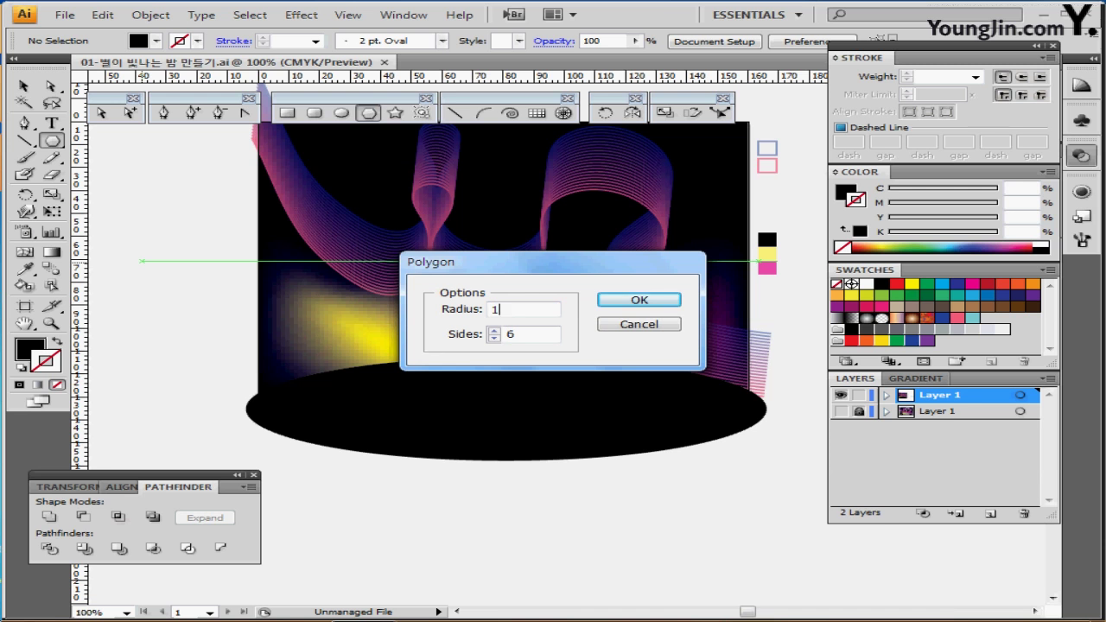
pyautogui.write('2')
pyautogui.press('Tab')
pyautogui.write('4')
pyautogui.press('Return')
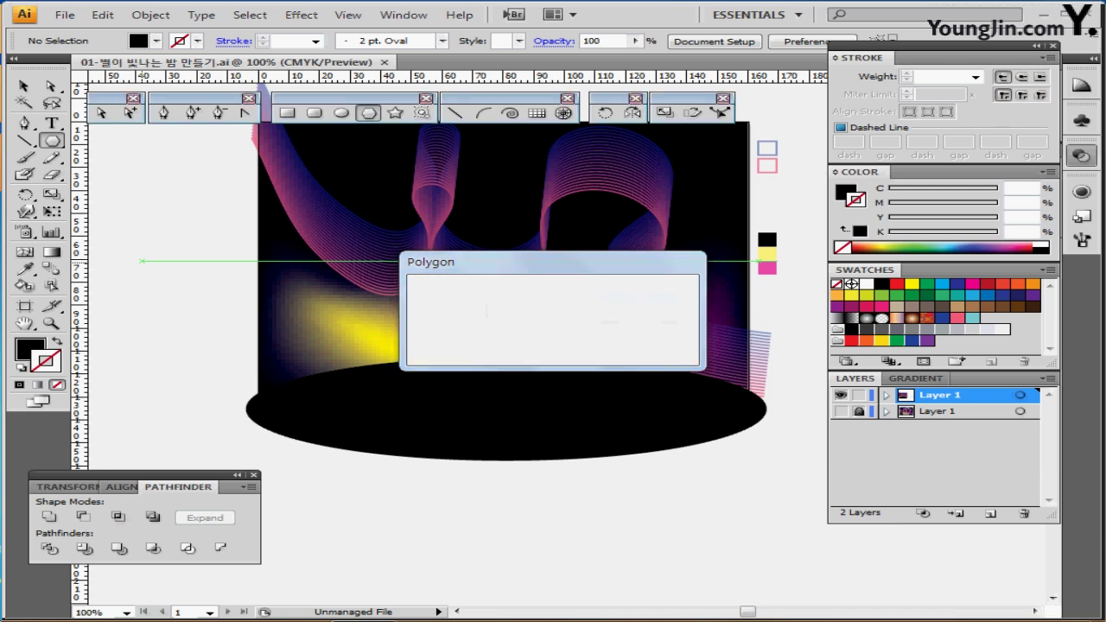
# - Make a copy of the triangle scaled uniformly to 50% and move it straight up onto the large triangle's tip
pyautogui.keyDown('ctrl'); pyautogui.click(202, 324); pyautogui.keyUp('ctrl')
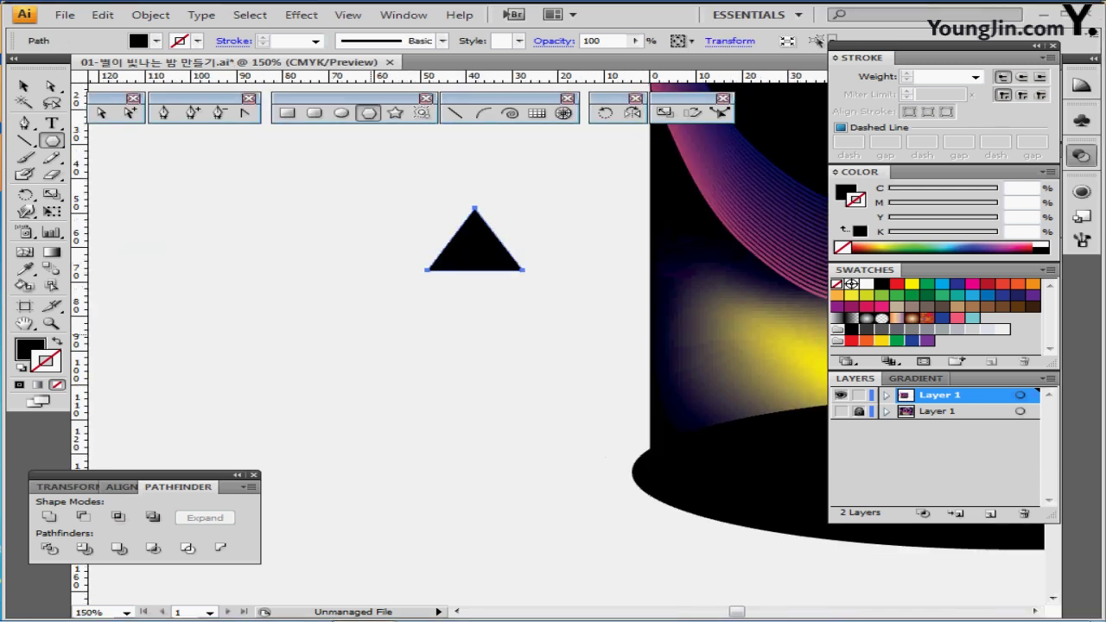
pyautogui.moveTo(374, 335); pyautogui.dragTo(314, 426)
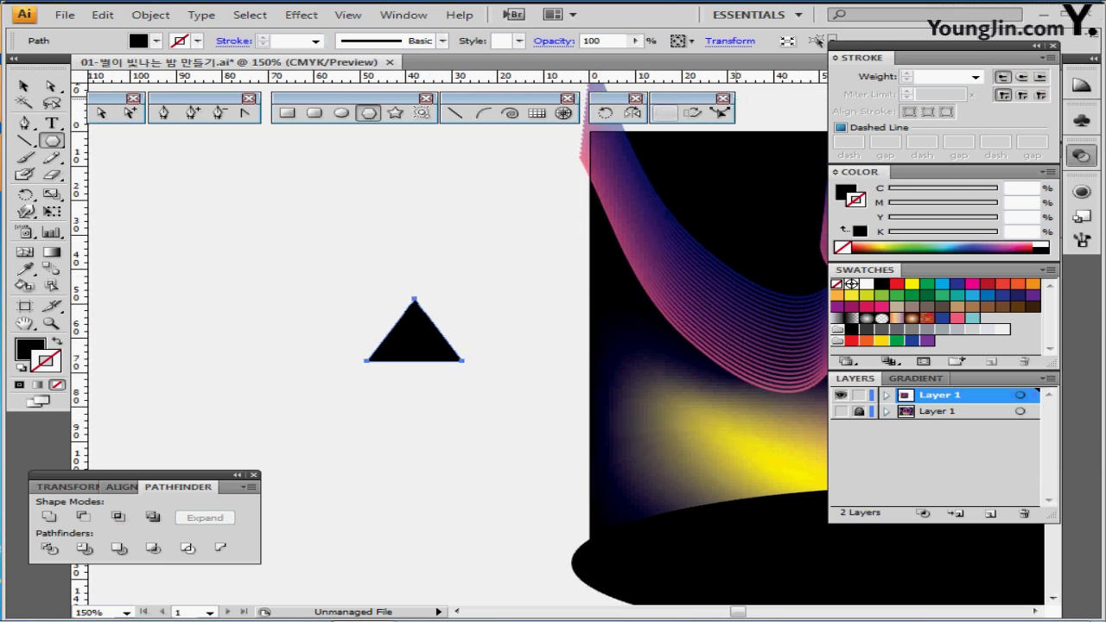
pyautogui.doubleClick(665, 112)
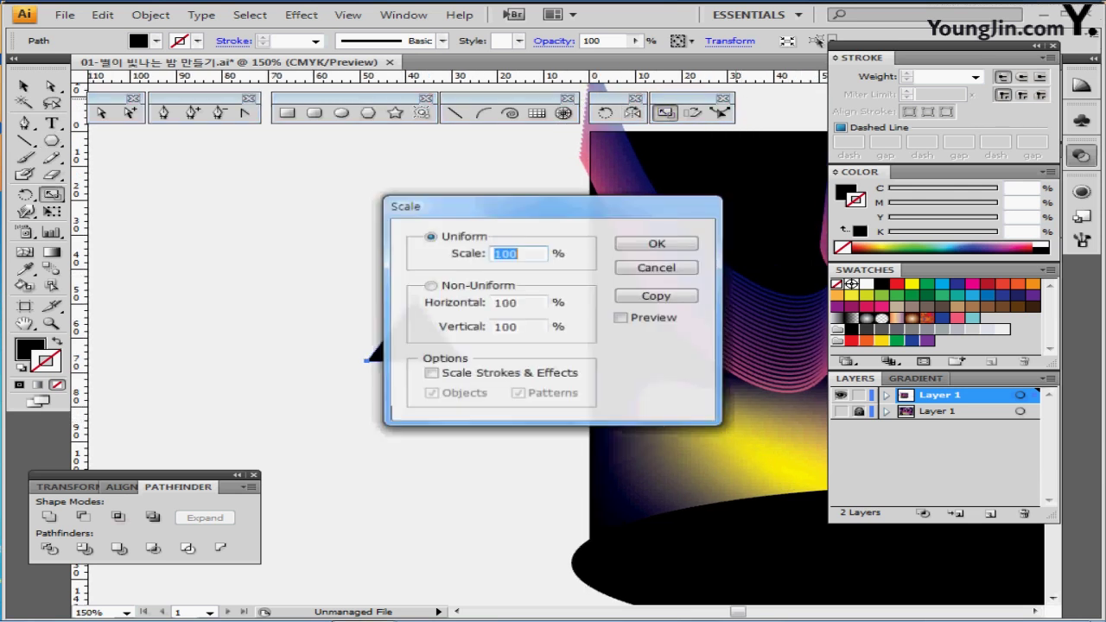
pyautogui.write('50')
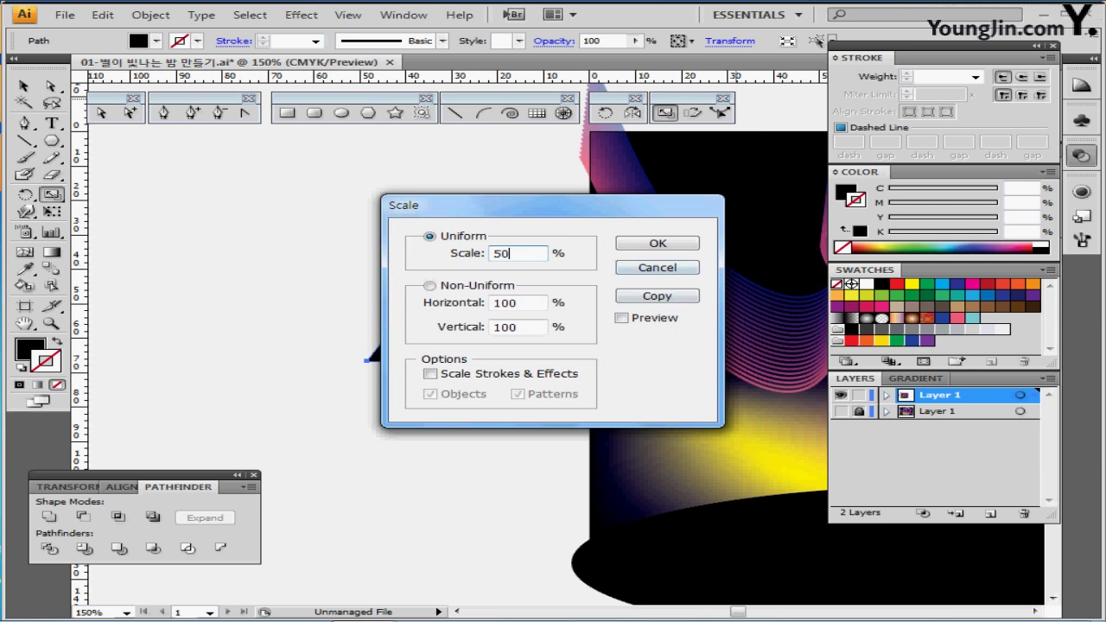
pyautogui.press('Return')
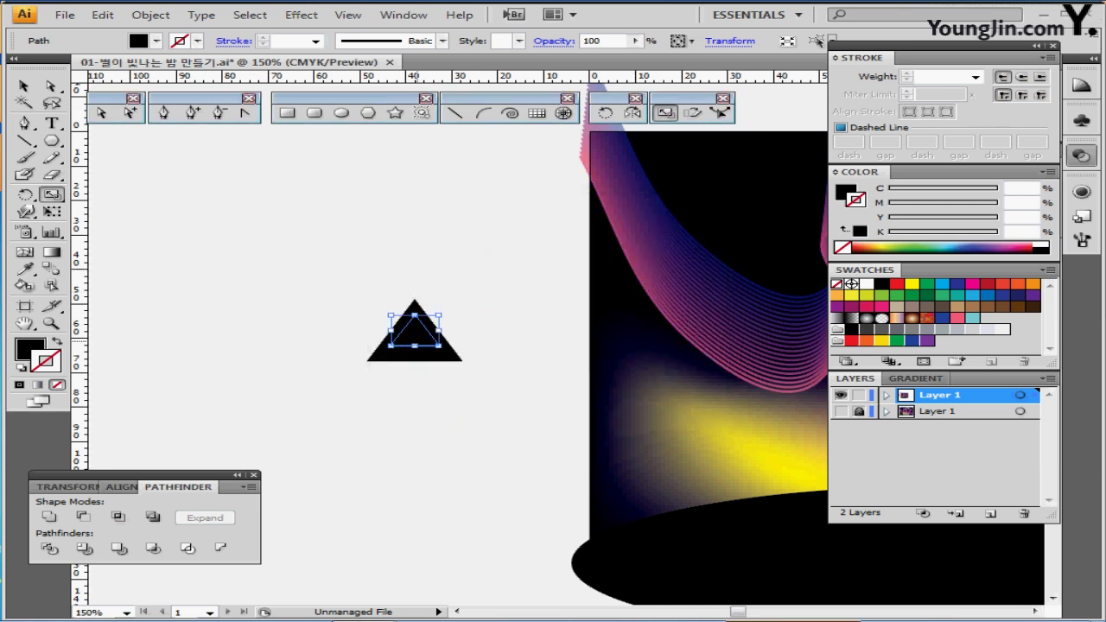
pyautogui.moveTo(415, 344); pyautogui.dragTo(415, 297)
# - Blend the small and large triangles with 2 specified steps to form the tree's foliage, and deselect it
pyautogui.moveTo(331, 233); pyautogui.dragTo(444, 391)
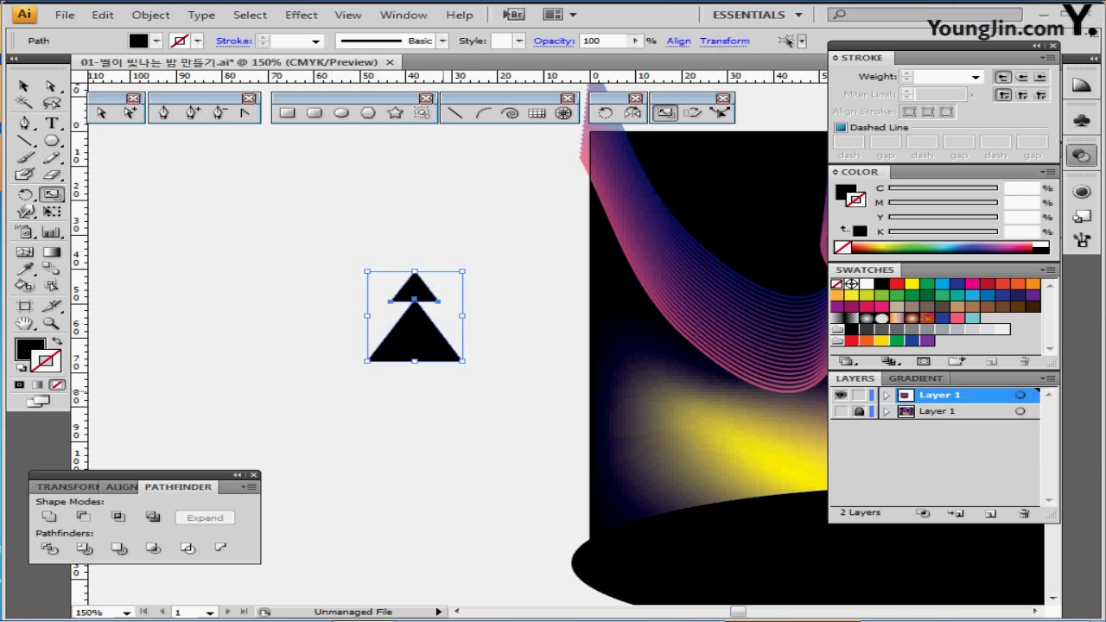
pyautogui.click(150, 15)
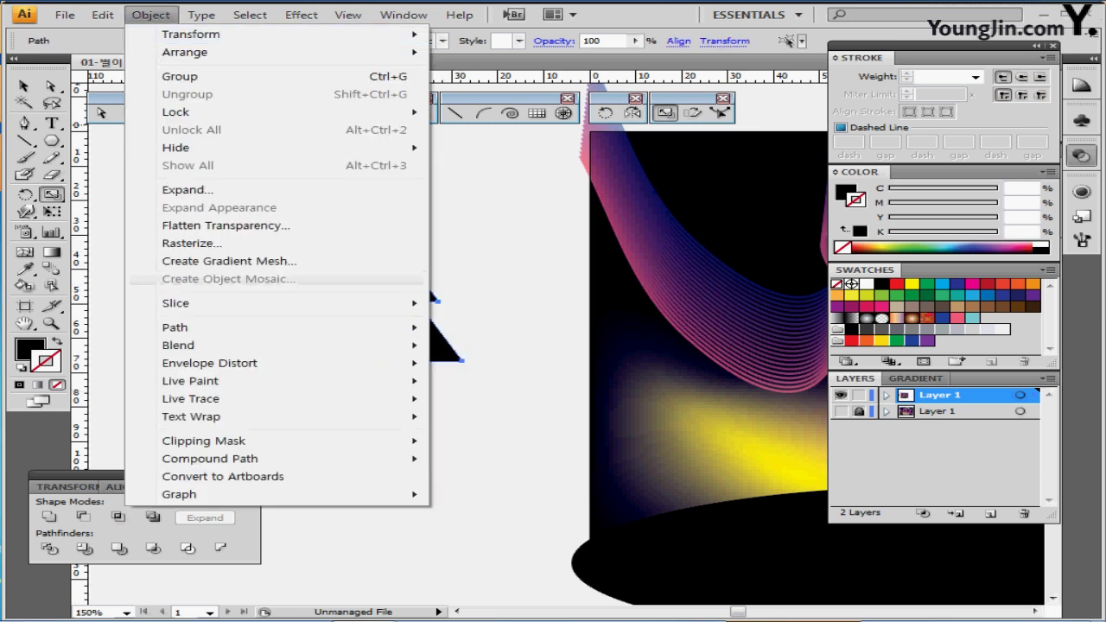
pyautogui.moveTo(178, 345)
pyautogui.click(471, 343)
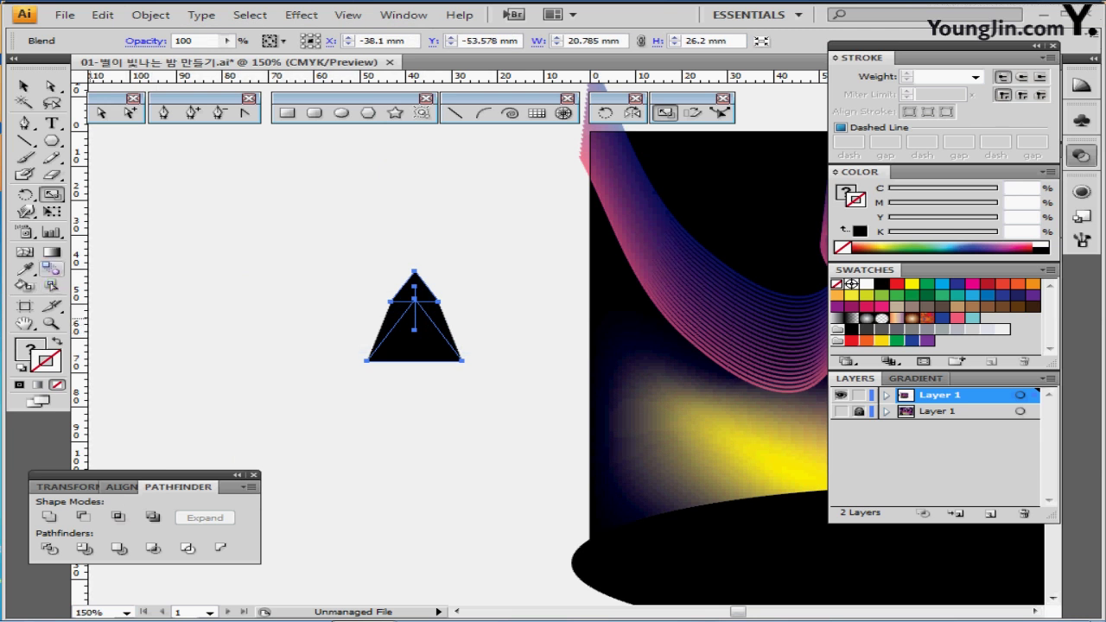
pyautogui.doubleClick(51, 195)
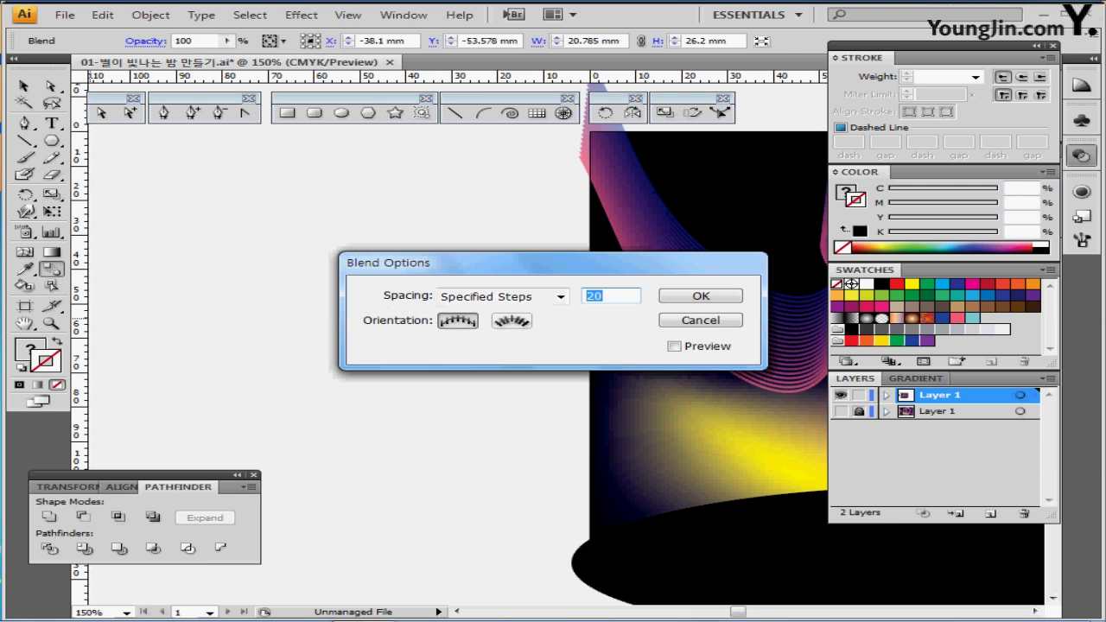
pyautogui.write('2')
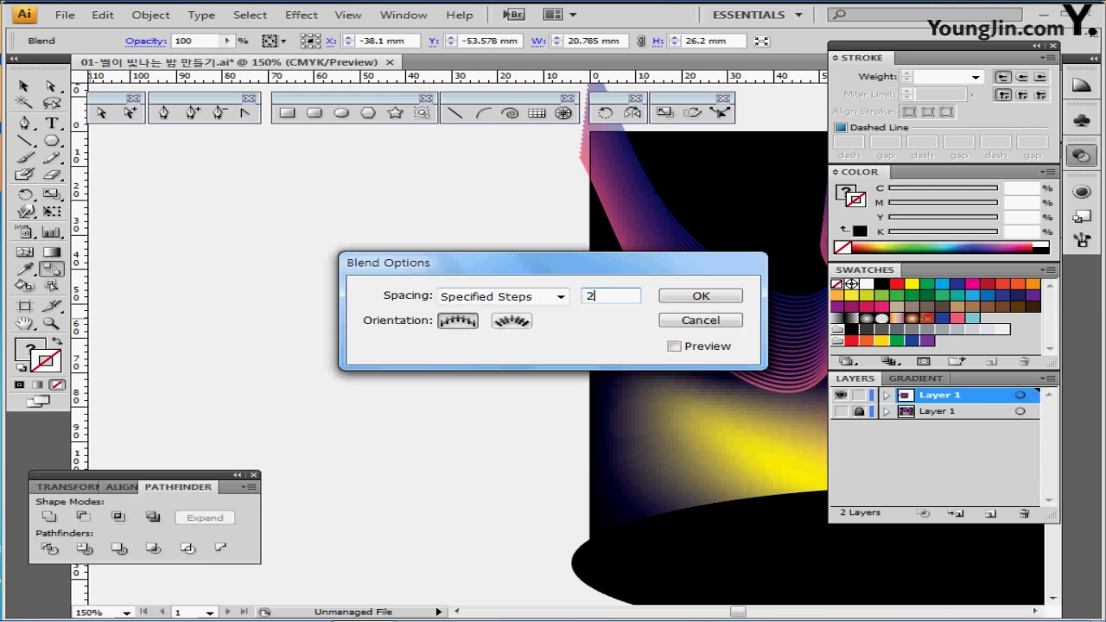
pyautogui.press('Return')
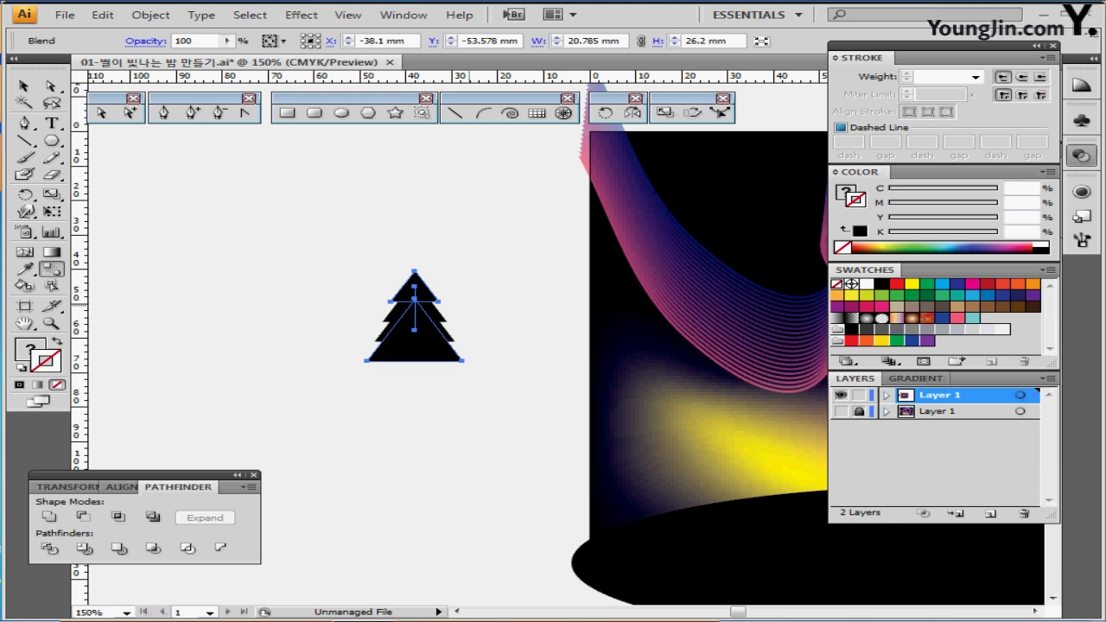
pyautogui.press('ctrl')
pyautogui.hotkey('ctrl', 'shift', 'a')
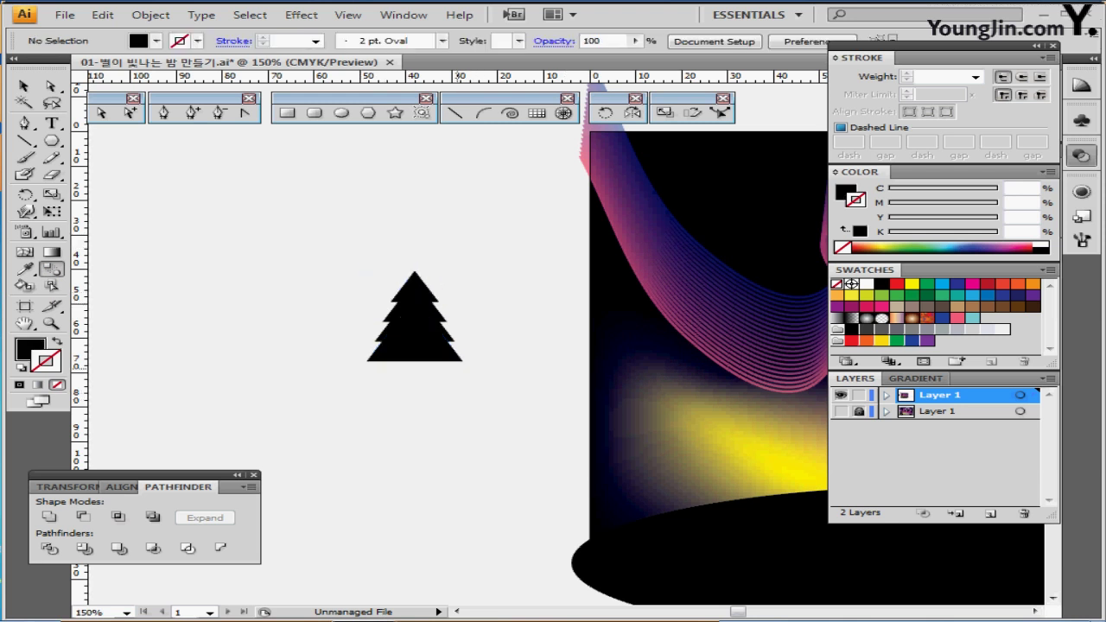
# - Add a black rectangular trunk about 3.5 mm wide and 9 mm high under the foliage, and align both on their horizontal centres
pyautogui.hotkey('ctrl', '=')
pyautogui.click(287, 114)
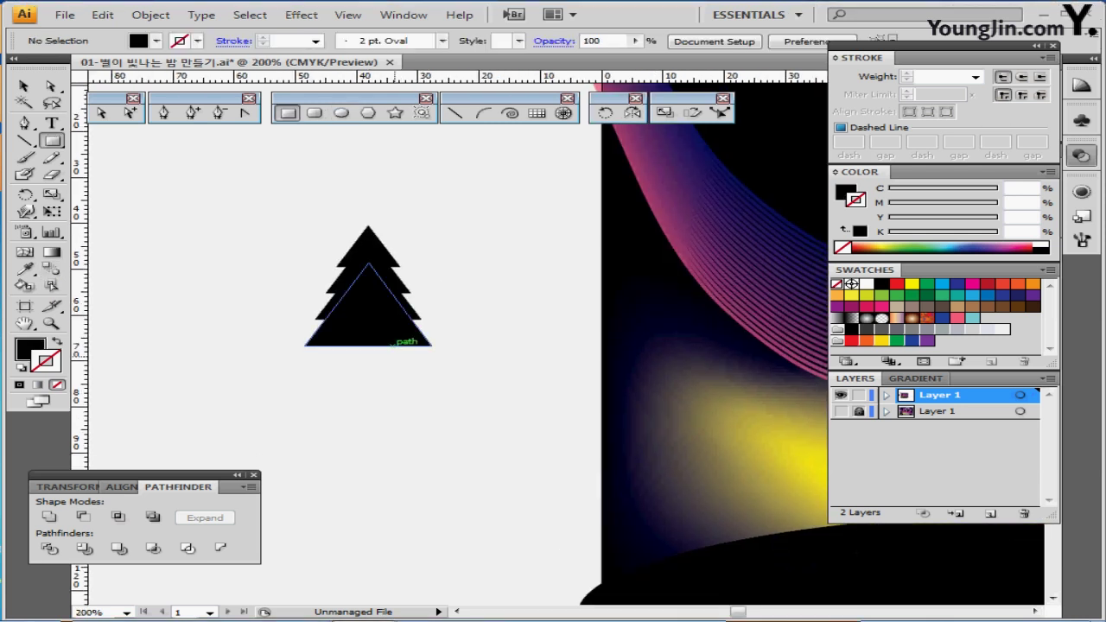
pyautogui.moveTo(358, 334); pyautogui.dragTo(381, 391)
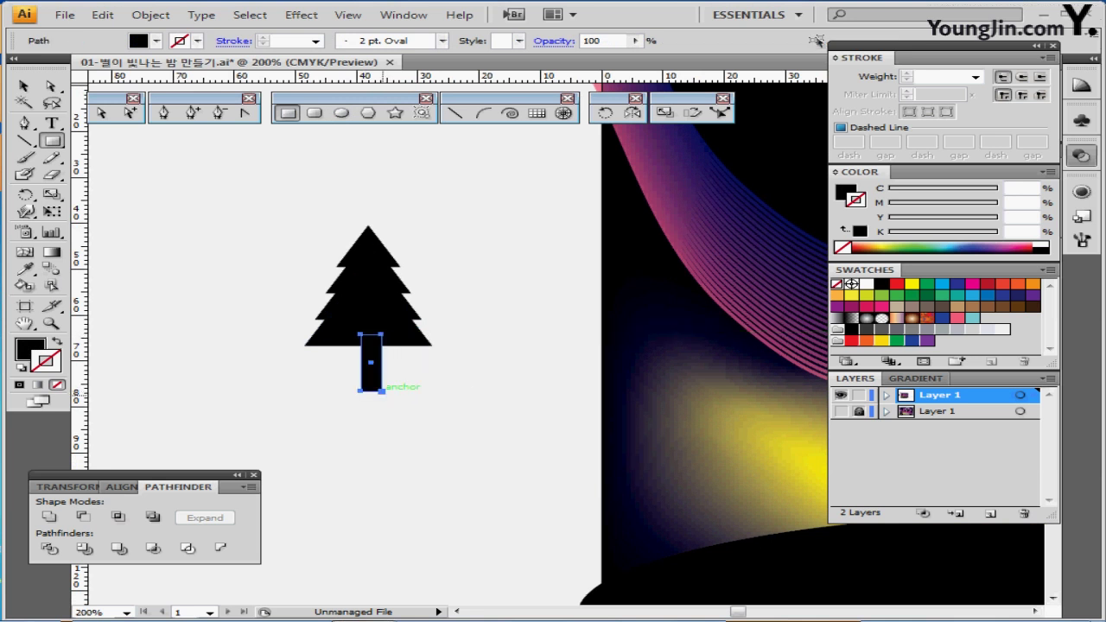
pyautogui.hotkey('ctrl', 'a')
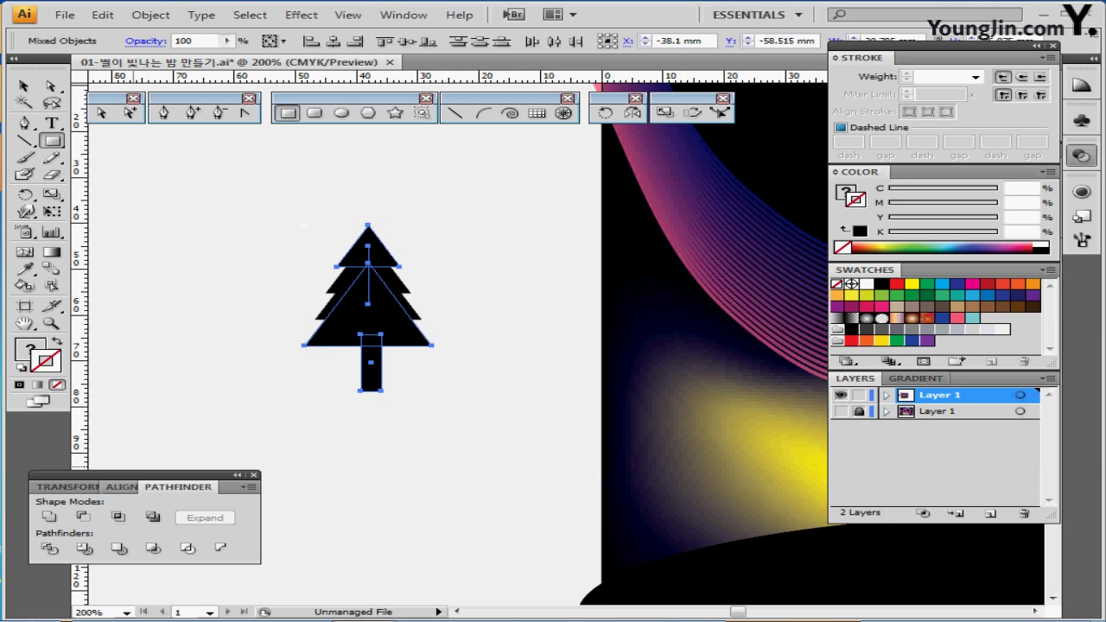
pyautogui.click(120, 488)
pyautogui.click(87, 516)
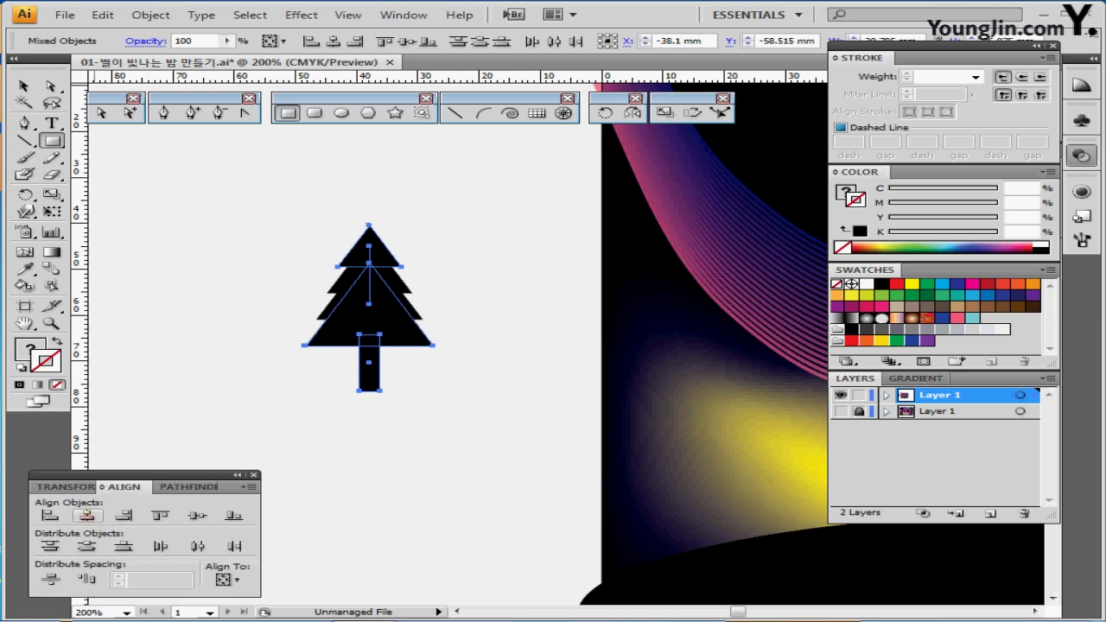
pyautogui.keyDown('ctrl'); pyautogui.click(224, 399); pyautogui.keyUp('ctrl')
# - Expand the tree's foliage blend into separate triangles and deselect them
pyautogui.keyDown('ctrl'); pyautogui.click(379, 267); pyautogui.keyUp('ctrl')
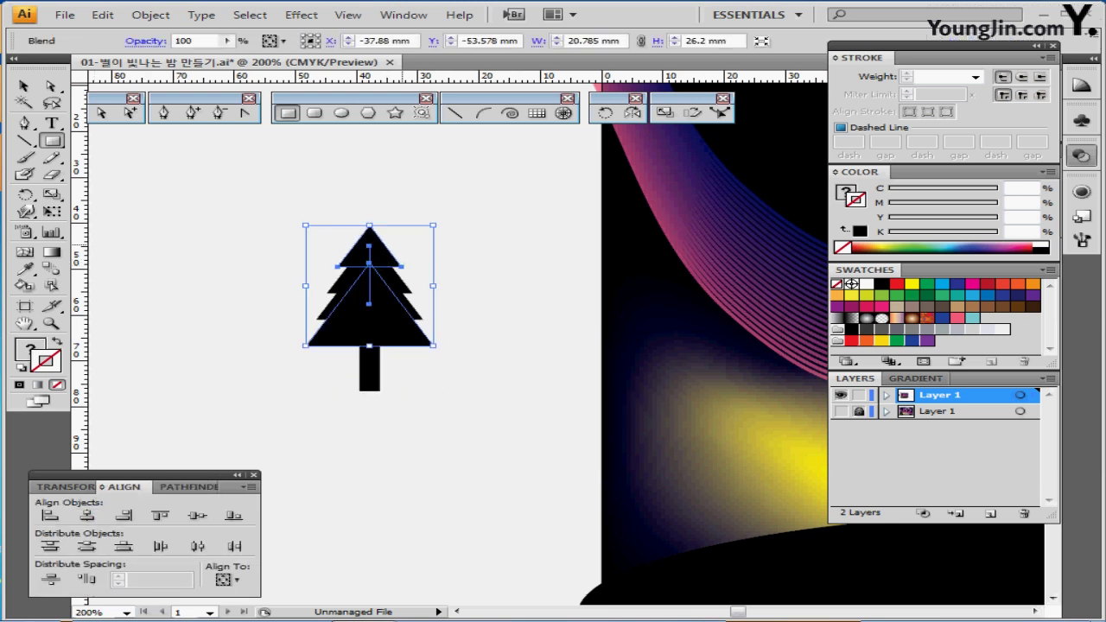
pyautogui.click(151, 15)
pyautogui.moveTo(180, 345)
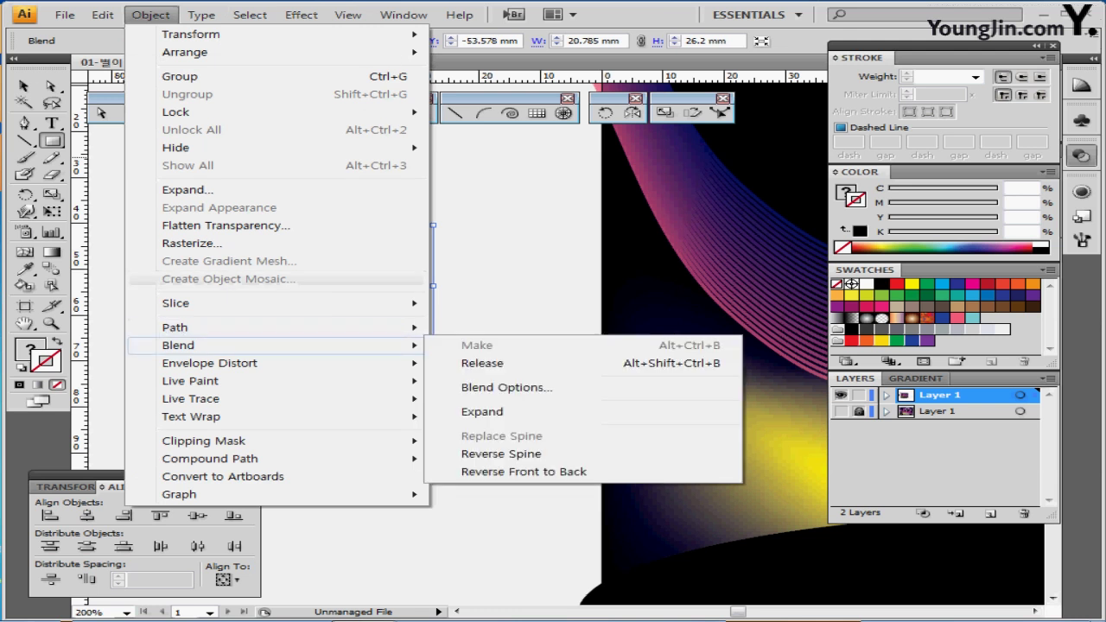
pyautogui.click(484, 410)
pyautogui.keyDown('ctrl'); pyautogui.click(484, 414); pyautogui.keyUp('ctrl')
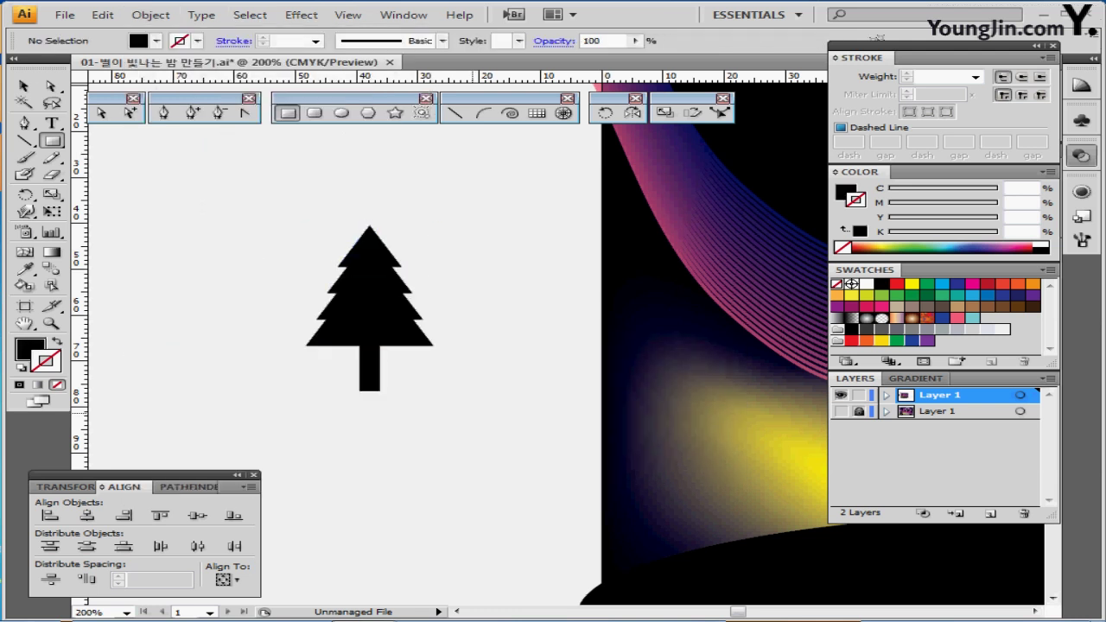
# - Unite the foliage triangles and the trunk into a single tree shape and save the document
pyautogui.moveTo(308, 235); pyautogui.dragTo(467, 415)
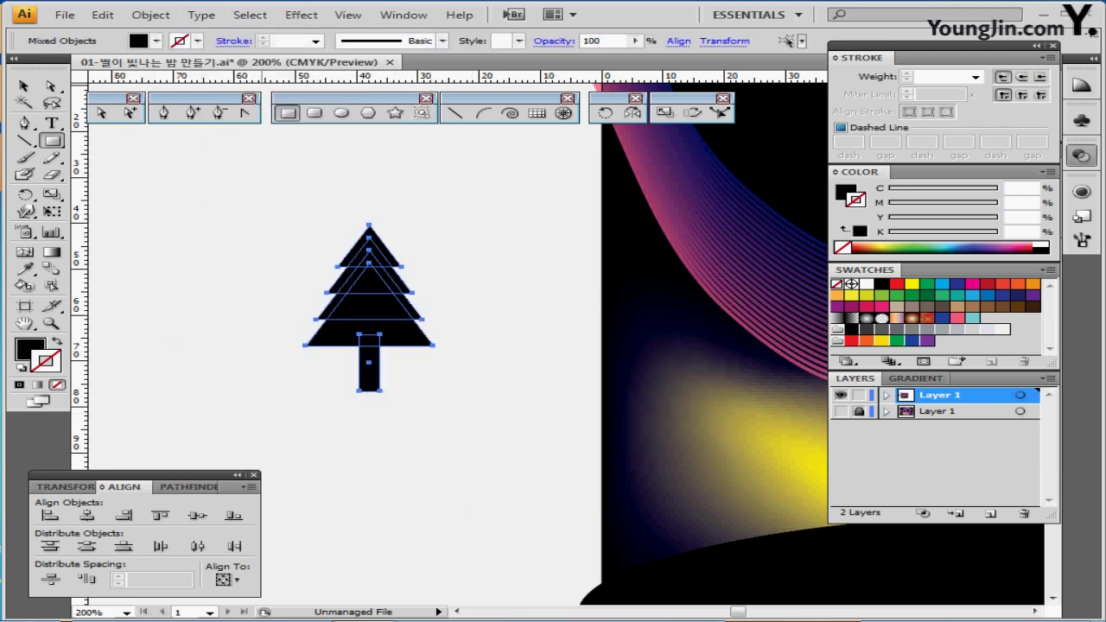
pyautogui.click(178, 487)
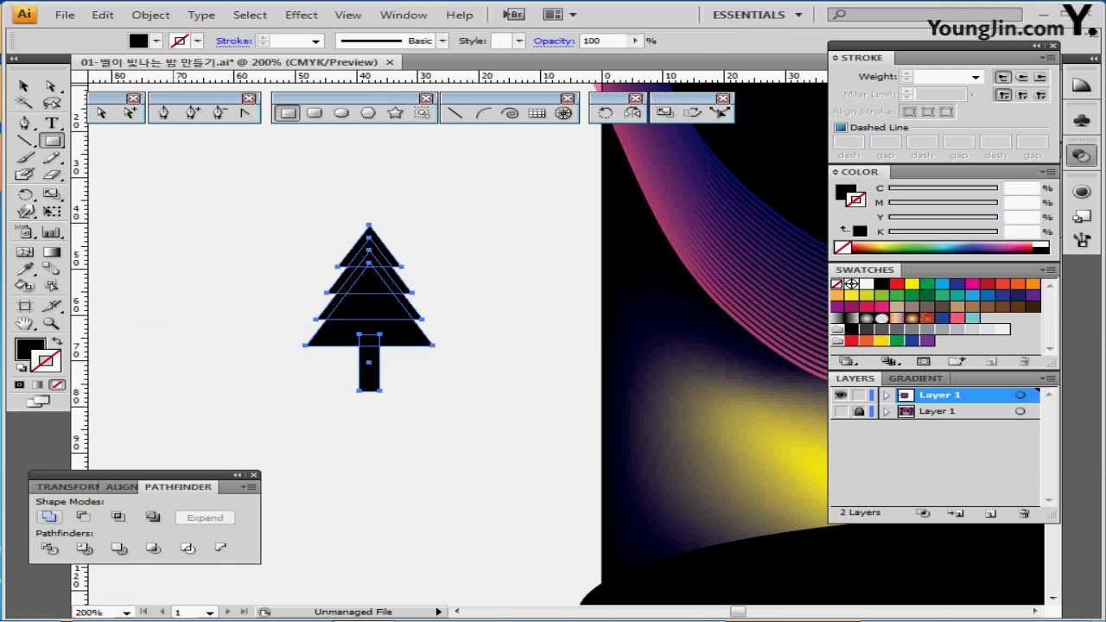
pyautogui.click(49, 517)
pyautogui.hotkey('ctrl', 'shift', 'a')
pyautogui.hotkey('ctrl', 'a')
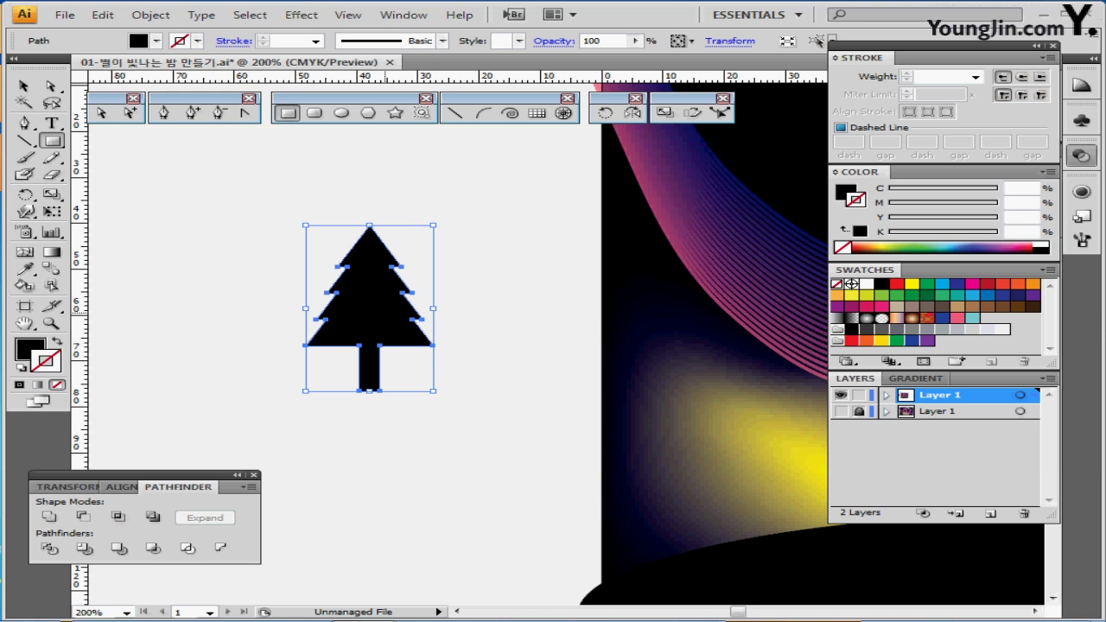
pyautogui.hotkey('ctrl', 's')
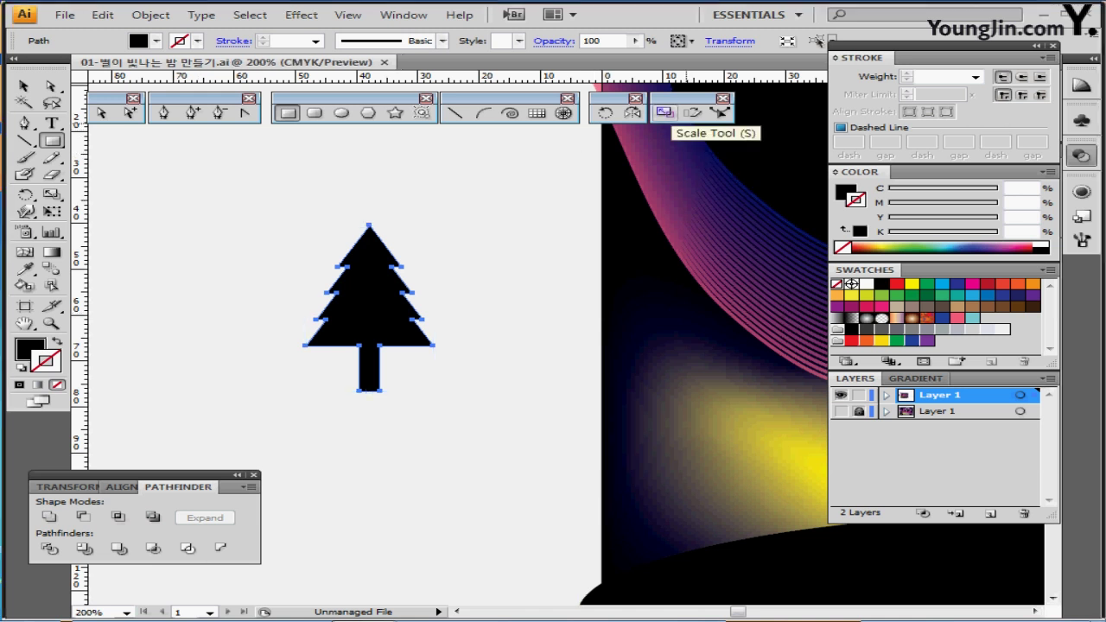
# - Make copies of the tree scaled to 50% and 70%, place them in a row to its right, and deselect
pyautogui.doubleClick(665, 113)
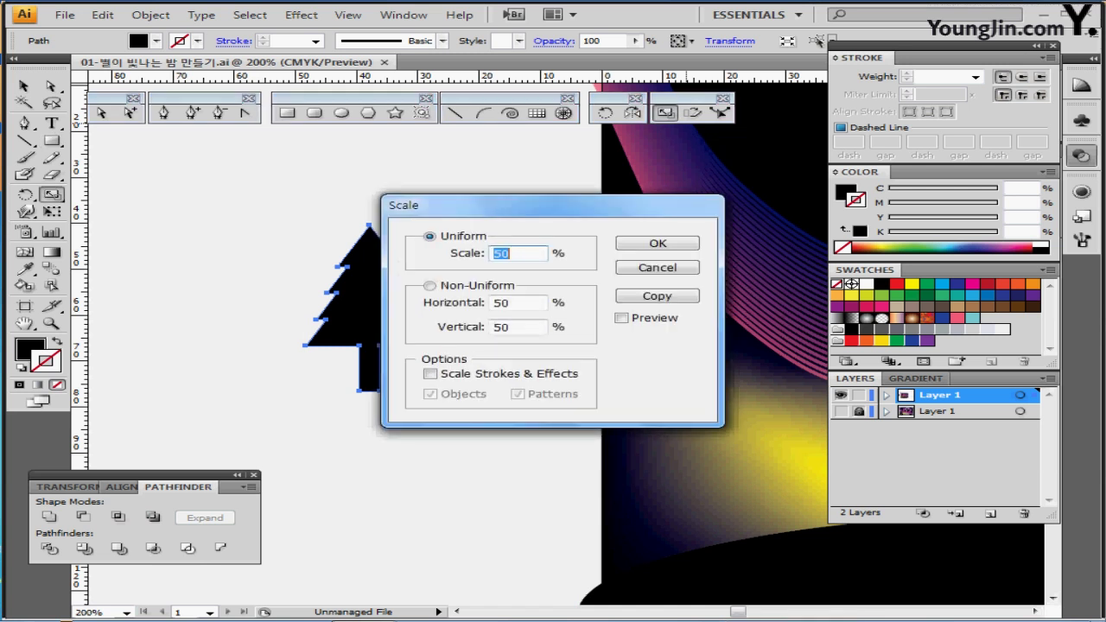
pyautogui.write('70')
pyautogui.click(658, 296)
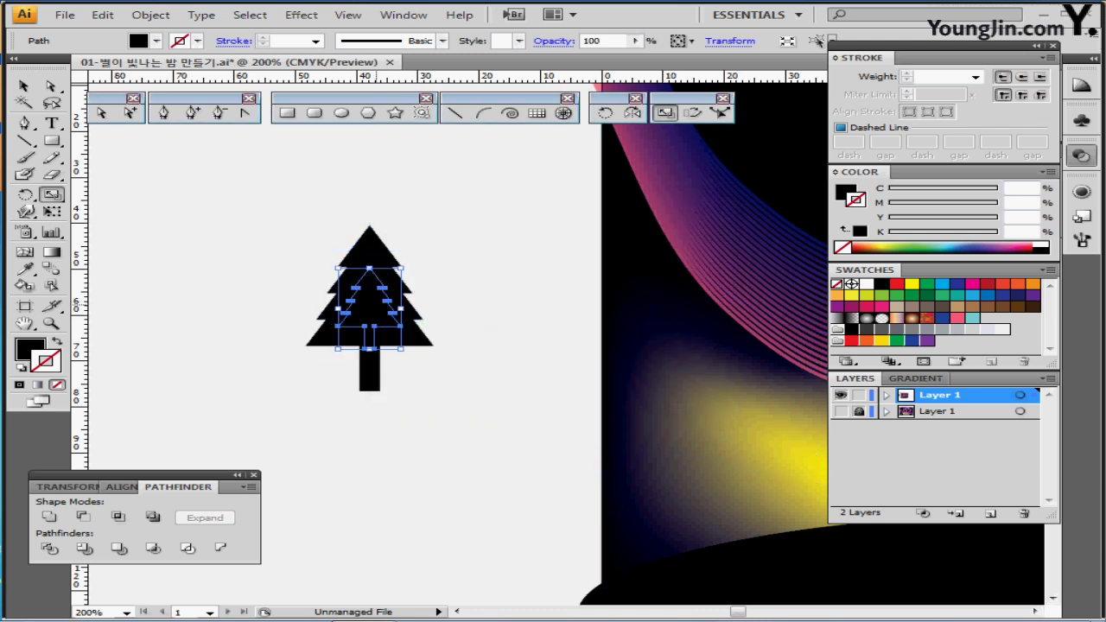
pyautogui.moveTo(372, 311); pyautogui.dragTo(514, 321)
pyautogui.moveTo(369, 323); pyautogui.dragTo(433, 319)
pyautogui.hotkey('ctrl', 'shift', 'a')
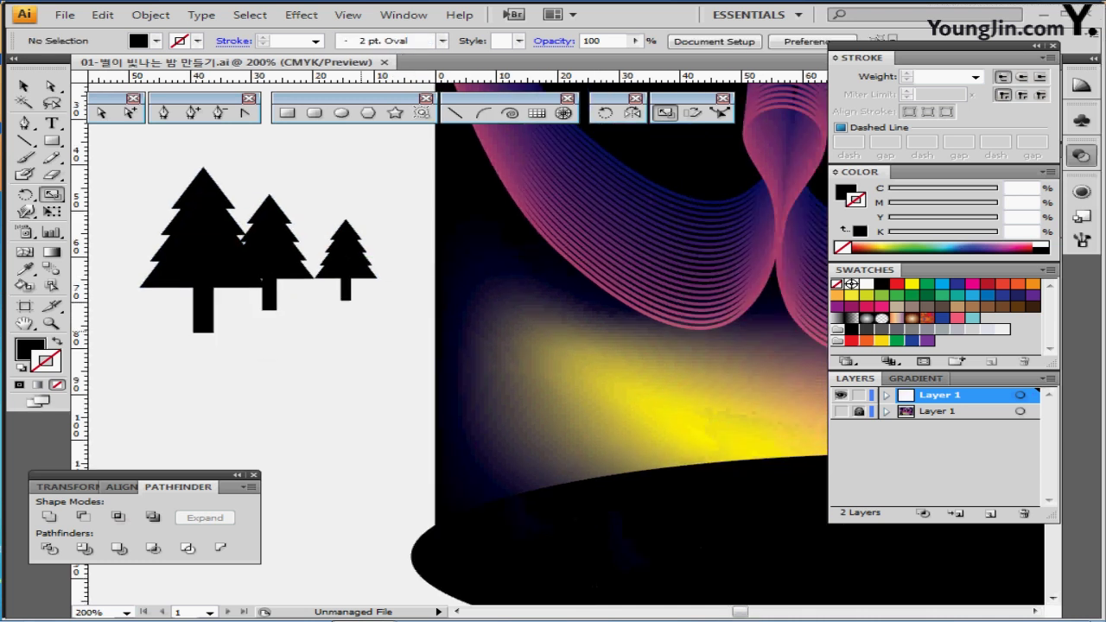
# - Place the large and medium trees on the black ellipse's upper left edge and the small tree on its upper right edge
pyautogui.hotkey('ctrl', '-')
pyautogui.moveTo(348, 328); pyautogui.dragTo(243, 332)
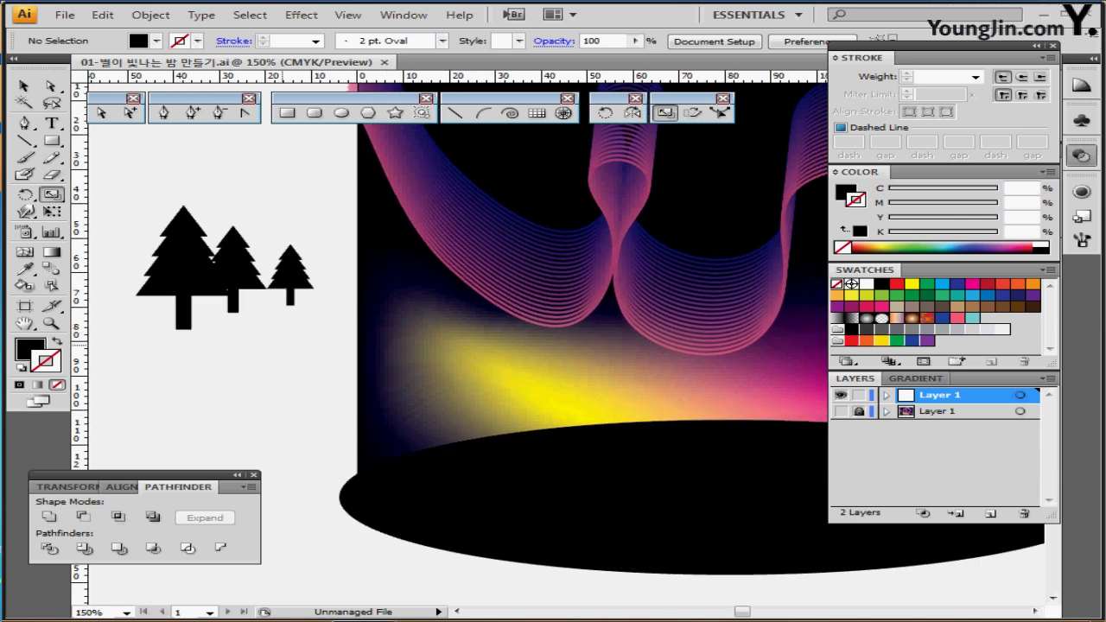
pyautogui.moveTo(155, 280); pyautogui.dragTo(436, 406)
pyautogui.moveTo(292, 278); pyautogui.dragTo(361, 431)
pyautogui.hotkey('ctrl', '-')
pyautogui.keyDown('ctrl'); pyautogui.keyDown('alt'); pyautogui.click(440, 379); pyautogui.keyUp('alt'); pyautogui.keyUp('ctrl')
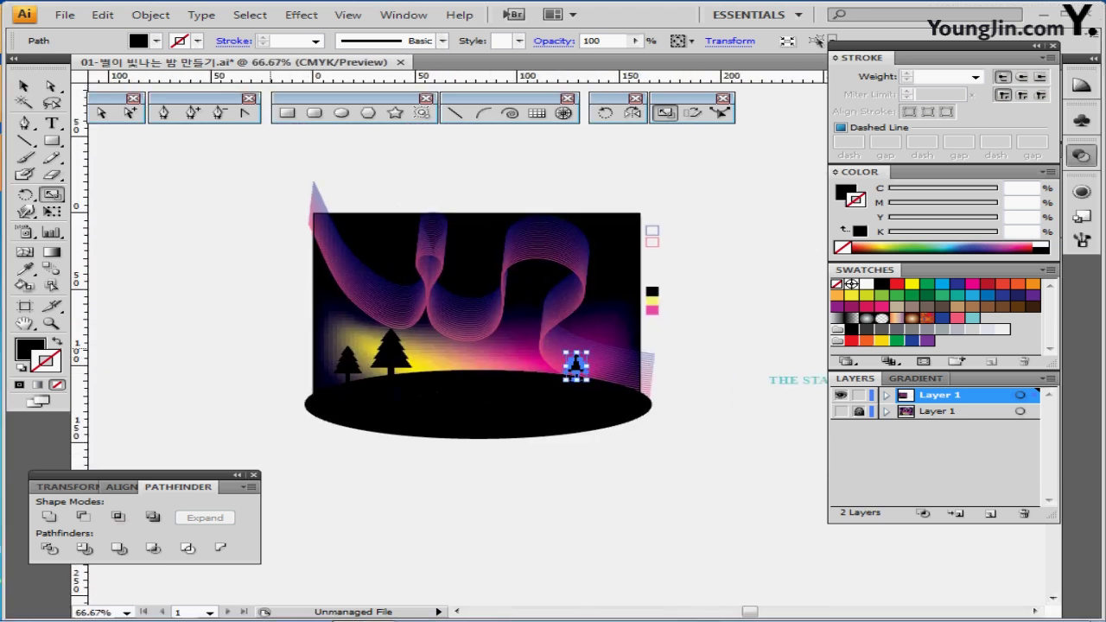
pyautogui.keyDown('ctrl'); pyautogui.click(271, 347); pyautogui.keyUp('ctrl')
# - Shift the small tree about 5 mm to the right along the black ellipse's upper edge
pyautogui.keyDown('ctrl'); pyautogui.click(482, 364); pyautogui.keyUp('ctrl')
pyautogui.keyDown('ctrl'); pyautogui.click(512, 361); pyautogui.keyUp('ctrl')
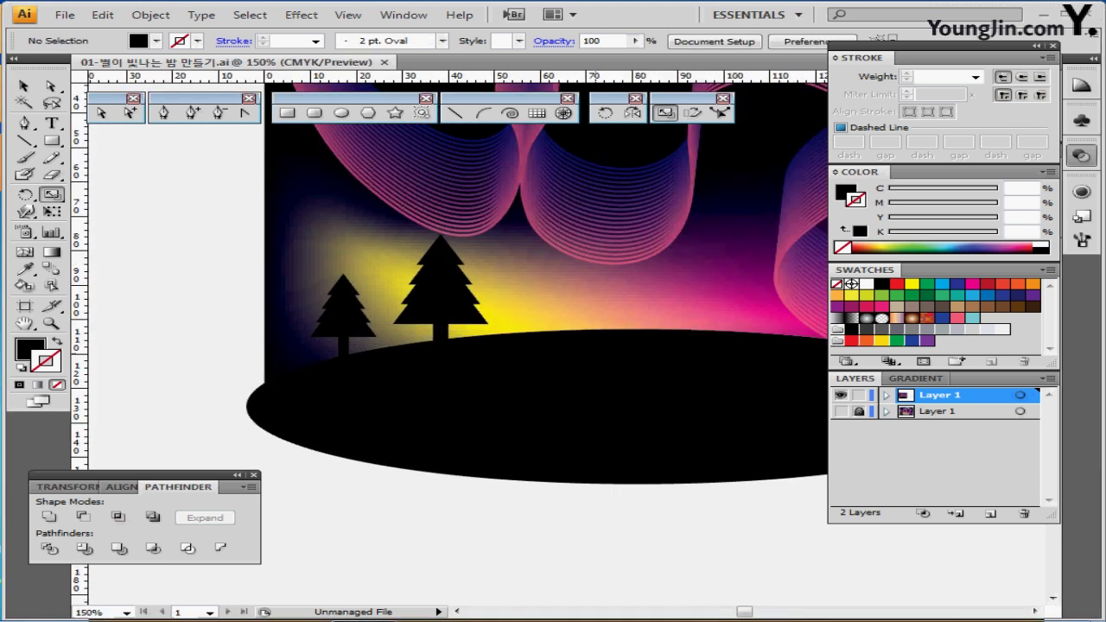
pyautogui.moveTo(589, 340); pyautogui.dragTo(468, 360)
pyautogui.moveTo(221, 337); pyautogui.dragTo(226, 344)
pyautogui.keyDown('shift'); pyautogui.click(737, 337); pyautogui.keyUp('shift')
pyautogui.moveTo(737, 337); pyautogui.dragTo(736, 338)
pyautogui.click(778, 519)
pyautogui.moveTo(771, 514); pyautogui.dragTo(697, 530)
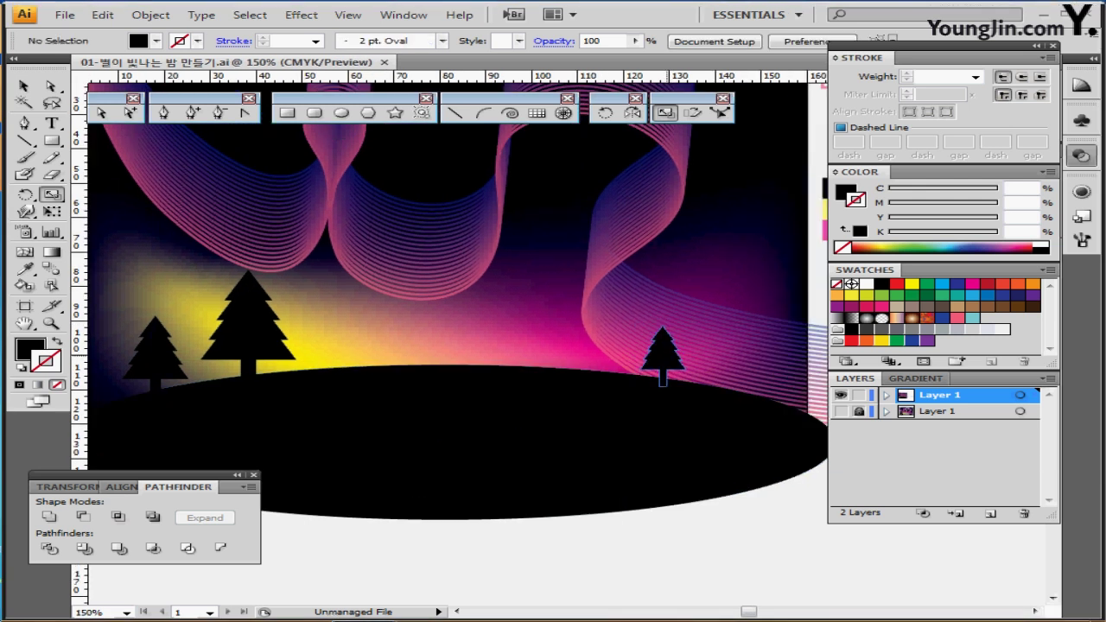
pyautogui.moveTo(667, 356); pyautogui.dragTo(686, 359)
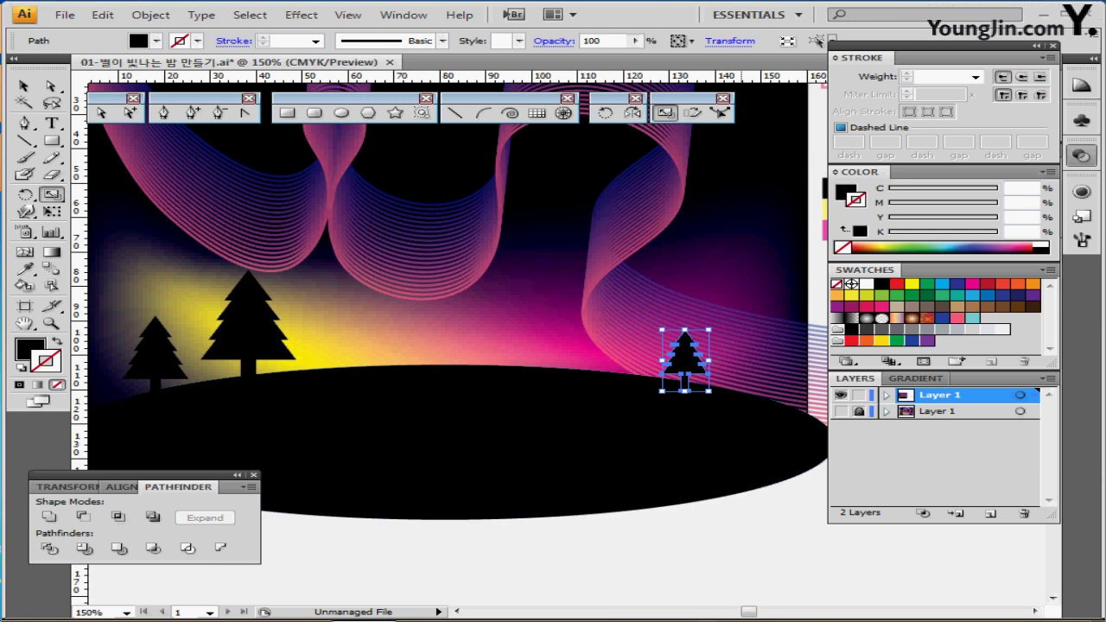
# - Deselect the small tree, save the document, and set the fill to white
pyautogui.hotkey('ctrl', 'shift', 'a')
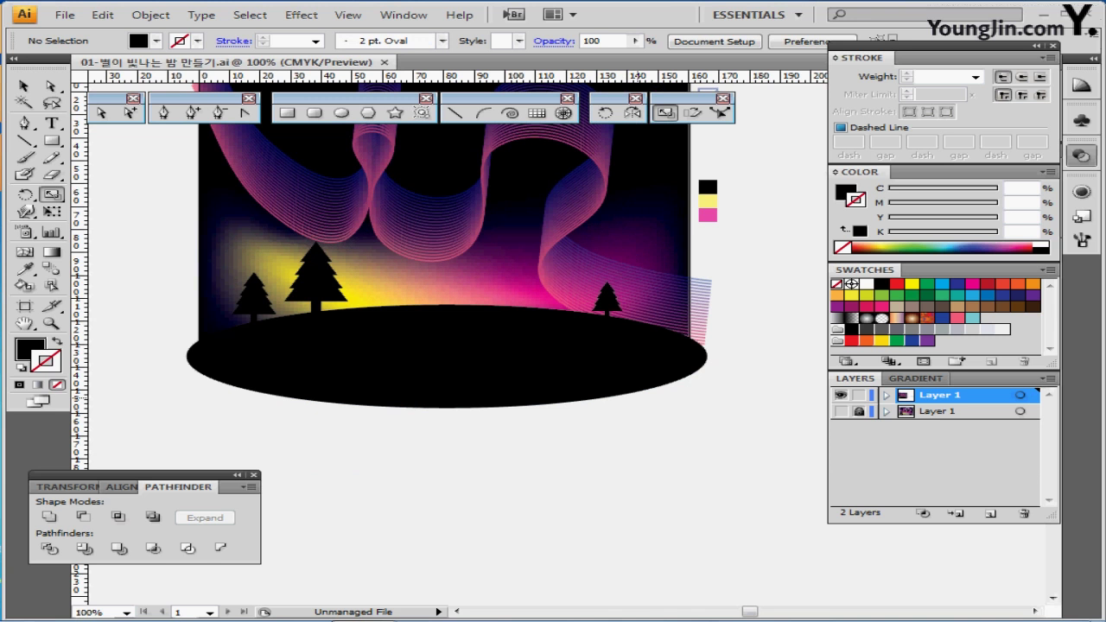
pyautogui.moveTo(532, 277); pyautogui.dragTo(513, 386)
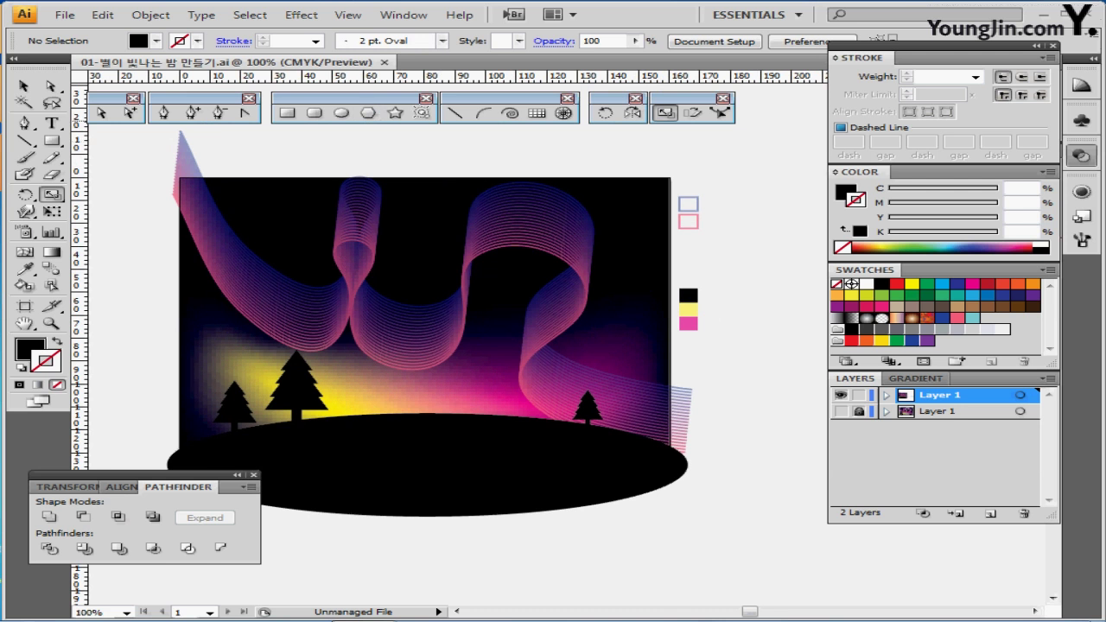
pyautogui.press('x')
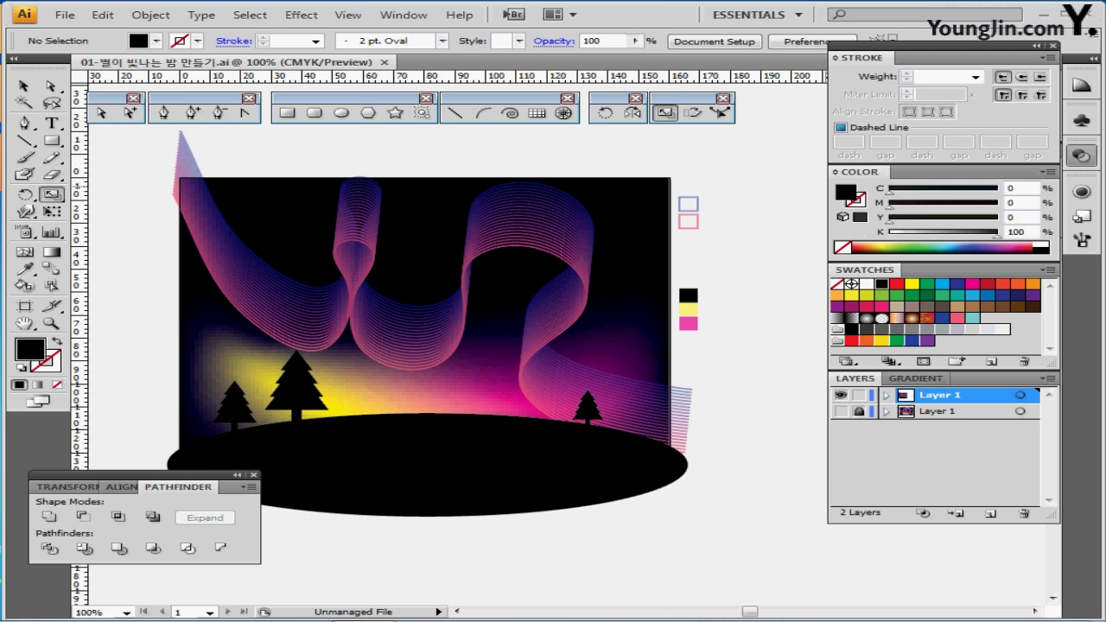
pyautogui.click(867, 284)
pyautogui.keyDown('ctrl'); pyautogui.click(532, 271); pyautogui.keyUp('ctrl')
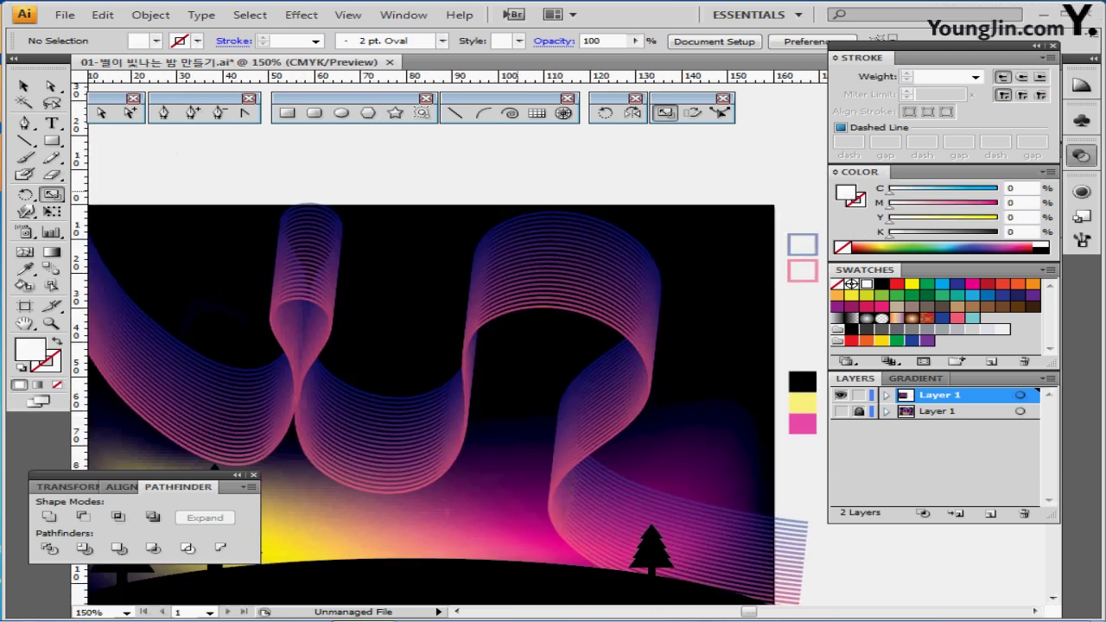
# - Draw a tilted white five-pointed star about 10 mm wide in the sky between the two upper ribbon loops, and deselect it
pyautogui.moveTo(518, 197); pyautogui.dragTo(586, 182)
pyautogui.click(396, 113)
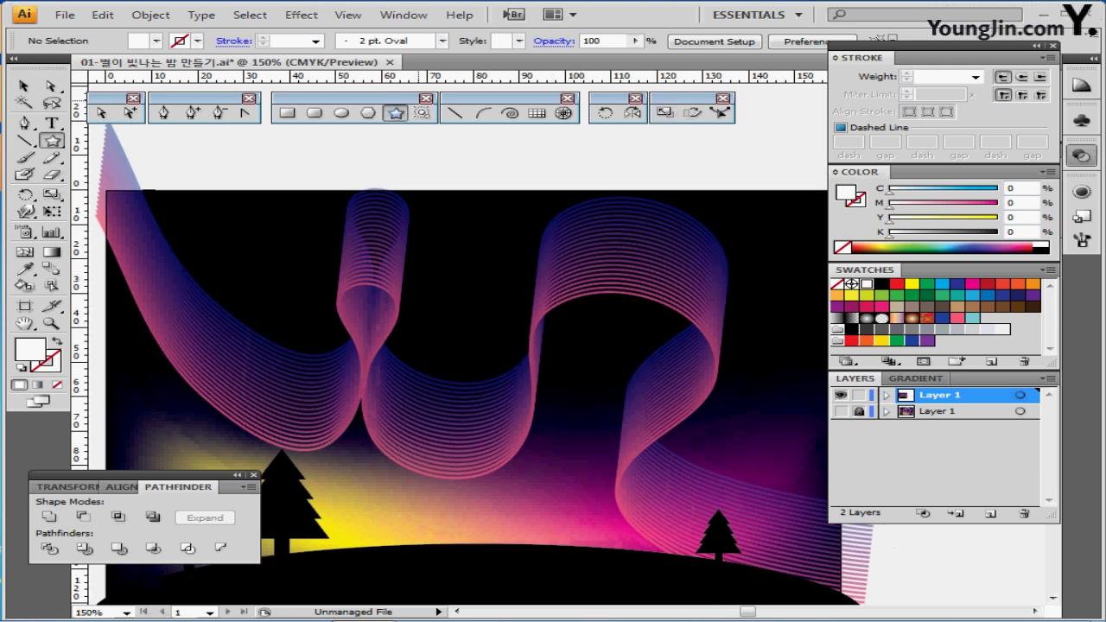
pyautogui.moveTo(454, 261)
pyautogui.mouseDown()
pyautogui.moveTo(476, 274)
pyautogui.moveTo(450, 271)
pyautogui.mouseUp()
pyautogui.press('Down')
pyautogui.press('Up')
pyautogui.press('Up')
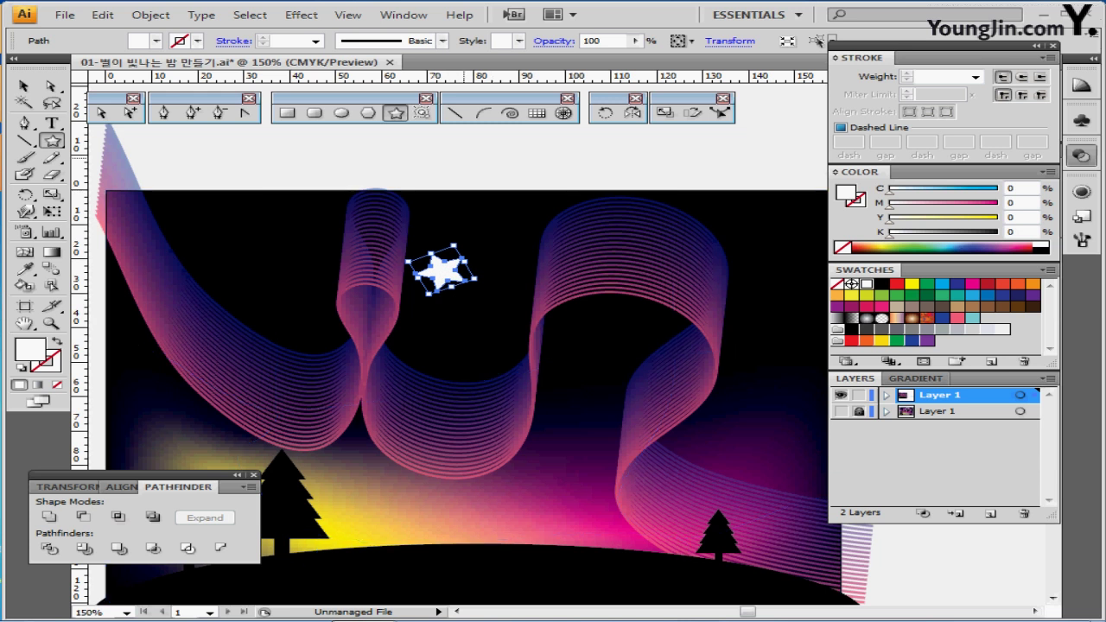
pyautogui.keyDown('ctrl'); pyautogui.click(464, 156); pyautogui.keyUp('ctrl')
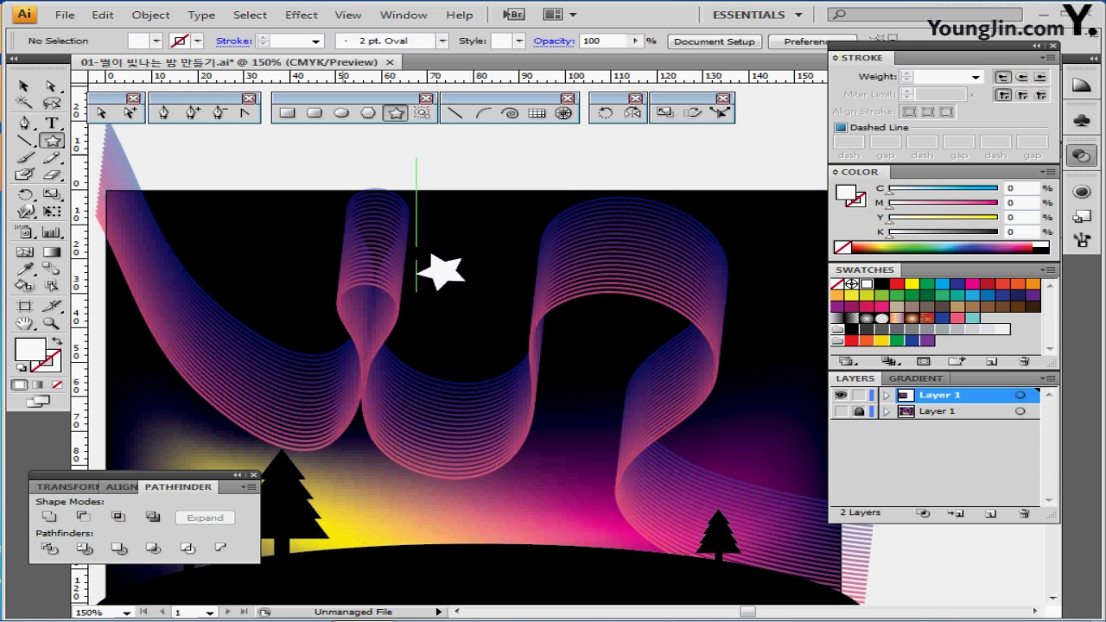
# - Set up the Arc tool with a white stroke, no fill, and the Pencil - Thick brush from the Artistic_ChalkCharcoalPencil library
pyautogui.click(24, 140)
pyautogui.click(483, 113)
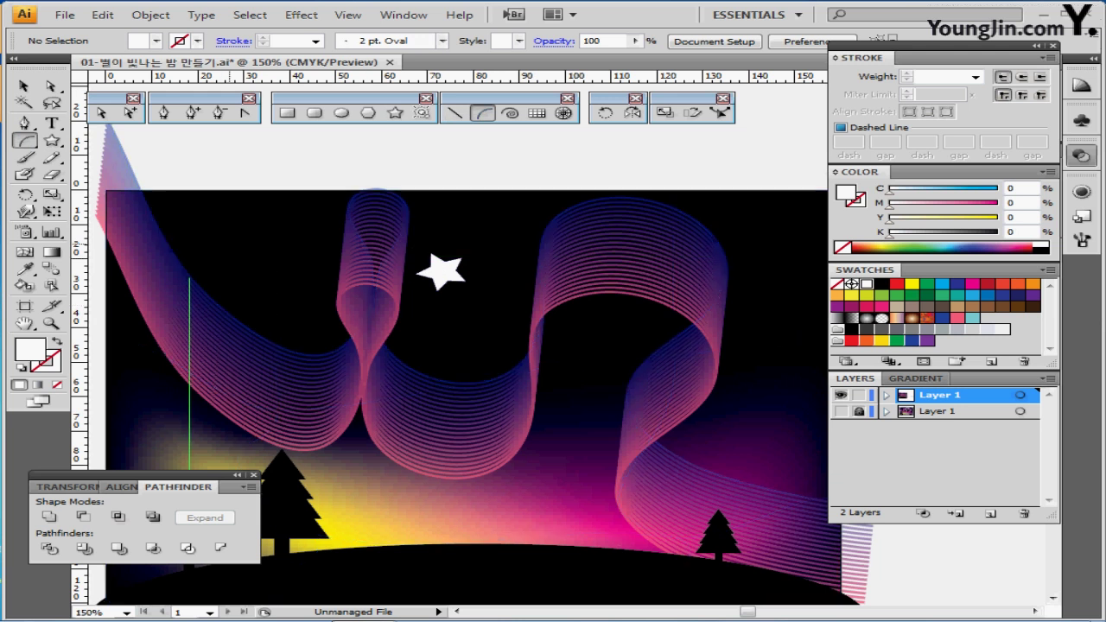
pyautogui.hotkey('shift', 'x')
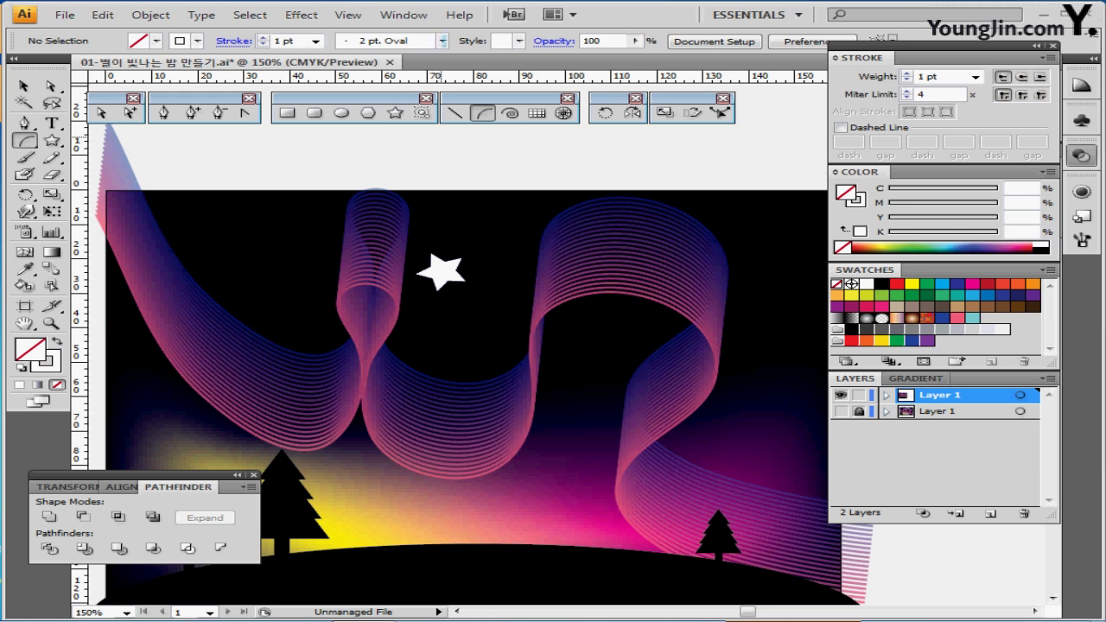
pyautogui.click(441, 41)
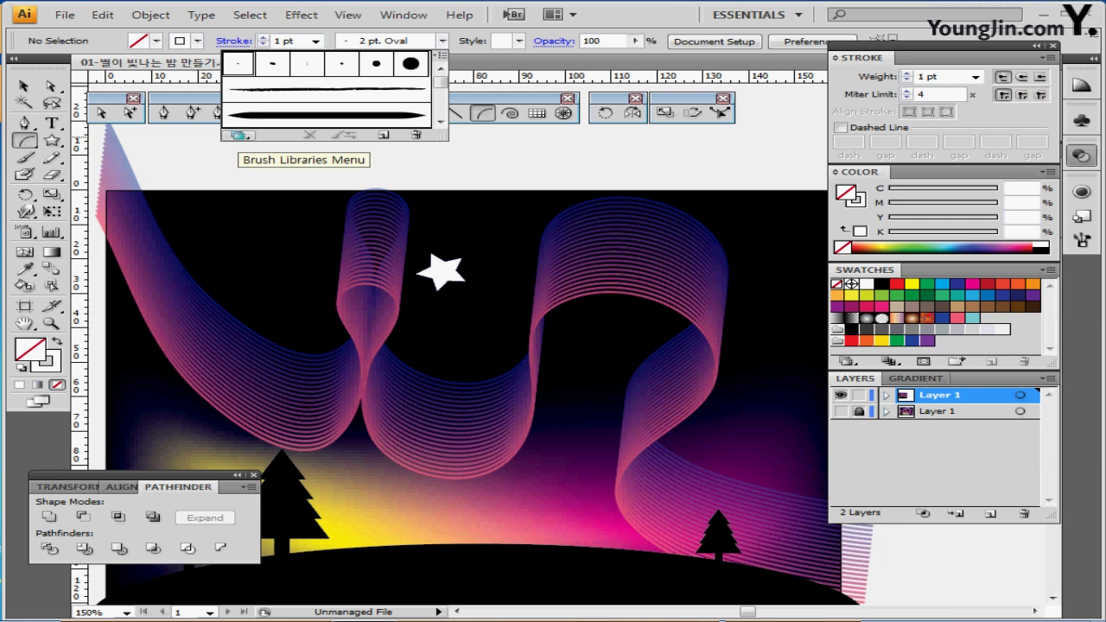
pyautogui.click(237, 136)
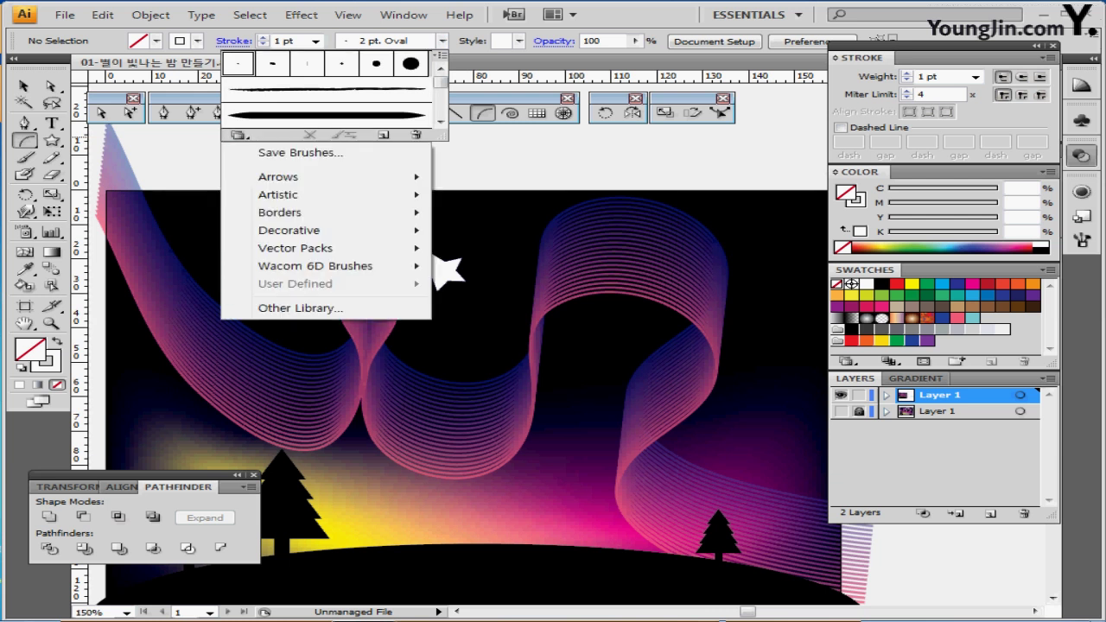
pyautogui.moveTo(278, 195)
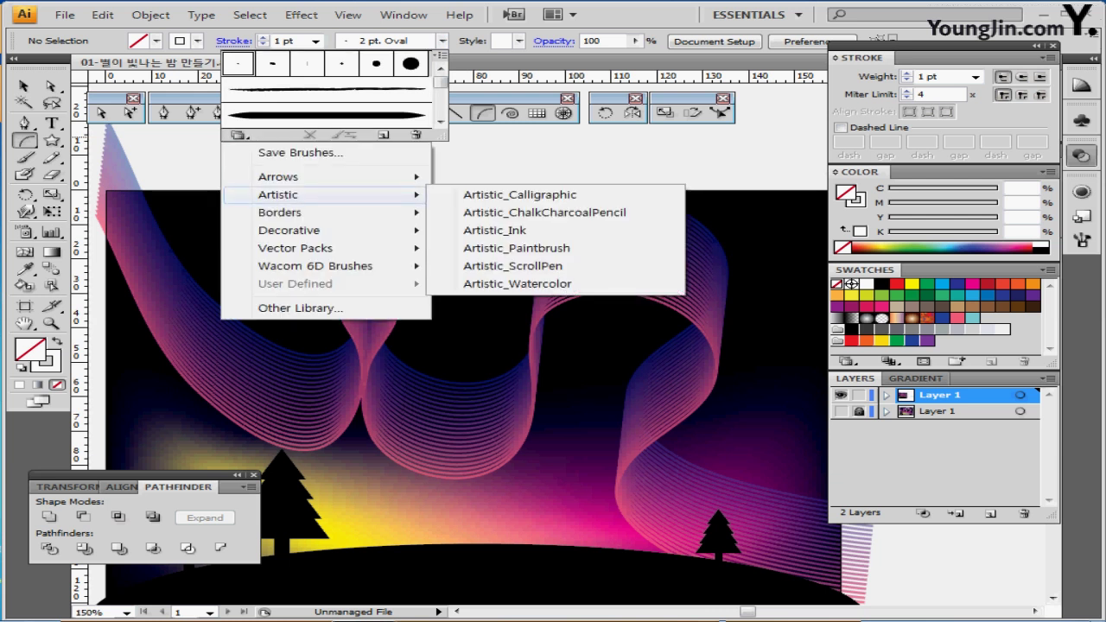
pyautogui.click(545, 213)
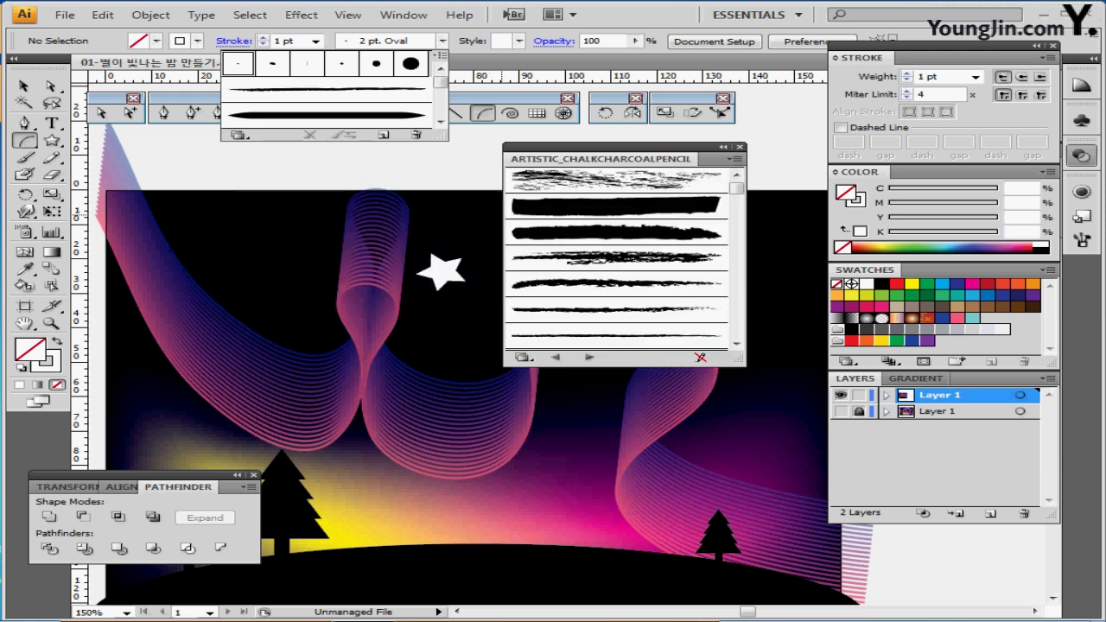
pyautogui.moveTo(737, 188); pyautogui.dragTo(737, 331)
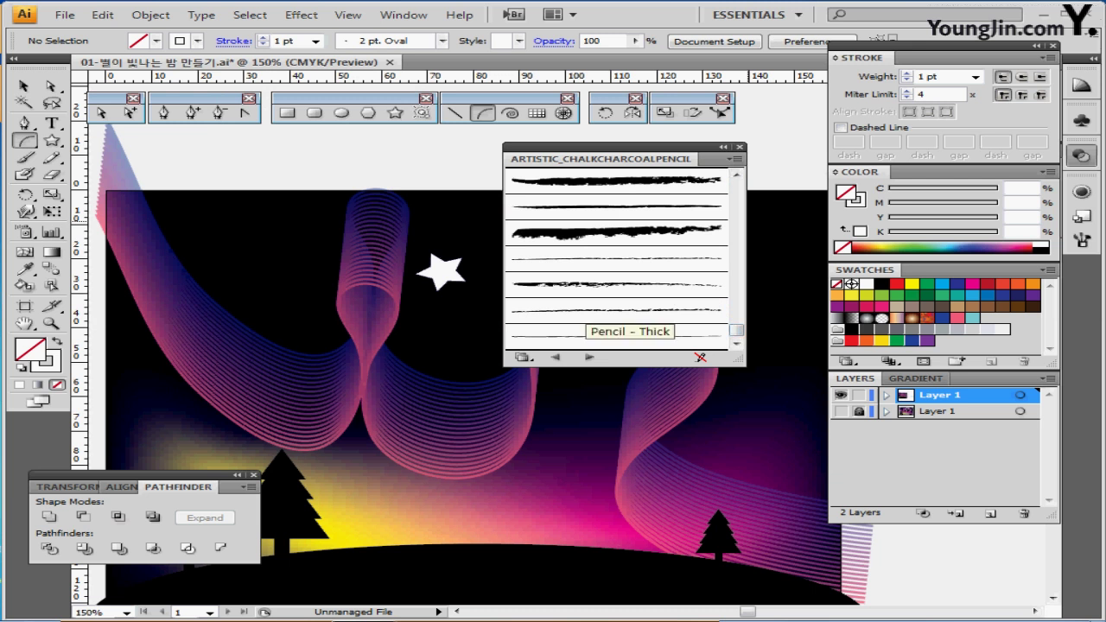
pyautogui.click(596, 309)
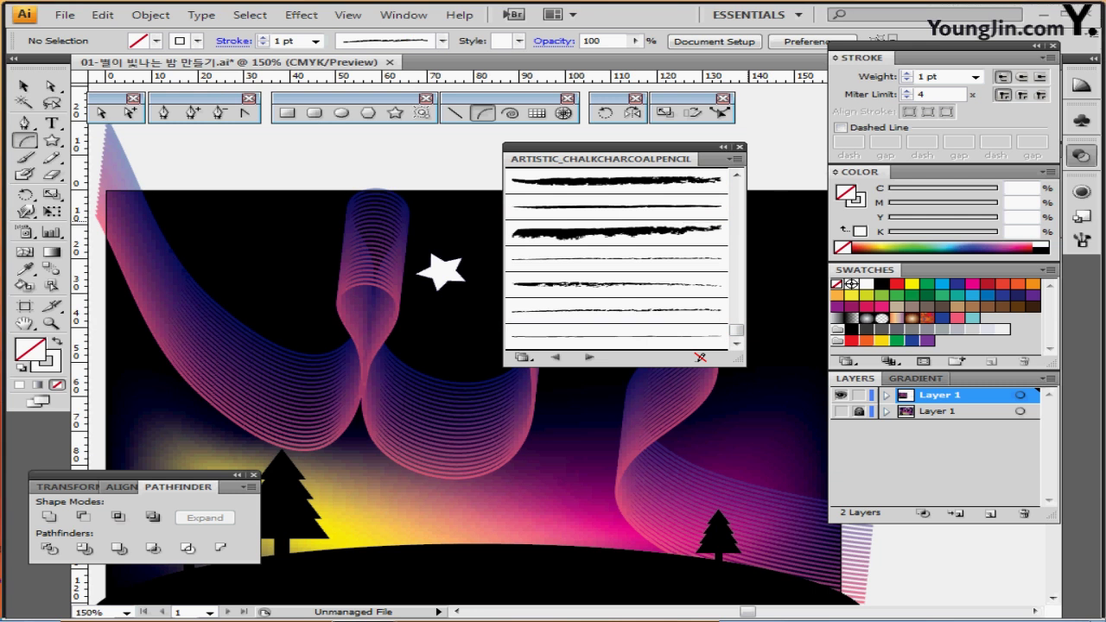
pyautogui.click(740, 147)
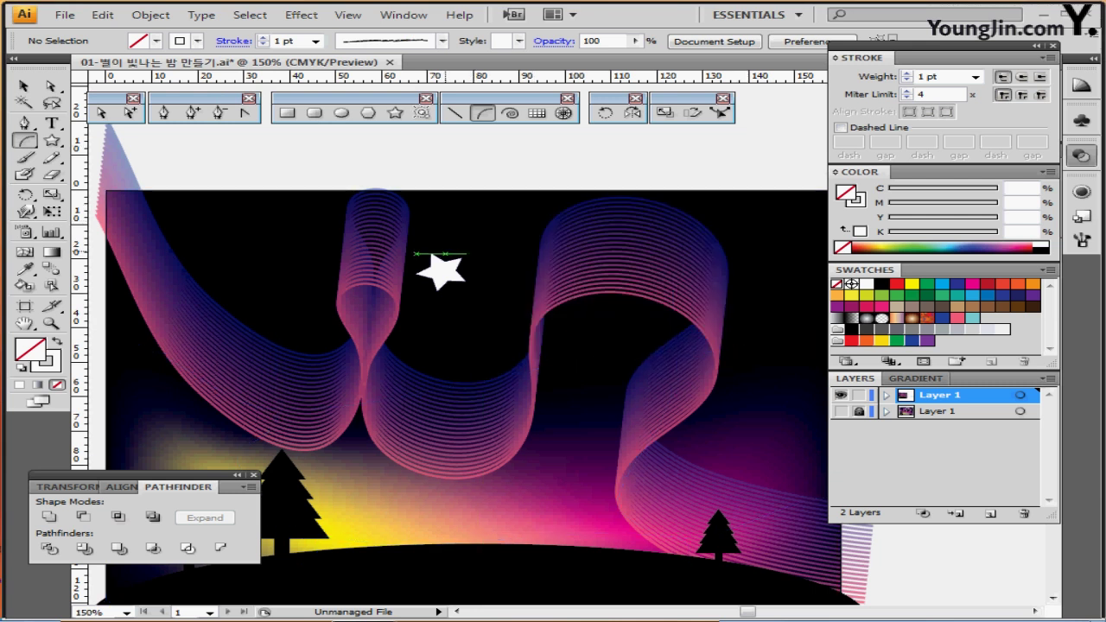
# - Draw two nearly parallel arcs about 43 mm wide, rising rightward from the star, and compare them with the finished artwork on the lower layer
pyautogui.moveTo(445, 254); pyautogui.dragTo(644, 169)
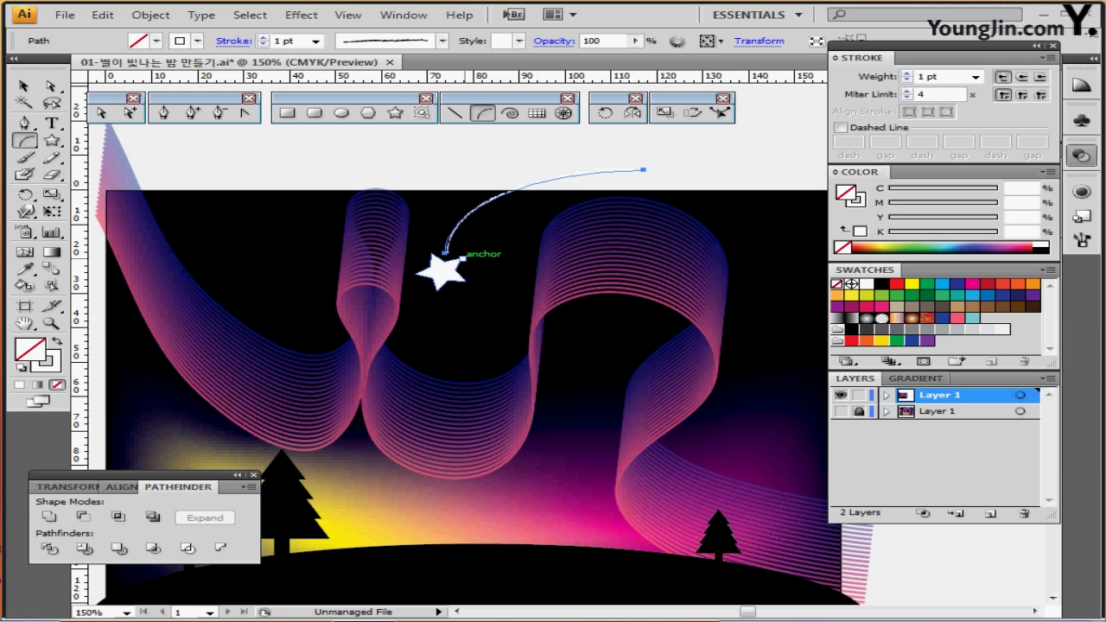
pyautogui.moveTo(448, 254); pyautogui.dragTo(644, 180)
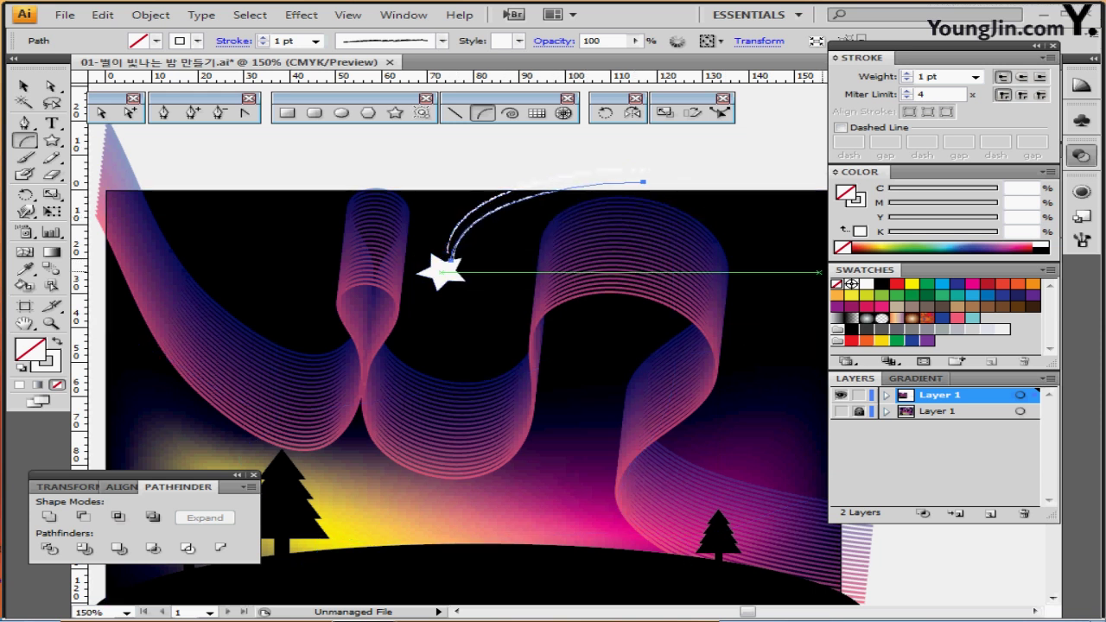
pyautogui.click(840, 395)
pyautogui.click(841, 412)
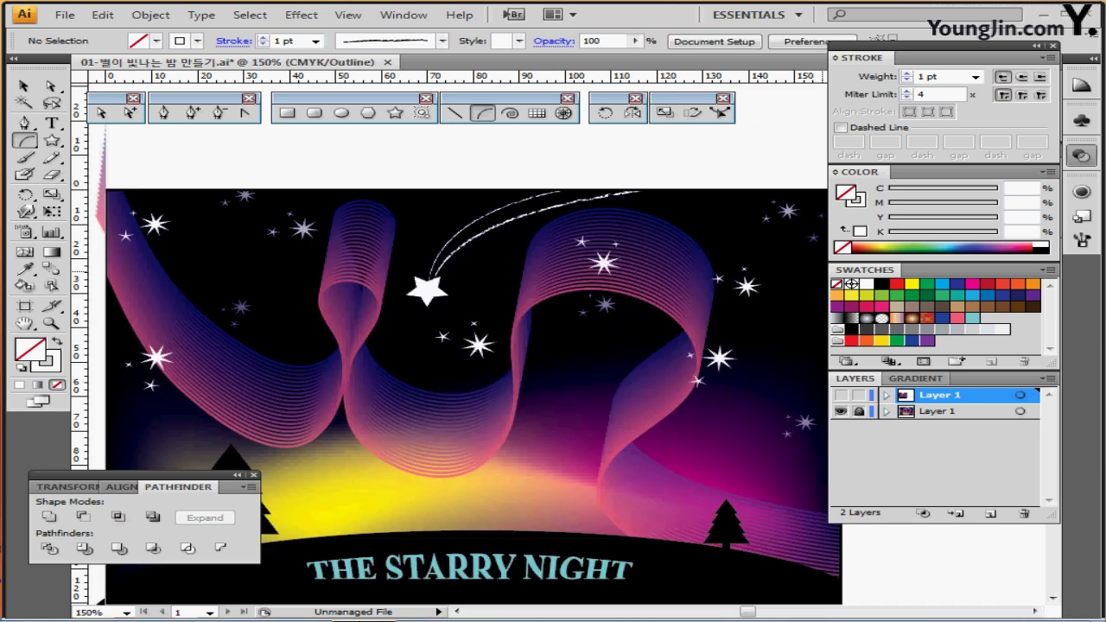
pyautogui.click(841, 411)
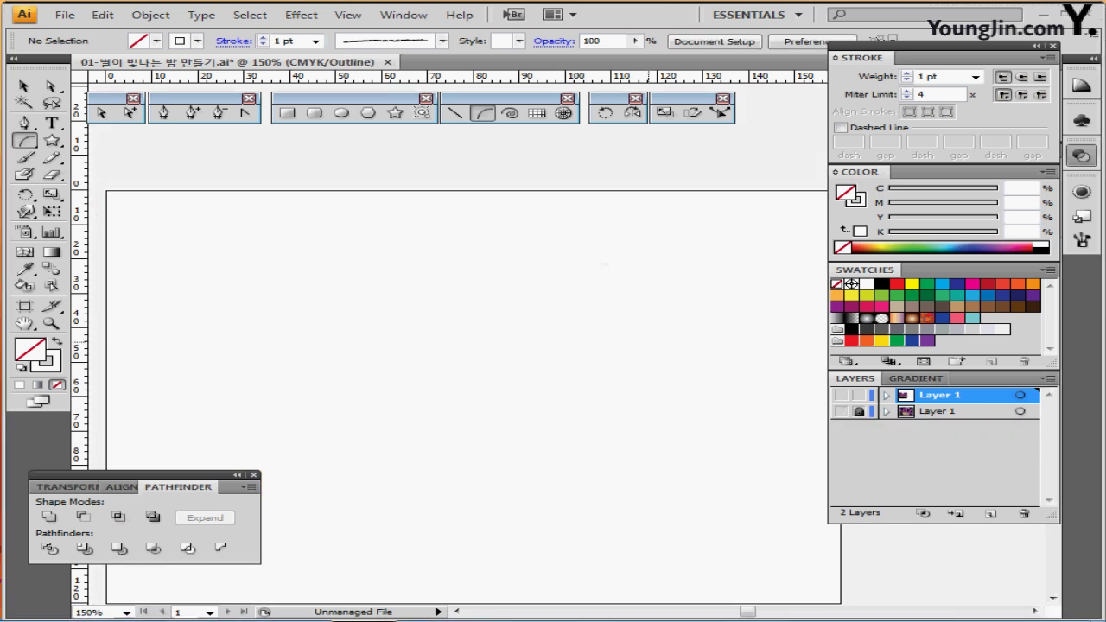
pyautogui.click(841, 395)
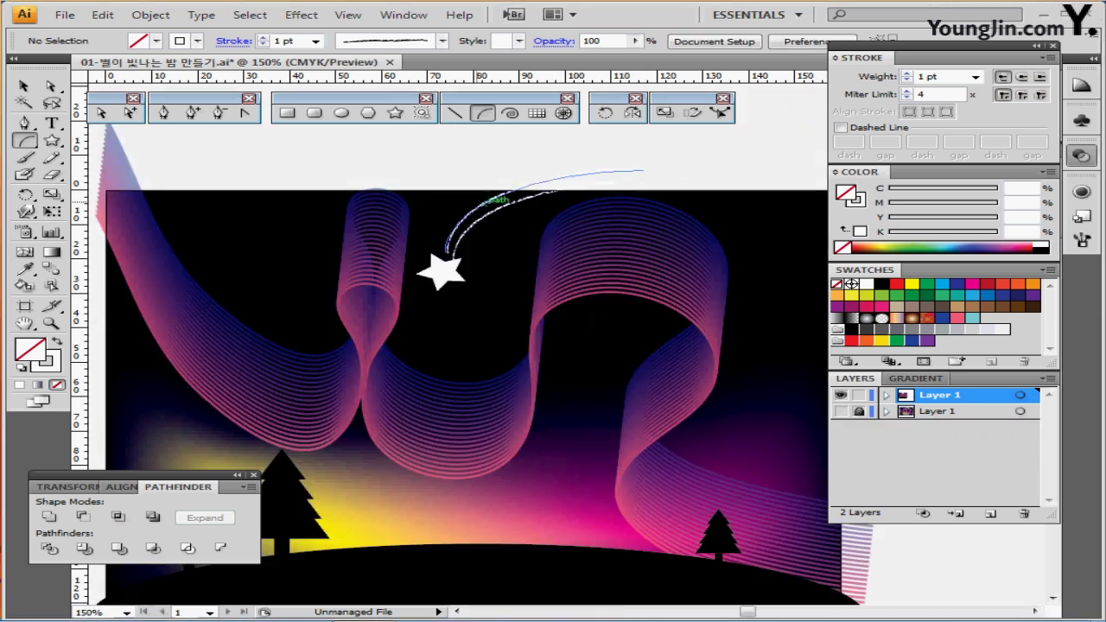
# - Move the star down about 5 mm, and tilt both arcs slightly clockwise so they start just above it
pyautogui.moveTo(446, 262); pyautogui.dragTo(437, 288)
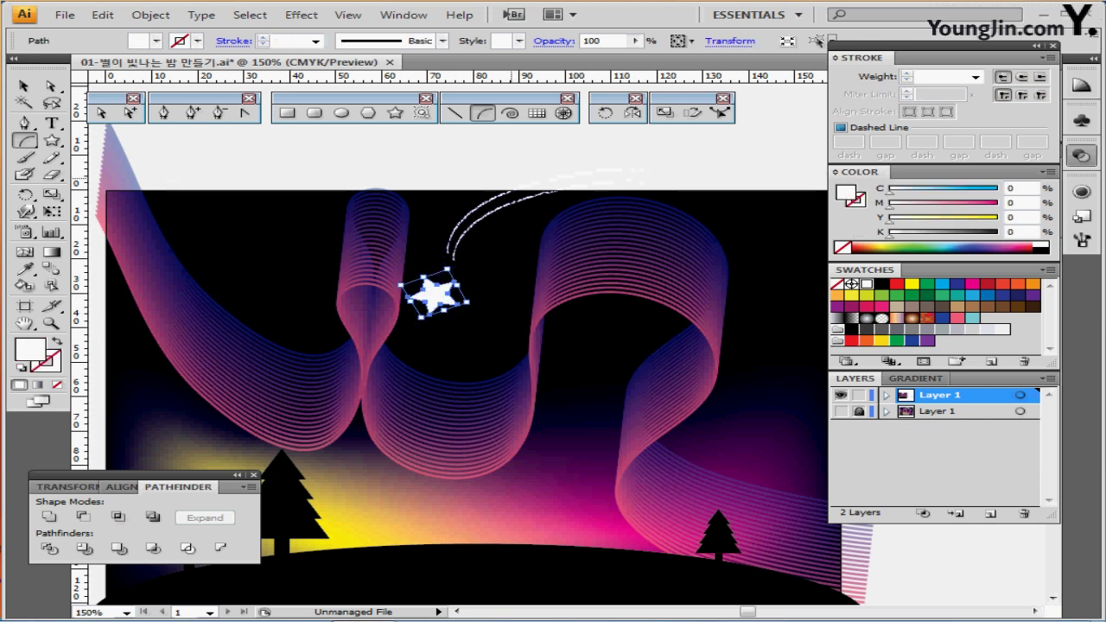
pyautogui.click(615, 180)
pyautogui.moveTo(615, 180); pyautogui.dragTo(618, 188)
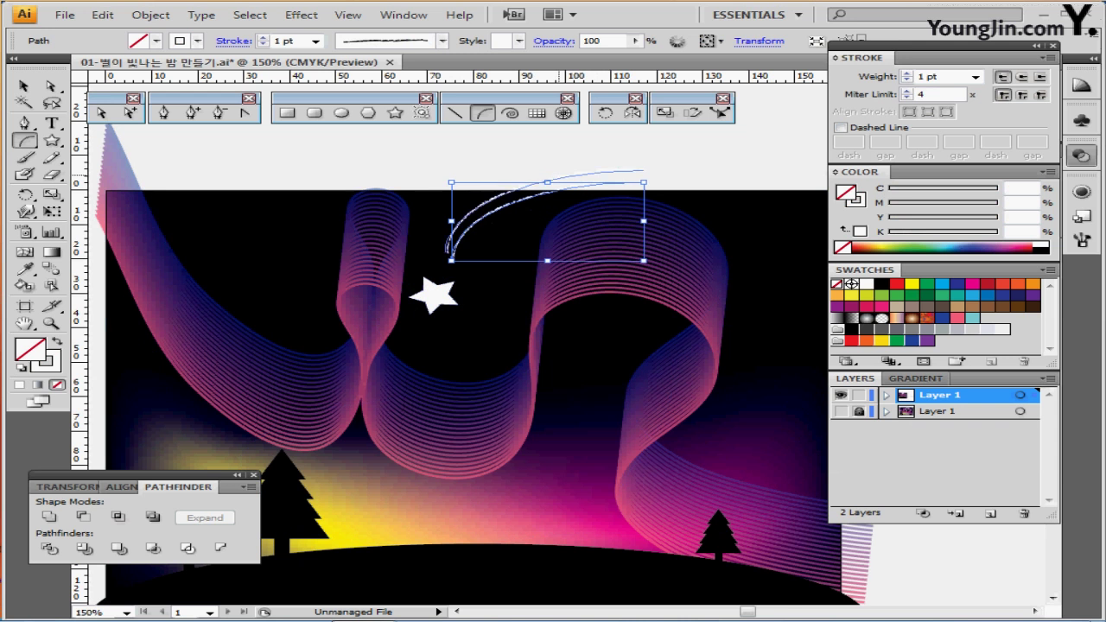
pyautogui.moveTo(616, 176); pyautogui.dragTo(682, 174)
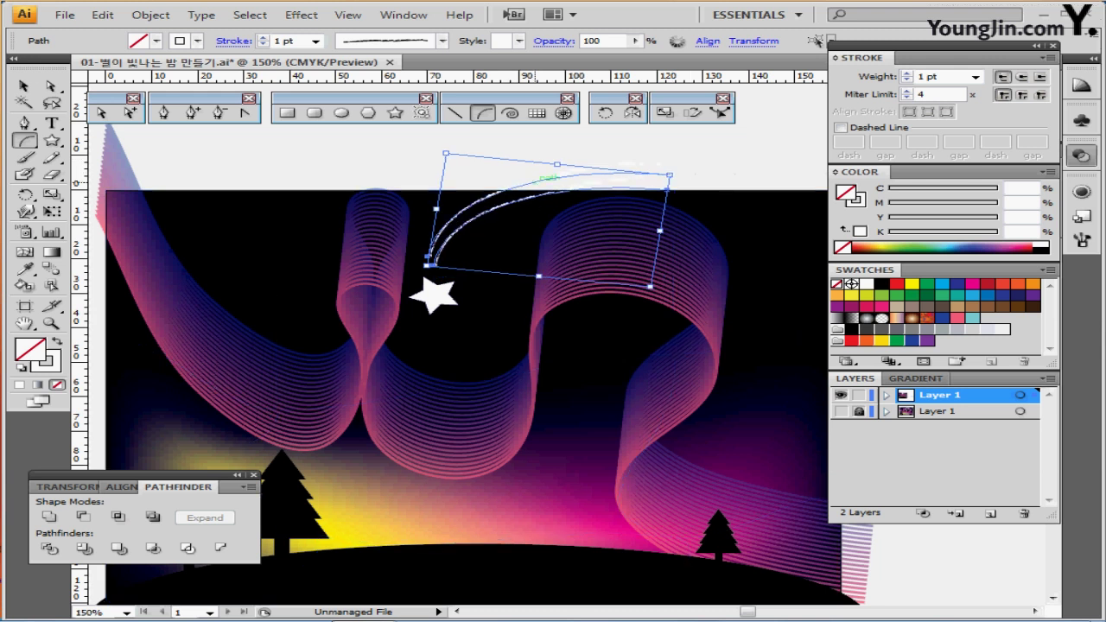
pyautogui.moveTo(535, 180); pyautogui.dragTo(547, 191)
pyautogui.keyDown('ctrl'); pyautogui.click(683, 169); pyautogui.keyUp('ctrl')
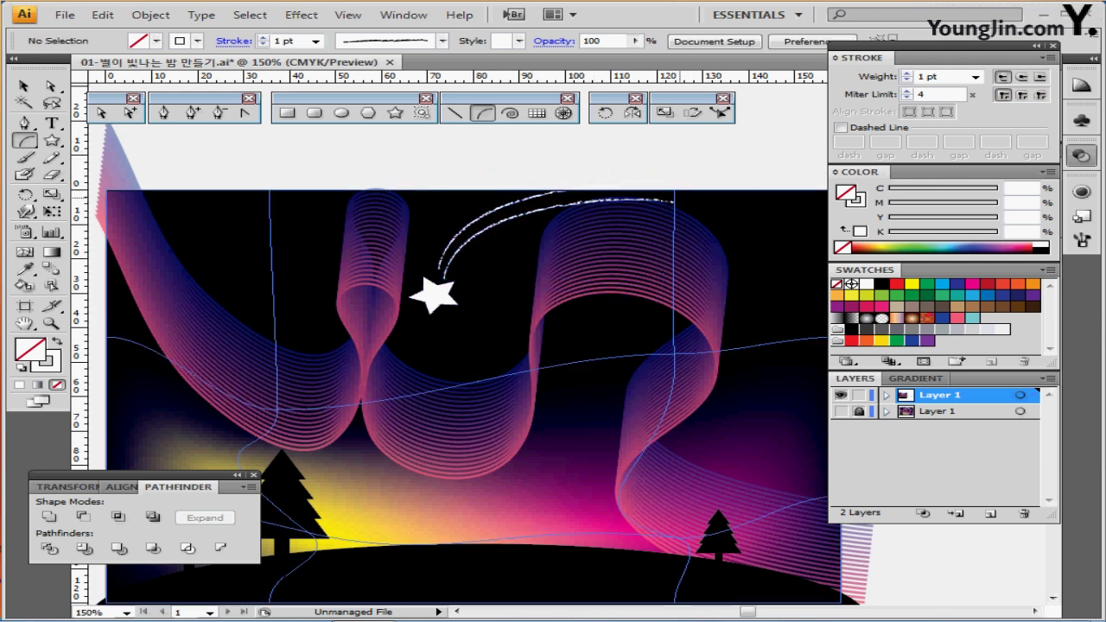
# - Reshape both arcs by raising their outer ends toward the artboard's upper edge, and deselect them
pyautogui.click(674, 202)
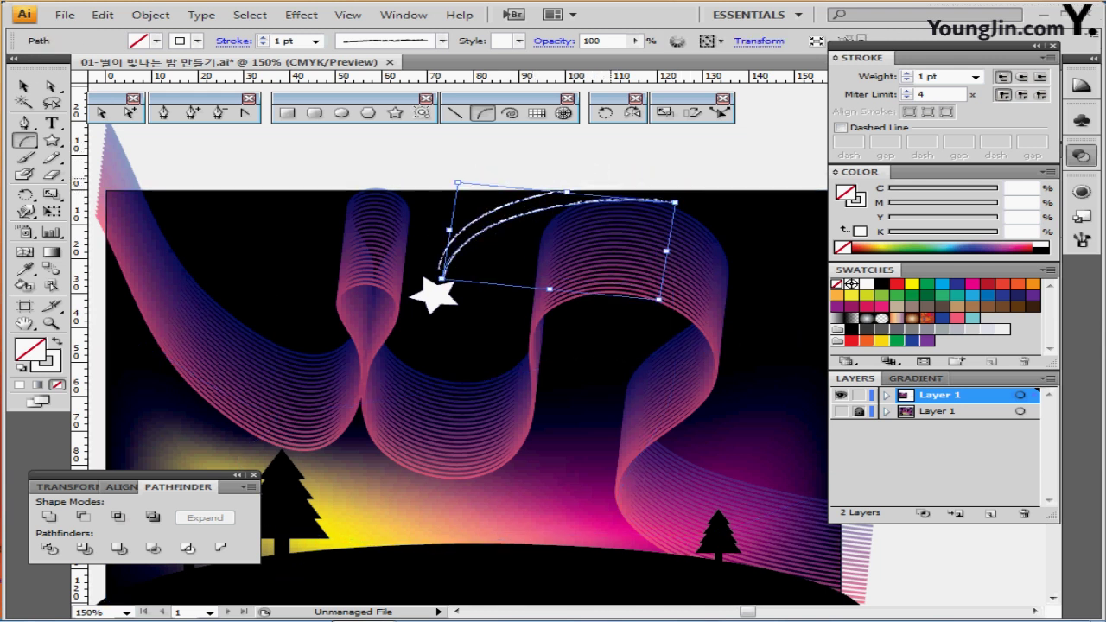
pyautogui.moveTo(674, 202); pyautogui.dragTo(676, 174)
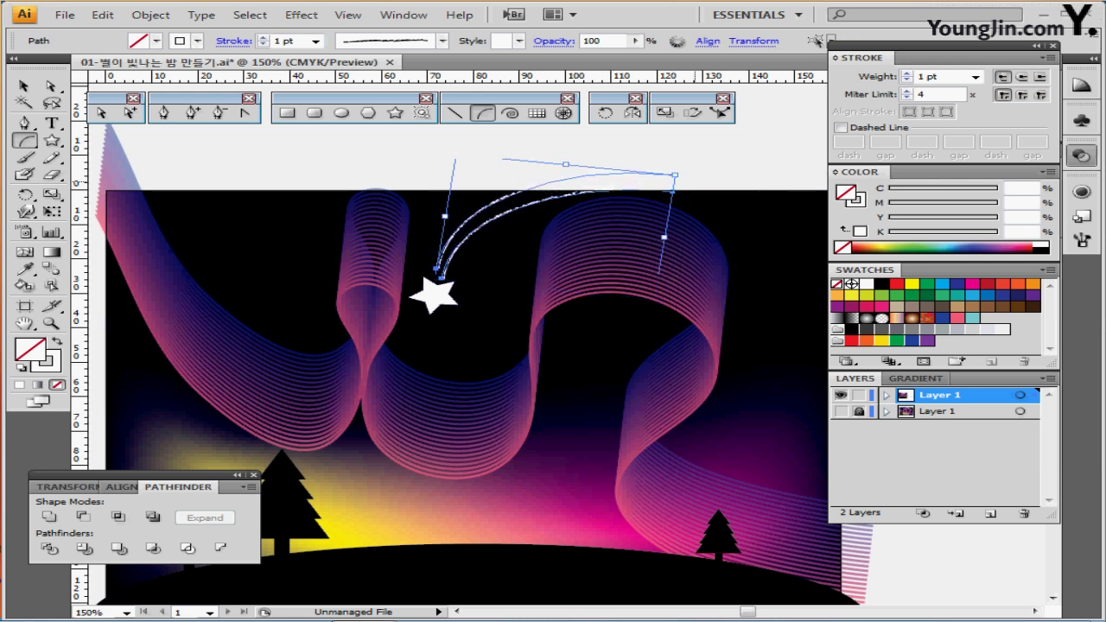
pyautogui.keyDown('ctrl'); pyautogui.click(579, 136); pyautogui.keyUp('ctrl')
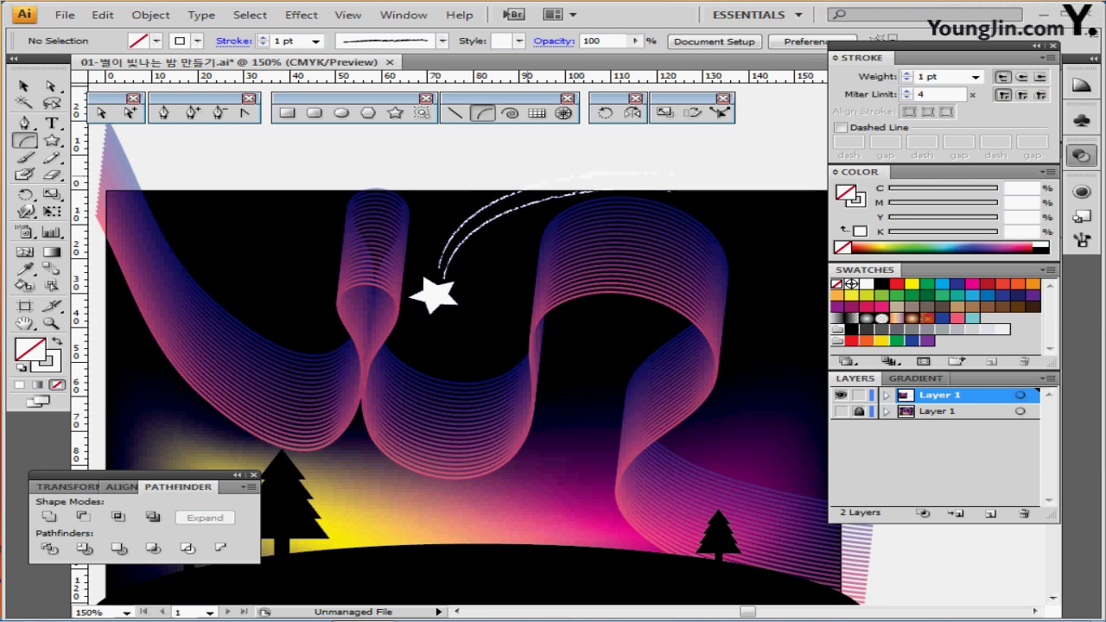
# - Set the upper arc's stroke weight to 0.5 pt, deselect it, and save the document
pyautogui.keyDown('ctrl'); pyautogui.click(581, 178); pyautogui.keyUp('ctrl')
pyautogui.doubleClick(929, 77)
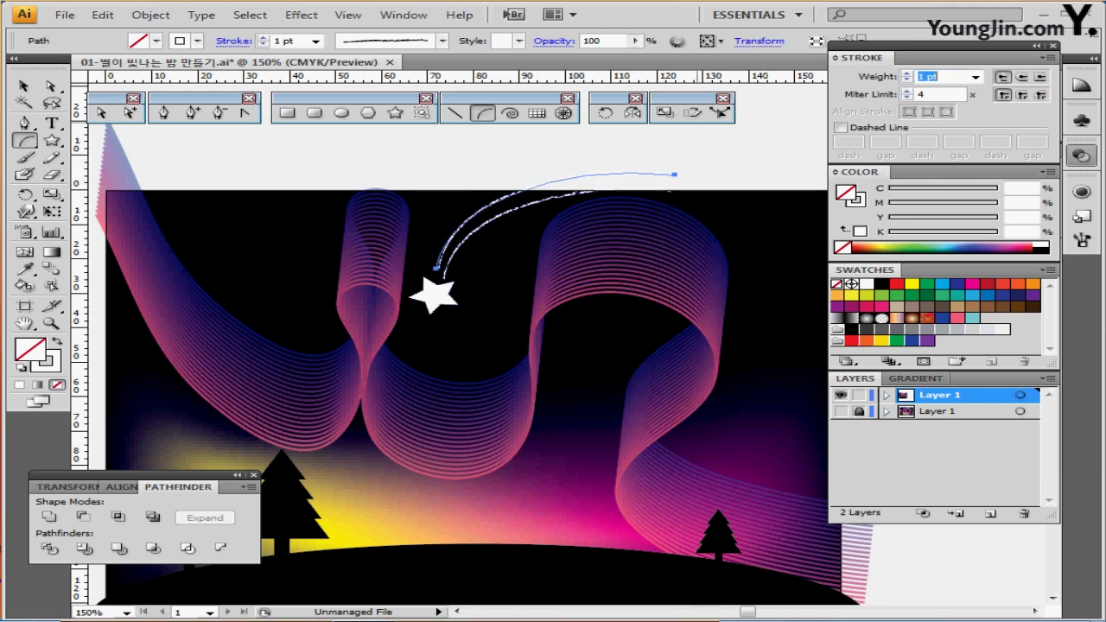
pyautogui.write('0.5')
pyautogui.press('Return')
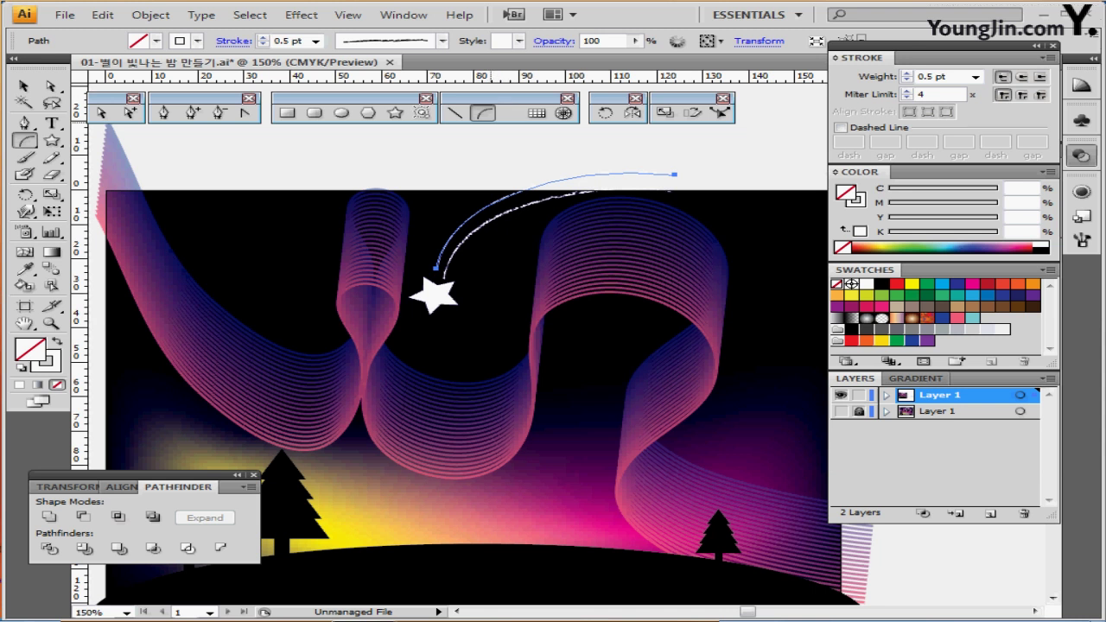
pyautogui.hotkey('ctrl', '-')
pyautogui.moveTo(547, 284); pyautogui.dragTo(490, 177)
pyautogui.keyDown('ctrl'); pyautogui.click(490, 177); pyautogui.keyUp('ctrl')
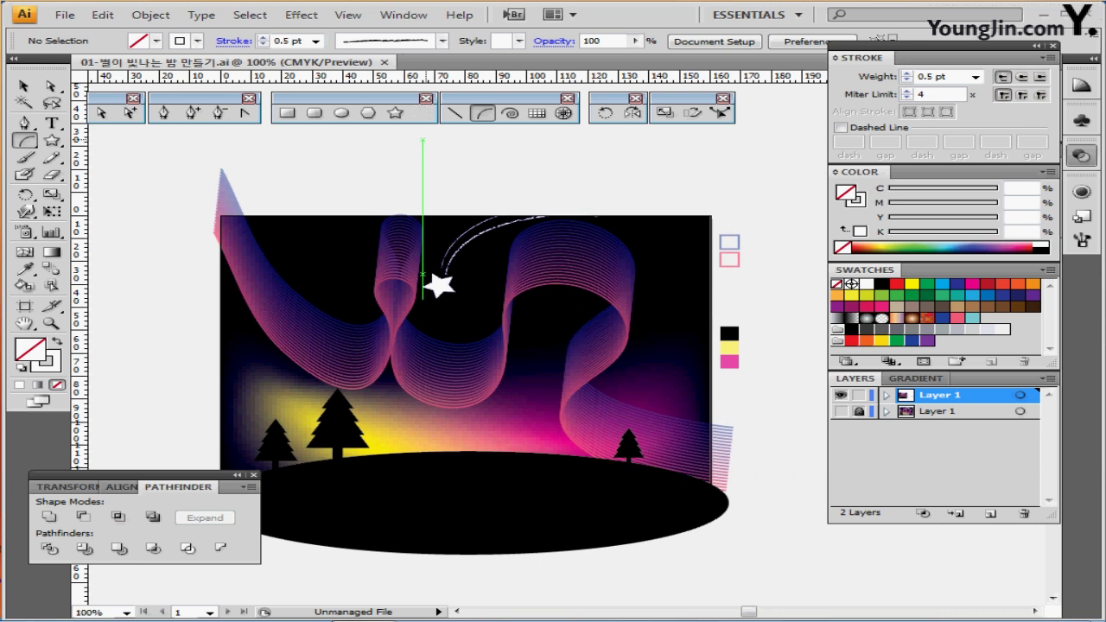
# - Detach the Symbol Sprayer tool group as a floating set of symbol tools
pyautogui.press('i')
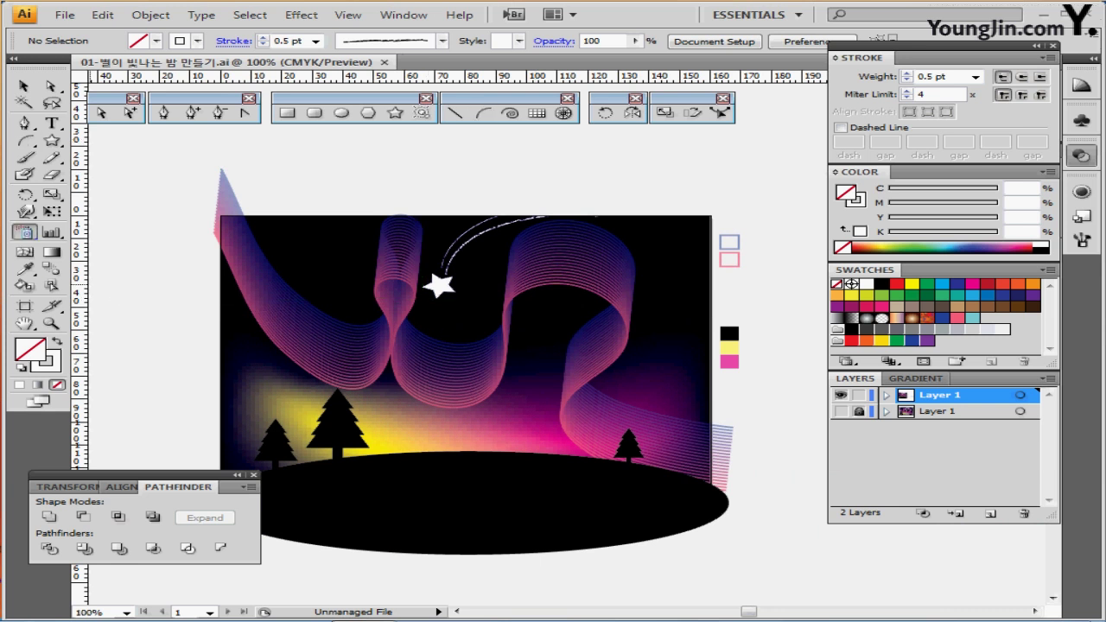
pyautogui.click(25, 232)
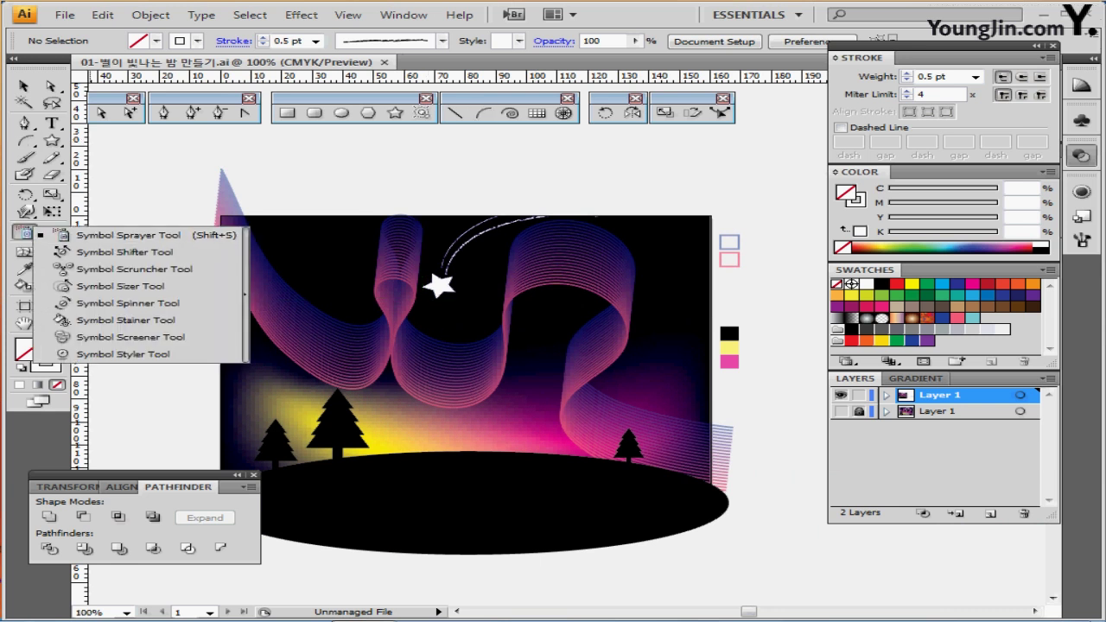
pyautogui.click(130, 235)
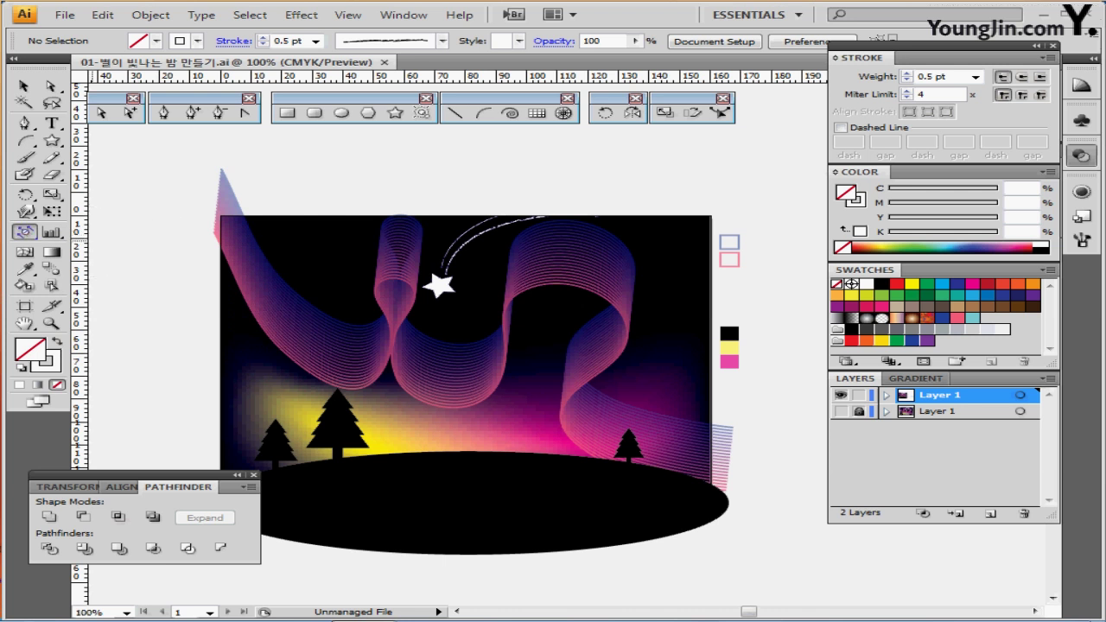
pyautogui.click(25, 232)
pyautogui.click(247, 289)
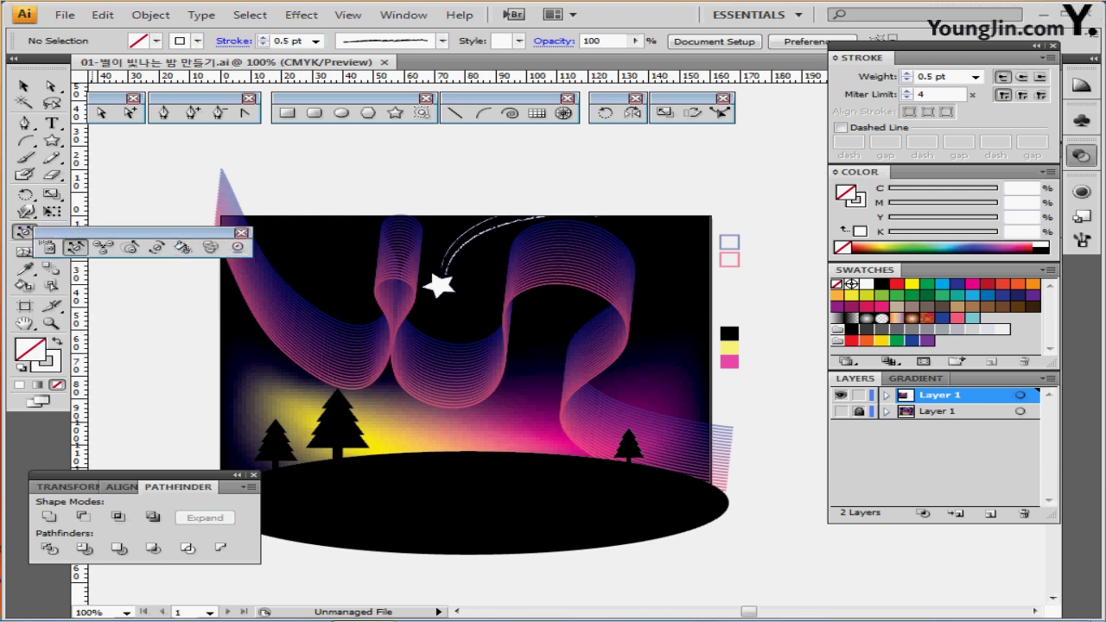
# - Spray the white star symbol across the whole sky with the Symbol Sprayer, using the floating symbol tools moved above the artboard
pyautogui.moveTo(138, 233); pyautogui.dragTo(358, 138)
pyautogui.click(271, 153)
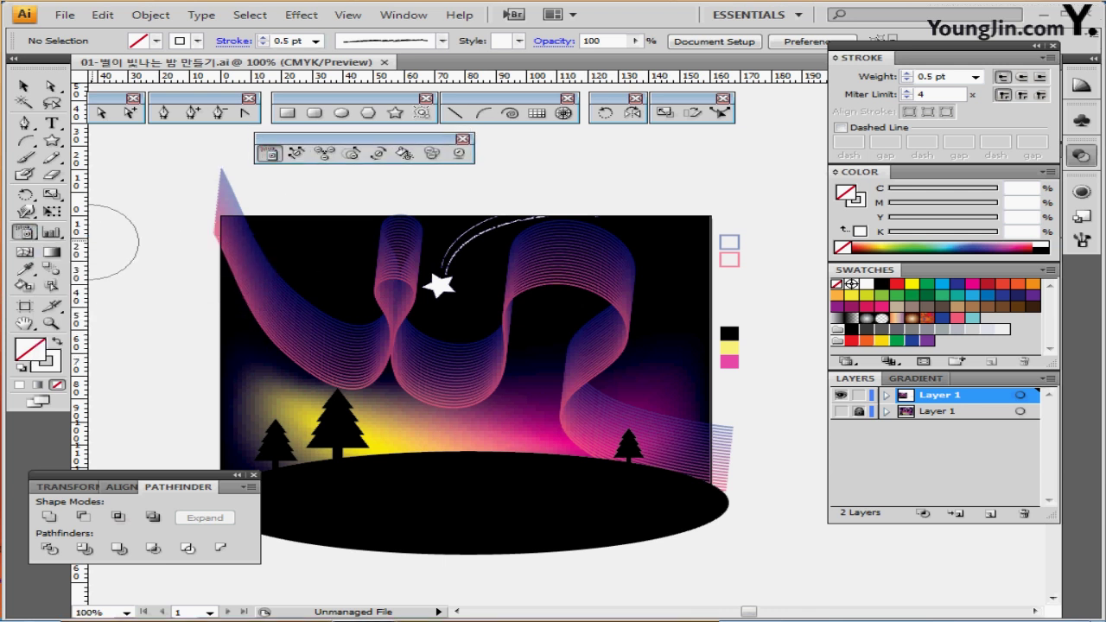
pyautogui.click(1080, 121)
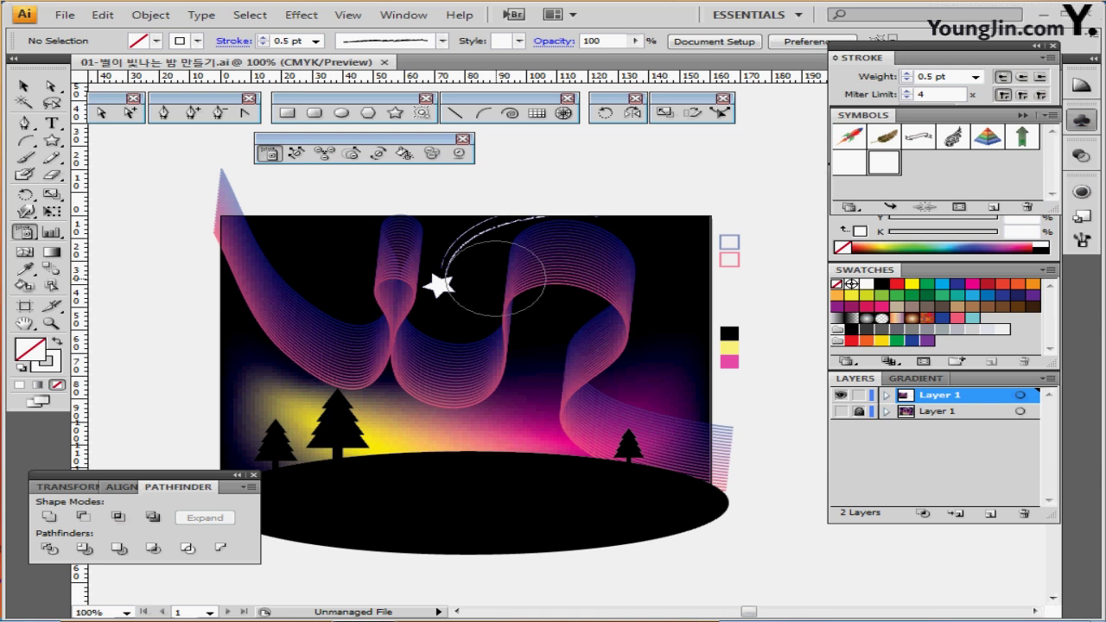
pyautogui.click(281, 252)
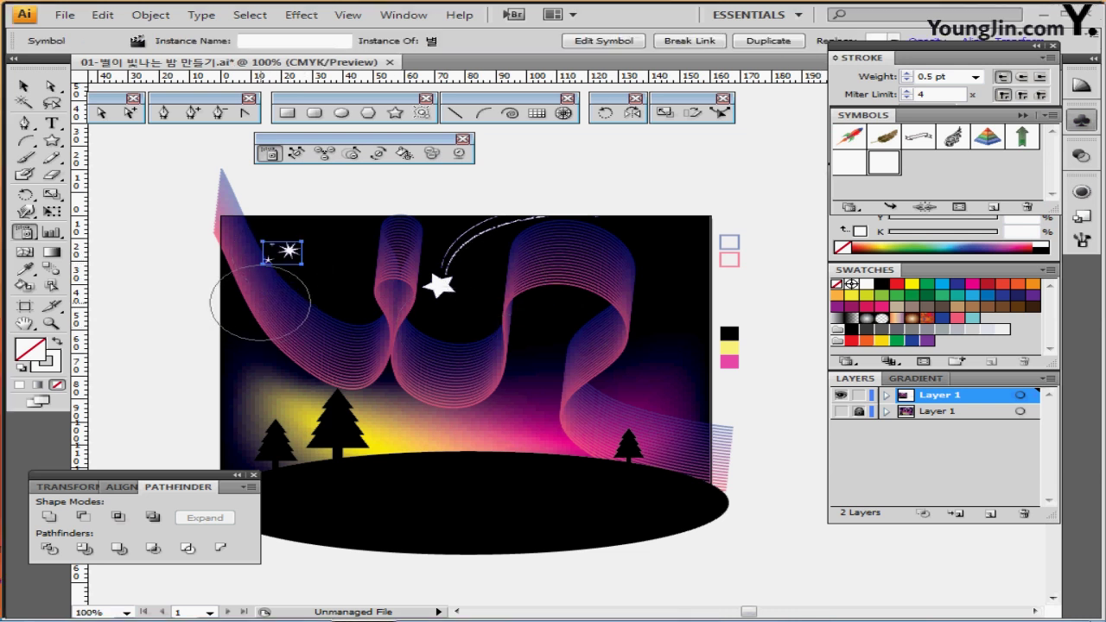
pyautogui.click(259, 305)
pyautogui.click(348, 249)
pyautogui.moveTo(398, 260)
pyautogui.mouseDown()
pyautogui.moveTo(457, 298)
pyautogui.moveTo(464, 338)
pyautogui.moveTo(510, 343)
pyautogui.moveTo(665, 303)
pyautogui.moveTo(618, 248)
pyautogui.moveTo(666, 247)
pyautogui.mouseUp()
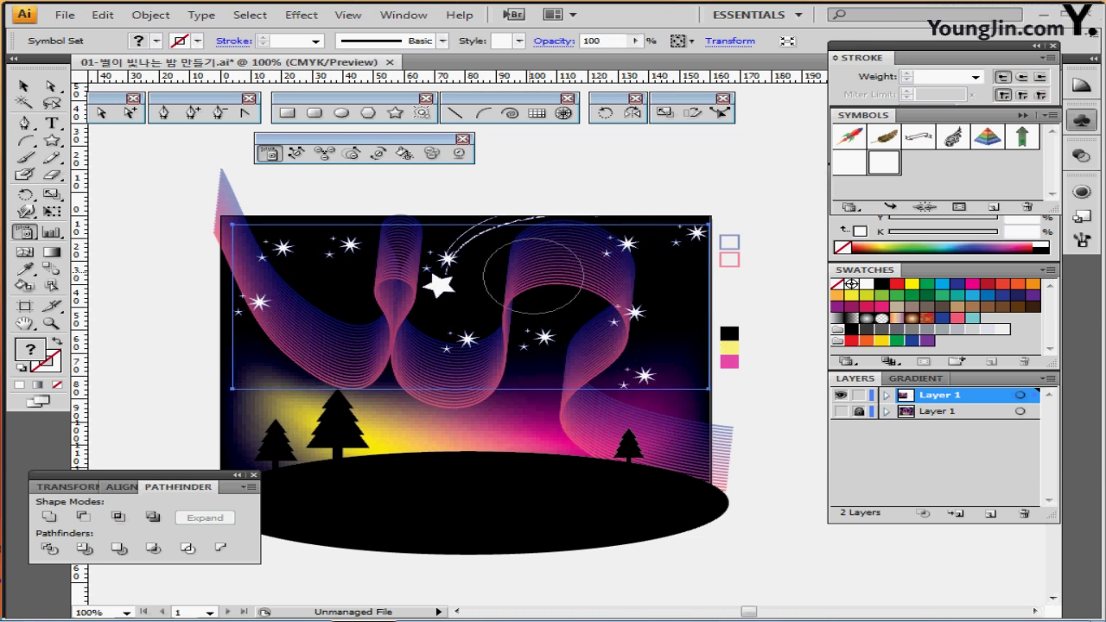
pyautogui.click(297, 337)
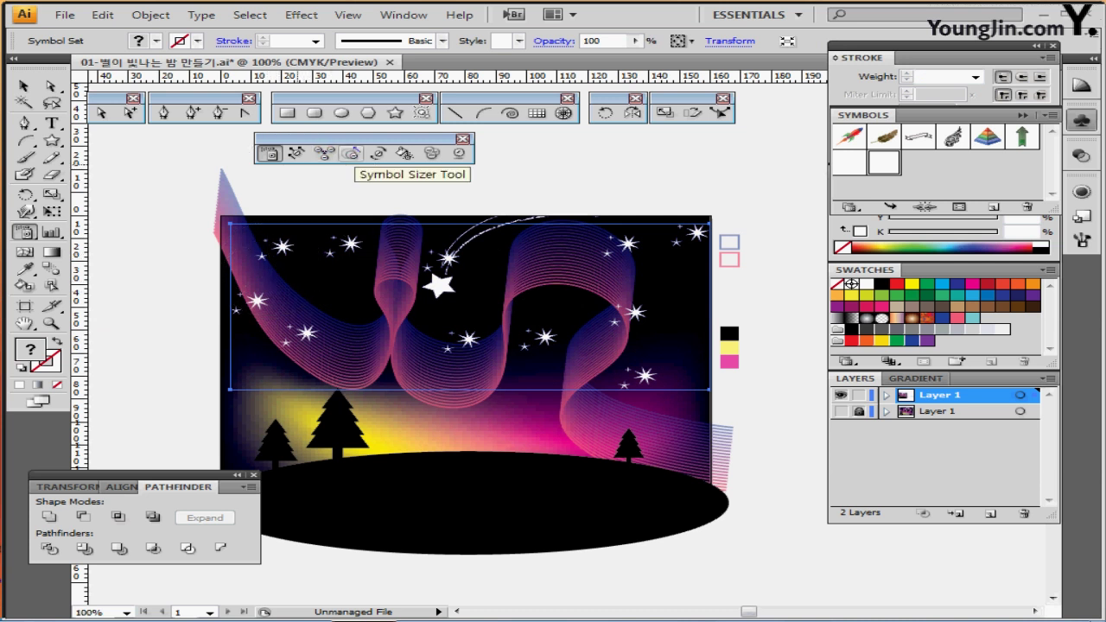
# - Try enlarging the star symbol between the ribbon's first two bends with the Symbol Sizer, and undo the enlargement
pyautogui.click(351, 153)
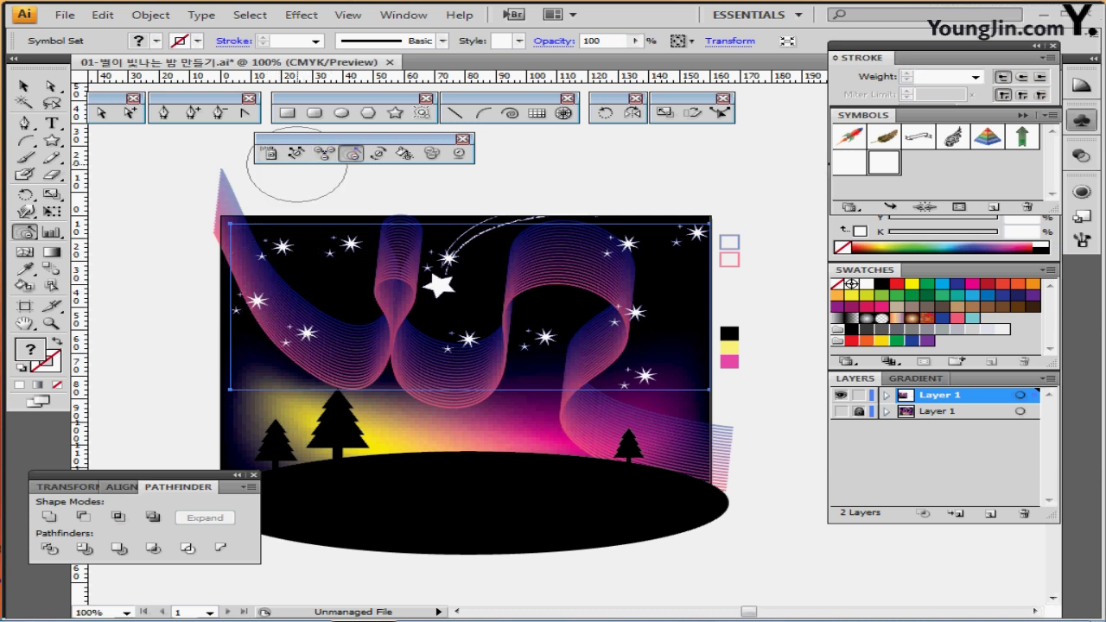
pyautogui.click(350, 248)
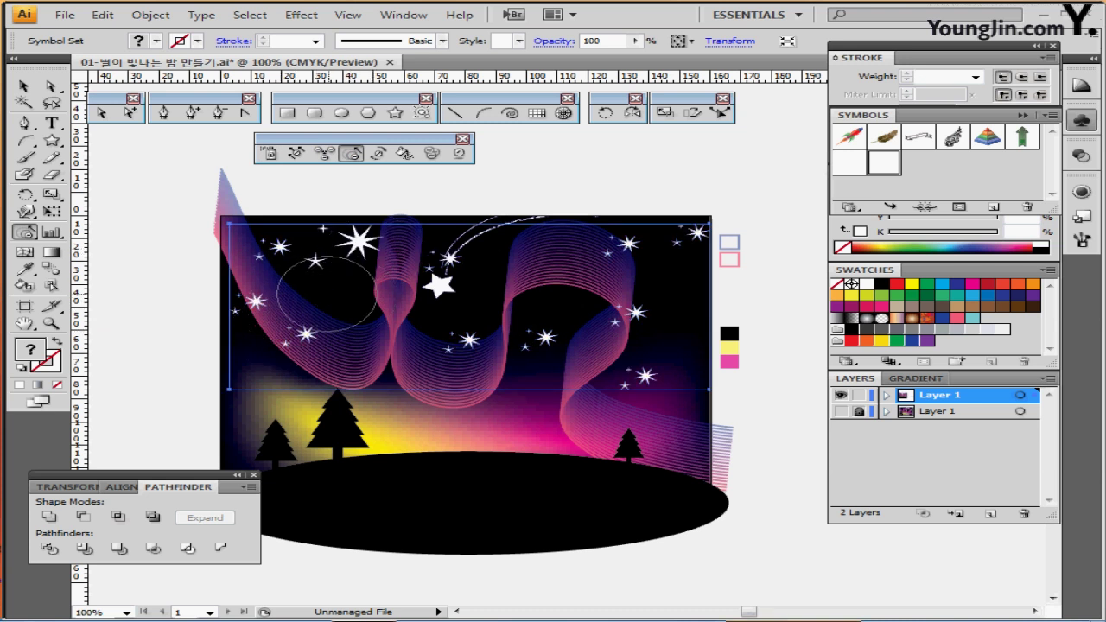
pyautogui.press('ctrl')
pyautogui.hotkey('ctrl', 'z')
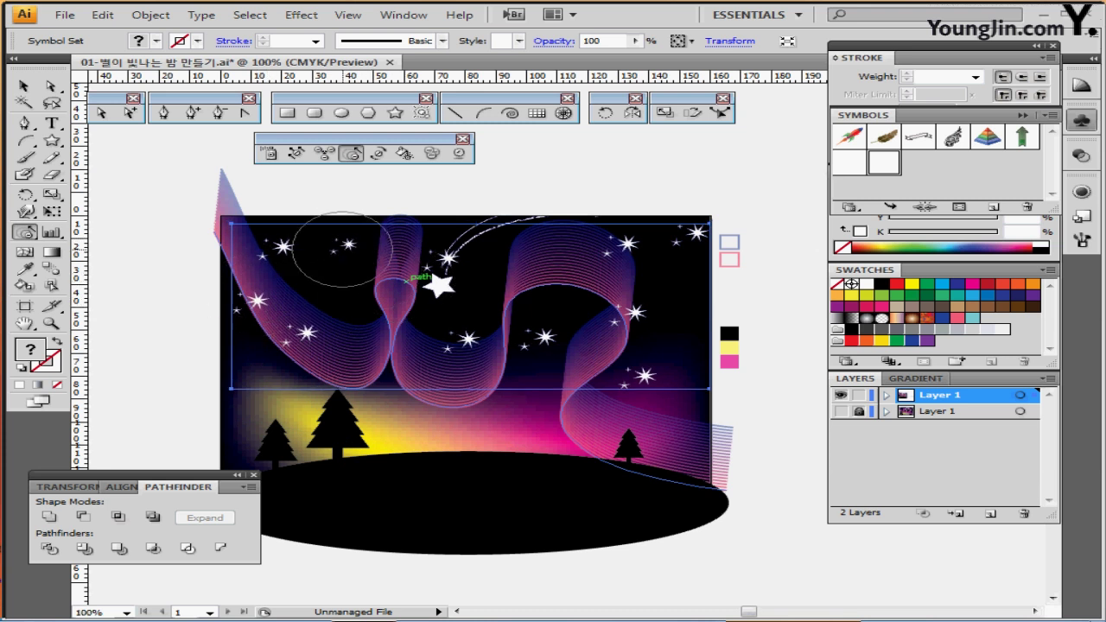
# - Shrink several star symbols with the Symbol Sizer, including those at the sky's centre and near its upper-right corner
pyautogui.keyDown('alt'); pyautogui.click(555, 340); pyautogui.keyUp('alt')
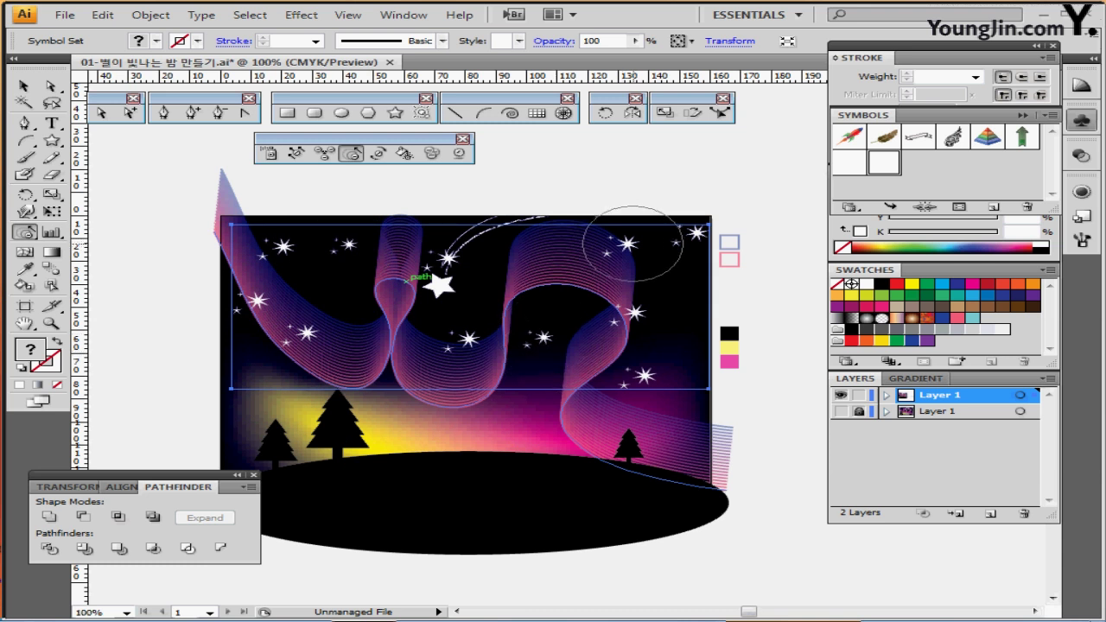
pyautogui.keyDown('alt'); pyautogui.click(671, 234); pyautogui.keyUp('alt')
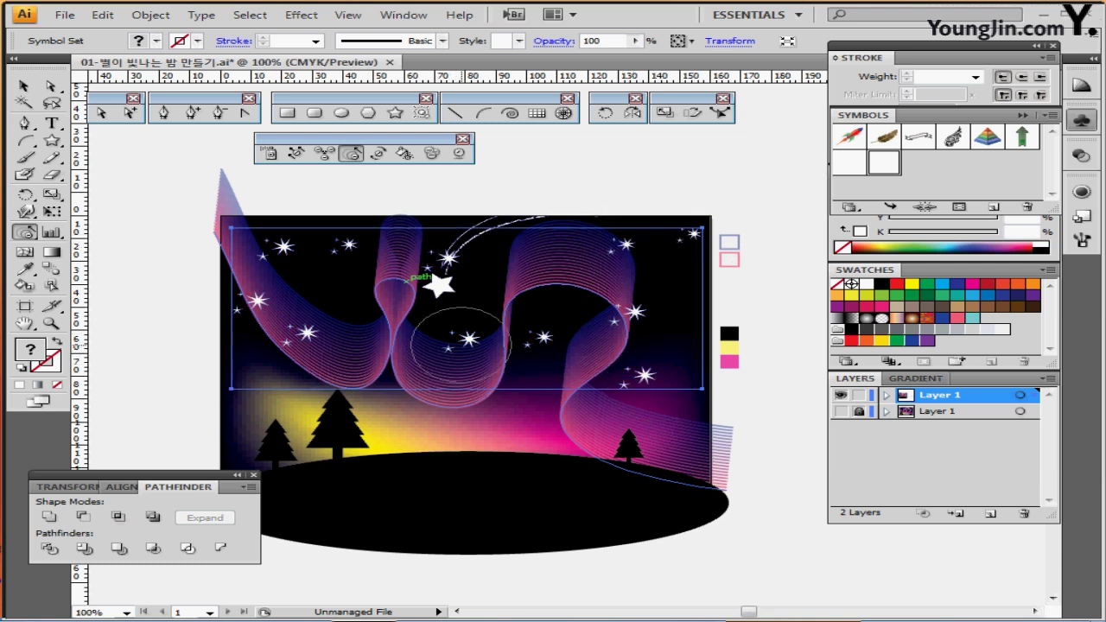
pyautogui.keyDown('alt'); pyautogui.click(455, 345); pyautogui.keyUp('alt')
pyautogui.keyDown('alt'); pyautogui.click(472, 353); pyautogui.keyUp('alt')
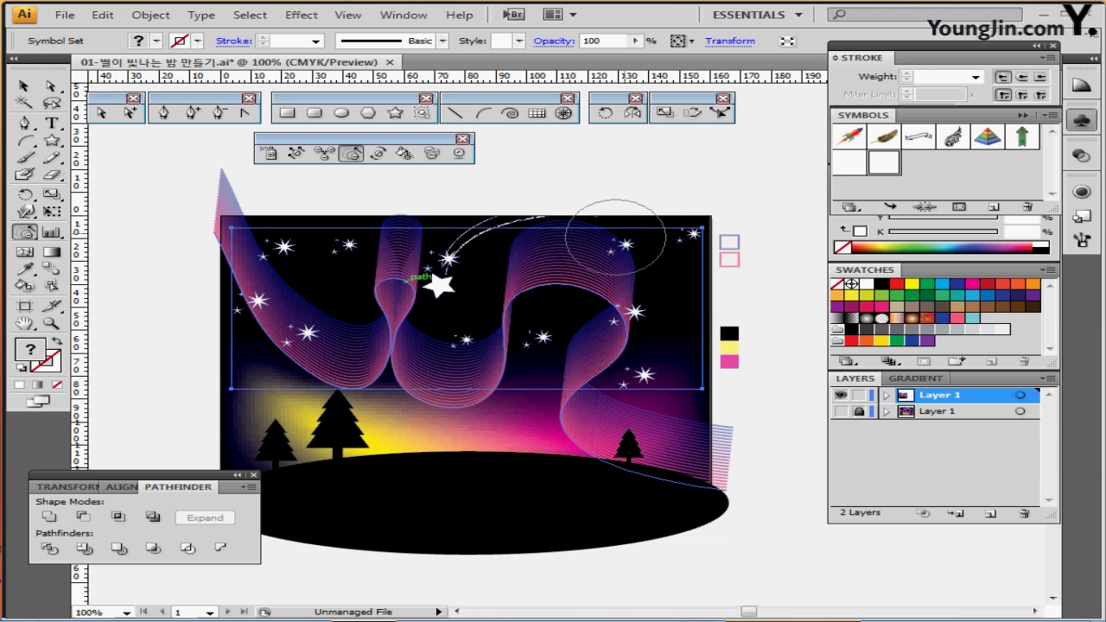
pyautogui.keyDown('alt'); pyautogui.click(673, 238); pyautogui.keyUp('alt')
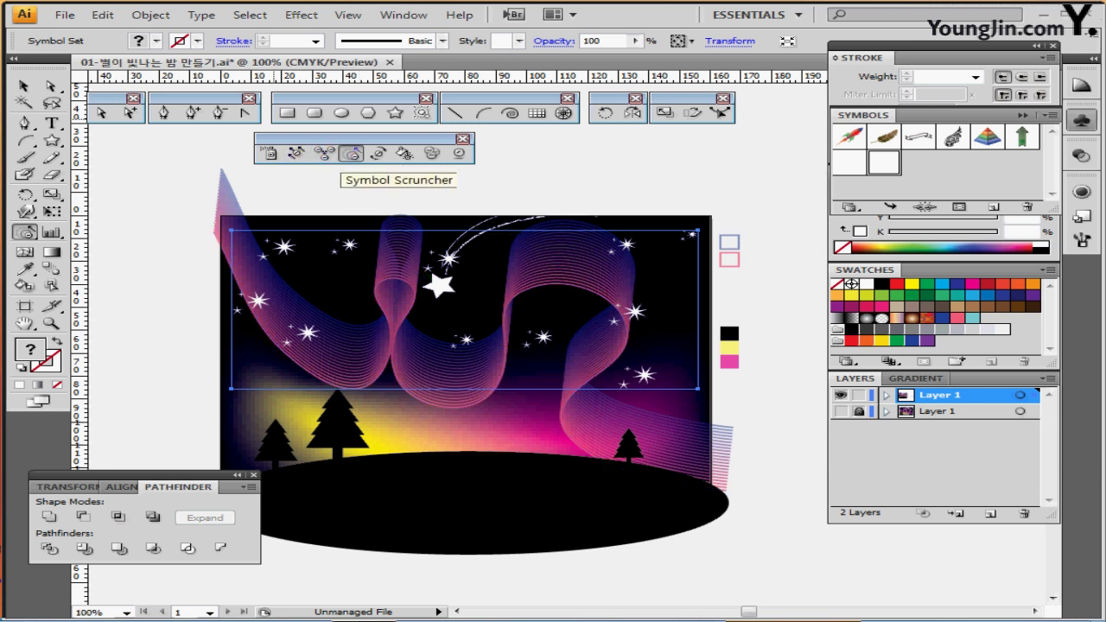
# - Shift the star symbols in the upper-left sky with the Symbol Shifter, and rotate several stars on both sides with the Symbol Spinner
pyautogui.click(296, 153)
pyautogui.moveTo(361, 259)
pyautogui.mouseDown()
pyautogui.moveTo(320, 269)
pyautogui.moveTo(292, 237)
pyautogui.moveTo(334, 252)
pyautogui.mouseUp()
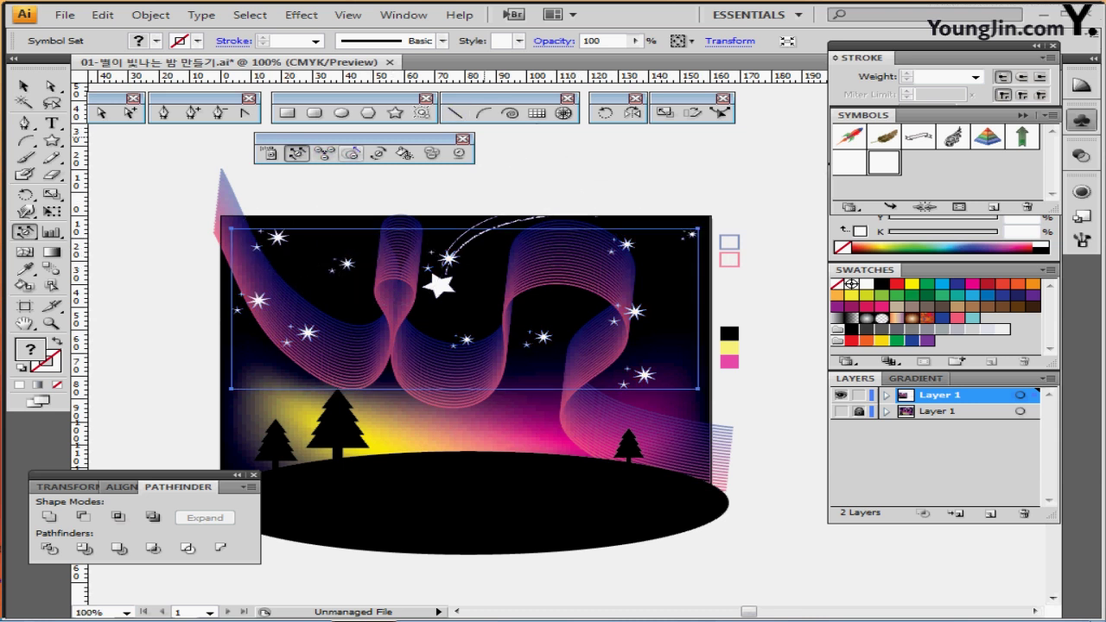
pyautogui.click(378, 153)
pyautogui.moveTo(313, 231); pyautogui.dragTo(352, 264)
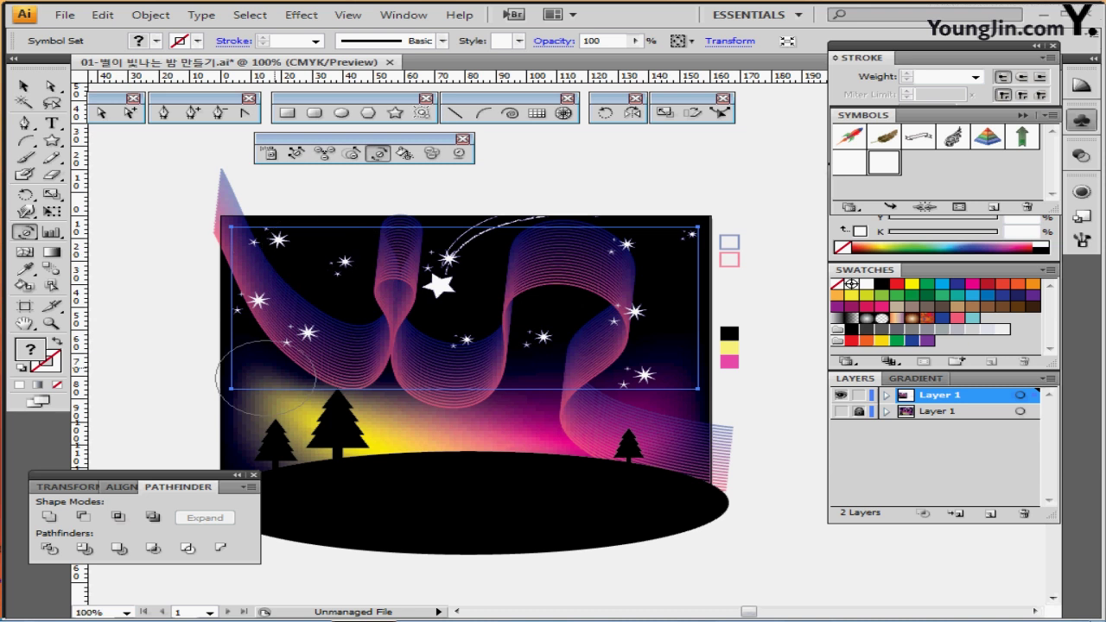
pyautogui.moveTo(309, 340); pyautogui.dragTo(351, 356)
pyautogui.moveTo(649, 369)
pyautogui.mouseDown()
pyautogui.moveTo(667, 349)
pyautogui.moveTo(648, 283)
pyautogui.moveTo(610, 294)
pyautogui.mouseUp()
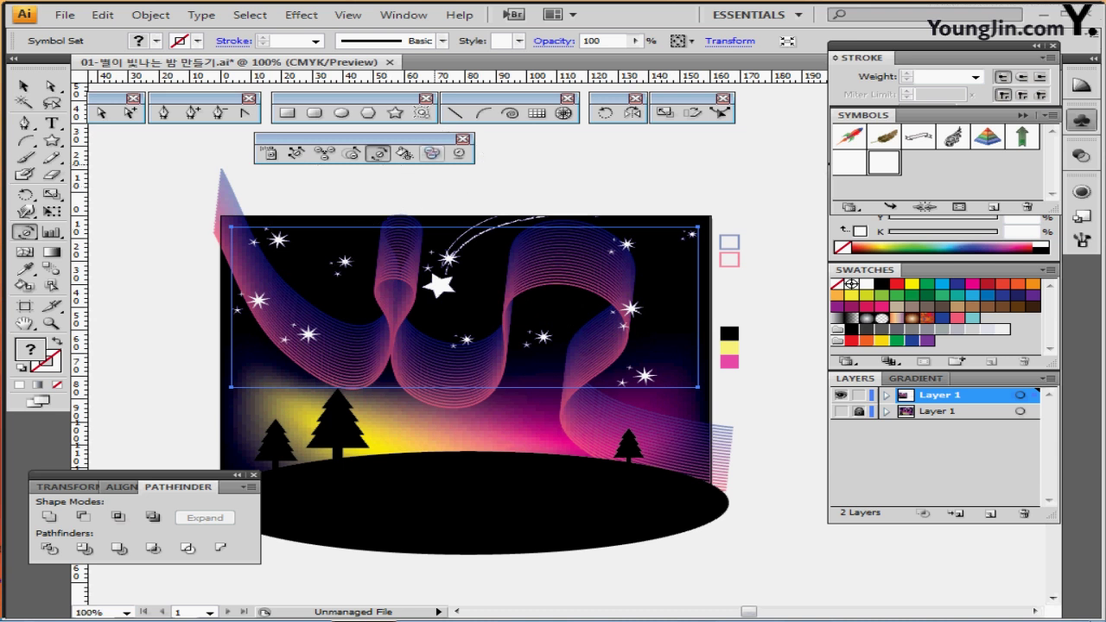
# - Fade several star symbols across the sky to partial transparency with the Symbol Screener
pyautogui.click(432, 152)
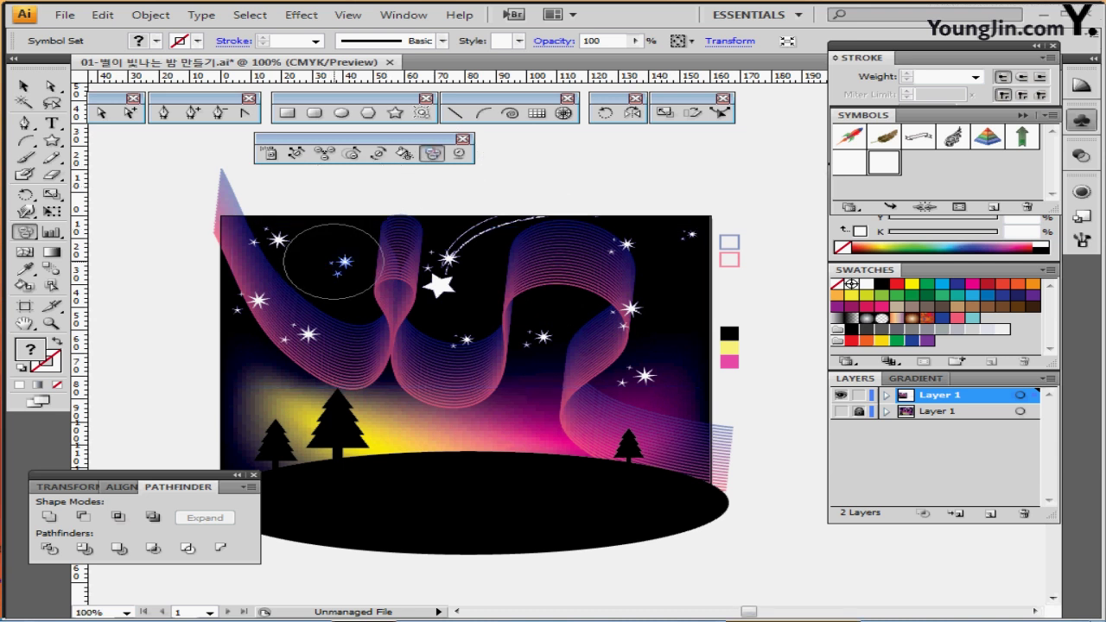
pyautogui.click(297, 350)
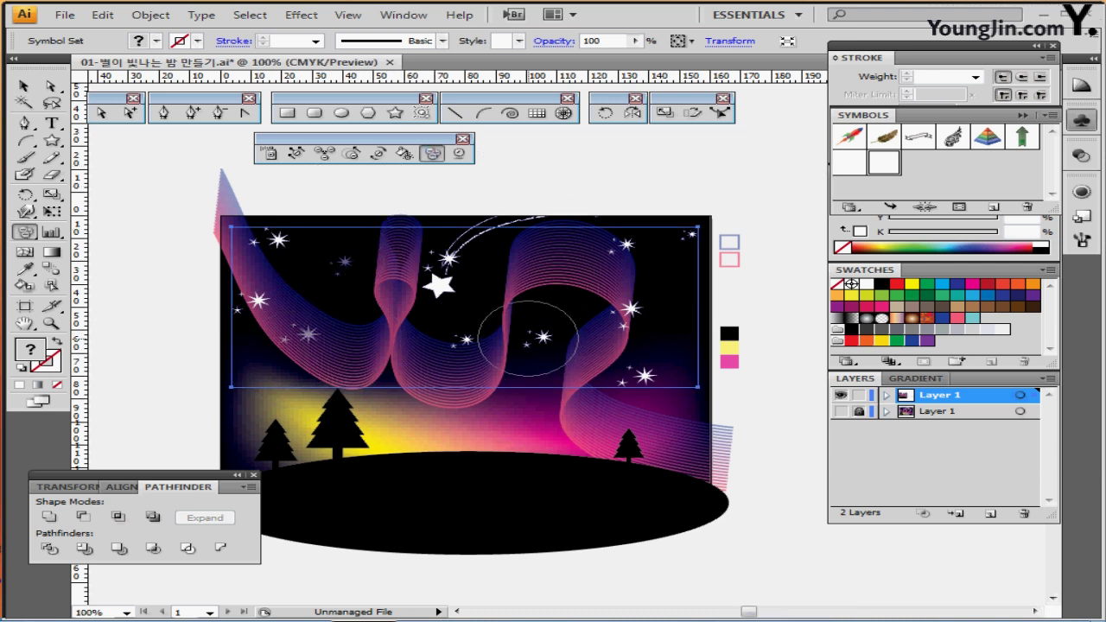
pyautogui.click(527, 337)
pyautogui.moveTo(650, 235); pyautogui.dragTo(679, 234)
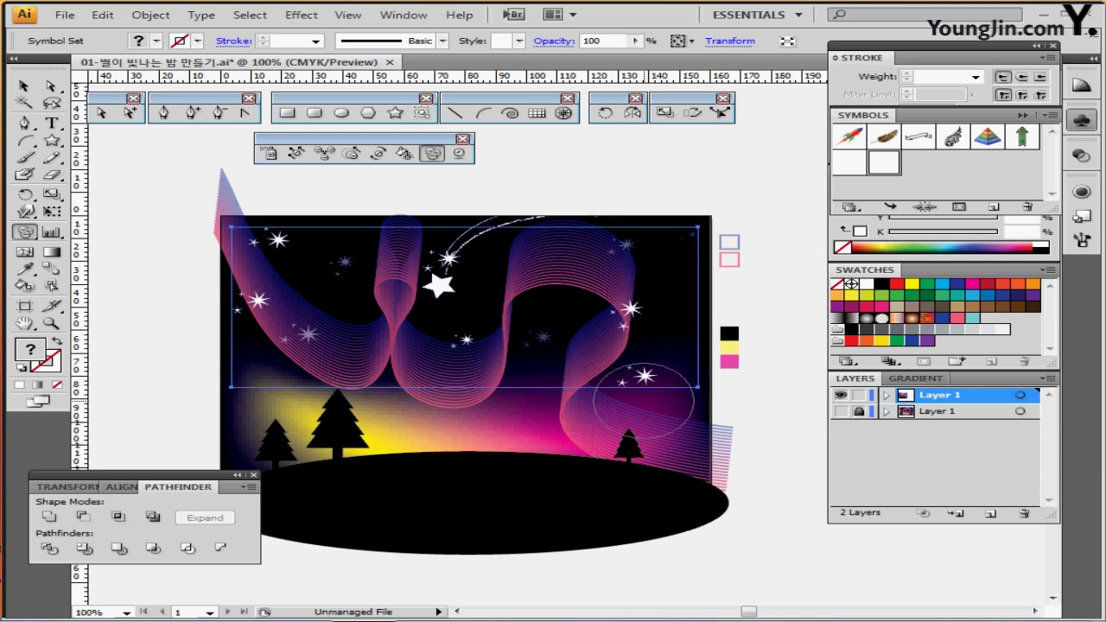
# - Delete the sprayed star symbol set from the sky
pyautogui.press('ctrl')
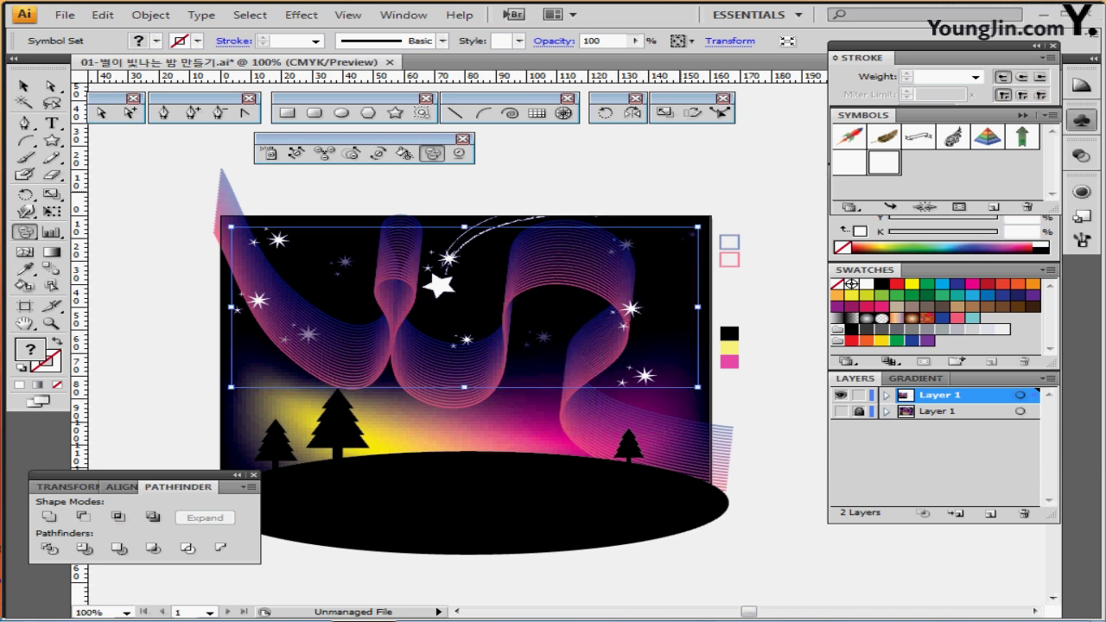
pyautogui.keyDown('ctrl'); pyautogui.click(769, 195); pyautogui.keyUp('ctrl')
pyautogui.keyDown('ctrl'); pyautogui.click(699, 232); pyautogui.keyUp('ctrl')
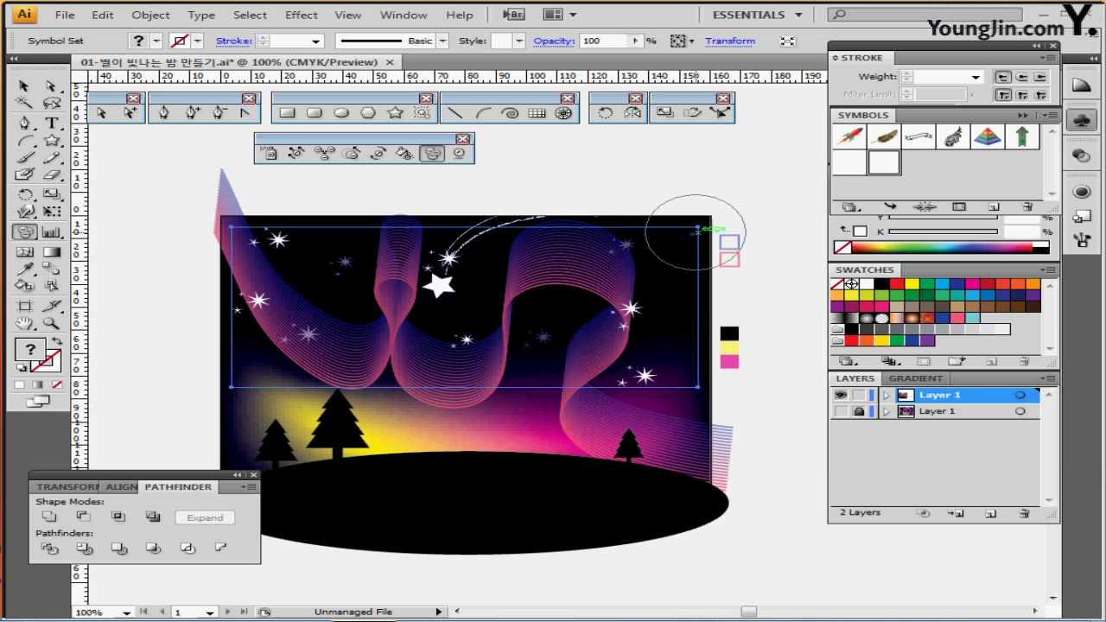
pyautogui.press('Delete')
# - Show the finished reference layer instead of the working layer, and copy the star symbol set from inside its group
pyautogui.click(841, 411)
pyautogui.click(859, 411)
pyautogui.click(940, 412)
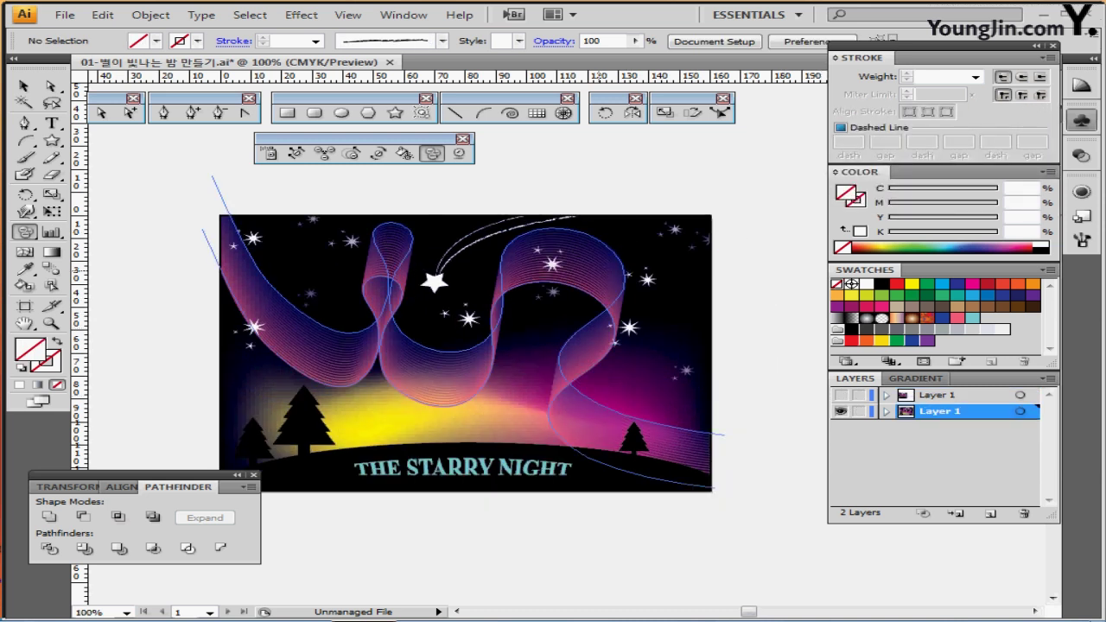
pyautogui.hotkey('ctrl', 'a')
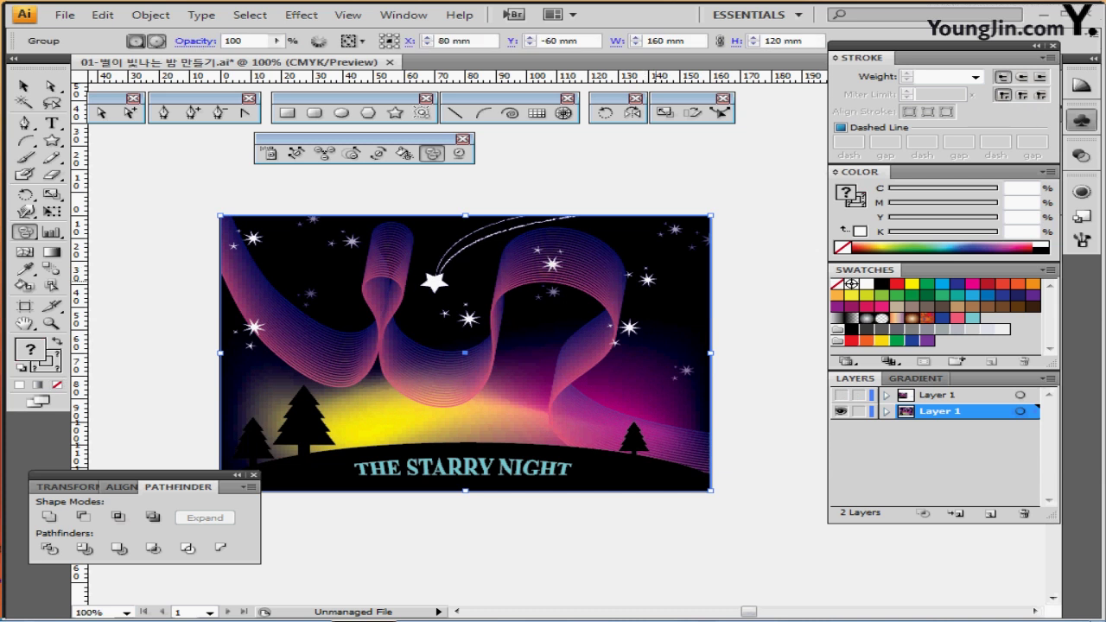
pyautogui.keyDown('ctrl'); pyautogui.doubleClick(647, 279); pyautogui.keyUp('ctrl')
pyautogui.keyDown('ctrl'); pyautogui.doubleClick(647, 280); pyautogui.keyUp('ctrl')
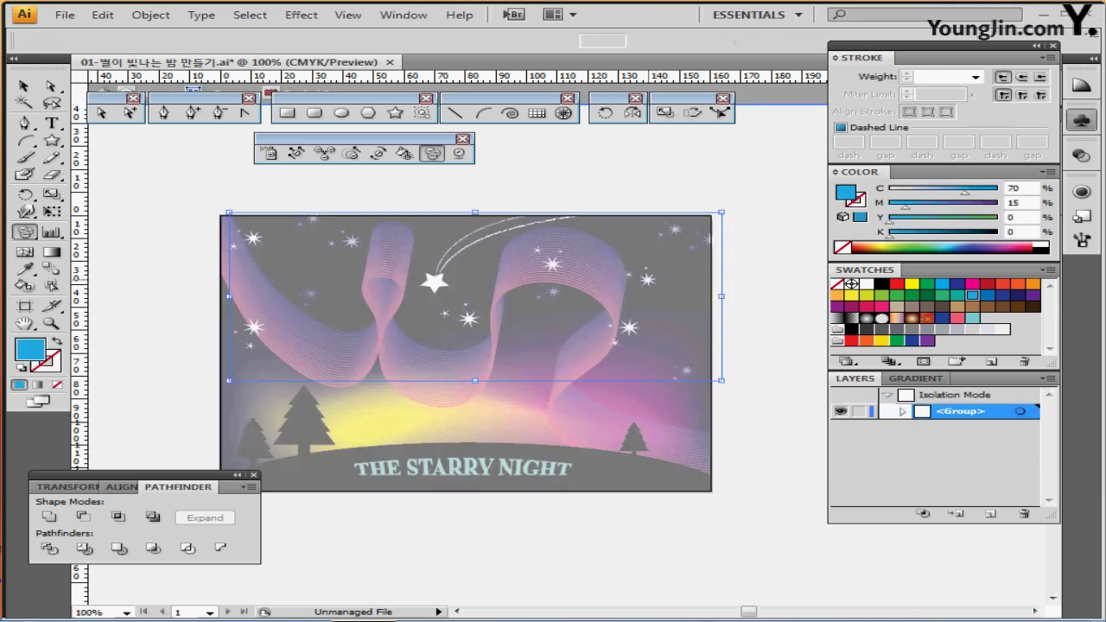
pyautogui.hotkey('ctrl', 'a')
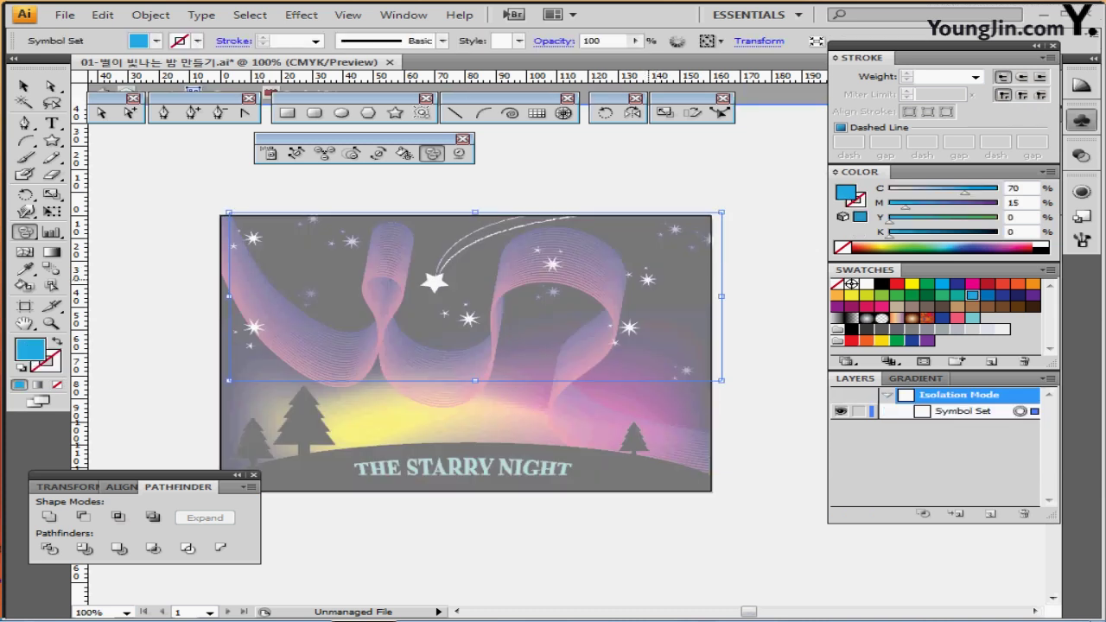
pyautogui.keyDown('ctrl'); pyautogui.doubleClick(788, 400); pyautogui.keyUp('ctrl')
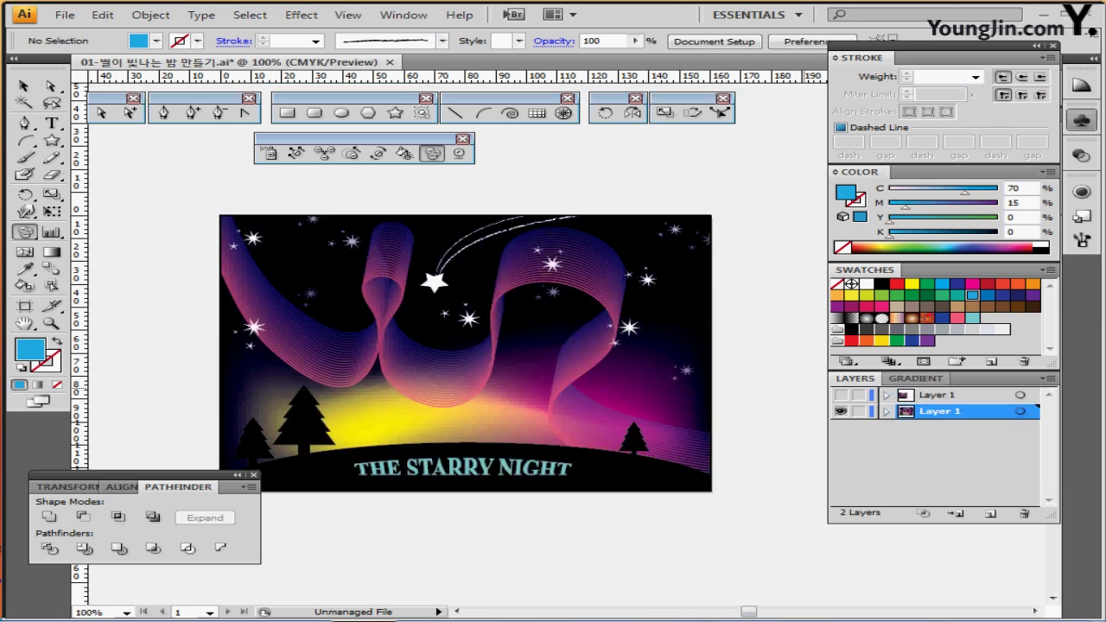
# - Return to the working layer, paste the copied star symbol set in the same position over the sky, and deselect it
pyautogui.hotkey('ctrl', 'y')
pyautogui.hotkey('ctrl', 'y')
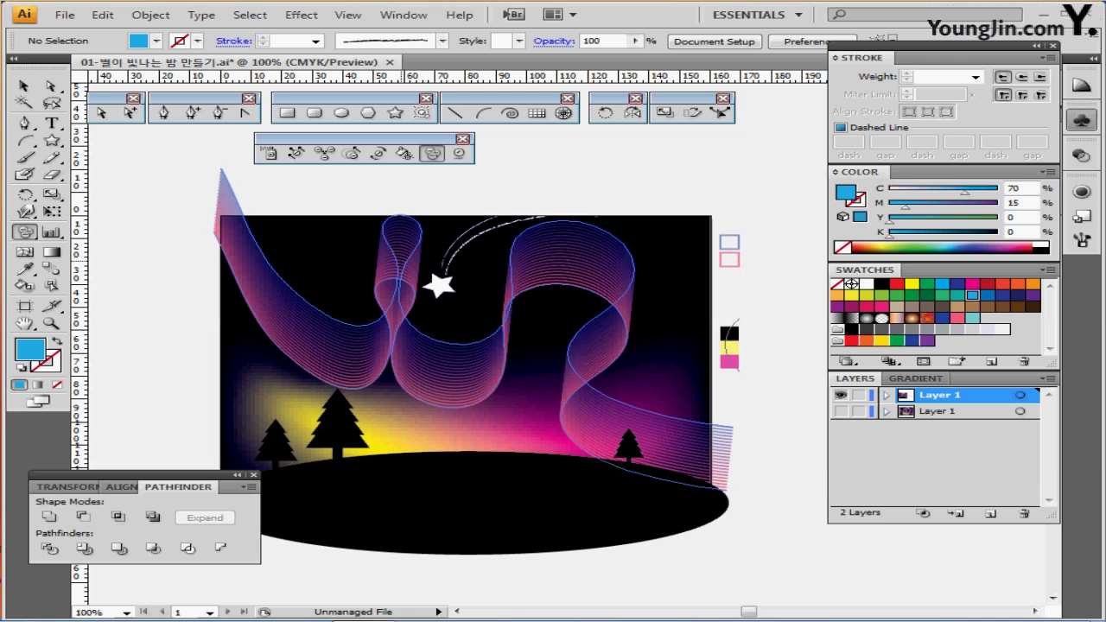
pyautogui.keyDown('ctrl'); pyautogui.click(553, 264); pyautogui.keyUp('ctrl')
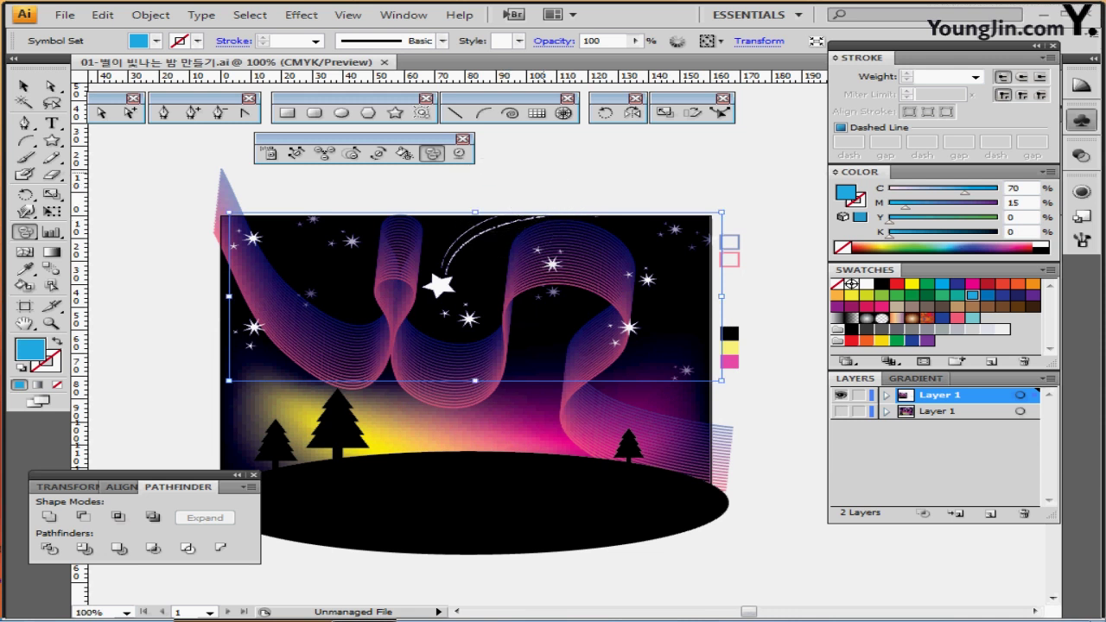
pyautogui.hotkey('ctrl', 'shift', 'a')
# - Move the turquoise title THE STARRY NIGHT from beside the artboard onto the middle of the black ground, and raise it about 3 mm
pyautogui.moveTo(477, 301); pyautogui.dragTo(467, 263)
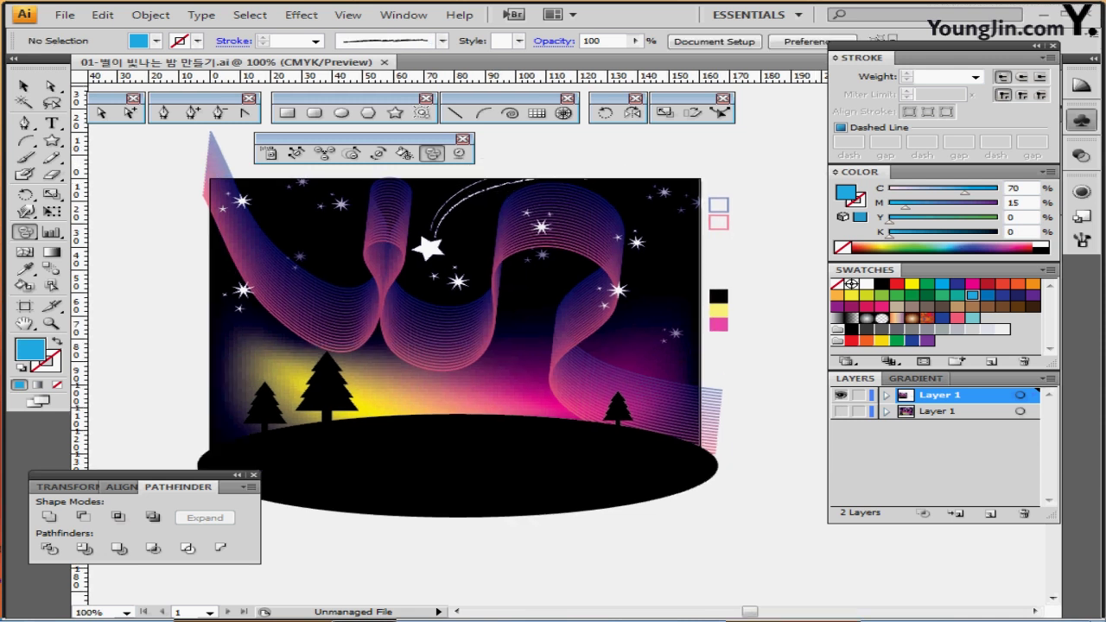
pyautogui.scroll(-1, 717, 279)
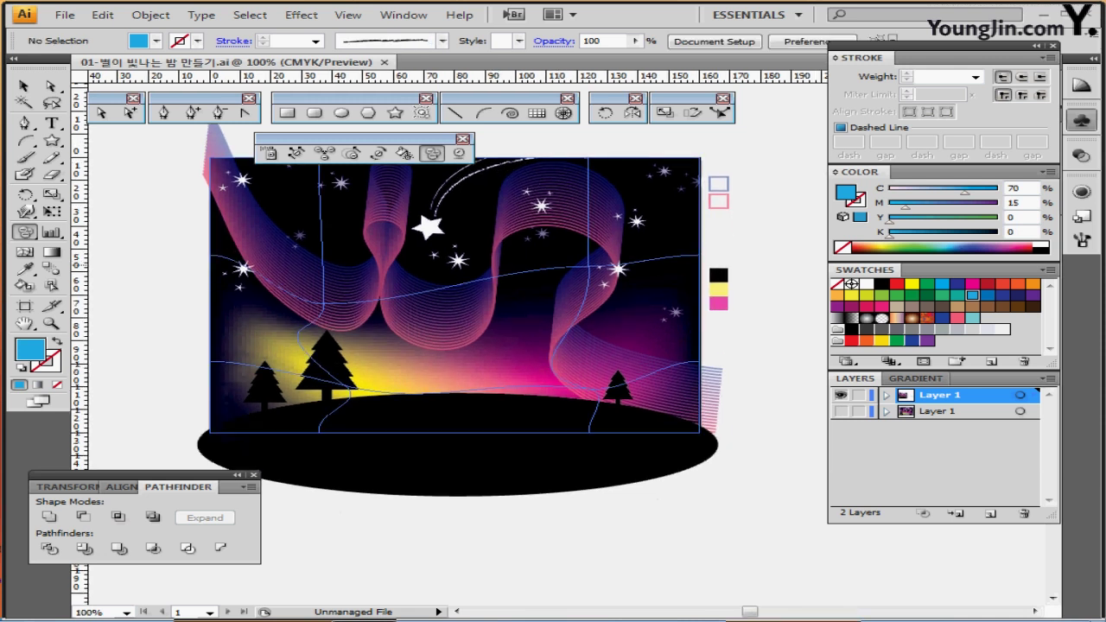
pyautogui.moveTo(560, 282); pyautogui.dragTo(549, 259)
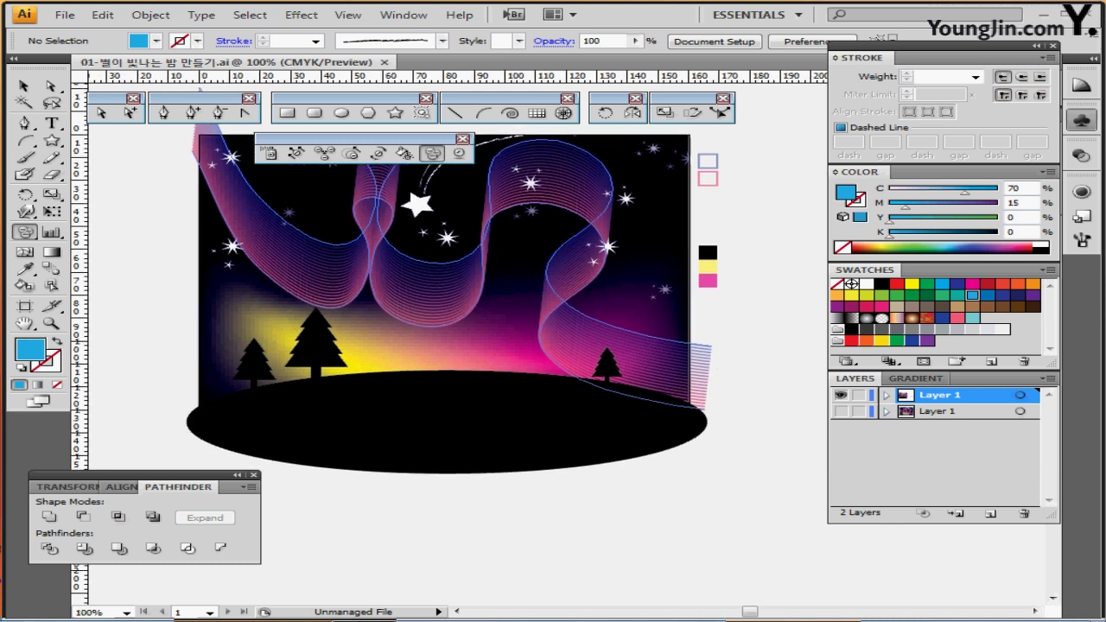
pyautogui.moveTo(661, 334); pyautogui.dragTo(553, 354)
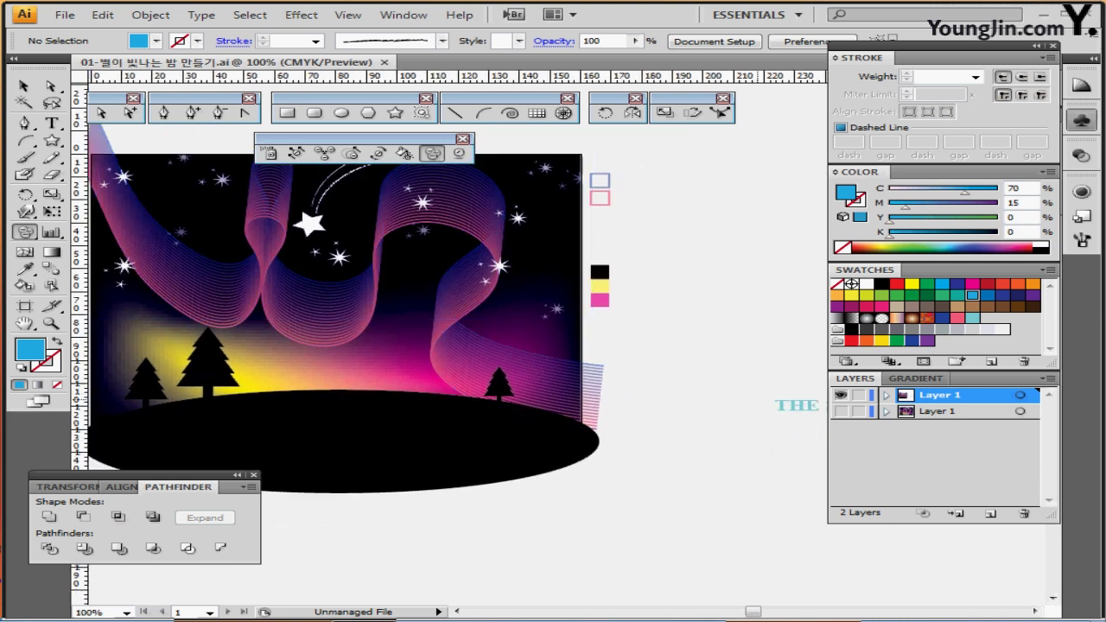
pyautogui.click(796, 406)
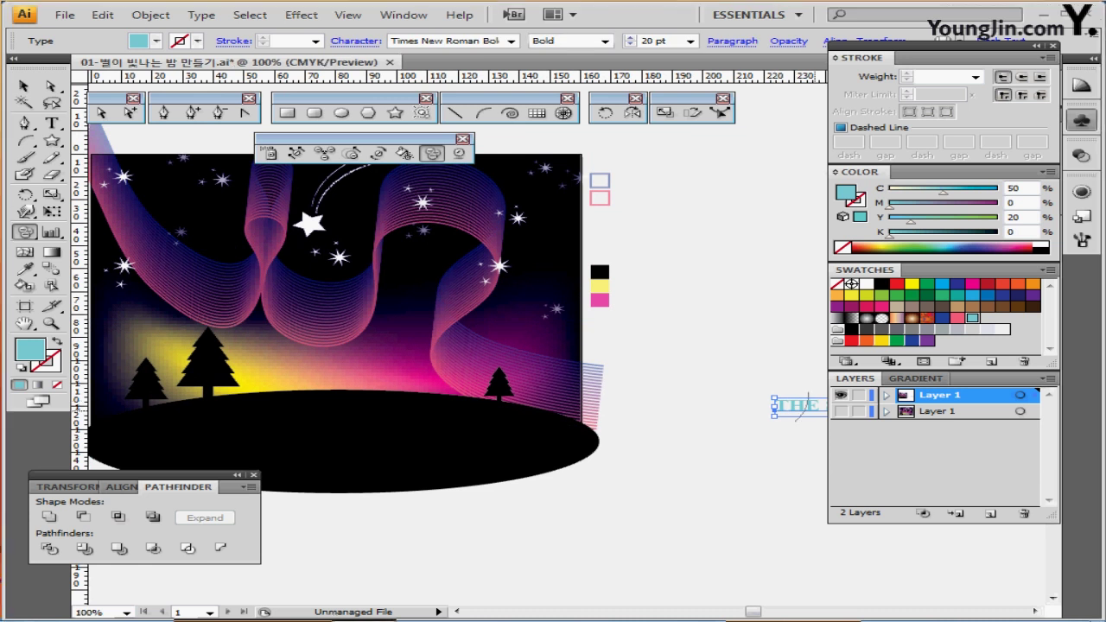
pyautogui.moveTo(796, 406); pyautogui.dragTo(294, 438)
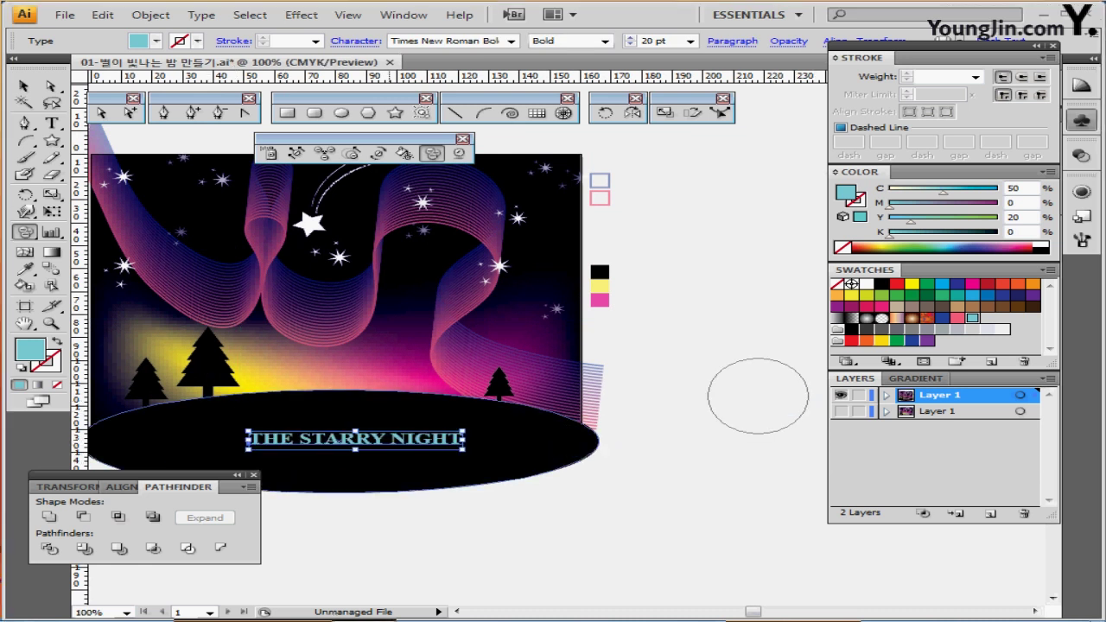
pyautogui.hotkey('ctrl', '+')
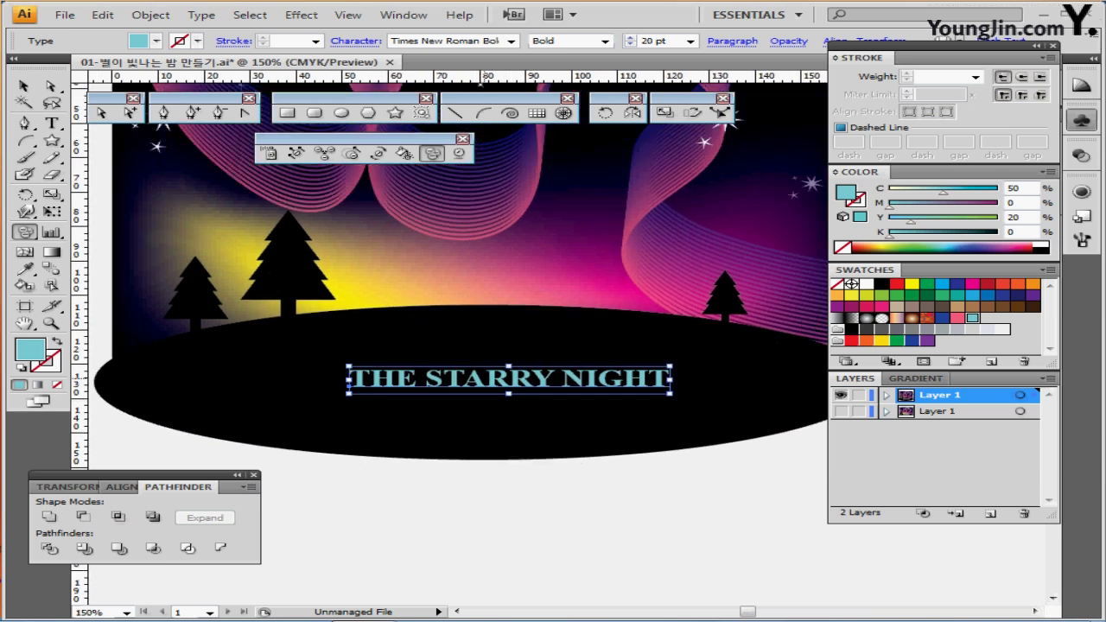
pyautogui.moveTo(485, 384); pyautogui.dragTo(485, 363)
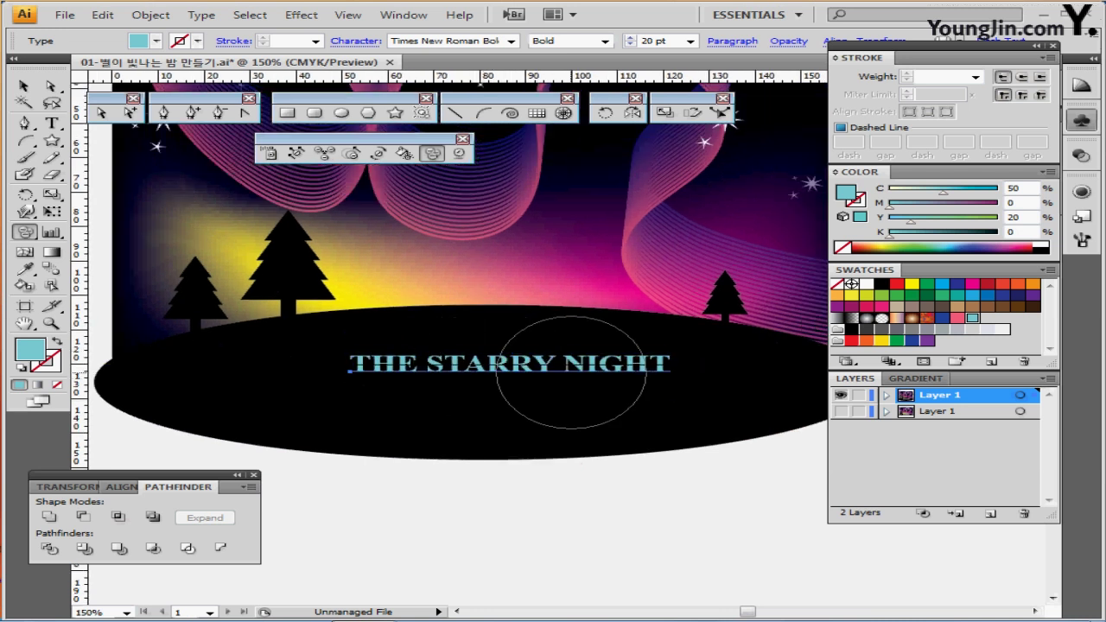
# - Apply a Shell Upper envelope warp with a 10% horizontal bend to the title THE STARRY NIGHT
pyautogui.click(150, 15)
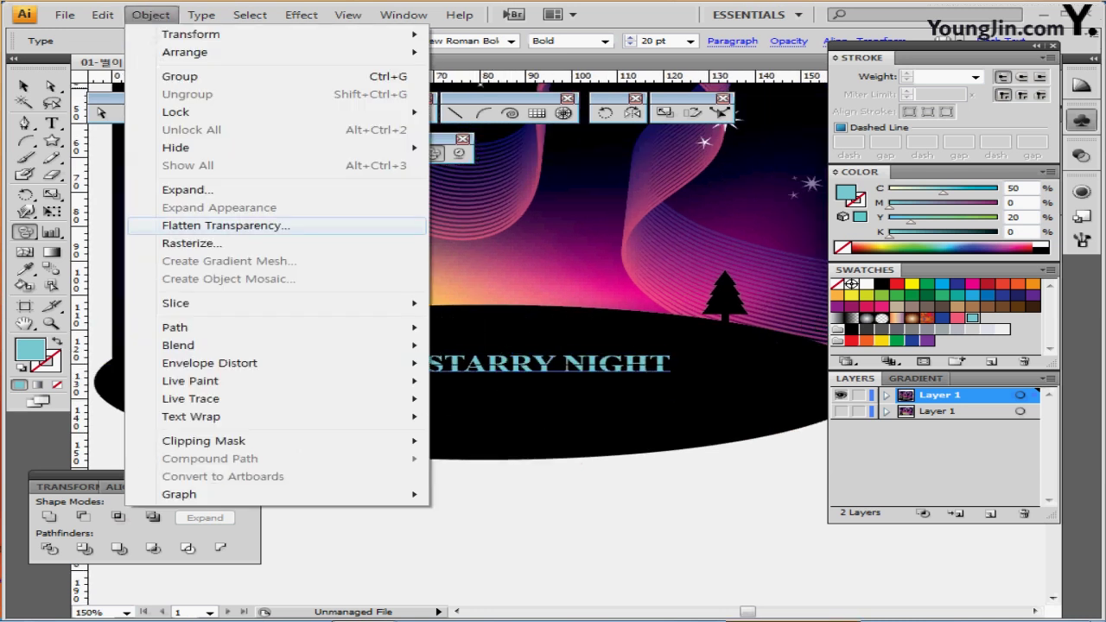
pyautogui.moveTo(210, 363)
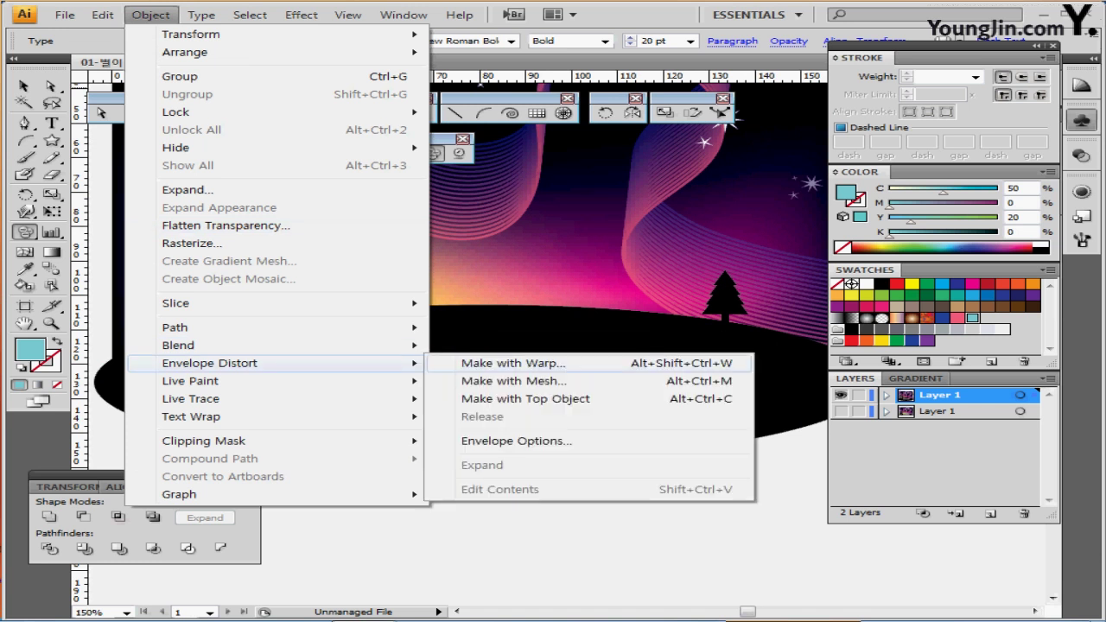
pyautogui.click(518, 363)
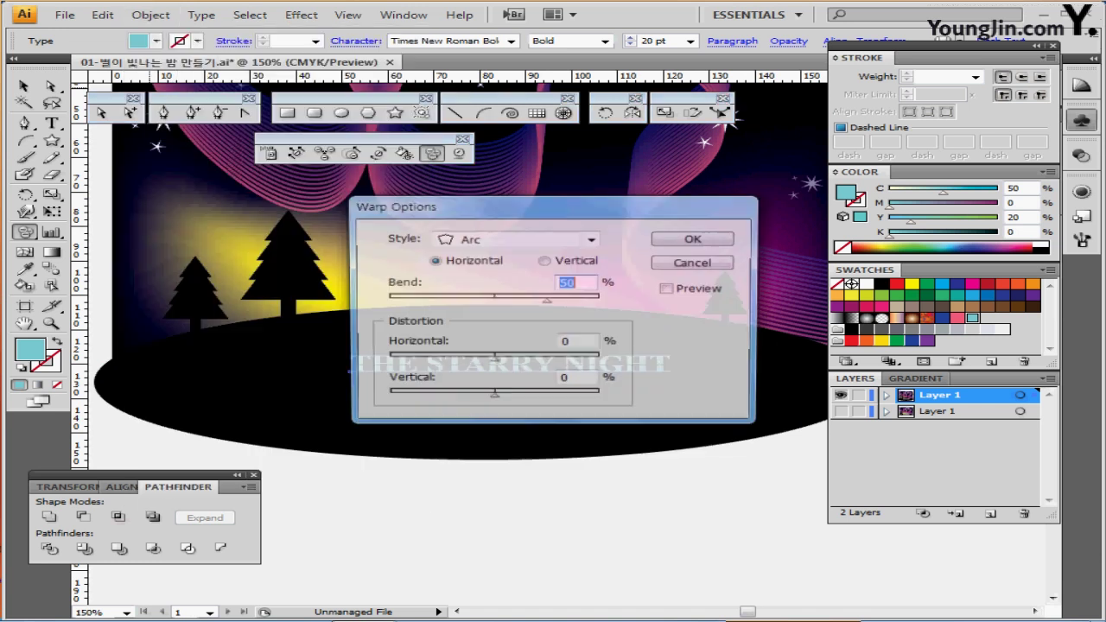
pyautogui.moveTo(501, 206); pyautogui.dragTo(294, 108)
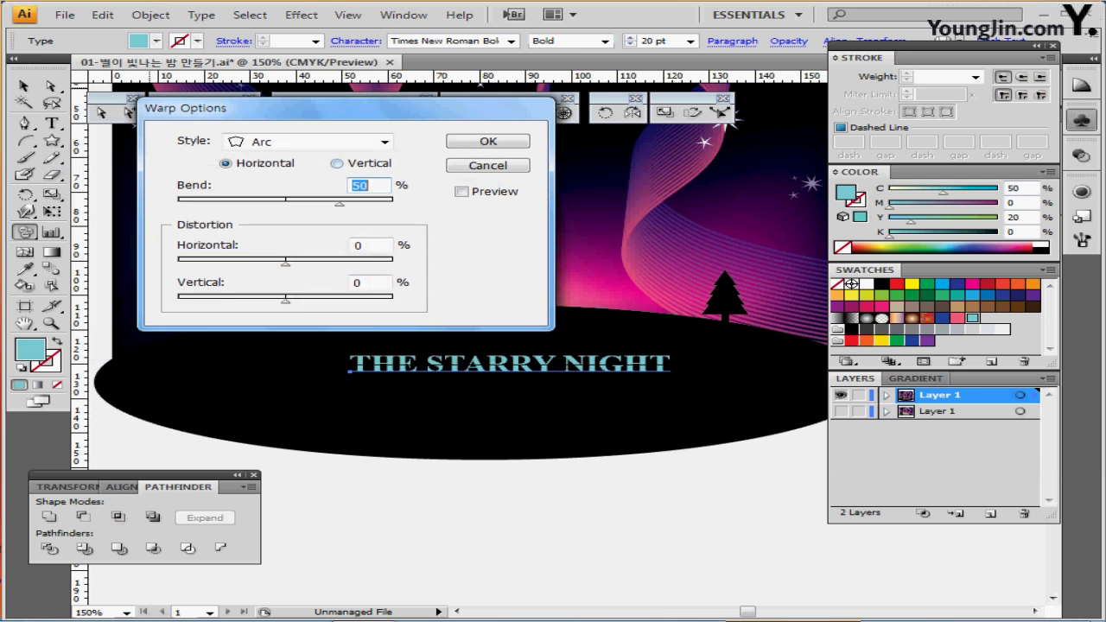
pyautogui.click(384, 142)
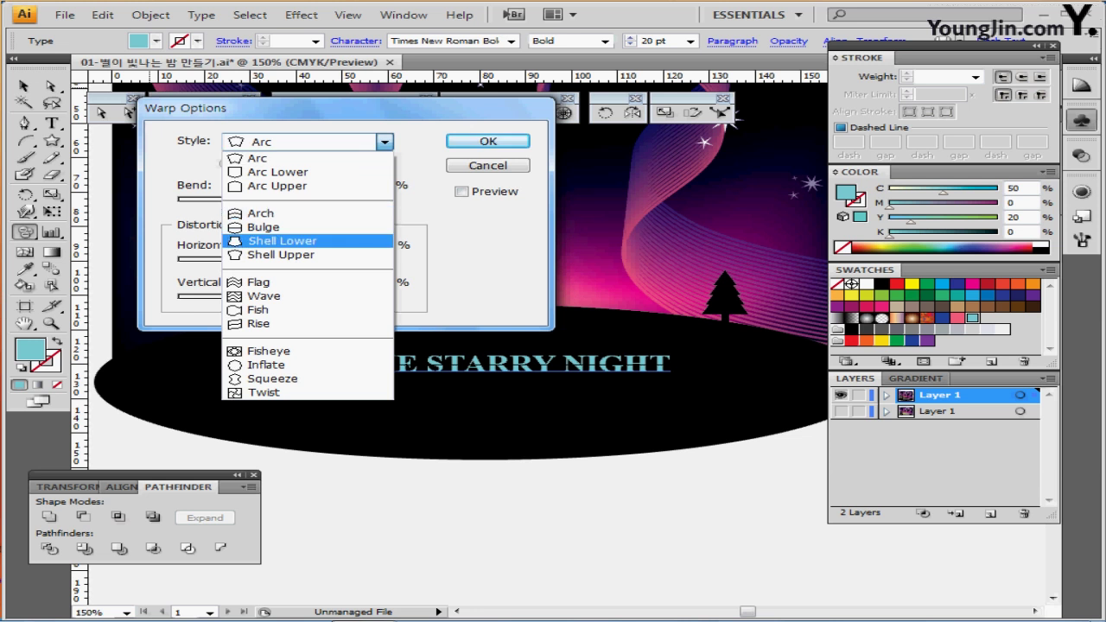
pyautogui.click(281, 255)
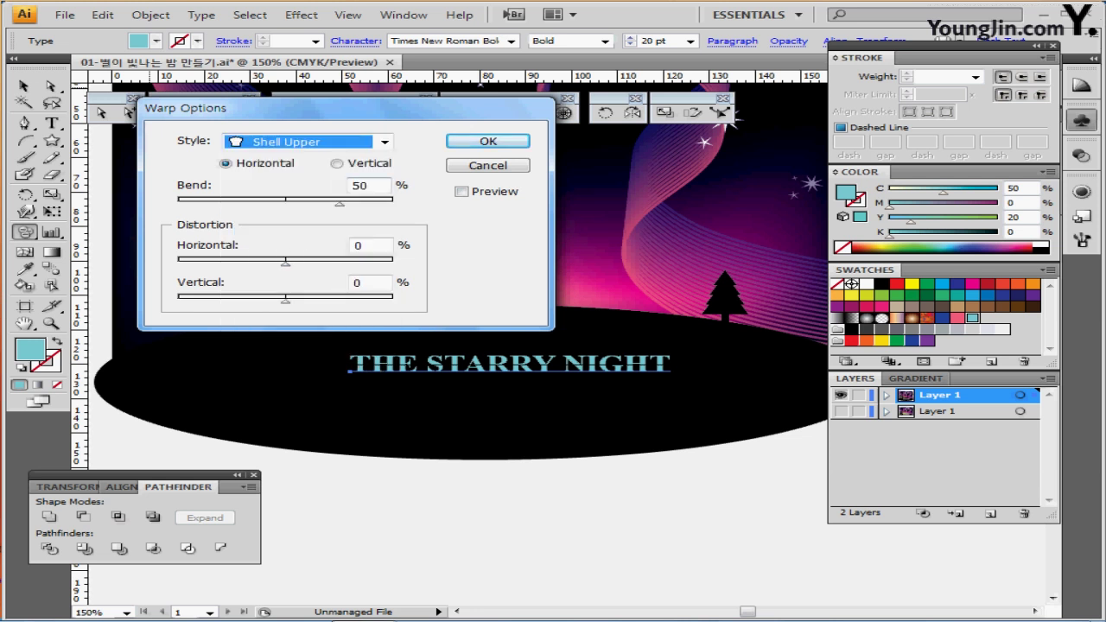
pyautogui.click(462, 192)
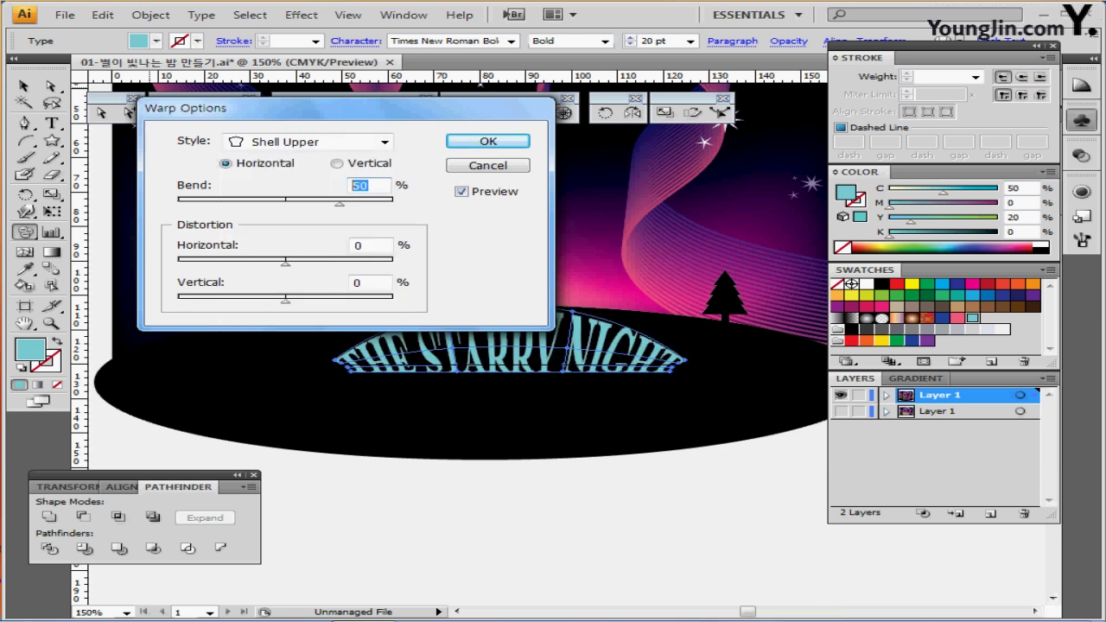
pyautogui.write('10')
pyautogui.press('Return')
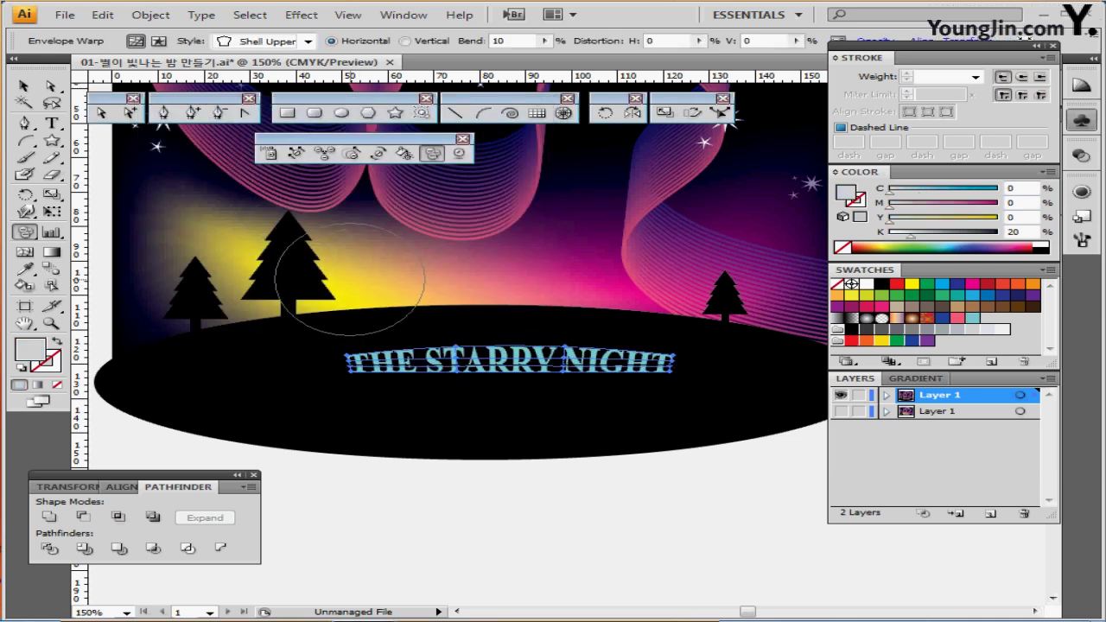
# - Show the artwork as outlines, raise the warped title about 3 mm, and deselect it
pyautogui.moveTo(590, 313); pyautogui.dragTo(472, 381)
pyautogui.hotkey('ctrl', 'y')
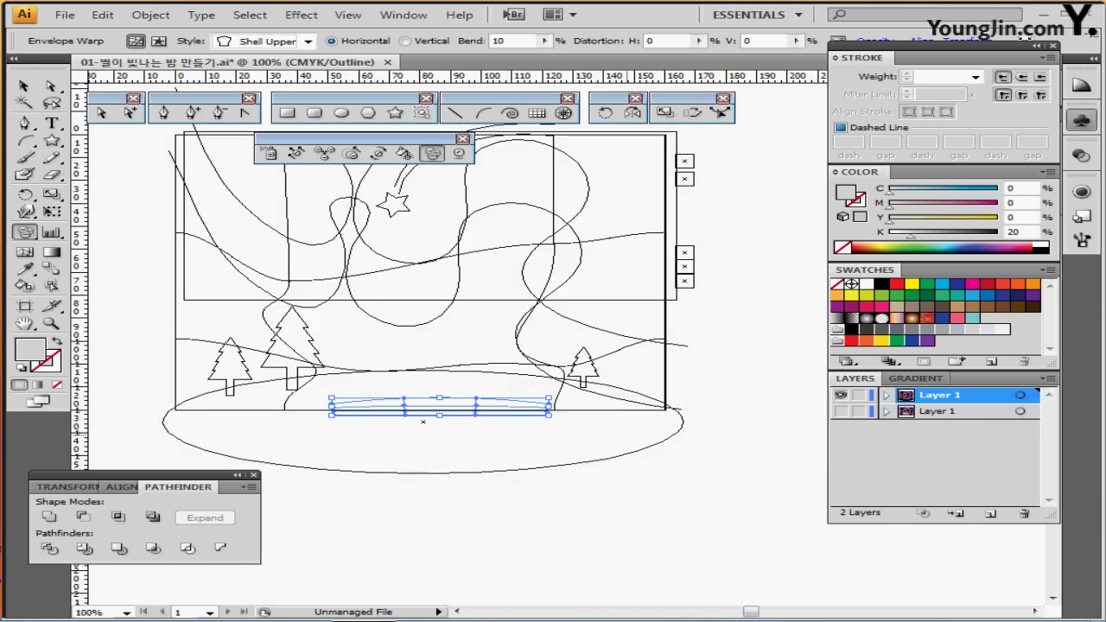
pyautogui.press('Up')
pyautogui.press('Up')
pyautogui.press('Up')
pyautogui.press('Up')
pyautogui.press('Up')
pyautogui.press('Up')
pyautogui.press('Up')
pyautogui.press('Up')
pyautogui.press('Up')
pyautogui.press('Up')
pyautogui.press('Up')
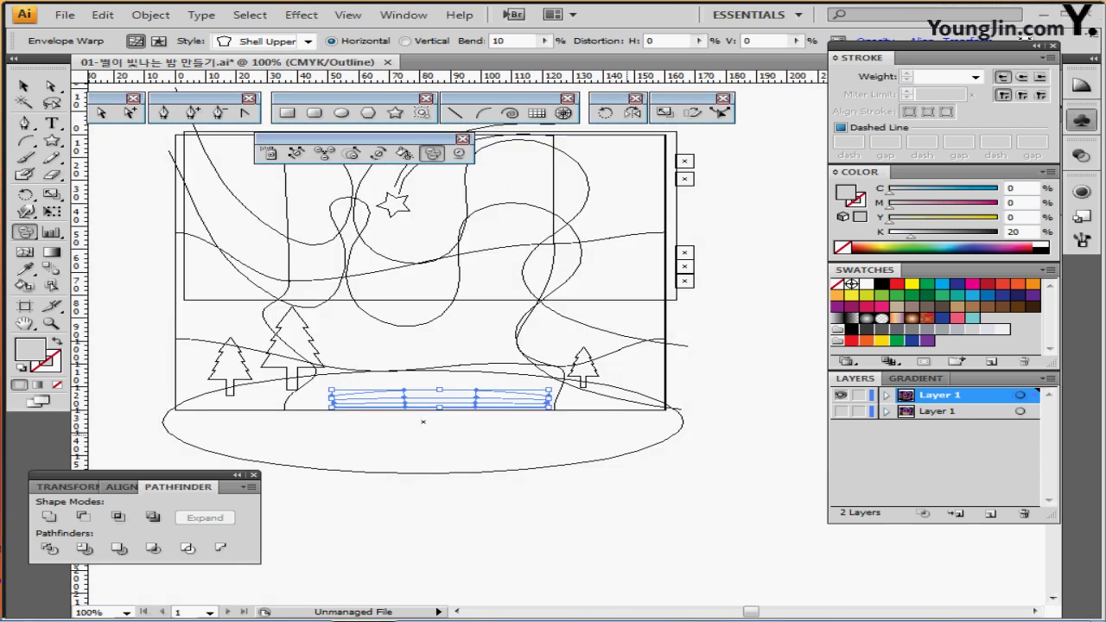
pyautogui.hotkey('ctrl', 'shift', 'a')
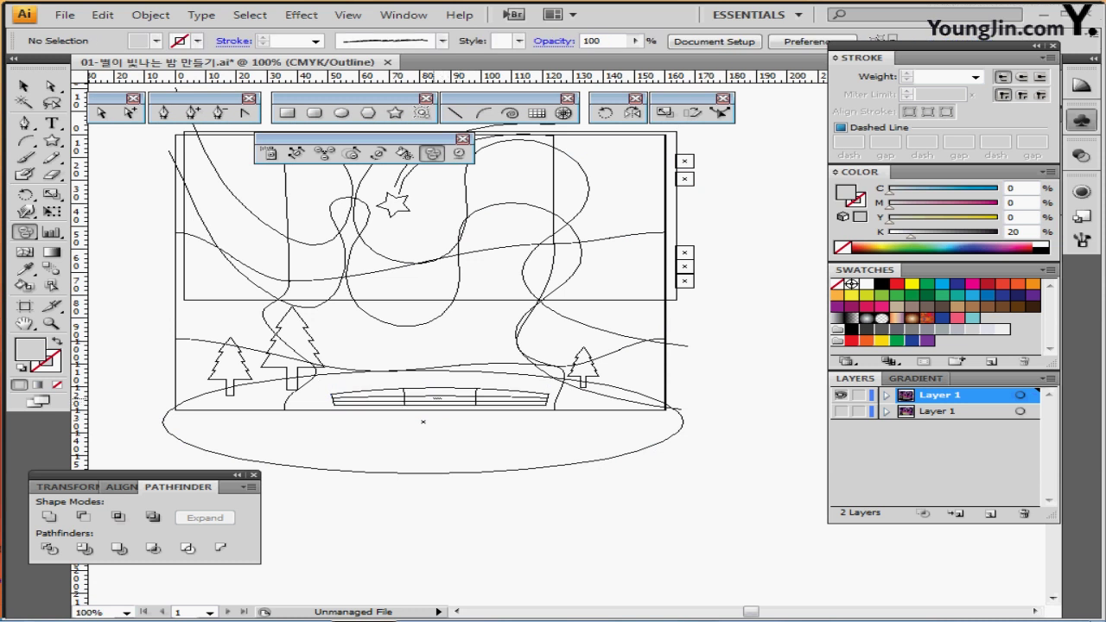
# - Shift the warped title about 5 mm left and 3 mm up on the ground, deselect it, and return to colour preview
pyautogui.moveTo(424, 395); pyautogui.dragTo(404, 389)
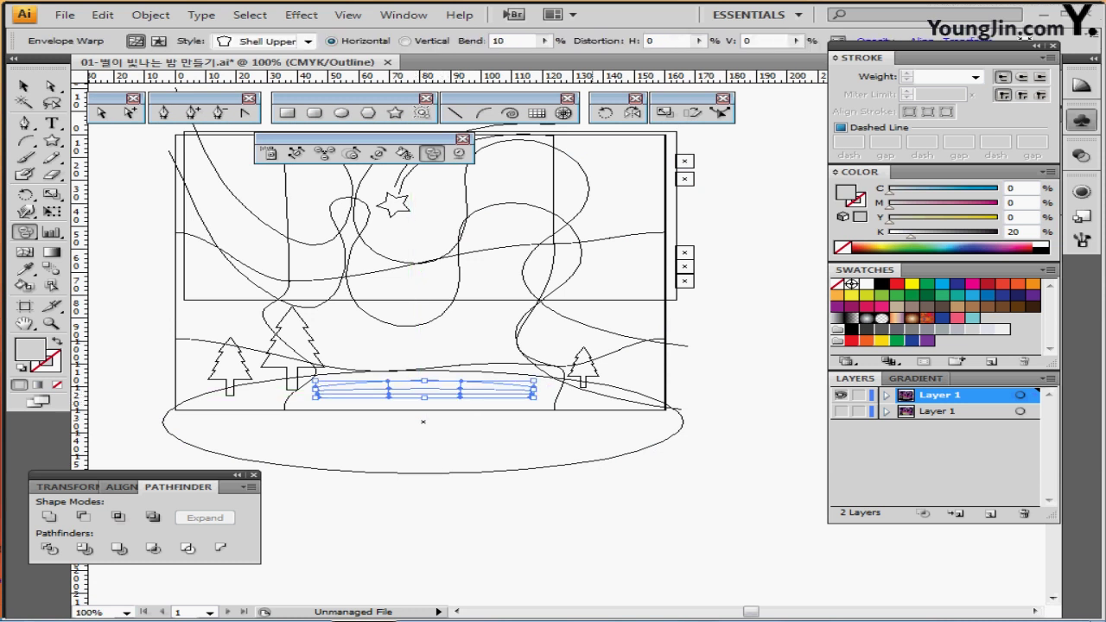
pyautogui.hotkey('ctrl', 'shift', 'a')
pyautogui.hotkey('ctrl', 'y')
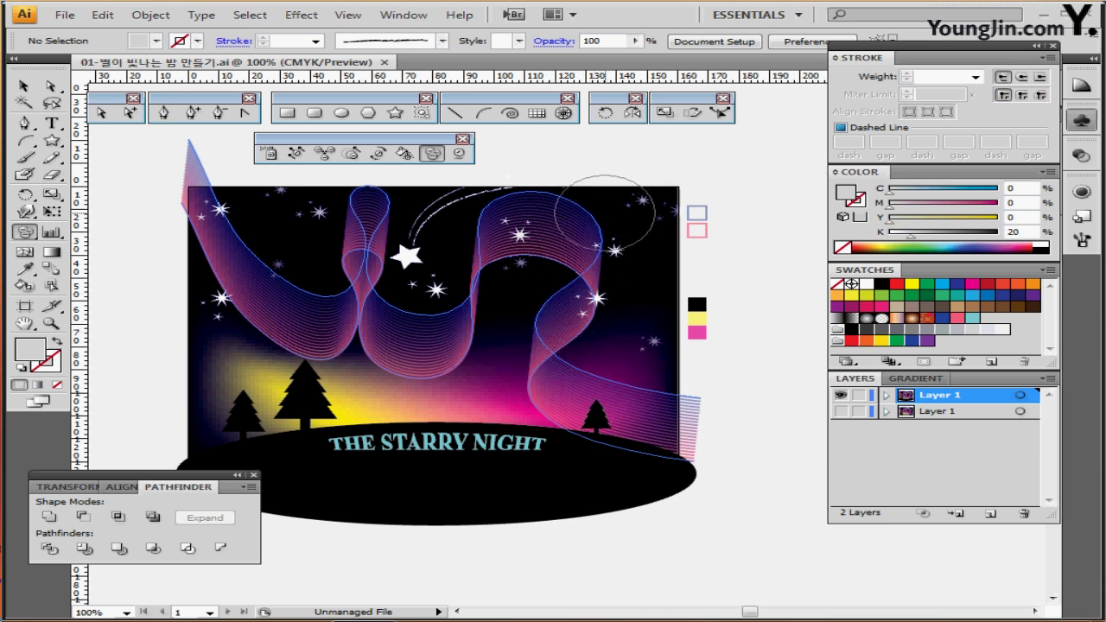
# - Draw a yellow 160 x 120 mm rectangle from the artboard's upper-left corner, covering the whole artboard
pyautogui.hotkey('ctrl', 'shift', 'a')
pyautogui.press('m')
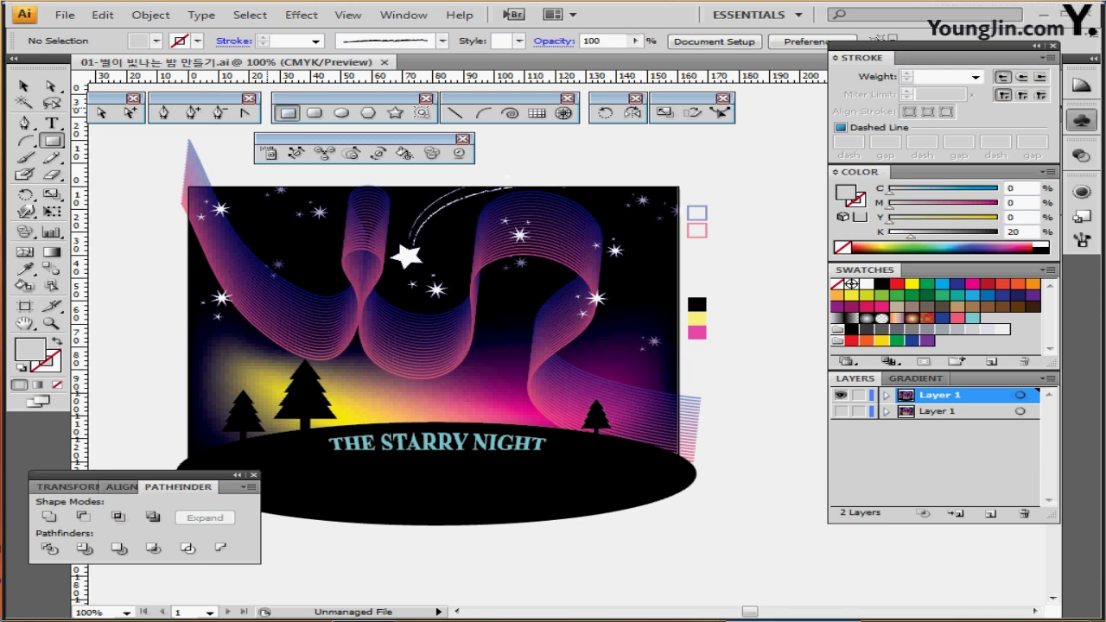
pyautogui.click(912, 284)
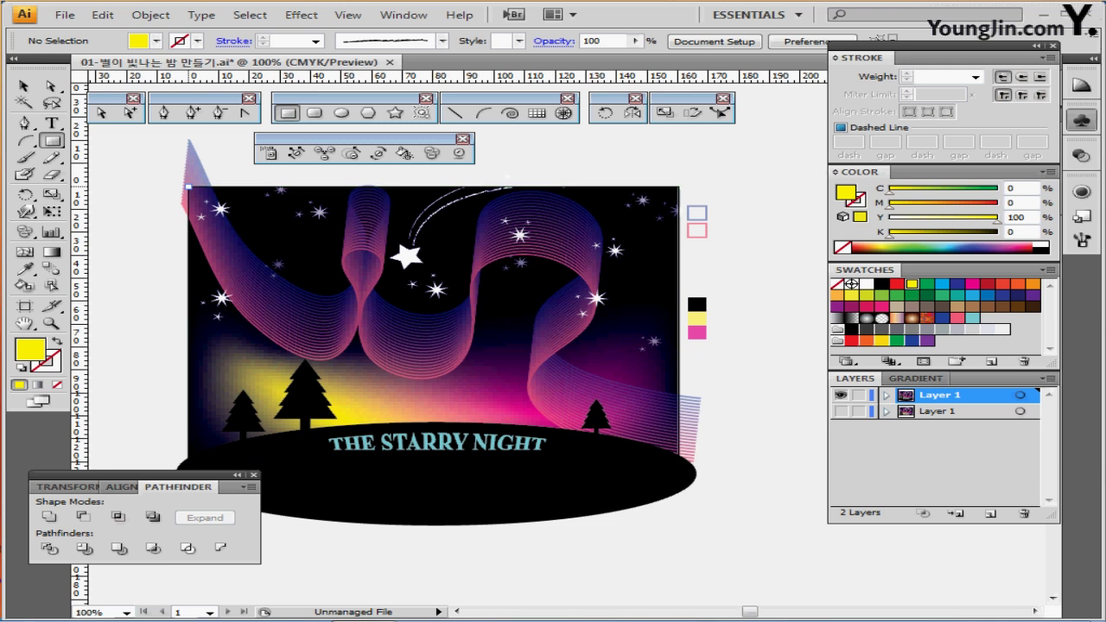
pyautogui.click(188, 186)
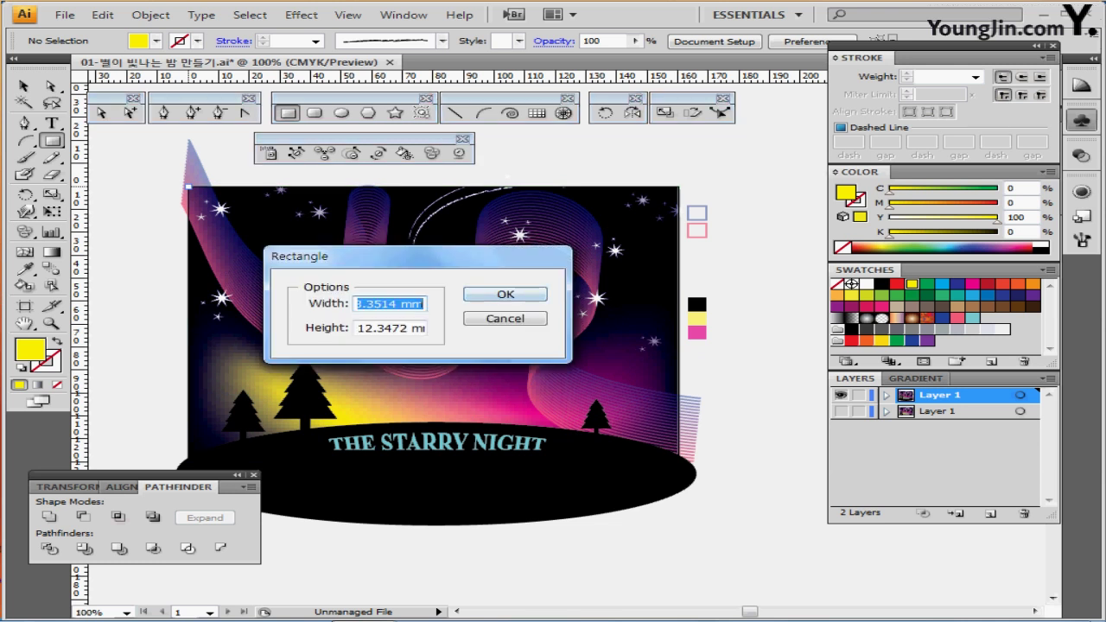
pyautogui.write('160')
pyautogui.press('Tab')
pyautogui.write('120')
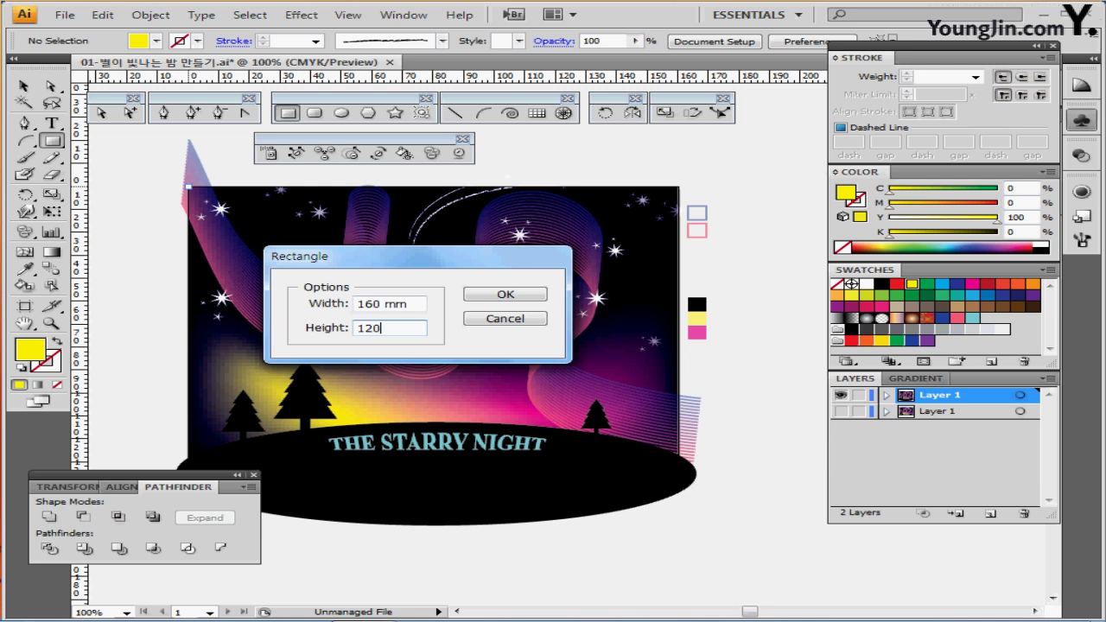
pyautogui.press('Return')
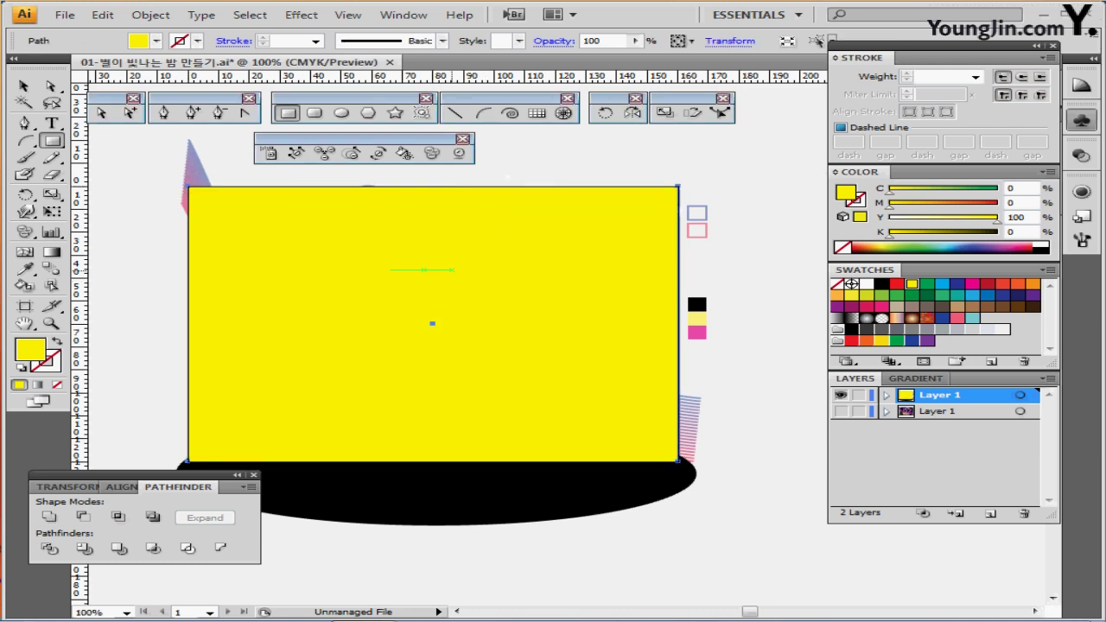
# - Select all the artwork, make a clipping mask with the yellow rectangle on top, and deselect
pyautogui.press('ctrl')
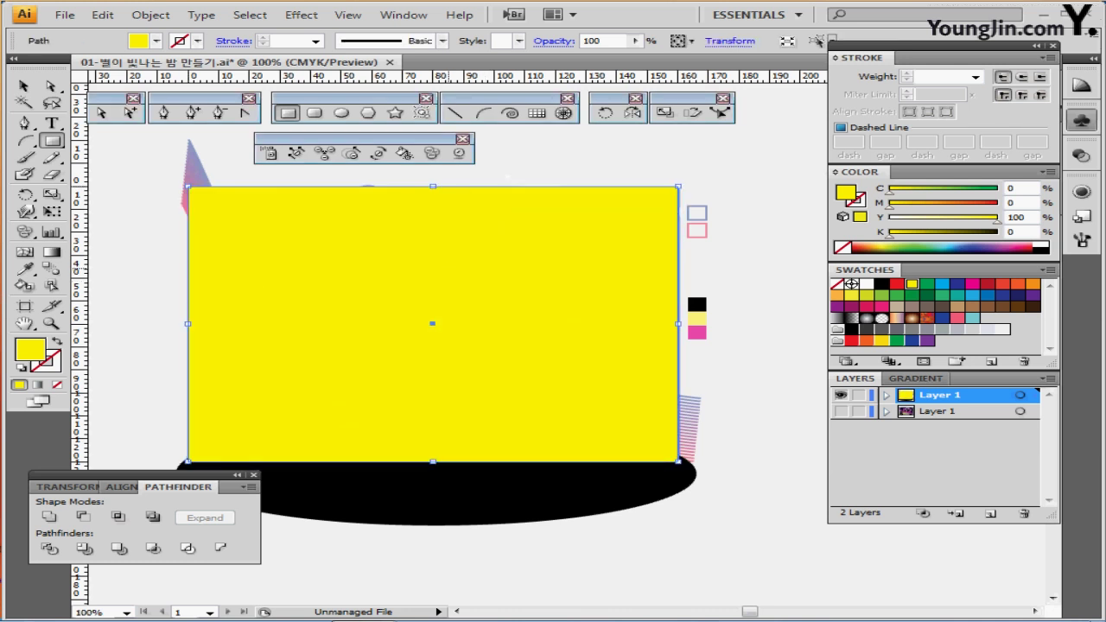
pyautogui.hotkey('ctrl', 'a')
pyautogui.rightClick(393, 242)
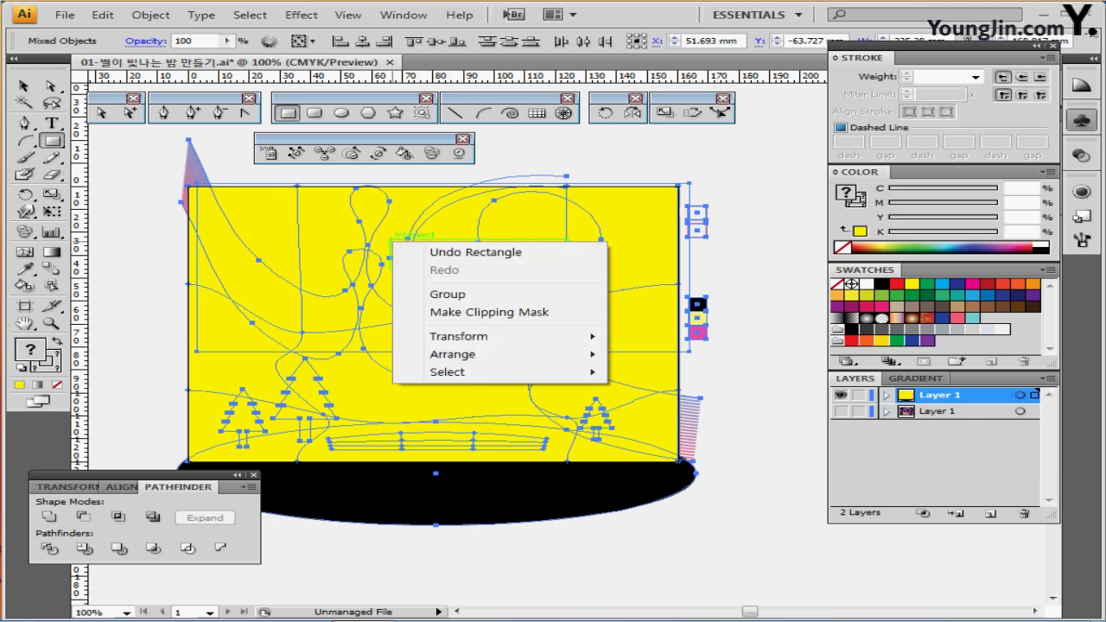
pyautogui.click(489, 312)
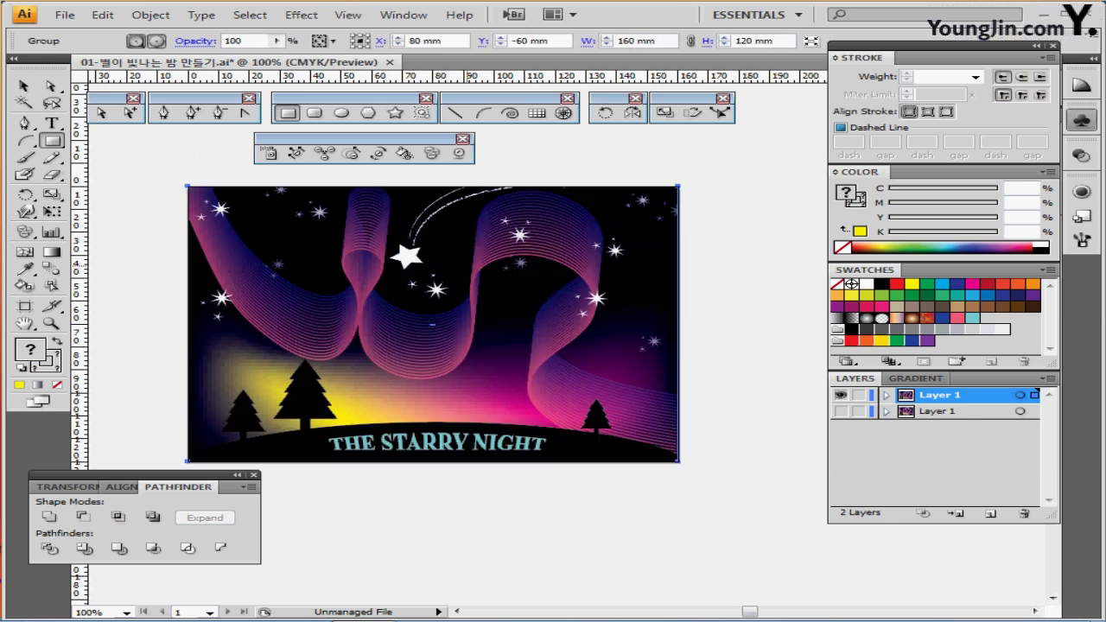
pyautogui.hotkey('ctrl', 'shift', 'a')
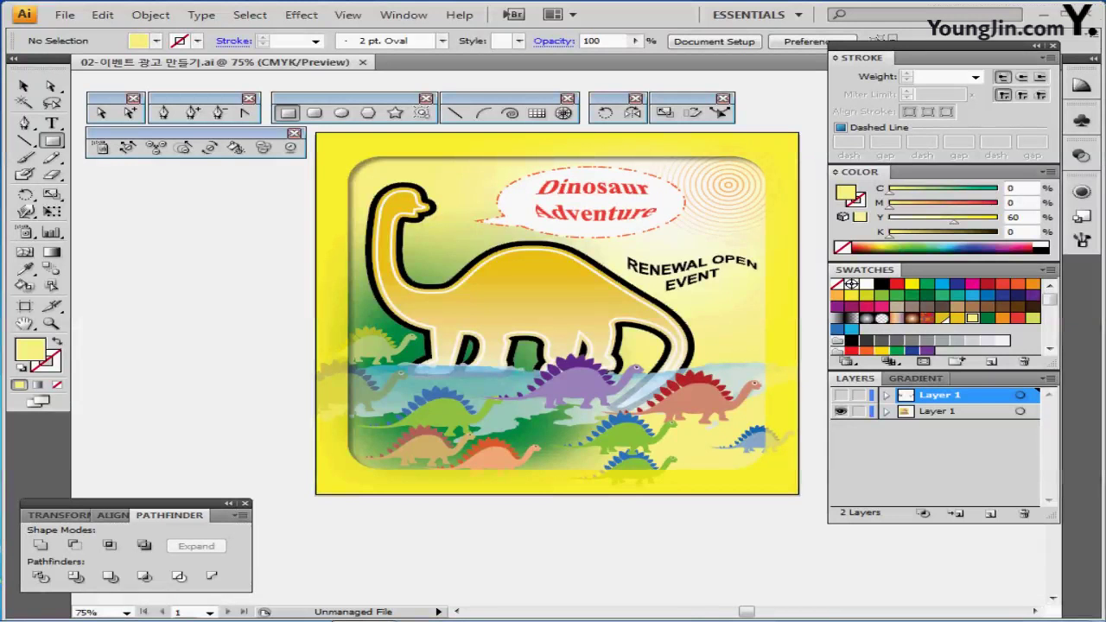
pyautogui.hotkey('ctrl', 'n')
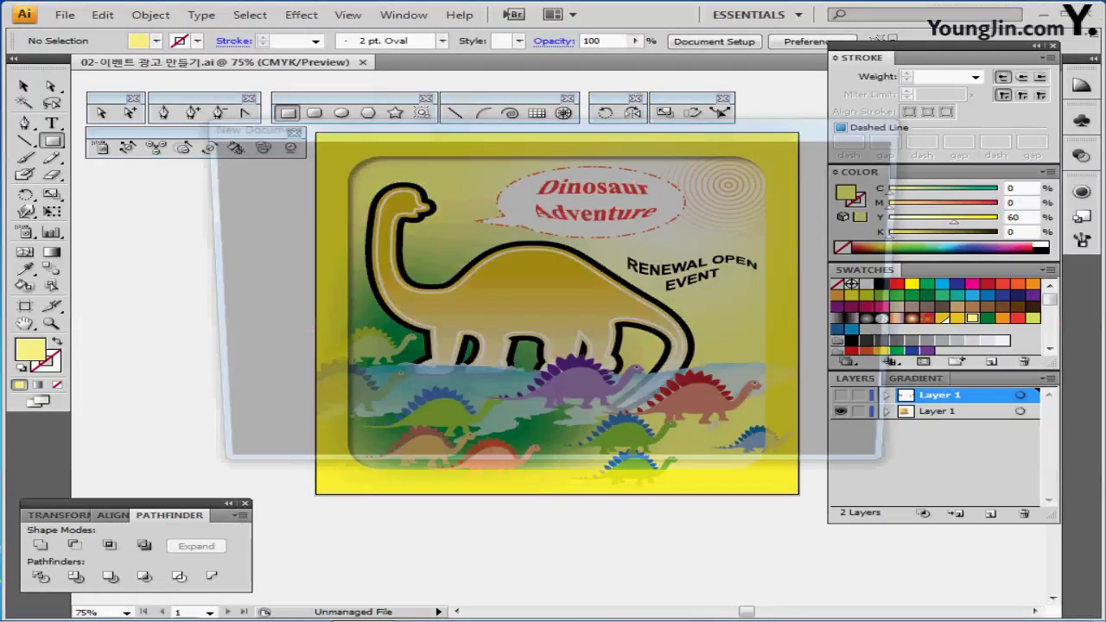
pyautogui.doubleClick(402, 284)
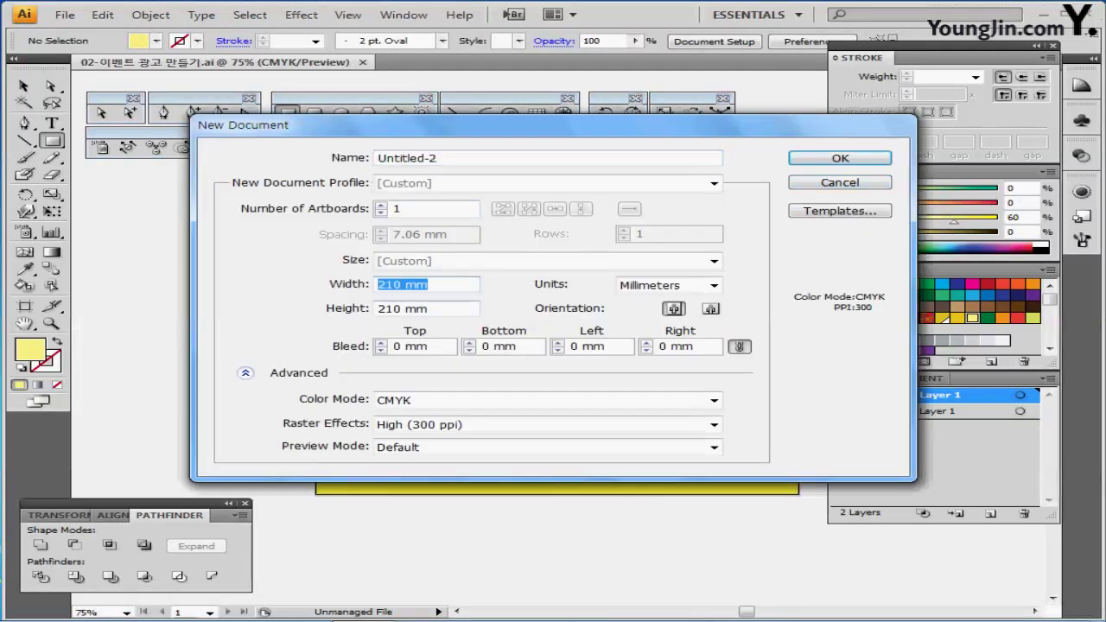
pyautogui.press('Tab')
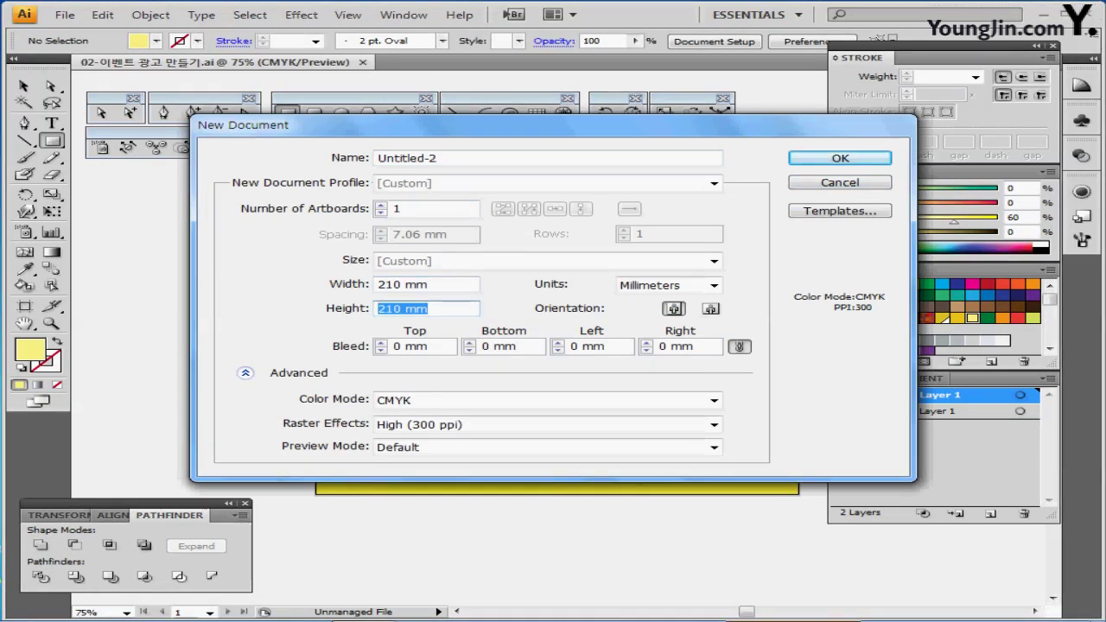
pyautogui.press('Escape')
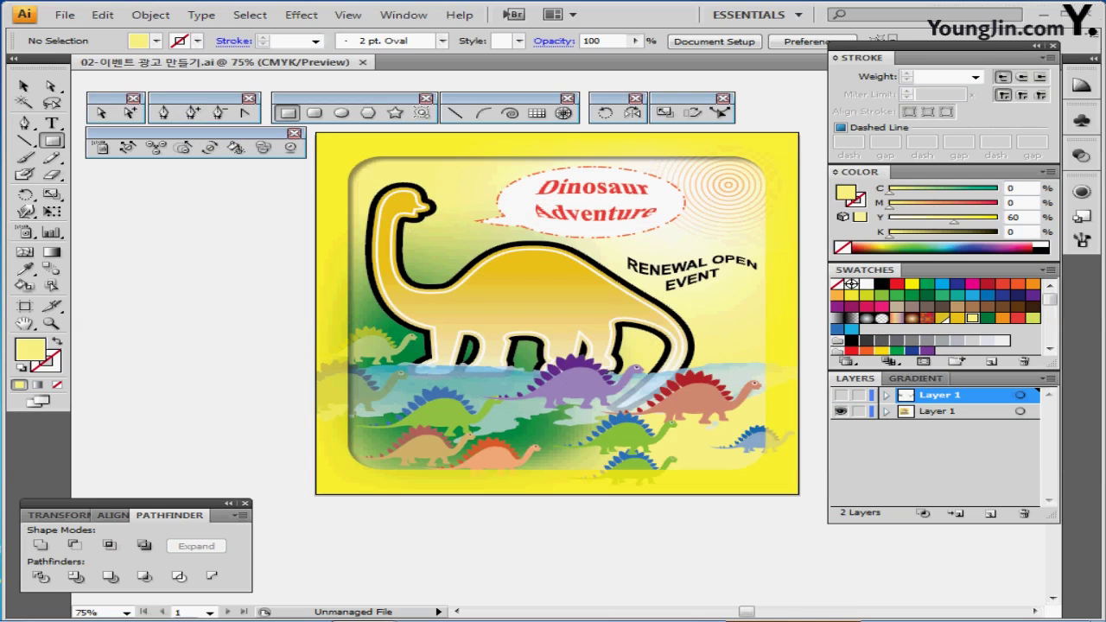
# - Show the rulers with their origin at the artboard's upper-left corner, and display the blank working layer instead of the finished dinosaur layer
pyautogui.hotkey('ctrl', 'r')
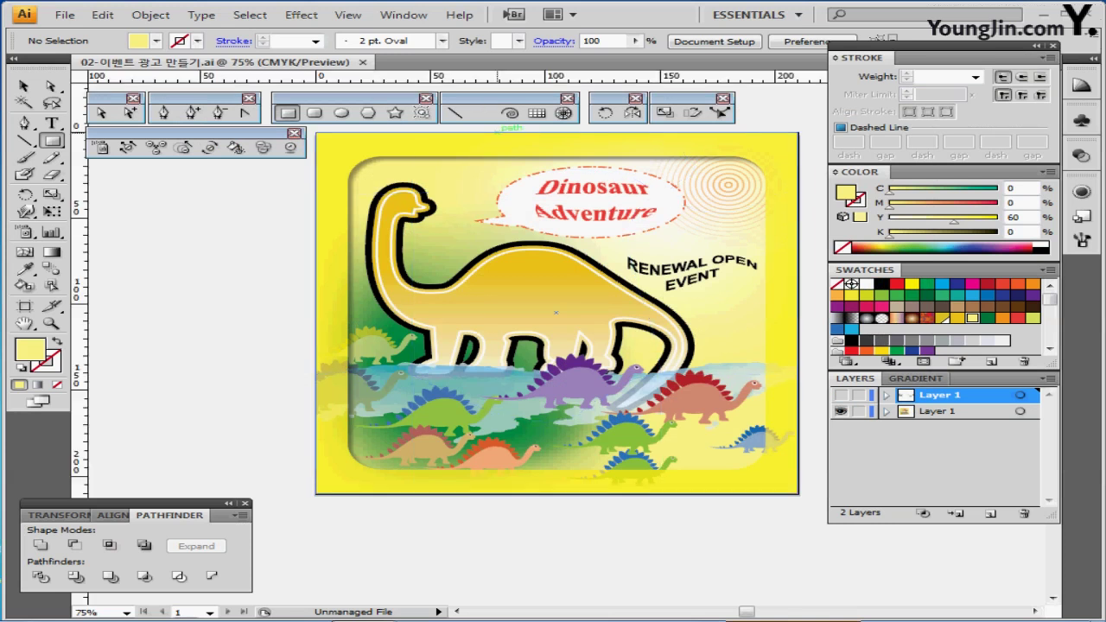
pyautogui.moveTo(553, 311); pyautogui.dragTo(551, 348)
pyautogui.click(841, 411)
pyautogui.click(841, 395)
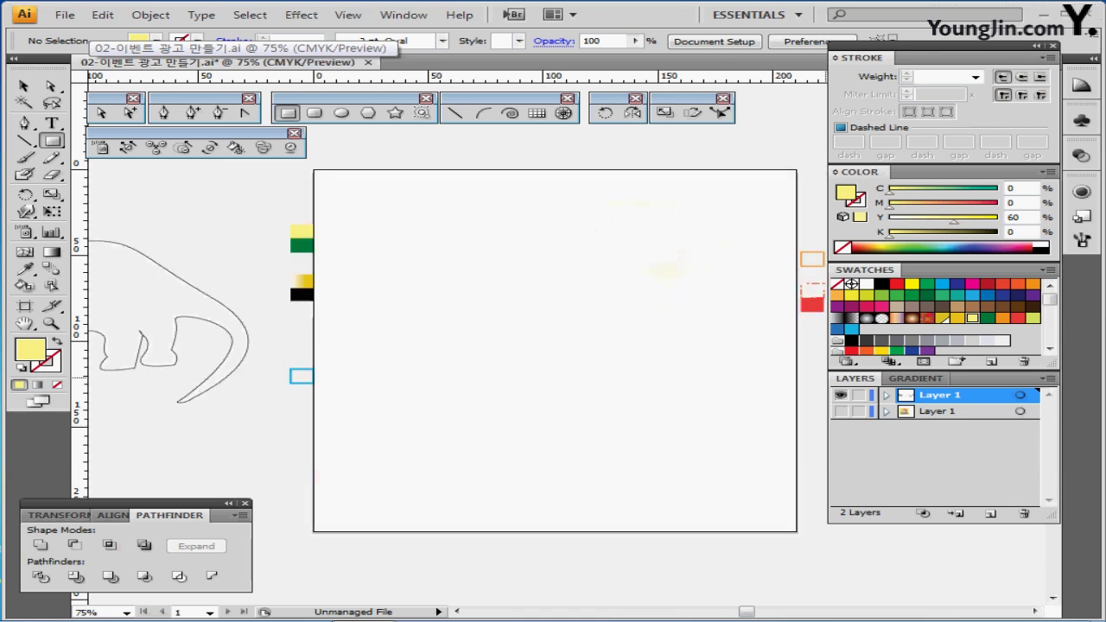
pyautogui.moveTo(80, 76); pyautogui.dragTo(314, 170)
pyautogui.moveTo(391, 317); pyautogui.dragTo(306, 317)
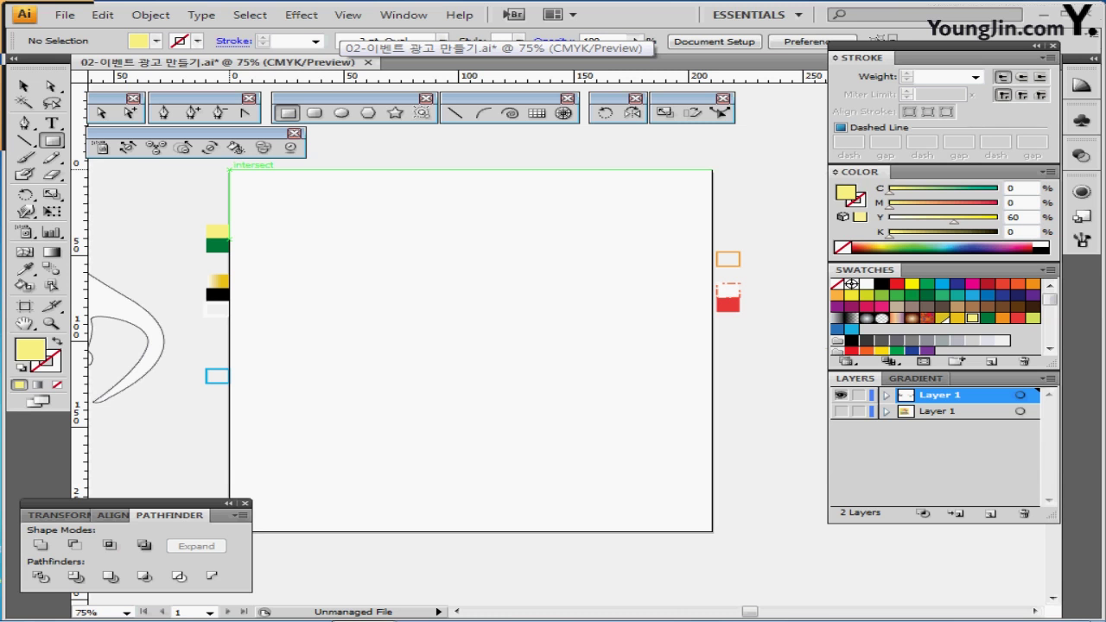
# - Draw a 210 x 210 mm rectangle in pale yellow (Y 60) from the artboard's upper-left corner
pyautogui.click(229, 170)
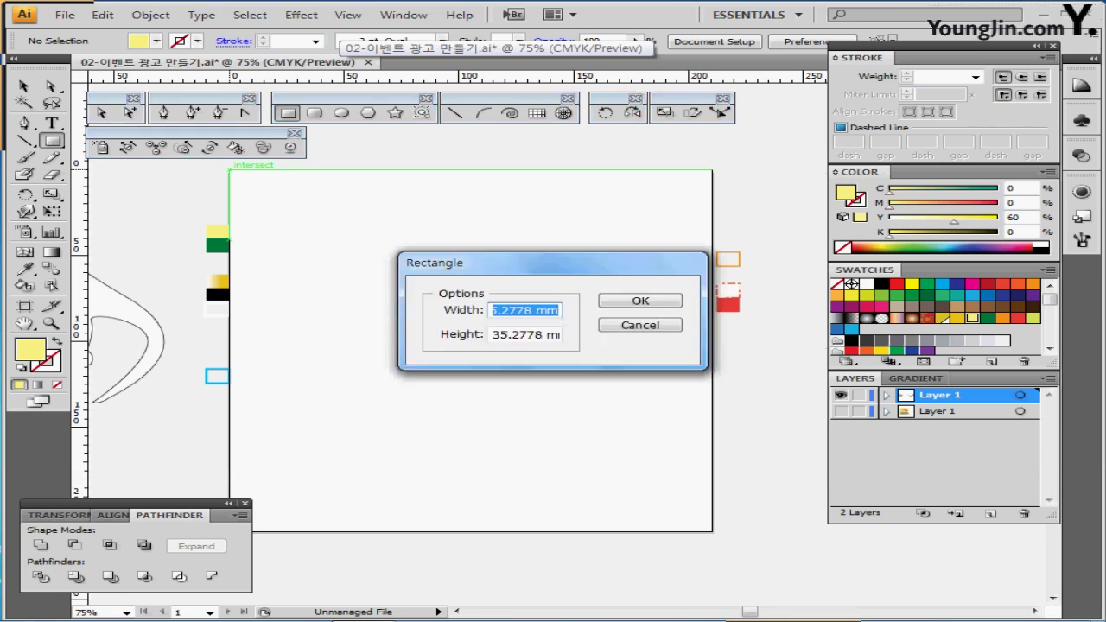
pyautogui.write('21')
pyautogui.press('Tab')
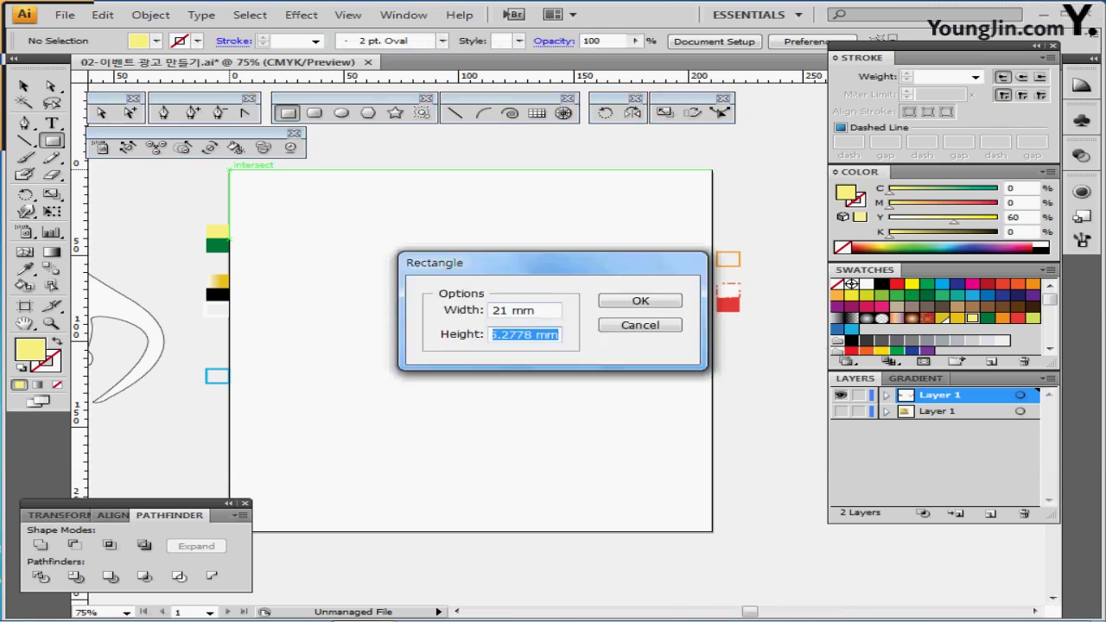
pyautogui.hotkey('shift', 'Tab')
pyautogui.write('210')
pyautogui.press('Tab')
pyautogui.write('21')
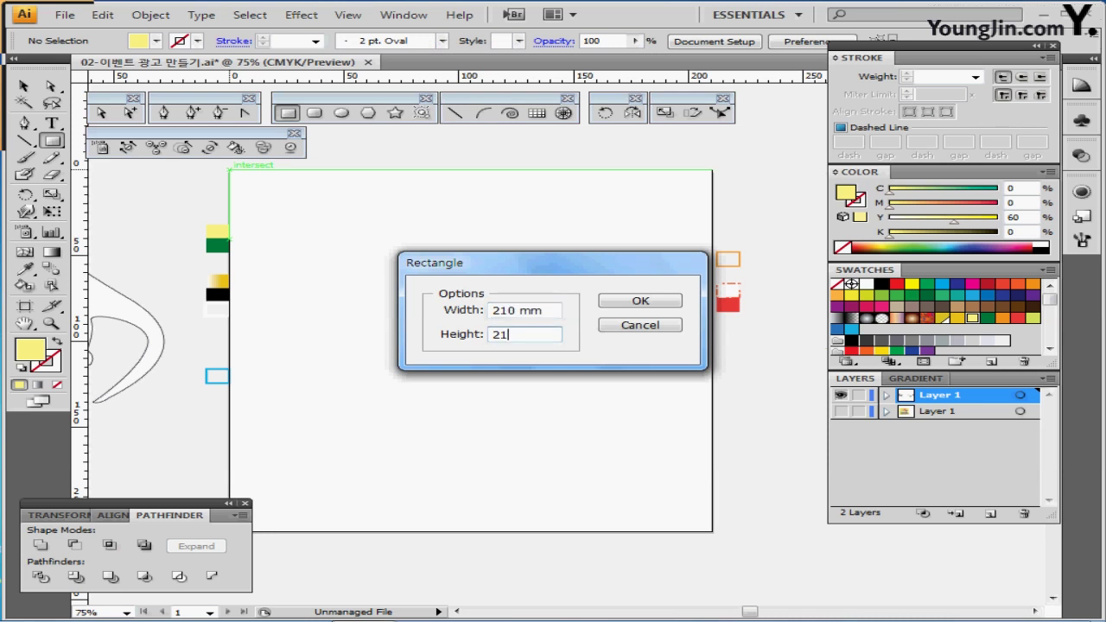
pyautogui.write('0')
pyautogui.press('Return')
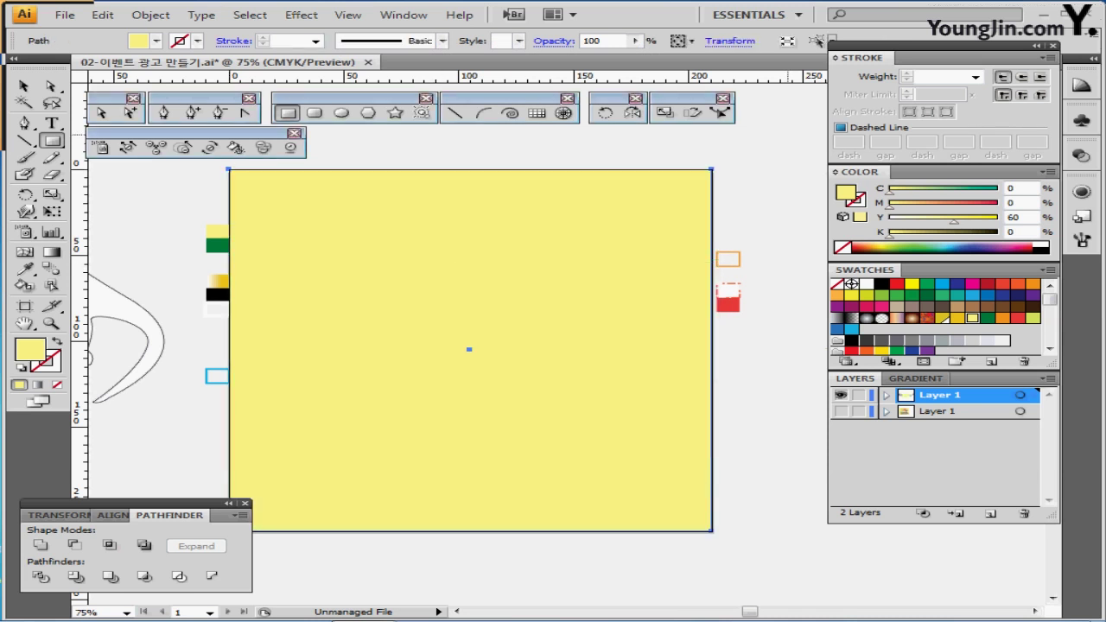
pyautogui.doubleClick(1014, 218)
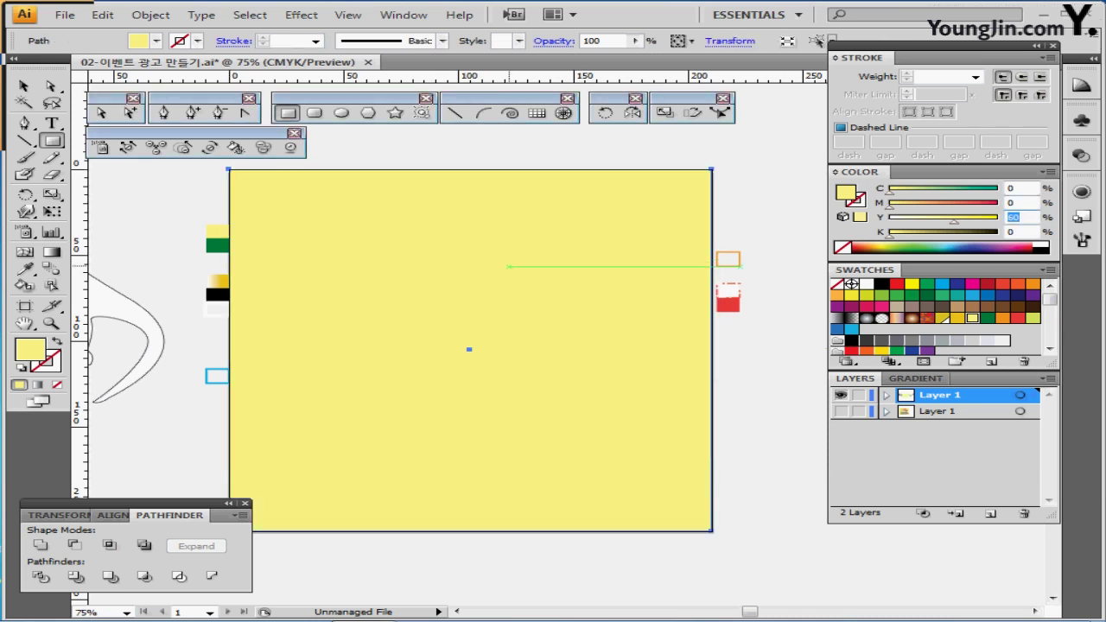
# - Turn the pale yellow rectangle into a gradient mesh with mesh points near its upper-left and lower-right corners
pyautogui.click(25, 253)
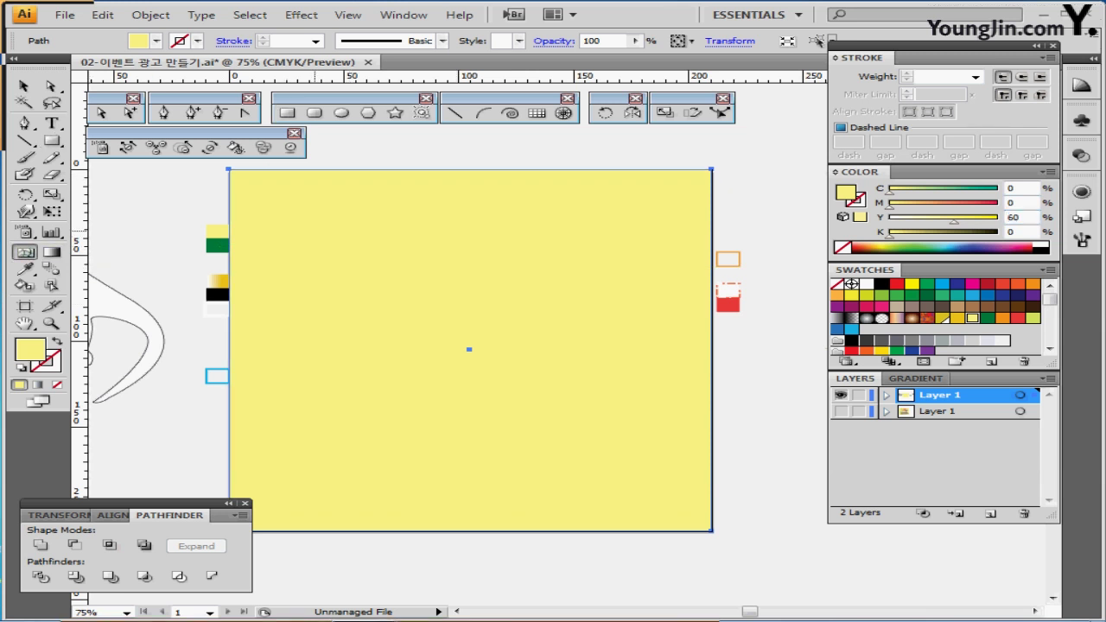
pyautogui.click(315, 230)
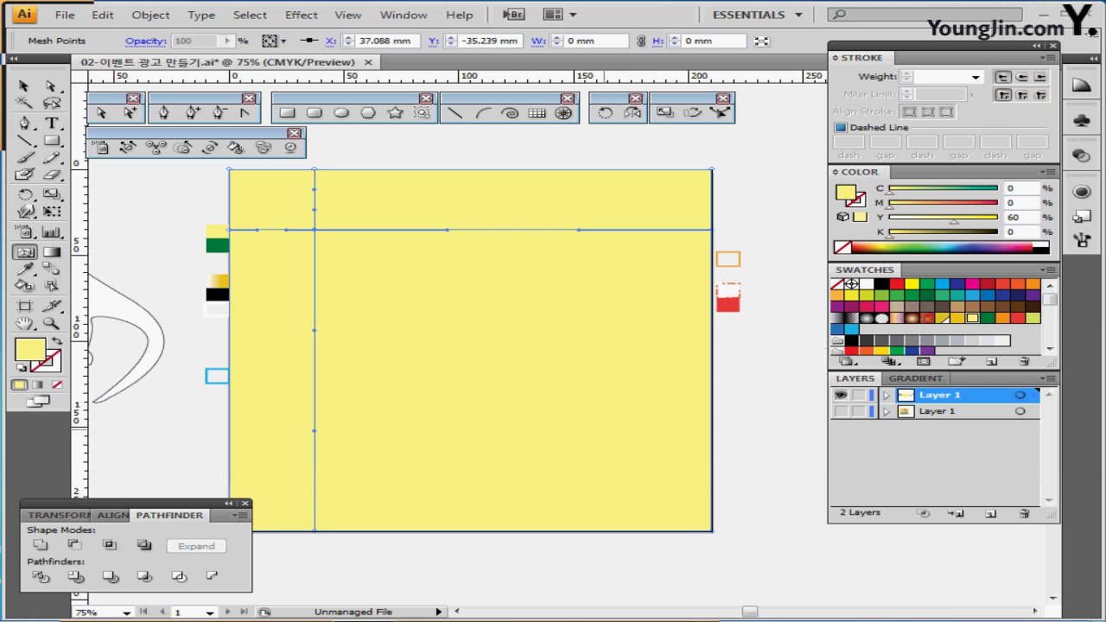
pyautogui.click(607, 423)
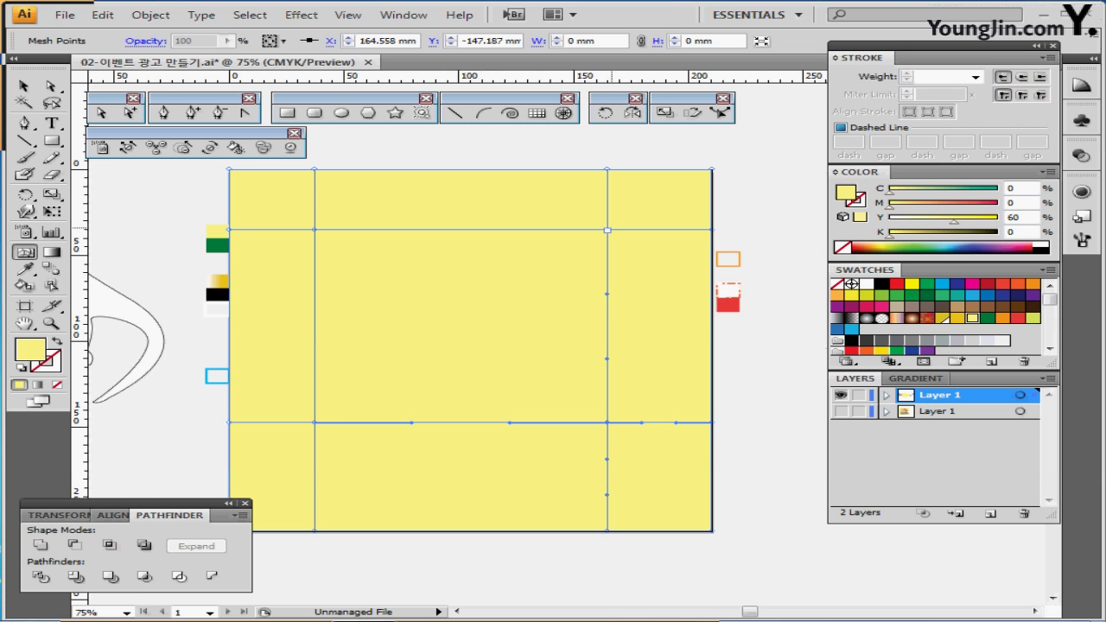
# - Color the upper-right mesh point white and rotate its direction handles so the mesh lines curve into a swirl around it
pyautogui.click(608, 230)
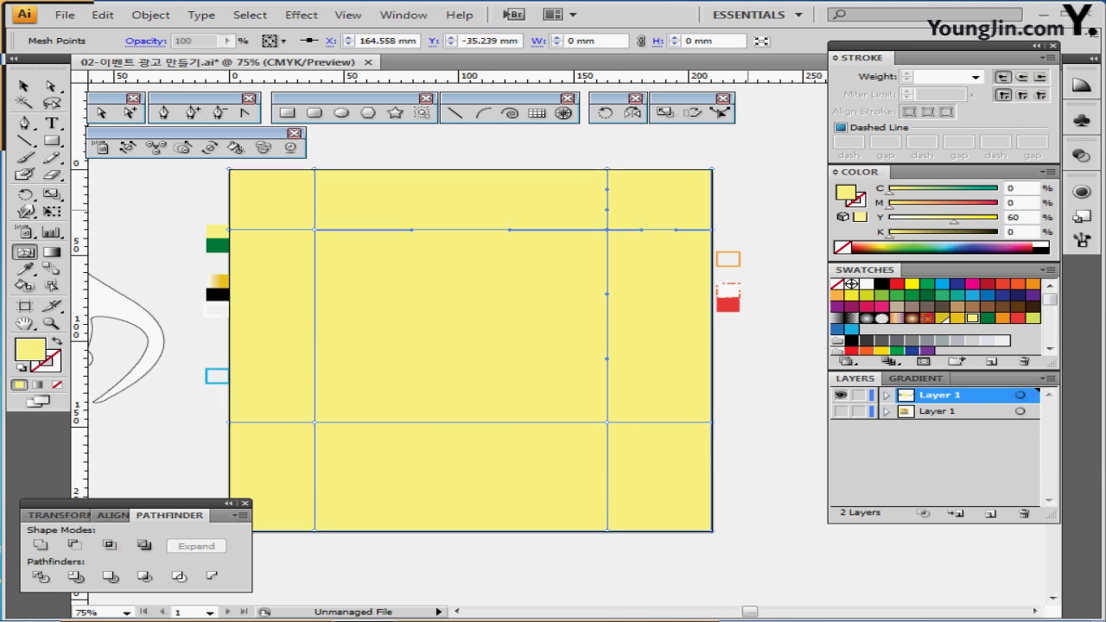
pyautogui.click(867, 283)
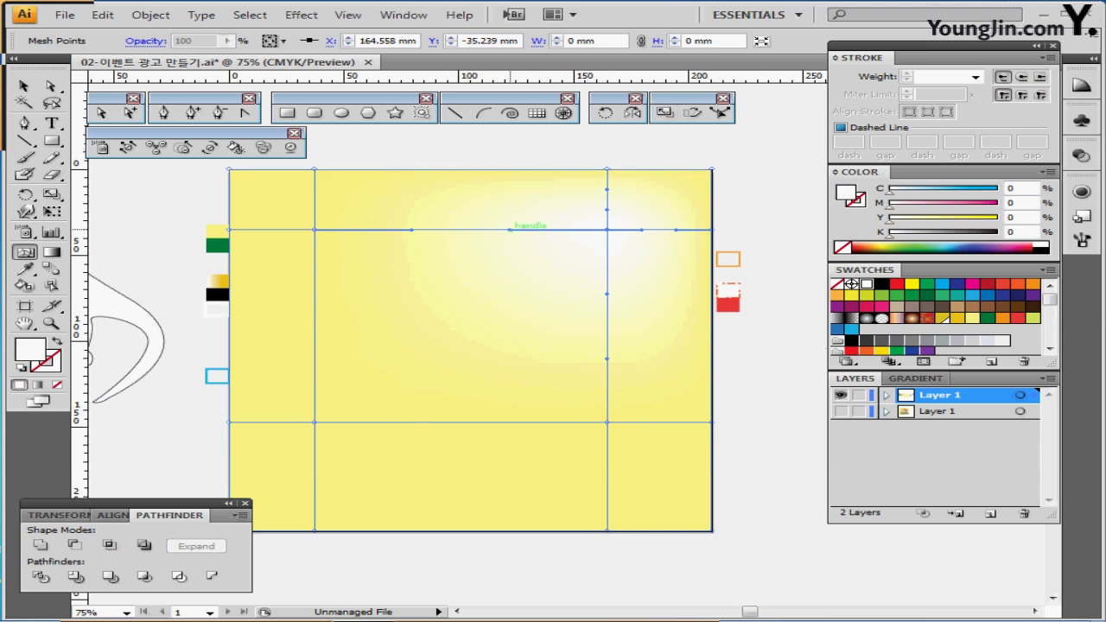
pyautogui.moveTo(509, 230); pyautogui.dragTo(516, 179)
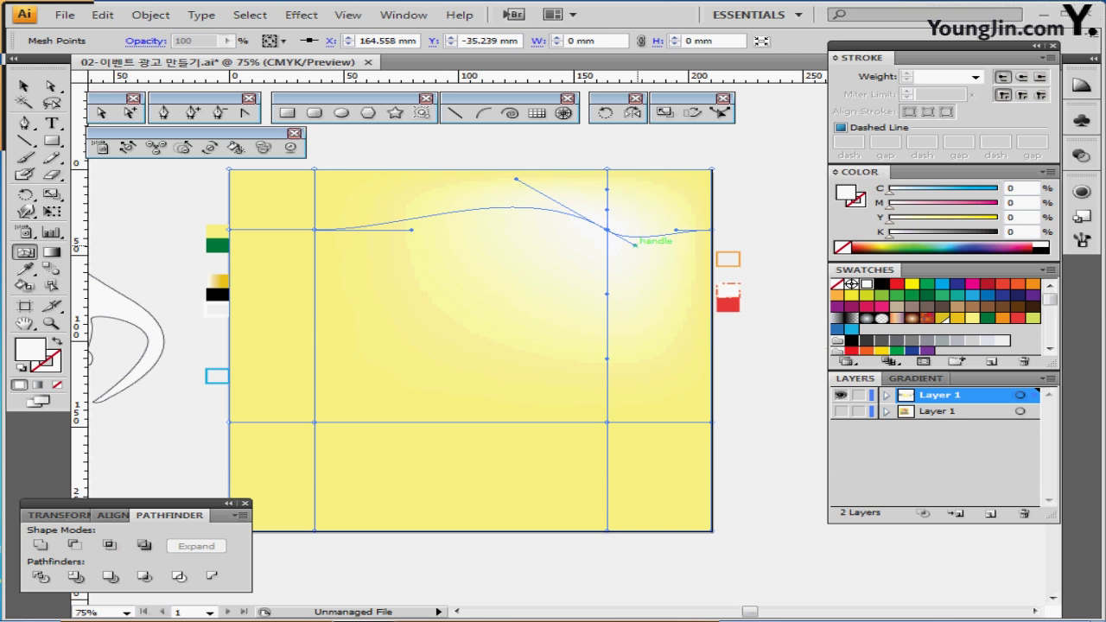
pyautogui.moveTo(635, 245); pyautogui.dragTo(659, 256)
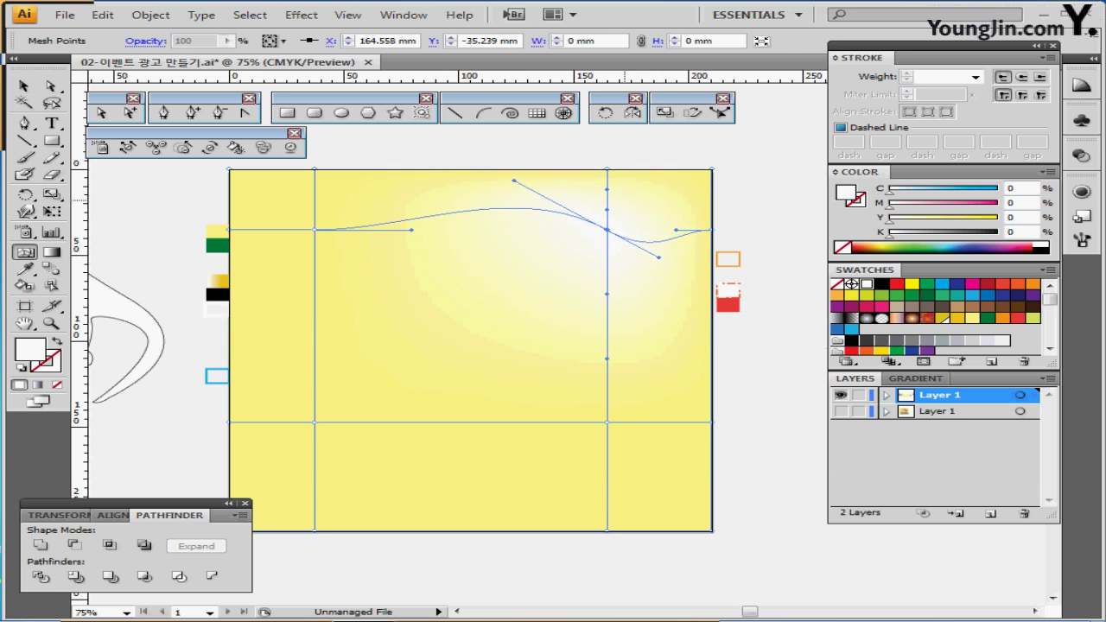
pyautogui.moveTo(607, 210); pyautogui.dragTo(657, 186)
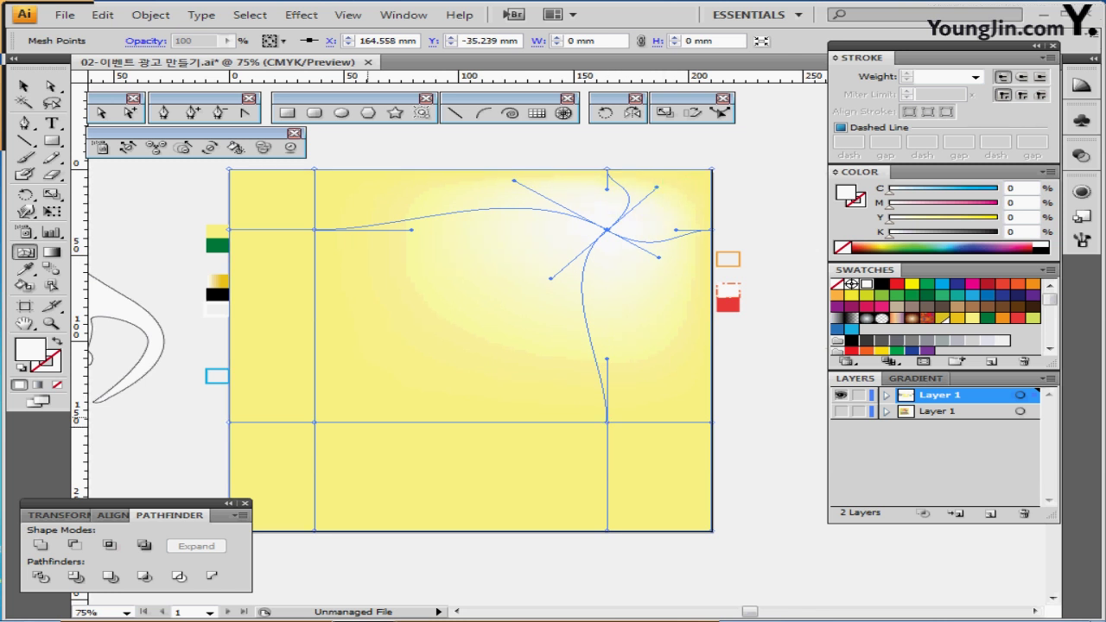
# - Color the lower-left mesh point green (C 100, Y 100, K 30), angle its horizontal handles down toward the right, deselect and save the file
pyautogui.click(313, 423)
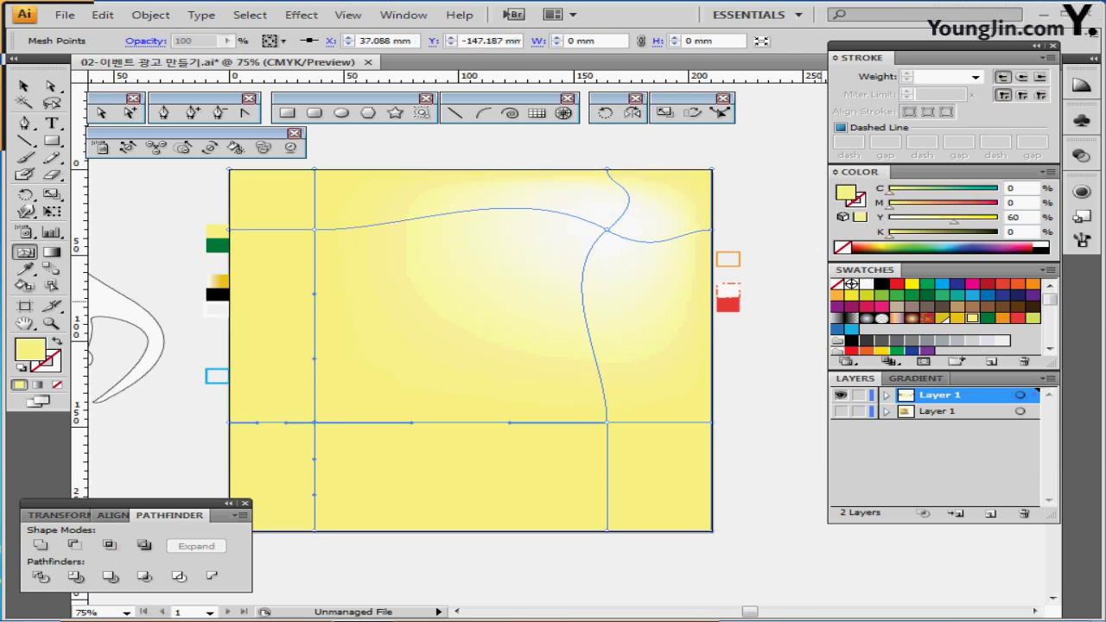
pyautogui.click(988, 319)
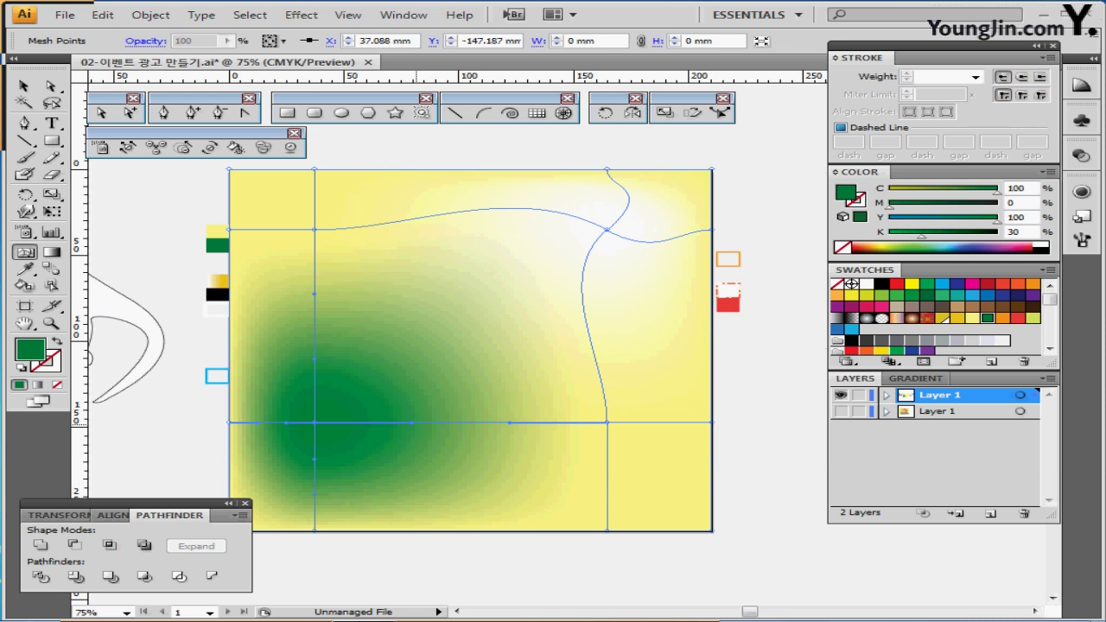
pyautogui.moveTo(412, 422); pyautogui.dragTo(444, 503)
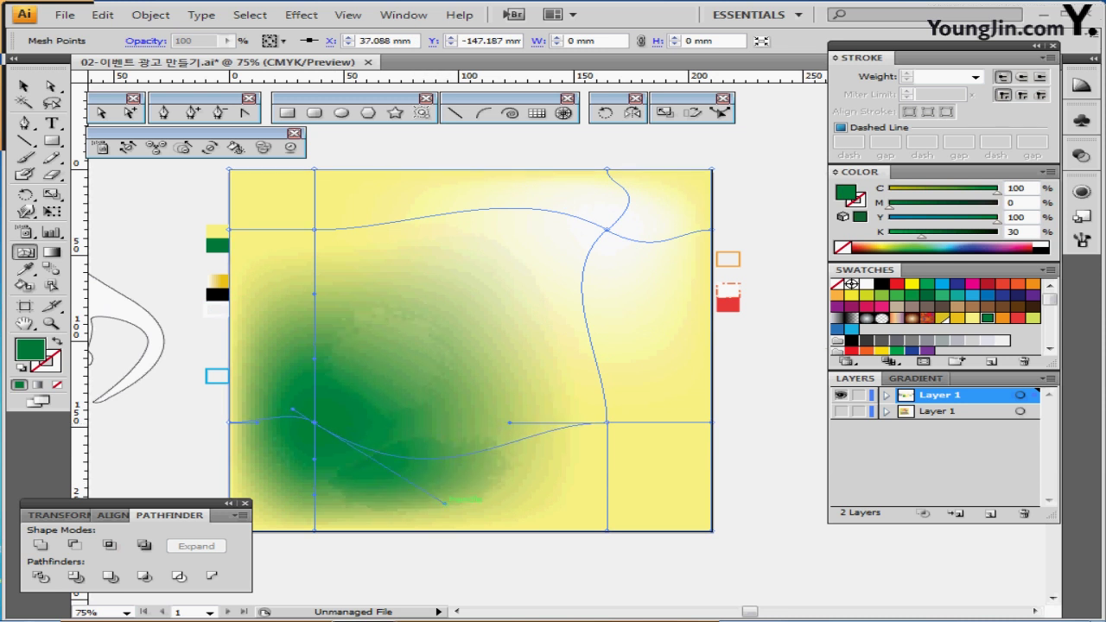
pyautogui.moveTo(445, 503); pyautogui.dragTo(456, 510)
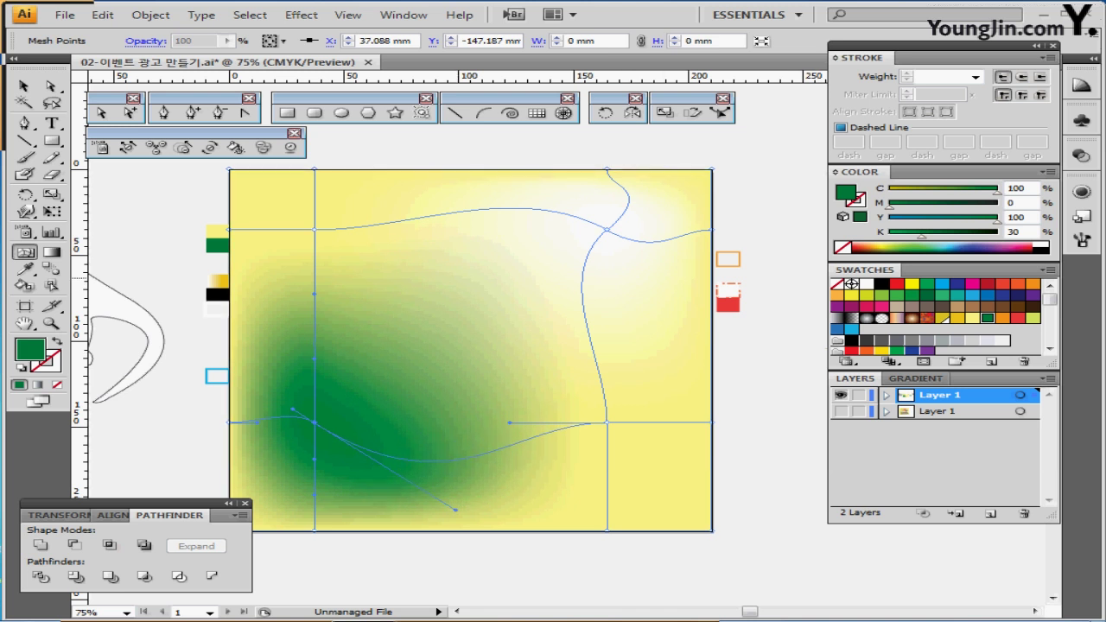
pyautogui.hotkey('ctrl', 'shift', 'a')
pyautogui.hotkey('ctrl', 's')
# - Draw a large circle about 75 mm wide and a tiny concentric one over the white highlight, with 2 pt orange strokes (M 50, Y 100) and no fill
pyautogui.moveTo(626, 261)
pyautogui.mouseDown()
pyautogui.moveTo(651, 223)
pyautogui.moveTo(633, 260)
pyautogui.mouseUp()
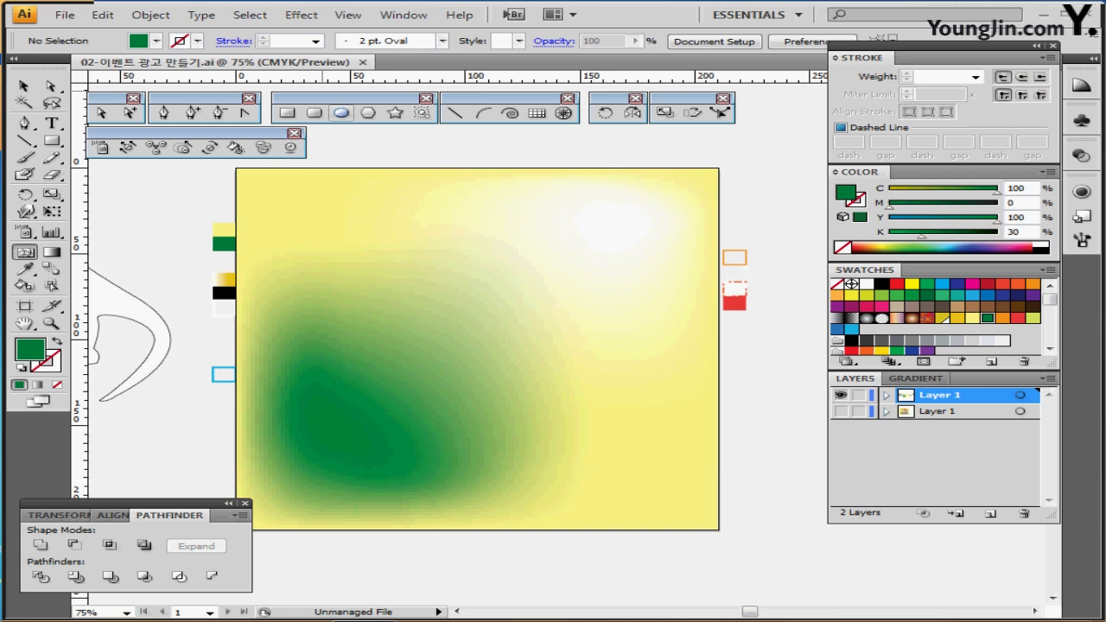
pyautogui.click(343, 113)
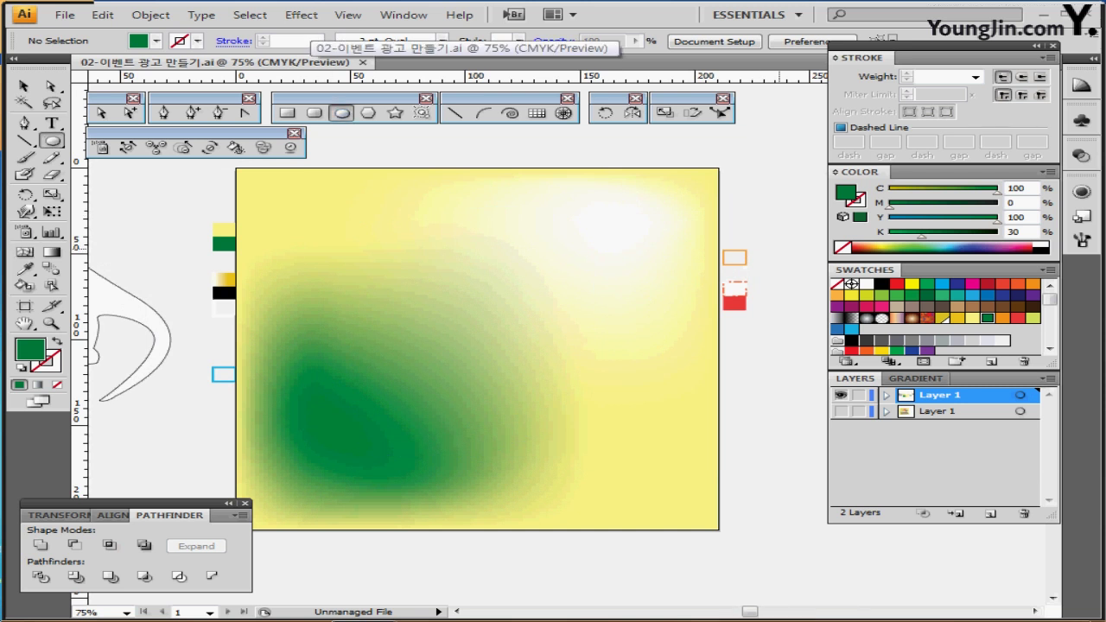
pyautogui.keyDown('ctrl'); pyautogui.click(742, 252); pyautogui.keyUp('ctrl')
pyautogui.keyDown('ctrl'); pyautogui.click(785, 226); pyautogui.keyUp('ctrl')
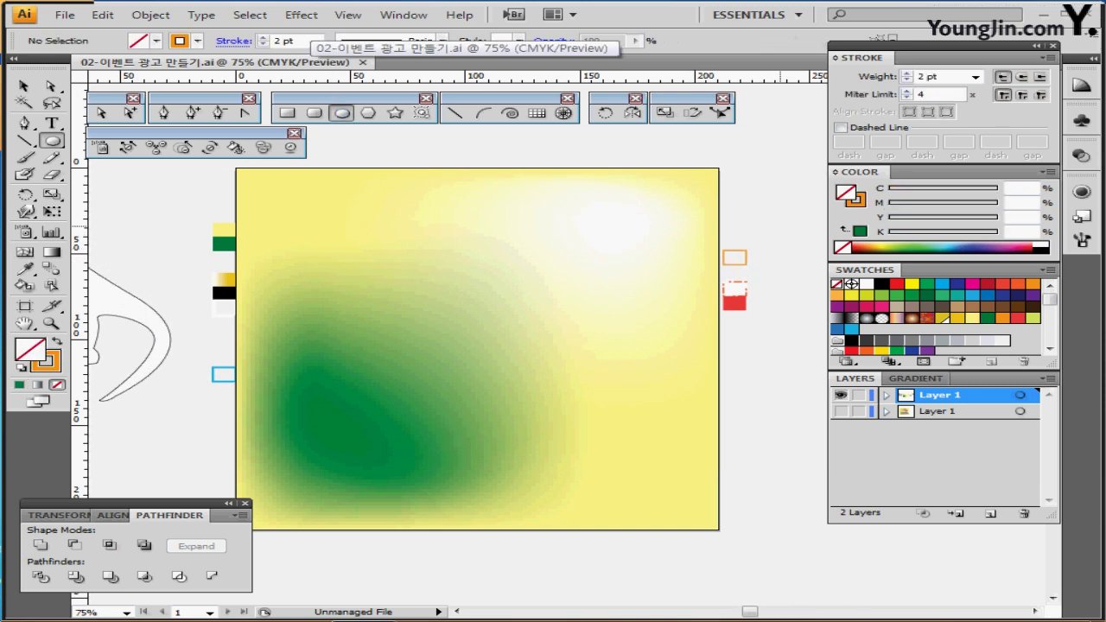
pyautogui.press('x')
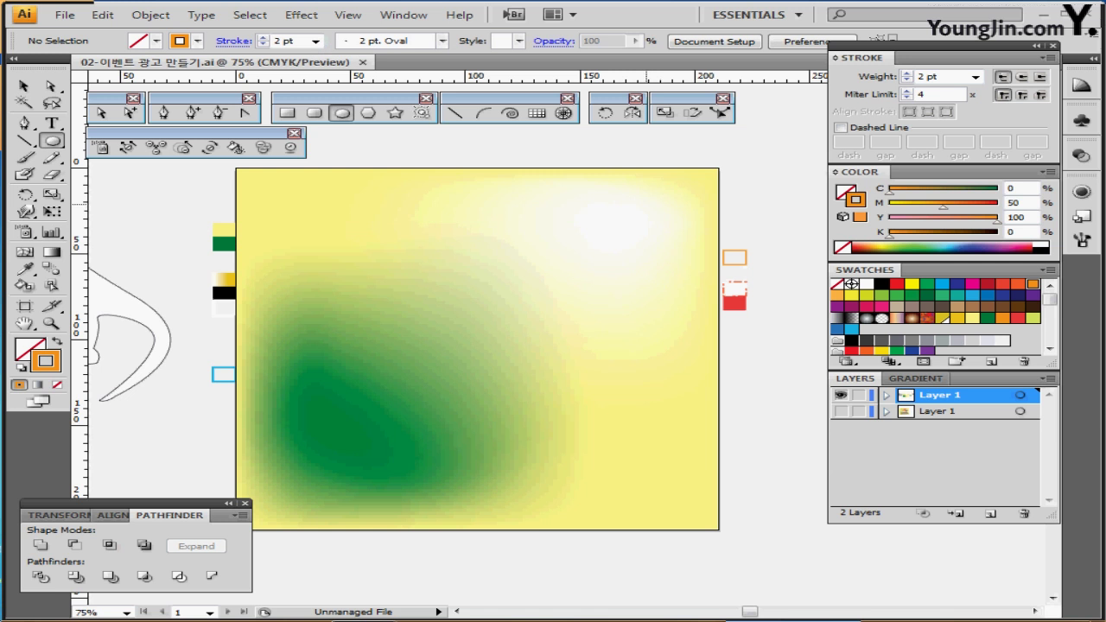
pyautogui.moveTo(647, 204)
pyautogui.mouseDown()
pyautogui.moveTo(747, 243)
pyautogui.moveTo(740, 236)
pyautogui.moveTo(734, 250)
pyautogui.mouseUp()
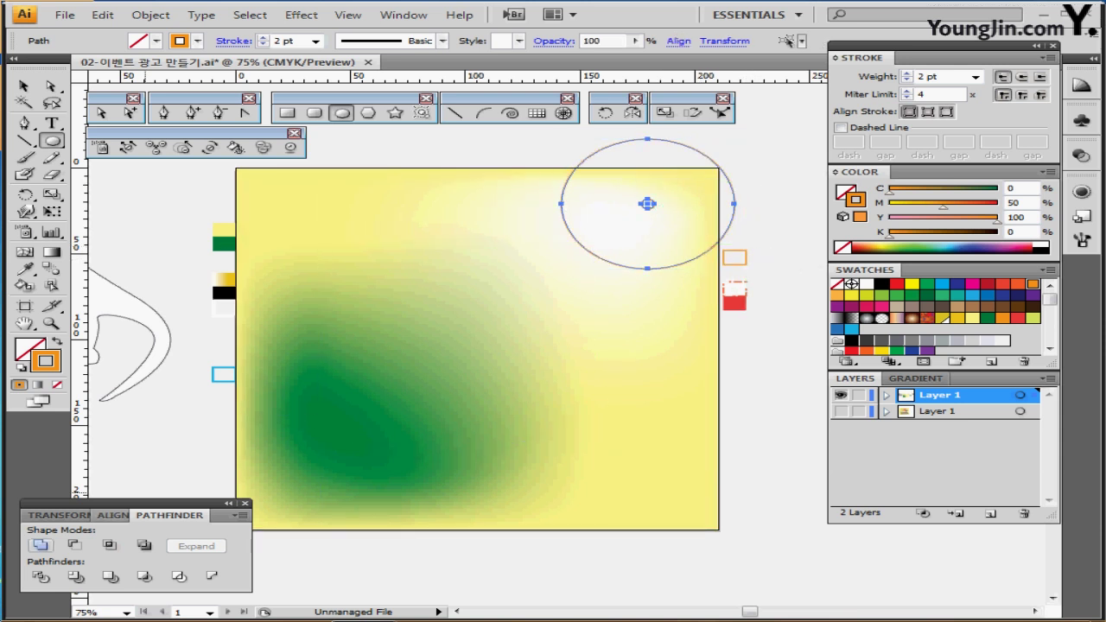
pyautogui.hotkey('shift', 'F7')
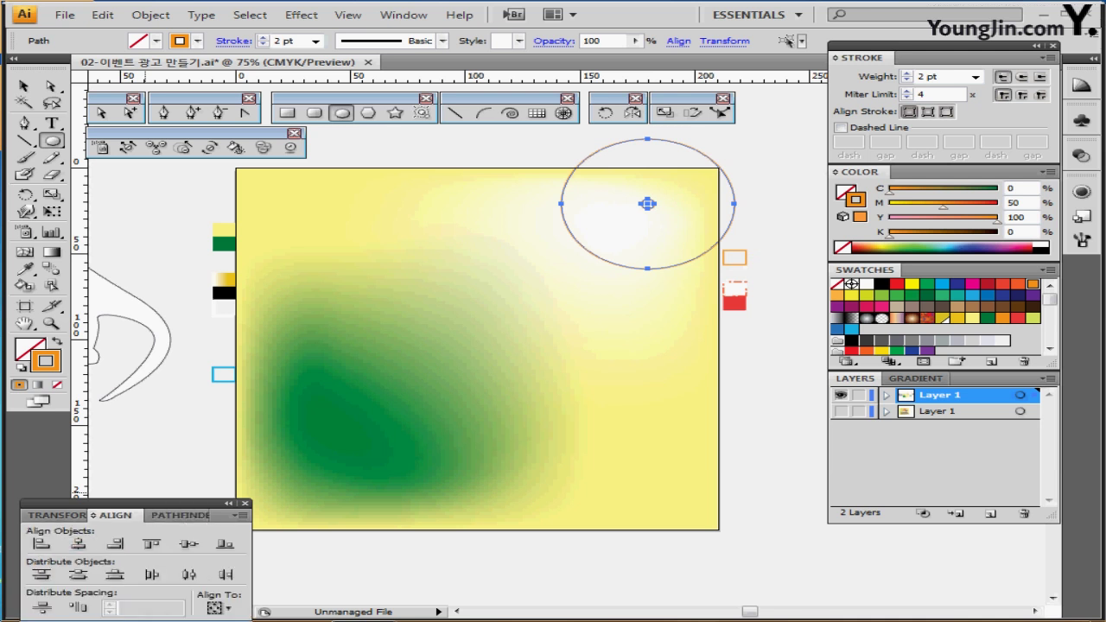
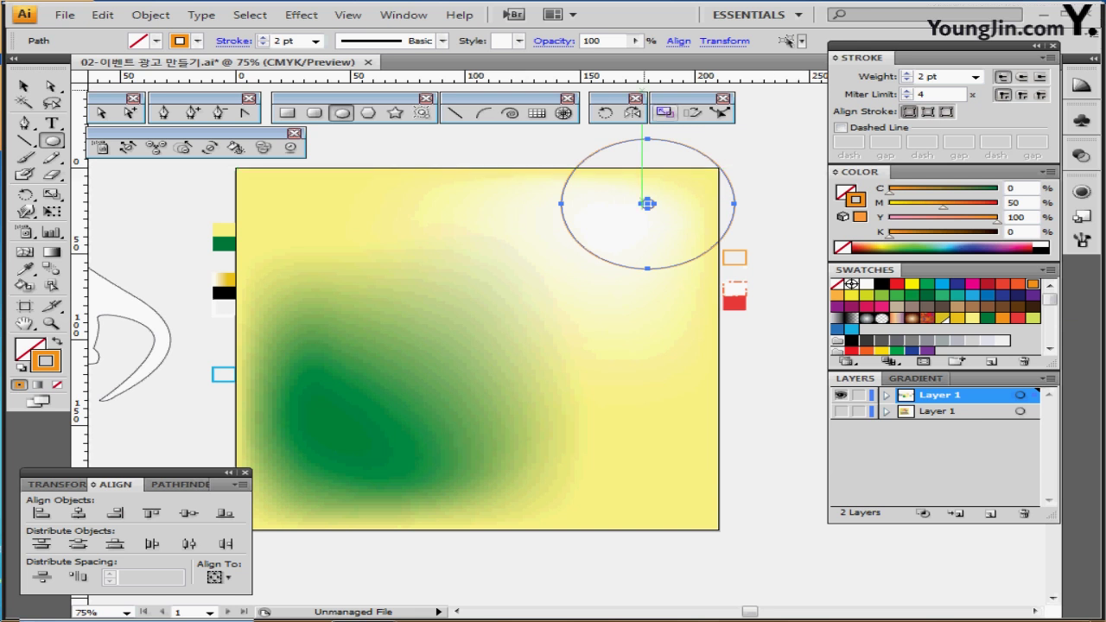
# - Give only the large circle a 1 pt white stroke by sampling the white-outlined box beside the artboard
pyautogui.moveTo(758, 147); pyautogui.dragTo(701, 161)
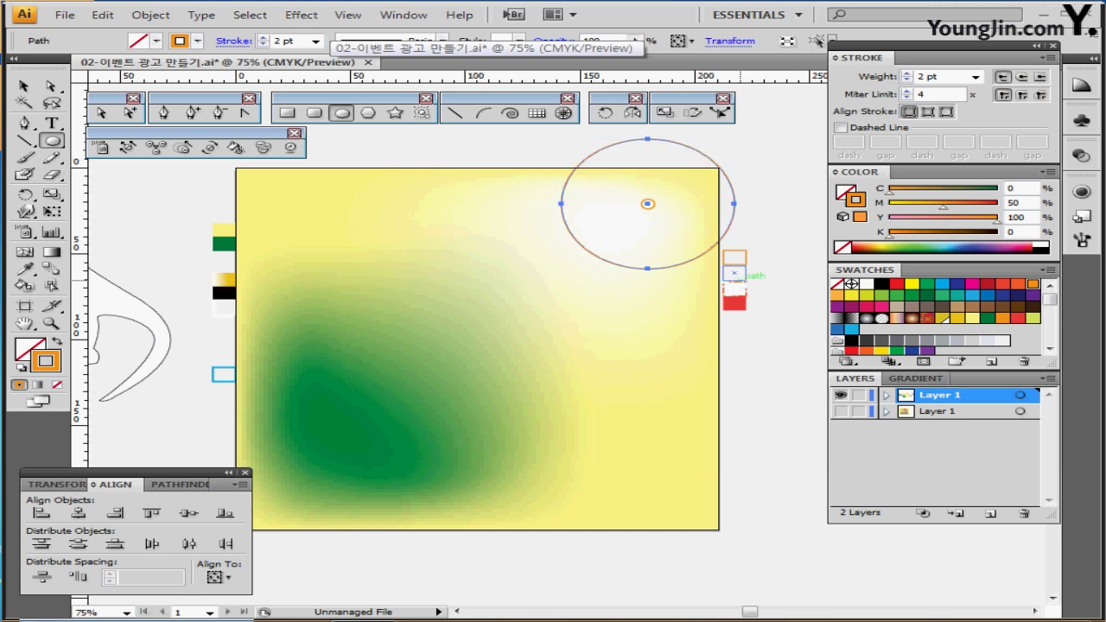
pyautogui.press('i')
pyautogui.click(745, 278)
pyautogui.click(735, 275)
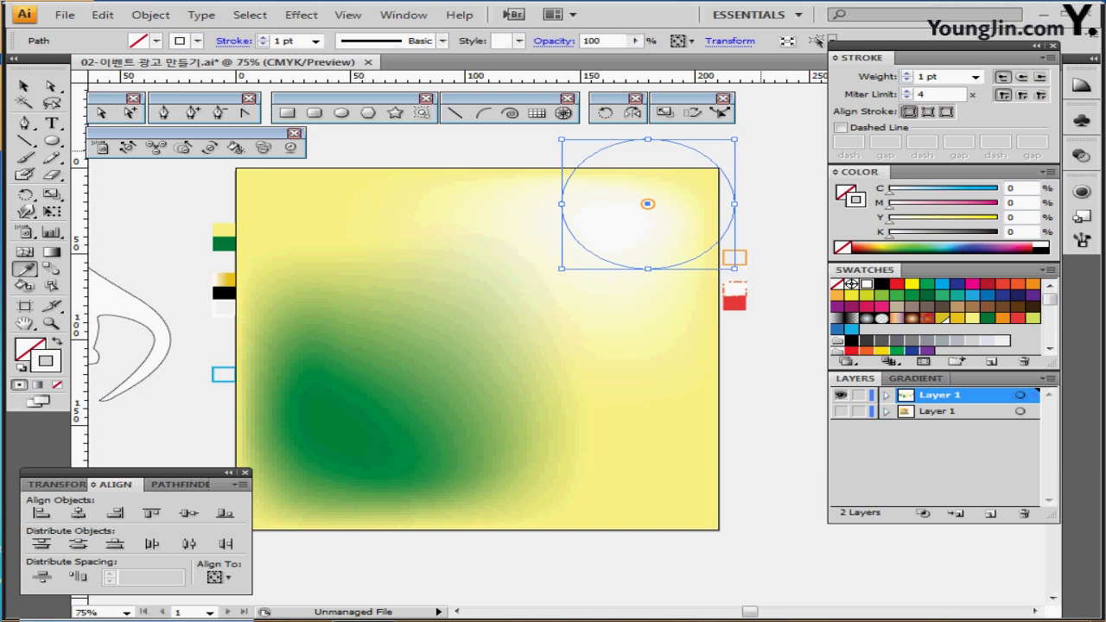
# - Select the tiny orange circle together with the large white one and make a blend between them
pyautogui.keyDown('ctrl'); pyautogui.keyDown('shift'); pyautogui.click(652, 206); pyautogui.keyUp('shift'); pyautogui.keyUp('ctrl')
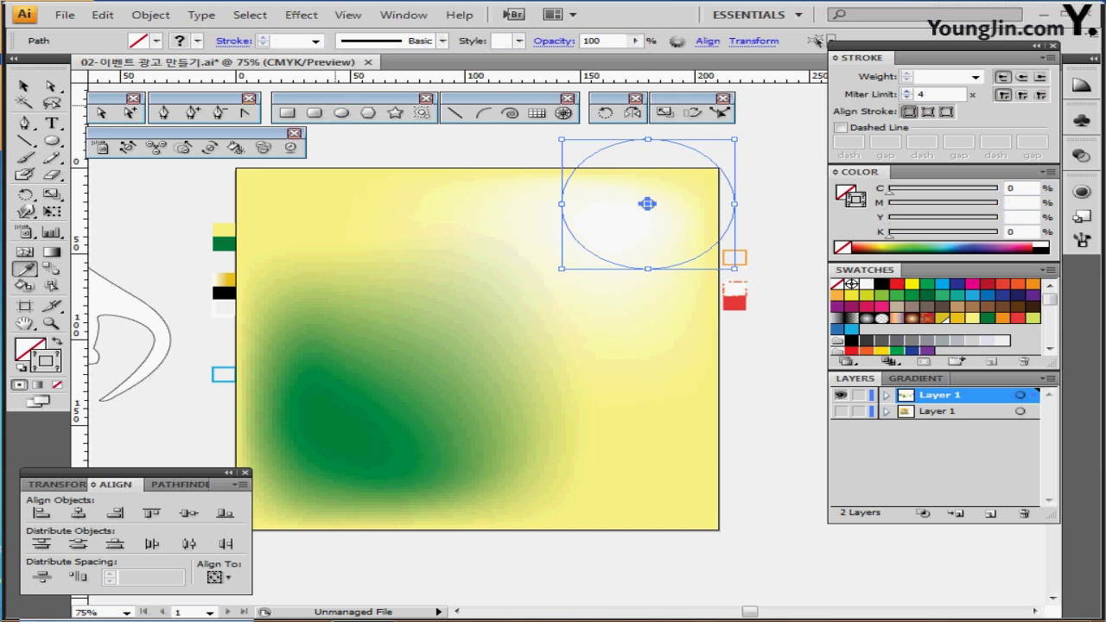
pyautogui.click(151, 15)
pyautogui.press('Down')
pyautogui.press('Down')
pyautogui.press('Down')
pyautogui.press('Right')
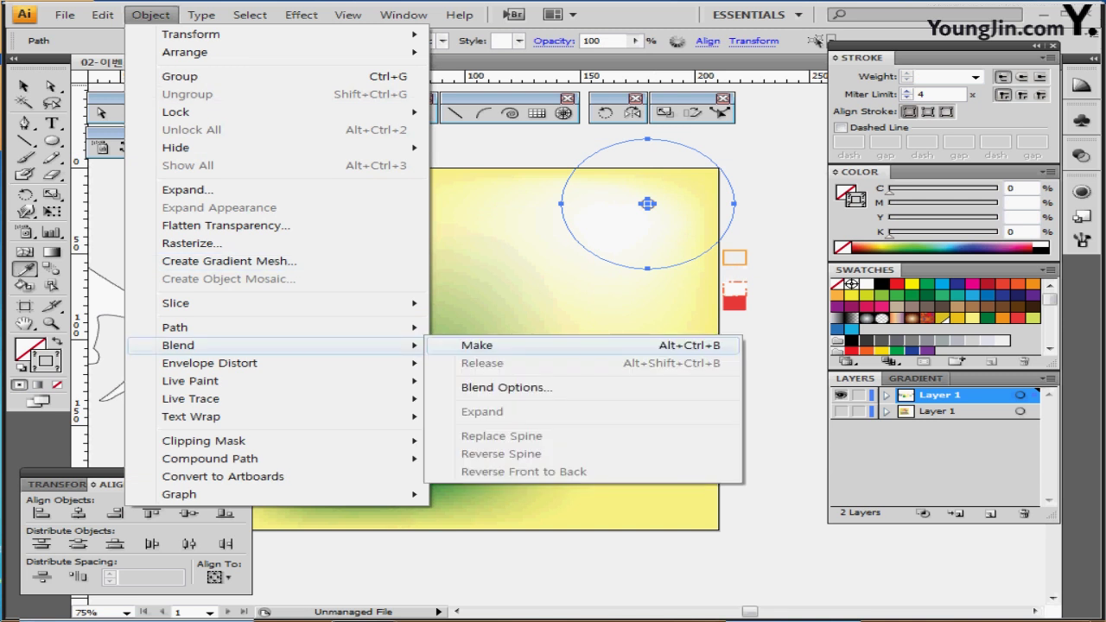
pyautogui.press('Return')
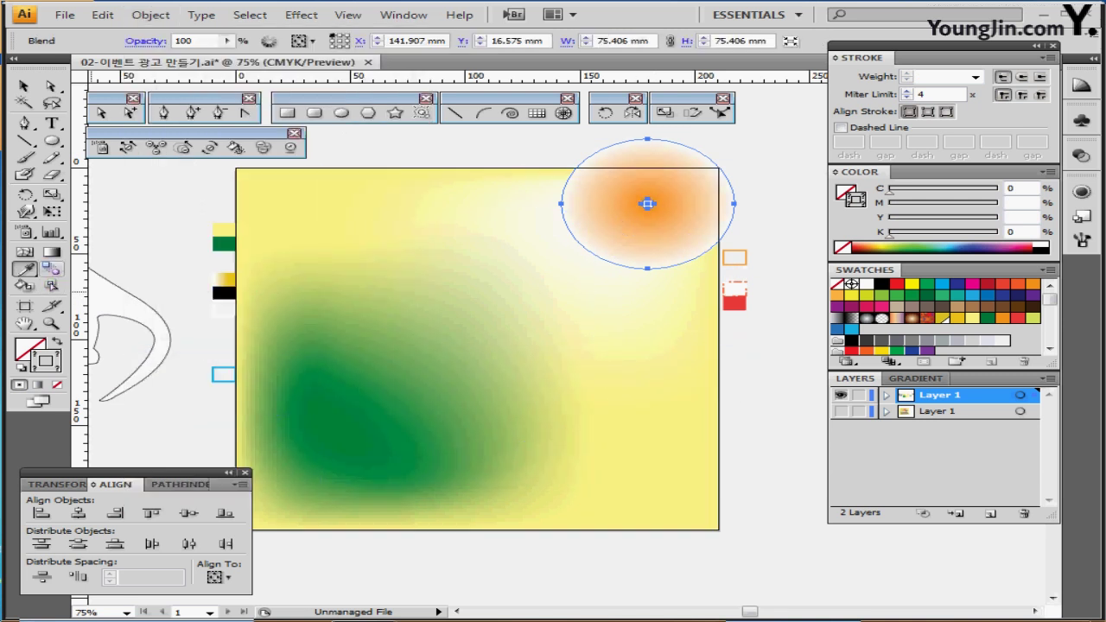
# - Set the circle blend's spacing to 15 specified steps
pyautogui.doubleClick(52, 268)
pyautogui.click(560, 297)
pyautogui.click(487, 326)
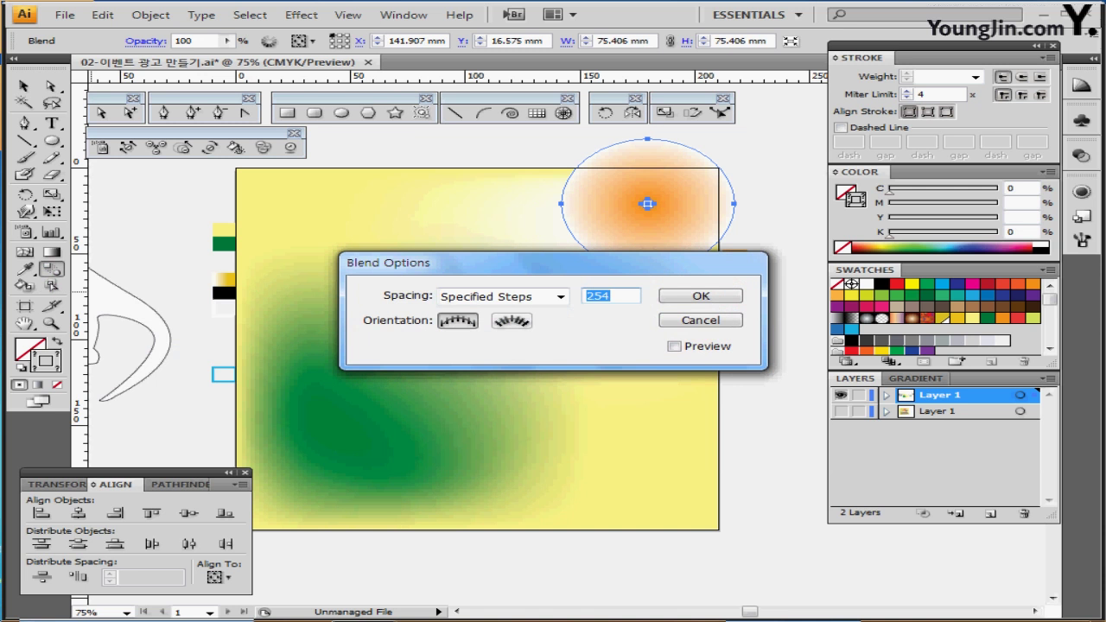
pyautogui.write('15')
pyautogui.press('Return')
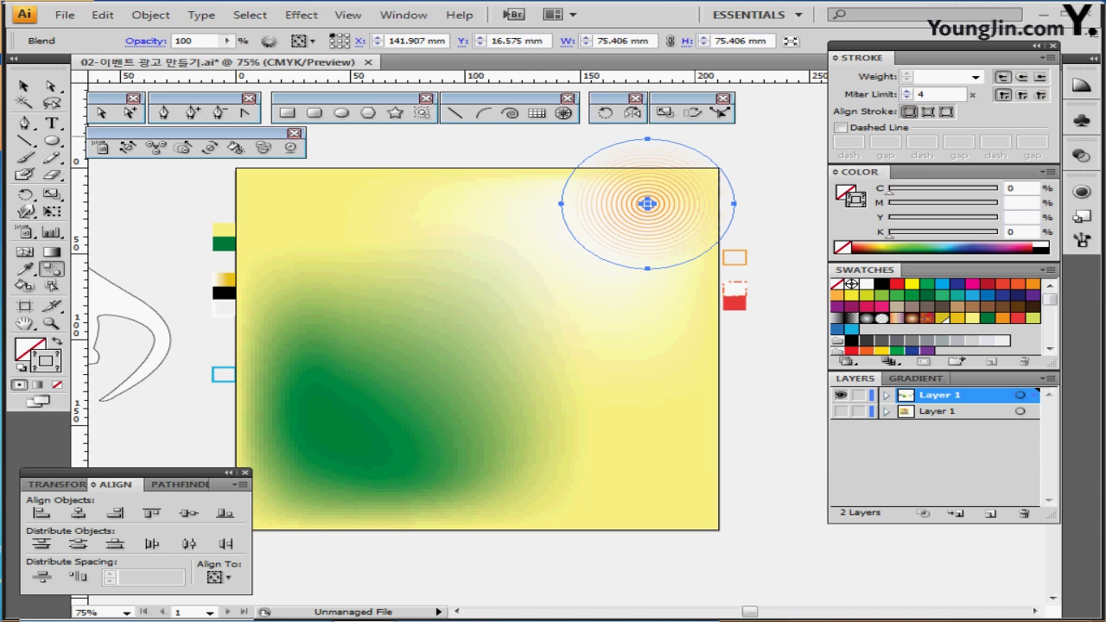
# - Set the opacity of the blended concentric circles to 70%
pyautogui.click(1080, 155)
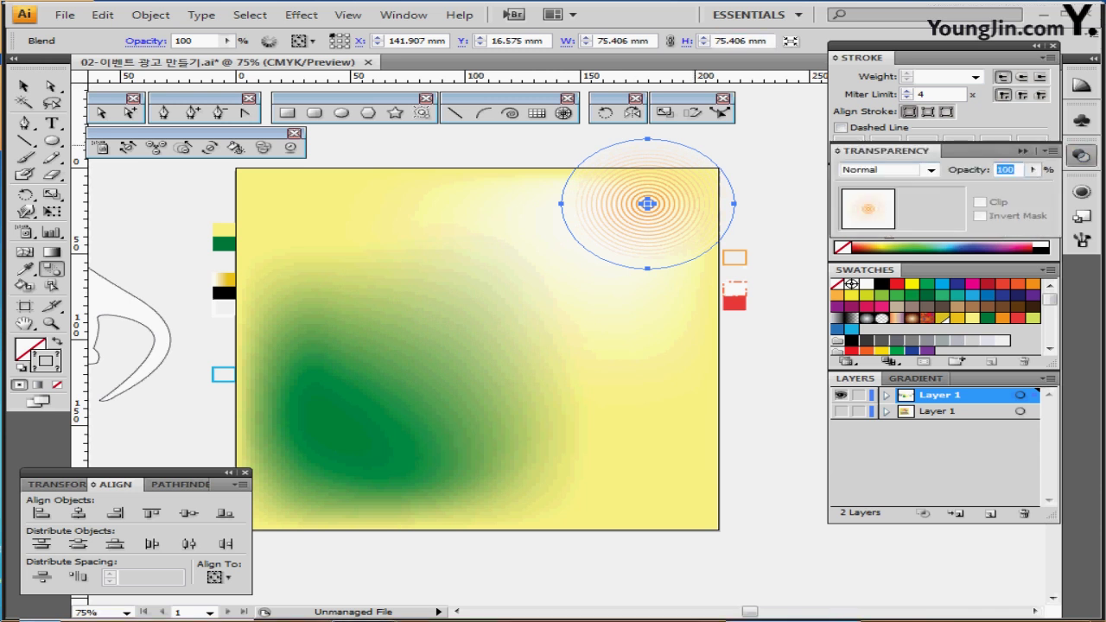
pyautogui.write('70')
pyautogui.press('Return')
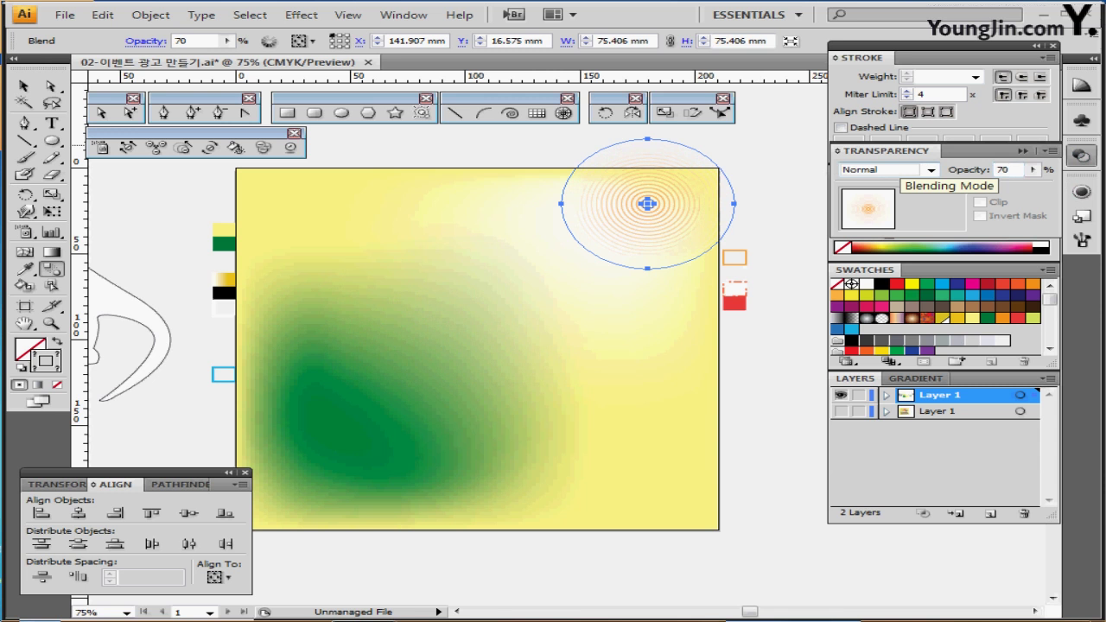
# - Save the document and deselect the concentric-circle blend
pyautogui.hotkey('ctrl', 's')
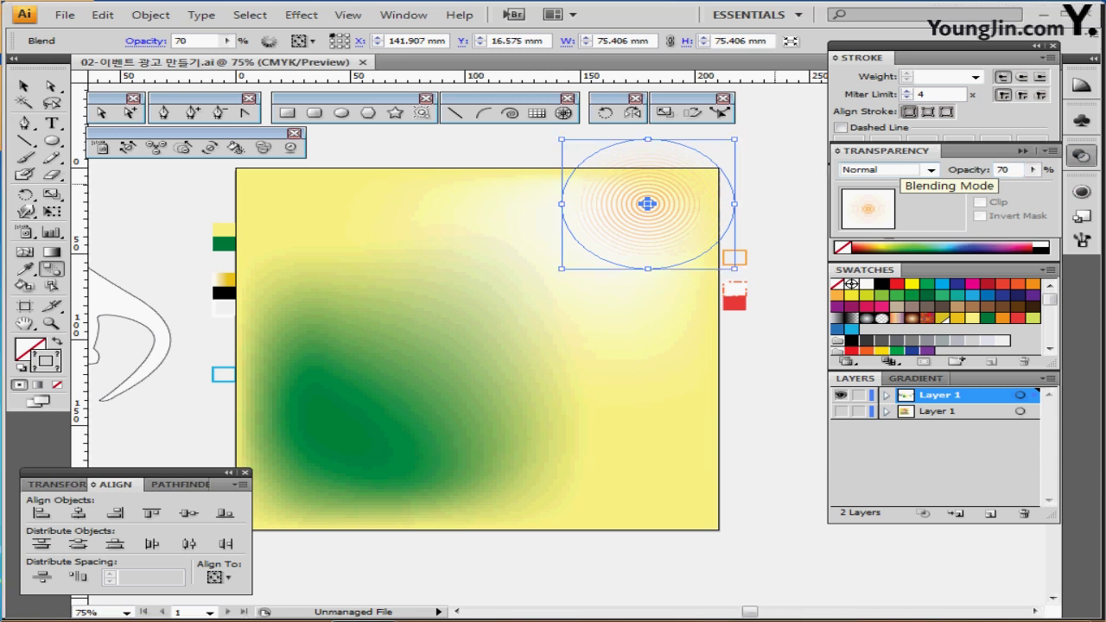
pyautogui.keyDown('ctrl'); pyautogui.click(775, 184); pyautogui.keyUp('ctrl')
# - Fill the outlined long-necked dinosaur beside the artboard with the white-to-yellow gradient sampled from the colour samples using the Eyedropper
pyautogui.moveTo(460, 346); pyautogui.dragTo(511, 346)
pyautogui.moveTo(420, 323); pyautogui.dragTo(564, 320)
pyautogui.hscroll(-2, 778, 208)
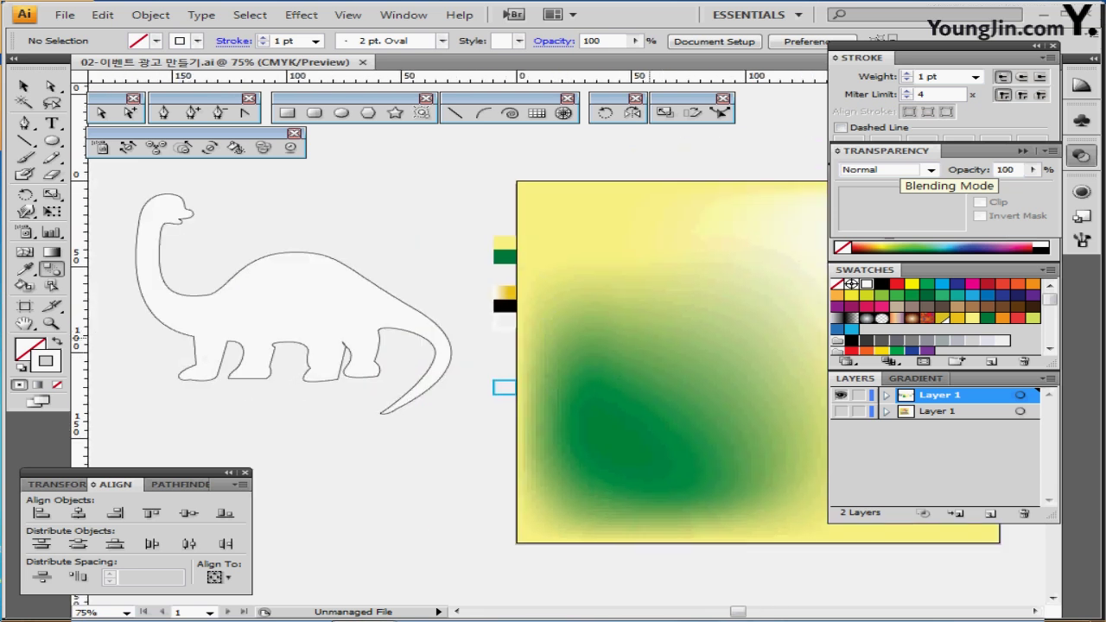
pyautogui.hscroll(-2, 778, 207)
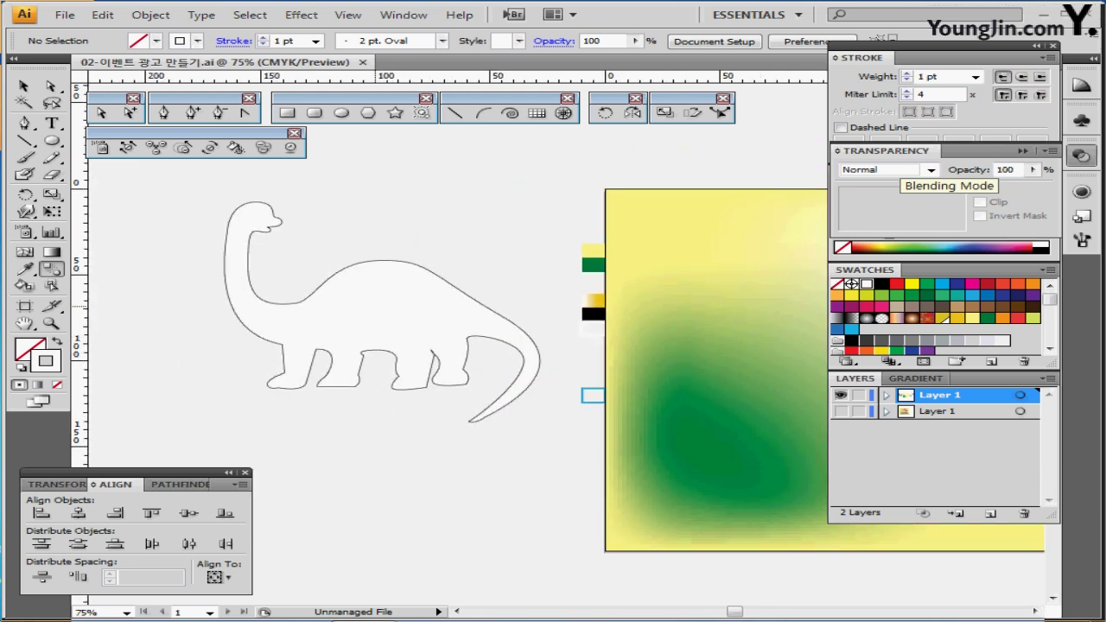
pyautogui.click(375, 329)
pyautogui.press('a')
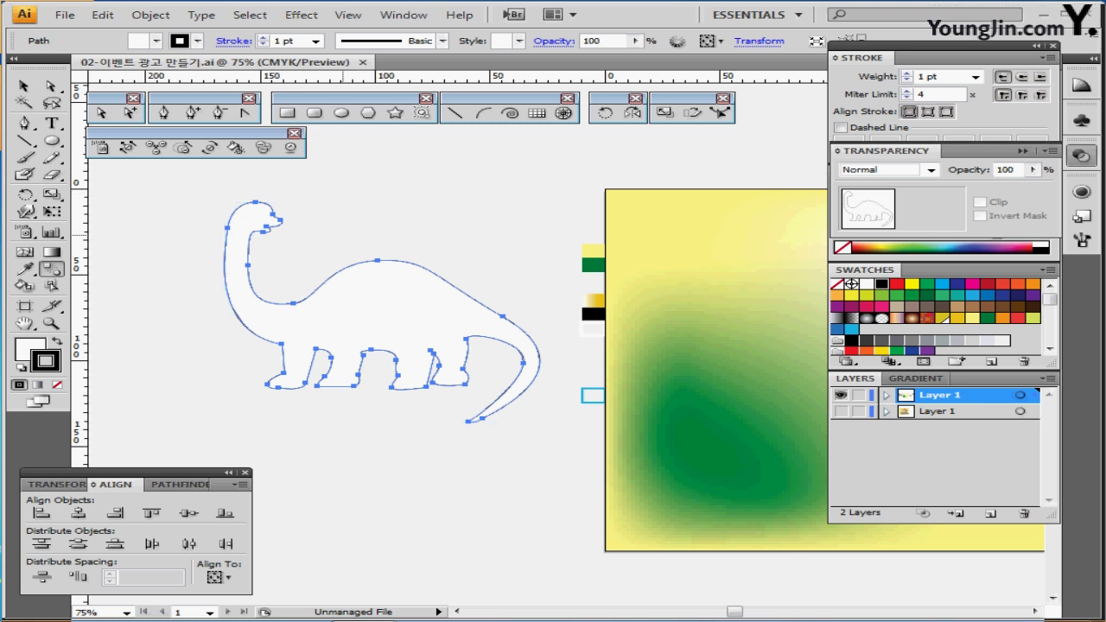
pyautogui.moveTo(605, 305); pyautogui.dragTo(582, 312)
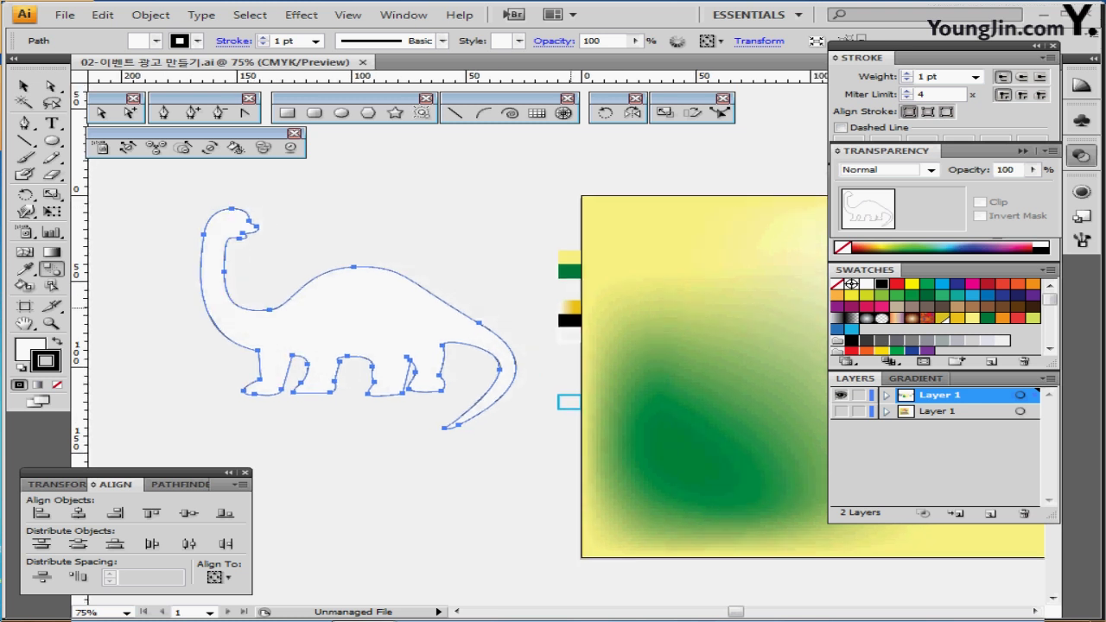
pyautogui.press('i')
pyautogui.click(570, 306)
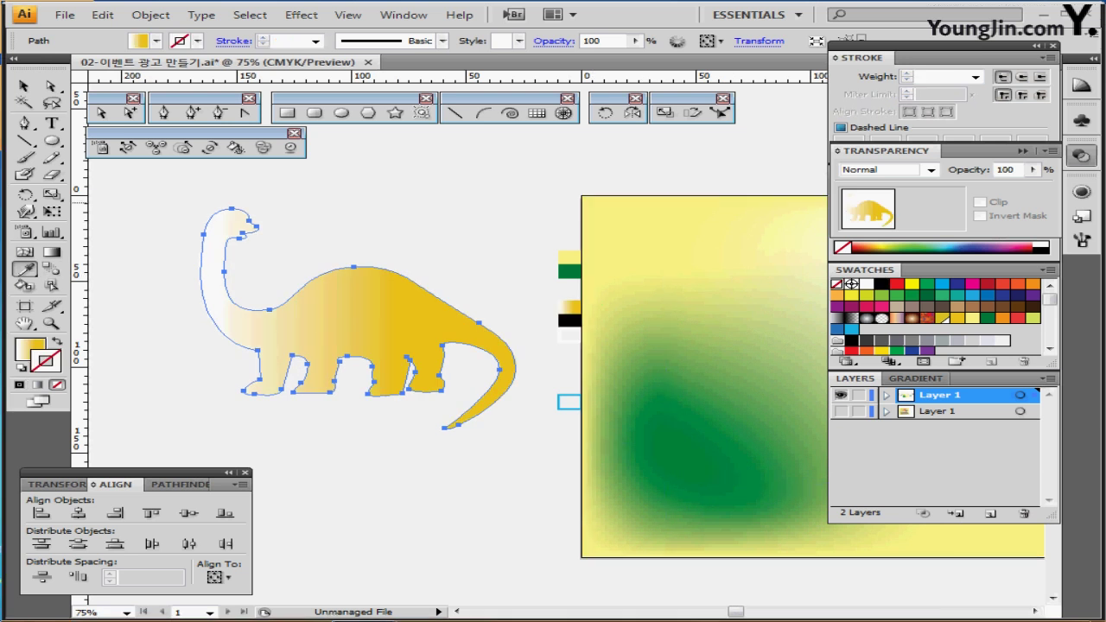
# - Move the yellow stop of the dinosaur's gradient to about 62.42% location
pyautogui.click(1082, 155)
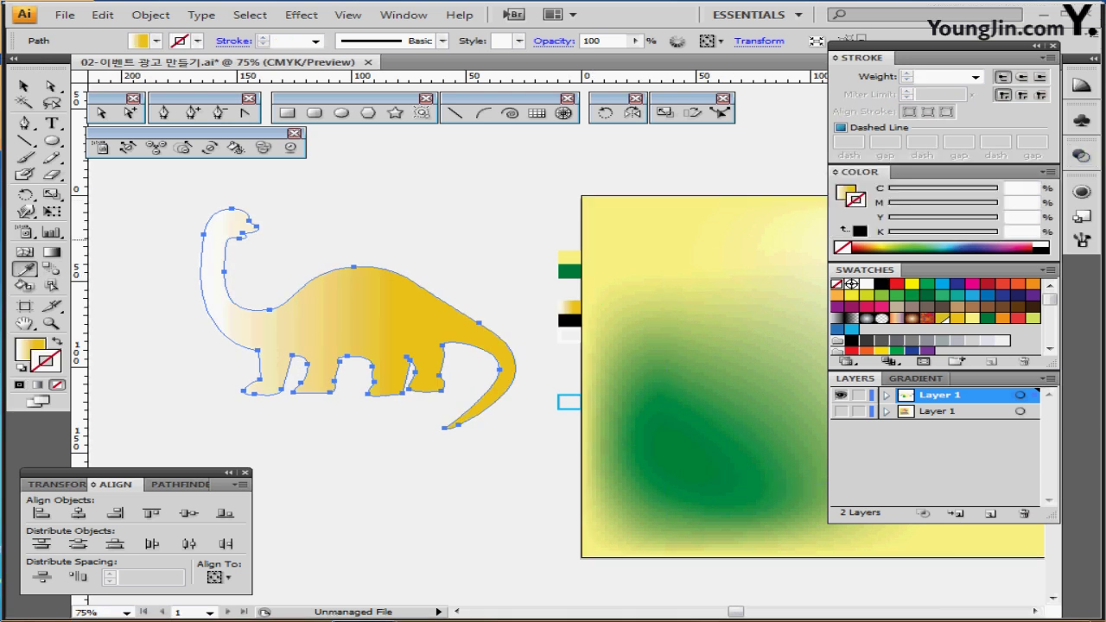
pyautogui.click(916, 378)
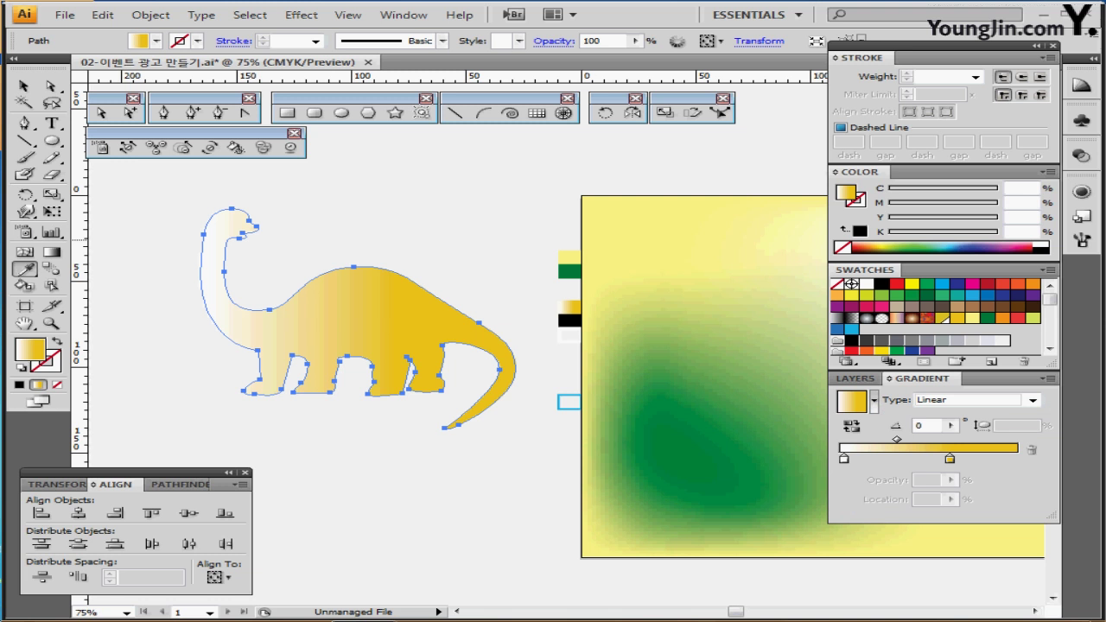
pyautogui.click(844, 459)
pyautogui.doubleClick(844, 458)
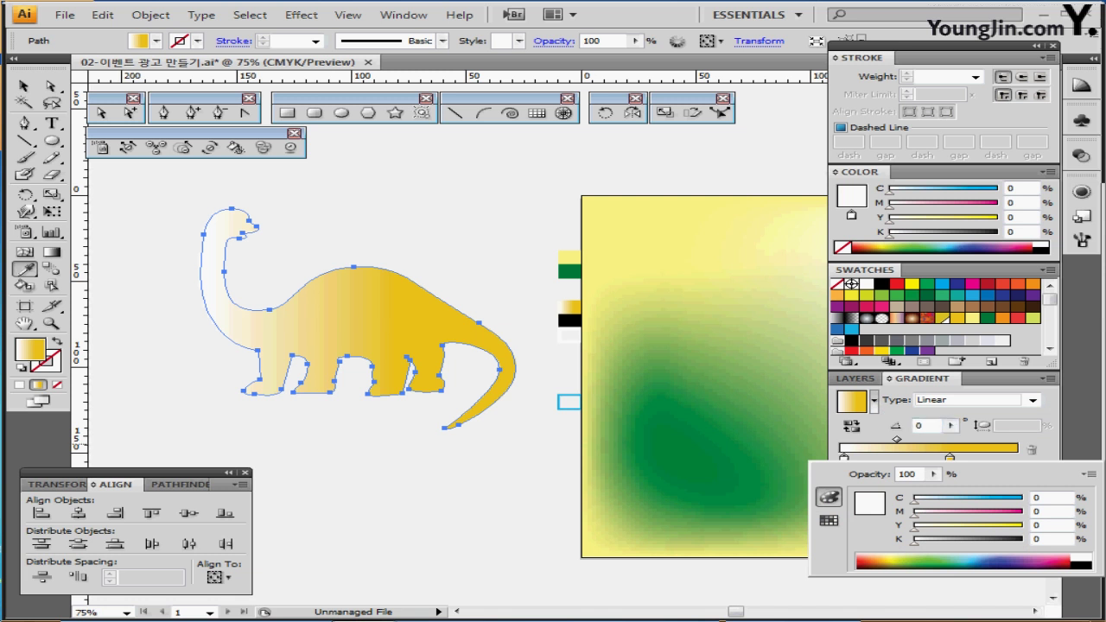
pyautogui.click(950, 457)
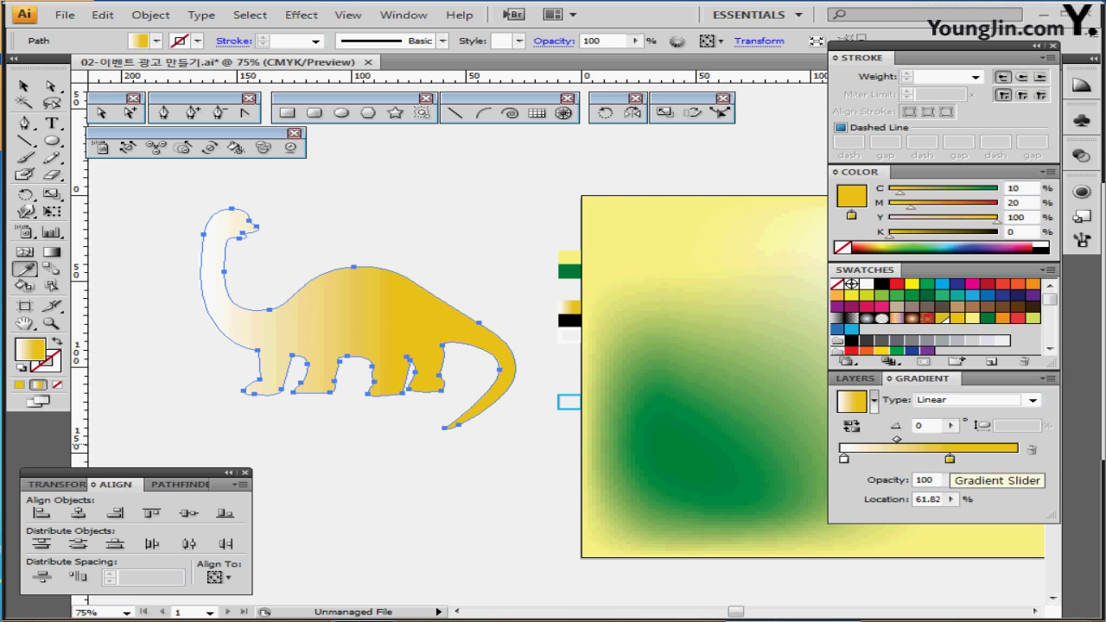
pyautogui.moveTo(949, 458); pyautogui.dragTo(952, 458)
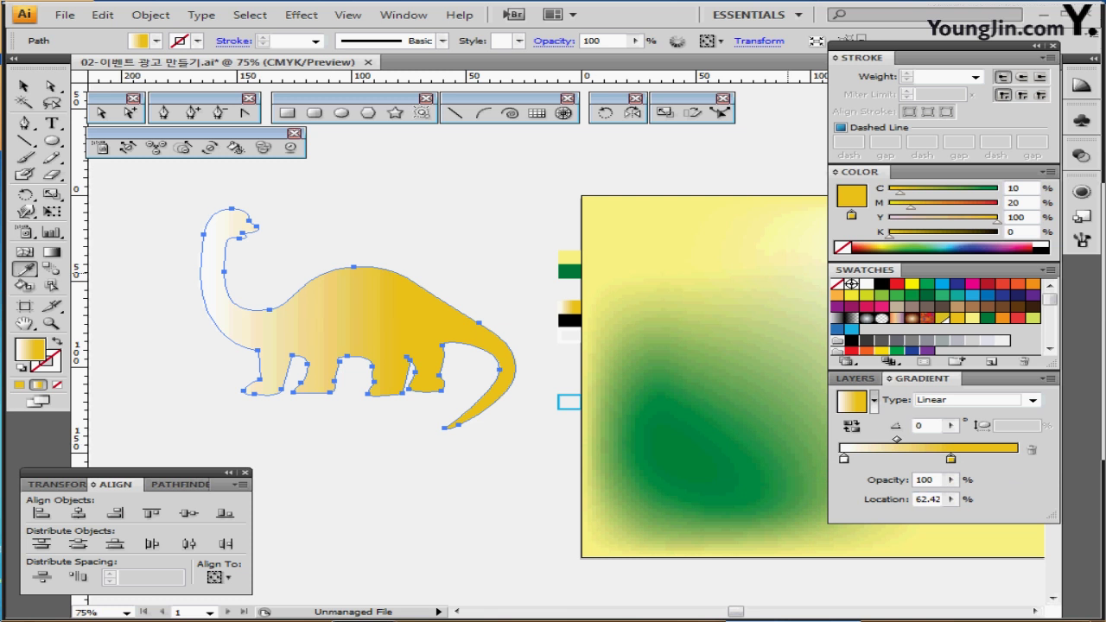
# - Set the angle of the dinosaur's linear gradient to 90°
pyautogui.click(1032, 400)
pyautogui.click(994, 426)
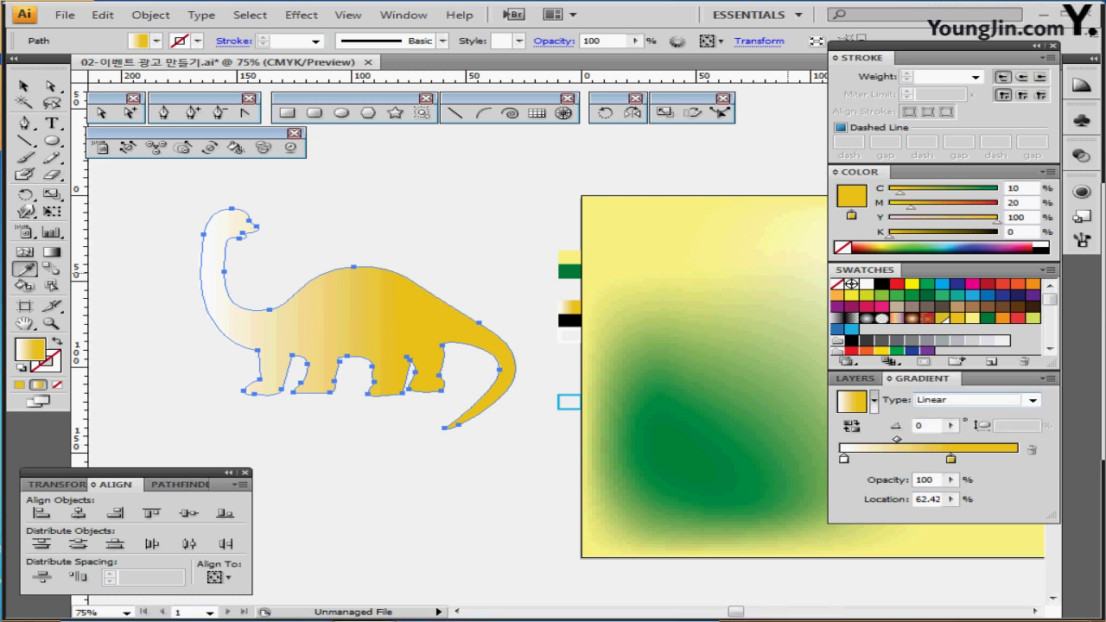
pyautogui.write('90')
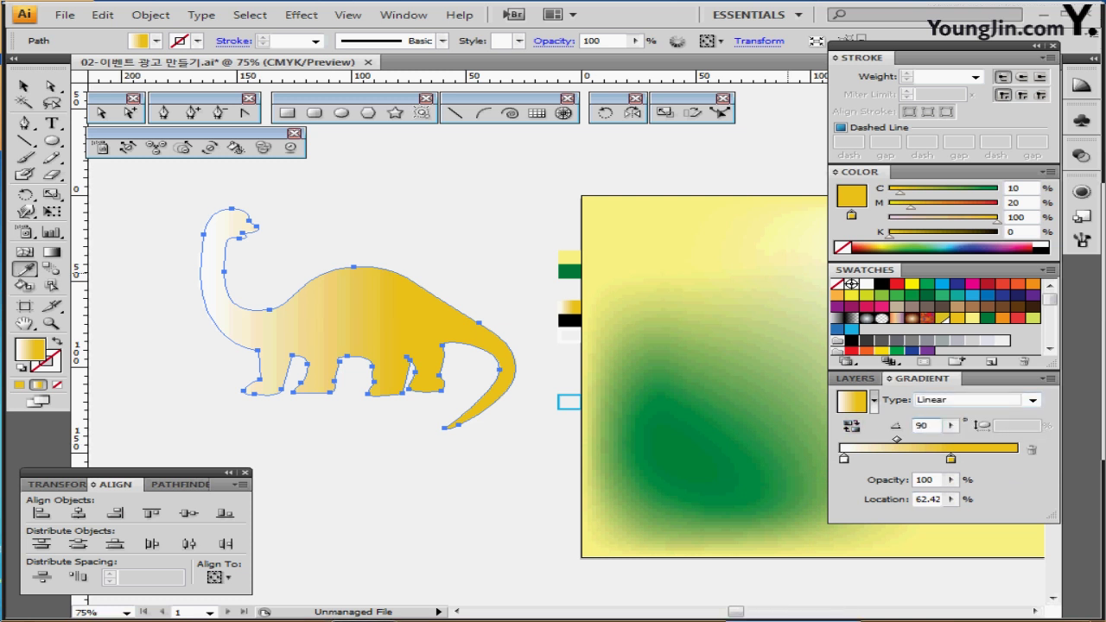
pyautogui.press('Return')
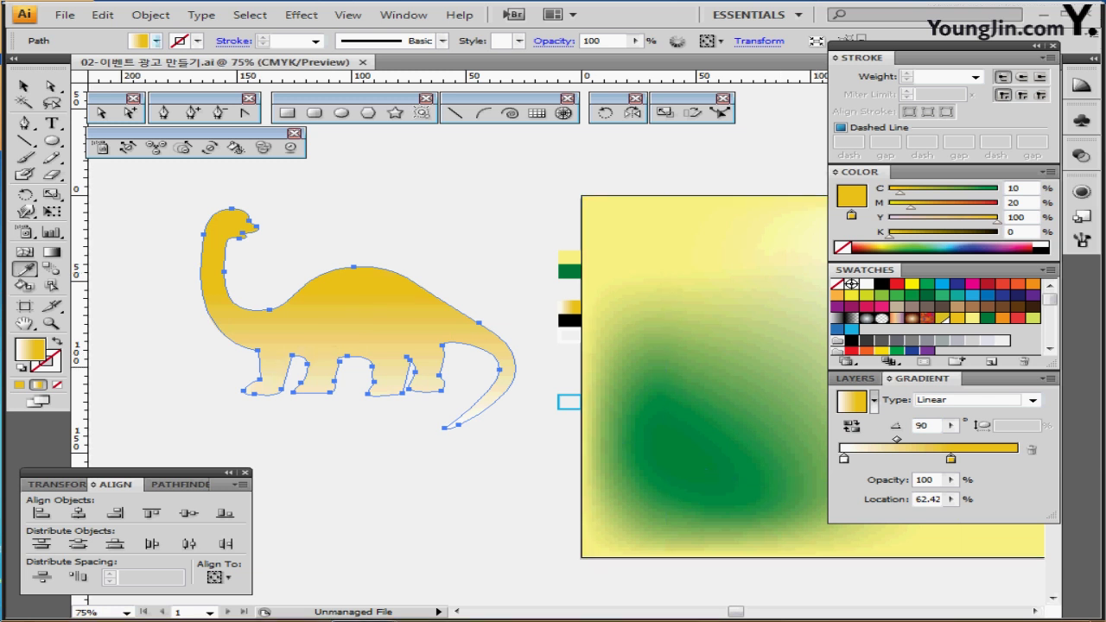
# - Create an offset path of 3 mm with mitered joins around the dinosaur and fill the offset shape with black
pyautogui.click(150, 14)
pyautogui.moveTo(186, 345)
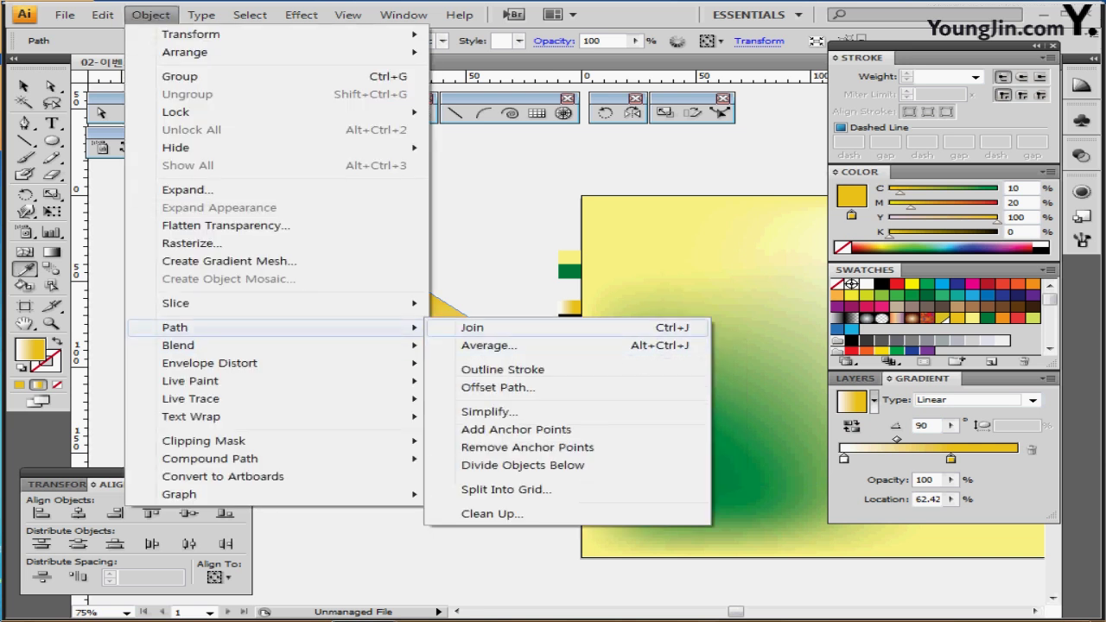
pyautogui.click(498, 387)
pyautogui.moveTo(484, 257); pyautogui.dragTo(594, 252)
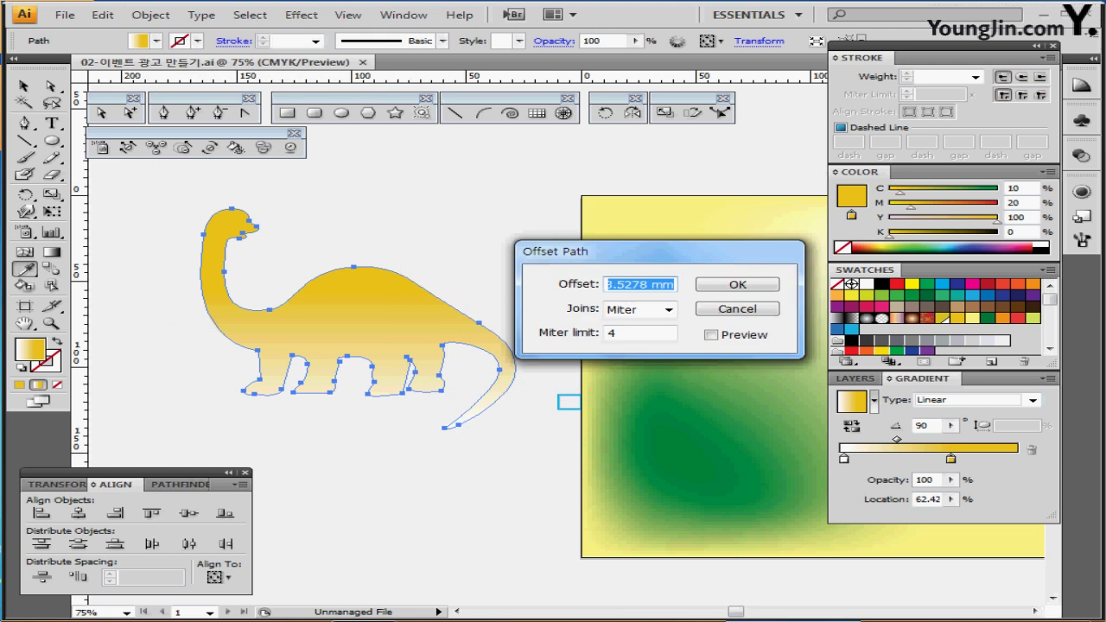
pyautogui.click(713, 335)
pyautogui.moveTo(677, 286); pyautogui.dragTo(609, 285)
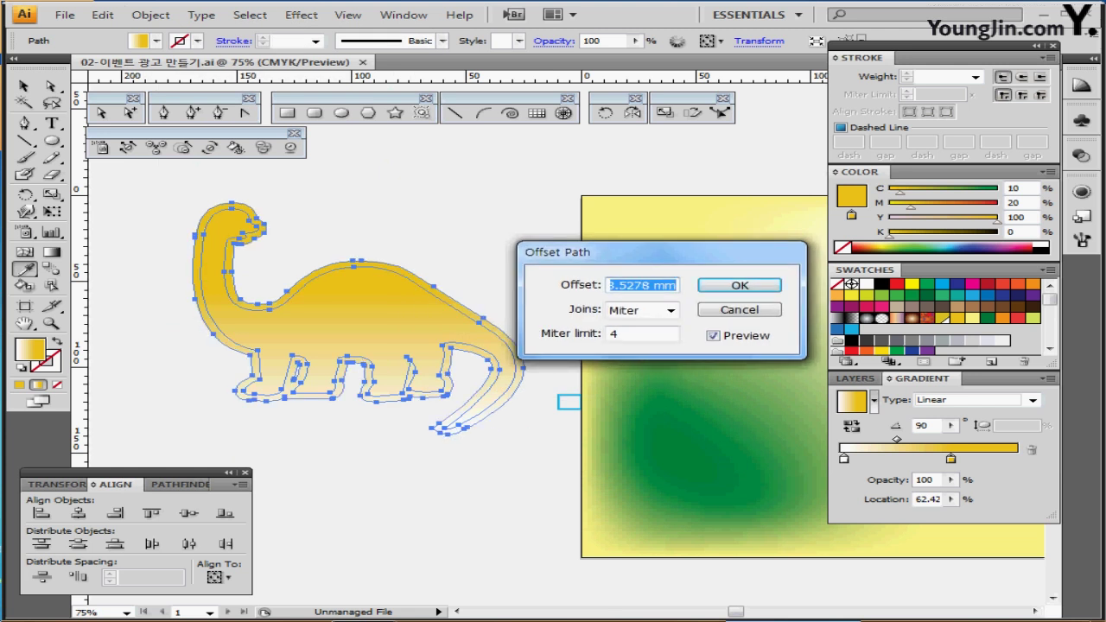
pyautogui.write('3')
pyautogui.press('Tab')
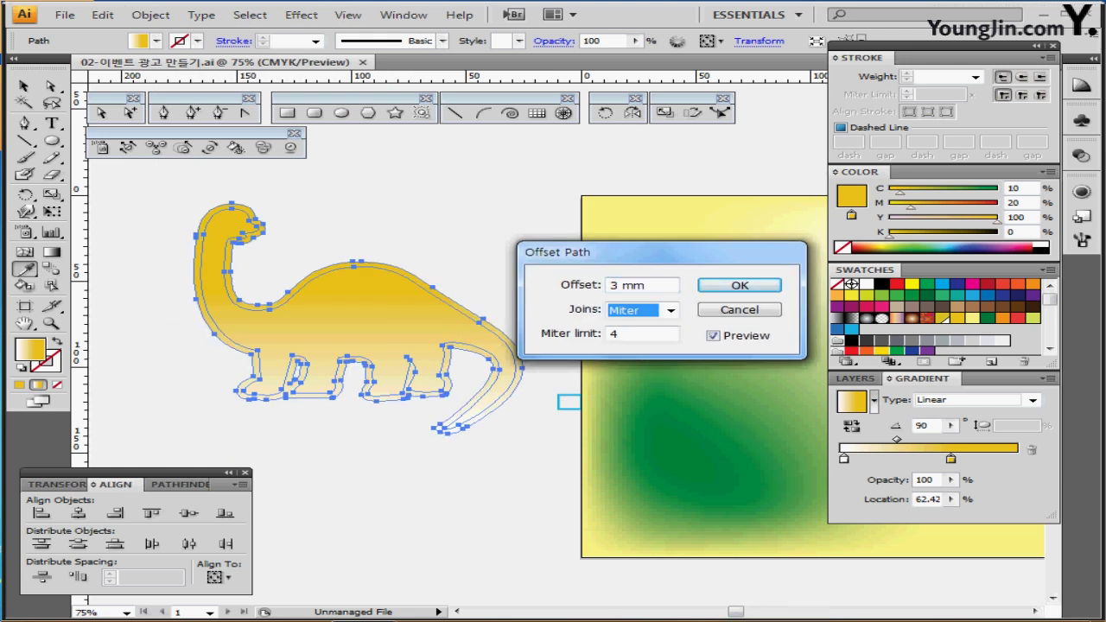
pyautogui.press('Return')
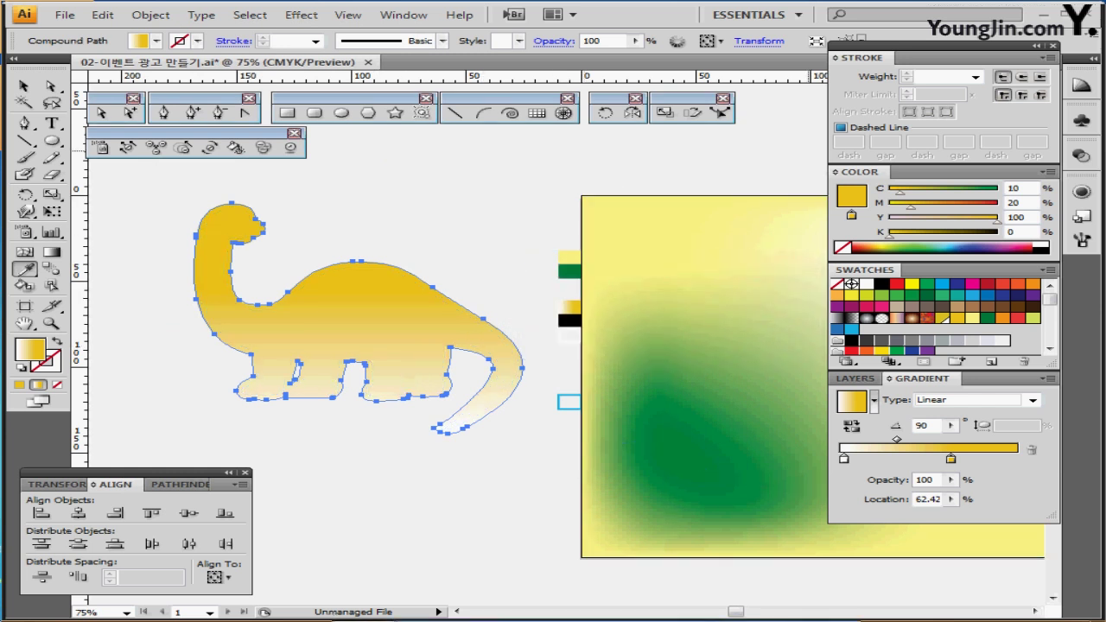
pyautogui.click(881, 284)
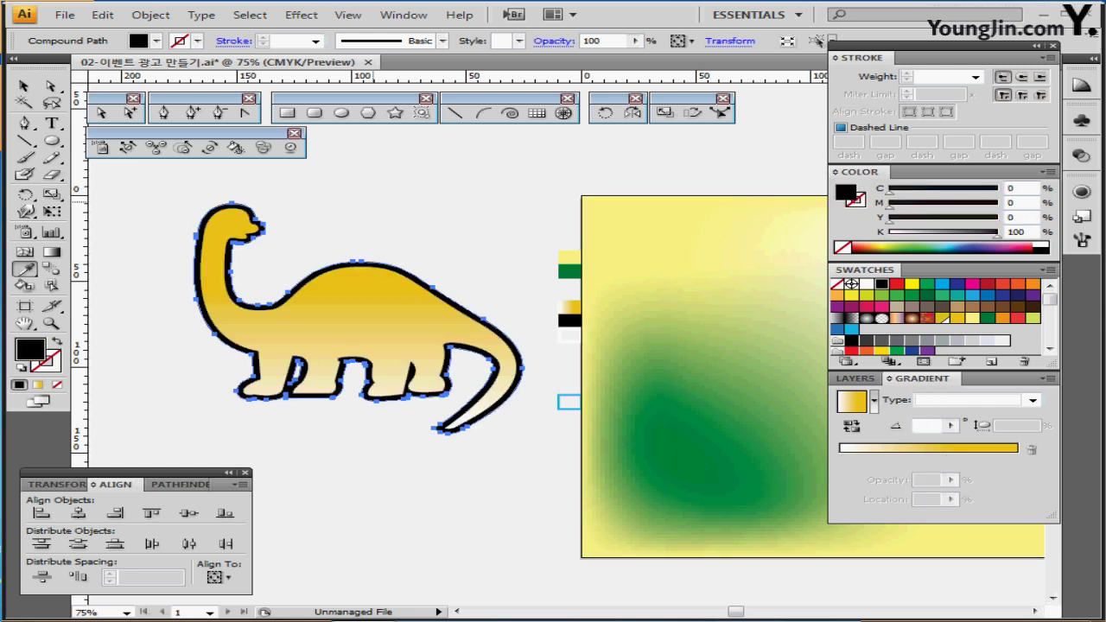
pyautogui.keyDown('ctrl'); pyautogui.click(374, 213); pyautogui.keyUp('ctrl')
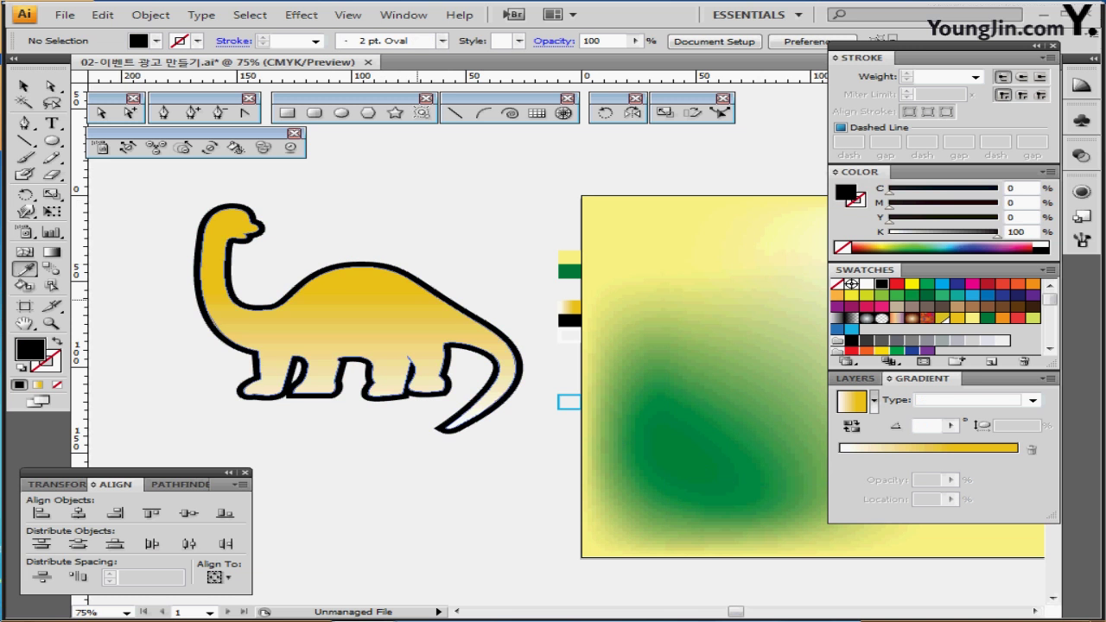
# - Create an inward offset path of -2 mm from the gradient-filled dinosaur shape
pyautogui.keyDown('ctrl'); pyautogui.click(409, 298); pyautogui.keyUp('ctrl')
pyautogui.hotkey('ctrl', 'shift', 'b')
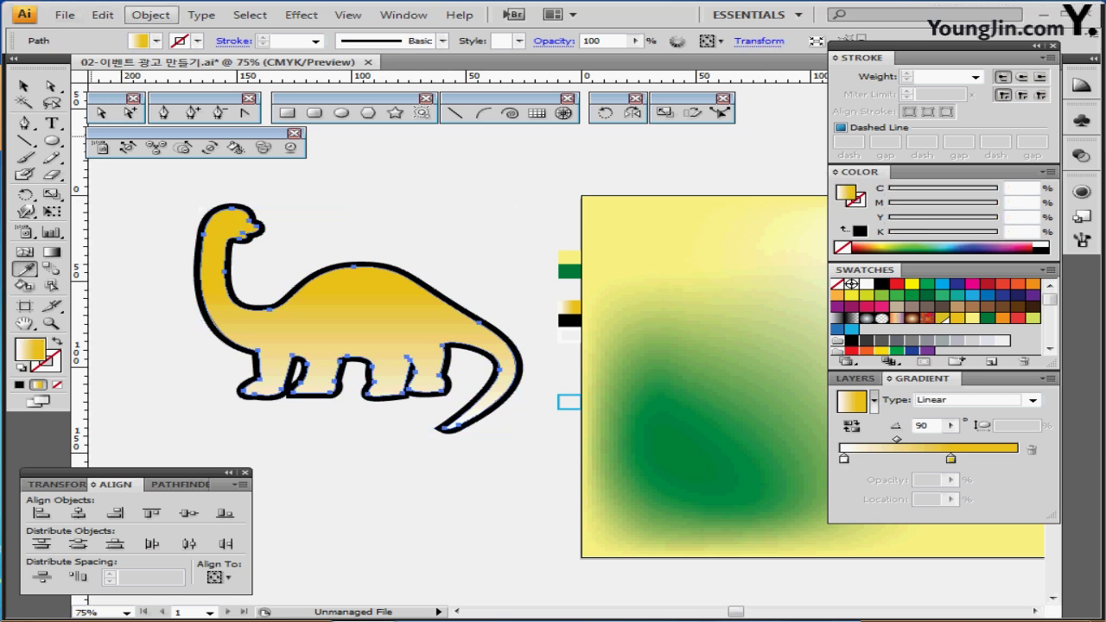
pyautogui.click(150, 15)
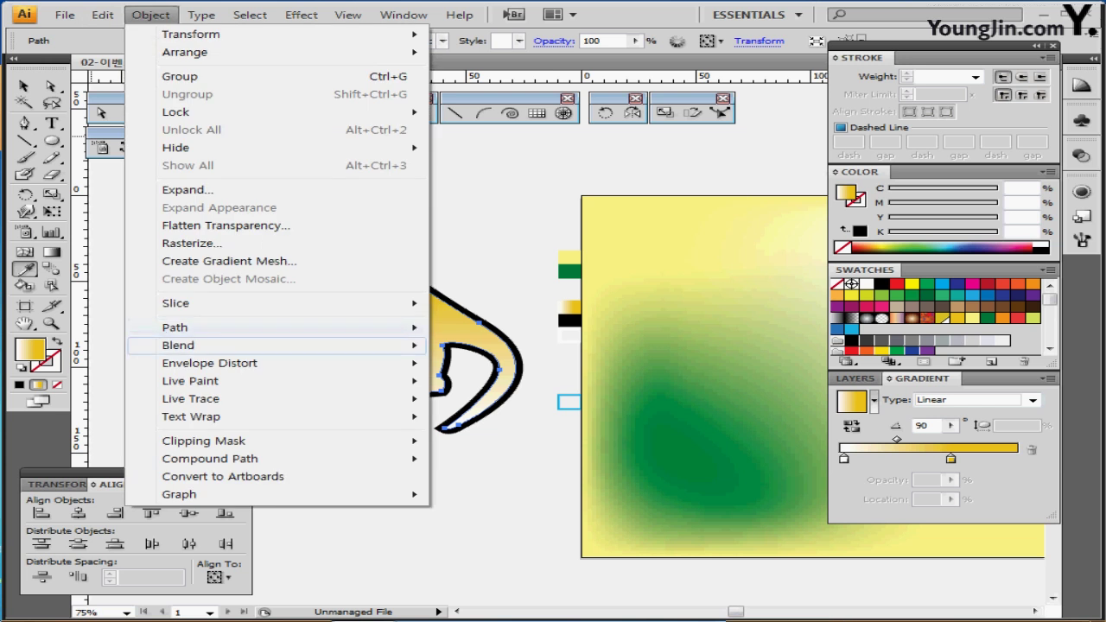
pyautogui.moveTo(285, 328)
pyautogui.click(484, 386)
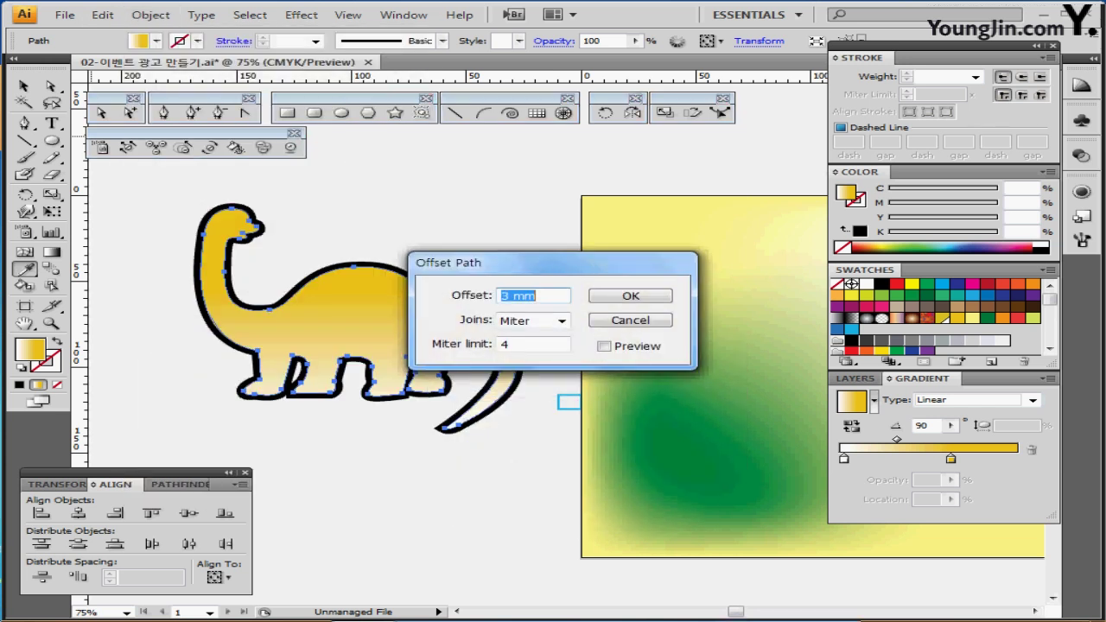
pyautogui.write('-2')
pyautogui.press('Return')
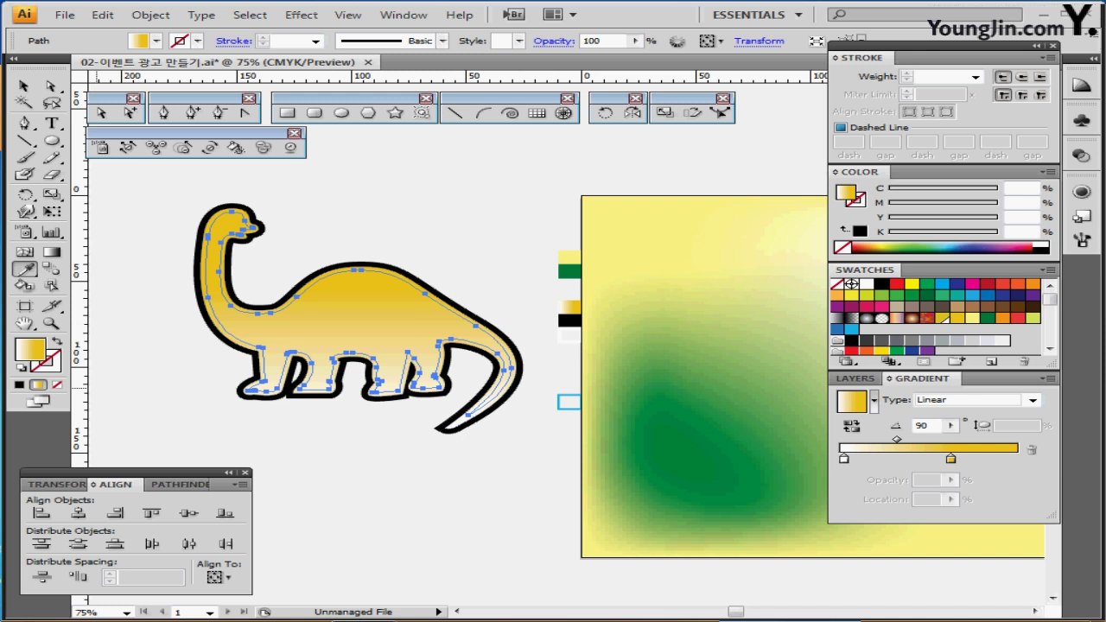
# - Give the inner offset path no fill and a white 3 pt stroke, and save the document
pyautogui.click(57, 384)
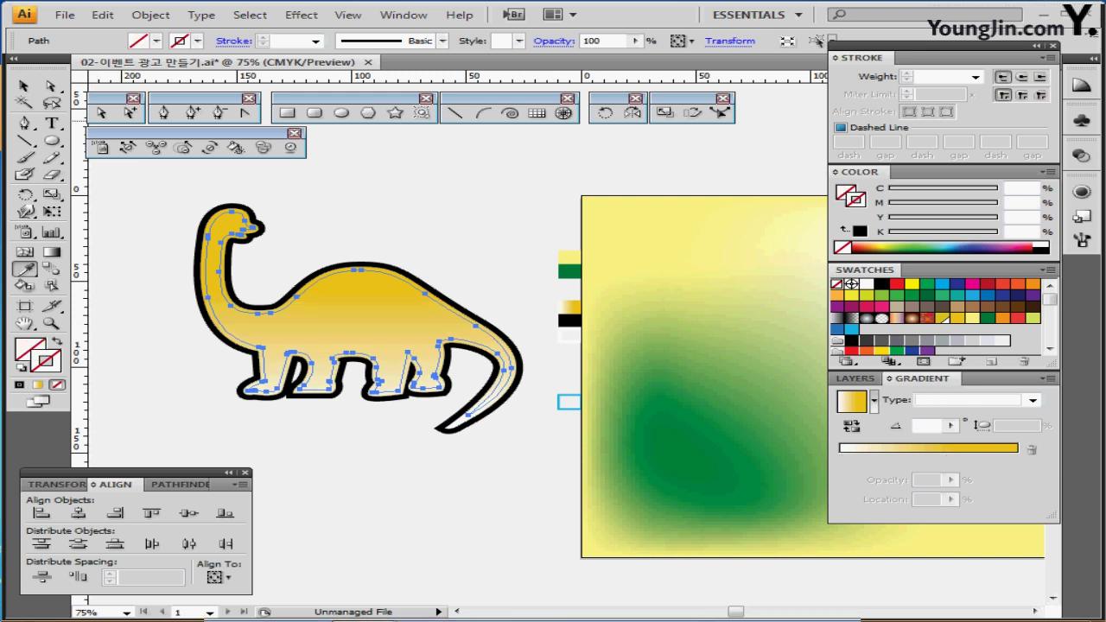
pyautogui.click(867, 283)
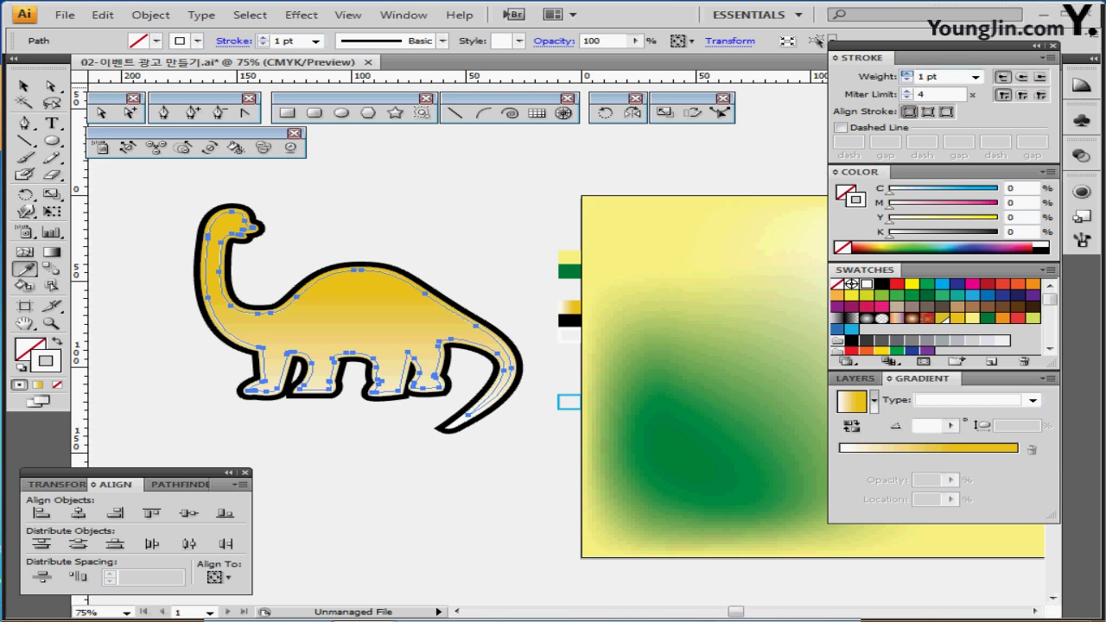
pyautogui.click(907, 73)
pyautogui.click(907, 74)
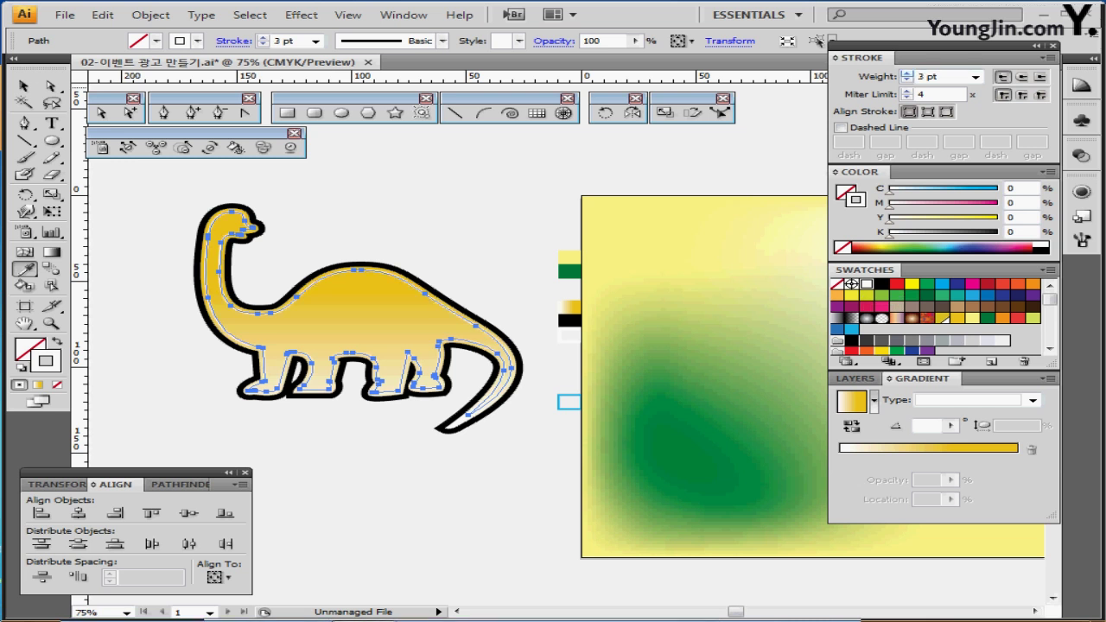
pyautogui.keyDown('ctrl'); pyautogui.click(405, 465); pyautogui.keyUp('ctrl')
pyautogui.hotkey('ctrl', 's')
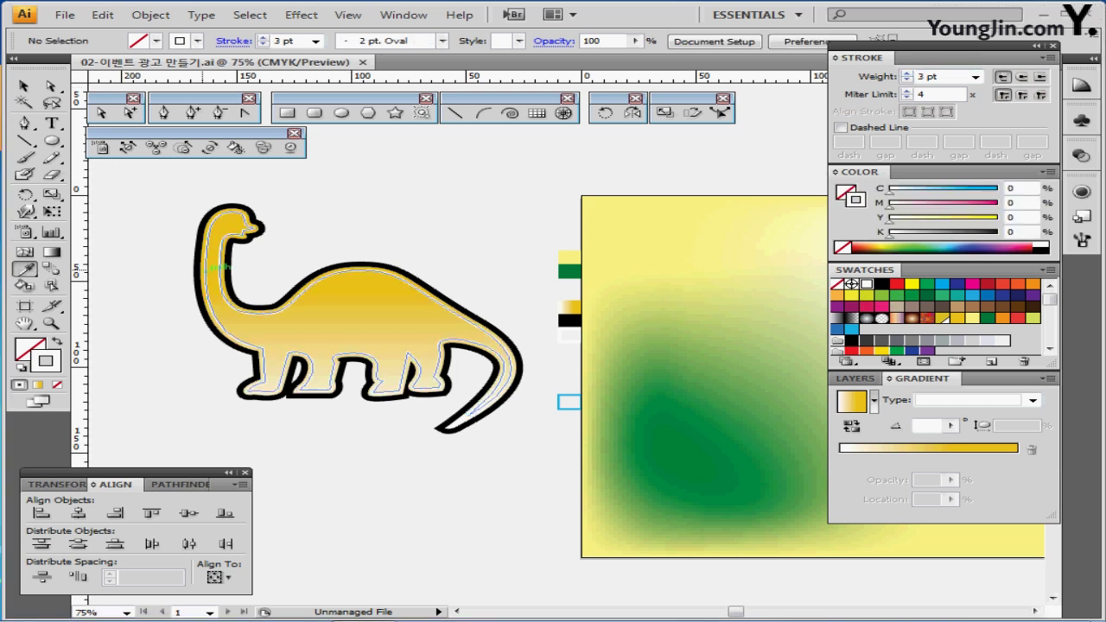
# - Move all layers of the long-necked dinosaur together onto the artboard over the green mesh area, and save the document
pyautogui.moveTo(175, 202); pyautogui.dragTo(413, 379)
pyautogui.moveTo(348, 328)
pyautogui.mouseDown()
pyautogui.moveTo(774, 353)
pyautogui.moveTo(739, 341)
pyautogui.mouseUp()
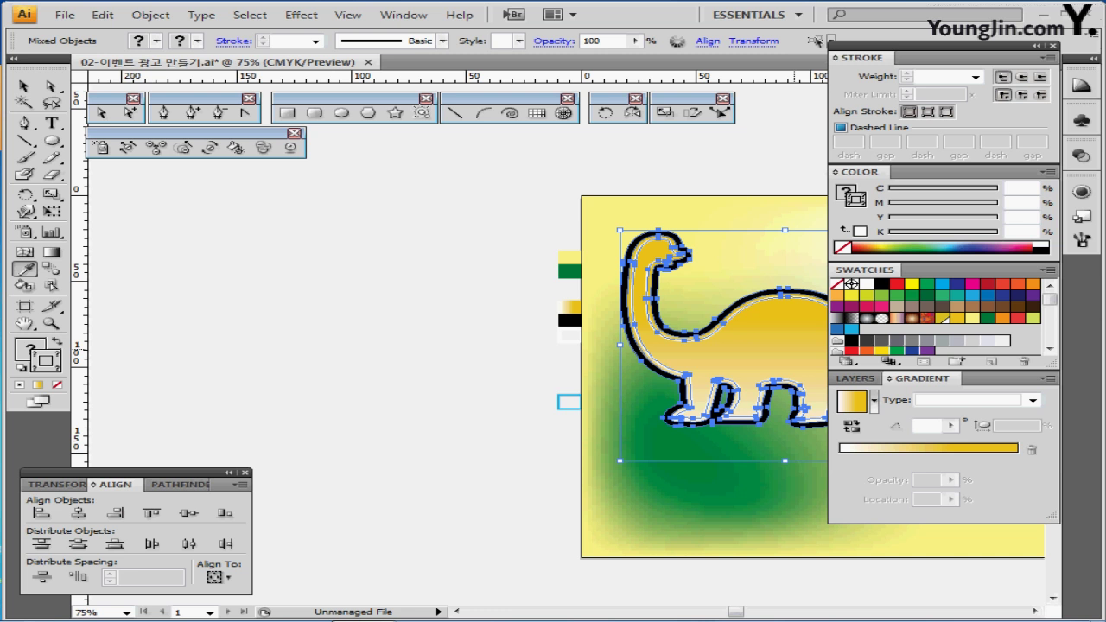
pyautogui.hotkey('ctrl', 's')
pyautogui.moveTo(715, 348); pyautogui.dragTo(441, 322)
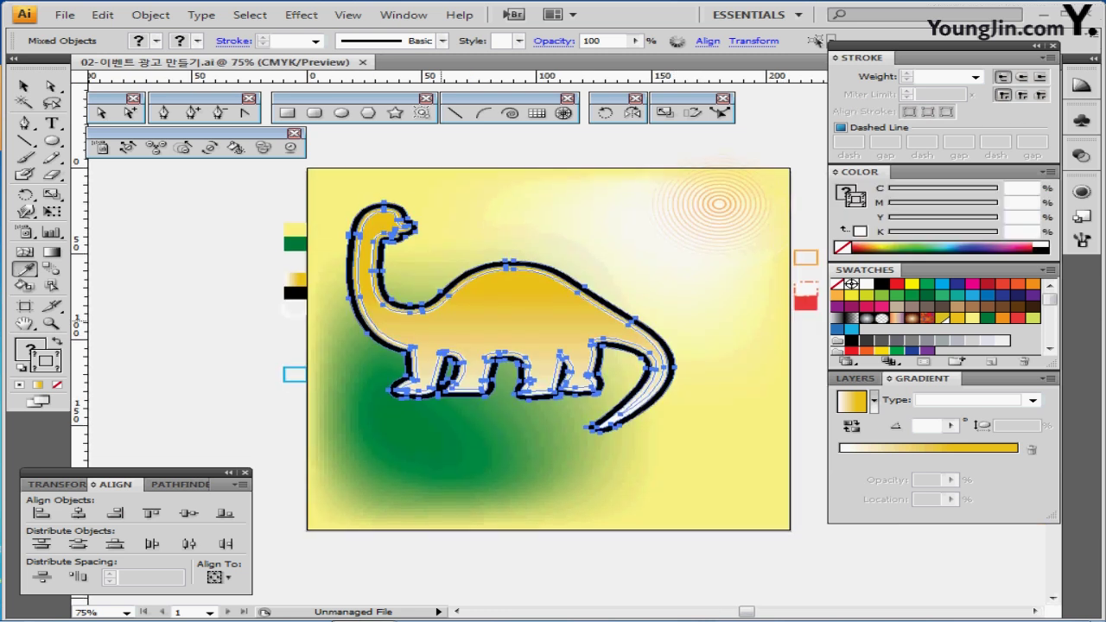
pyautogui.keyDown('ctrl'); pyautogui.click(217, 229); pyautogui.keyUp('ctrl')
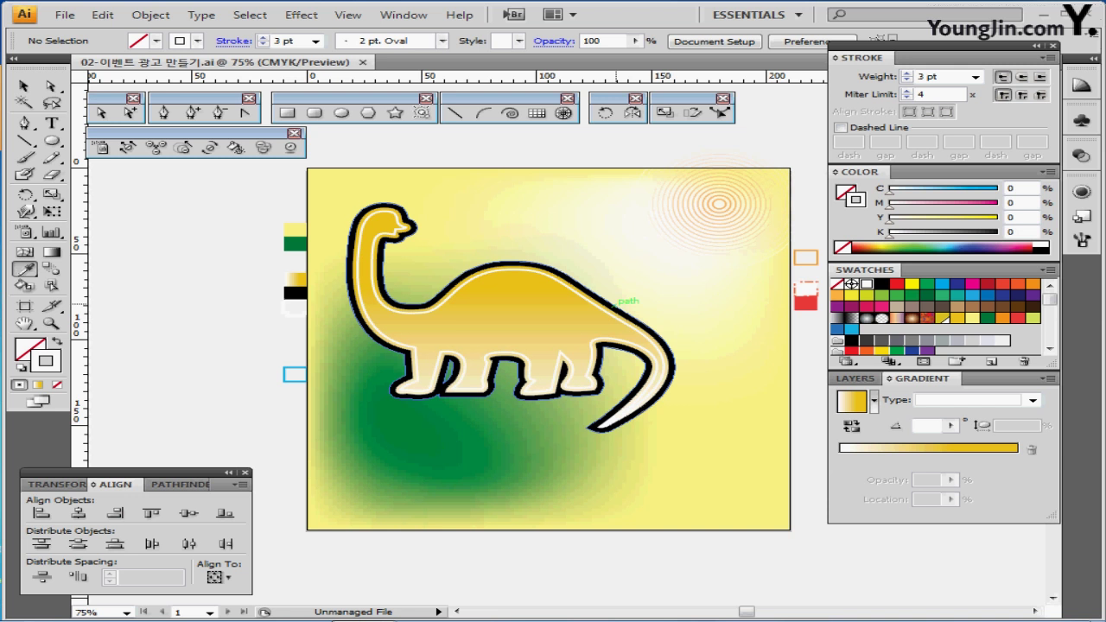
# - Examine the plain green dinosaur outside the artboard and the finished blue-spiked dinosaur below it
pyautogui.keyDown('ctrl'); pyautogui.click(728, 315); pyautogui.keyUp('ctrl')
pyautogui.keyDown('ctrl'); pyautogui.click(736, 364); pyautogui.keyUp('ctrl')
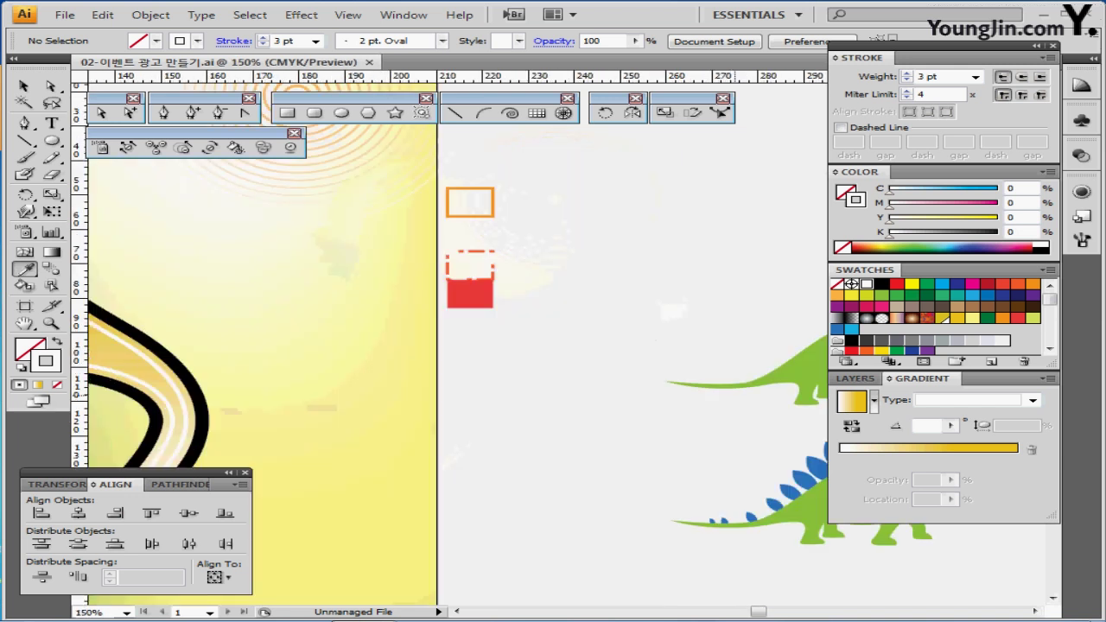
pyautogui.hscroll(6, 450, 345)
pyautogui.hotkey('ctrl', '+')
pyautogui.hotkey('ctrl', '+')
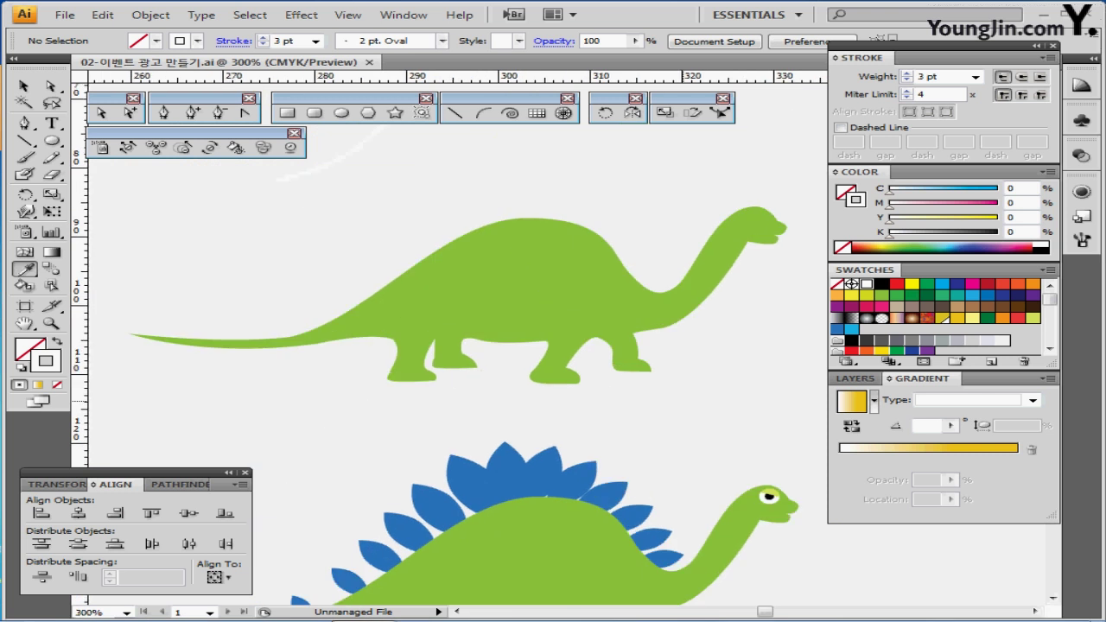
pyautogui.moveTo(681, 498); pyautogui.dragTo(707, 353)
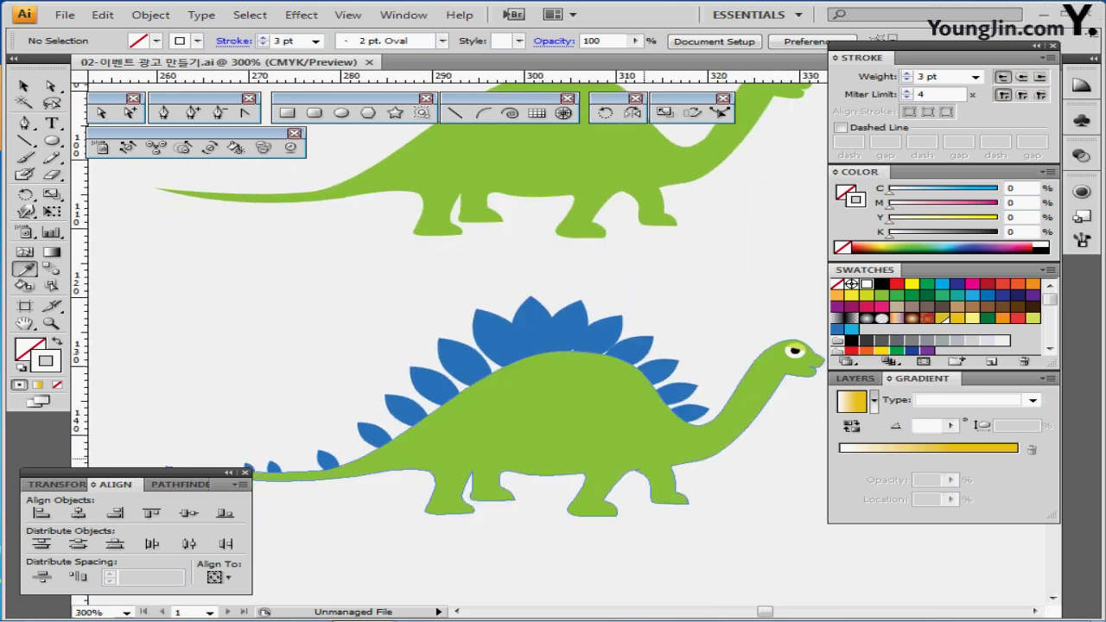
pyautogui.moveTo(574, 352); pyautogui.dragTo(594, 462)
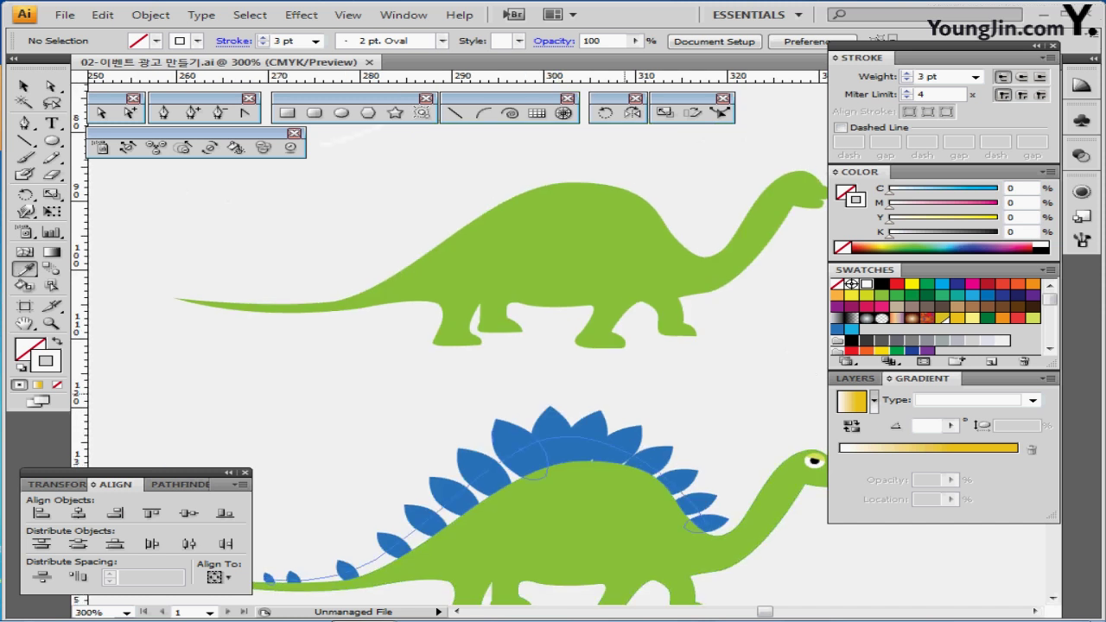
pyautogui.moveTo(595, 267); pyautogui.dragTo(505, 375)
pyautogui.keyDown('ctrl'); pyautogui.click(522, 355); pyautogui.keyUp('ctrl')
pyautogui.moveTo(431, 440); pyautogui.dragTo(425, 451)
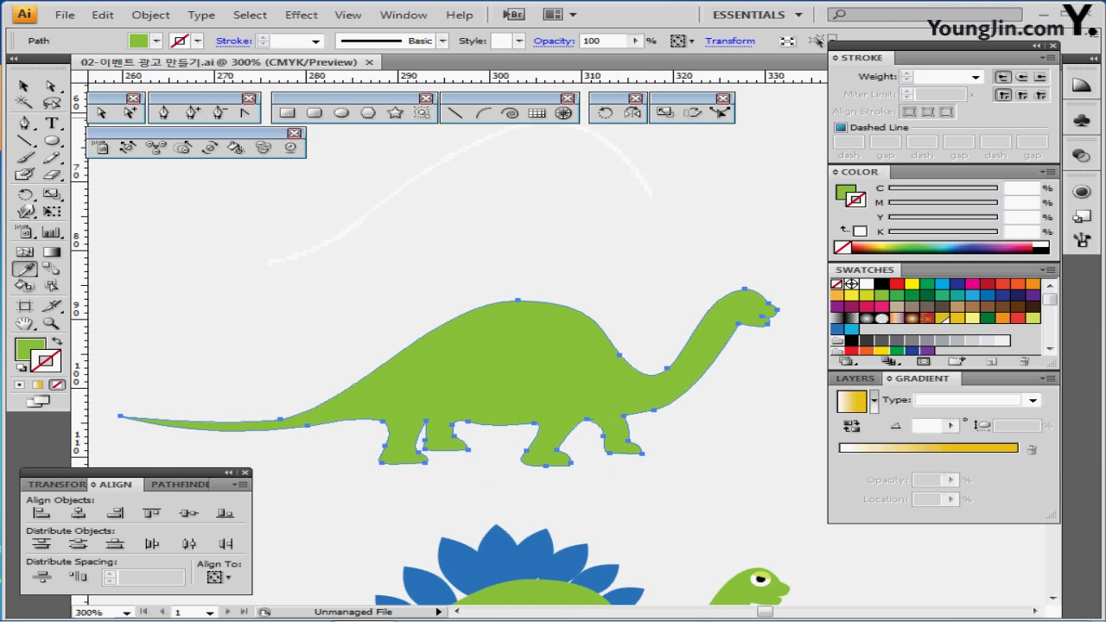
pyautogui.press('x')
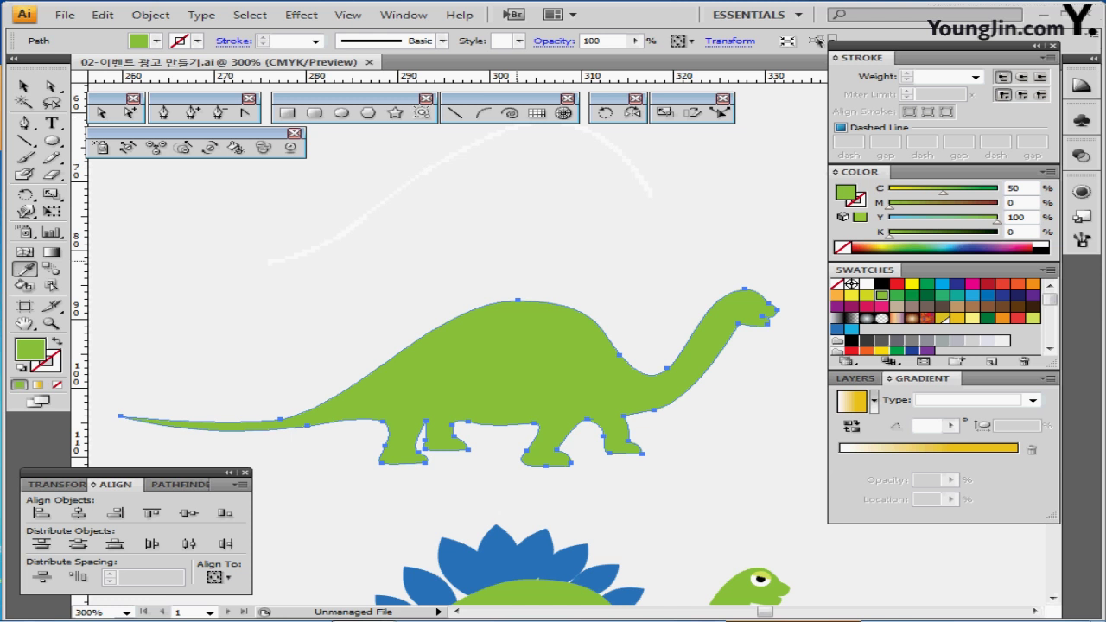
pyautogui.keyDown('ctrl'); pyautogui.click(517, 275); pyautogui.keyUp('ctrl')
pyautogui.moveTo(531, 289); pyautogui.dragTo(551, 262)
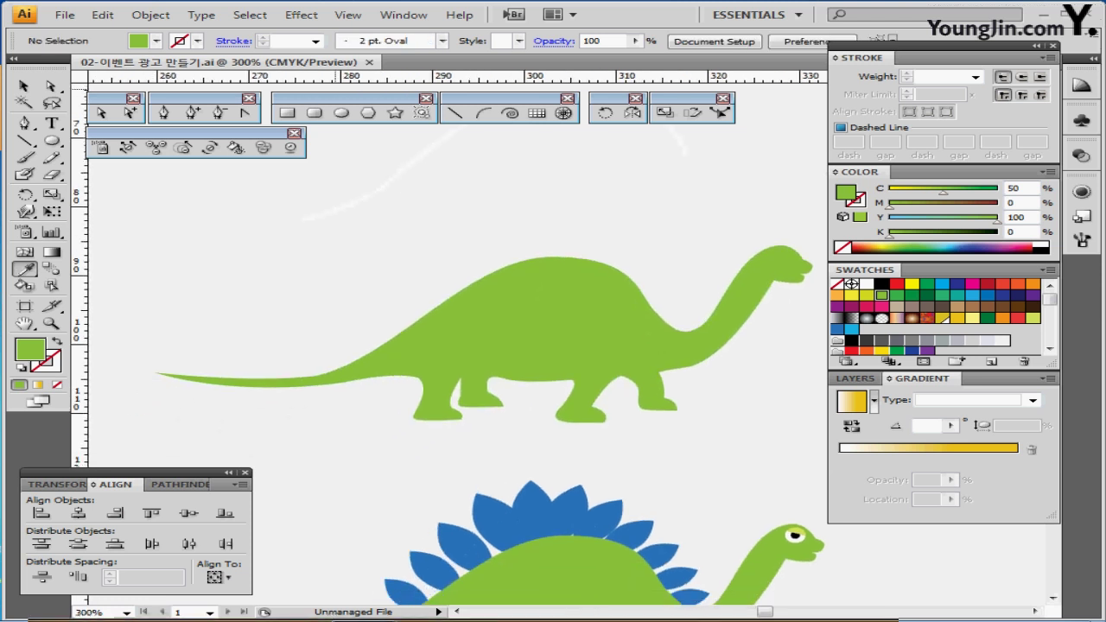
# - Set the fill to the blue of the color sample beside the green dinosaurs using the Eyedropper
pyautogui.click(342, 113)
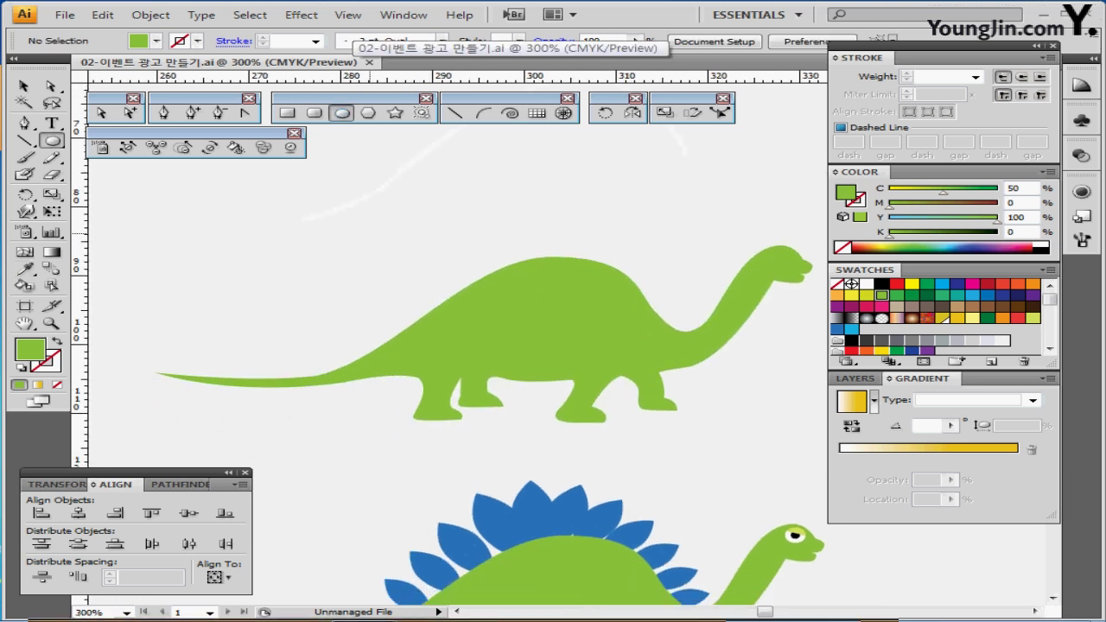
pyautogui.hotkey('ctrl', '+')
pyautogui.hotkey('ctrl', '-')
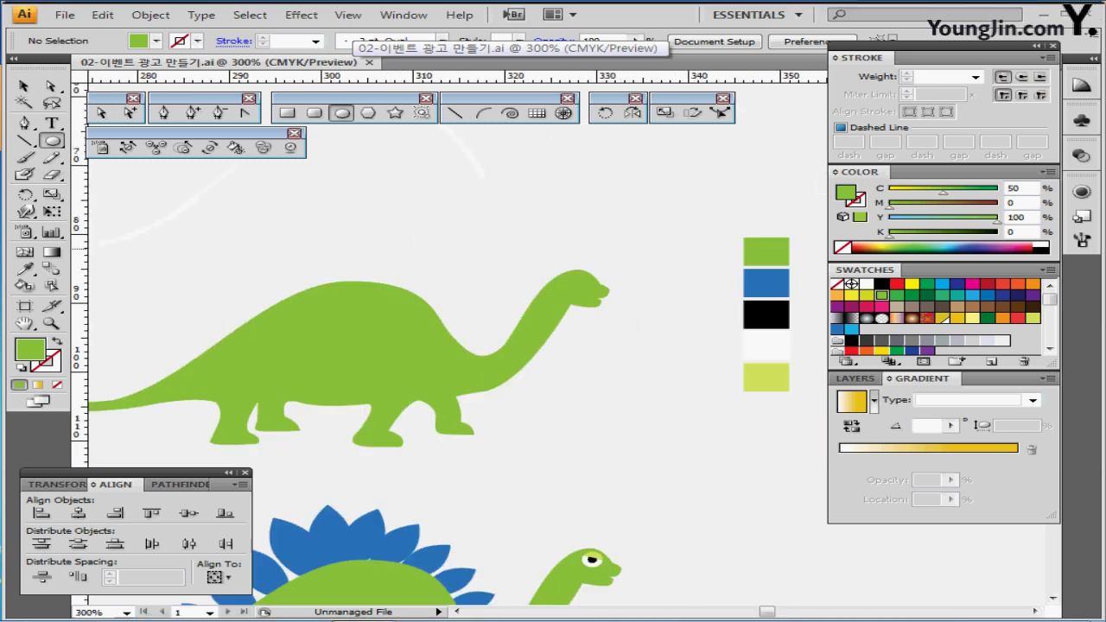
pyautogui.press('i')
pyautogui.click(800, 283)
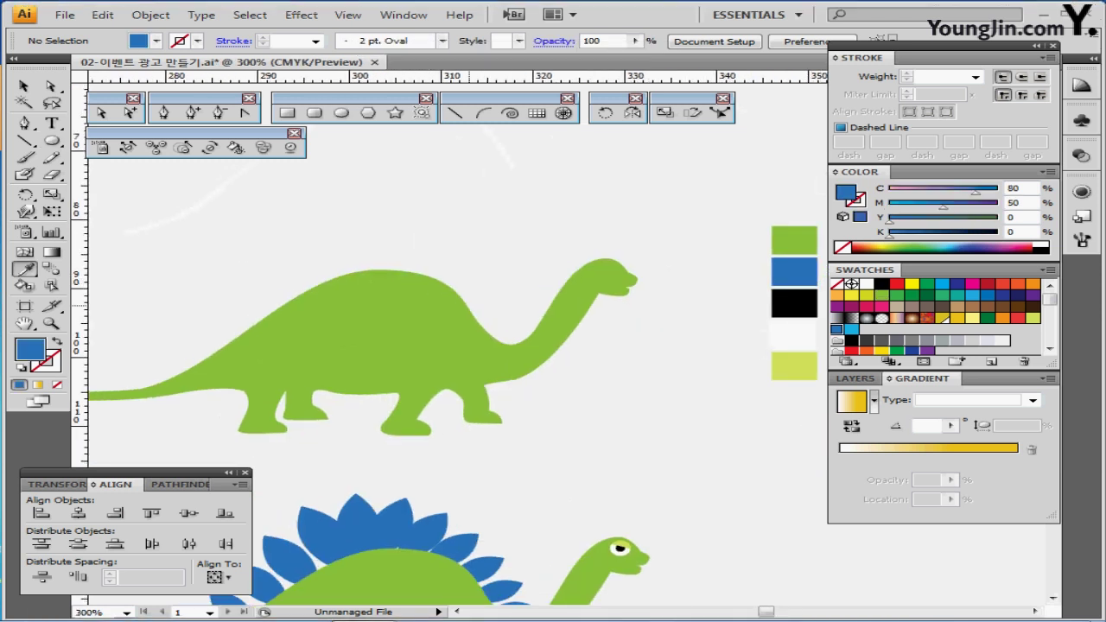
pyautogui.moveTo(372, 281); pyautogui.dragTo(538, 248)
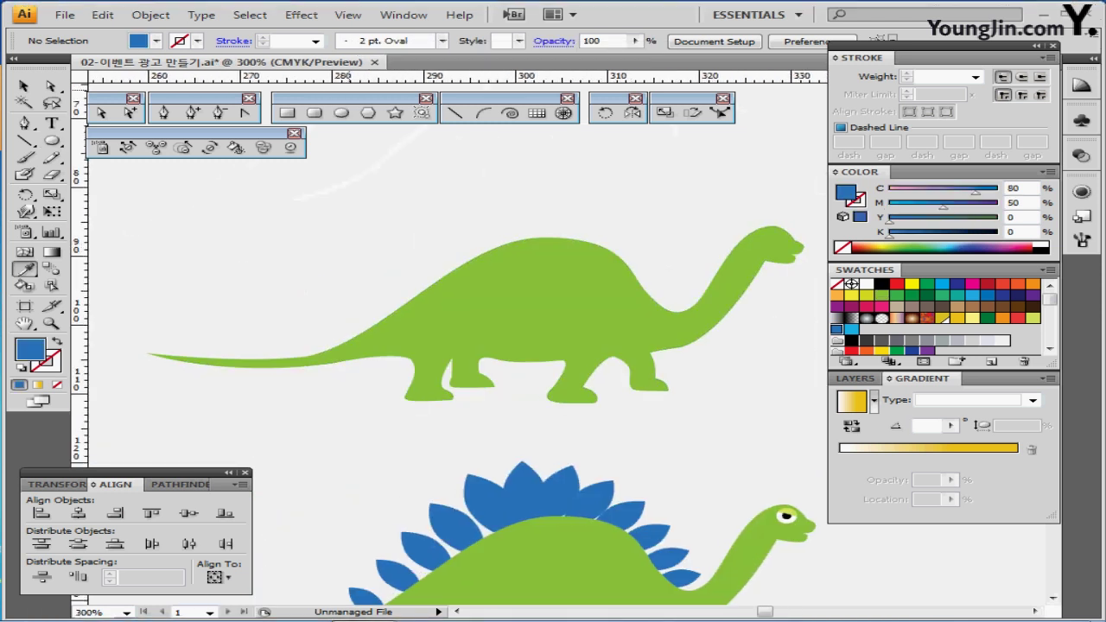
# - Create a blue ellipse 1 mm wide and 2 mm high above the plain dinosaur's tail
pyautogui.click(341, 113)
pyautogui.click(227, 303)
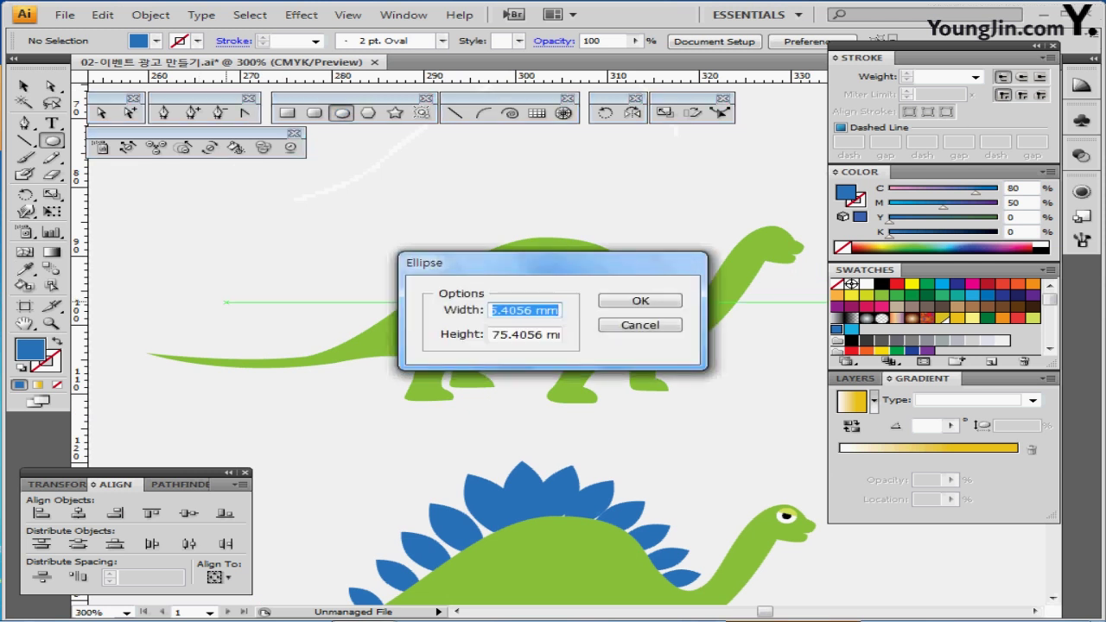
pyautogui.write('1')
pyautogui.press('Tab')
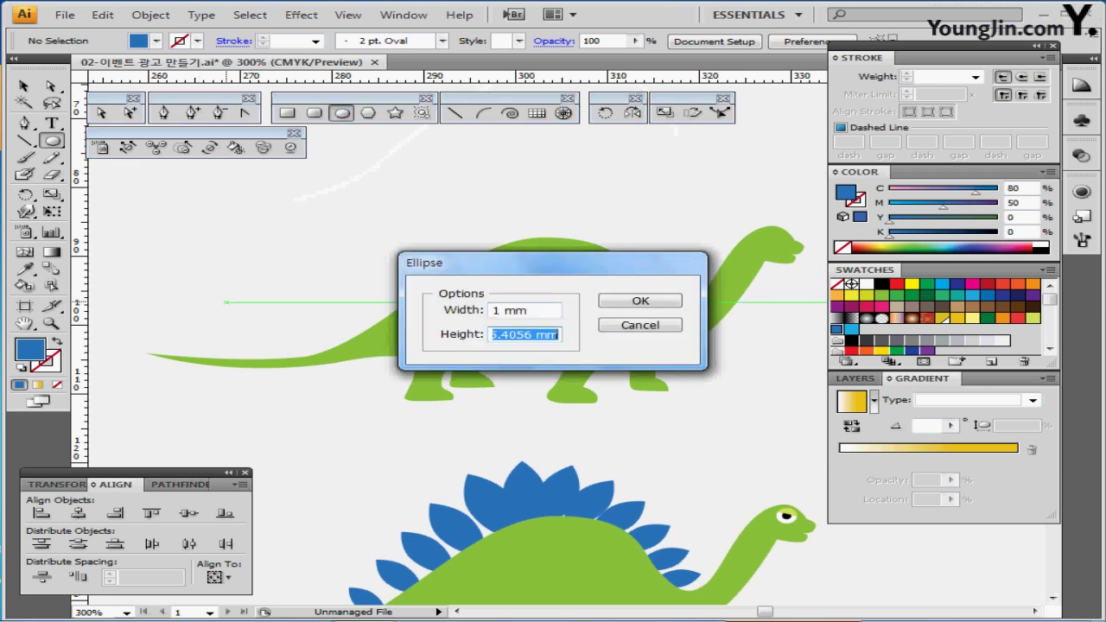
pyautogui.write('2')
pyautogui.press('Return')
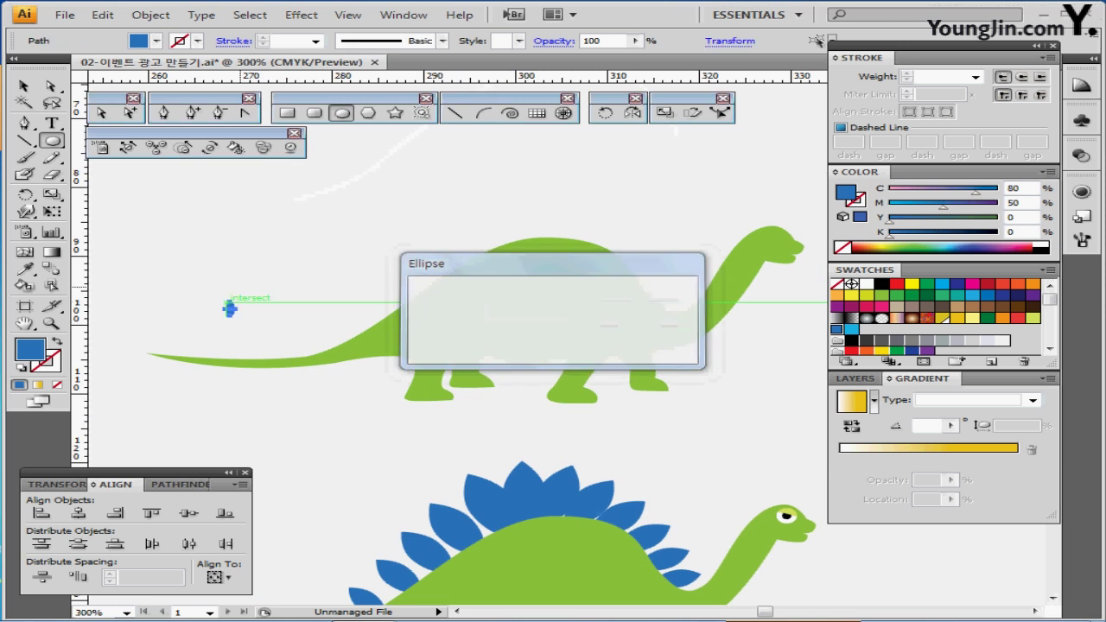
# - Move the small blue ellipse down so it stands on the upper edge of the dinosaur's tail
pyautogui.hotkey('ctrl', '+')
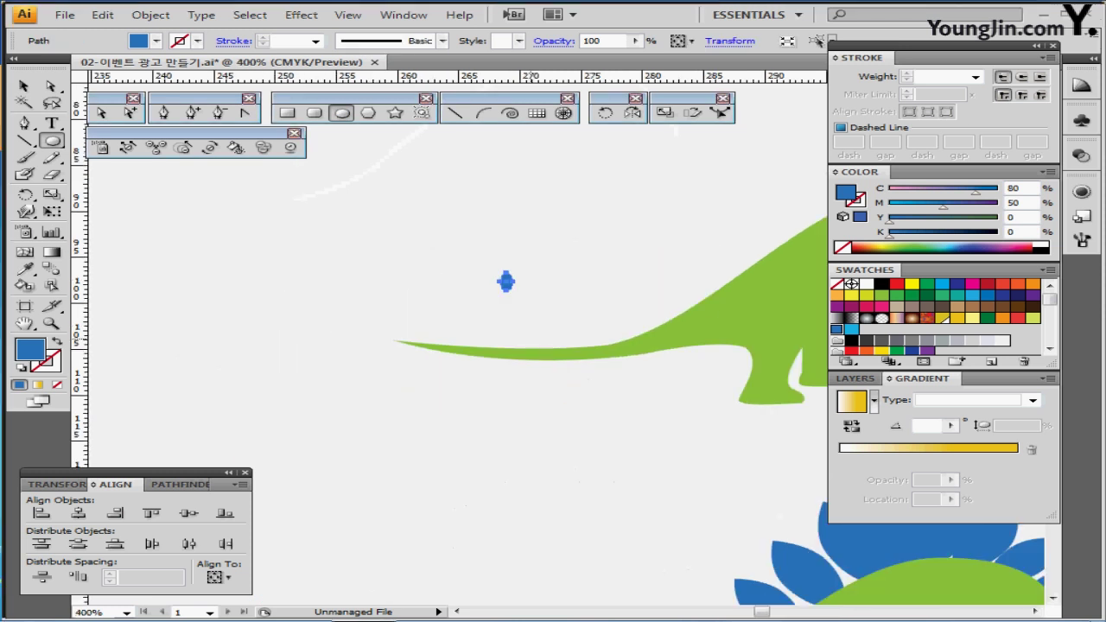
pyautogui.hotkey('ctrl', '+')
pyautogui.moveTo(527, 259); pyautogui.dragTo(547, 346)
pyautogui.hotkey('ctrl', '+')
pyautogui.hotkey('ctrl', '+')
pyautogui.moveTo(596, 307); pyautogui.dragTo(544, 314)
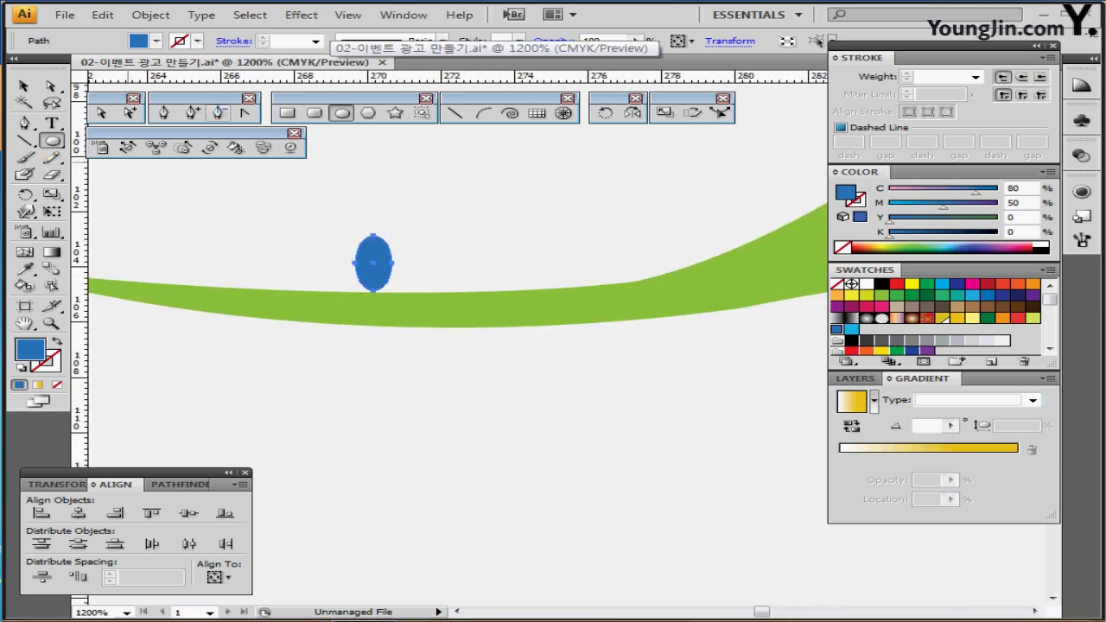
# - Convert the ellipse's upper and lower anchor points to corners to form a leaf shape, and select the whole shape
pyautogui.click(245, 112)
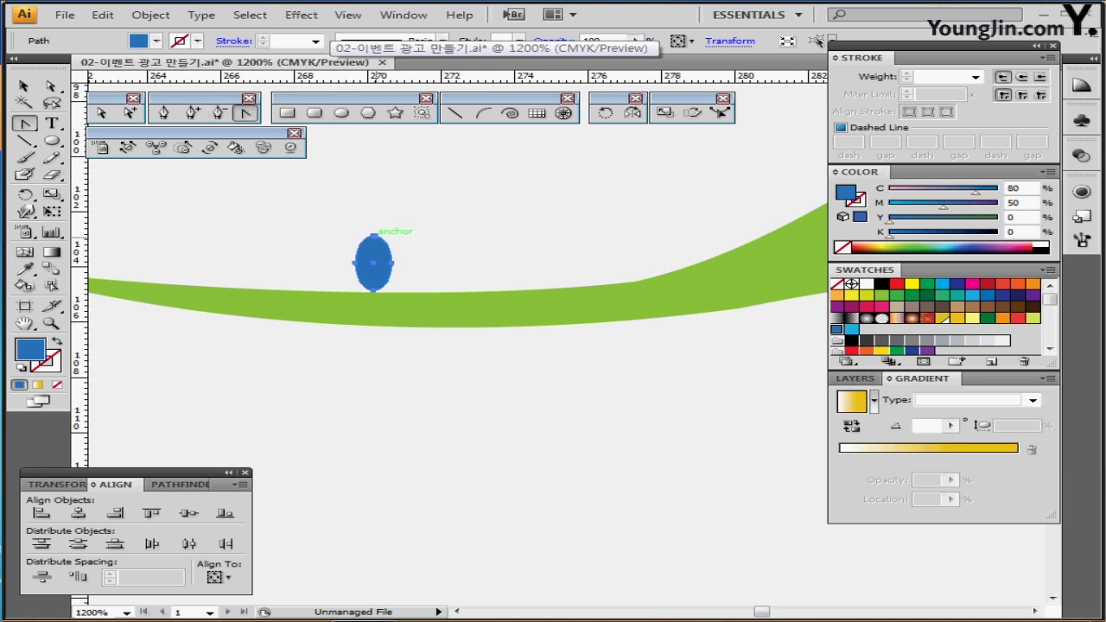
pyautogui.click(374, 234)
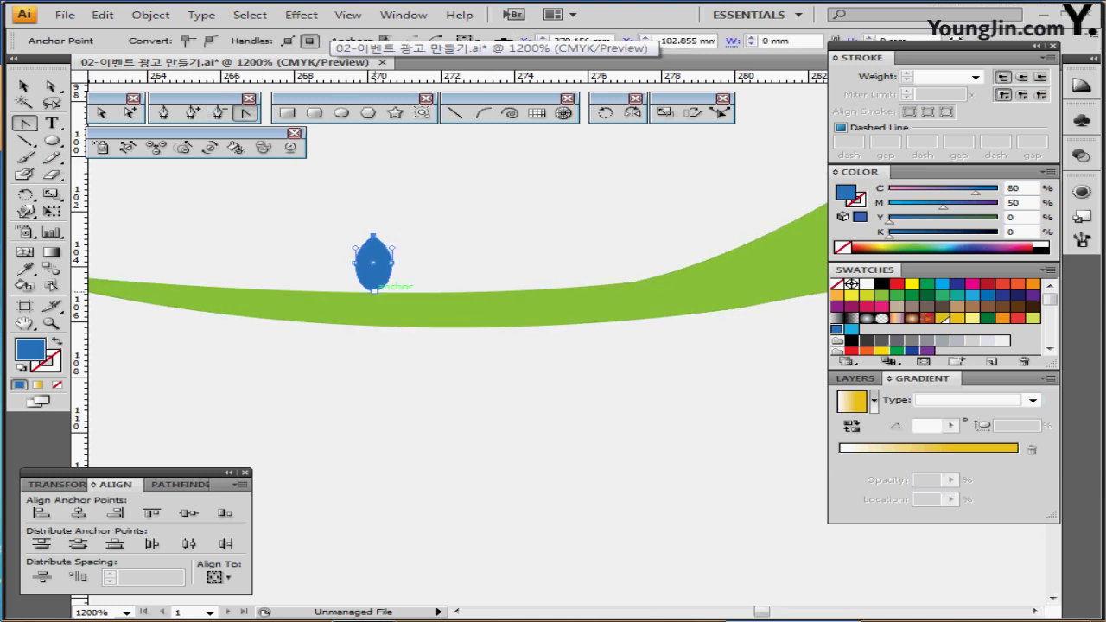
pyautogui.click(374, 290)
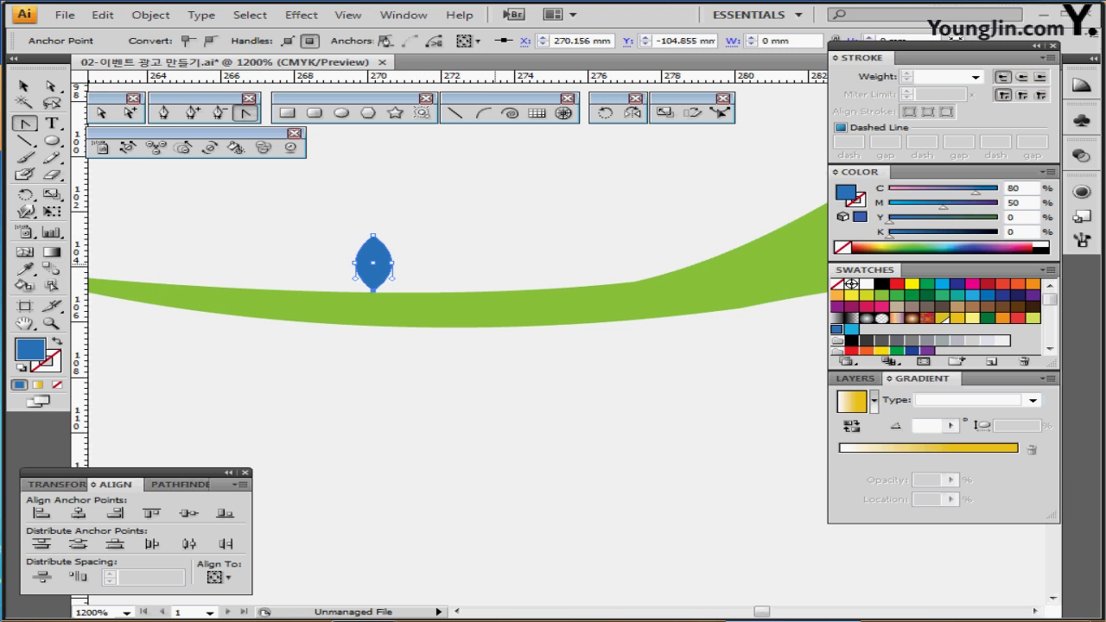
pyautogui.keyDown('ctrl'); pyautogui.keyDown('alt'); pyautogui.click(477, 263); pyautogui.keyUp('alt'); pyautogui.keyUp('ctrl')
pyautogui.moveTo(507, 275); pyautogui.dragTo(306, 222)
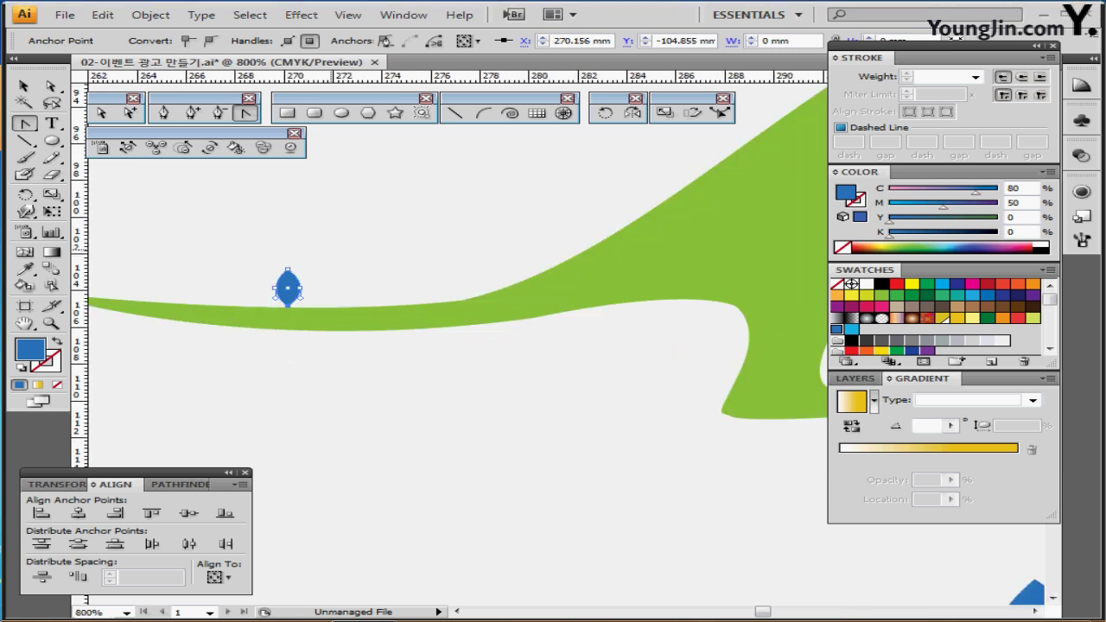
pyautogui.click(291, 274)
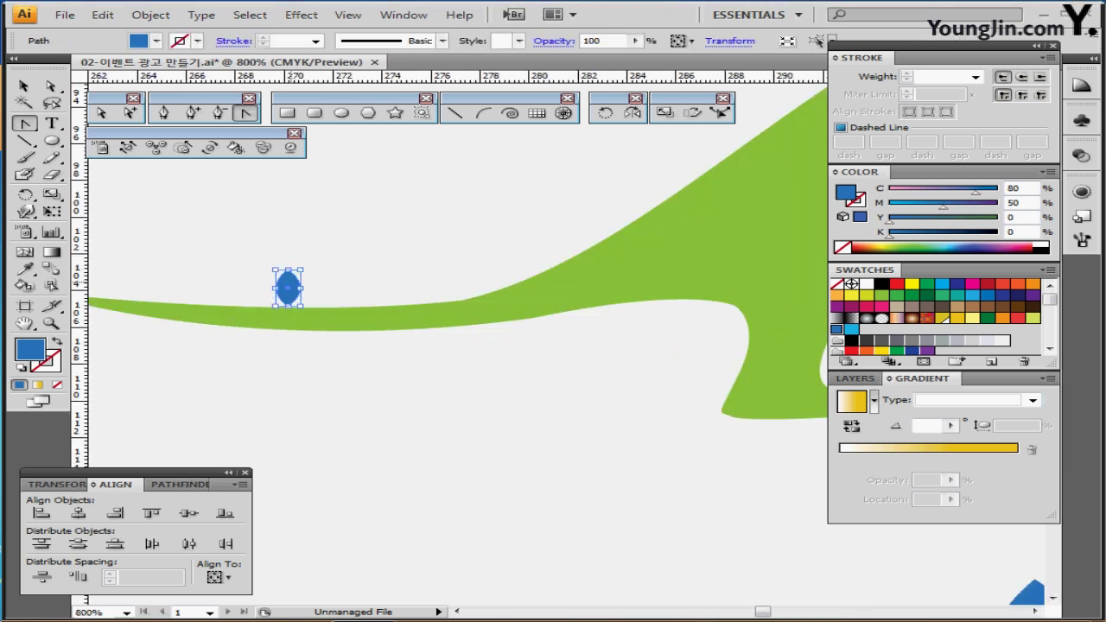
# - Make a copy of the small leaf scaled uniformly to 500% and place it farther along the tail toward the body
pyautogui.keyDown('ctrl'); pyautogui.keyDown('alt'); pyautogui.click(307, 294); pyautogui.keyUp('alt'); pyautogui.keyUp('ctrl')
pyautogui.moveTo(483, 319); pyautogui.dragTo(189, 268)
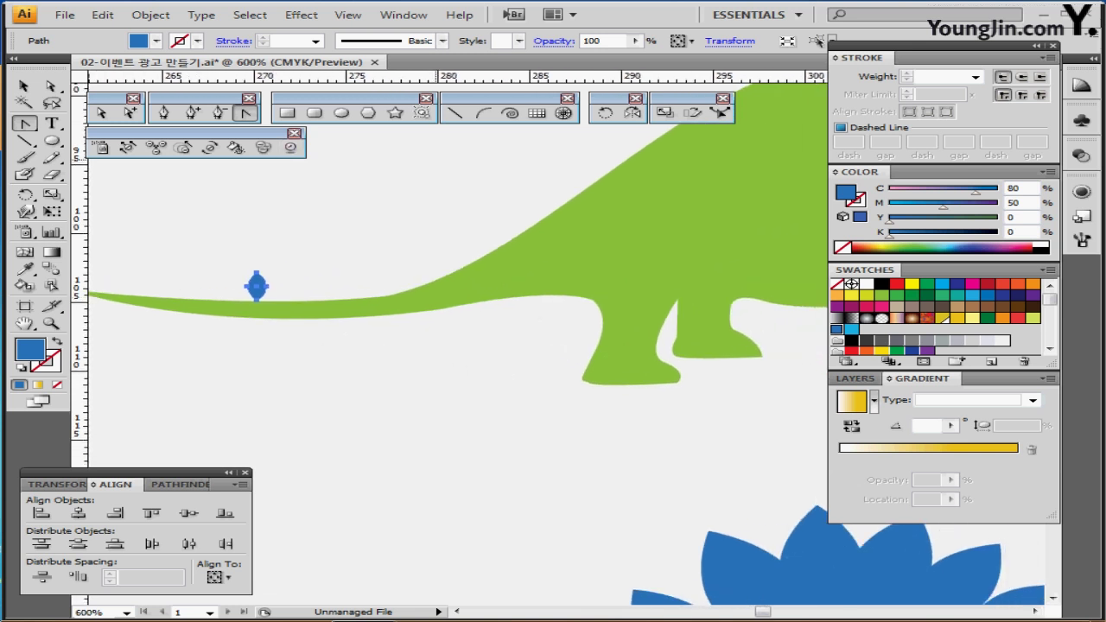
pyautogui.doubleClick(664, 112)
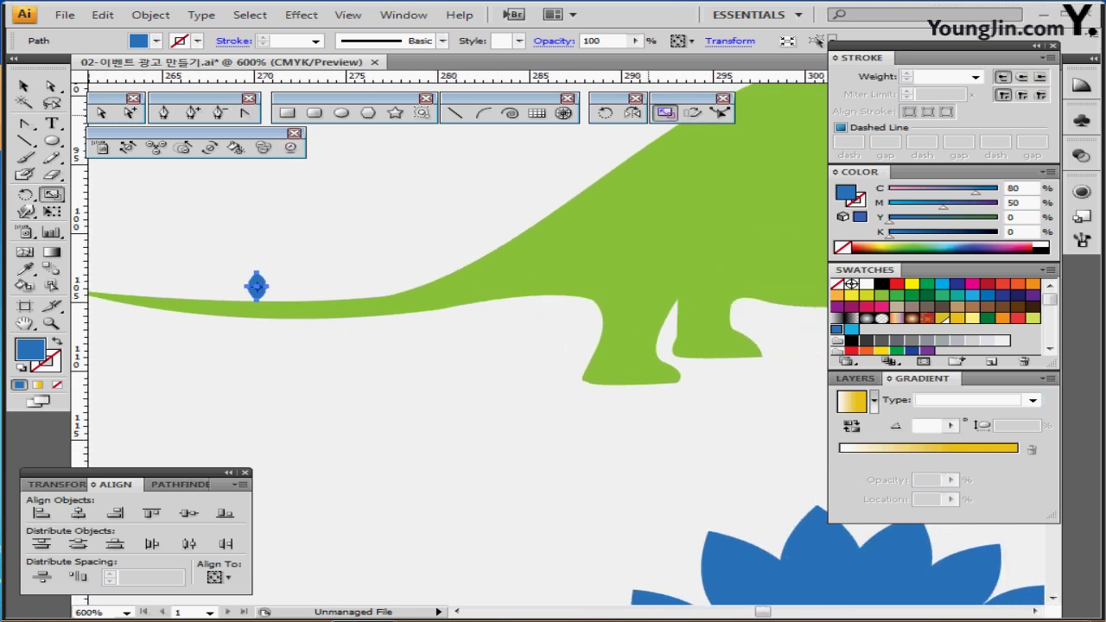
pyautogui.write('500')
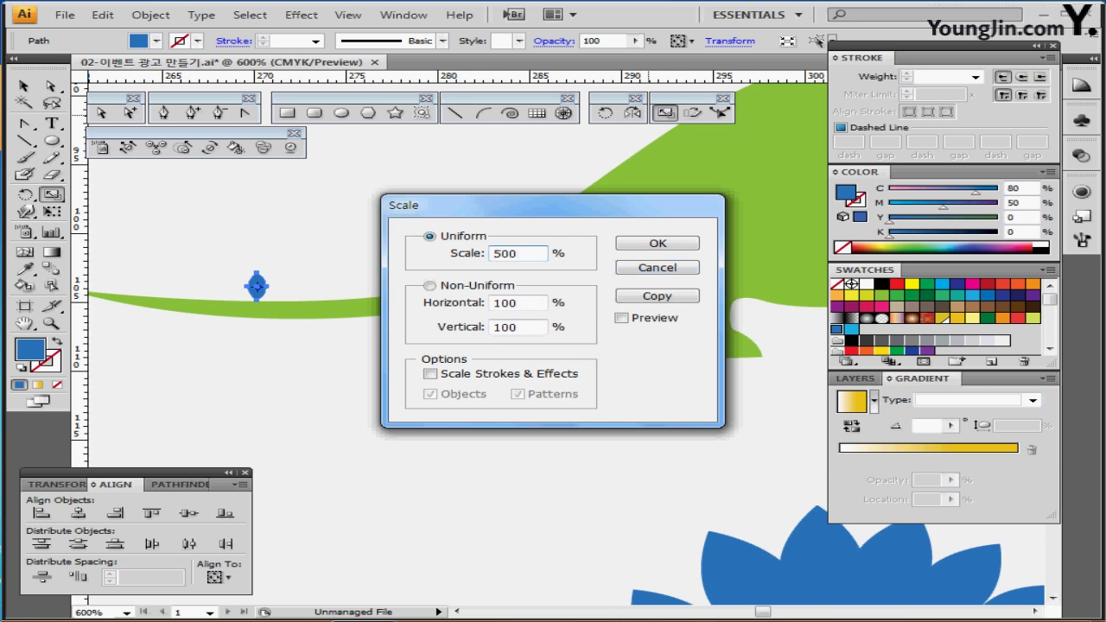
pyautogui.click(657, 295)
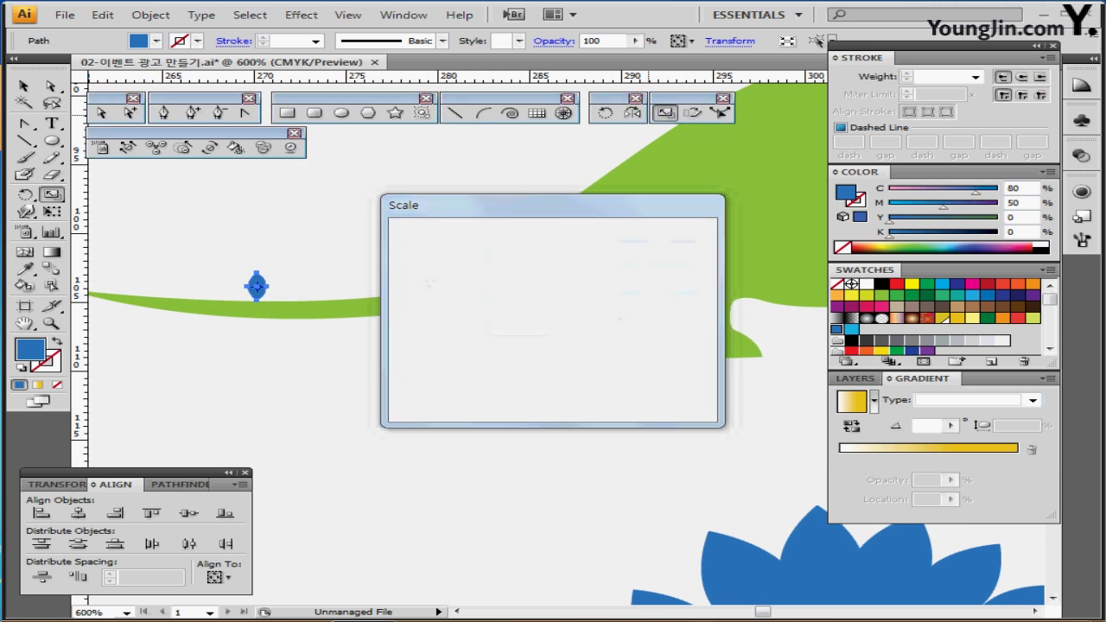
pyautogui.moveTo(269, 275); pyautogui.dragTo(393, 233)
pyautogui.press('s')
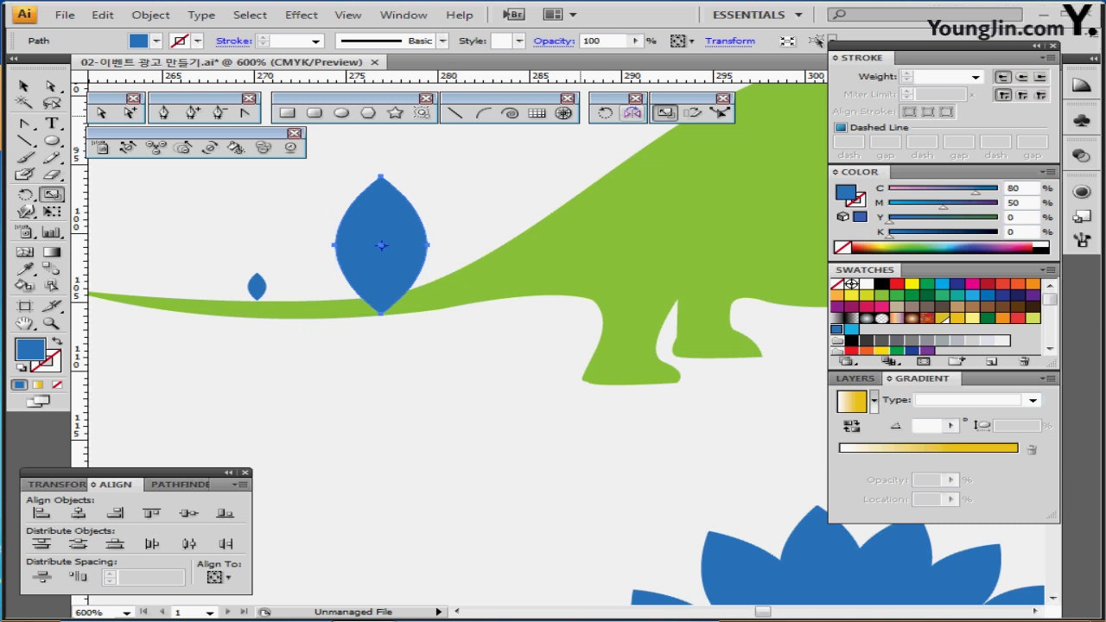
# - Make a copy of the large leaf scaled uniformly to 50% and move it off the large leaf toward the body
pyautogui.doubleClick(665, 113)
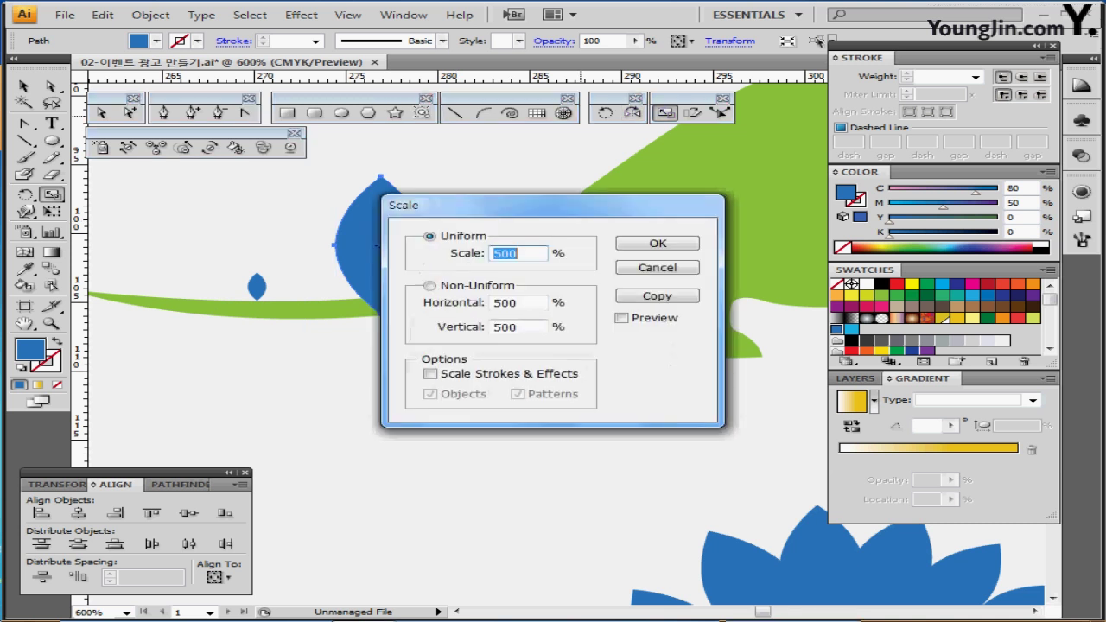
pyautogui.write('50')
pyautogui.click(657, 296)
pyautogui.moveTo(406, 253); pyautogui.dragTo(516, 235)
# - Position the large leaf on the highest part of the dinosaur's back and the medium leaf at the base of the neck
pyautogui.hotkey('ctrl', '-')
pyautogui.hotkey('ctrl', '-')
pyautogui.moveTo(516, 376); pyautogui.dragTo(586, 281)
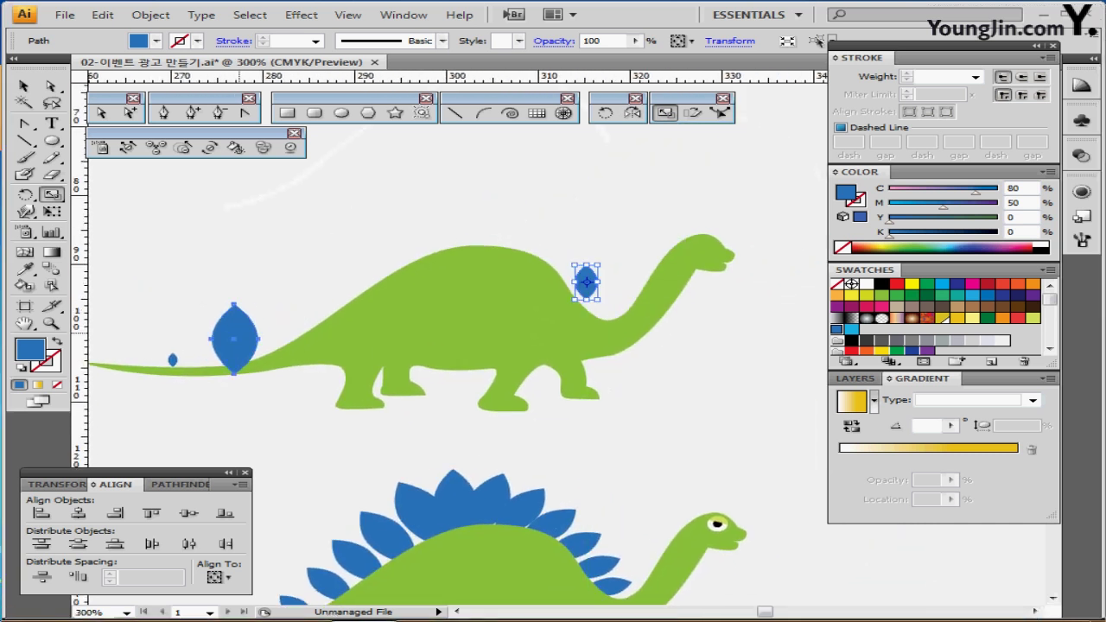
pyautogui.moveTo(234, 339); pyautogui.dragTo(462, 222)
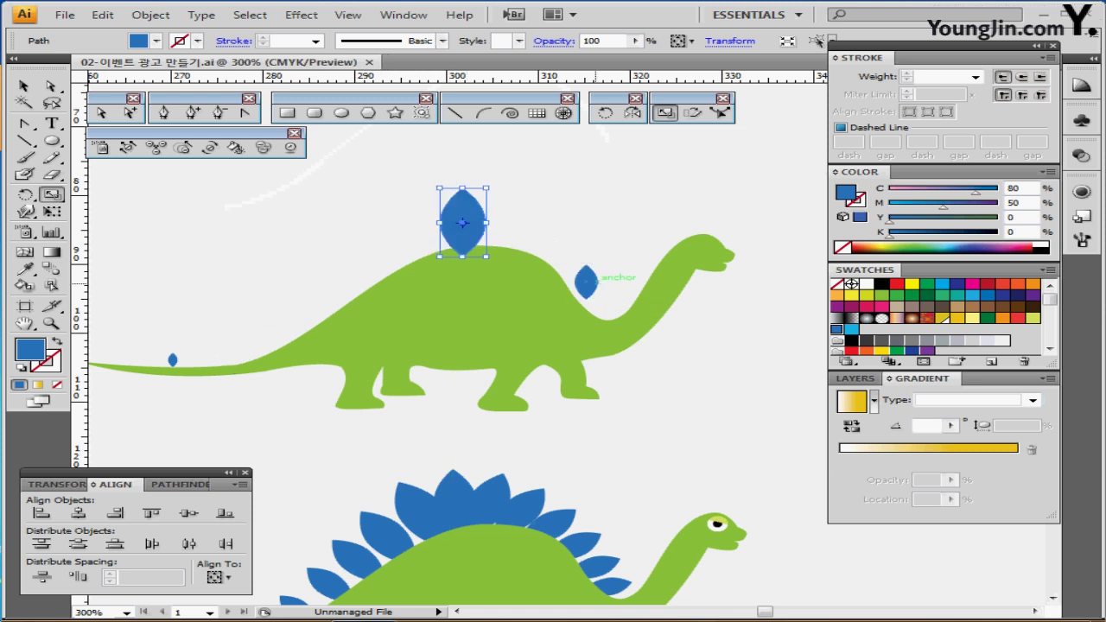
pyautogui.moveTo(587, 278); pyautogui.dragTo(598, 299)
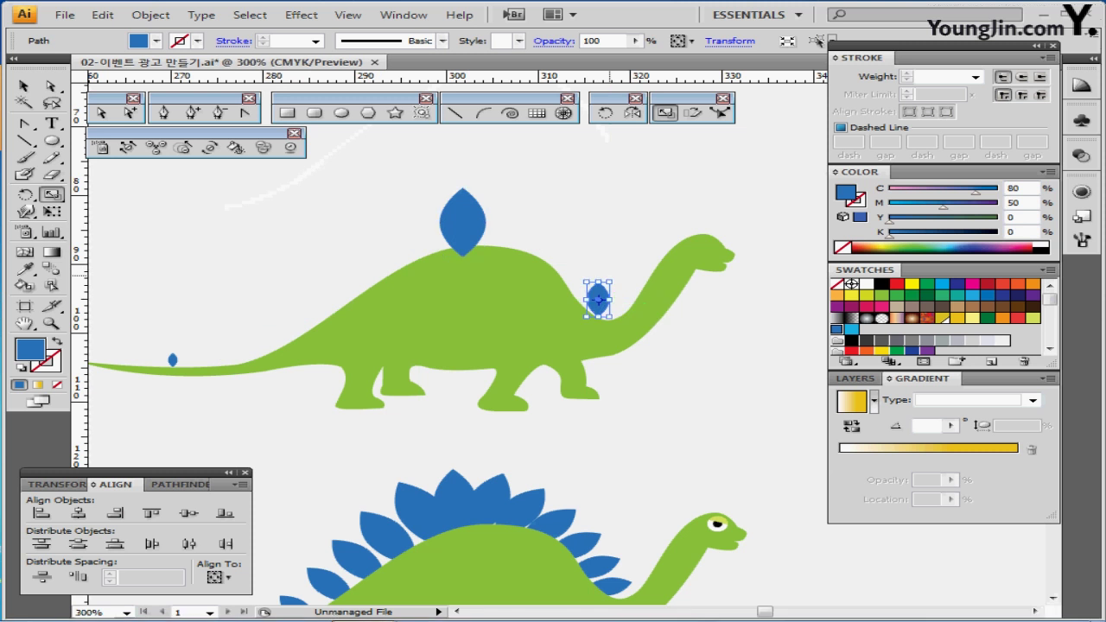
# - Select the small tail leaf, the large back leaf and the medium neck leaf, and make a blend from them
pyautogui.click(173, 359)
pyautogui.keyDown('shift'); pyautogui.click(463, 216); pyautogui.keyUp('shift')
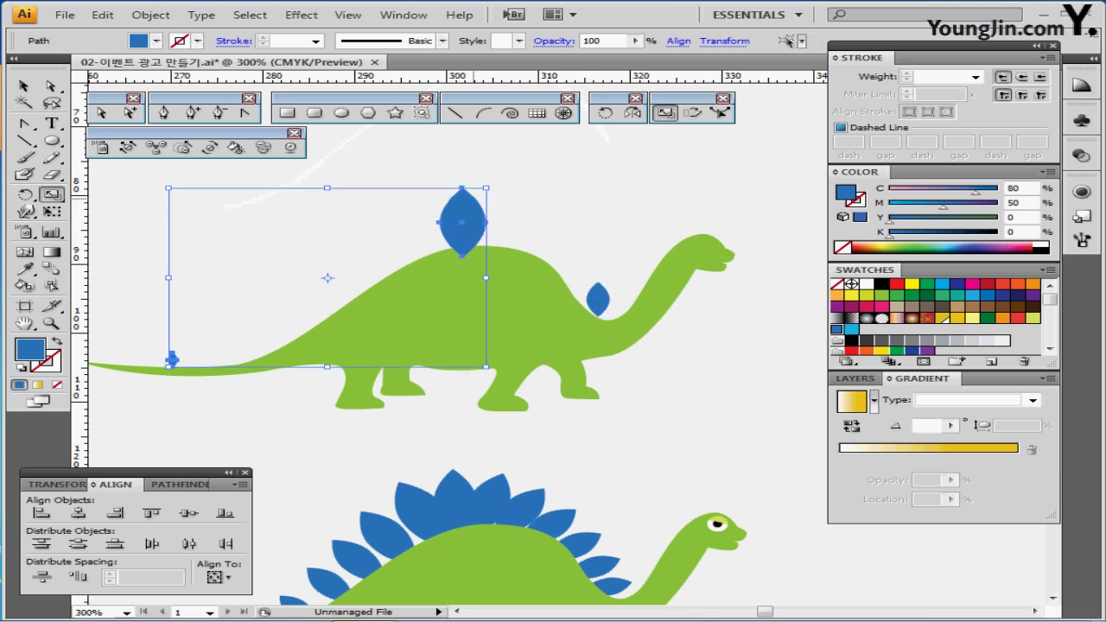
pyautogui.keyDown('ctrl'); pyautogui.keyDown('shift'); pyautogui.click(603, 296); pyautogui.keyUp('shift'); pyautogui.keyUp('ctrl')
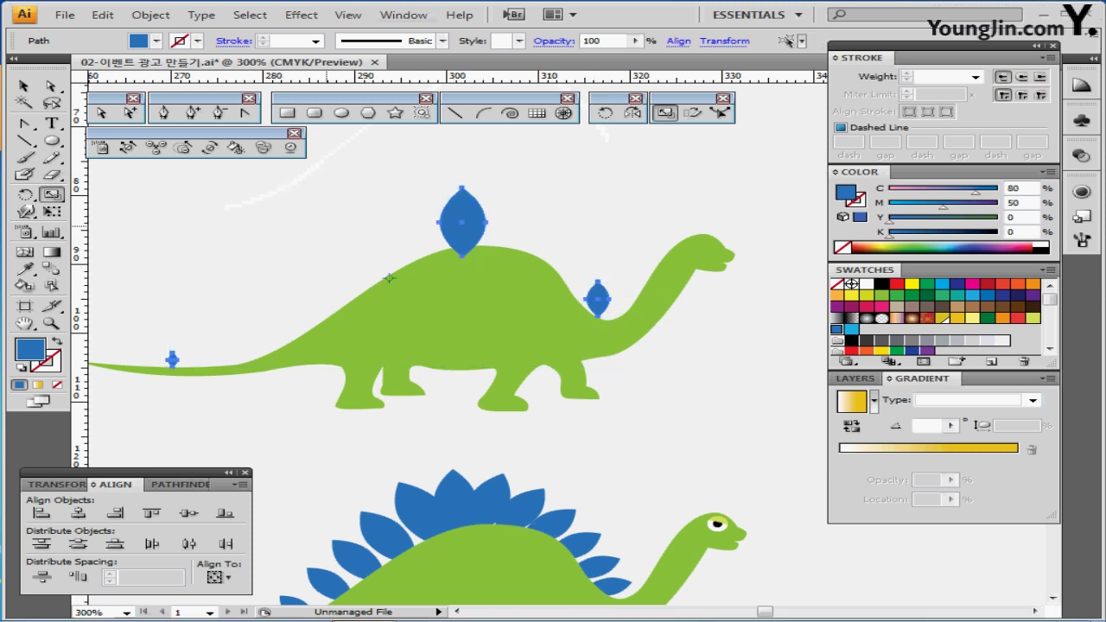
pyautogui.keyDown('ctrl'); pyautogui.click(171, 390); pyautogui.keyUp('ctrl')
pyautogui.click(173, 359)
pyautogui.keyDown('shift'); pyautogui.click(463, 216); pyautogui.keyUp('shift')
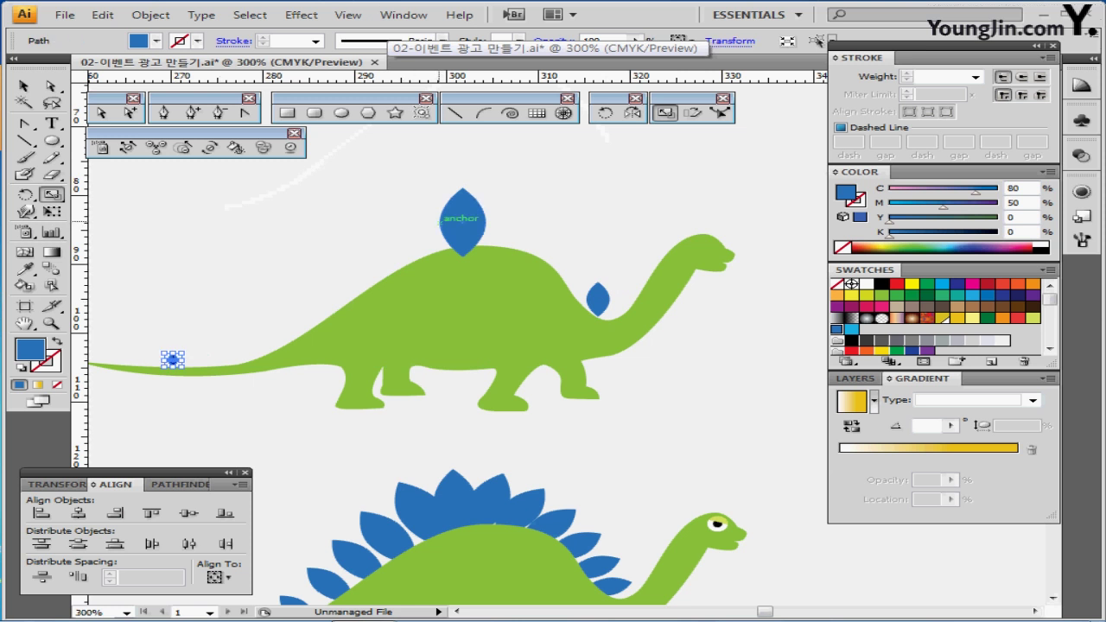
pyautogui.keyDown('shift'); pyautogui.click(598, 299); pyautogui.keyUp('shift')
pyautogui.hotkey('ctrl', 'shift', 'b')
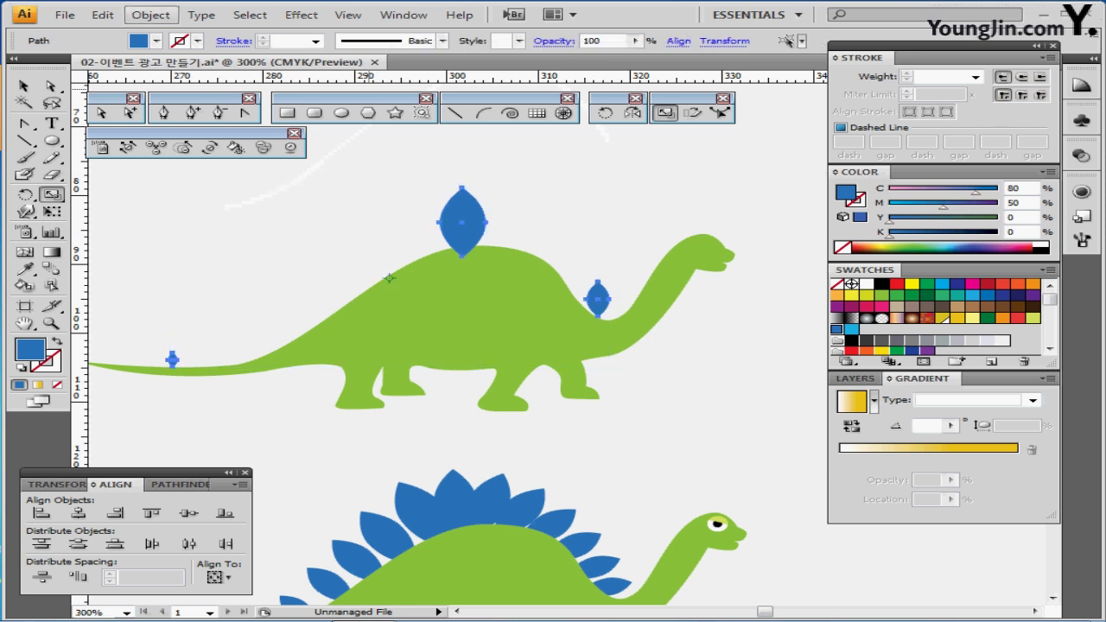
pyautogui.click(151, 15)
pyautogui.moveTo(178, 344)
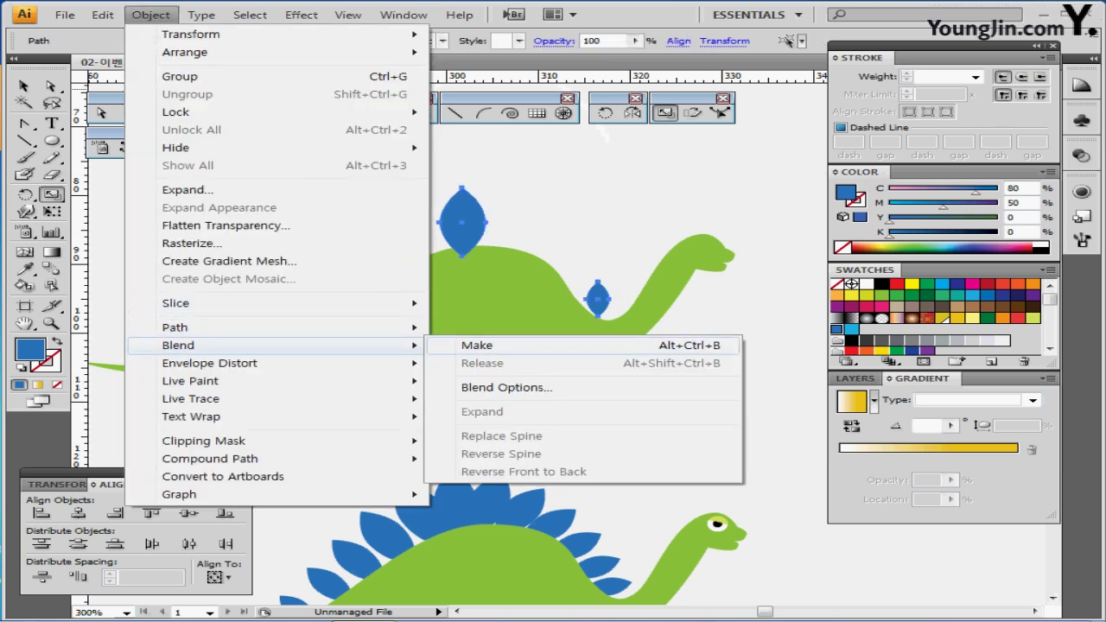
pyautogui.click(484, 345)
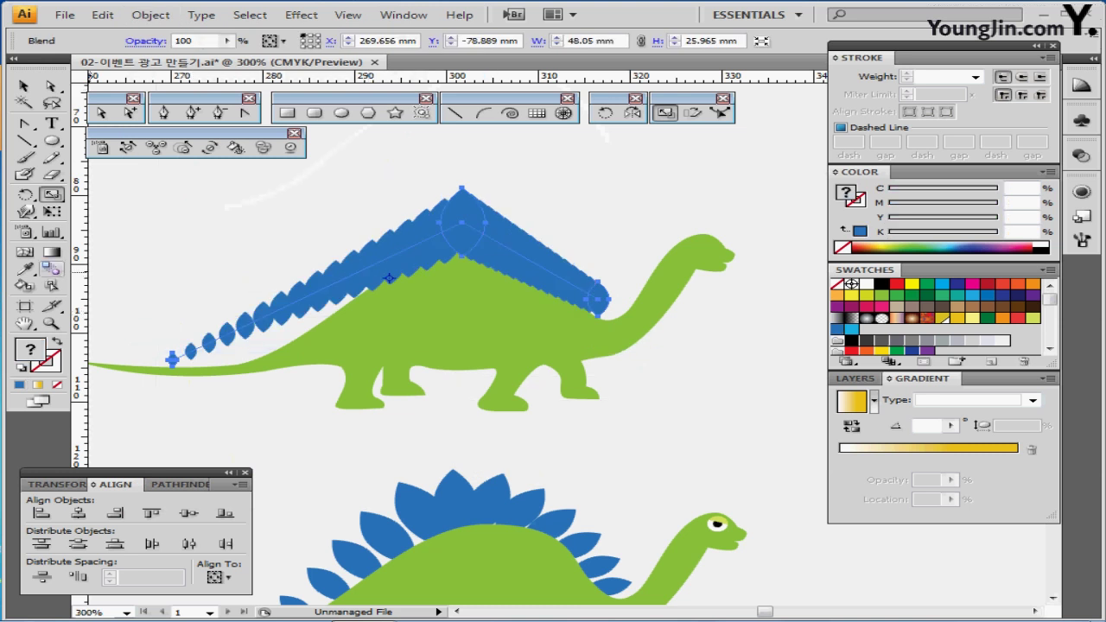
# - Set the leaf blend's spacing to 6 specified steps
pyautogui.doubleClick(52, 194)
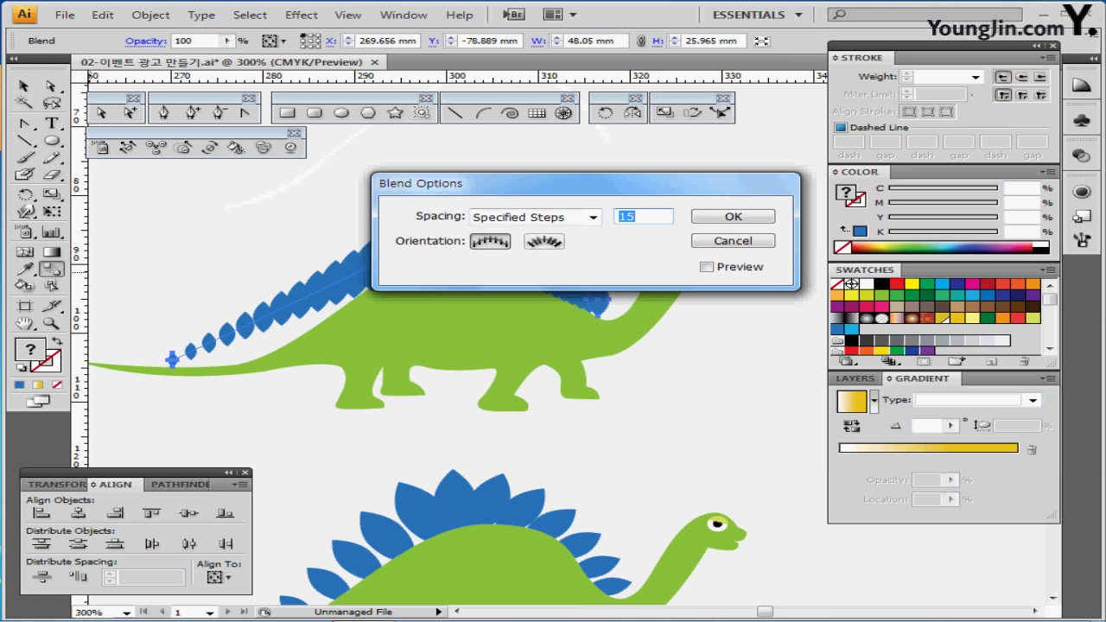
pyautogui.write('6')
pyautogui.press('Return')
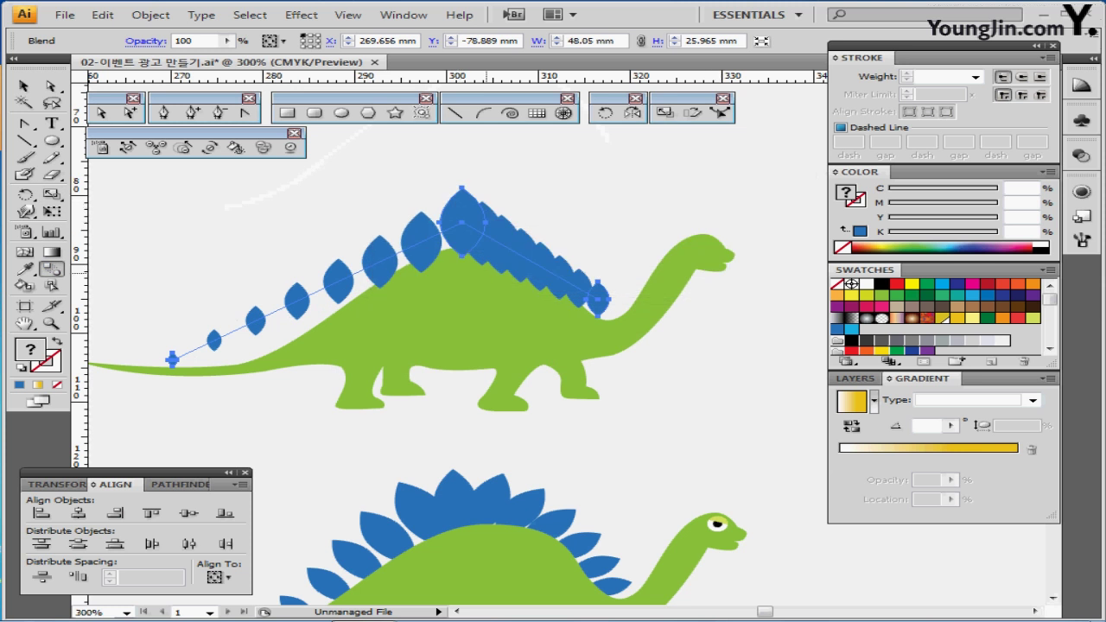
# - Recolor the stroke of the white curve above the dinosaur black
pyautogui.moveTo(505, 283); pyautogui.dragTo(544, 323)
pyautogui.keyDown('ctrl'); pyautogui.click(288, 207); pyautogui.keyUp('ctrl')
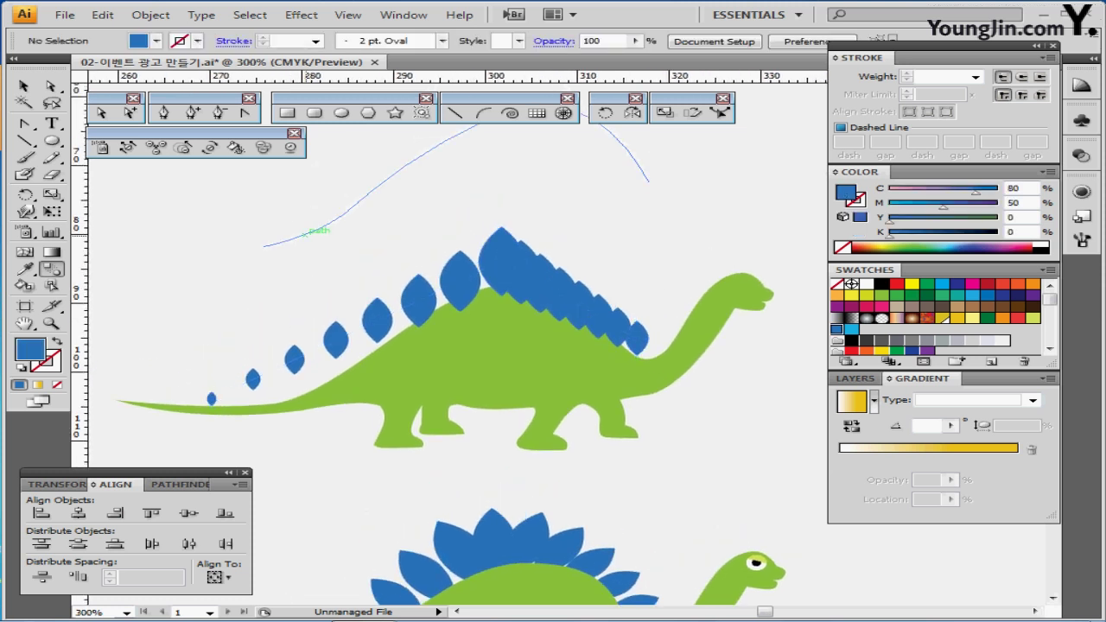
pyautogui.keyDown('ctrl'); pyautogui.click(301, 237); pyautogui.keyUp('ctrl')
pyautogui.press('x')
pyautogui.click(882, 284)
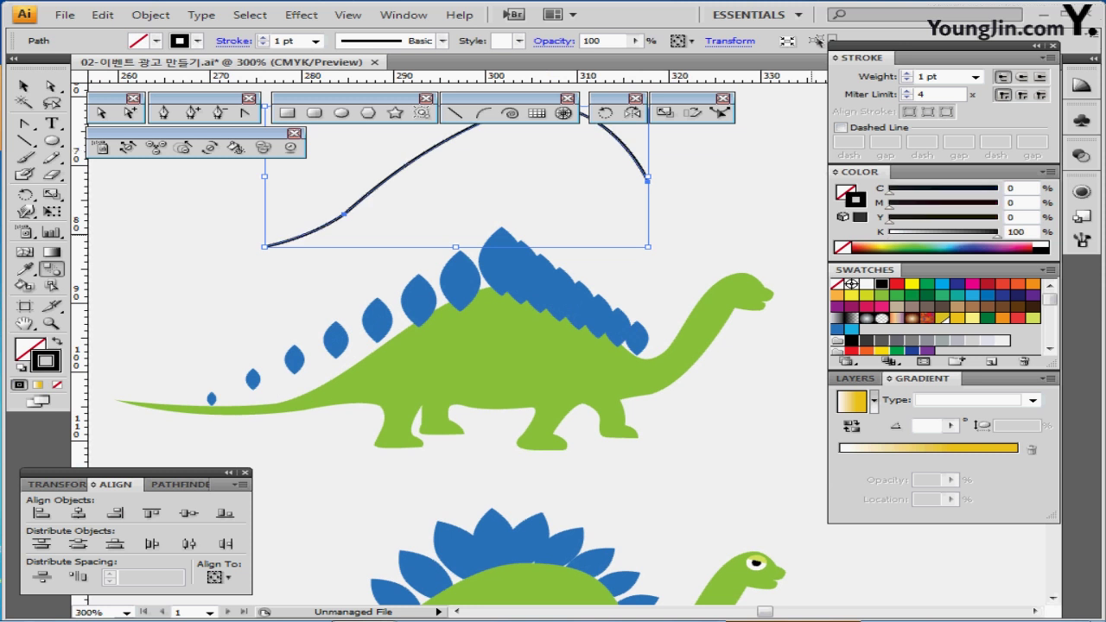
pyautogui.moveTo(561, 204); pyautogui.dragTo(555, 255)
pyautogui.keyDown('ctrl'); pyautogui.click(555, 261); pyautogui.keyUp('ctrl')
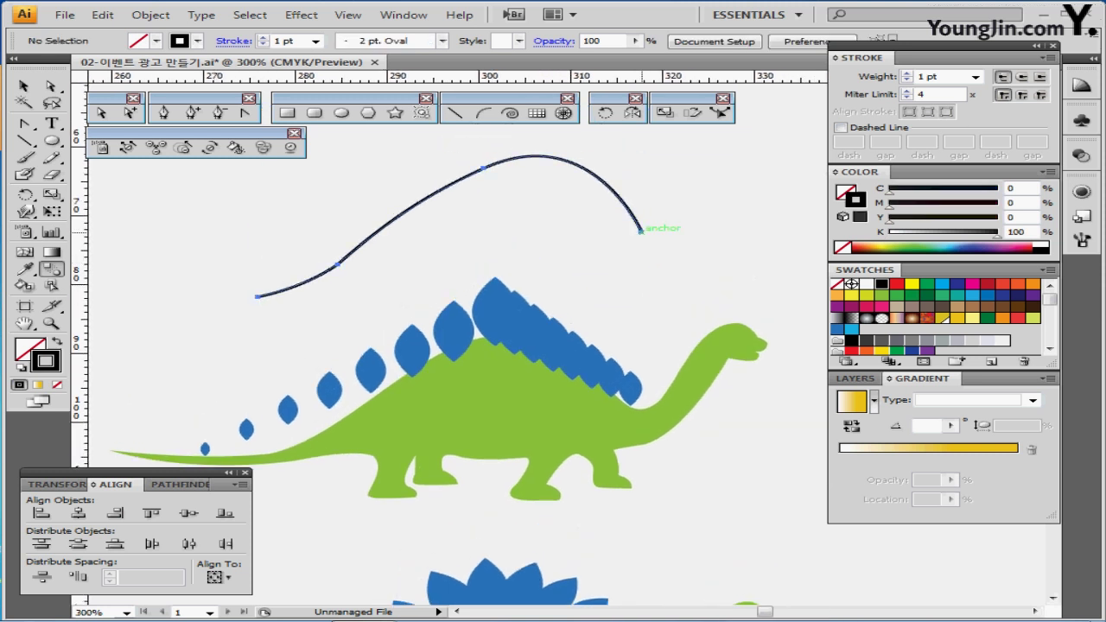
# - Replace the leaf blend's spine with the black curve and move the blended leaves down onto the dinosaur's back
pyautogui.click(640, 231)
pyautogui.scroll(-2, 640, 231)
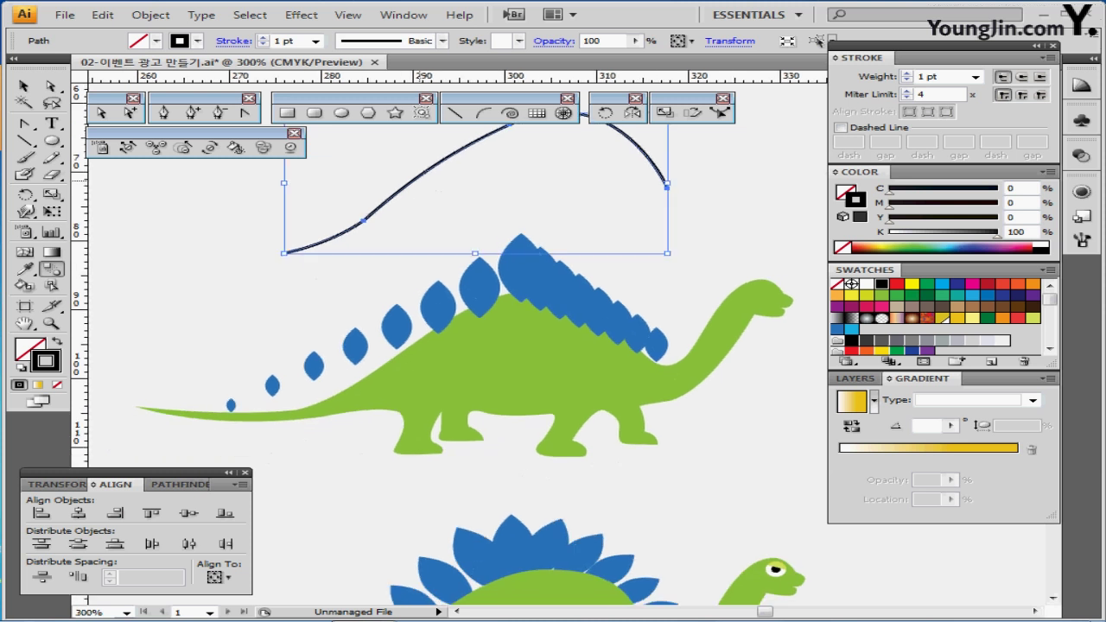
pyautogui.keyDown('ctrl'); pyautogui.keyDown('shift'); pyautogui.click(447, 305); pyautogui.keyUp('shift'); pyautogui.keyUp('ctrl')
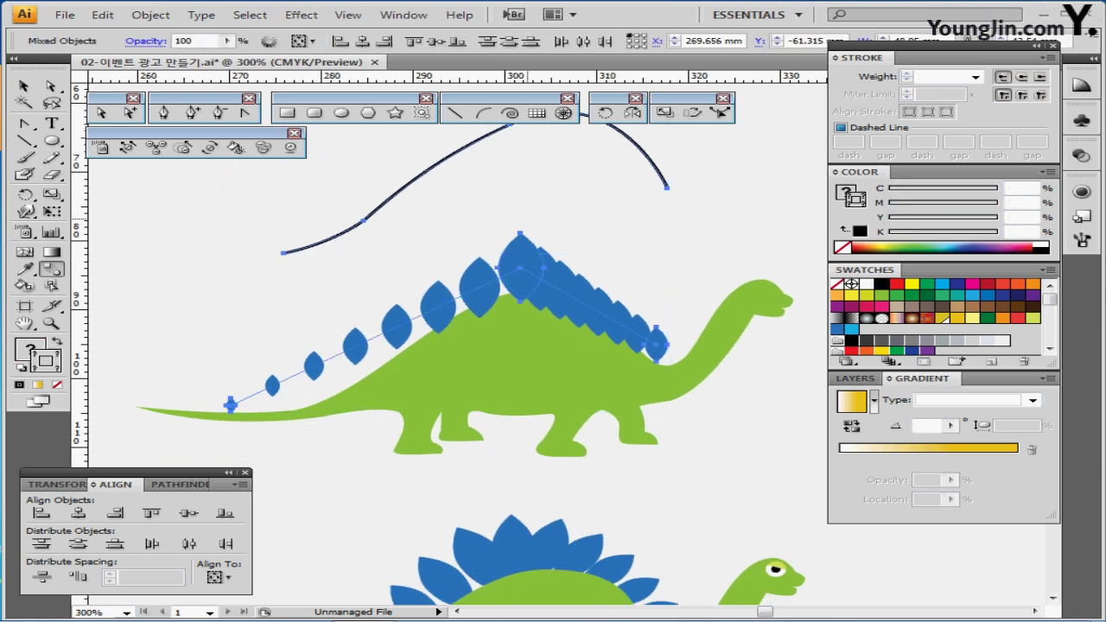
pyautogui.moveTo(484, 255); pyautogui.dragTo(449, 303)
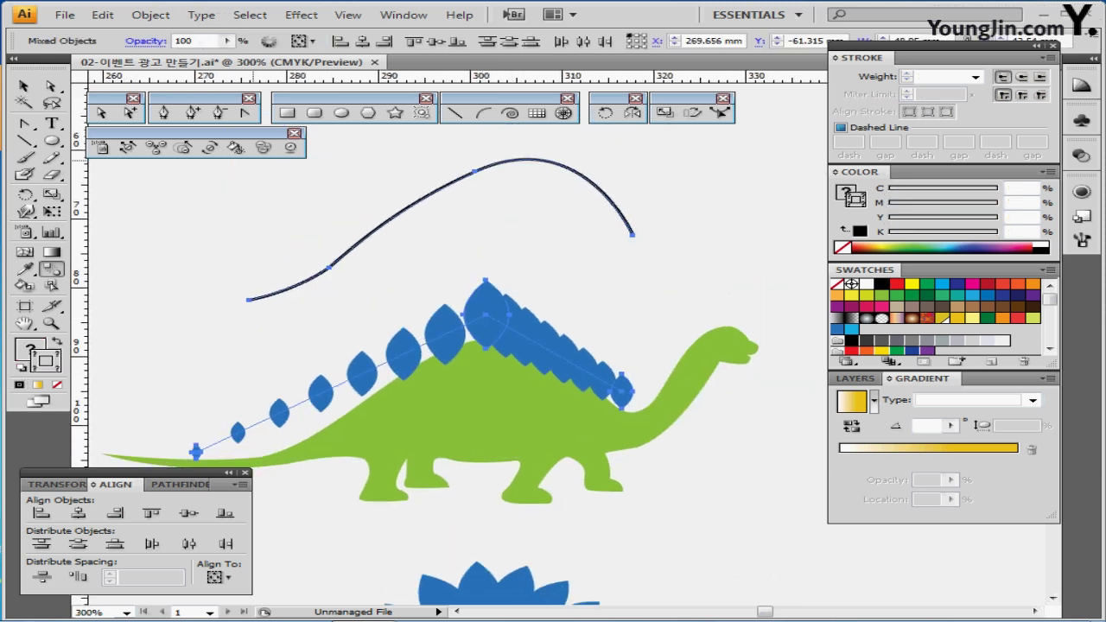
pyautogui.click(150, 14)
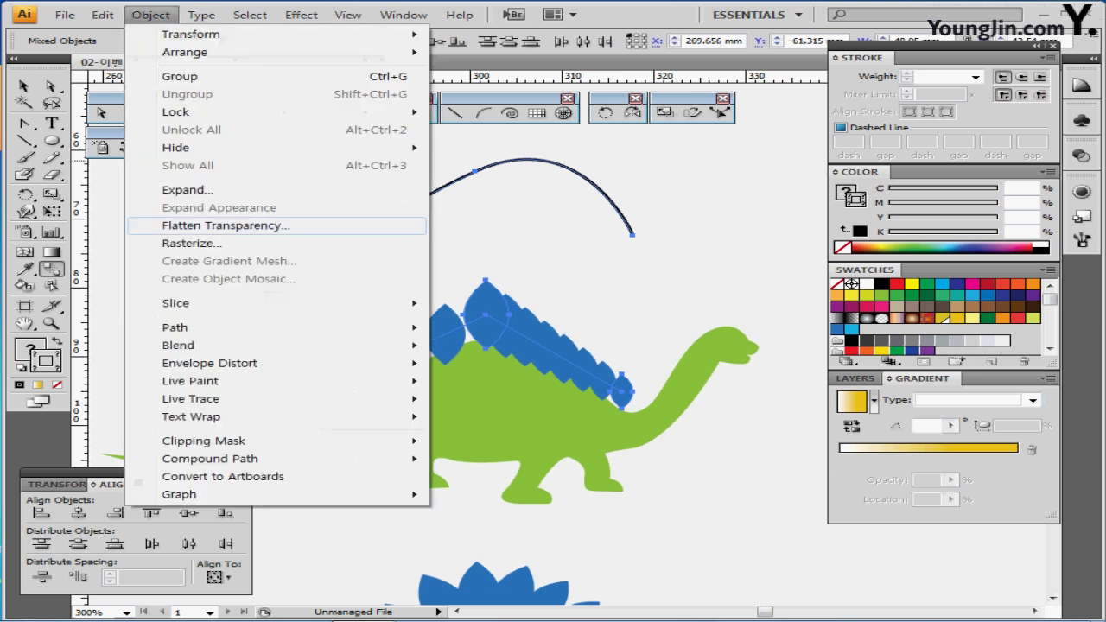
pyautogui.moveTo(216, 346)
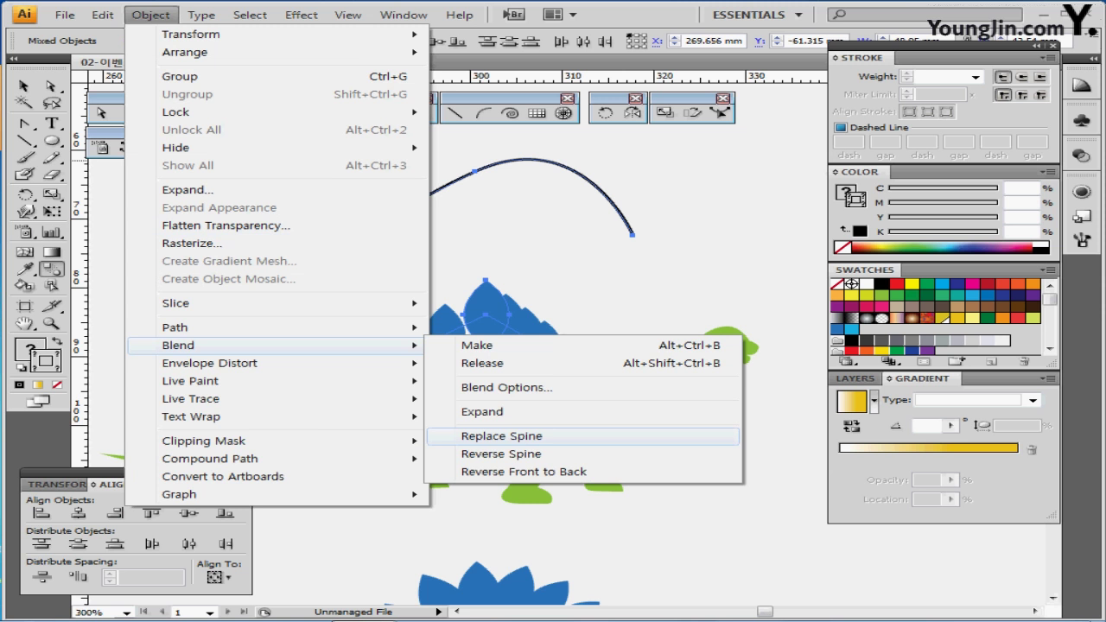
pyautogui.click(501, 436)
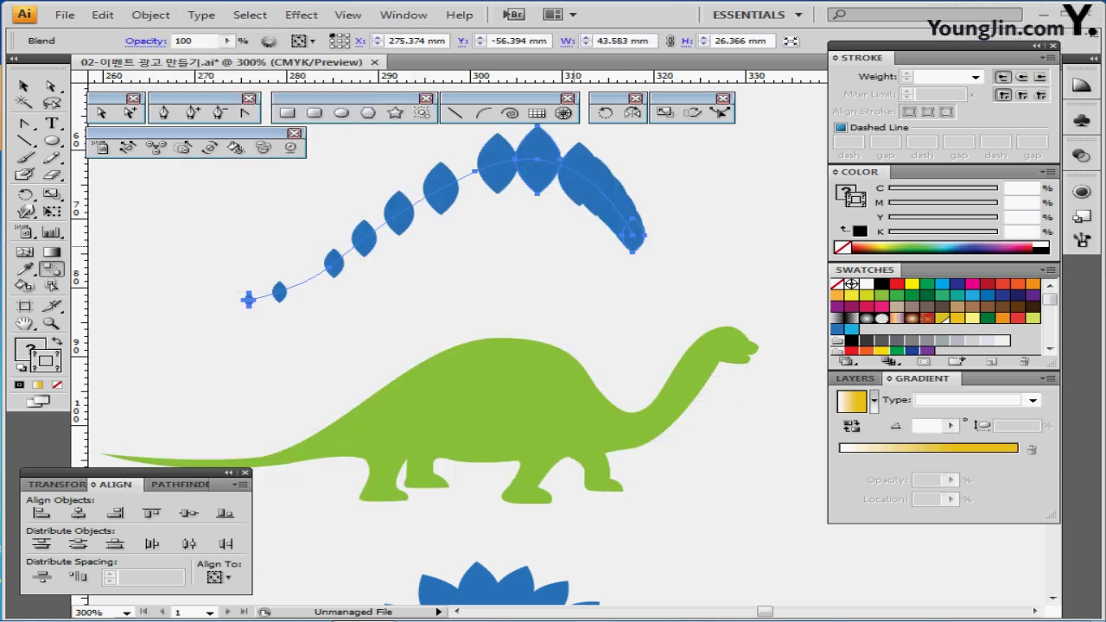
pyautogui.moveTo(618, 205); pyautogui.dragTo(600, 265)
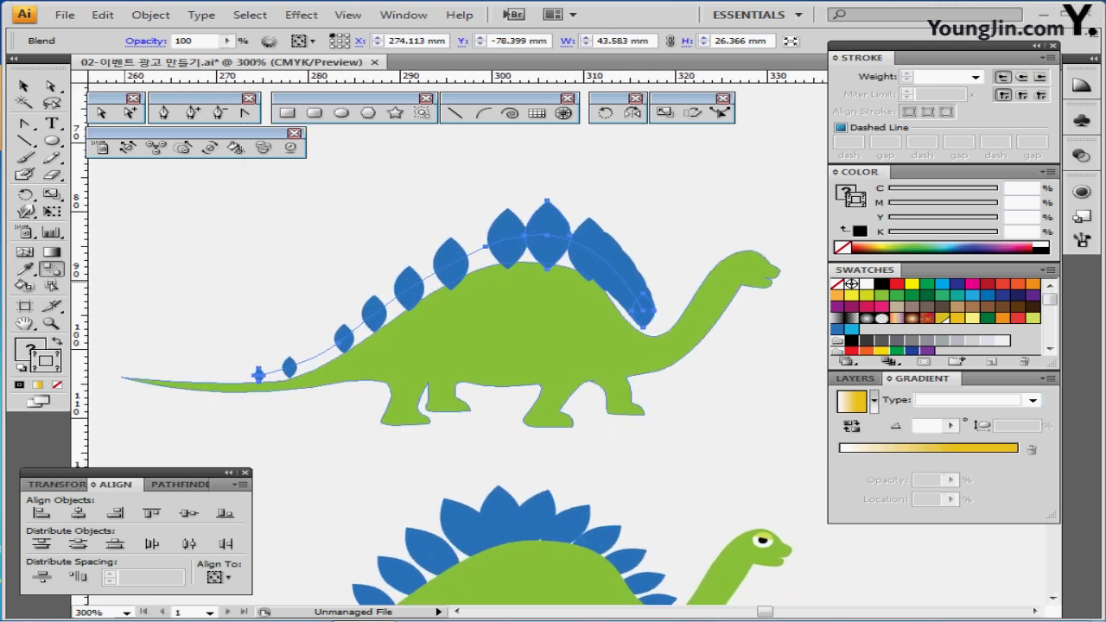
# - Set the leaf blend's orientation to Align to Path with the preview enabled
pyautogui.doubleClick(52, 269)
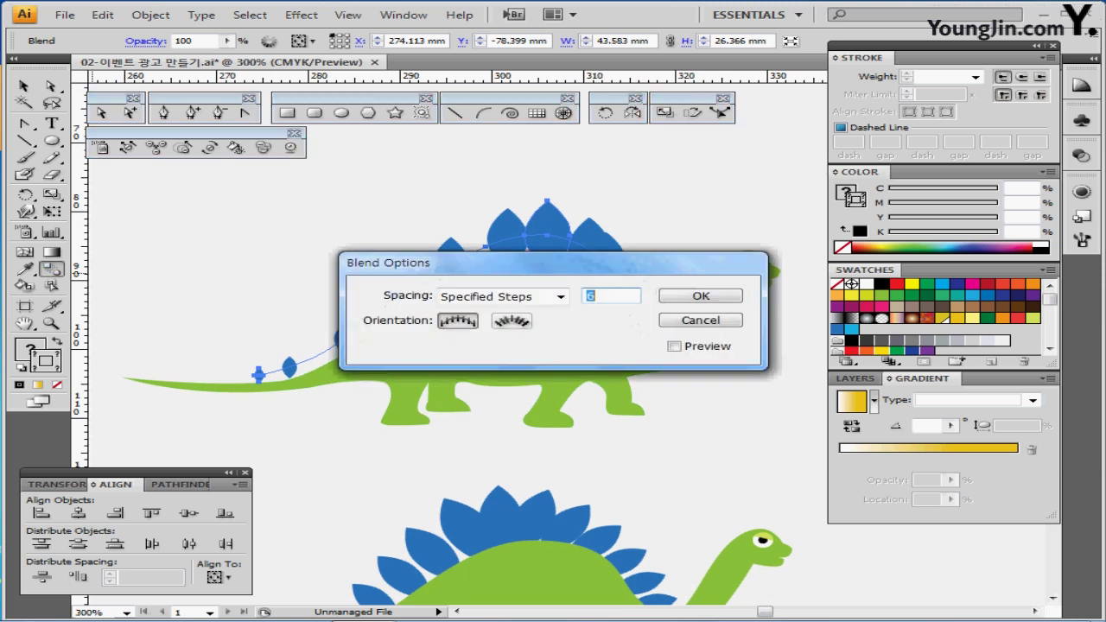
pyautogui.moveTo(519, 263); pyautogui.dragTo(656, 279)
pyautogui.click(812, 363)
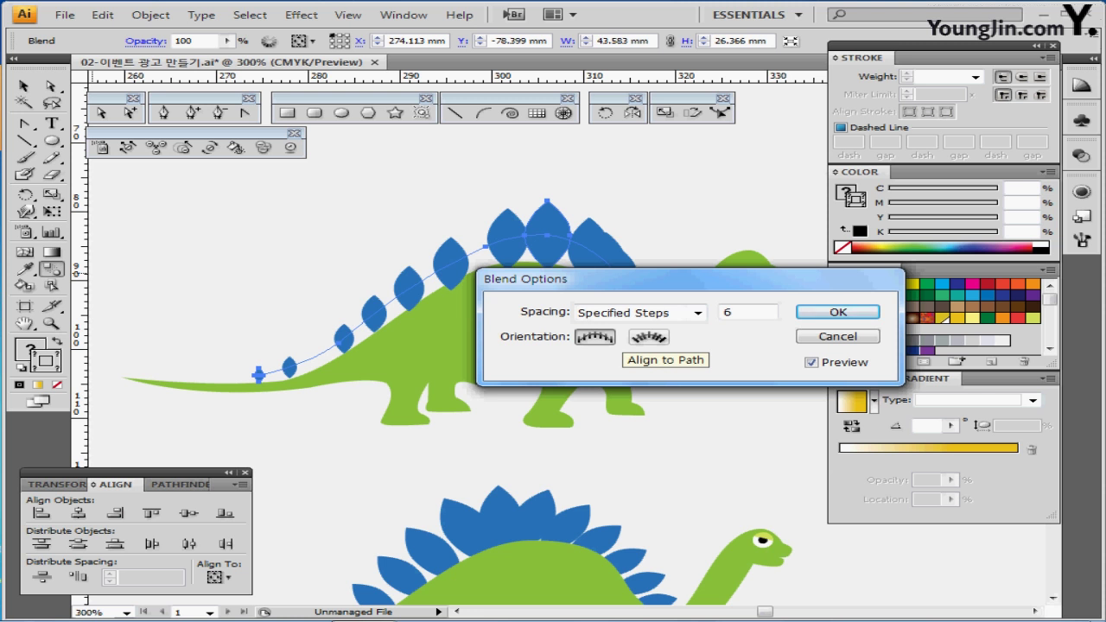
pyautogui.click(648, 336)
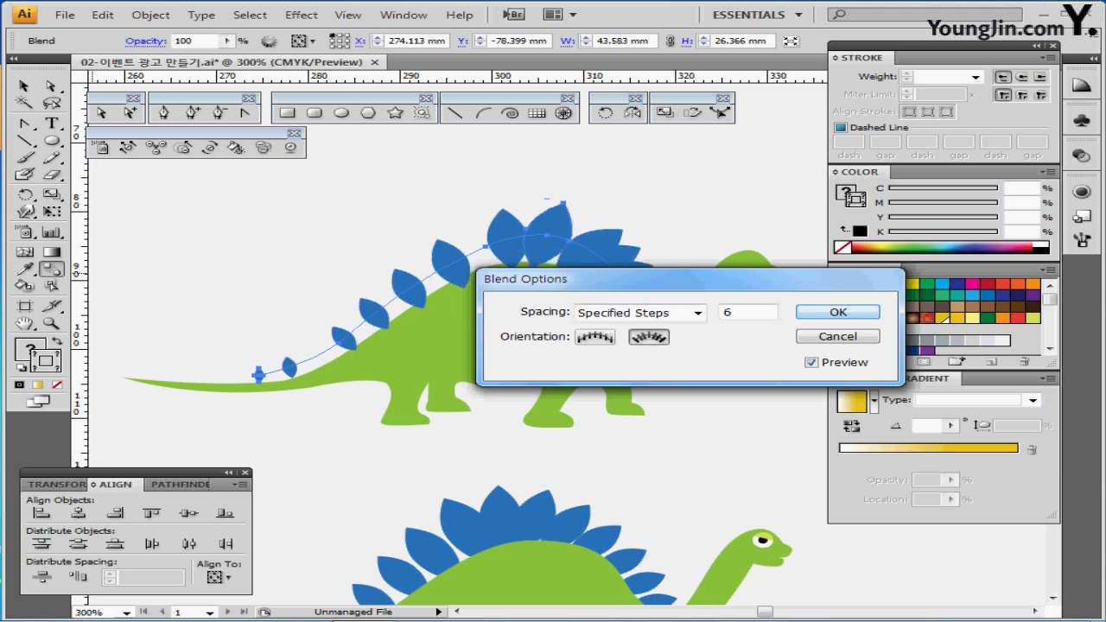
pyautogui.press('Return')
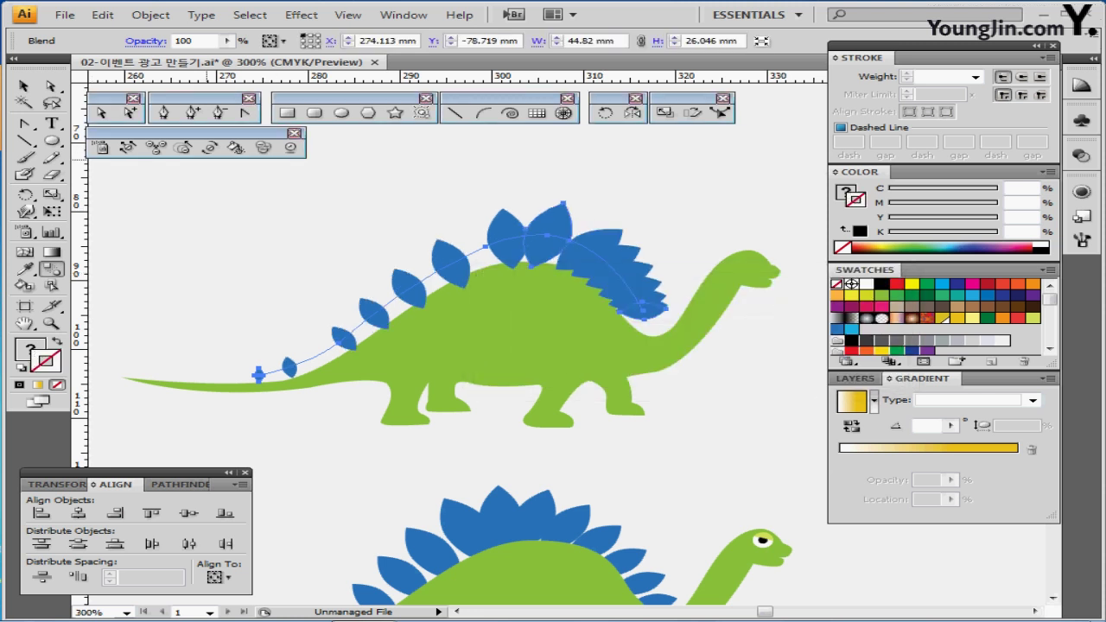
# - Reshape the blend's spine by moving its upper-back anchor point toward the tail and shortening that point's direction handle
pyautogui.click(101, 113)
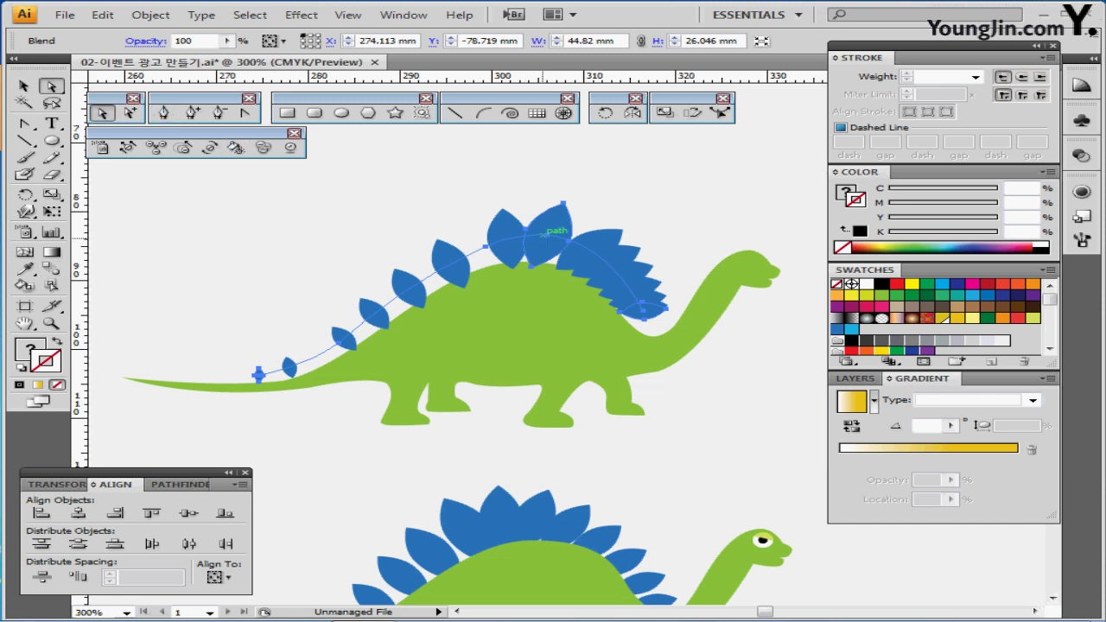
pyautogui.hotkey('ctrl', 'shift', 'a')
pyautogui.click(544, 235)
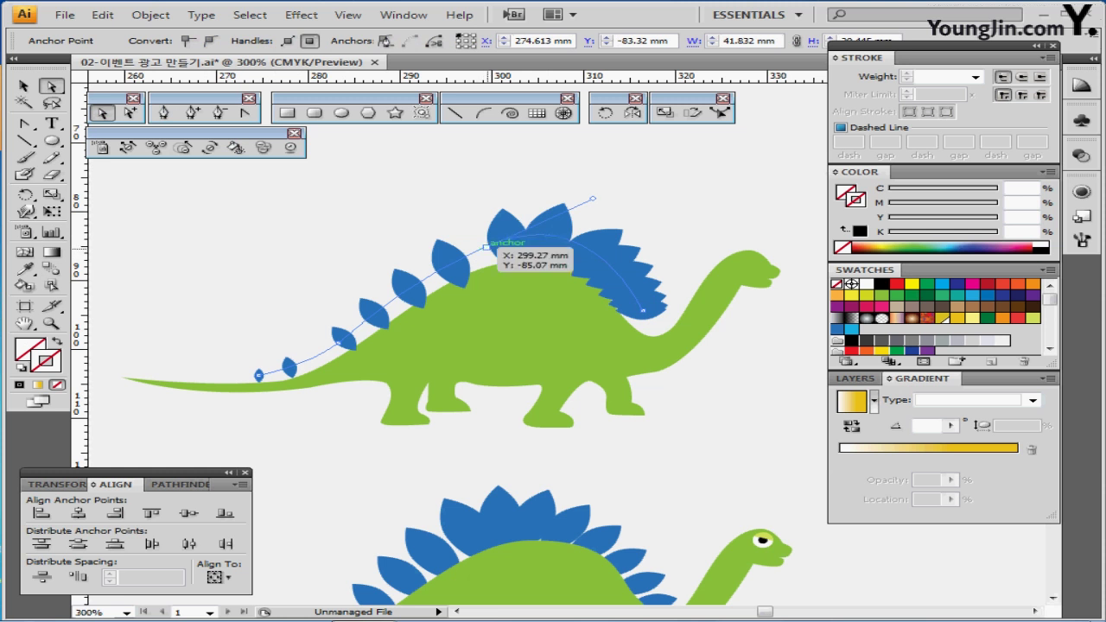
pyautogui.moveTo(486, 247); pyautogui.dragTo(464, 256)
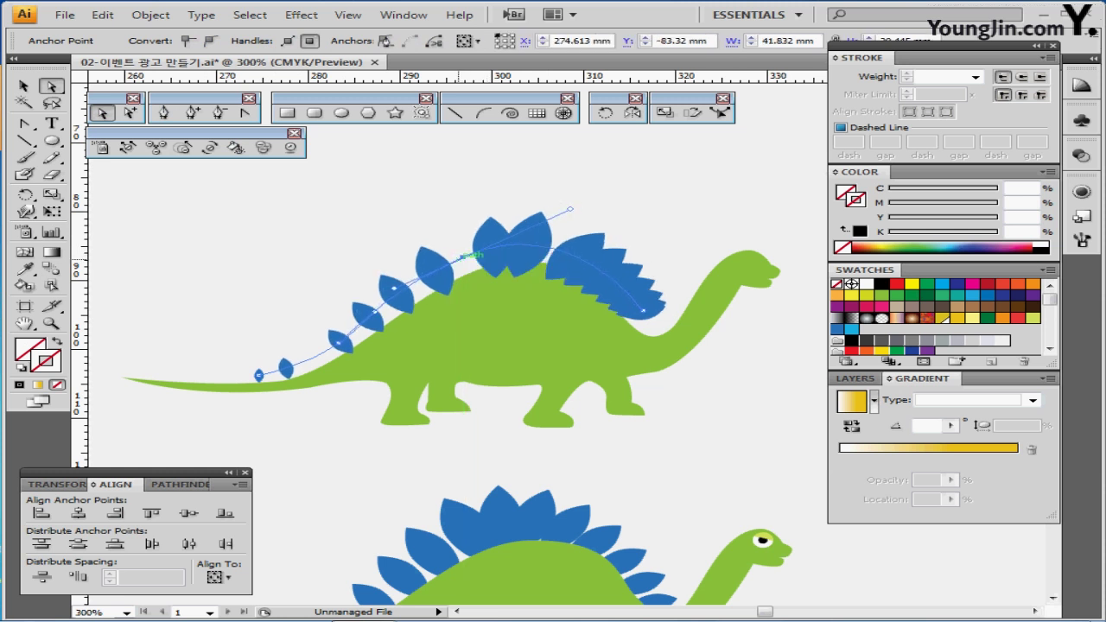
pyautogui.moveTo(570, 208); pyautogui.dragTo(551, 205)
# - Nudge the end leaf down onto the base of the neck and move the largest leaf along the back toward the tail
pyautogui.click(656, 308)
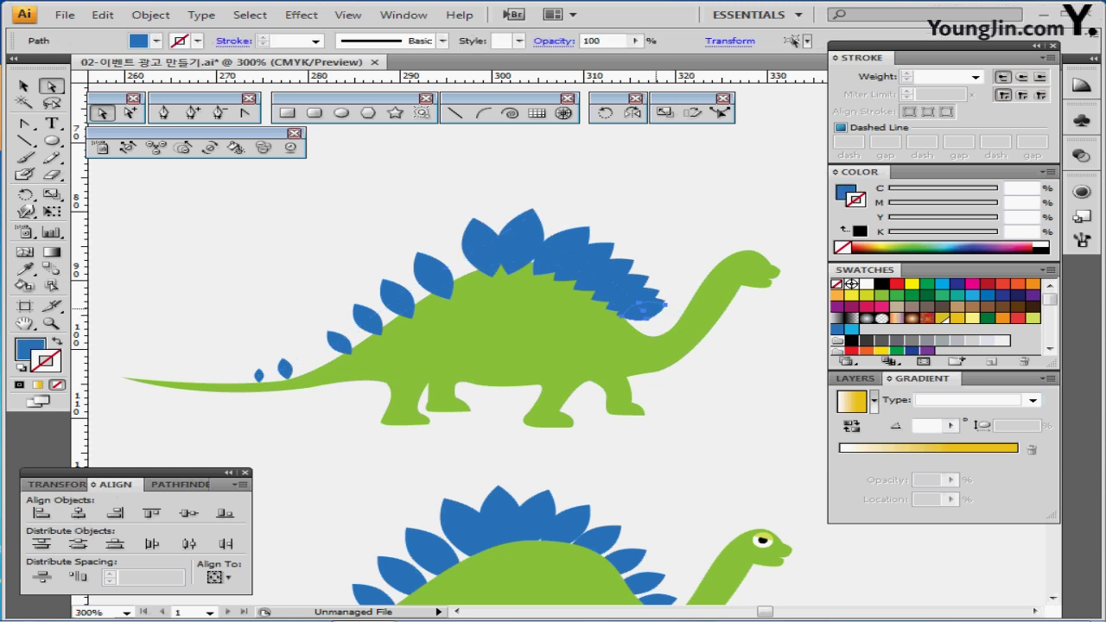
pyautogui.moveTo(644, 307); pyautogui.dragTo(652, 315)
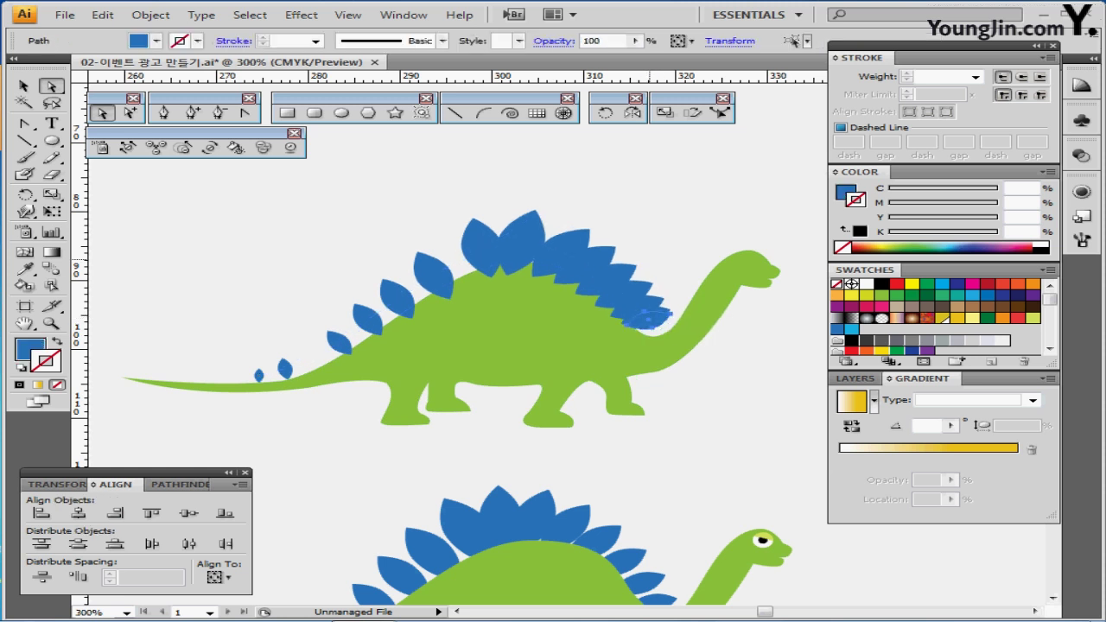
pyautogui.click(529, 233)
pyautogui.moveTo(529, 233); pyautogui.dragTo(497, 242)
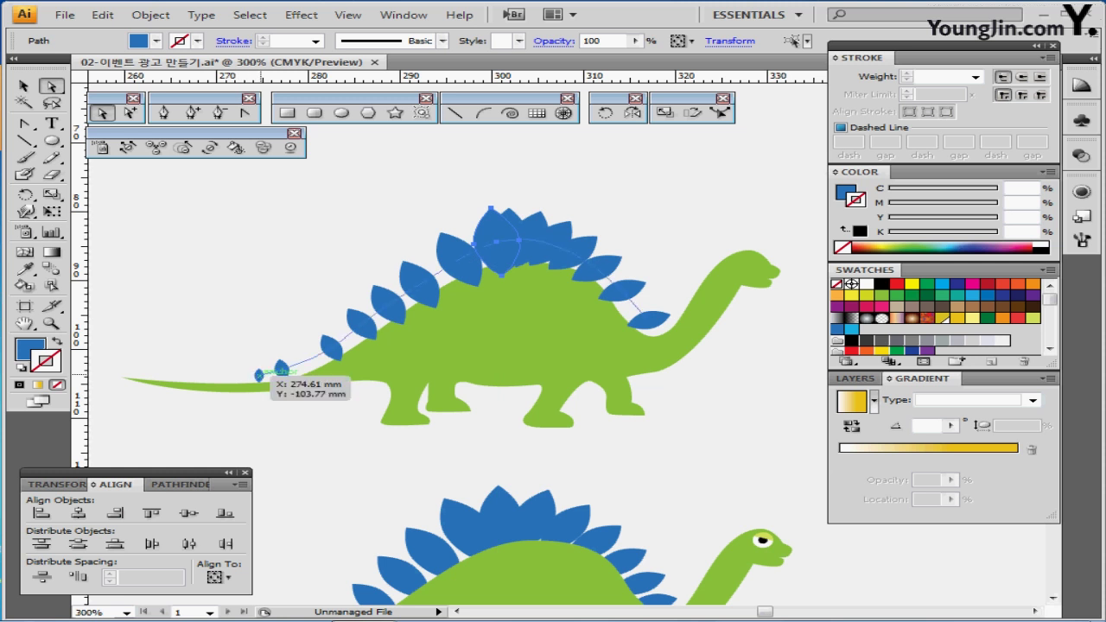
# - Try to refine the leaf blend's spine by shifting its tail-side and upper-back anchor points and adjusting the neck-end handle
pyautogui.click(258, 375)
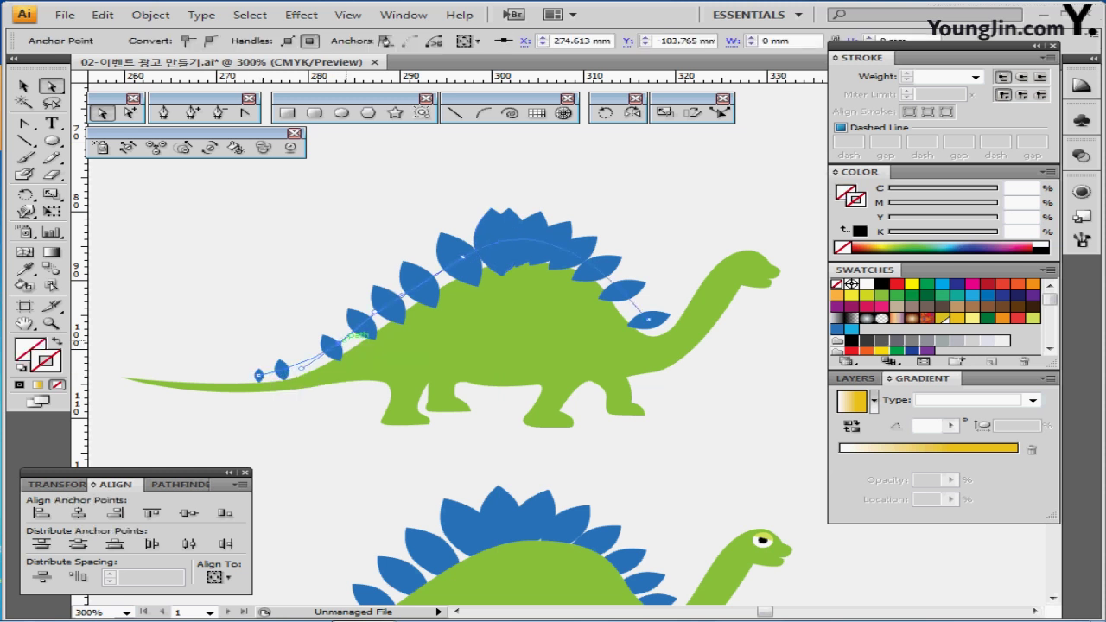
pyautogui.moveTo(333, 342); pyautogui.dragTo(349, 342)
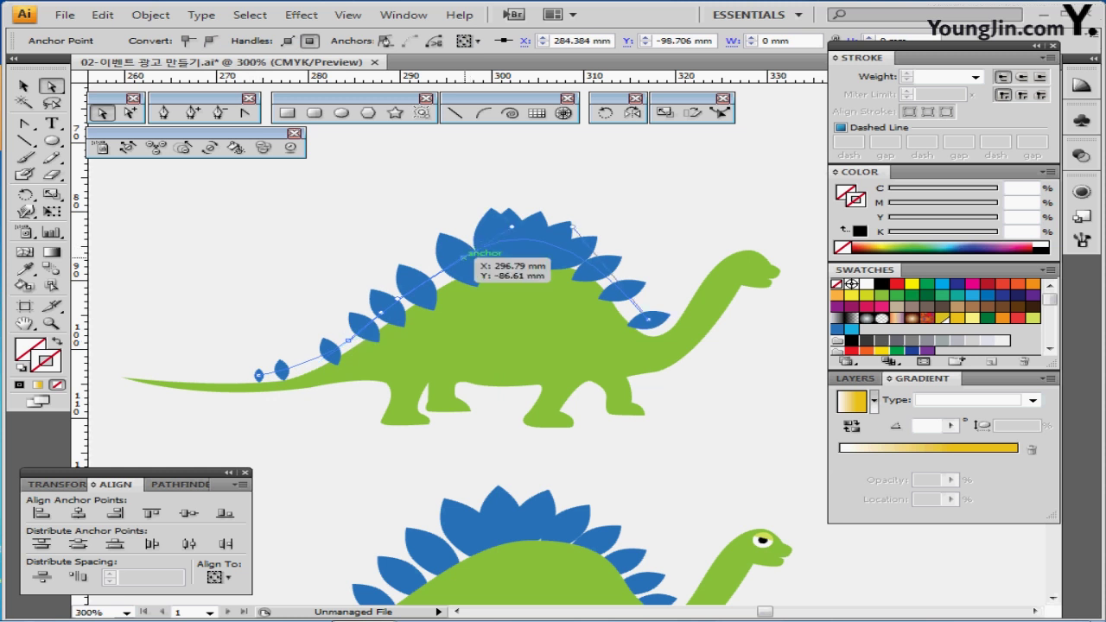
pyautogui.moveTo(463, 251); pyautogui.dragTo(453, 217)
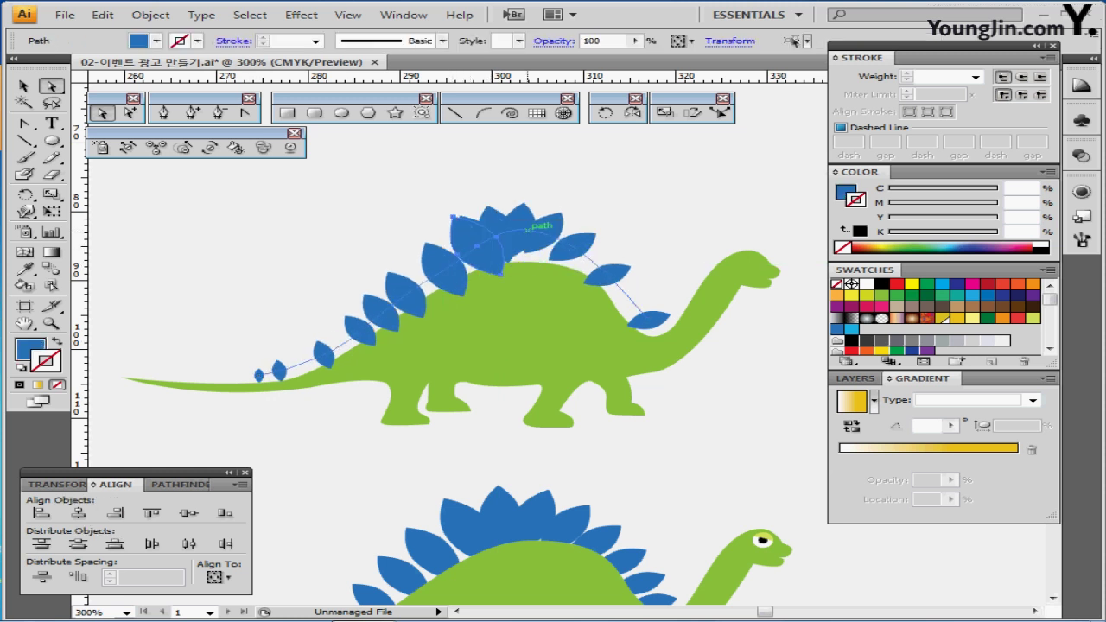
pyautogui.hotkey('ctrl', 'z')
pyautogui.click(526, 244)
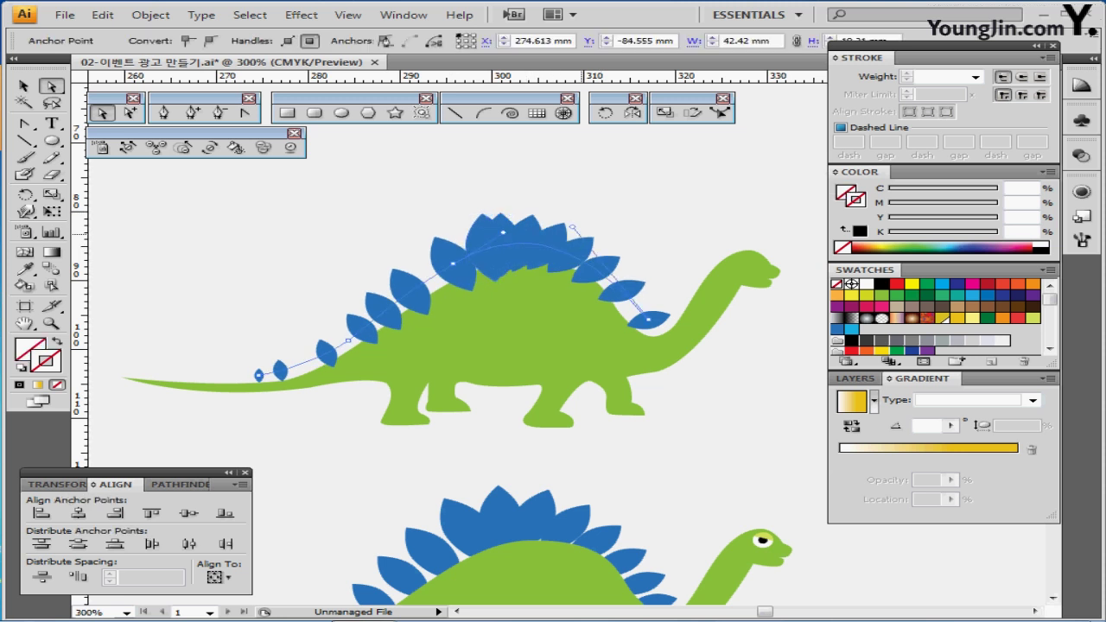
pyautogui.moveTo(573, 228); pyautogui.dragTo(601, 235)
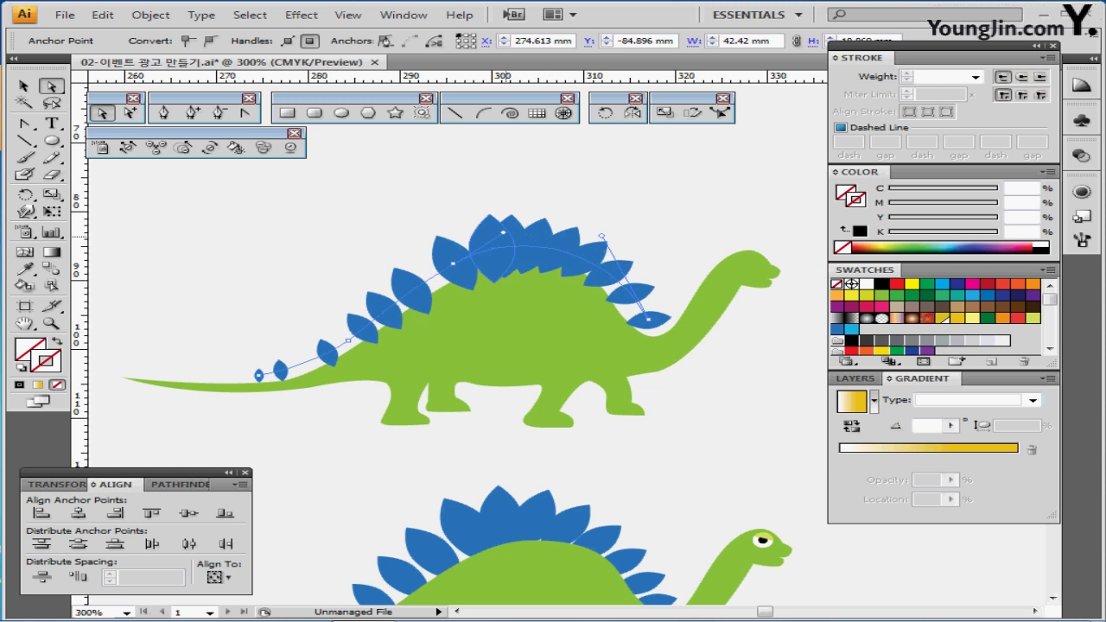
pyautogui.moveTo(504, 232); pyautogui.dragTo(440, 267)
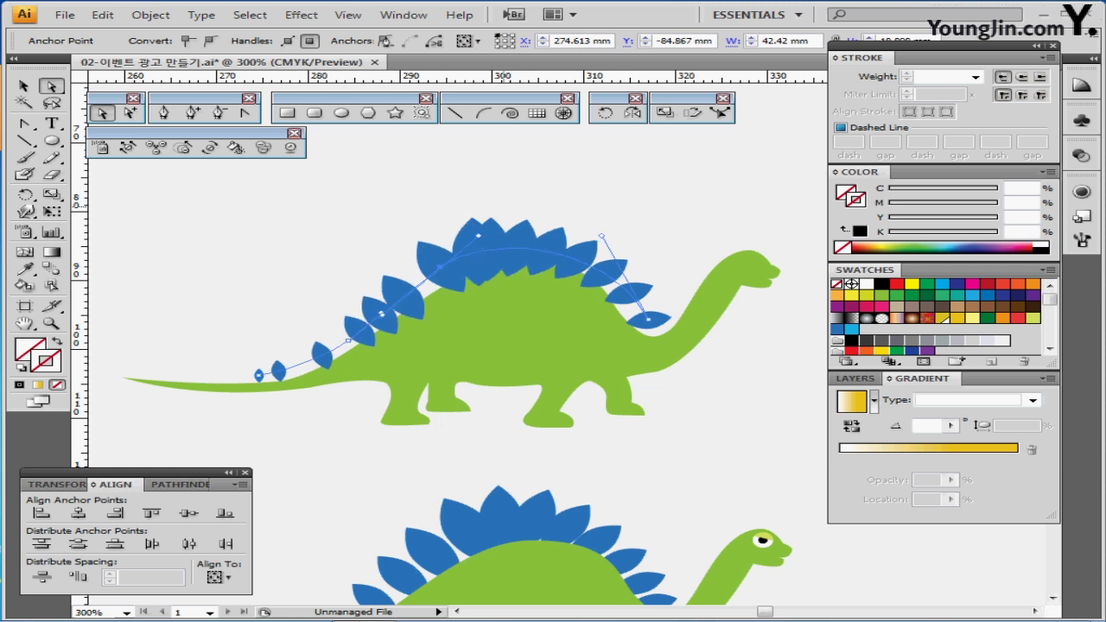
# - Undo the latest anchor point and handle adjustments to the leaf blend's spine
pyautogui.hotkey('ctrl', 'z')
pyautogui.hotkey('ctrl', 'z')
pyautogui.hotkey('ctrl', 'z')
pyautogui.hotkey('ctrl', 'z')
pyautogui.hotkey('ctrl', 'z')
pyautogui.hotkey('ctrl', 'z')
pyautogui.hotkey('ctrl', 'z')
pyautogui.hotkey('ctrl', 'z')
pyautogui.hotkey('ctrl', 'z')
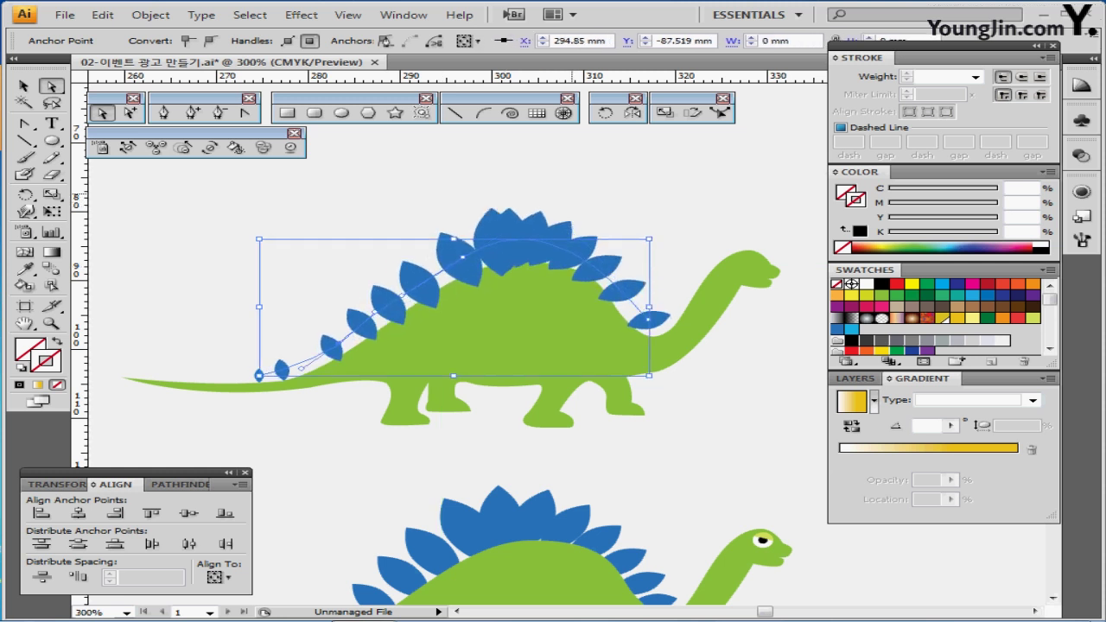
# - Undo the leaf blend's spine reshaping, leaf orientation and spine replacement, back to the blend with a straight-segment spine
pyautogui.hotkey('ctrl', 'z')
pyautogui.hotkey('ctrl', 'z')
pyautogui.hotkey('ctrl', 'z')
pyautogui.hotkey('ctrl', 'z')
pyautogui.hotkey('ctrl', 'z')
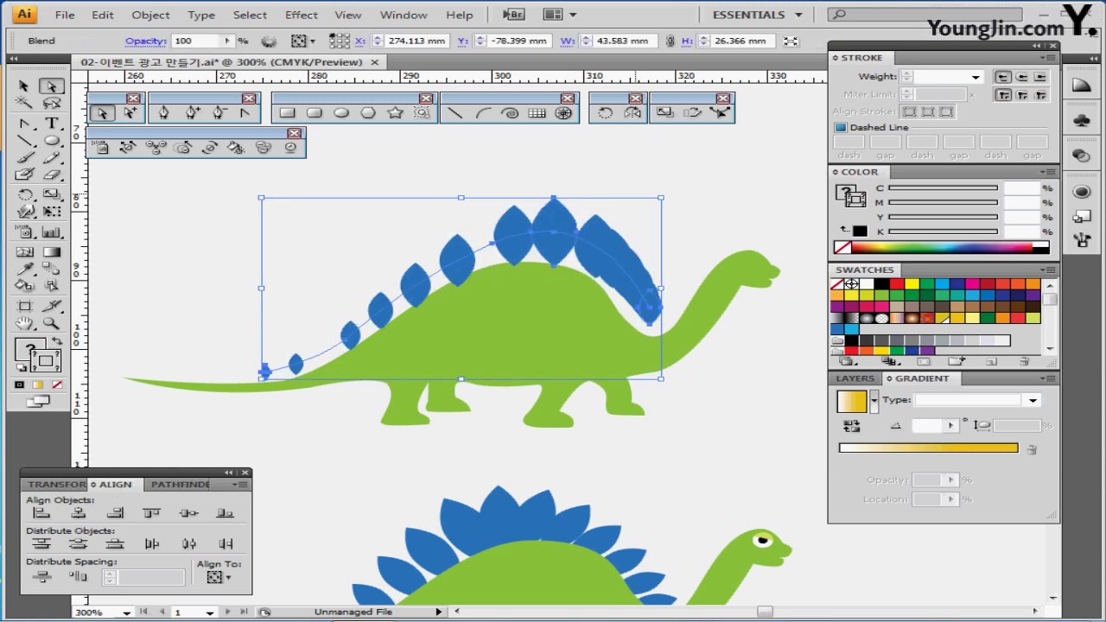
pyautogui.hotkey('ctrl', 'z')
pyautogui.hotkey('ctrl', 'z')
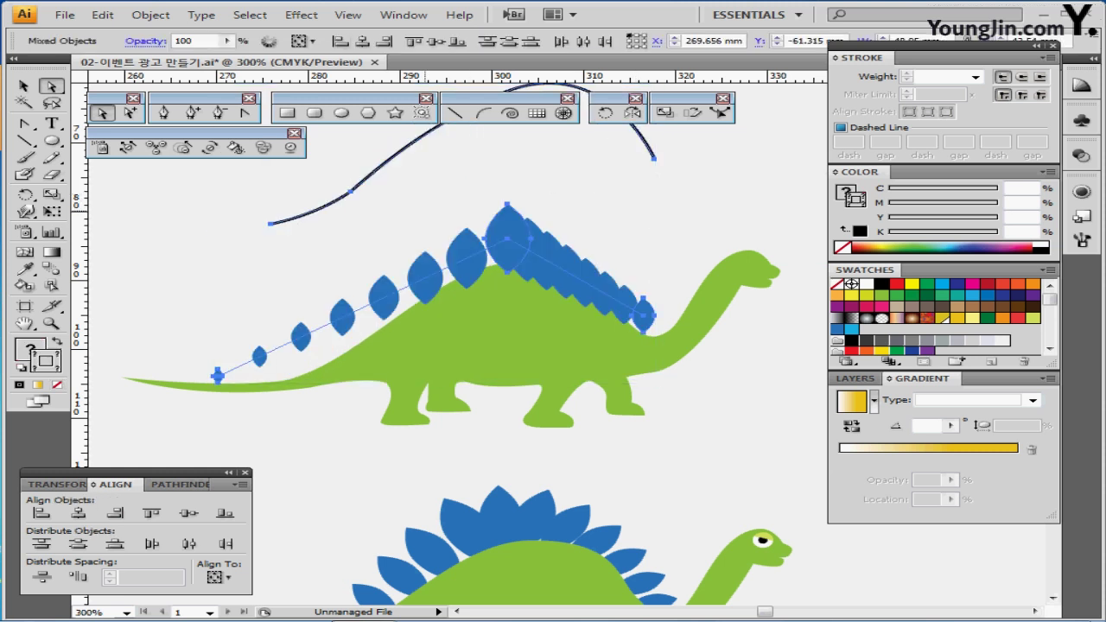
# - Convert the blend spine's corner anchor at the largest leaf into a smooth point with horizontal direction handles
pyautogui.click(581, 195)
pyautogui.click(530, 239)
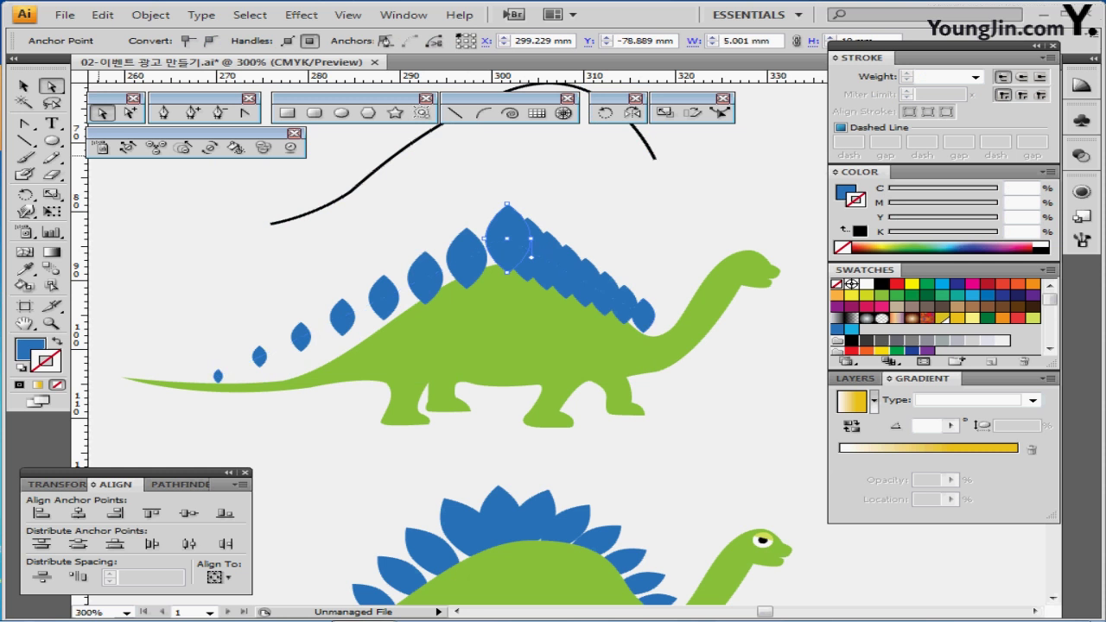
pyautogui.keyDown('ctrl'); pyautogui.click(344, 323); pyautogui.keyUp('ctrl')
pyautogui.click(216, 376)
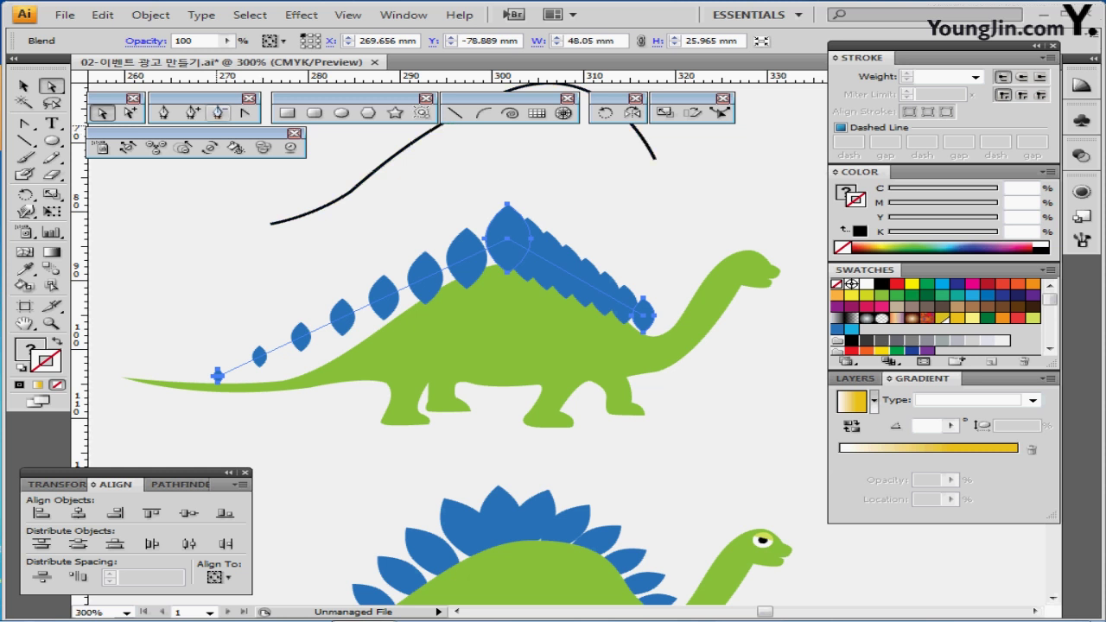
pyautogui.click(245, 113)
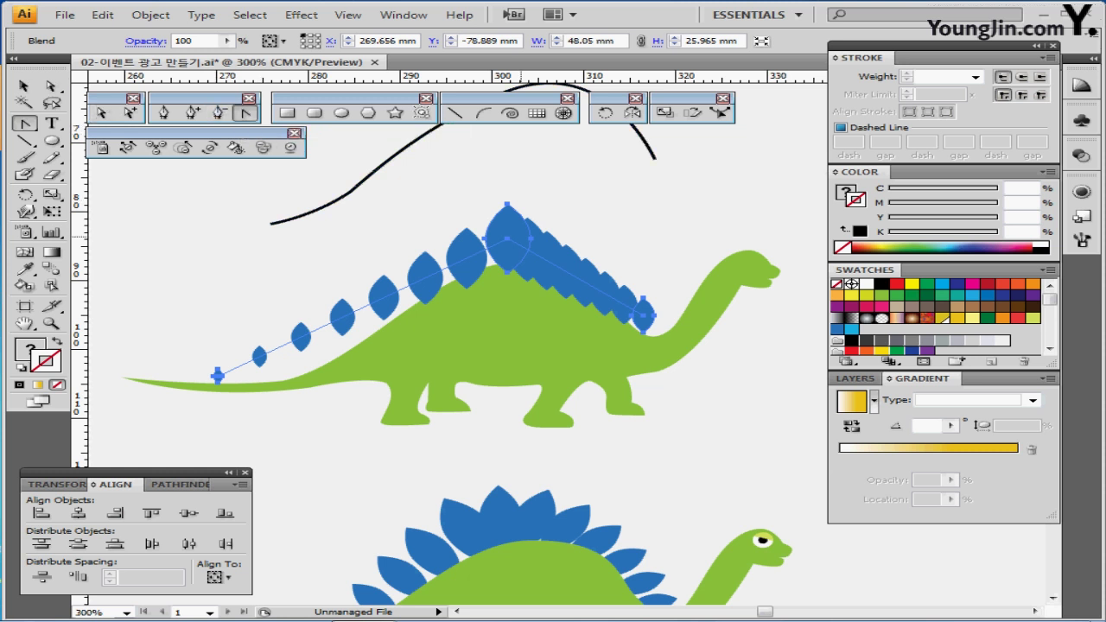
pyautogui.moveTo(507, 239); pyautogui.dragTo(428, 239)
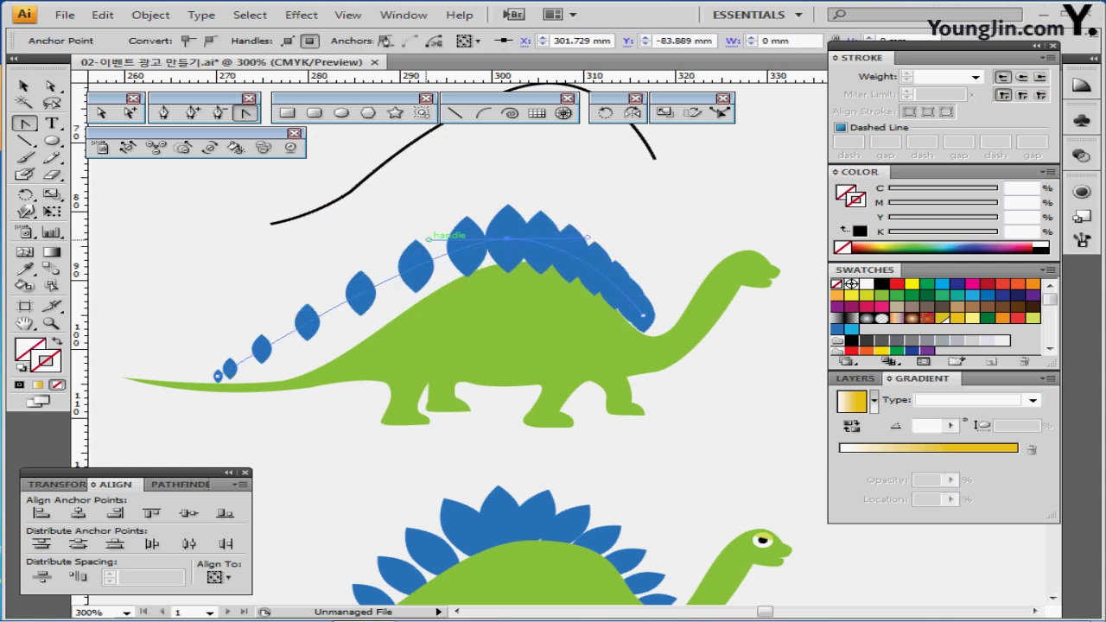
# - Add an anchor point on the spine's tail side, fit it to the back, and shift the neck-end anchor down with a longer upper-back handle
pyautogui.click(192, 113)
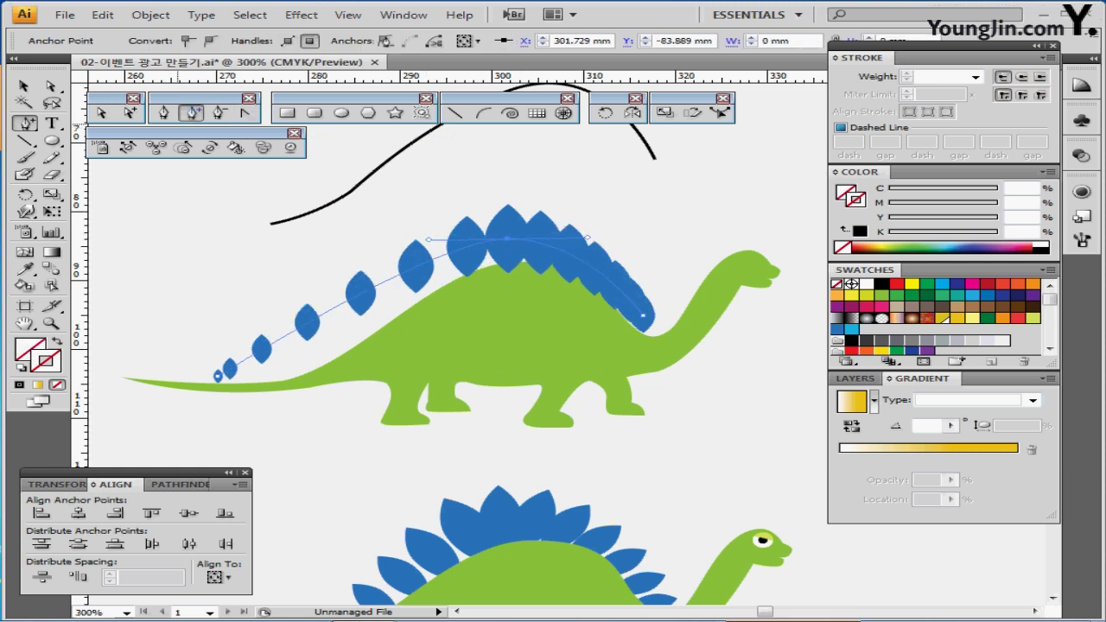
pyautogui.click(348, 302)
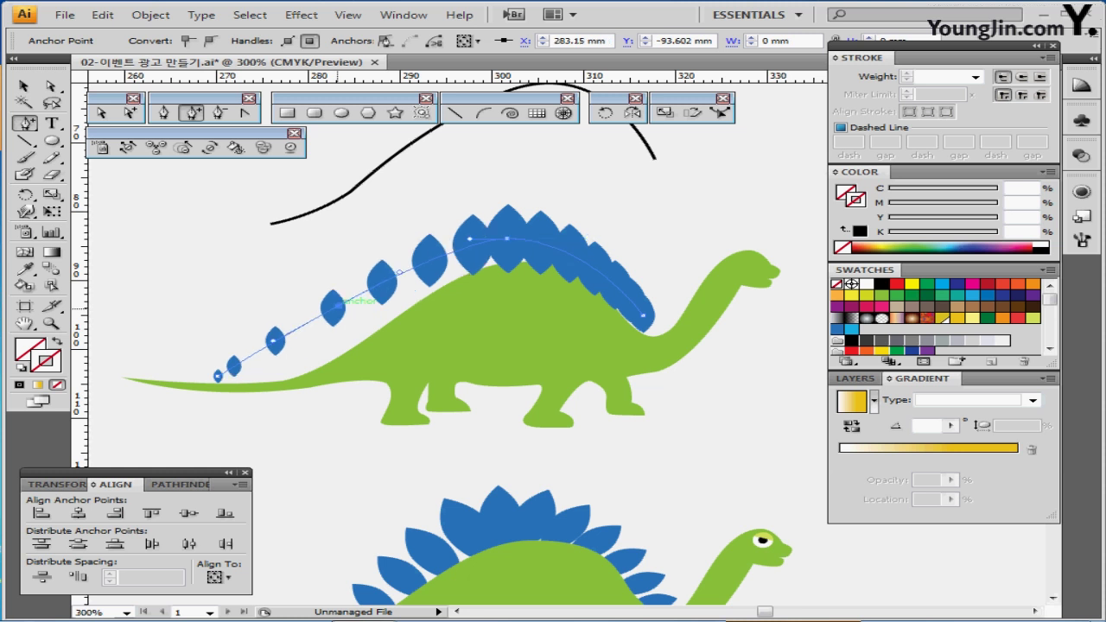
pyautogui.moveTo(345, 302); pyautogui.dragTo(336, 344)
pyautogui.moveTo(469, 236); pyautogui.dragTo(430, 247)
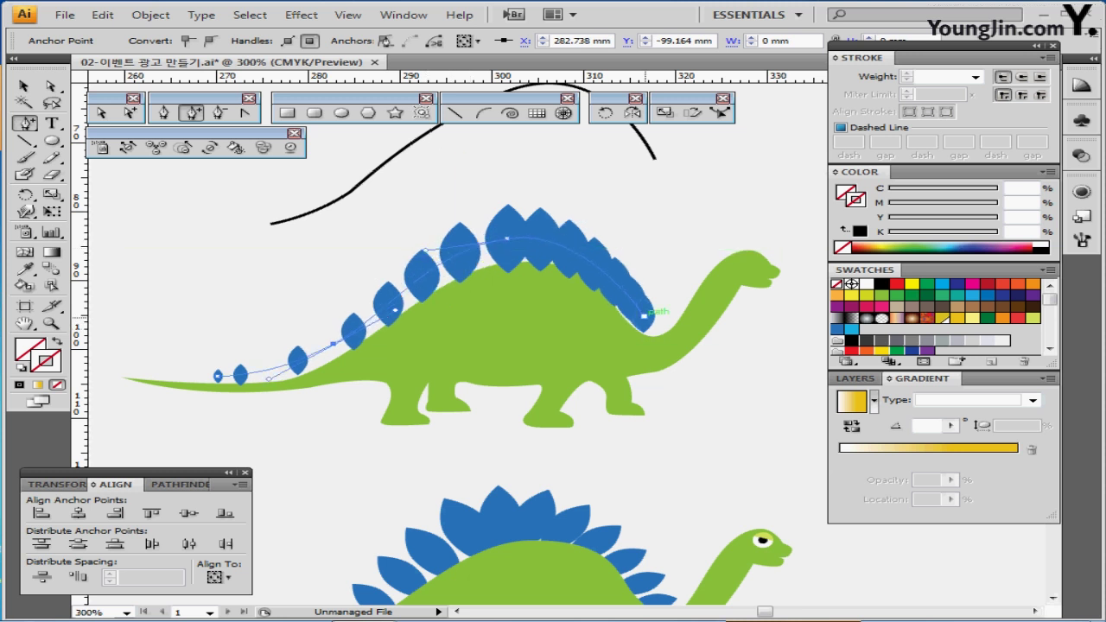
pyautogui.moveTo(645, 318); pyautogui.dragTo(655, 327)
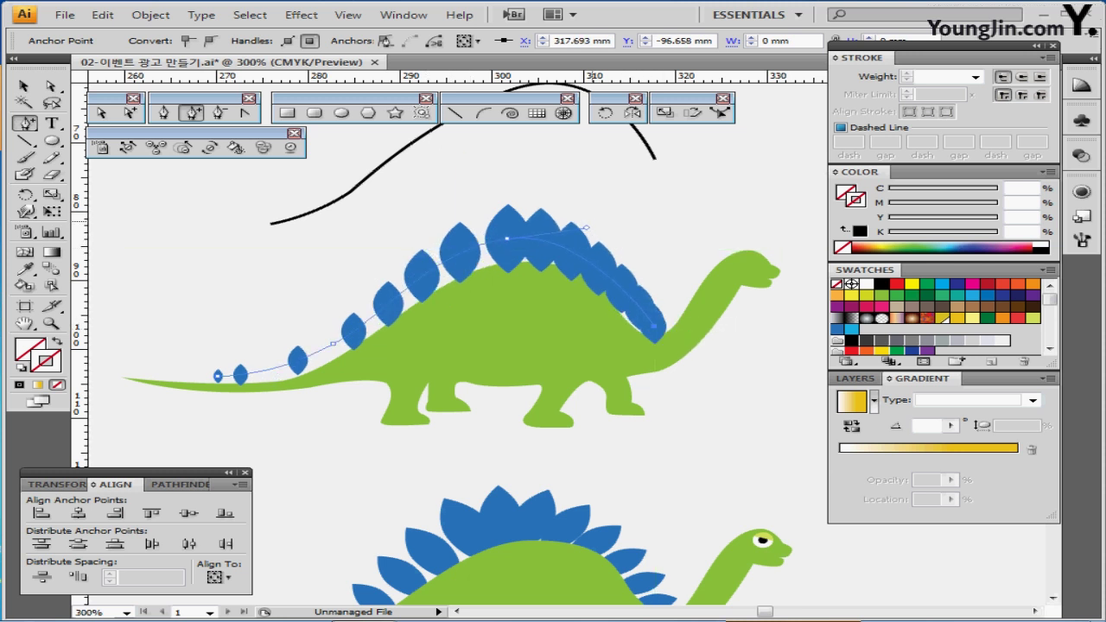
pyautogui.moveTo(585, 228); pyautogui.dragTo(594, 224)
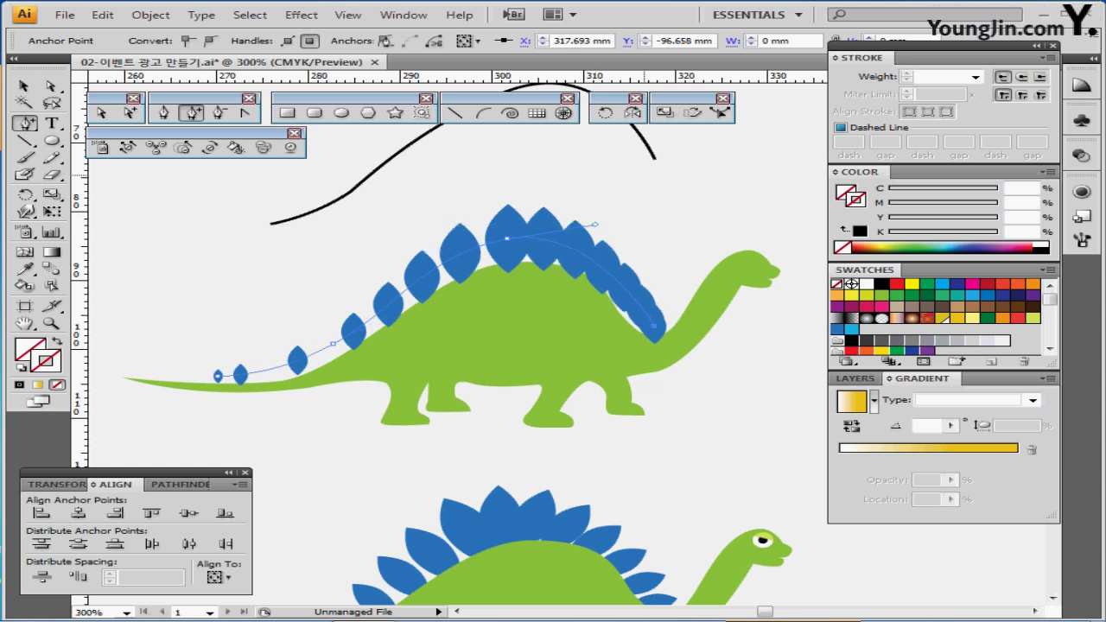
# - Set the leaf blend's orientation to follow its path, keeping 6 specified steps, and deselect it
pyautogui.doubleClick(52, 268)
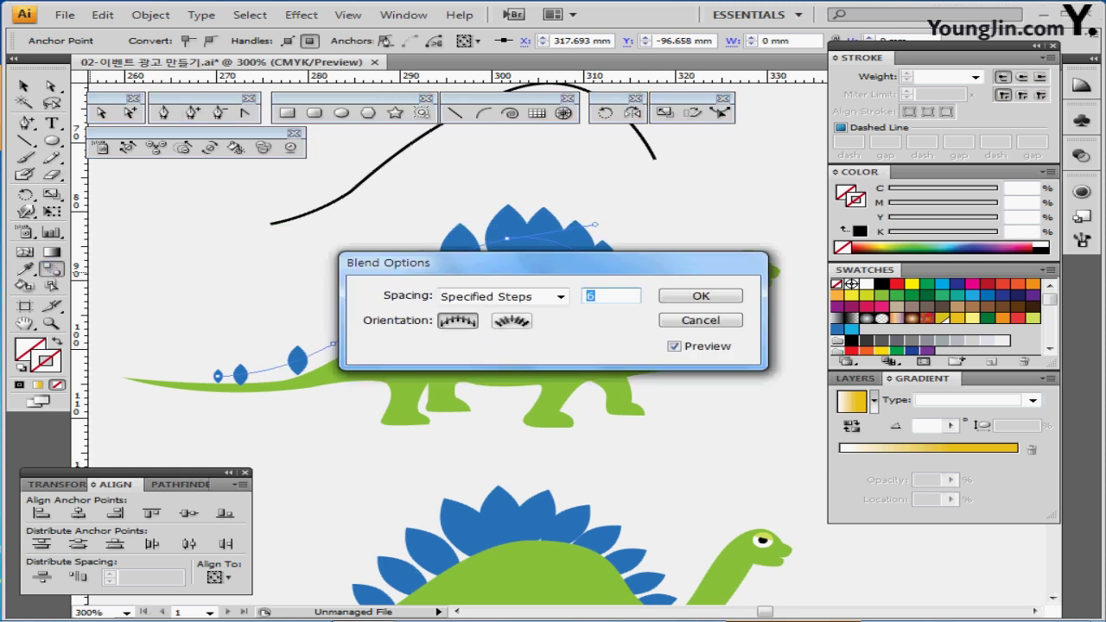
pyautogui.press('Return')
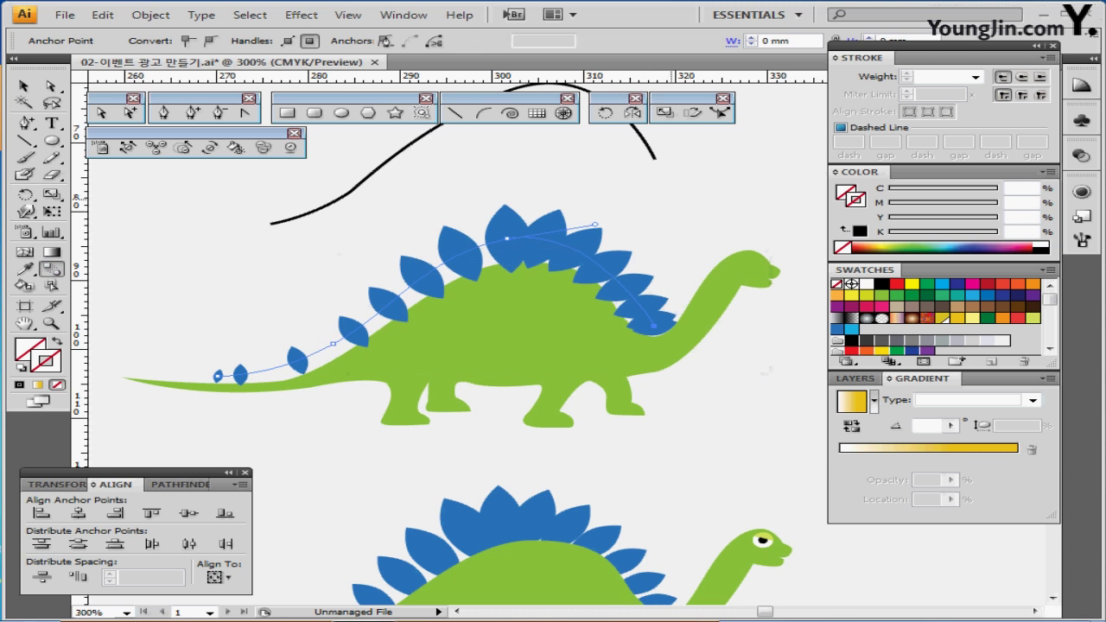
pyautogui.hotkey('ctrl', 'shift', 'a')
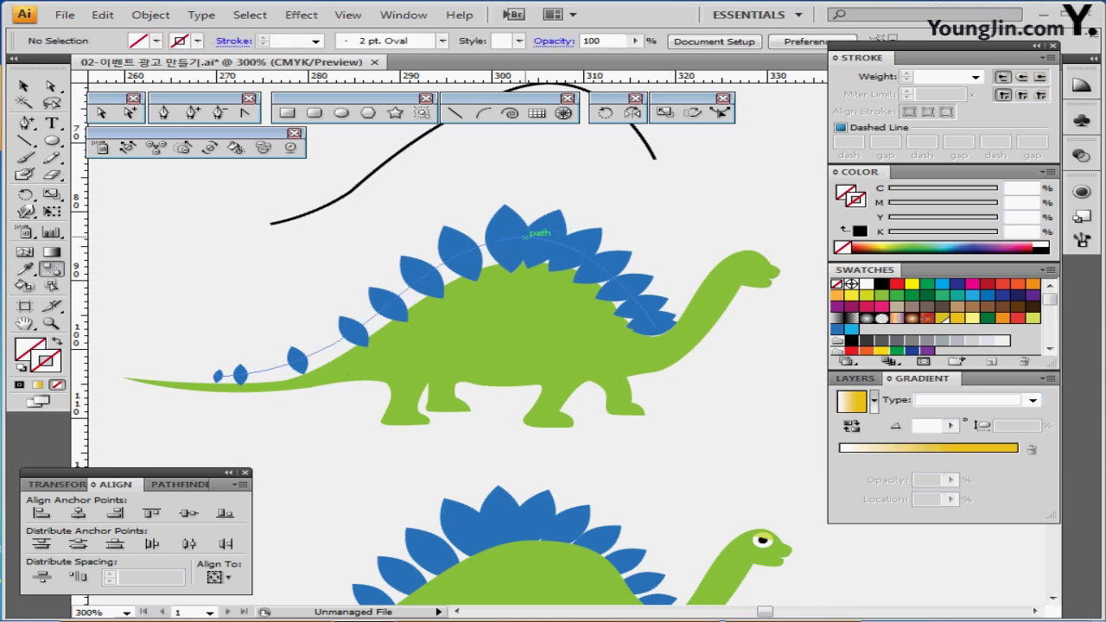
# - Select the whole leaf blend and send it to the back, behind the green dinosaur's body
pyautogui.keyDown('ctrl'); pyautogui.click(526, 237); pyautogui.keyUp('ctrl')
pyautogui.keyDown('ctrl'); pyautogui.click(510, 230); pyautogui.keyUp('ctrl')
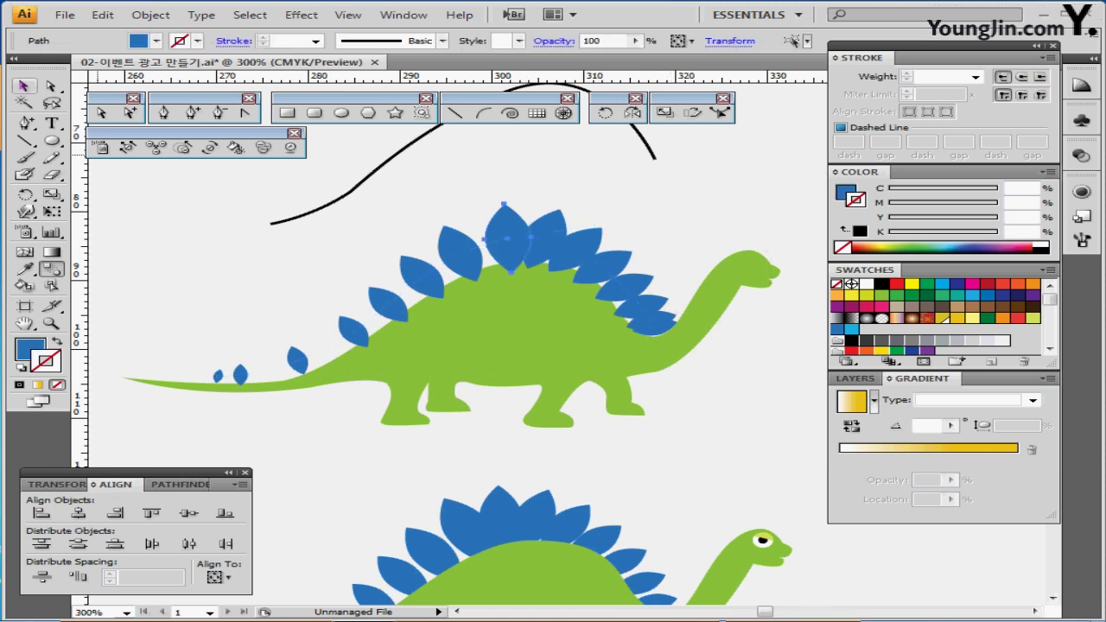
pyautogui.click(217, 375)
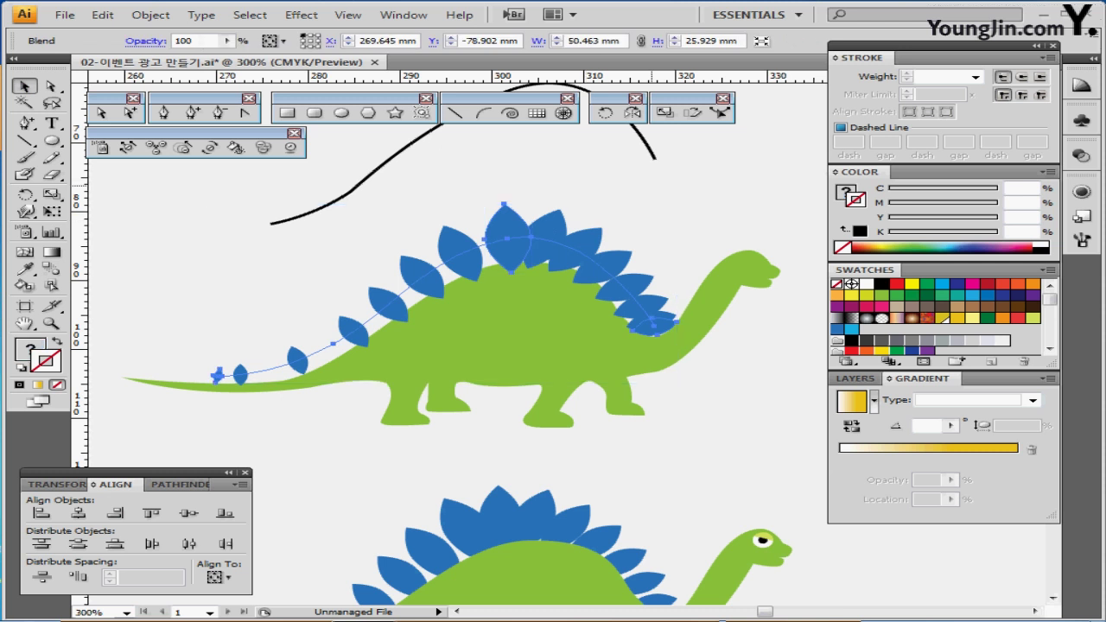
pyautogui.hotkey('ctrl', 'shift', '[')
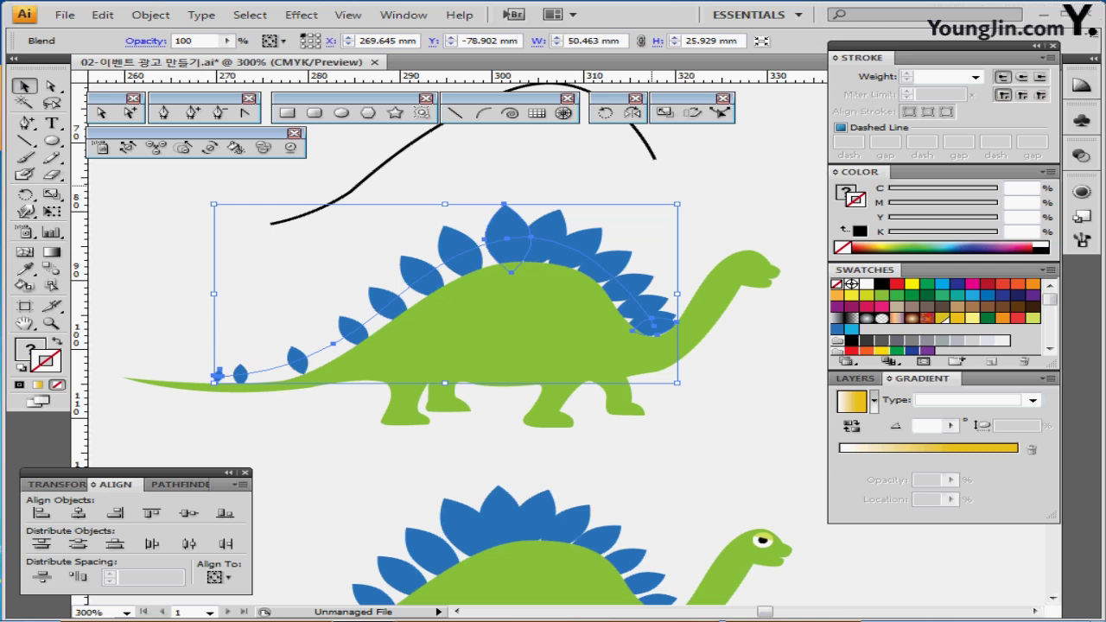
pyautogui.click(712, 192)
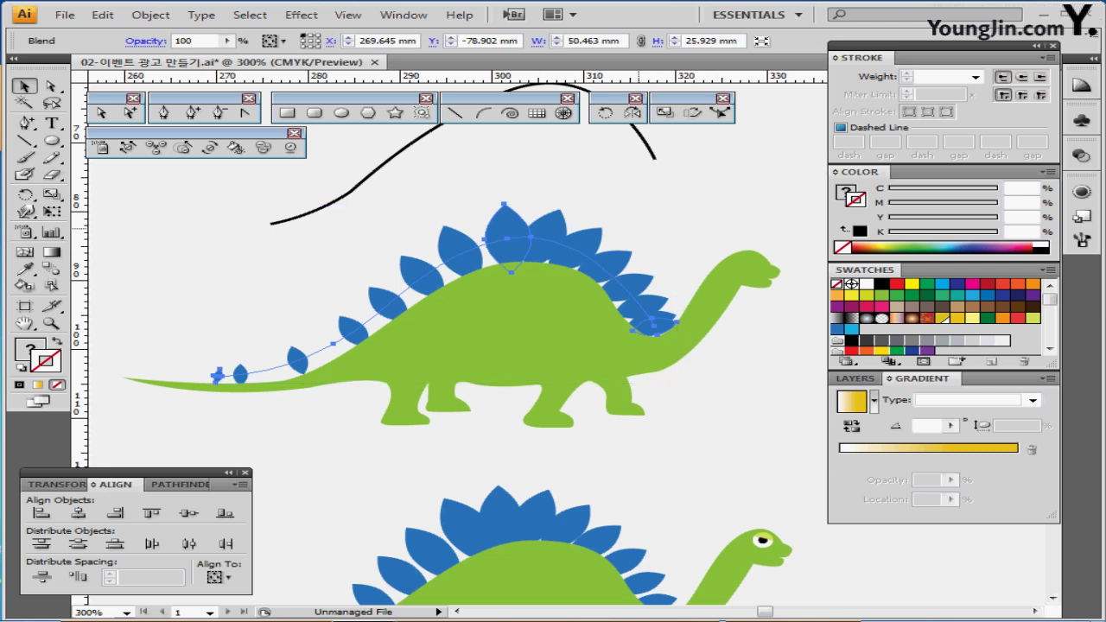
# - Nudge the blend's end leaf slightly up from the base of the neck, deselect it and save the document
pyautogui.moveTo(656, 310); pyautogui.dragTo(654, 320)
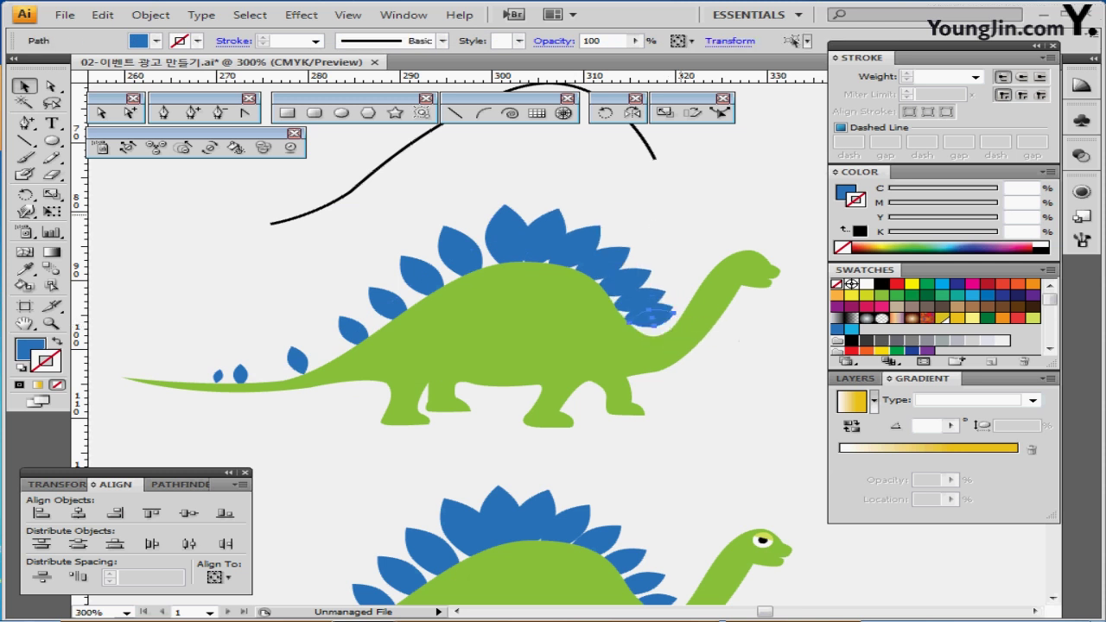
pyautogui.hotkey('ctrl', 'shift', 'a')
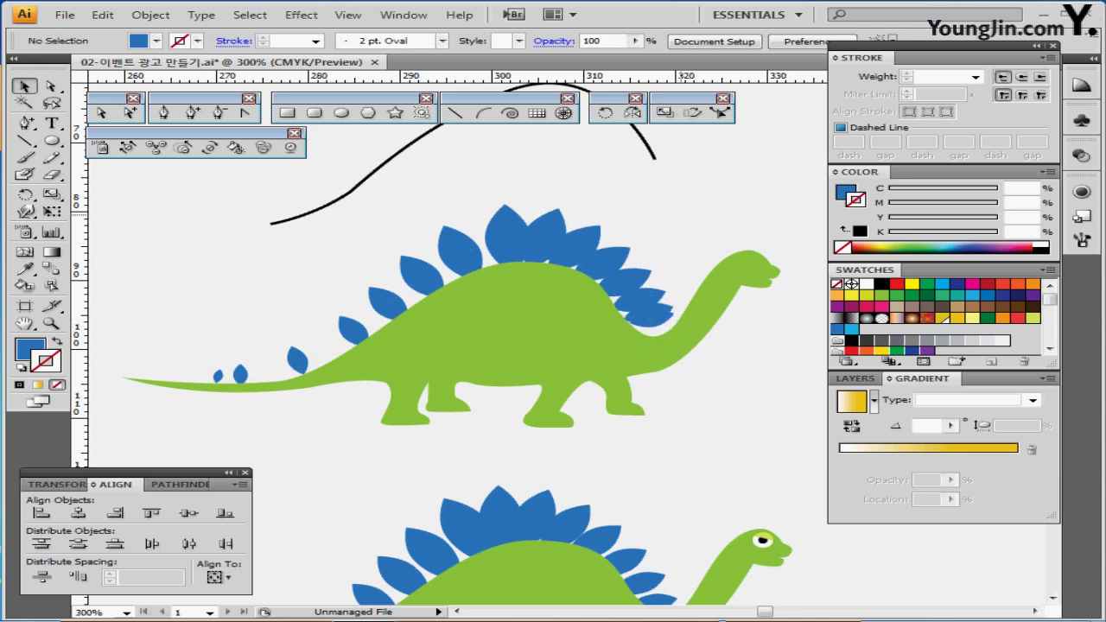
pyautogui.hotkey('ctrl', 's')
# - Pick up the white sample square's fill and draw a white ellipse on the dinosaur's head as its eye
pyautogui.keyDown('ctrl'); pyautogui.click(747, 288); pyautogui.keyUp('ctrl')
pyautogui.keyDown('ctrl'); pyautogui.click(600, 340); pyautogui.keyUp('ctrl')
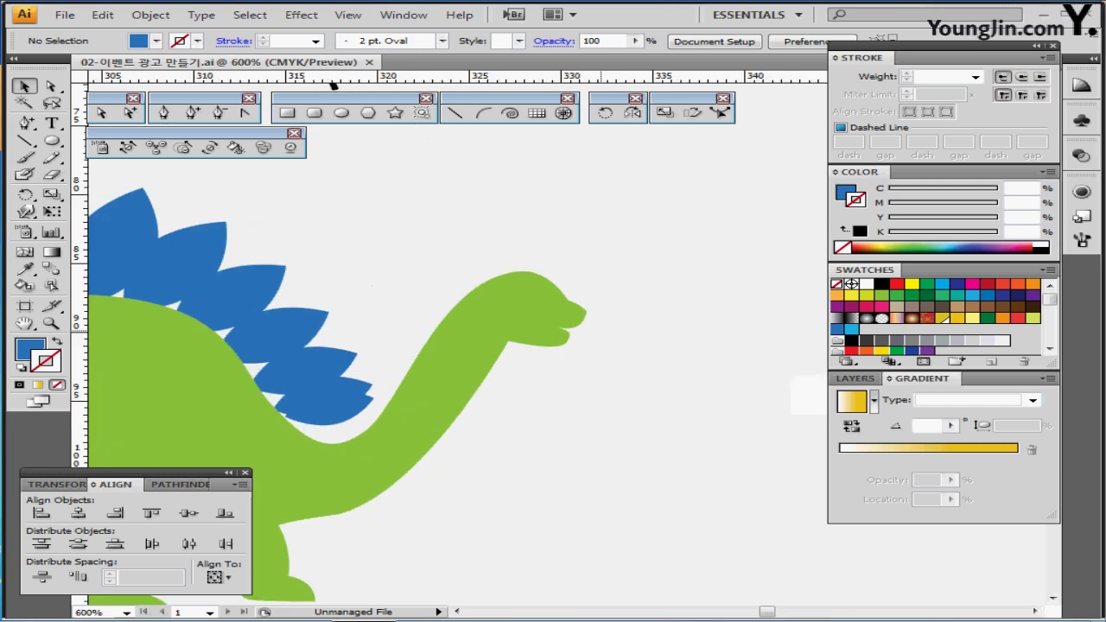
pyautogui.keyDown('ctrl'); pyautogui.click(556, 326); pyautogui.keyUp('ctrl')
pyautogui.moveTo(758, 330); pyautogui.dragTo(603, 271)
pyautogui.hscroll(1, 544, 270)
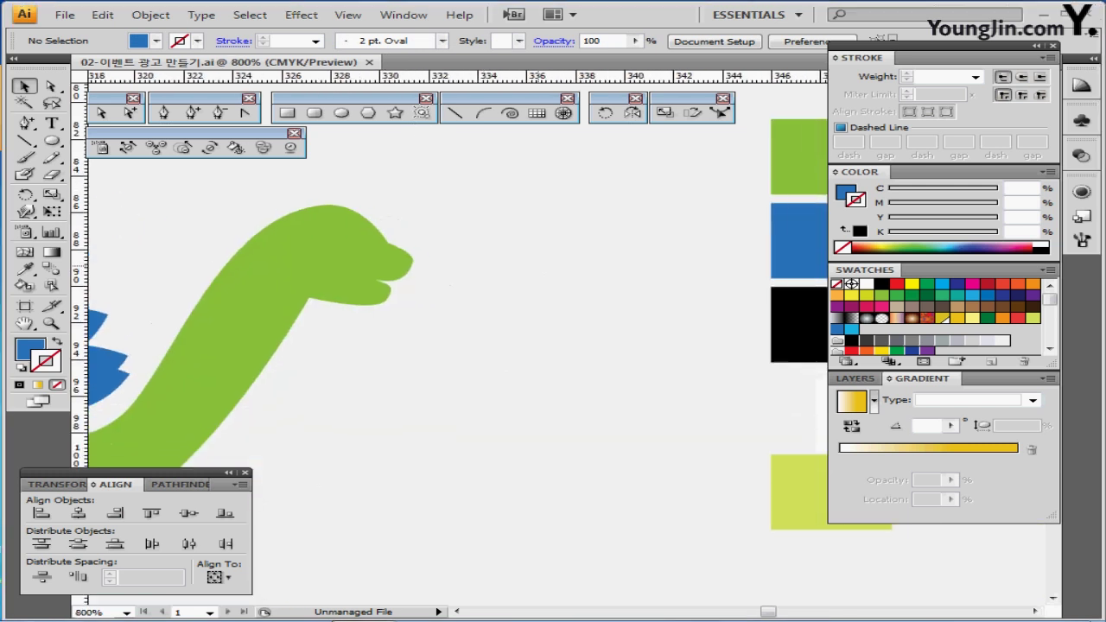
pyautogui.keyDown('ctrl'); pyautogui.click(774, 401); pyautogui.keyUp('ctrl')
pyautogui.hotkey('ctrl', 'shift', 'a')
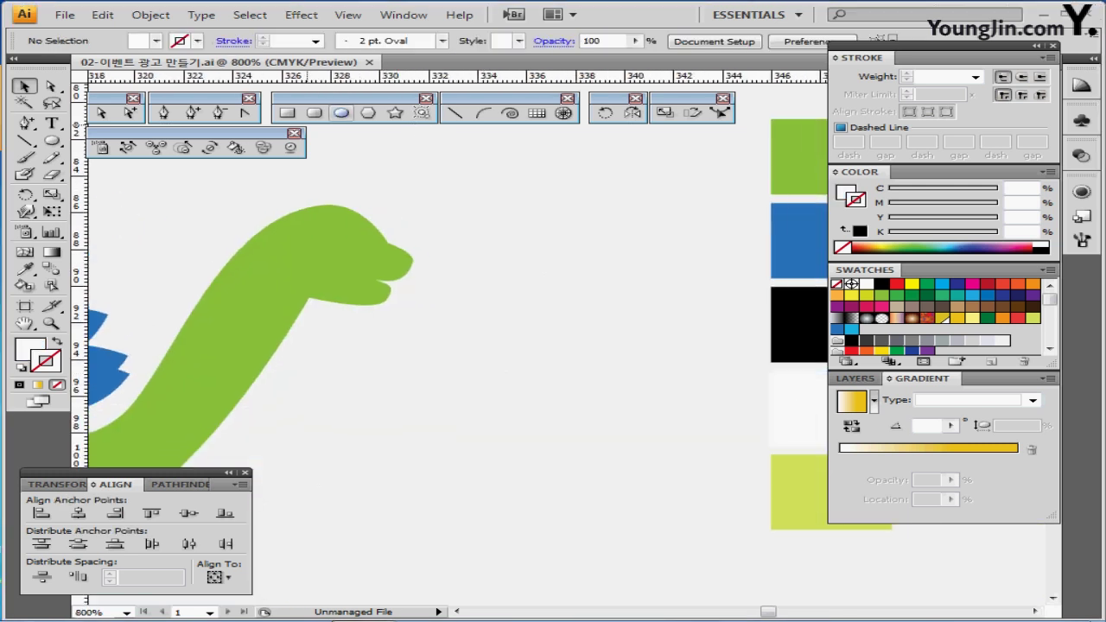
pyautogui.click(342, 114)
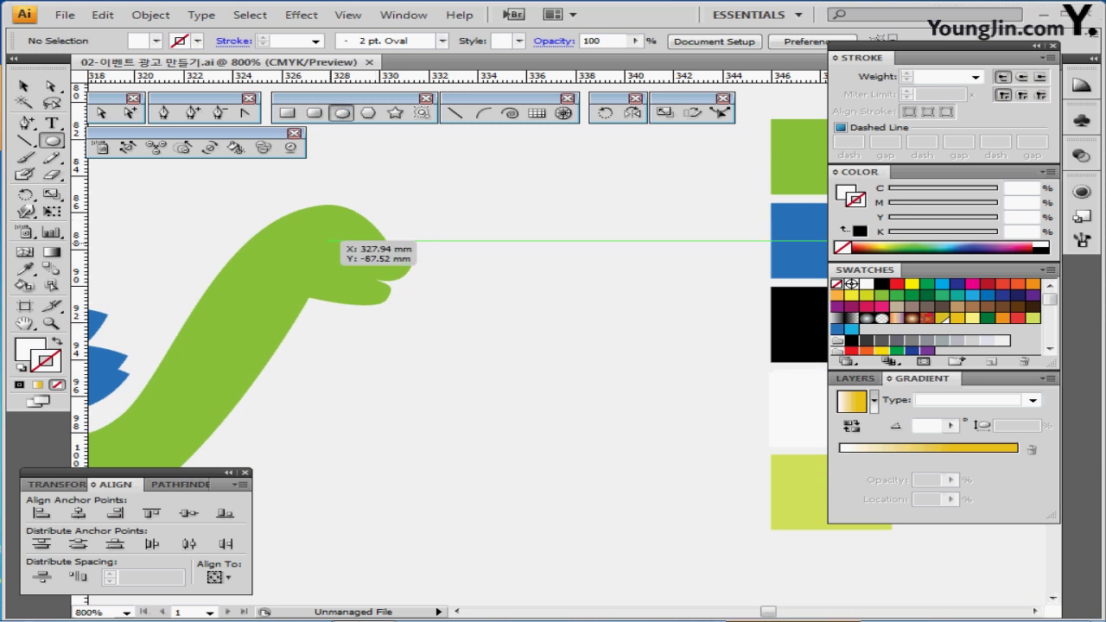
pyautogui.moveTo(330, 241); pyautogui.dragTo(361, 260)
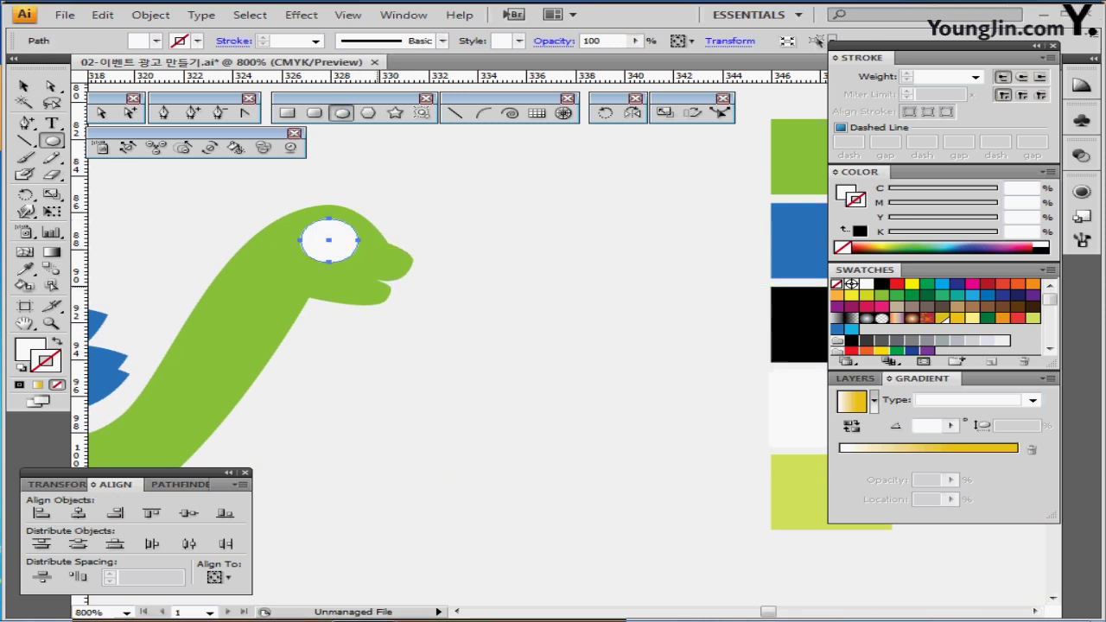
# - Move the white eye ellipse slightly up and toward the snout
pyautogui.hotkey('ctrl', '+')
pyautogui.hscroll(-1, 424, 288)
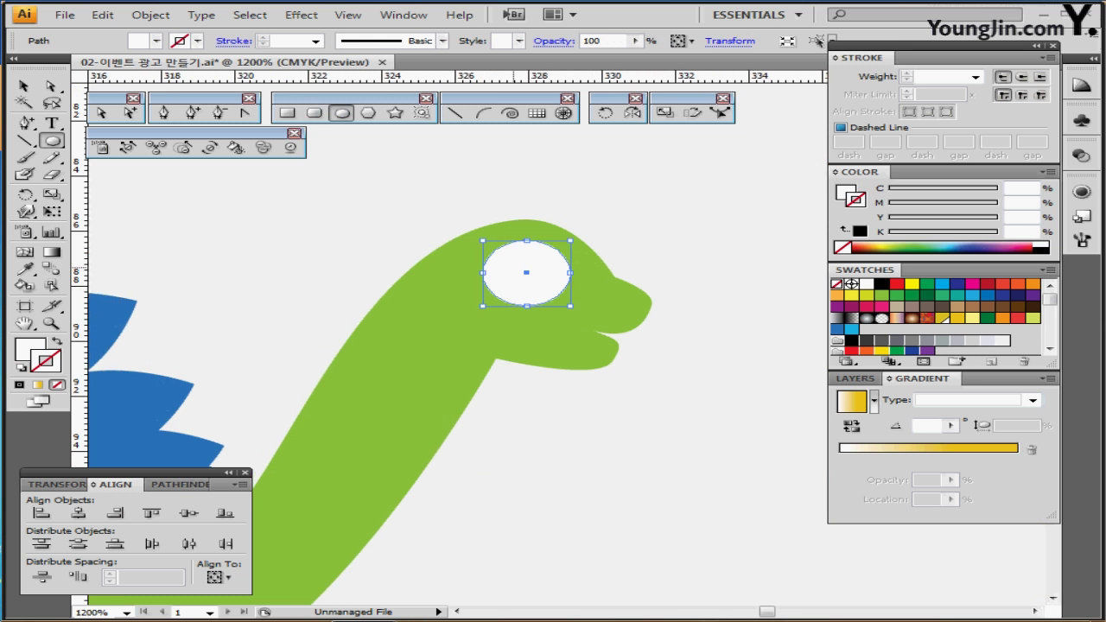
pyautogui.moveTo(518, 272); pyautogui.dragTo(523, 268)
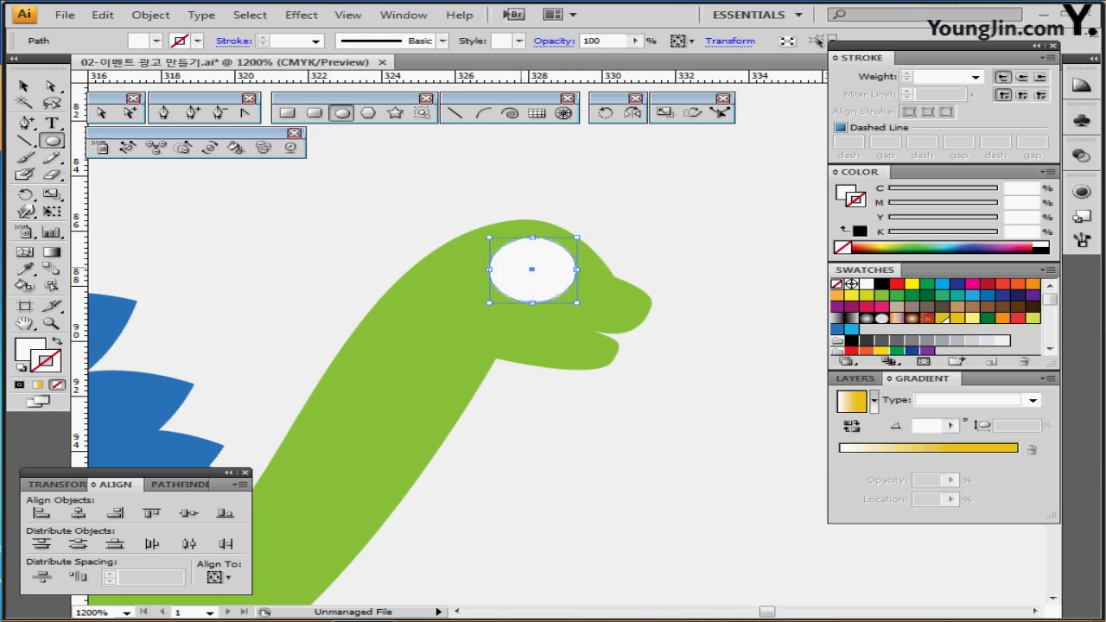
# - Draw a smaller ellipse from the centre of the white eye and fill it black as the pupil
pyautogui.keyDown('ctrl'); pyautogui.click(615, 233); pyautogui.keyUp('ctrl')
pyautogui.keyDown('ctrl'); pyautogui.click(532, 269); pyautogui.keyUp('ctrl')
pyautogui.moveTo(532, 269); pyautogui.dragTo(554, 291)
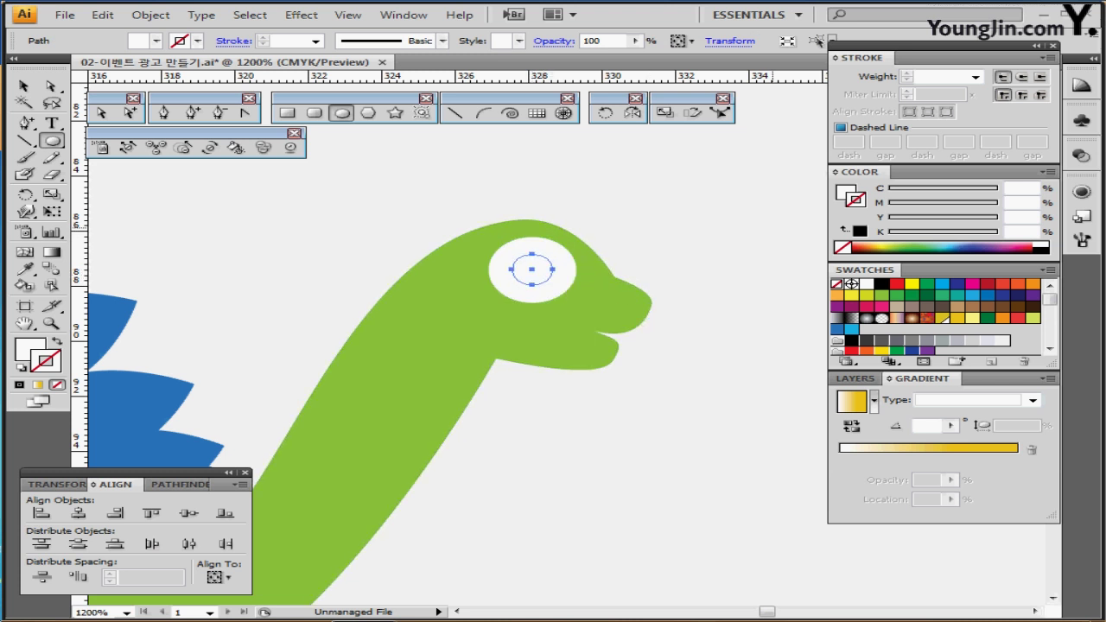
pyautogui.press('x')
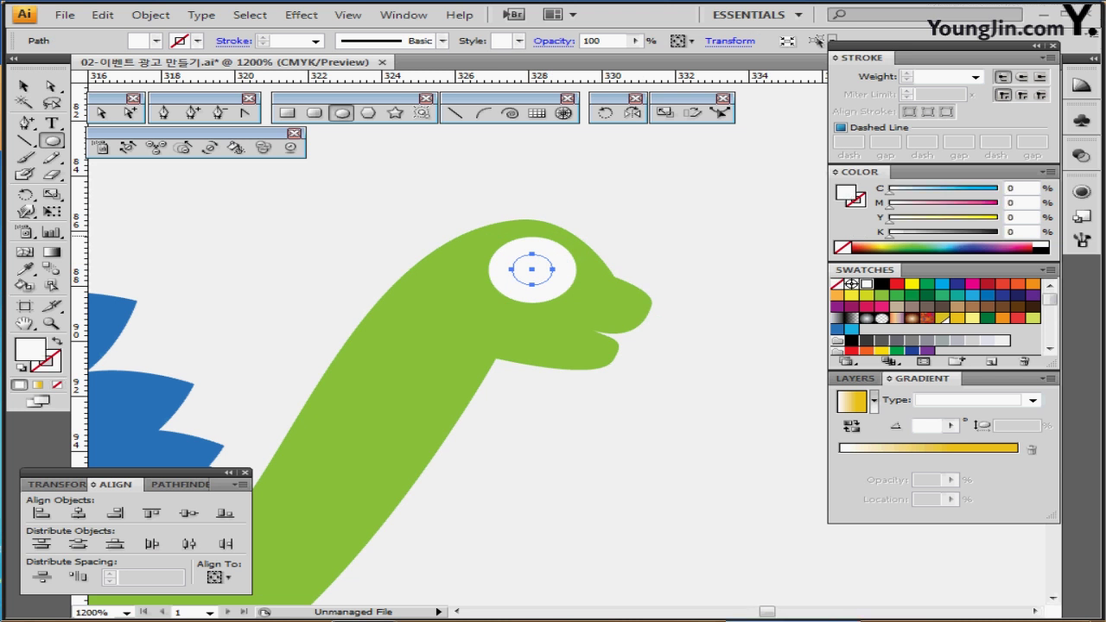
pyautogui.click(882, 283)
pyautogui.keyDown('ctrl'); pyautogui.click(653, 222); pyautogui.keyUp('ctrl')
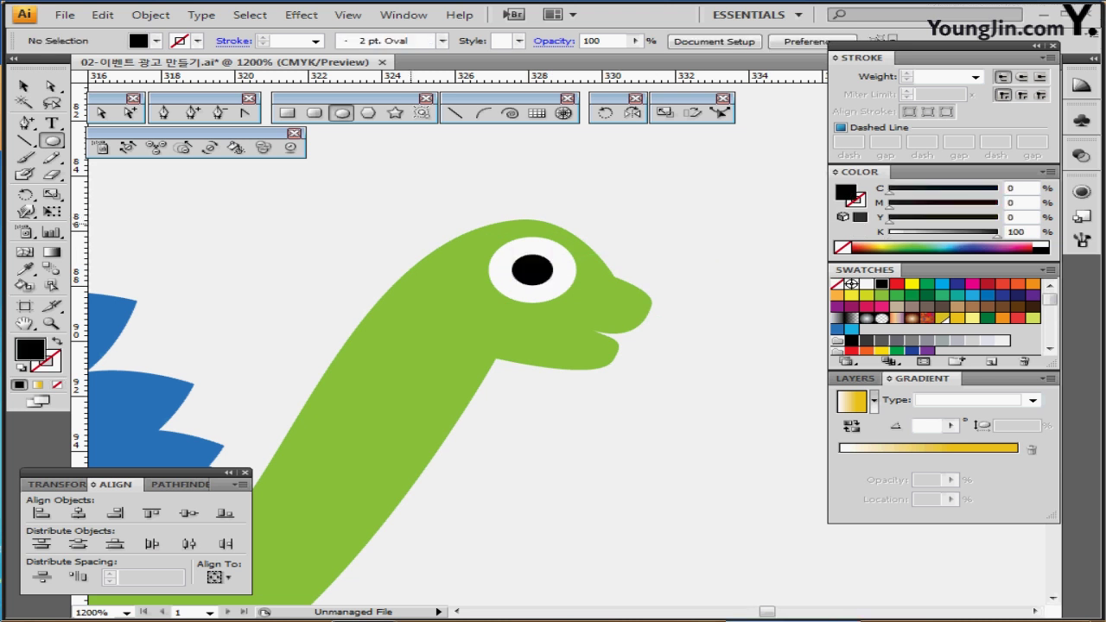
# - Draw a straight line sloping down toward the snout across the eye and give it a black 1 pt stroke
pyautogui.click(456, 113)
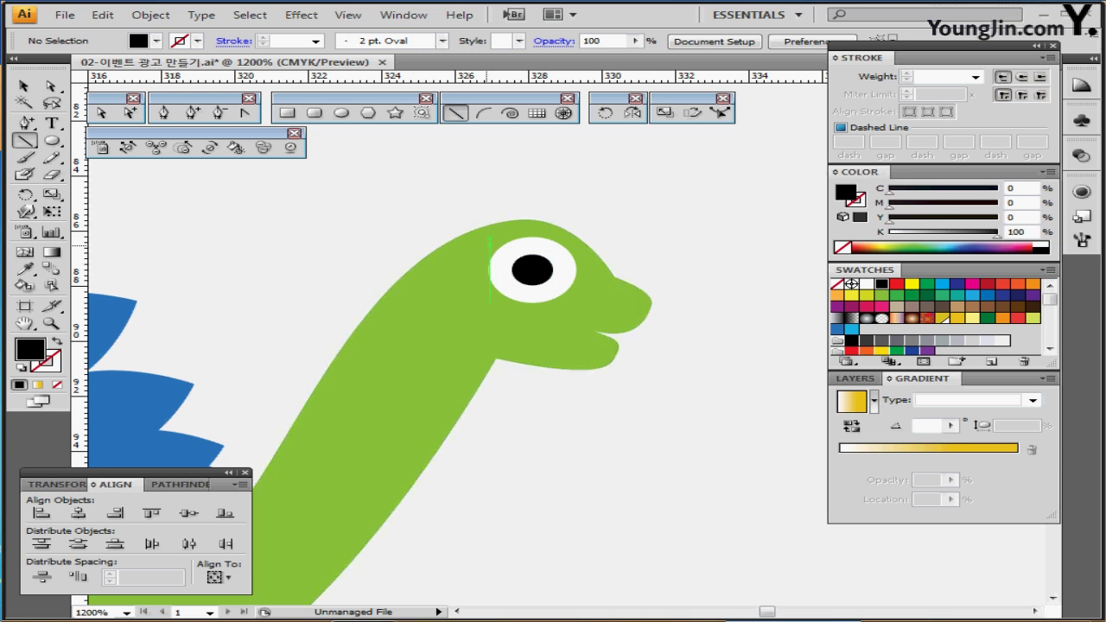
pyautogui.moveTo(489, 245); pyautogui.dragTo(592, 280)
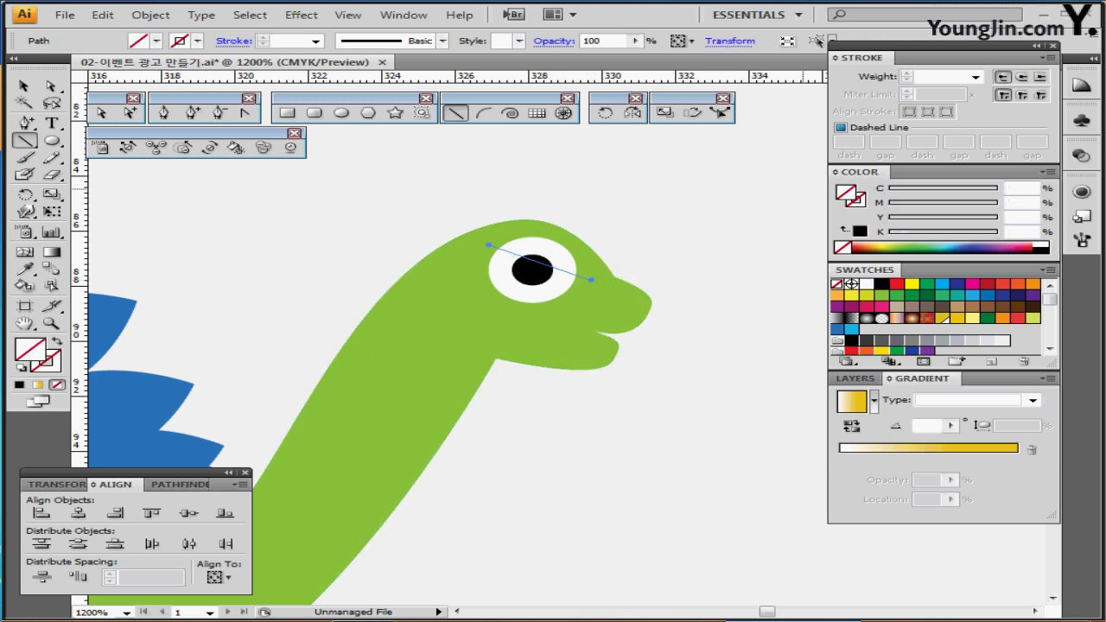
pyautogui.press('x')
pyautogui.click(882, 284)
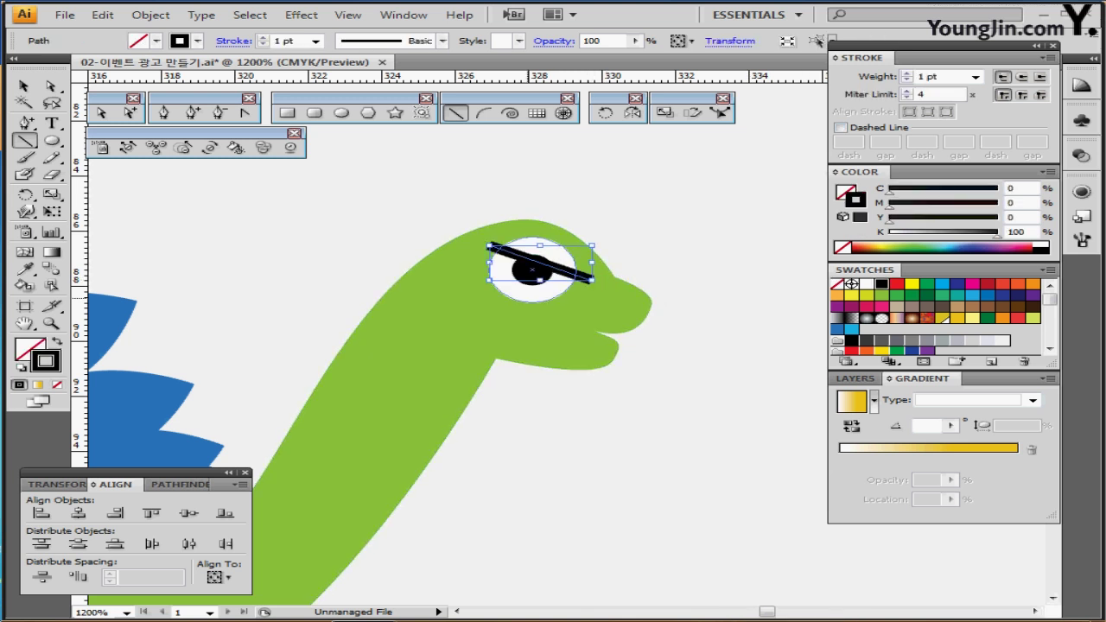
# - Divide the white eye ellipse and black pupil along the slanted line with the Divide pathfinder
pyautogui.keyDown('ctrl'); pyautogui.keyDown('shift'); pyautogui.click(527, 297); pyautogui.keyUp('shift'); pyautogui.keyUp('ctrl')
pyautogui.keyDown('ctrl'); pyautogui.keyDown('shift'); pyautogui.click(526, 278); pyautogui.keyUp('shift'); pyautogui.keyUp('ctrl')
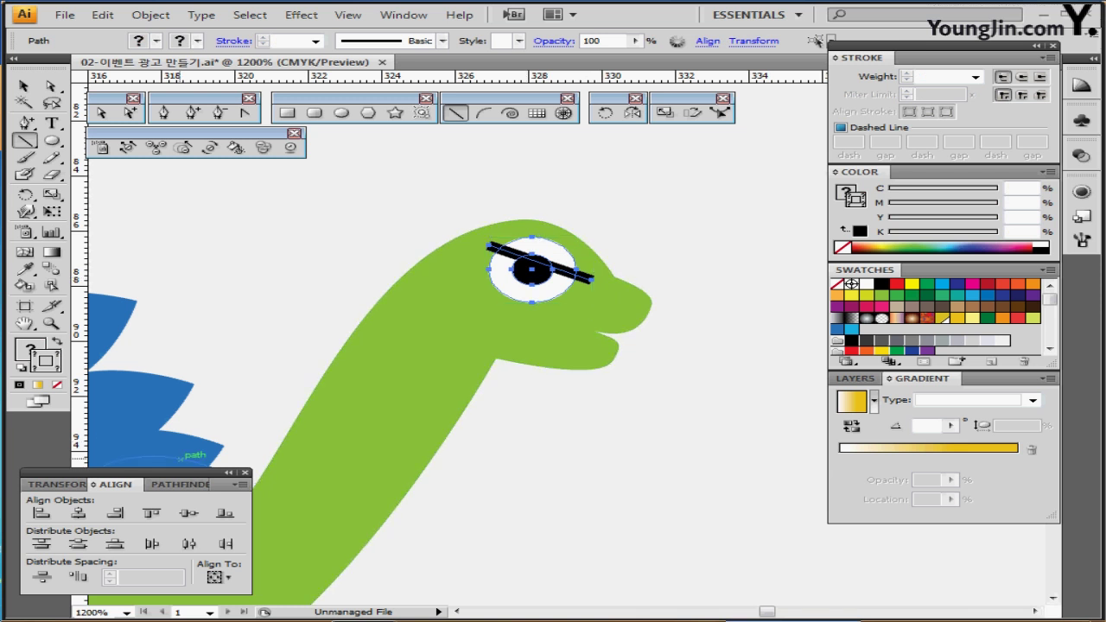
pyautogui.moveTo(173, 473); pyautogui.dragTo(169, 426)
pyautogui.click(208, 437)
pyautogui.click(80, 499)
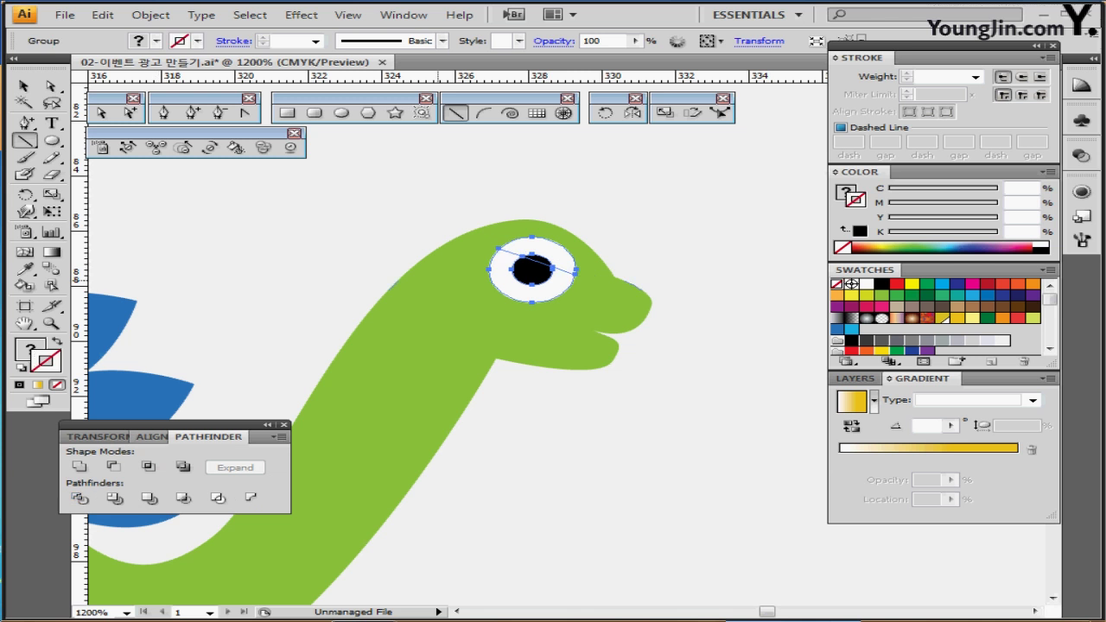
# - Isolate the divided eye group and unite the white and black pieces above the slanted line into one eyelid shape
pyautogui.keyDown('ctrl'); pyautogui.click(543, 291); pyautogui.keyUp('ctrl')
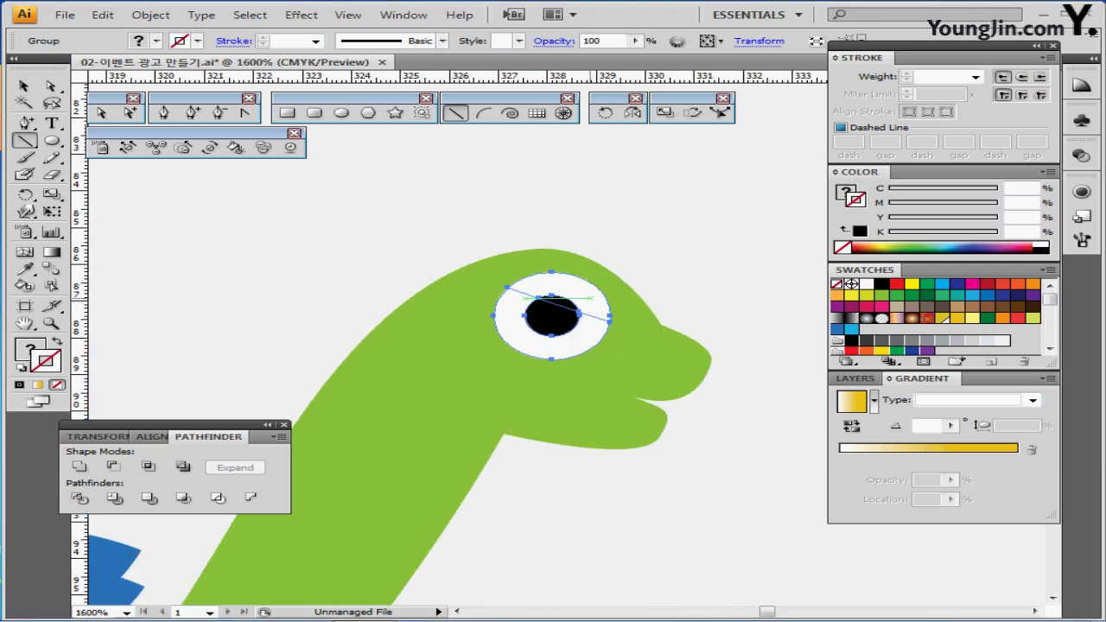
pyautogui.press('ctrl')
pyautogui.doubleClick(590, 298)
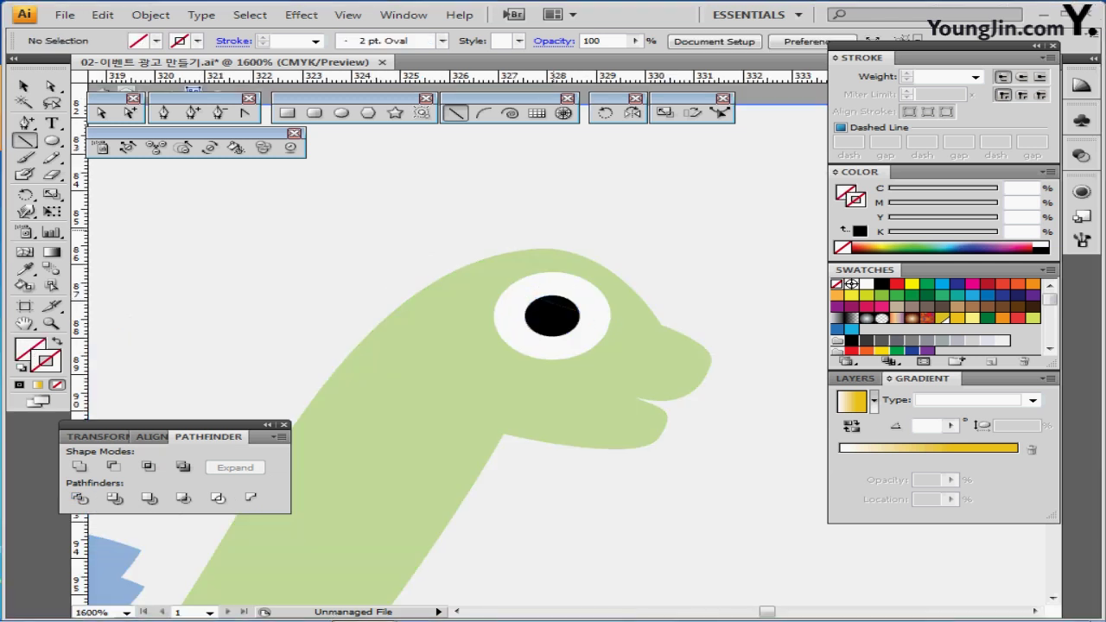
pyautogui.moveTo(553, 229); pyautogui.dragTo(572, 302)
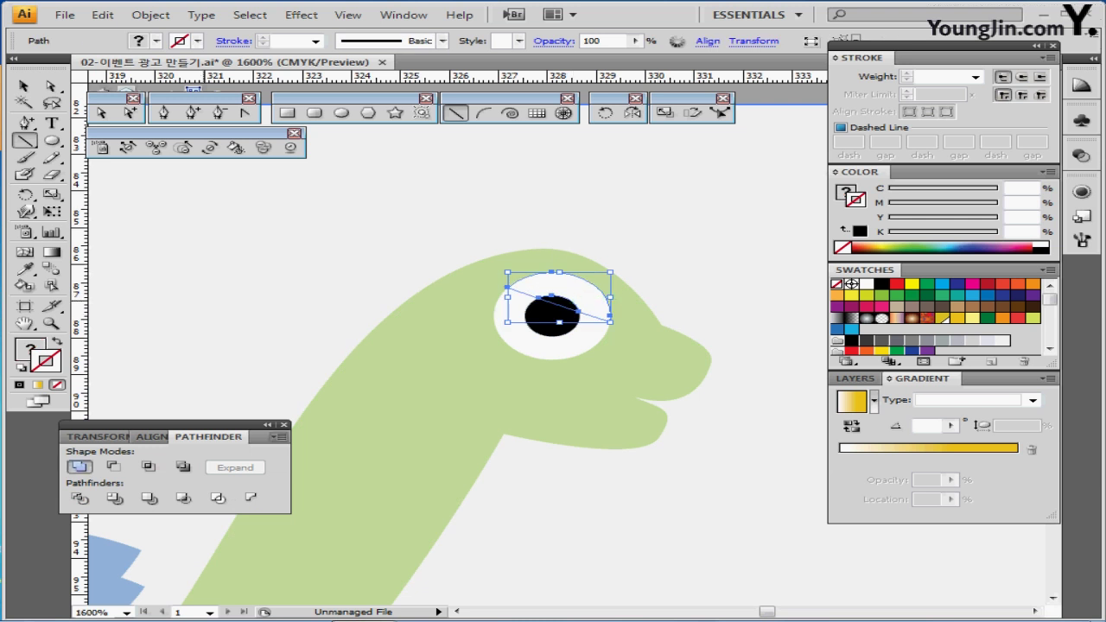
pyautogui.click(80, 467)
# - Fill the eyelid with the yellow-green sampled from the lowest colour square beside the dinosaur, and leave isolation mode
pyautogui.keyDown('ctrl'); pyautogui.keyDown('alt'); pyautogui.click(669, 328); pyautogui.keyUp('alt'); pyautogui.keyUp('ctrl')
pyautogui.keyDown('ctrl'); pyautogui.keyDown('alt'); pyautogui.click(652, 386); pyautogui.keyUp('alt'); pyautogui.keyUp('ctrl')
pyautogui.moveTo(645, 375); pyautogui.dragTo(605, 332)
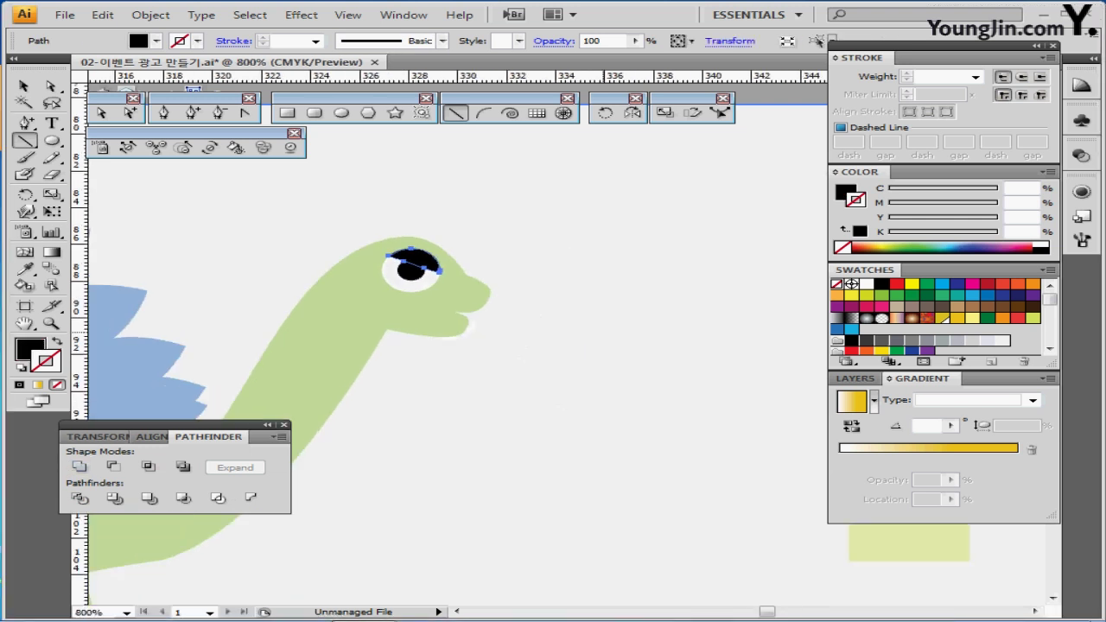
pyautogui.keyDown('ctrl'); pyautogui.keyDown('alt'); pyautogui.click(653, 331); pyautogui.keyUp('alt'); pyautogui.keyUp('ctrl')
pyautogui.moveTo(669, 350); pyautogui.dragTo(669, 308)
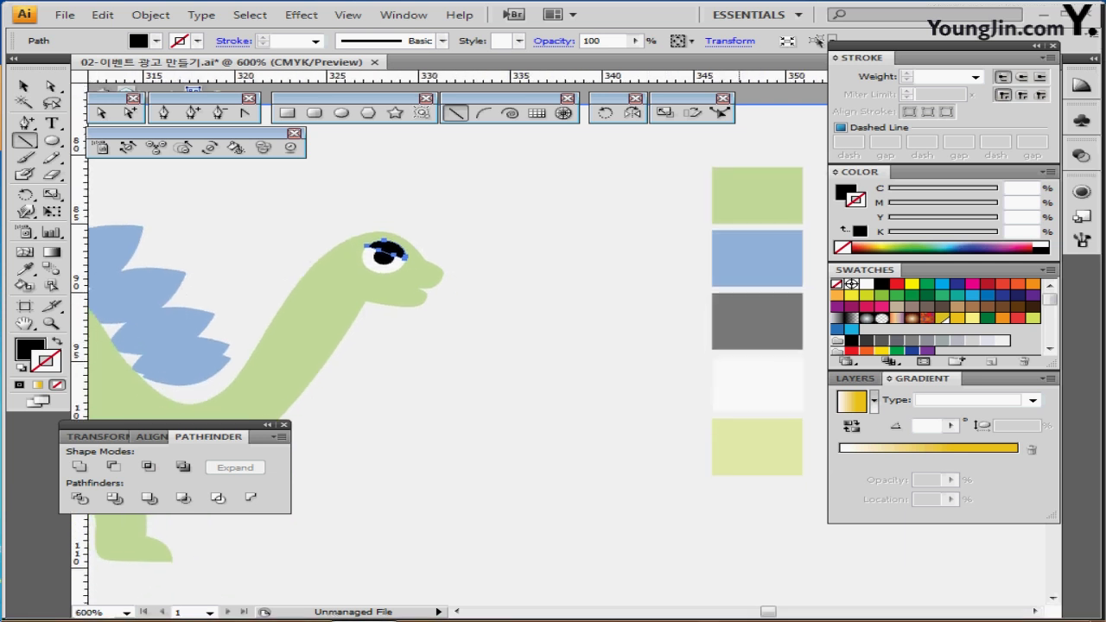
pyautogui.press('i')
pyautogui.click(745, 443)
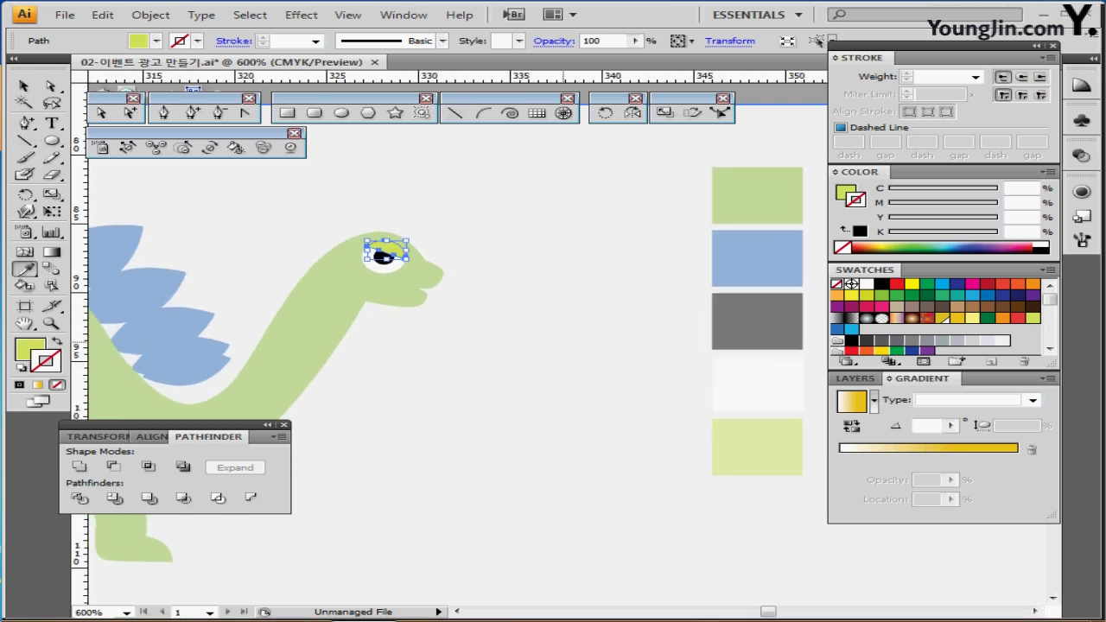
pyautogui.keyDown('ctrl'); pyautogui.doubleClick(564, 341); pyautogui.keyUp('ctrl')
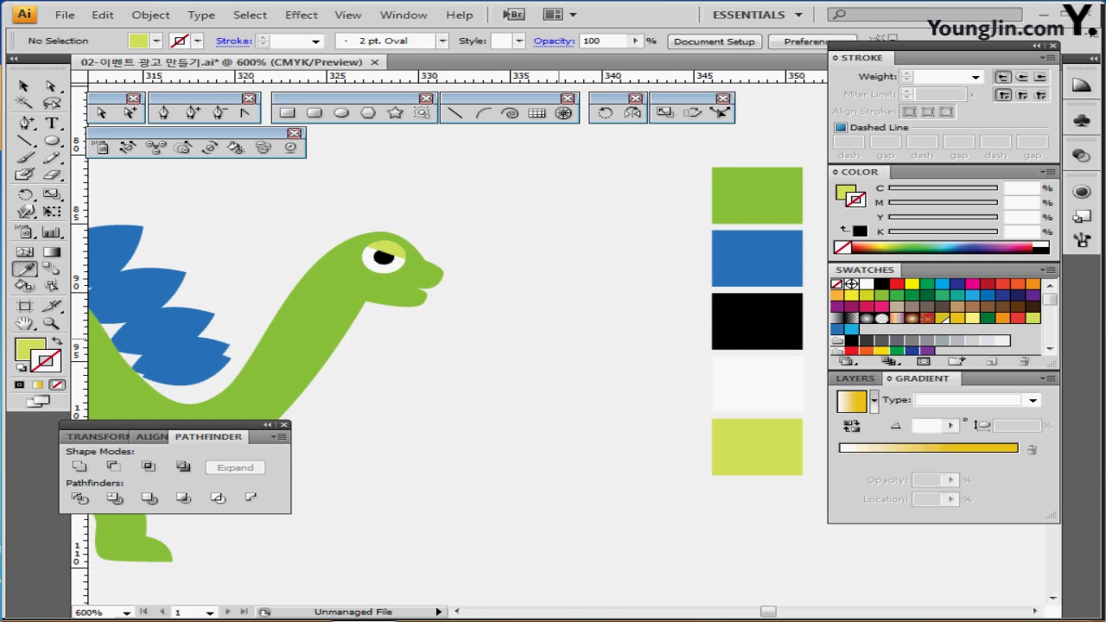
# - Nudge the blue back-spike blend of the upper dinosaur very slightly toward the tail and deselect it
pyautogui.keyDown('ctrl'); pyautogui.keyDown('alt'); pyautogui.click(490, 359); pyautogui.keyUp('alt'); pyautogui.keyUp('ctrl')
pyautogui.hotkey('ctrl', '-')
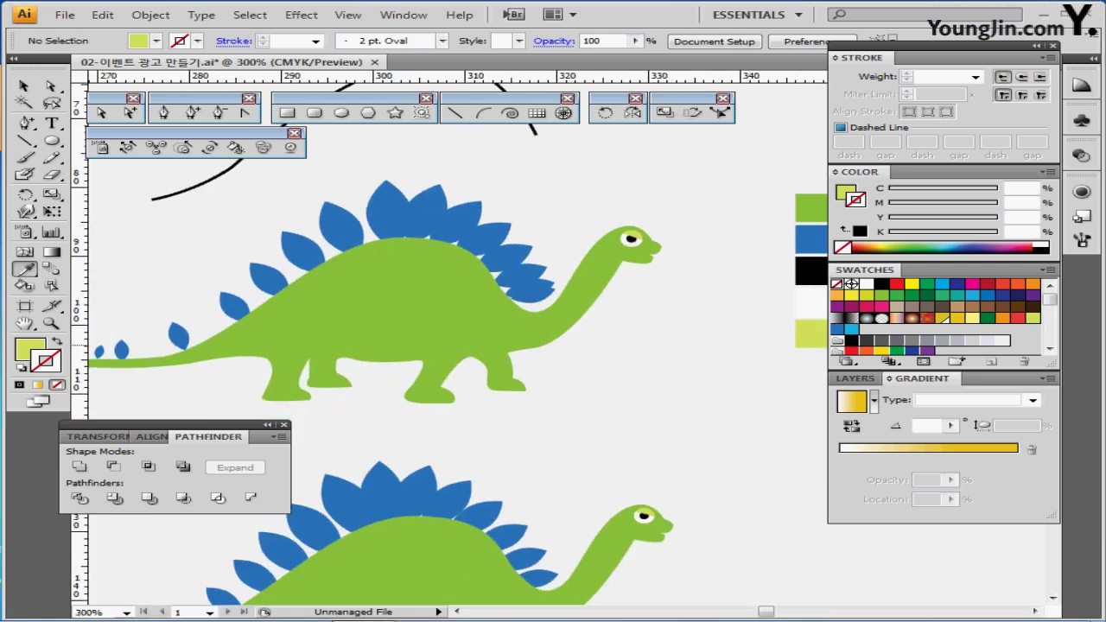
pyautogui.keyDown('ctrl'); pyautogui.click(533, 284); pyautogui.keyUp('ctrl')
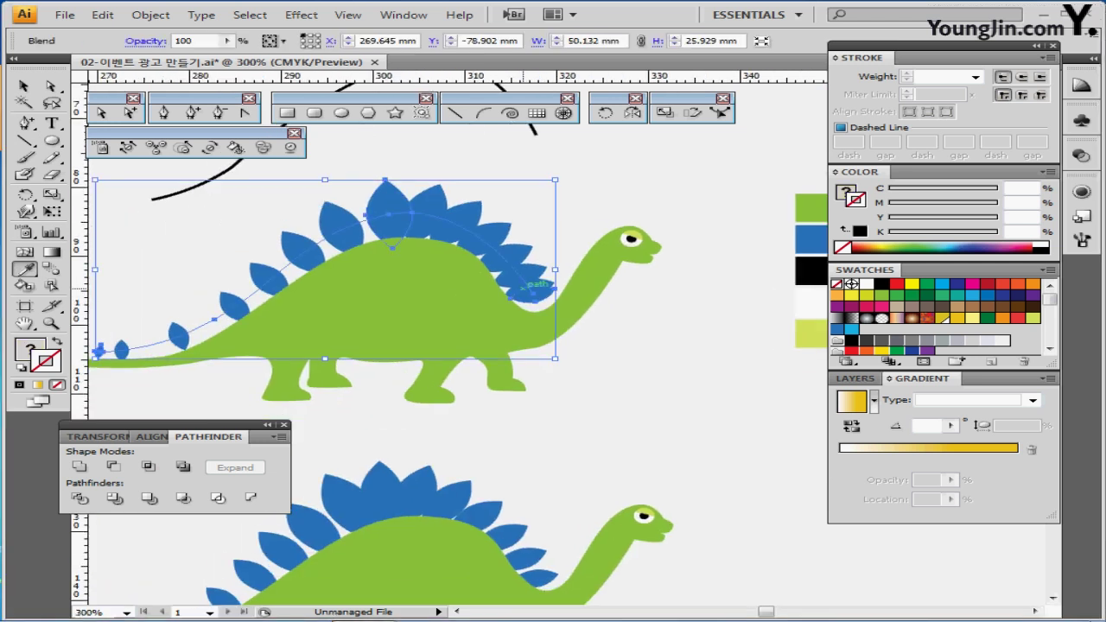
pyautogui.moveTo(524, 288); pyautogui.dragTo(523, 289)
pyautogui.keyDown('ctrl'); pyautogui.click(544, 211); pyautogui.keyUp('ctrl')
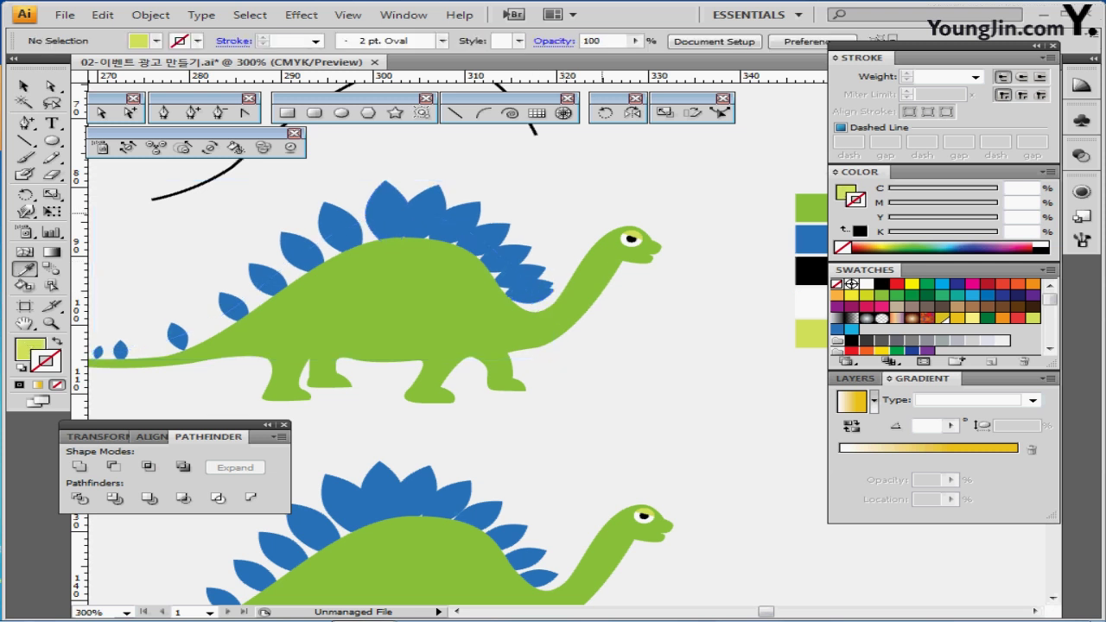
# - Delete the leftover black curved line above the upper dinosaur and save the document
pyautogui.hotkey('ctrl', '-')
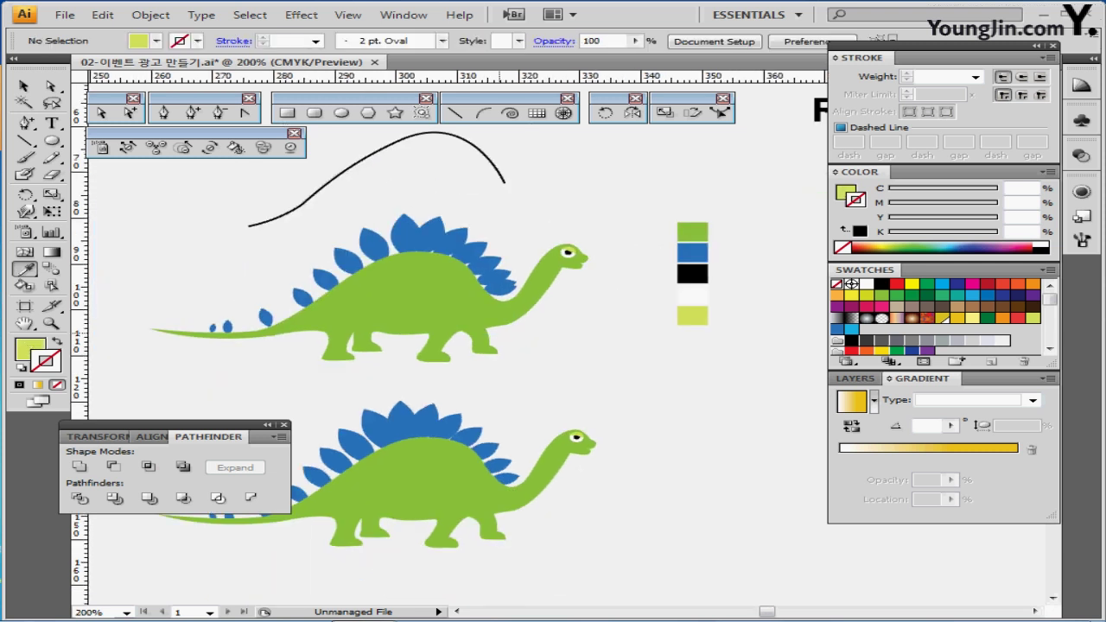
pyautogui.keyDown('ctrl'); pyautogui.click(272, 218); pyautogui.keyUp('ctrl')
pyautogui.press('Delete')
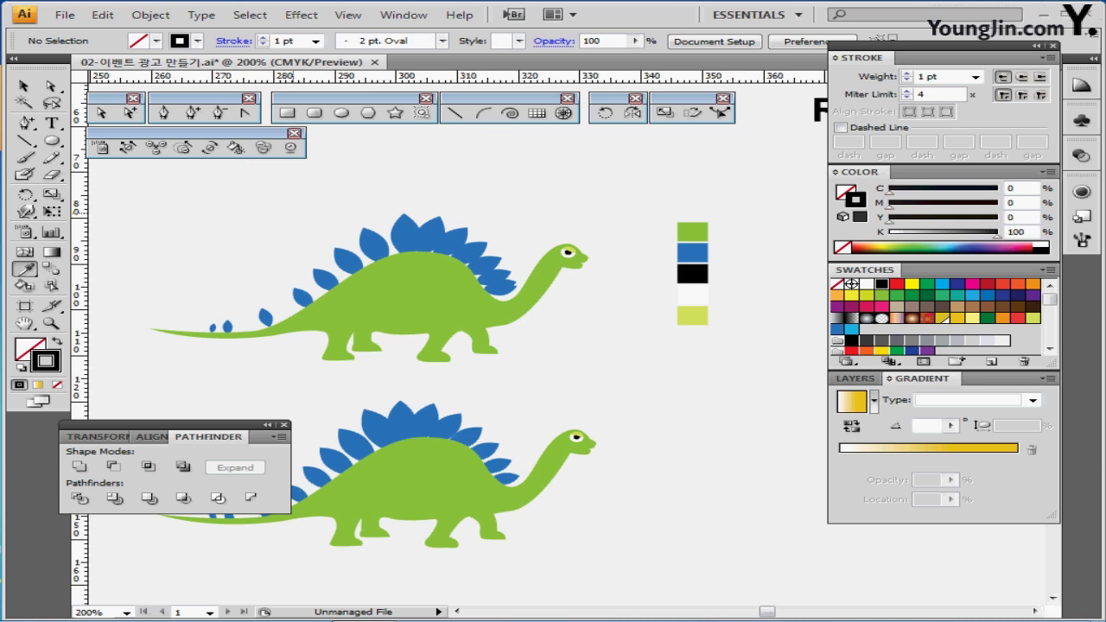
pyautogui.hotkey('ctrl', 's')
# - Create a Graphic symbol named 공룡 from the whole upper green dinosaur
pyautogui.moveTo(196, 206); pyautogui.dragTo(598, 358)
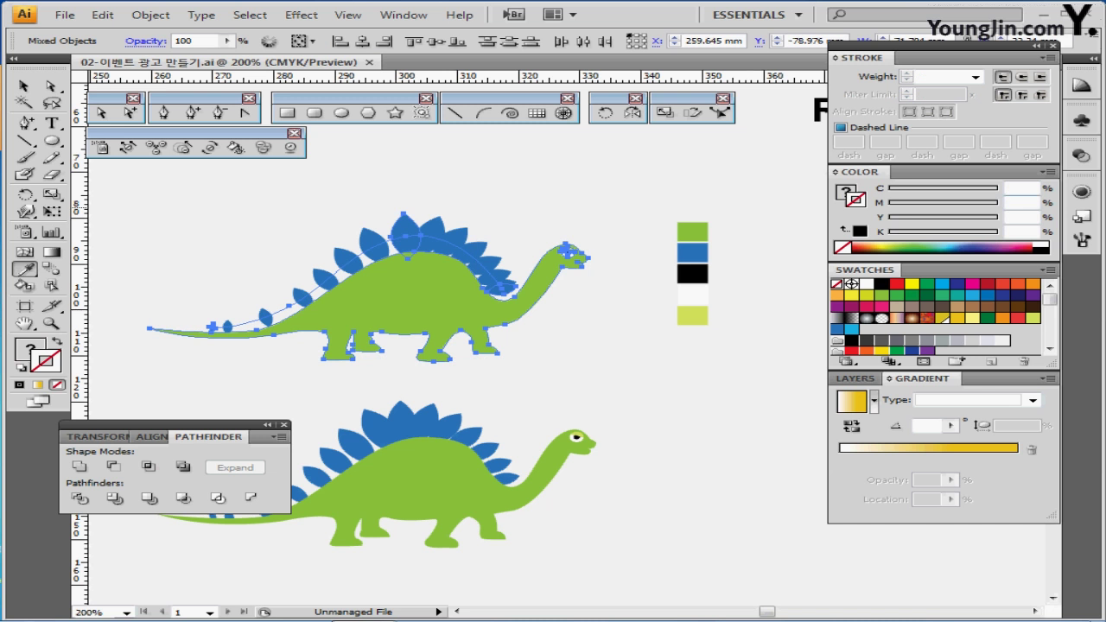
pyautogui.click(1081, 120)
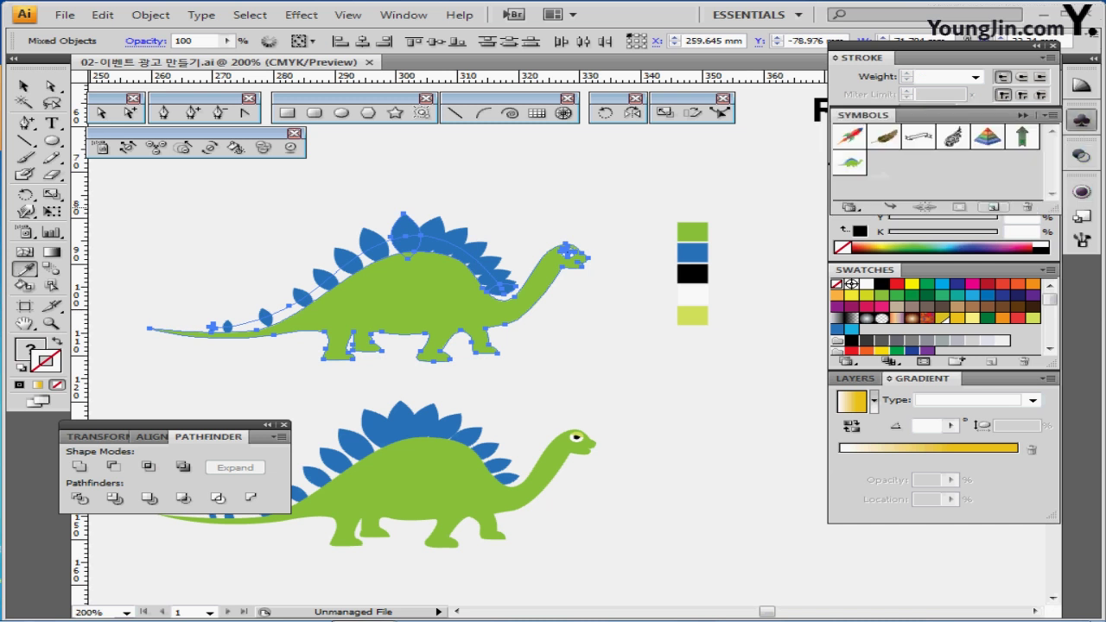
pyautogui.click(994, 208)
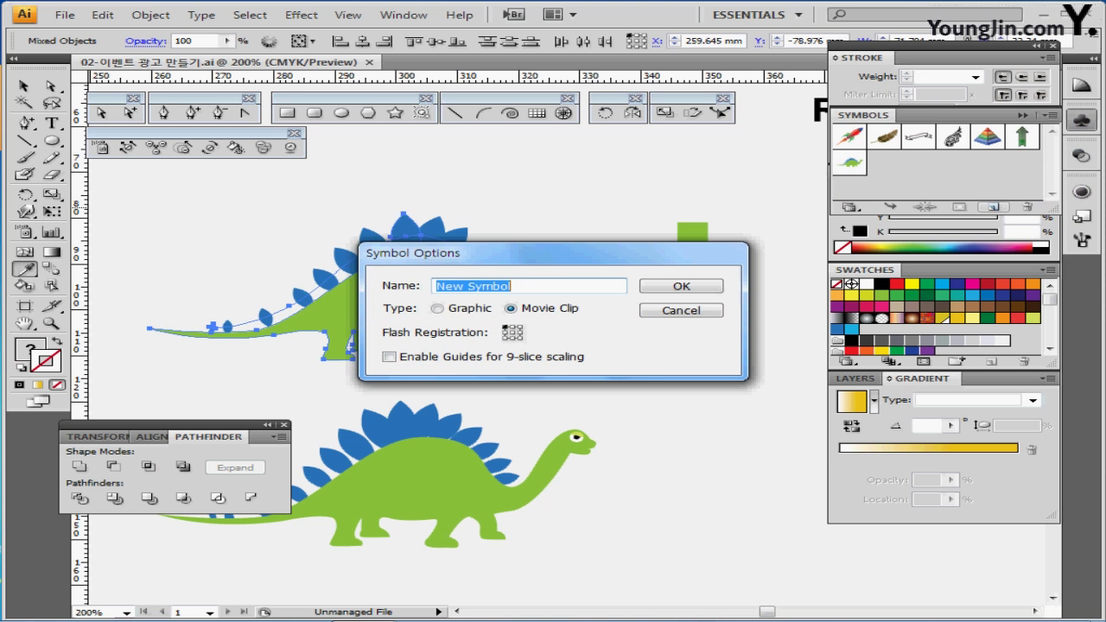
pyautogui.write('공')
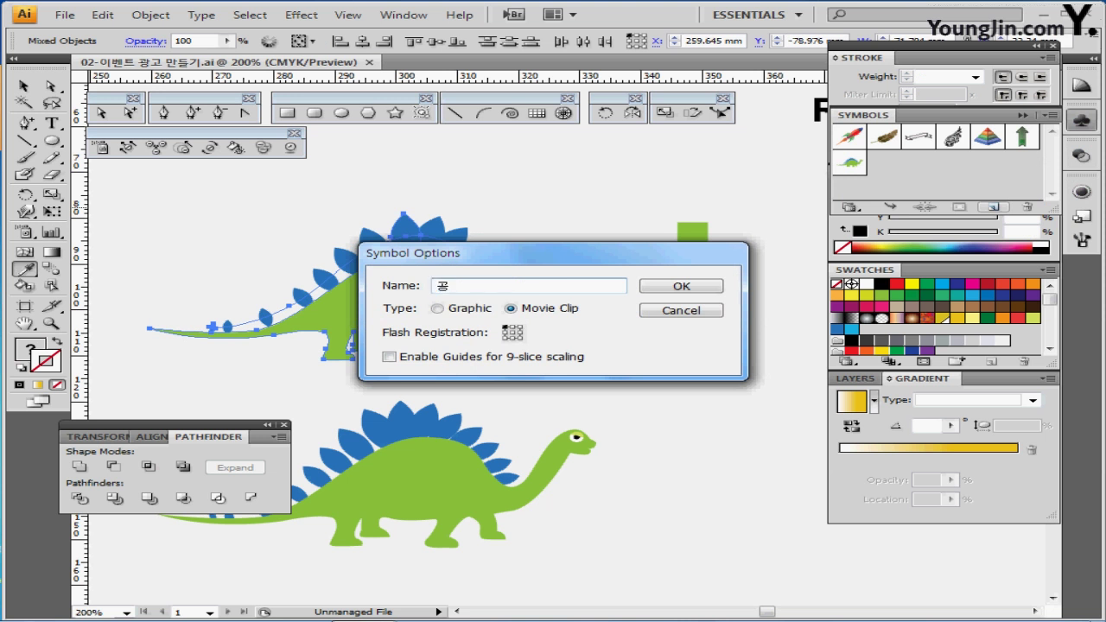
pyautogui.write('룡')
pyautogui.click(438, 309)
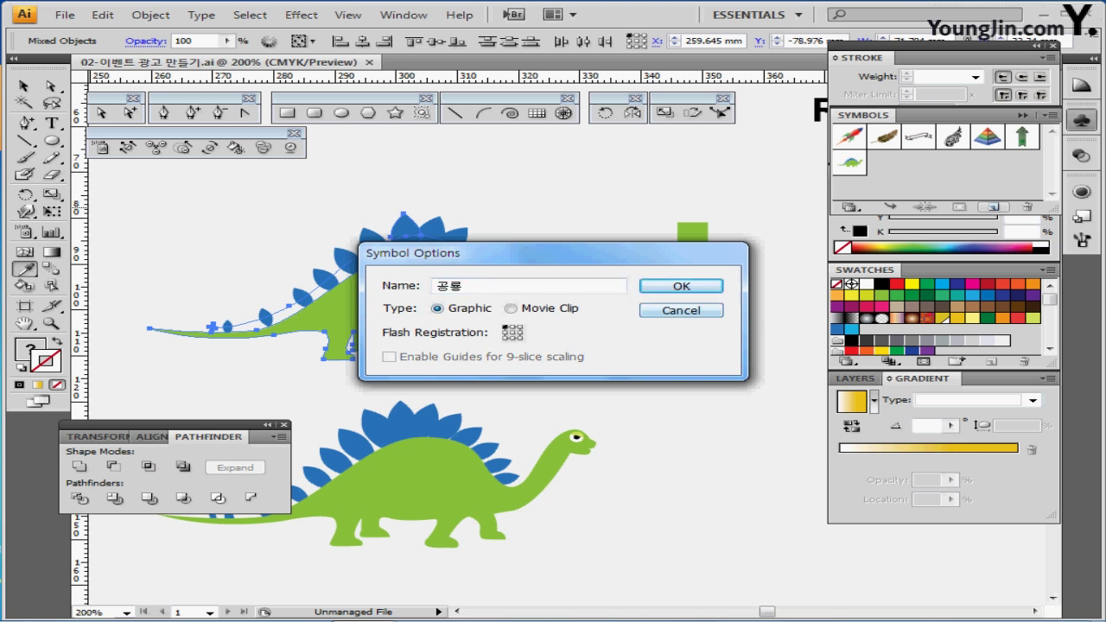
pyautogui.press('Return')
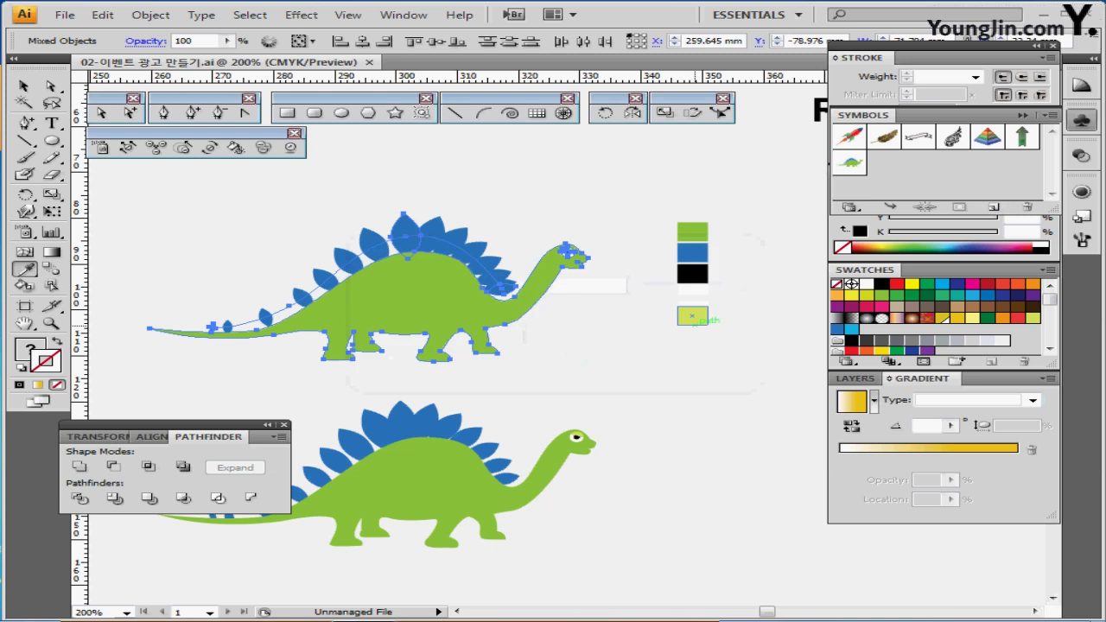
# - Delete both green dinosaurs and the column of colour squares next to them
pyautogui.hotkey('ctrl', '-')
pyautogui.moveTo(557, 356); pyautogui.dragTo(580, 348)
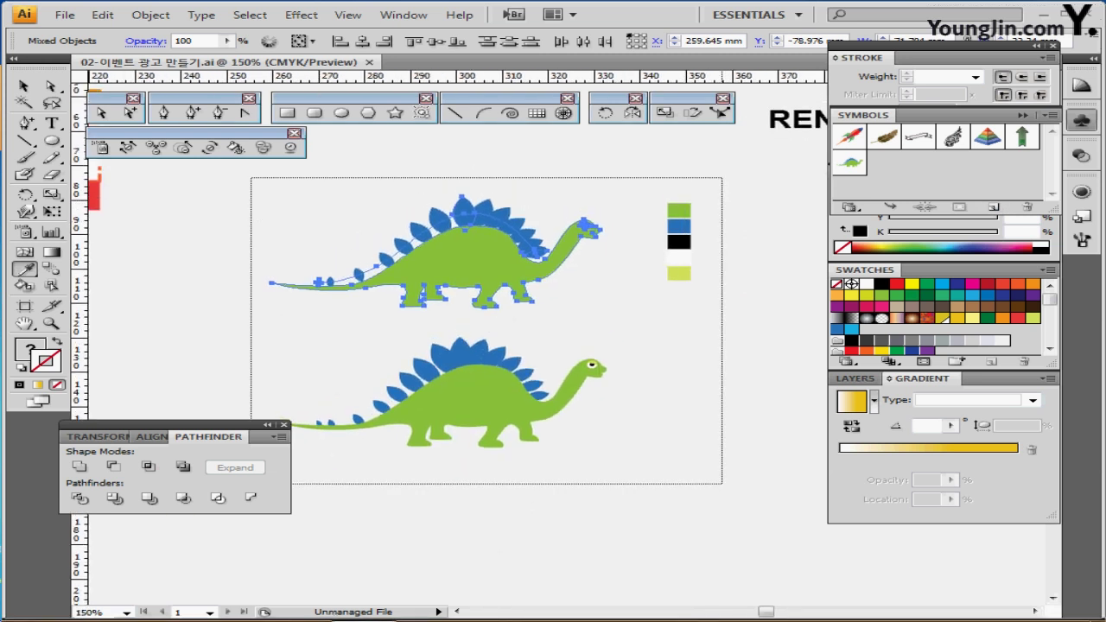
pyautogui.hotkey('ctrl', 'a')
pyautogui.press('Delete')
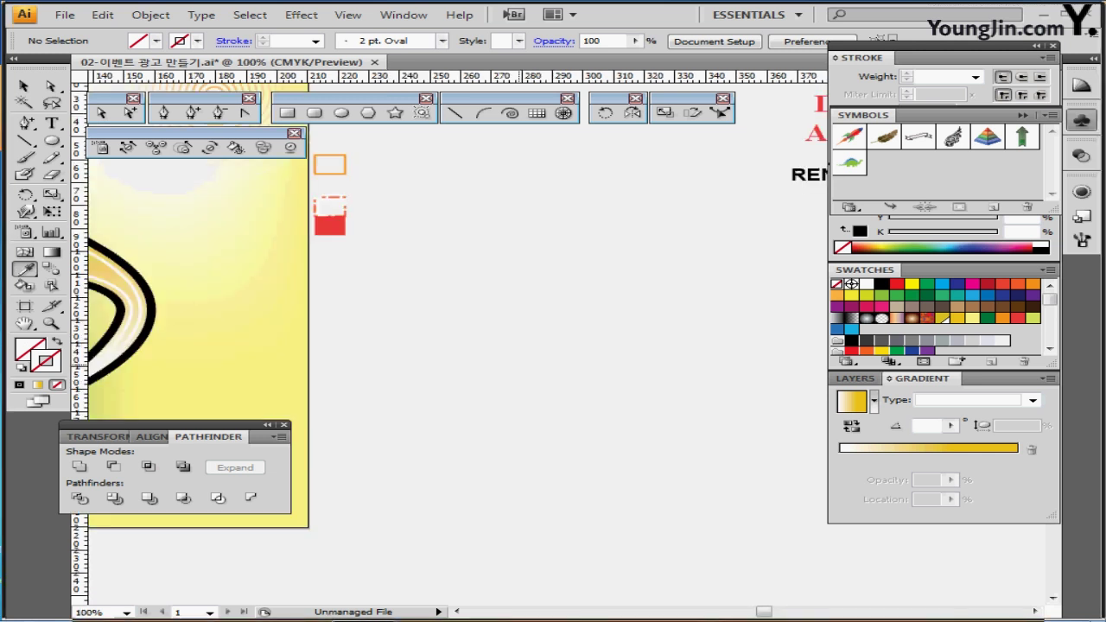
# - Return to the artboard with the yellow dinosaur, activate the Paintbrush tool and open the Artistic_Watercolor brush library
pyautogui.hscroll(-5, 346, 329)
pyautogui.hscroll(-4, 449, 302)
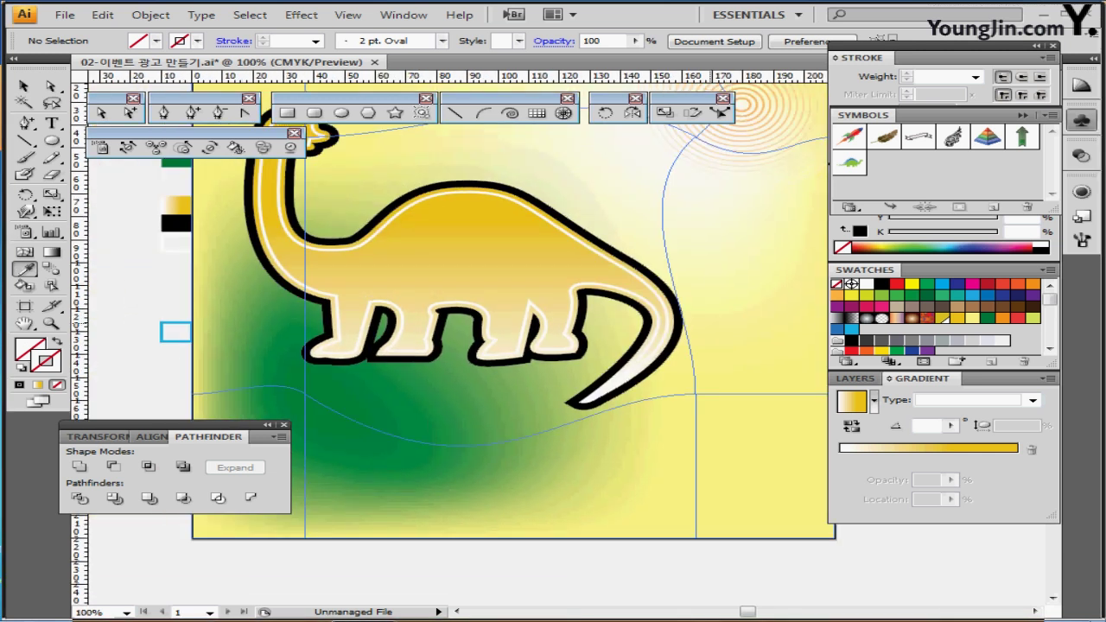
pyautogui.hotkey('ctrl', '-')
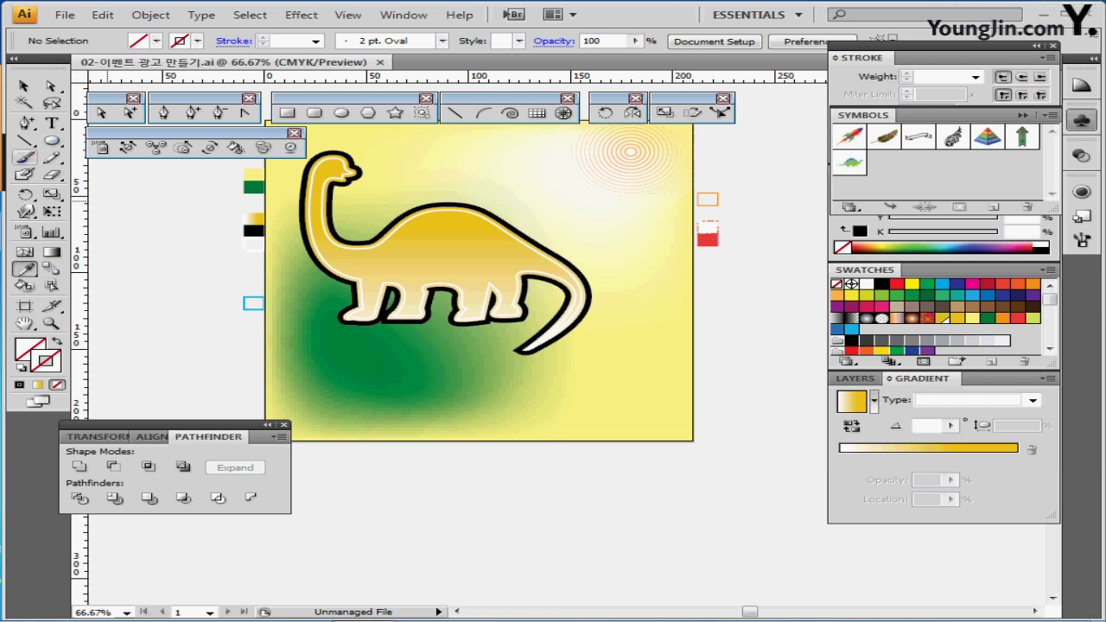
pyautogui.press('b')
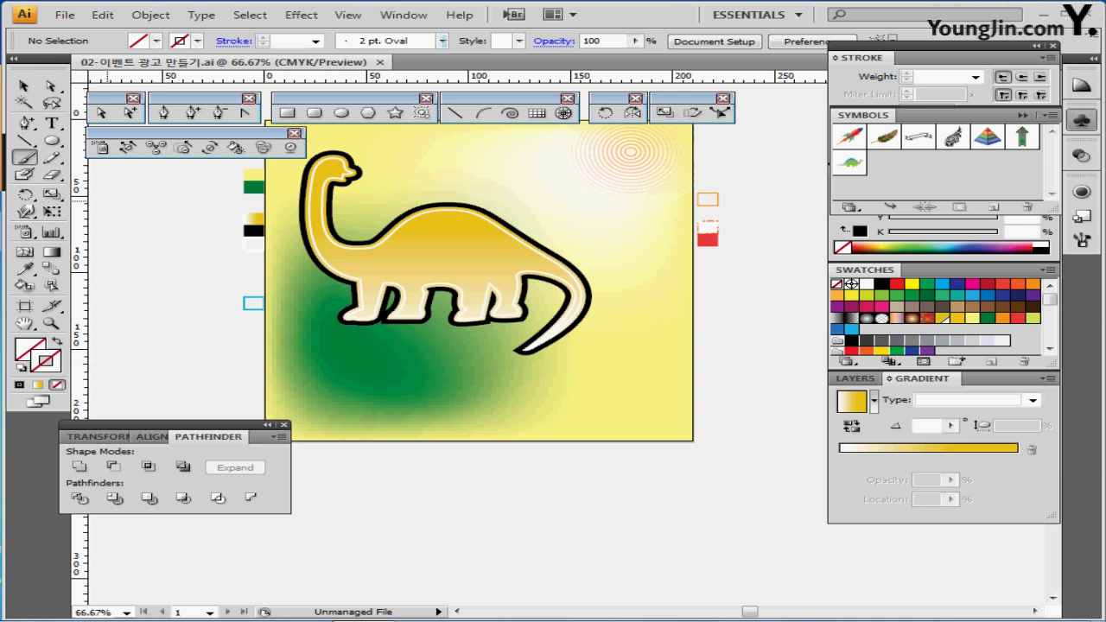
pyautogui.click(442, 41)
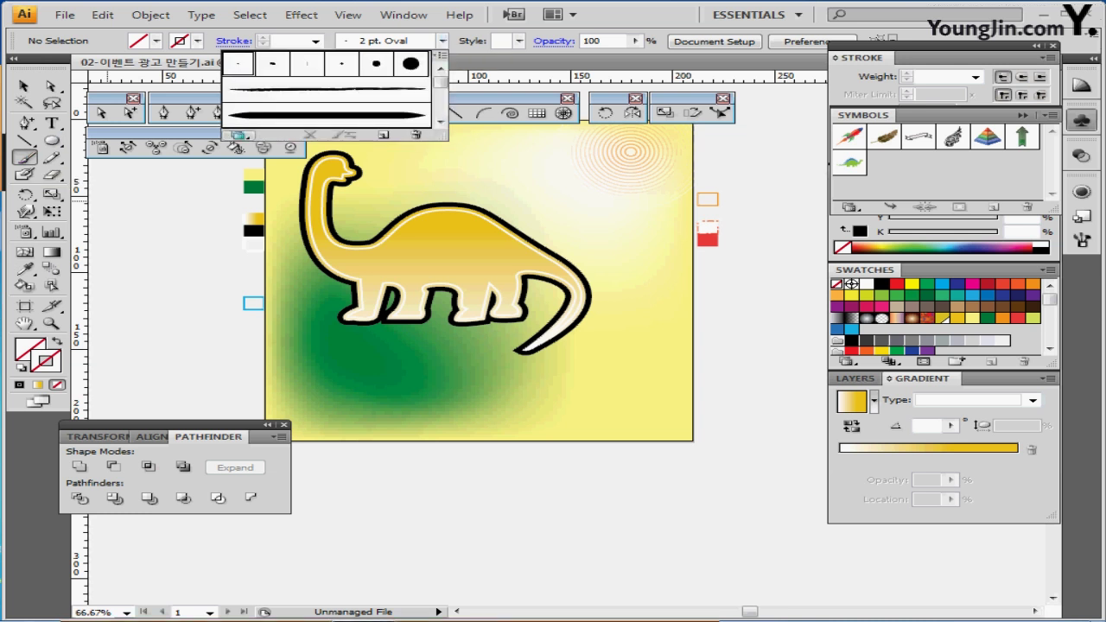
pyautogui.click(238, 135)
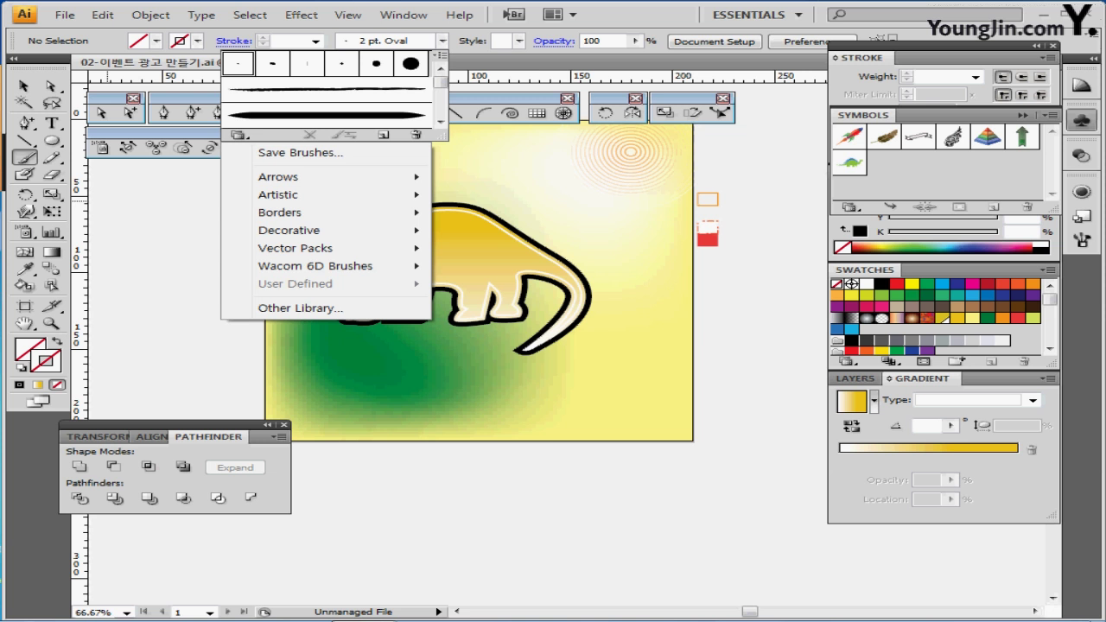
pyautogui.moveTo(346, 194)
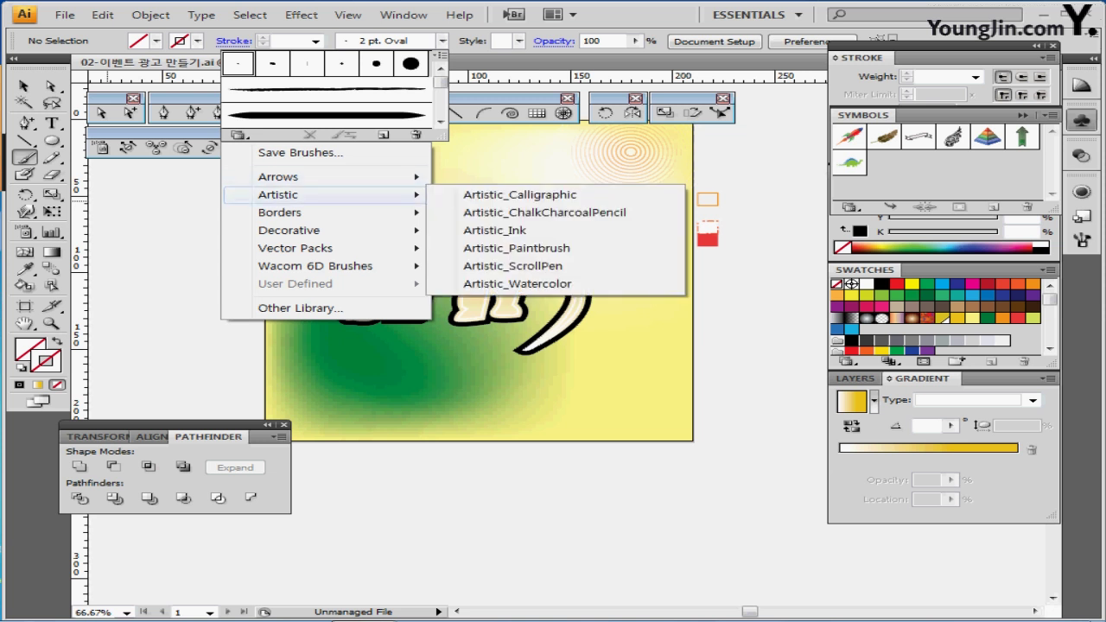
pyautogui.click(517, 284)
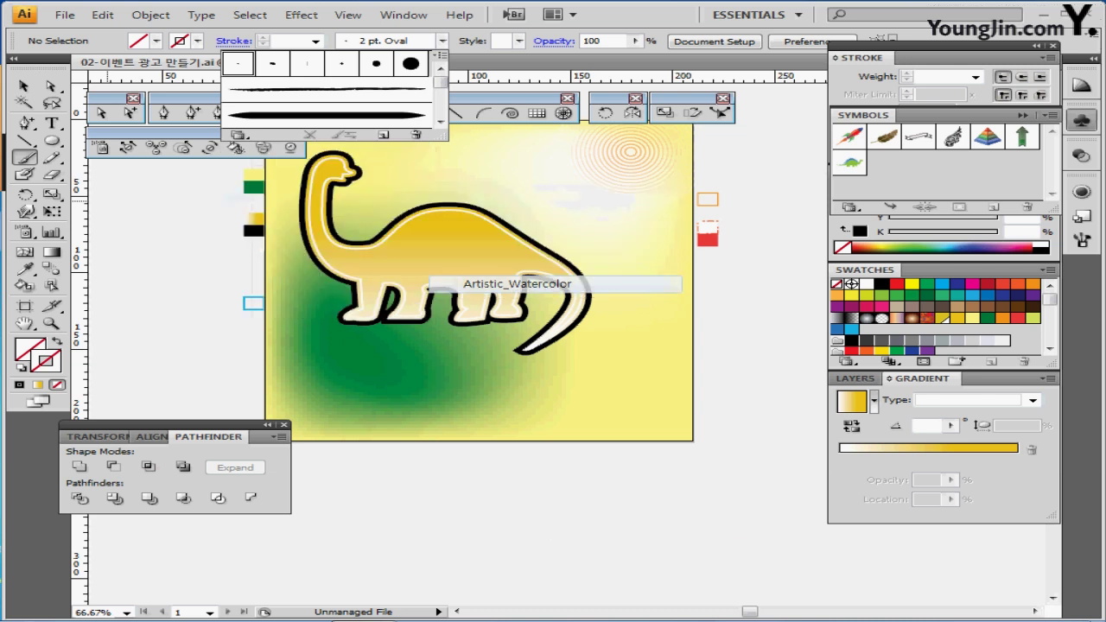
# - Enlarge the watercolour library, choose the Watercolor Stroke 3 brush, and close the library
pyautogui.moveTo(670, 425); pyautogui.dragTo(687, 289)
pyautogui.moveTo(797, 395); pyautogui.dragTo(797, 520)
pyautogui.moveTo(793, 330); pyautogui.dragTo(793, 354)
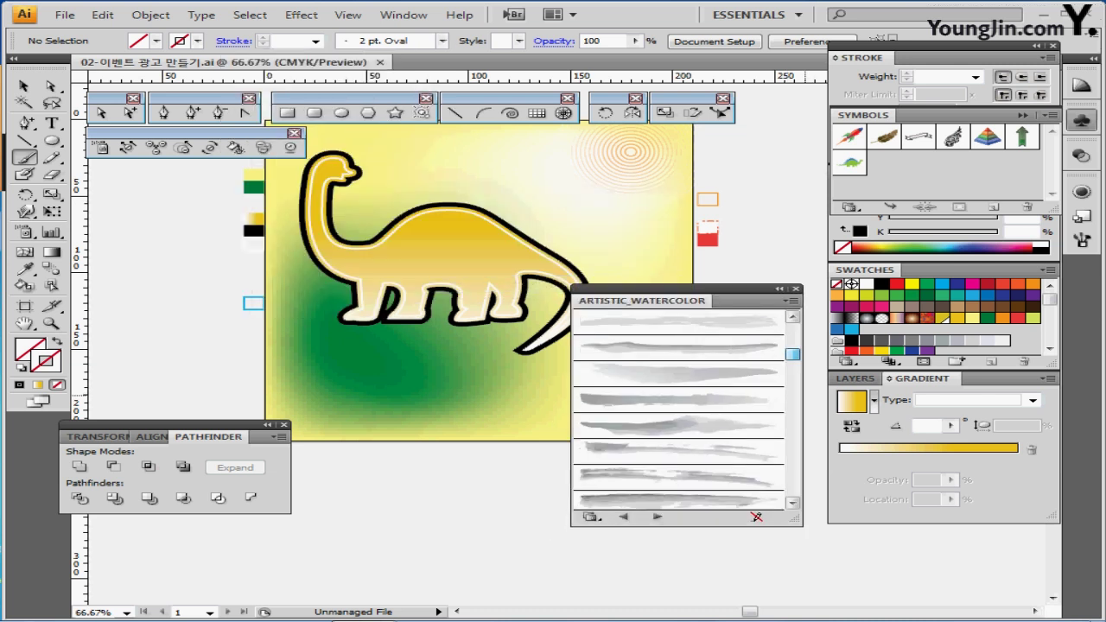
pyautogui.scroll(-2, 678, 406)
pyautogui.scroll(-2, 679, 406)
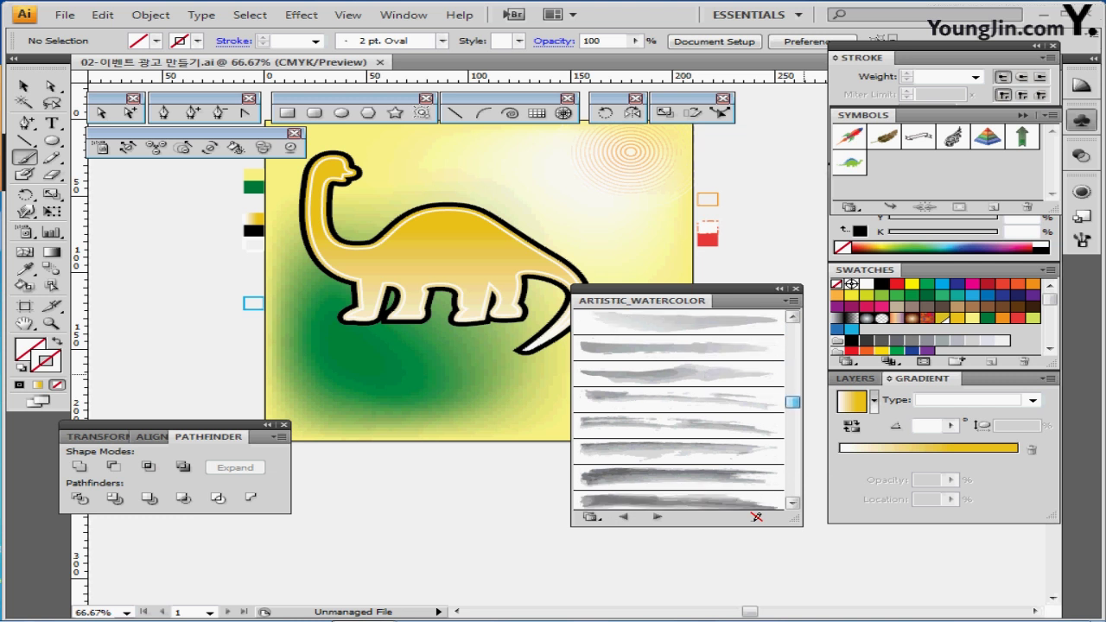
pyautogui.scroll(-3, 678, 407)
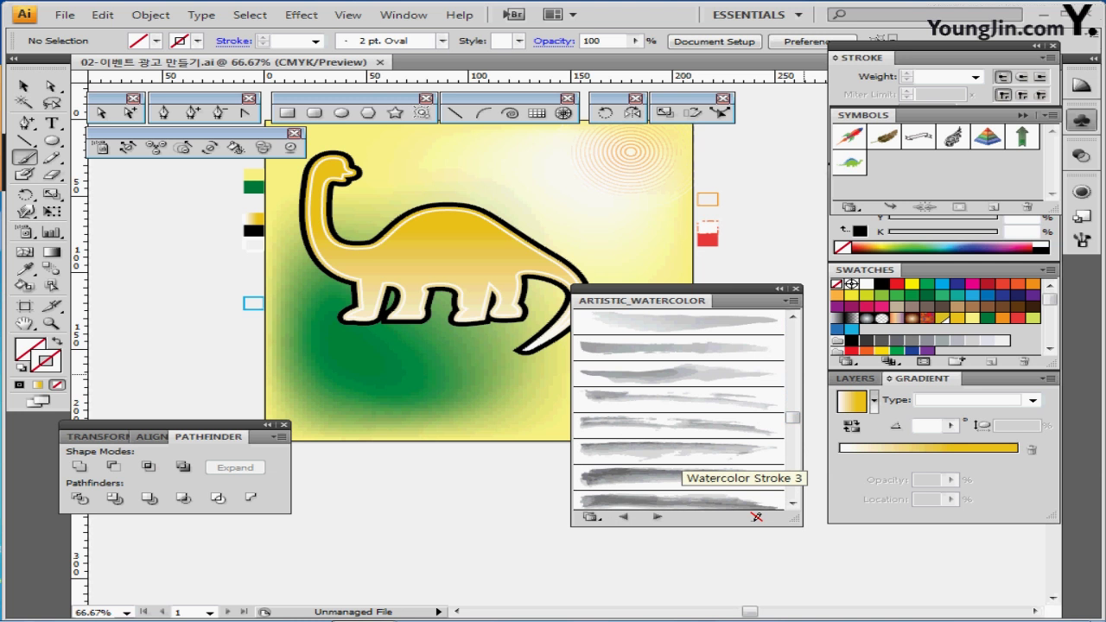
pyautogui.click(683, 463)
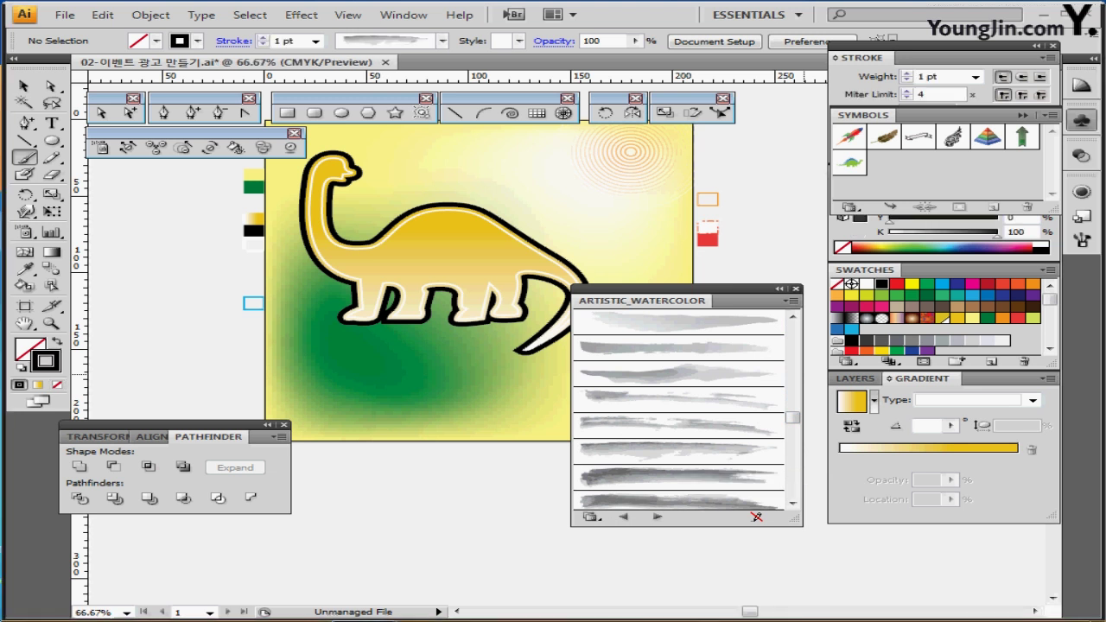
pyautogui.click(796, 290)
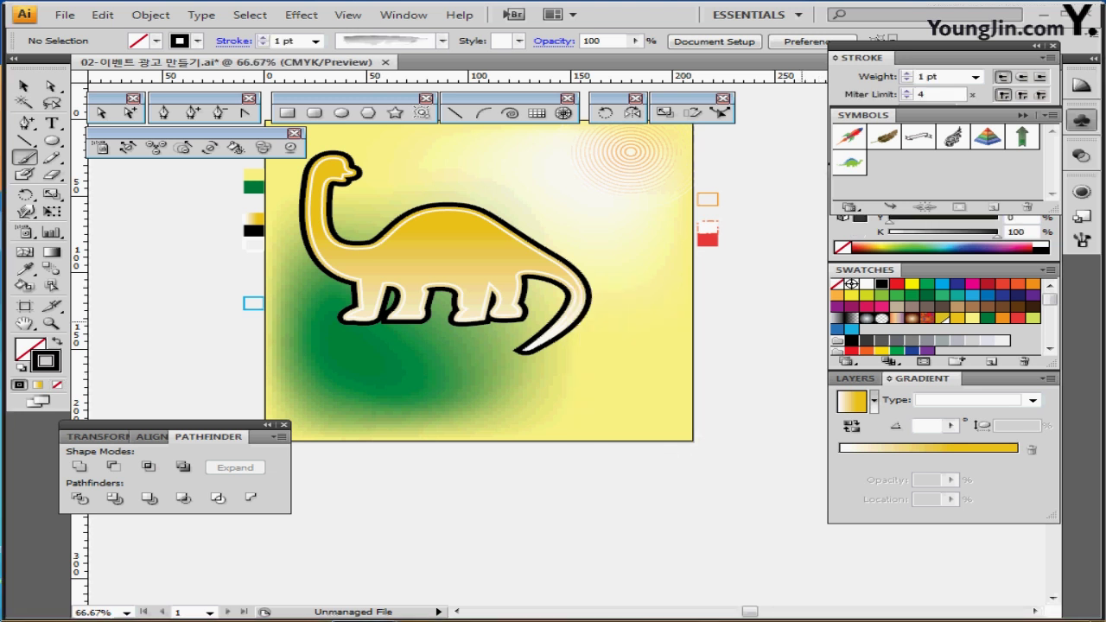
# - Paint a horizontal sky-blue (C 70, M 10, Y 0, K 0) stroke across the dinosaur's feet, past both artboard edges, at 3 pt weight
pyautogui.click(852, 329)
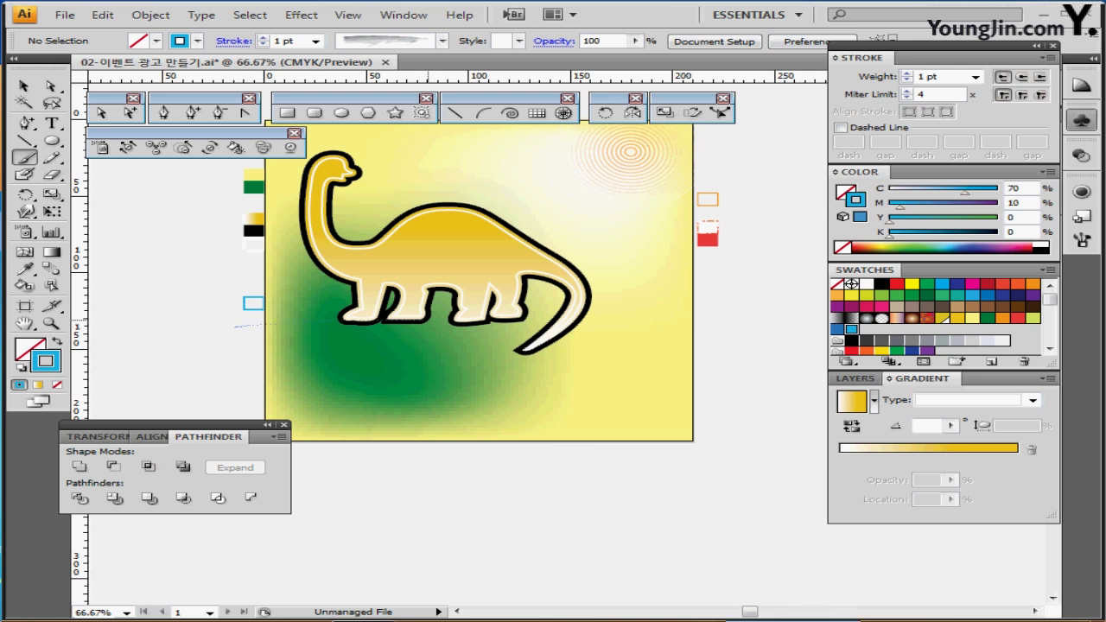
pyautogui.moveTo(760, 320); pyautogui.dragTo(759, 318)
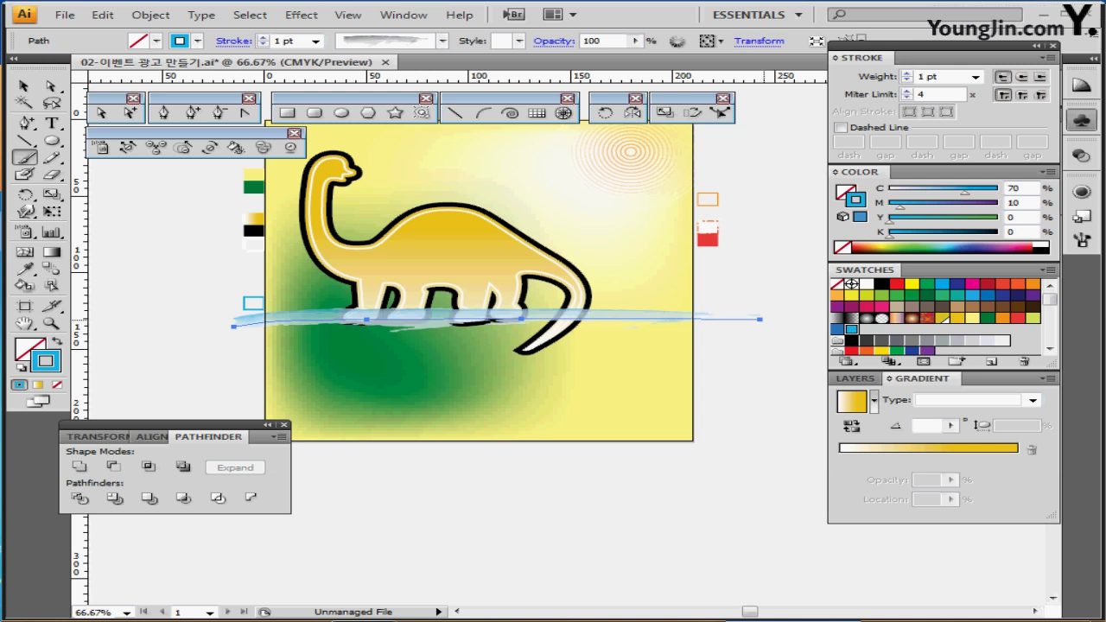
pyautogui.click(907, 72)
pyautogui.click(907, 73)
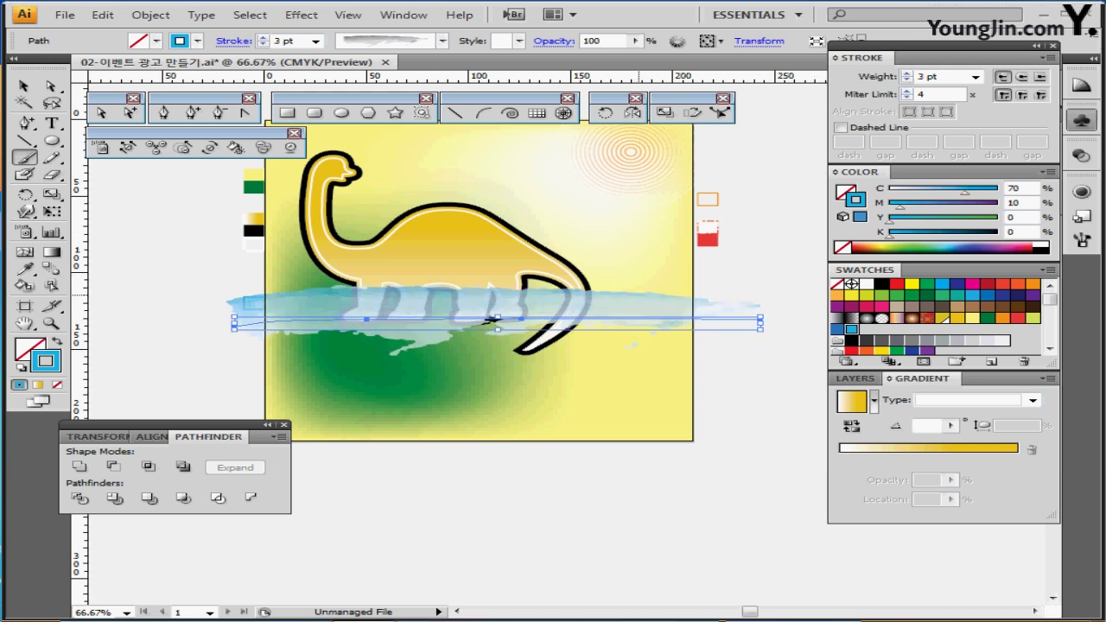
# - Move the watercolour stroke down so its upper edge meets the yellow dinosaur's feet, save the file and deselect the stroke
pyautogui.moveTo(489, 320); pyautogui.dragTo(495, 352)
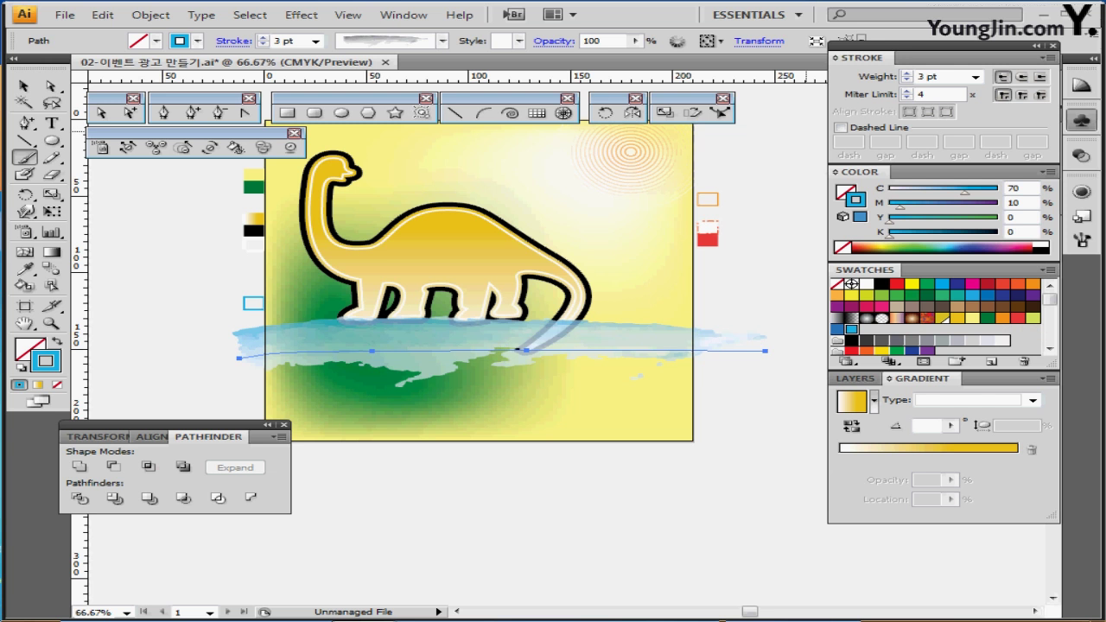
pyautogui.hotkey('ctrl', 's')
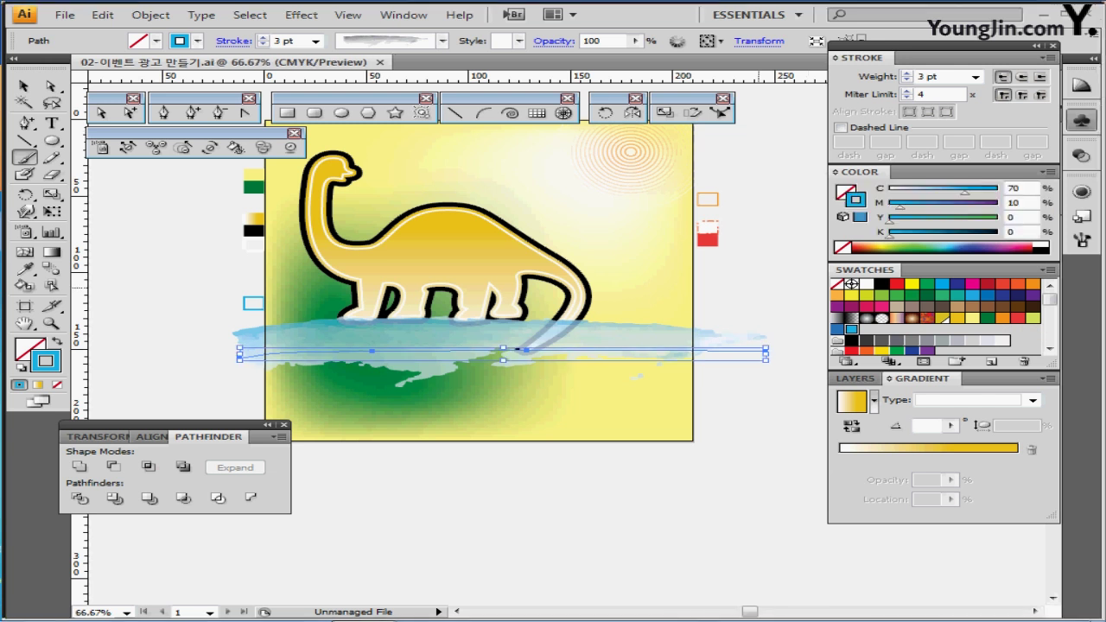
pyautogui.keyDown('ctrl'); pyautogui.click(756, 292); pyautogui.keyUp('ctrl')
# - Spray a group of green dinosaur symbols over the water and lower artboard with the Symbol Sprayer, extending slightly past both artboard edges
pyautogui.moveTo(641, 282)
pyautogui.mouseDown()
pyautogui.moveTo(645, 316)
pyautogui.moveTo(659, 301)
pyautogui.mouseUp()
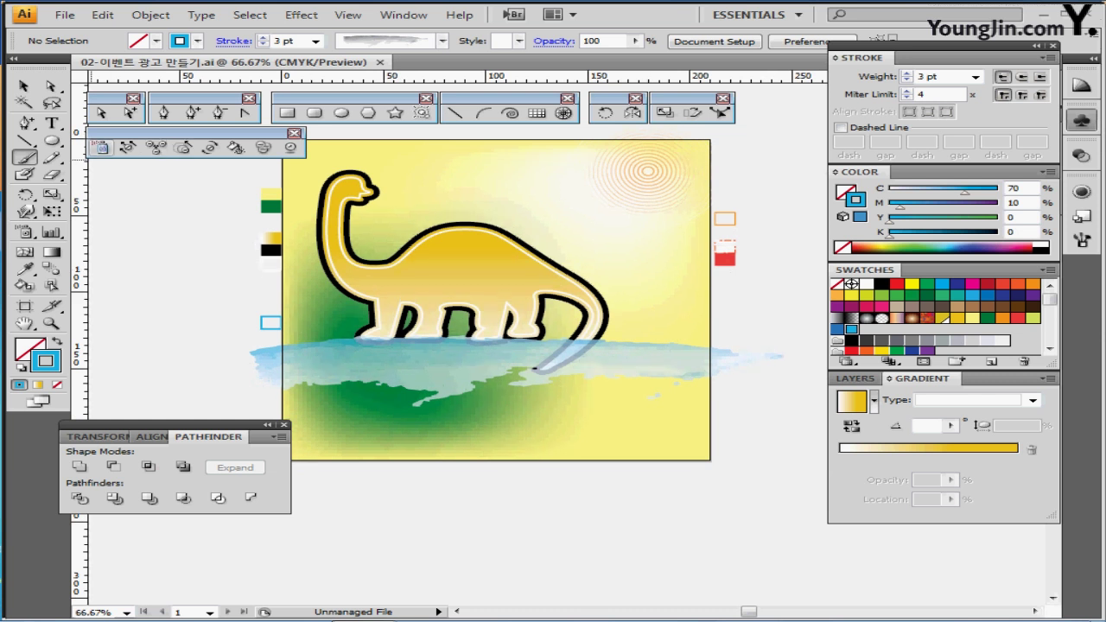
pyautogui.click(101, 147)
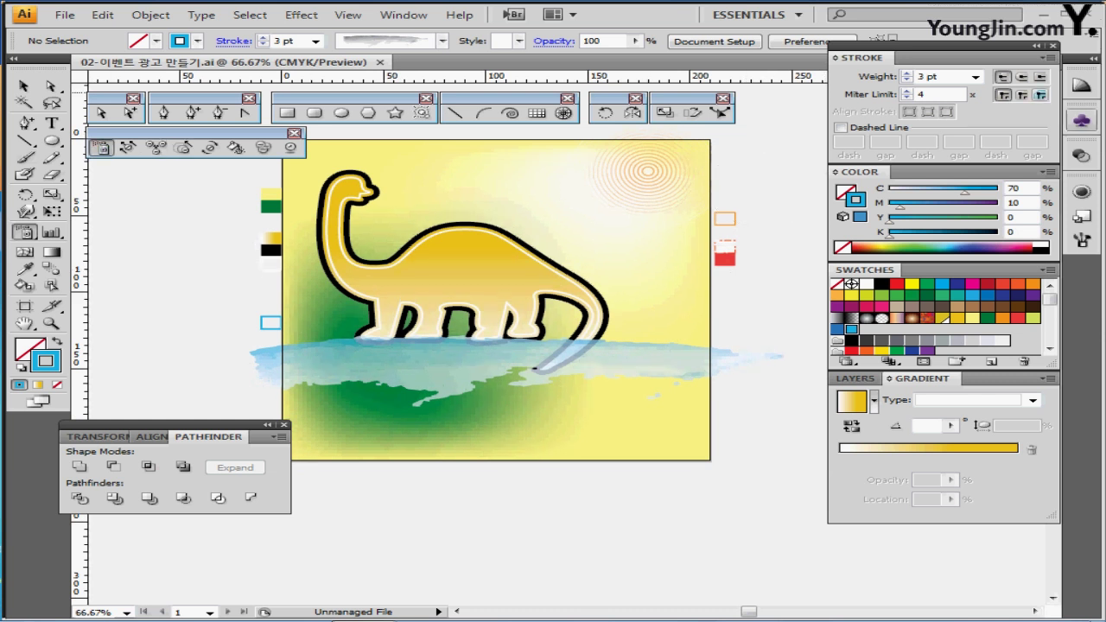
pyautogui.click(1081, 120)
pyautogui.click(850, 163)
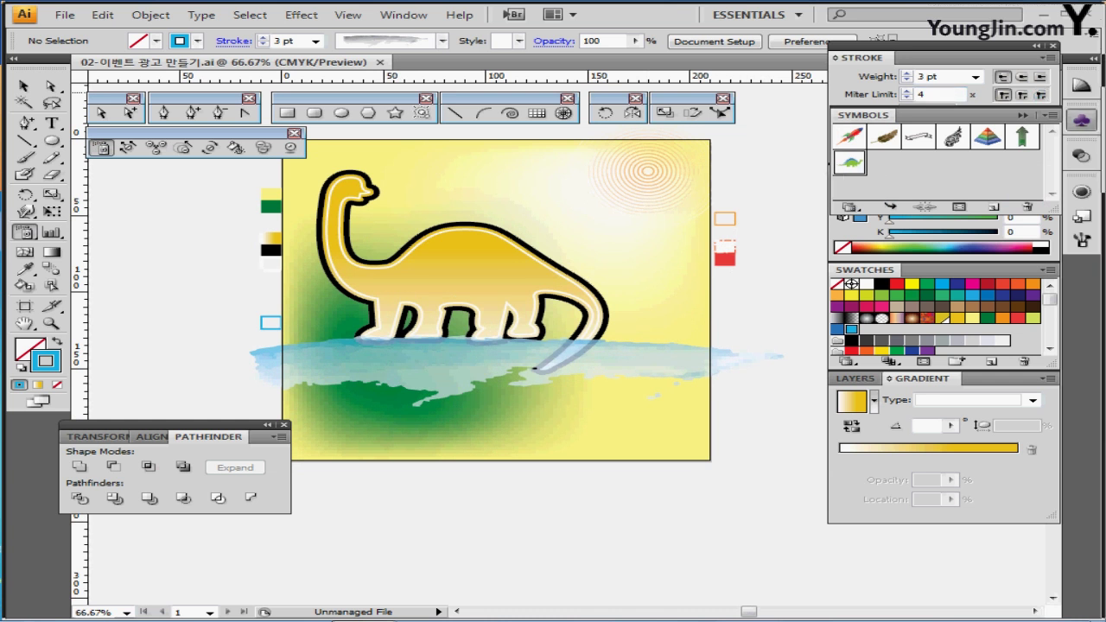
pyautogui.click(1081, 120)
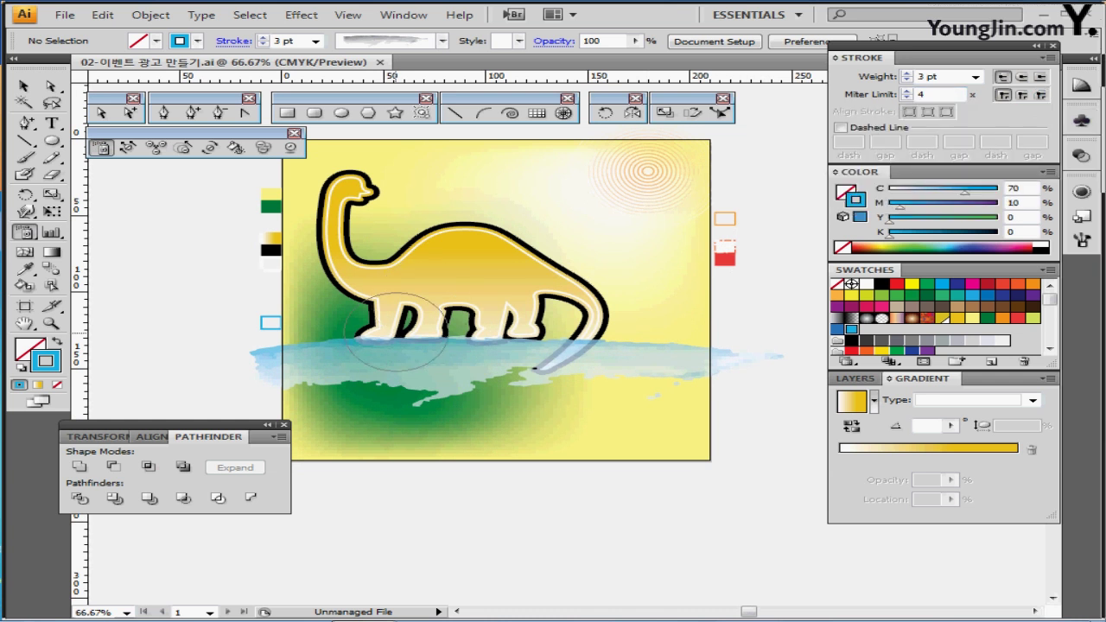
pyautogui.click(342, 320)
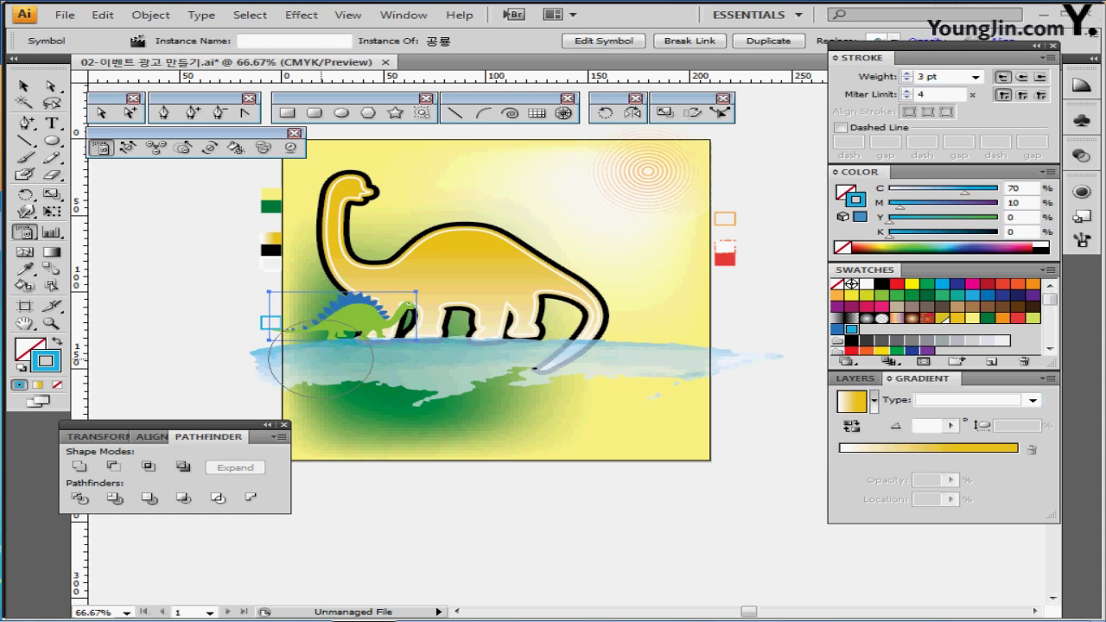
pyautogui.moveTo(319, 354)
pyautogui.mouseDown()
pyautogui.moveTo(359, 370)
pyautogui.moveTo(382, 362)
pyautogui.moveTo(385, 385)
pyautogui.moveTo(433, 389)
pyautogui.mouseUp()
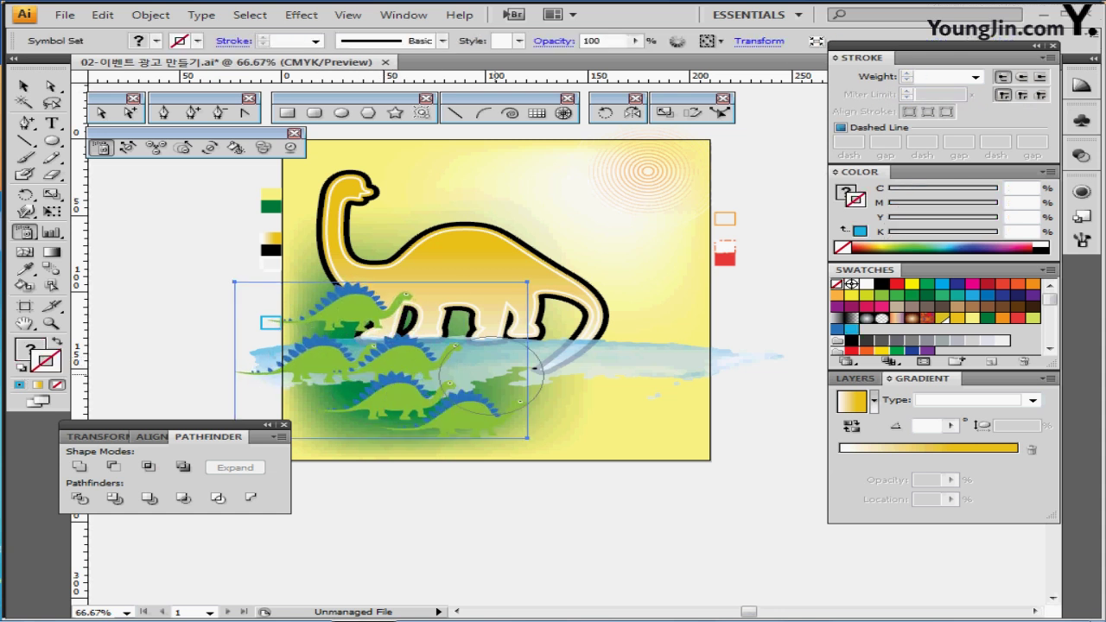
pyautogui.moveTo(557, 333)
pyautogui.mouseDown()
pyautogui.moveTo(531, 362)
pyautogui.moveTo(580, 380)
pyautogui.moveTo(687, 382)
pyautogui.moveTo(702, 372)
pyautogui.moveTo(680, 373)
pyautogui.moveTo(692, 337)
pyautogui.mouseUp()
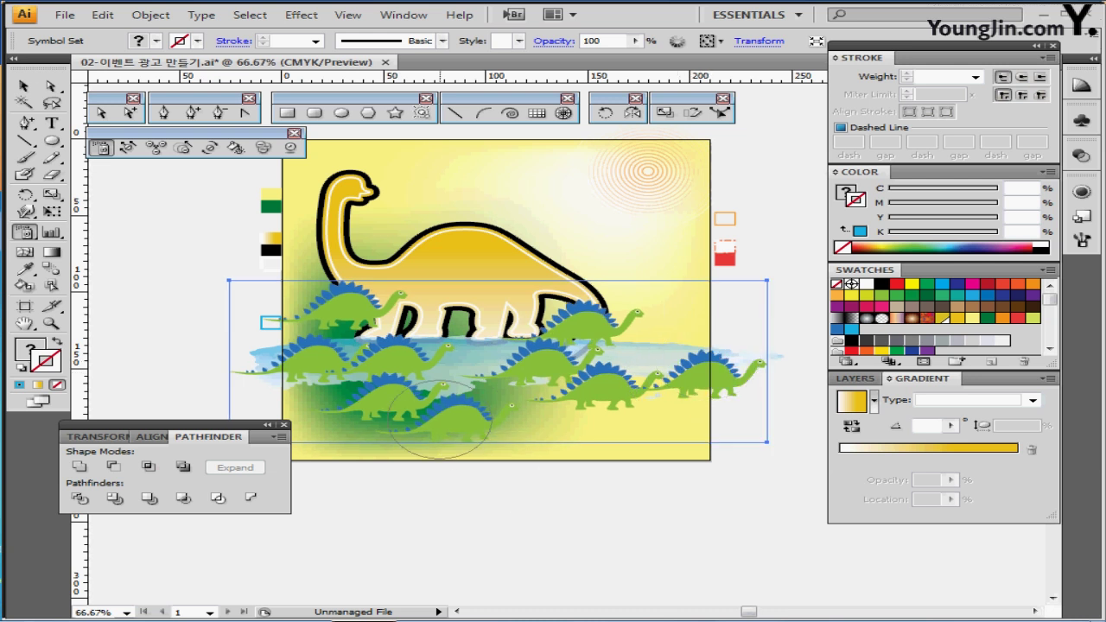
pyautogui.moveTo(440, 419); pyautogui.dragTo(449, 419)
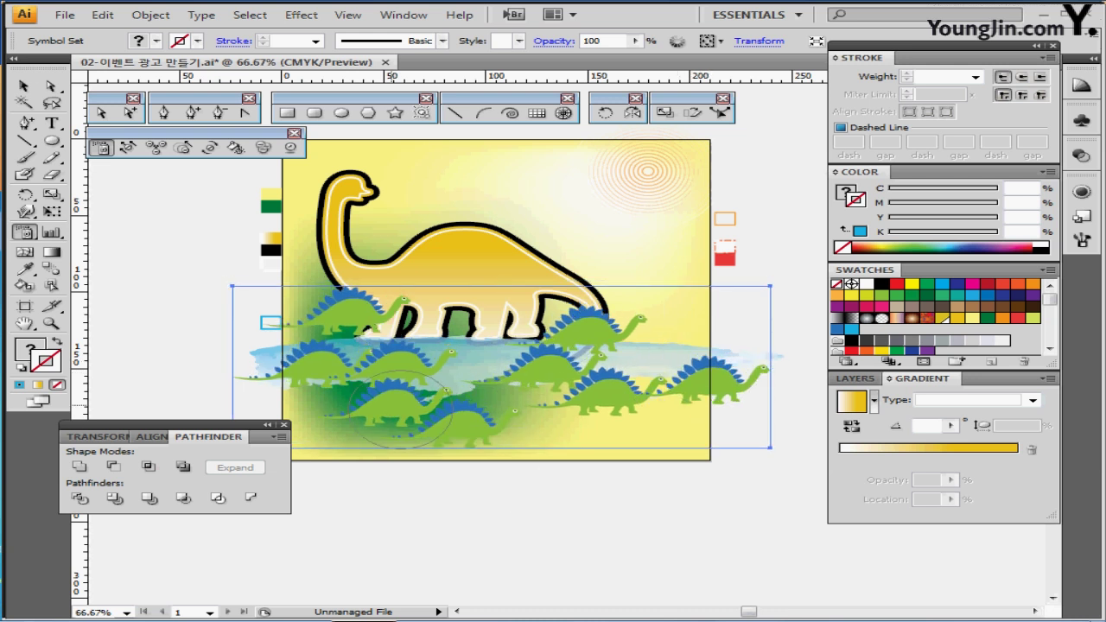
# - Using the Symbol Sizer, enlarge the two upper small dinosaurs slightly and shrink the ones along the lower edge and far right
pyautogui.click(182, 147)
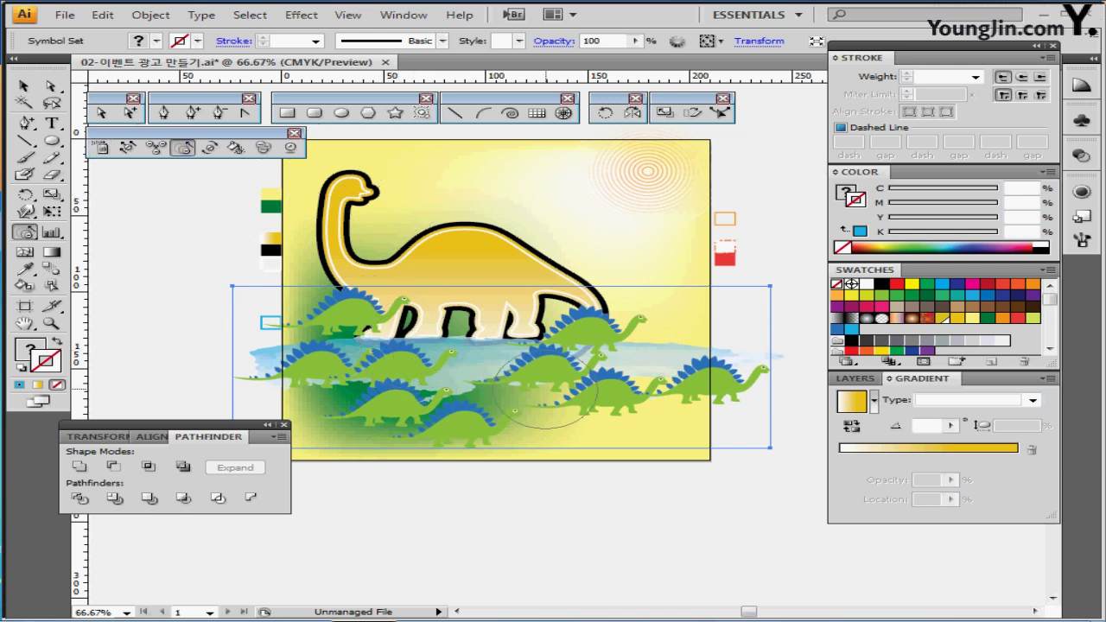
pyautogui.click(597, 335)
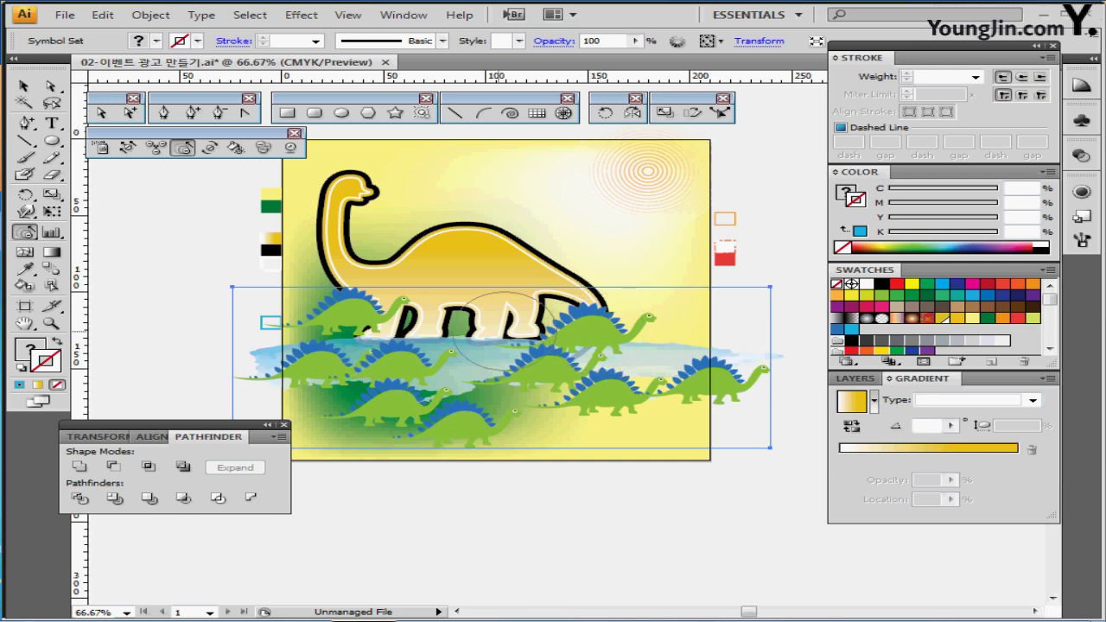
pyautogui.click(363, 314)
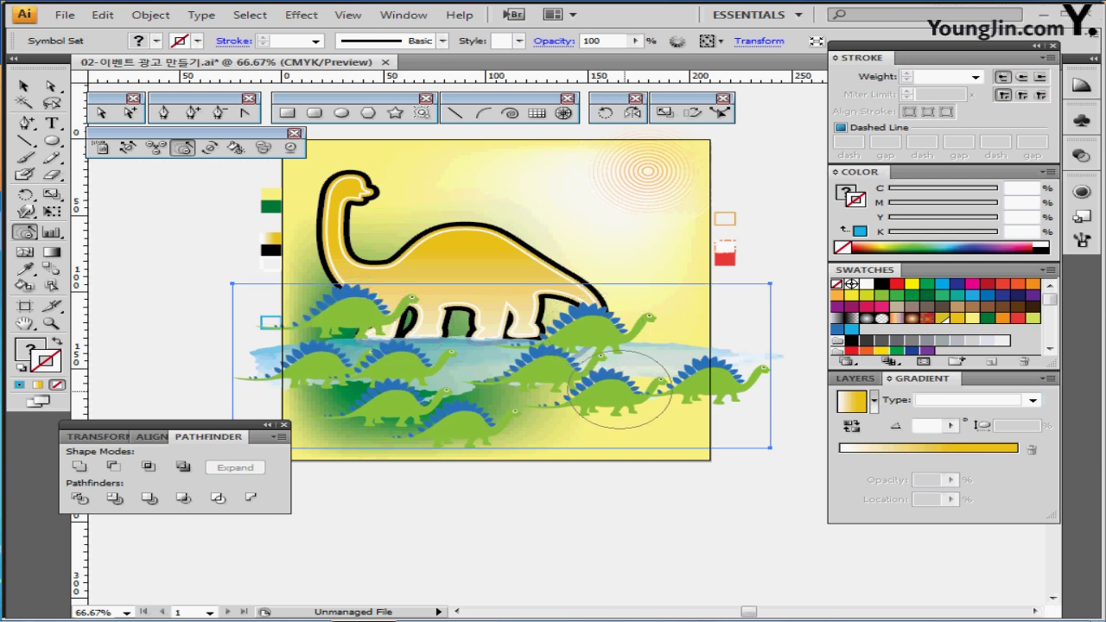
pyautogui.keyDown('alt'); pyautogui.click(615, 394); pyautogui.keyUp('alt')
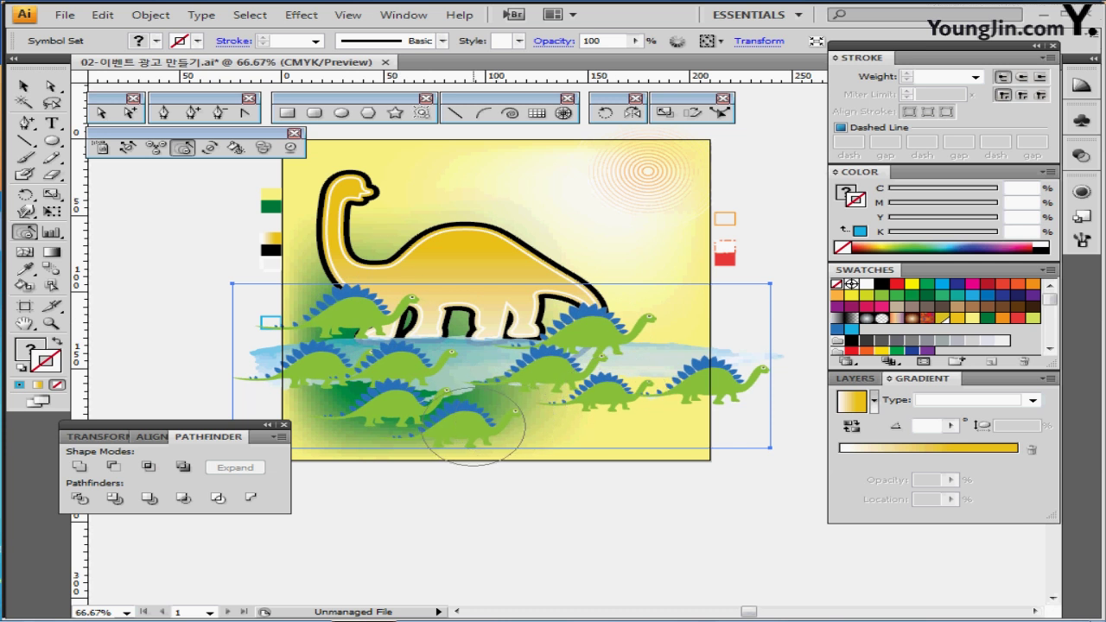
pyautogui.moveTo(474, 429); pyautogui.dragTo(476, 428)
pyautogui.moveTo(717, 395); pyautogui.dragTo(725, 378)
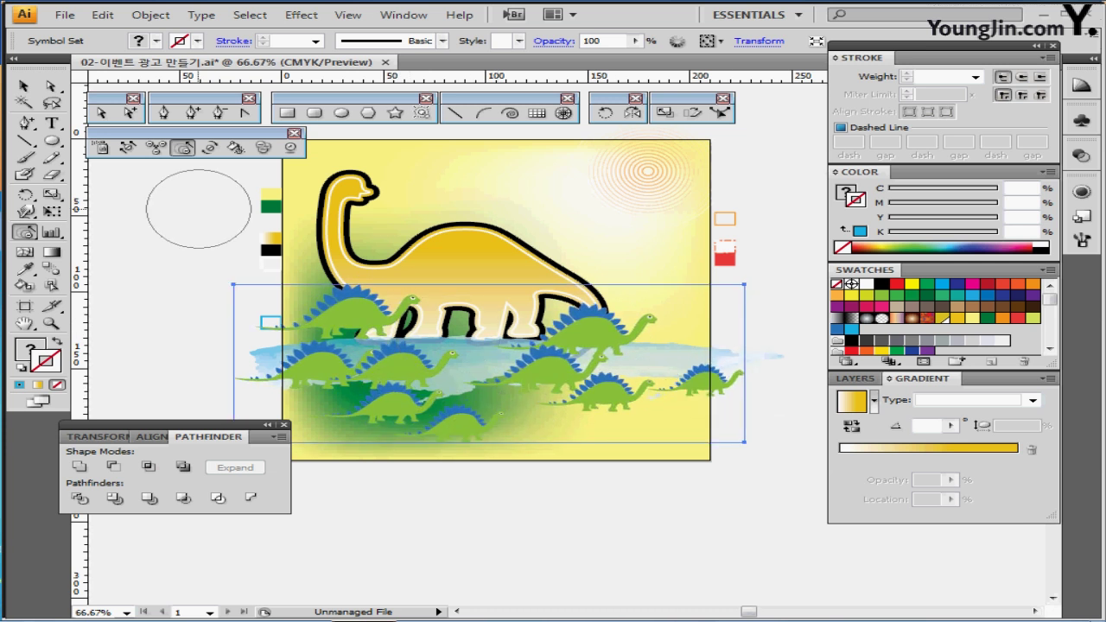
# - Spray one more green dinosaur into the same symbol set, on the water right of the yellow dinosaur's tail
pyautogui.click(128, 147)
pyautogui.click(102, 147)
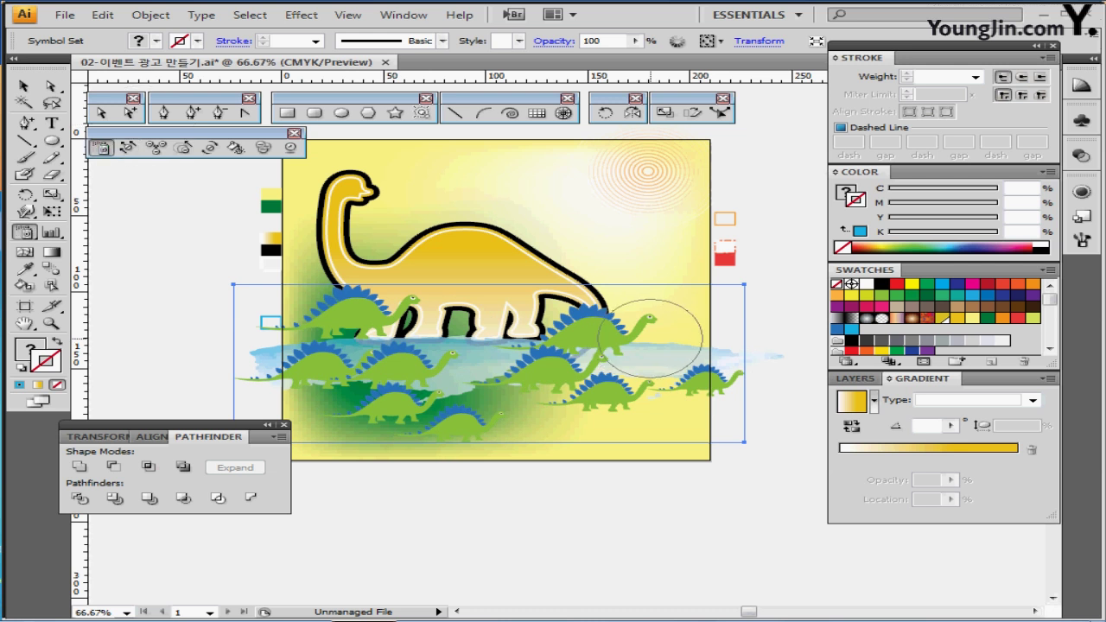
pyautogui.click(652, 340)
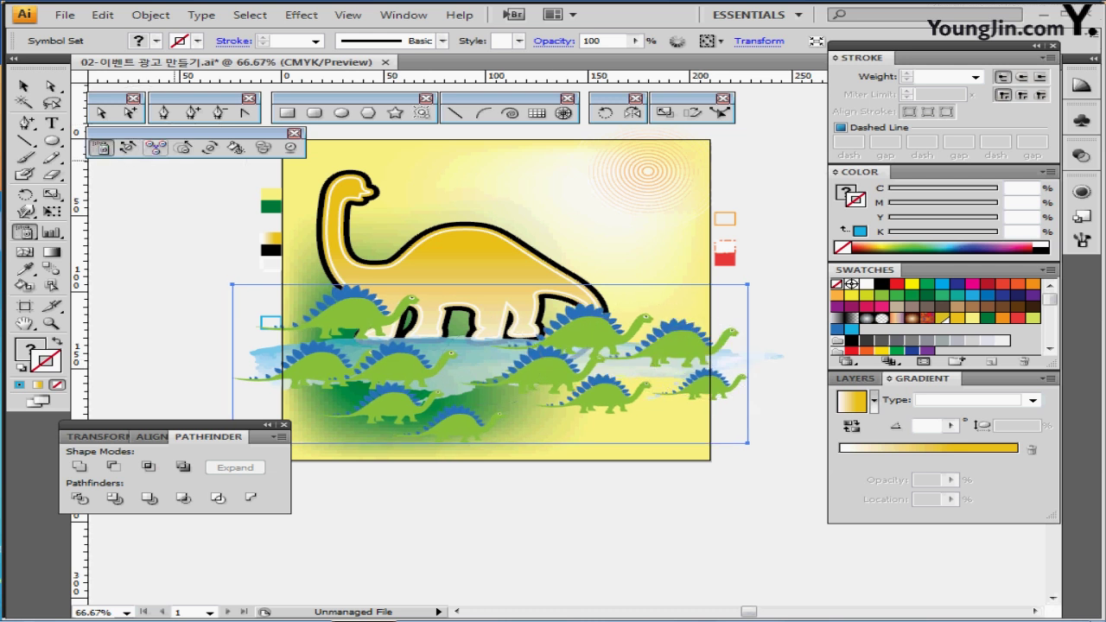
# - Shift the dinosaurs on the right and along the lower edge slightly left with the Symbol Shifter to even out their spacing
pyautogui.click(128, 146)
pyautogui.moveTo(602, 332); pyautogui.dragTo(550, 327)
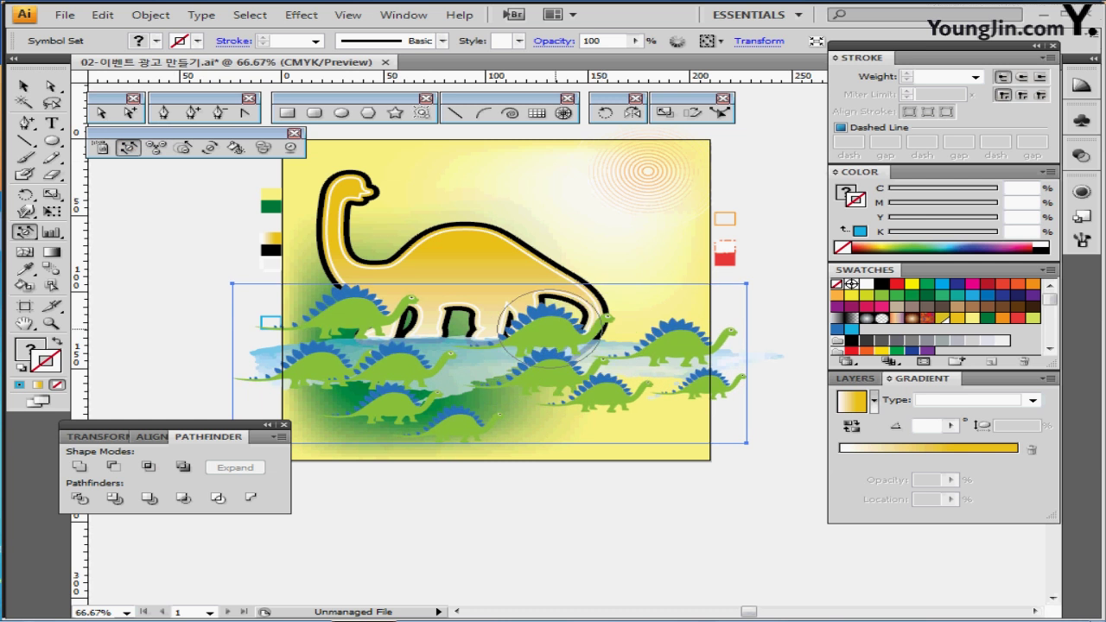
pyautogui.moveTo(470, 426); pyautogui.dragTo(444, 428)
pyautogui.moveTo(582, 403); pyautogui.dragTo(566, 406)
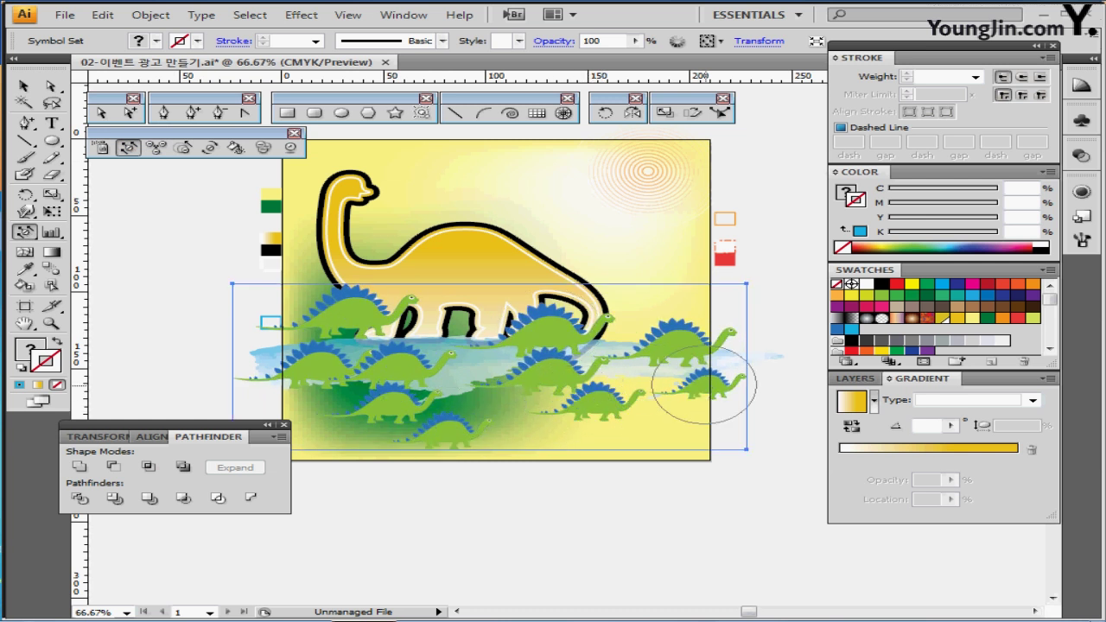
pyautogui.moveTo(704, 382); pyautogui.dragTo(689, 388)
pyautogui.moveTo(595, 410); pyautogui.dragTo(581, 414)
pyautogui.moveTo(641, 363)
pyautogui.mouseDown()
pyautogui.moveTo(580, 392)
pyautogui.moveTo(543, 379)
pyautogui.moveTo(568, 412)
pyautogui.mouseUp()
pyautogui.moveTo(689, 399); pyautogui.dragTo(679, 400)
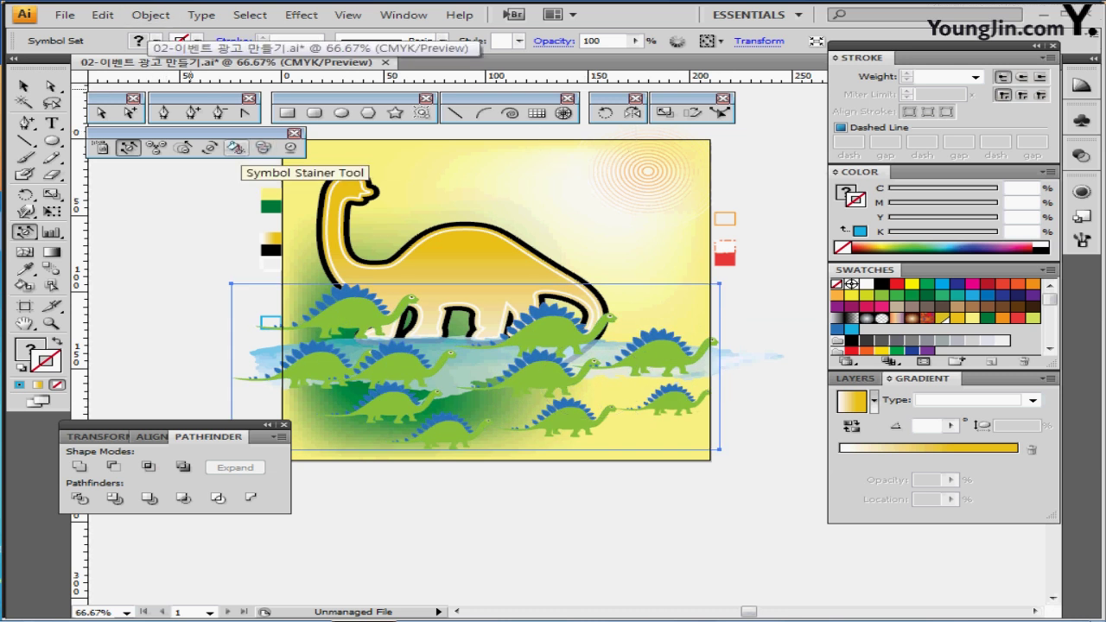
# - Stain the right-hand dinosaur on the water red (C 15, M 100, Y 90, K 10) with the Symbol Stainer, lightly tinting the one below
pyautogui.click(234, 147)
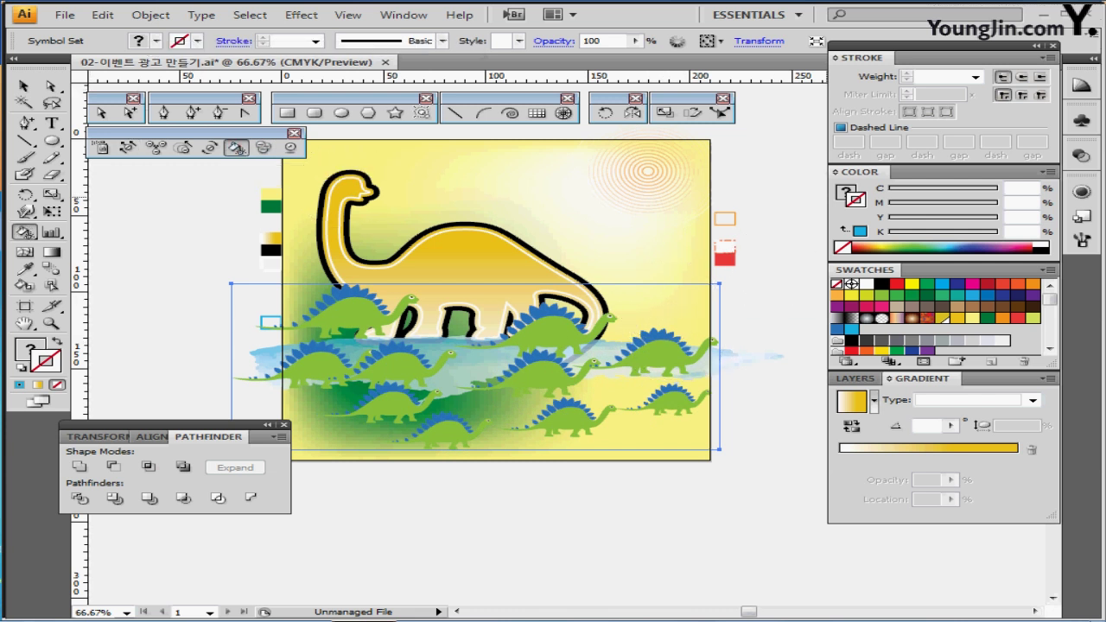
pyautogui.press('x')
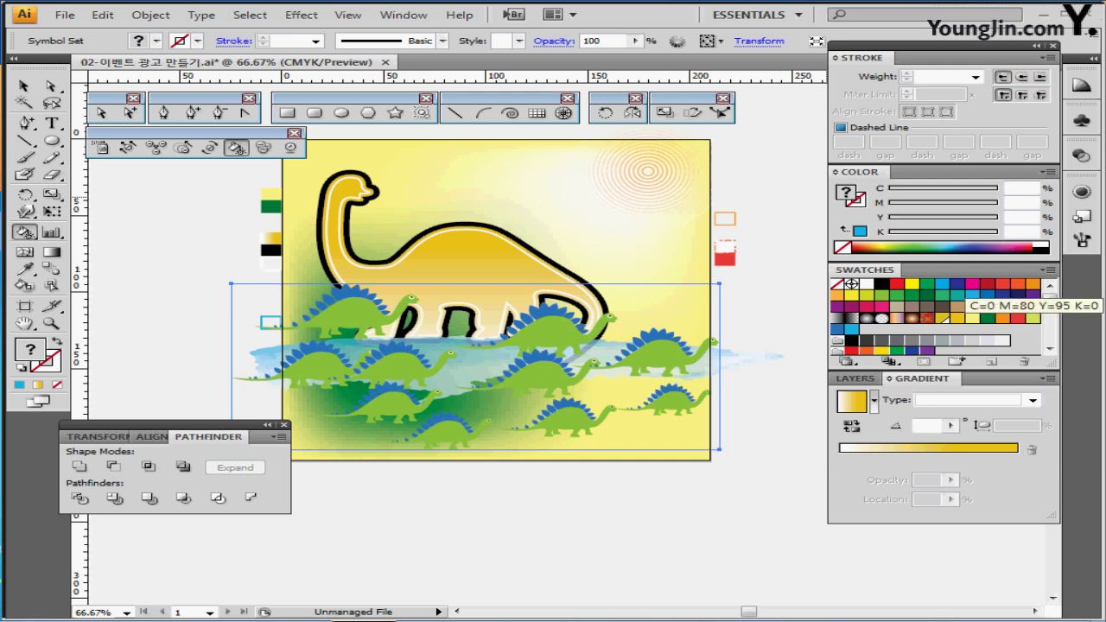
pyautogui.click(987, 284)
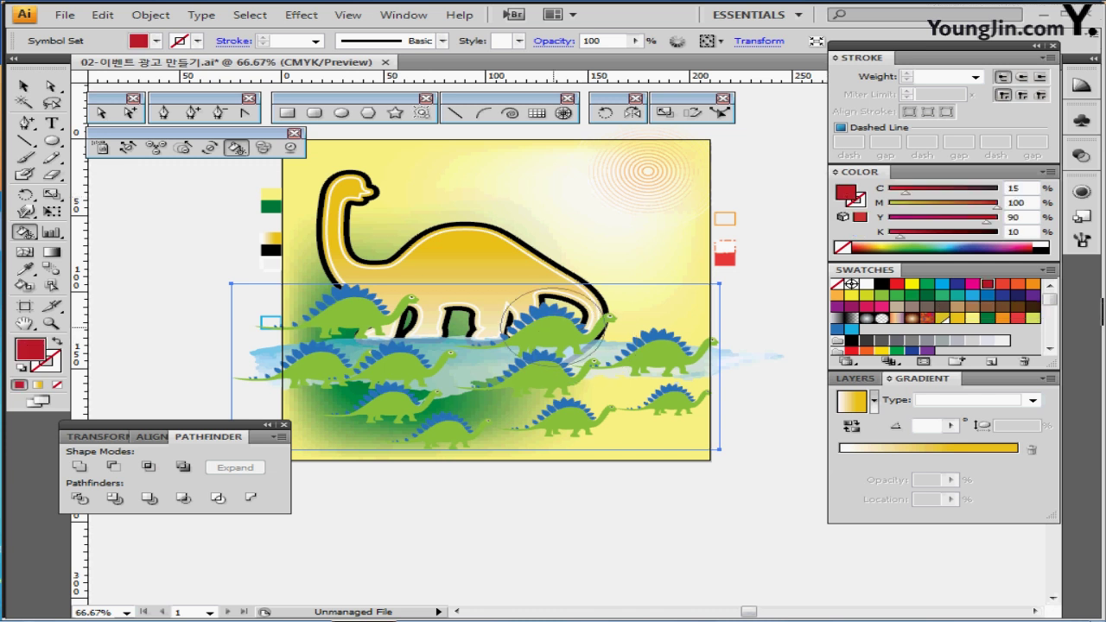
pyautogui.moveTo(665, 369); pyautogui.dragTo(622, 354)
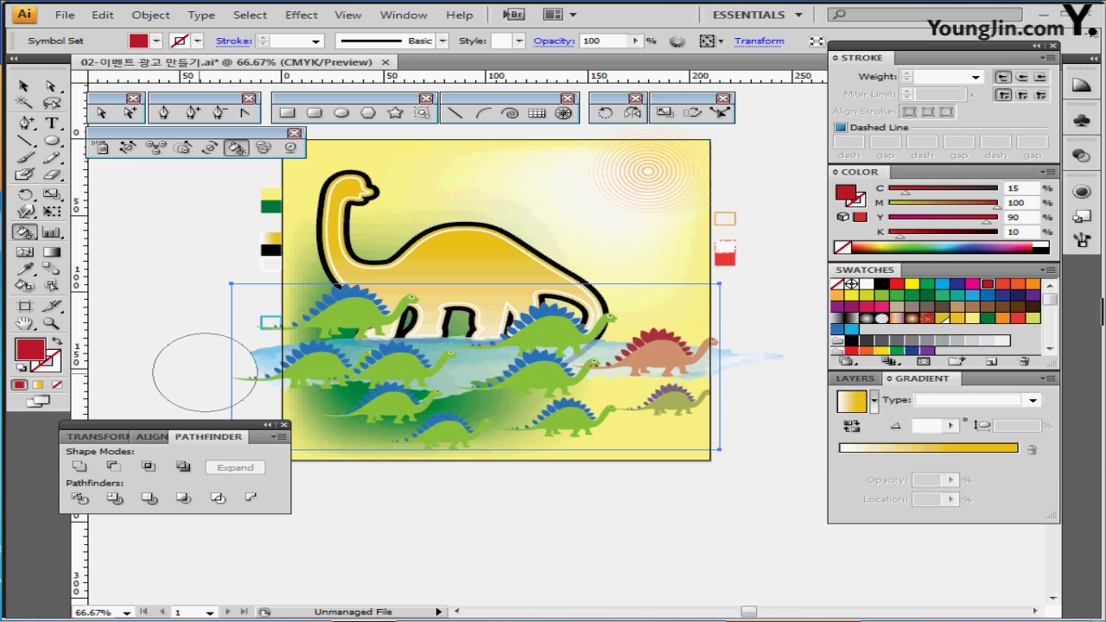
# - Stain the lowest small dinosaur orange (C 0, M 50, Y 100, K 0), letting the tint spread to its upper-left neighbour
pyautogui.click(1033, 284)
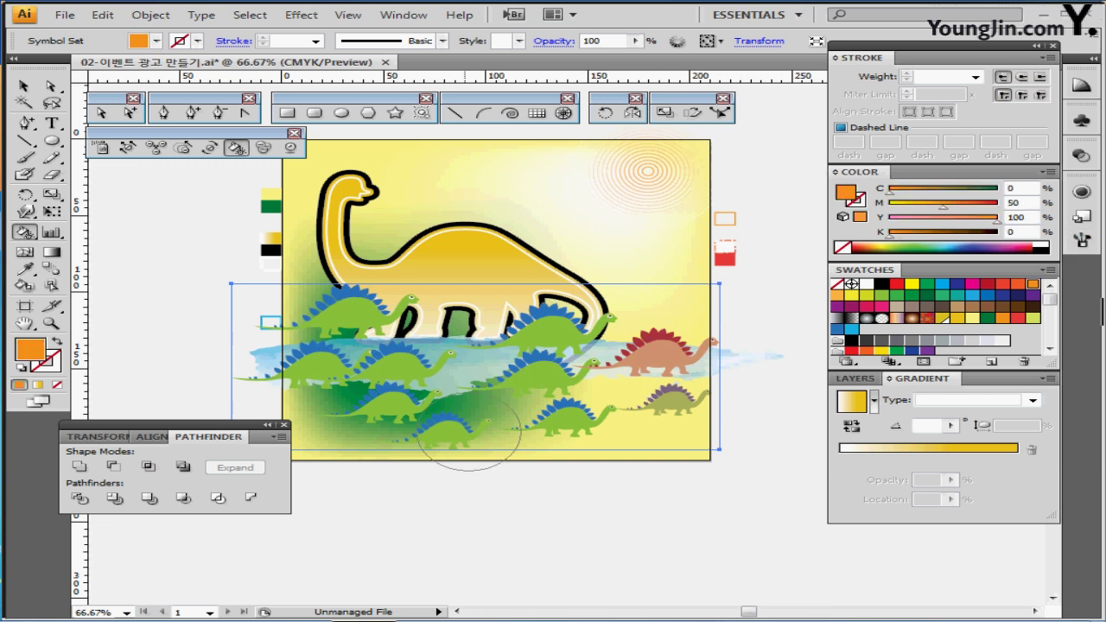
pyautogui.click(456, 439)
pyautogui.moveTo(455, 440)
pyautogui.mouseDown()
pyautogui.moveTo(412, 405)
pyautogui.moveTo(450, 433)
pyautogui.mouseUp()
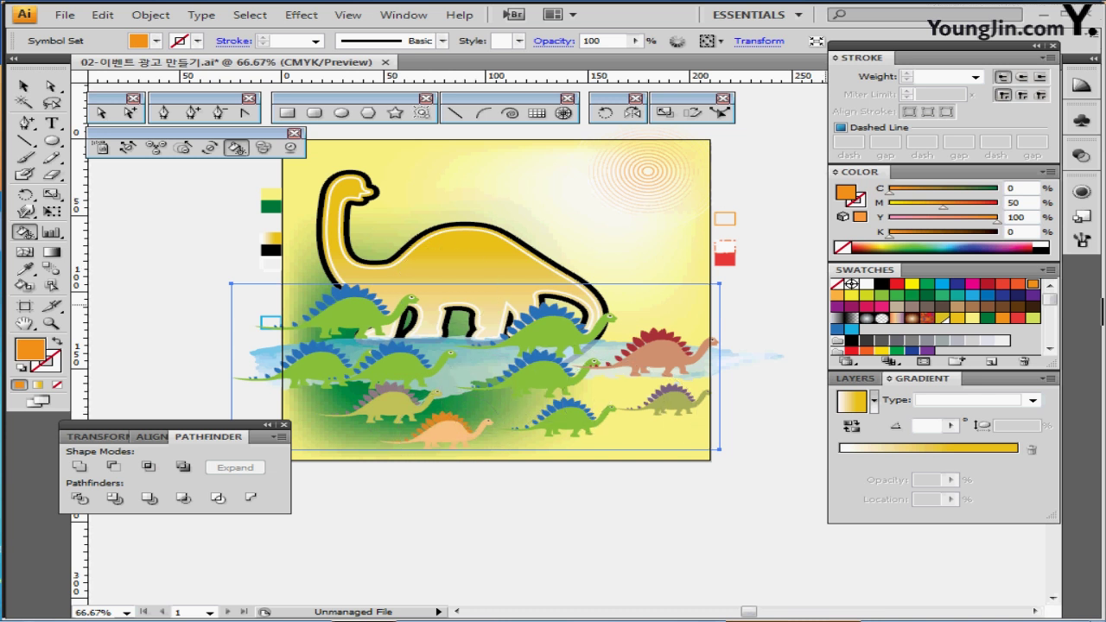
# - Stain the small dinosaur by the yellow one's tail purple (C 75, M 100, Y 0, K 0) and the upper-left one blue (C 85, M 50, Y 0, K 0)
pyautogui.click(1002, 295)
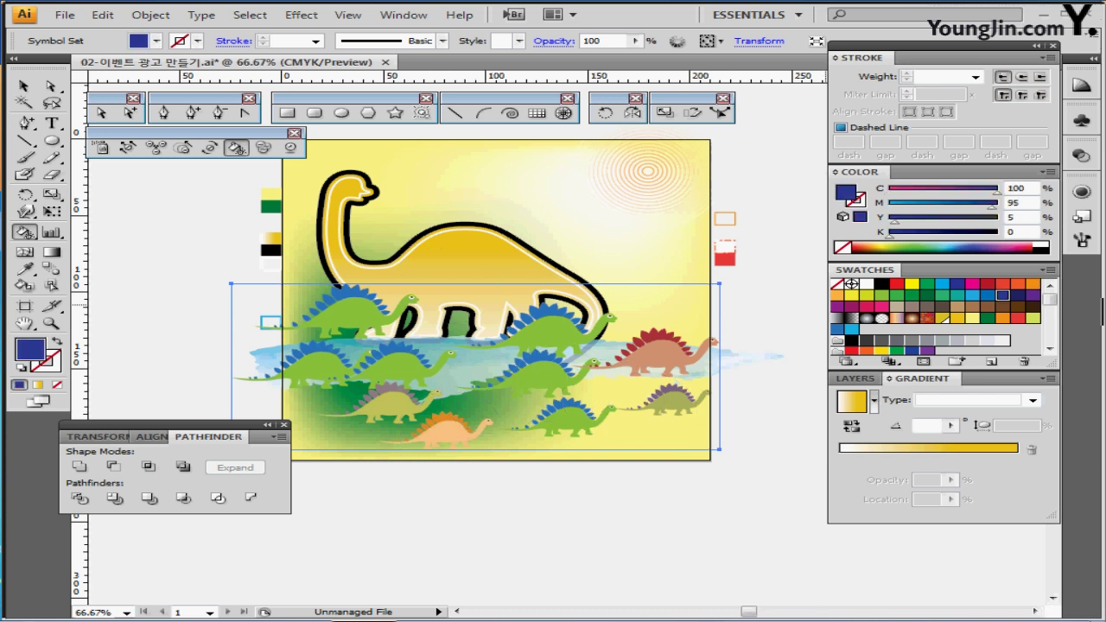
pyautogui.click(1033, 295)
pyautogui.moveTo(566, 333); pyautogui.dragTo(560, 342)
pyautogui.click(557, 350)
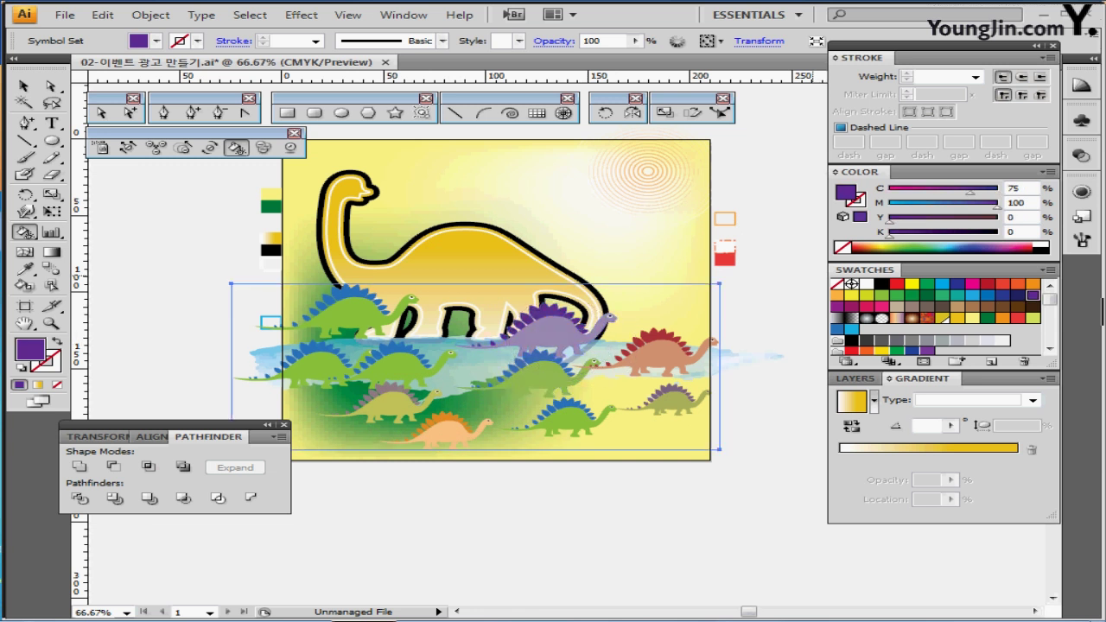
pyautogui.click(987, 295)
pyautogui.click(350, 310)
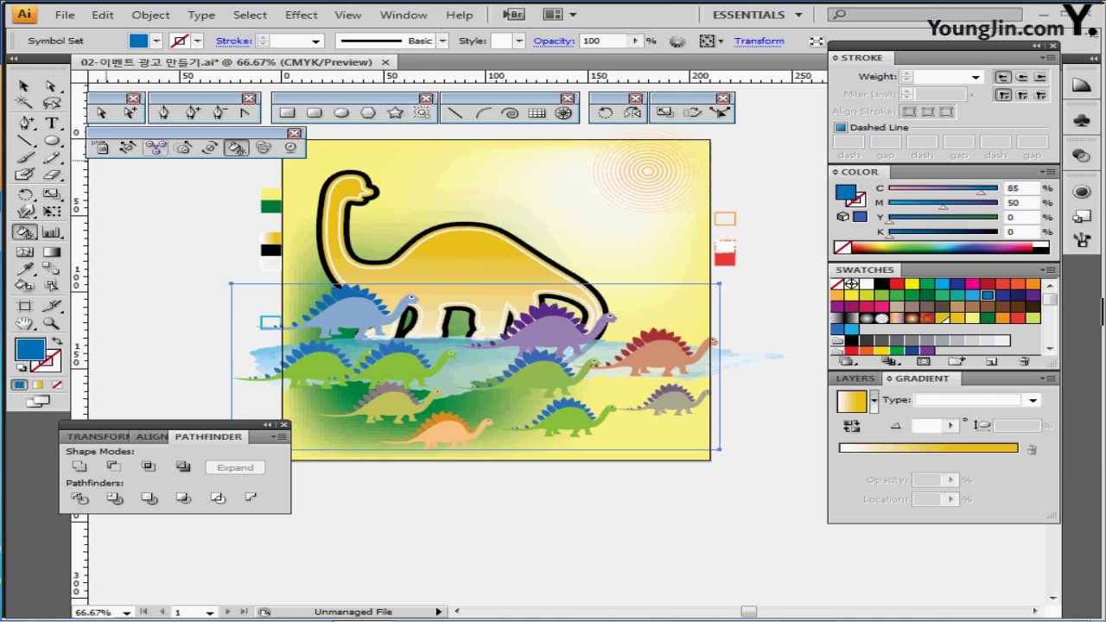
# - Nudge the stained dinosaurs with the Symbol Shifter, mostly leftward, to balance their arrangement over the water
pyautogui.click(128, 147)
pyautogui.moveTo(401, 311)
pyautogui.mouseDown()
pyautogui.moveTo(340, 316)
pyautogui.moveTo(349, 324)
pyautogui.moveTo(327, 331)
pyautogui.moveTo(340, 348)
pyautogui.moveTo(325, 370)
pyautogui.moveTo(383, 365)
pyautogui.moveTo(363, 410)
pyautogui.moveTo(383, 393)
pyautogui.moveTo(383, 407)
pyautogui.moveTo(352, 420)
pyautogui.mouseUp()
pyautogui.moveTo(451, 427); pyautogui.dragTo(442, 421)
pyautogui.moveTo(544, 346); pyautogui.dragTo(518, 343)
pyautogui.moveTo(642, 363); pyautogui.dragTo(622, 364)
pyautogui.moveTo(567, 365); pyautogui.dragTo(530, 346)
pyautogui.moveTo(662, 391); pyautogui.dragTo(652, 398)
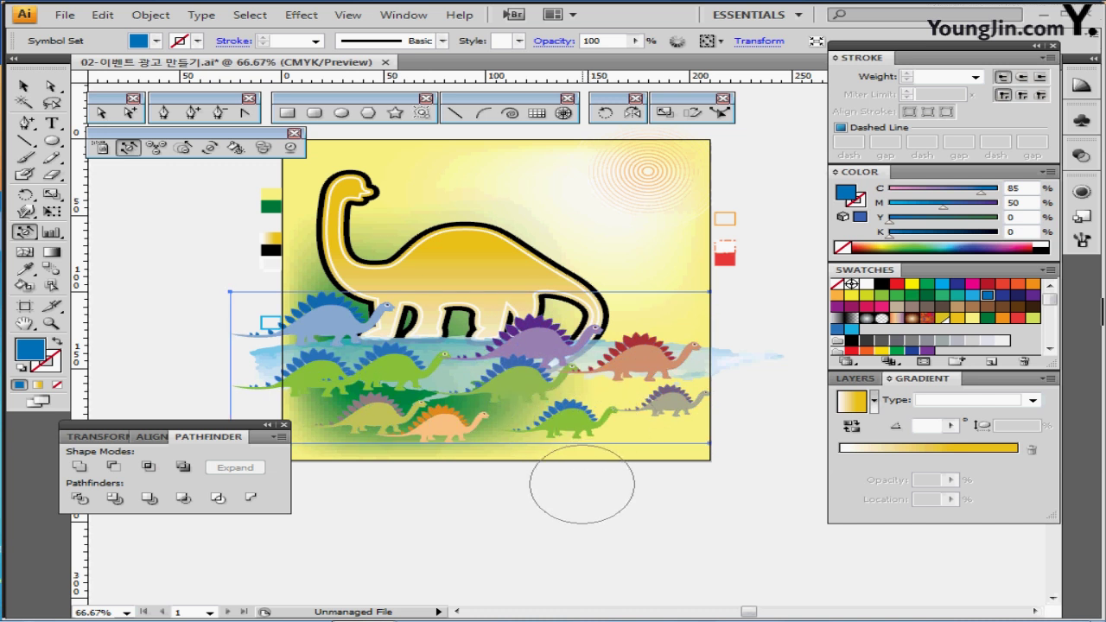
pyautogui.moveTo(454, 417); pyautogui.dragTo(444, 407)
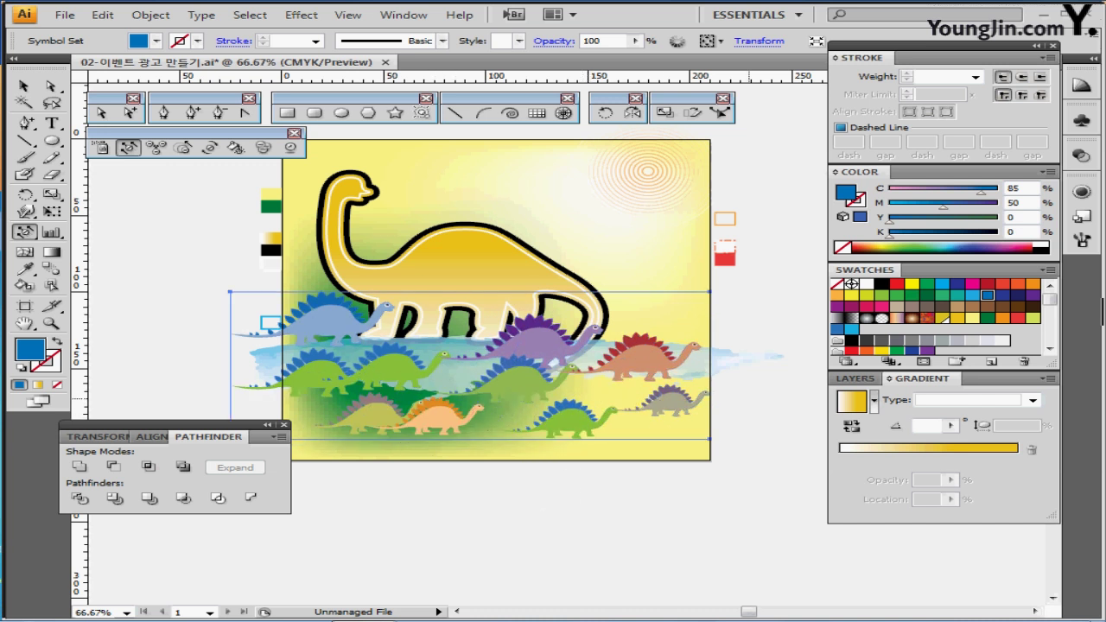
# - Hide the working layer, show the finished-artwork layer and inspect its symbol set in isolation for comparison, then return to the working layer
pyautogui.click(854, 379)
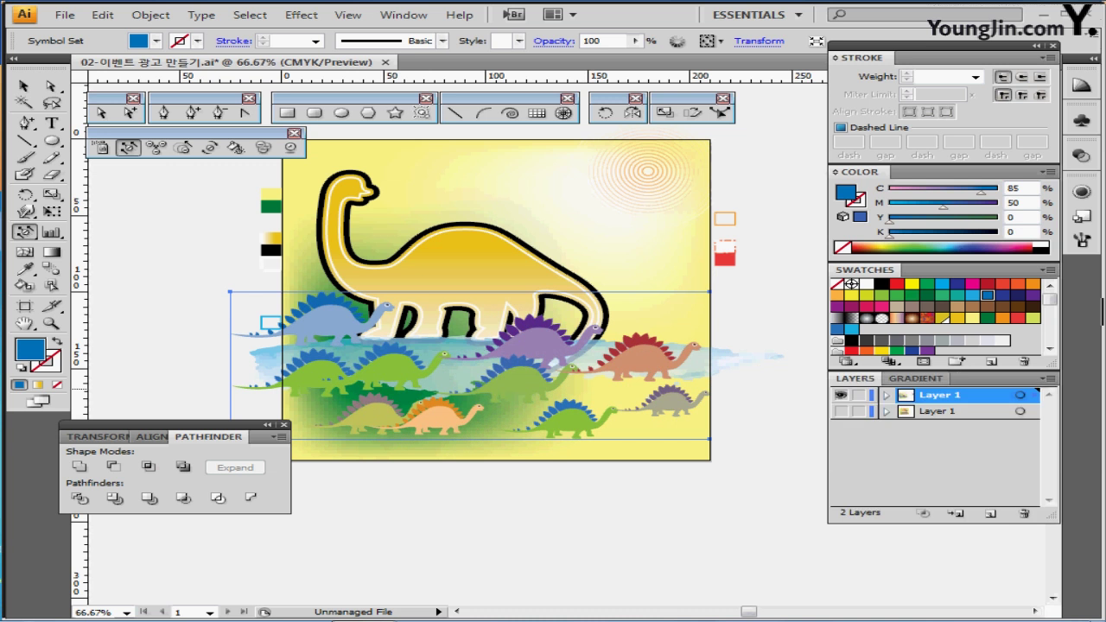
pyautogui.click(841, 395)
pyautogui.click(841, 412)
pyautogui.click(940, 411)
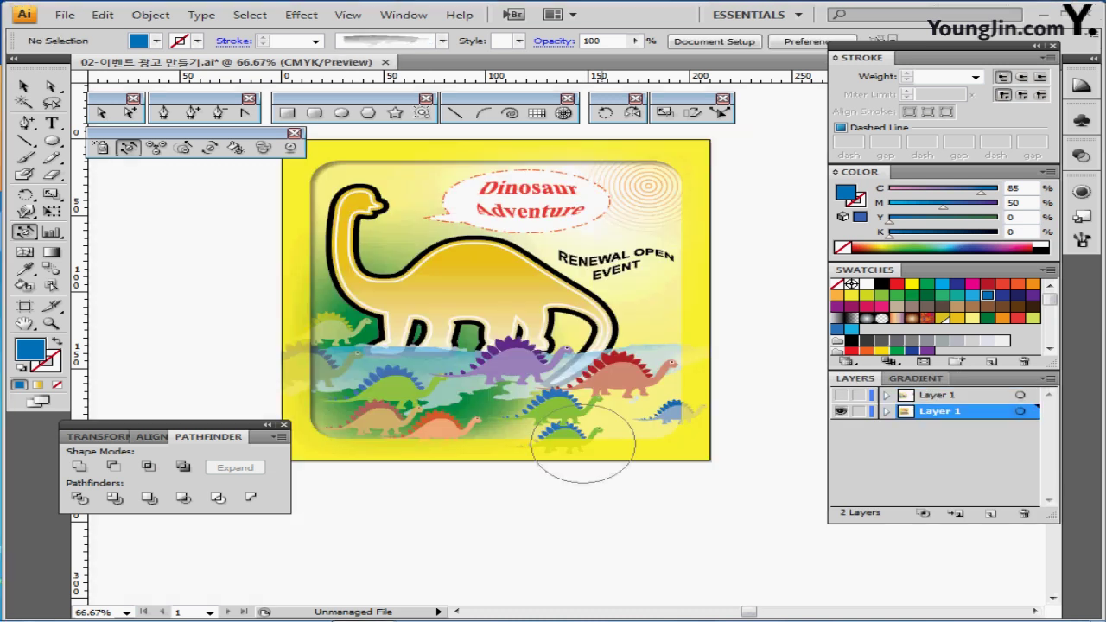
pyautogui.keyDown('ctrl'); pyautogui.doubleClick(554, 406); pyautogui.keyUp('ctrl')
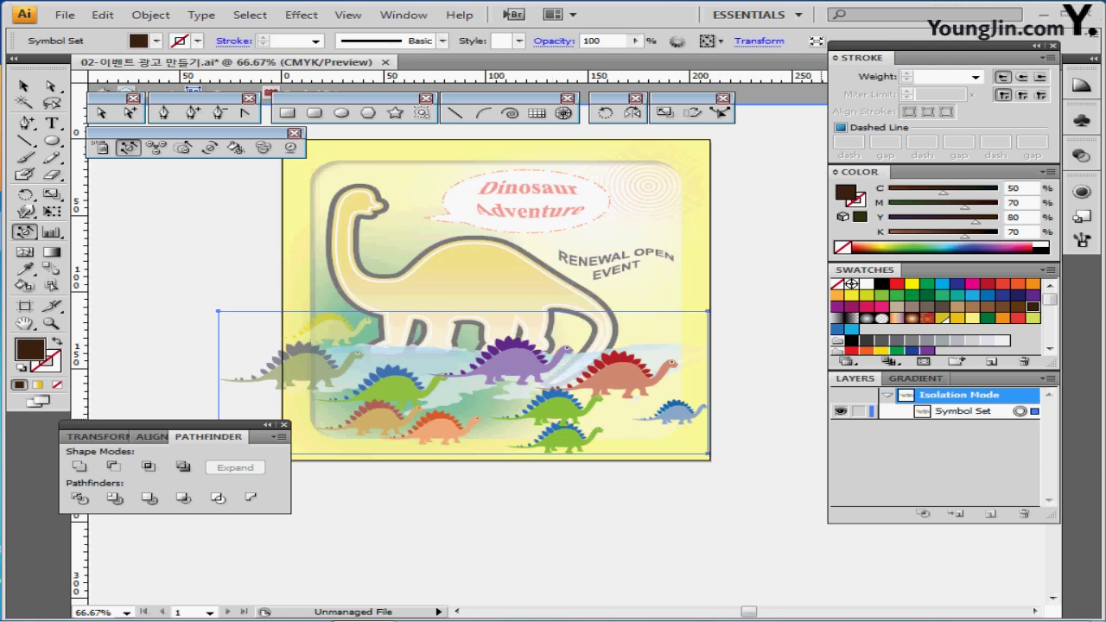
pyautogui.press('Escape')
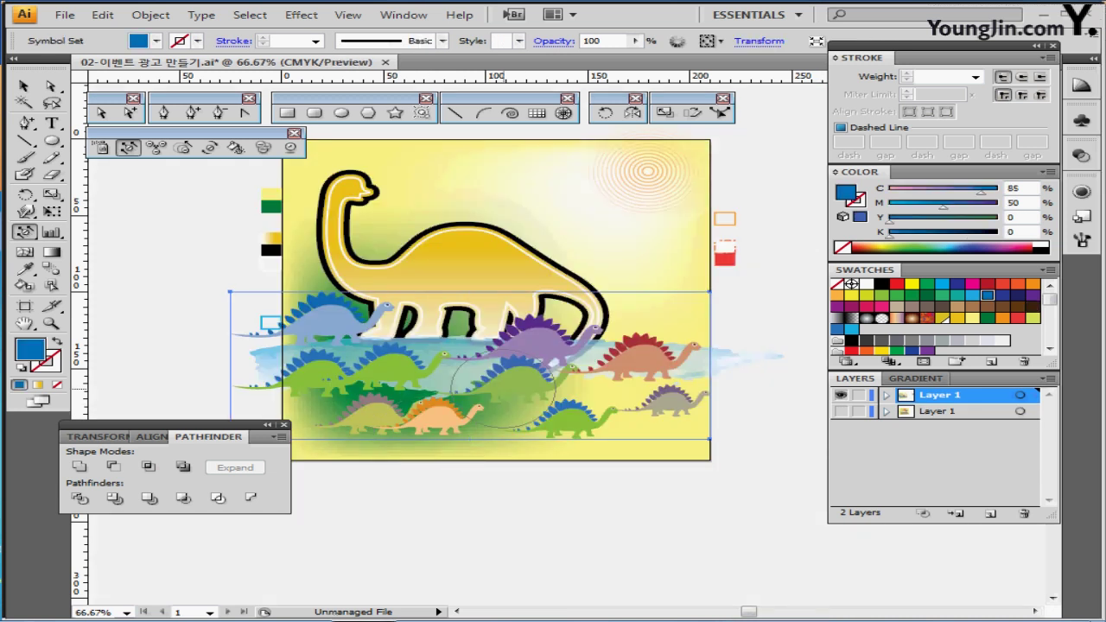
# - Draw an ellipse about 78 mm wide and 30 mm high in the sky above the large dinosaur's back
pyautogui.hotkey('ctrl', 'shift', 'a')
pyautogui.hotkey('ctrl', 'z')
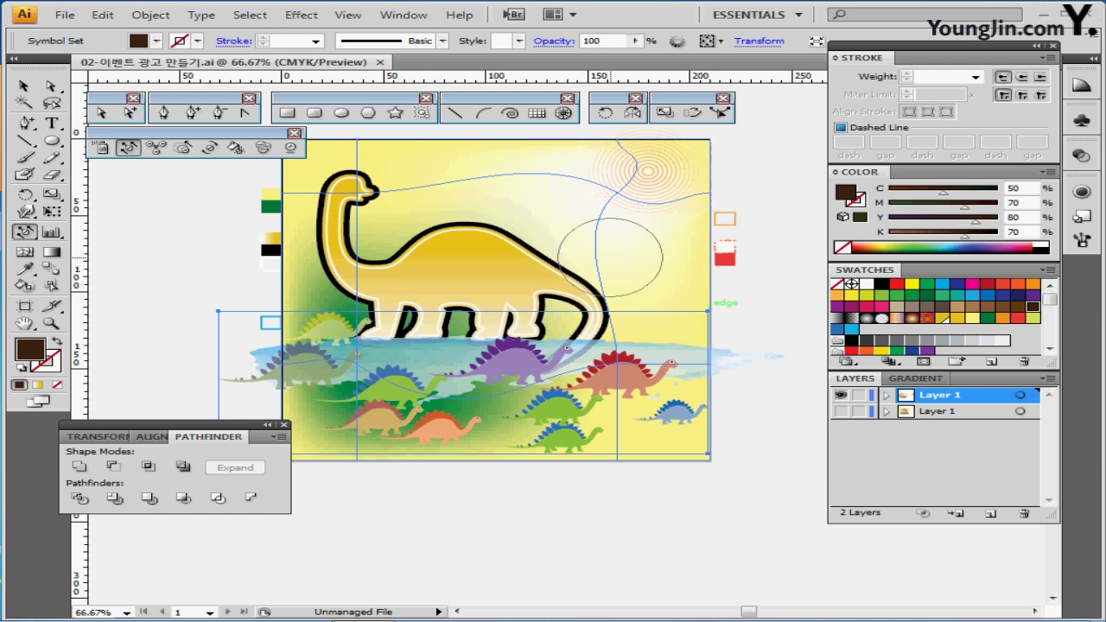
pyautogui.click(342, 113)
pyautogui.hotkey('ctrl', 'shift', 'a')
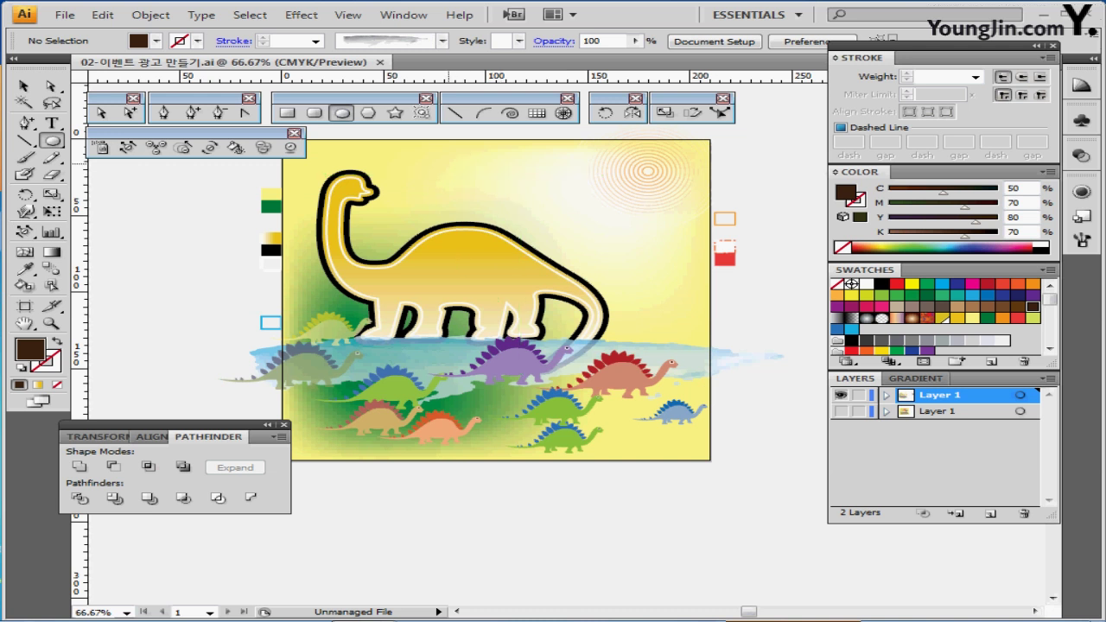
pyautogui.moveTo(443, 160); pyautogui.dragTo(602, 219)
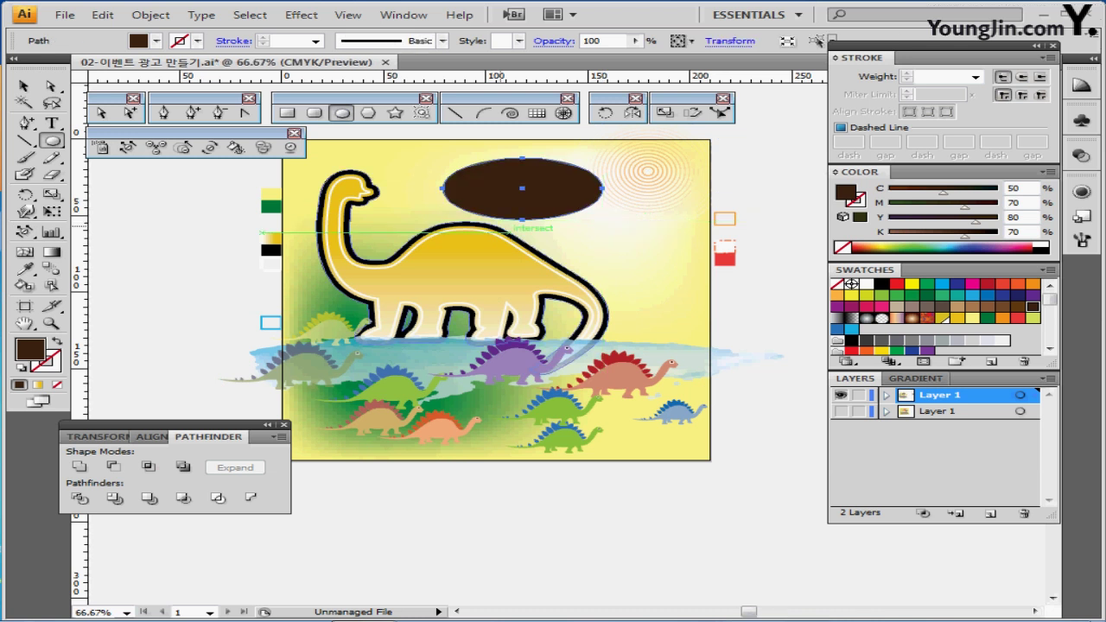
# - Give the ellipse the default white fill and 1 pt black stroke and shift it slightly toward the dinosaur's head
pyautogui.press('d')
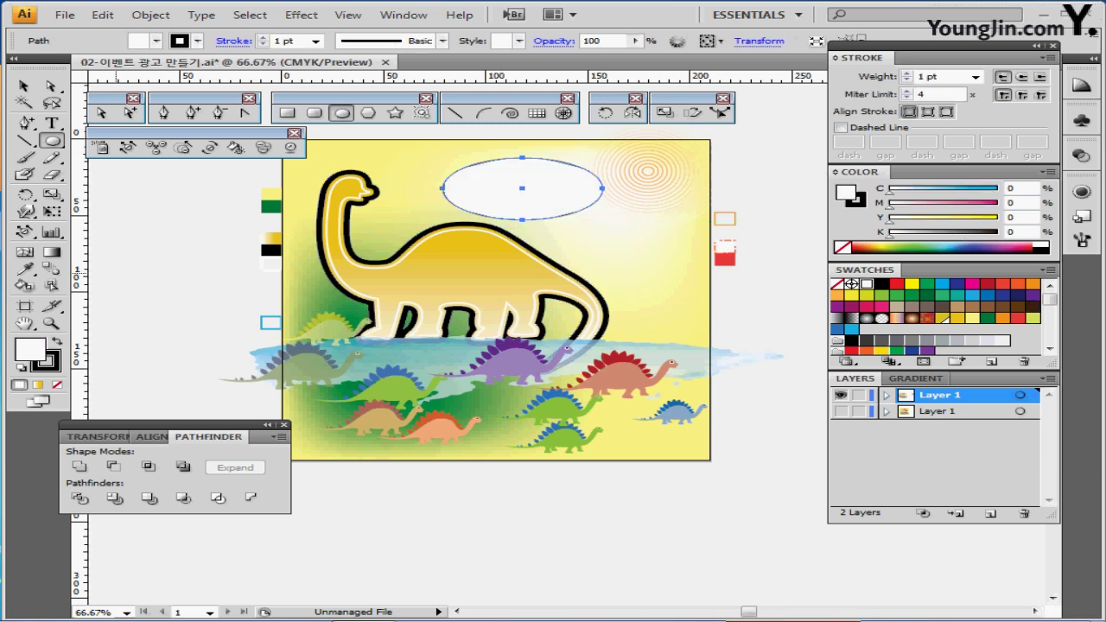
pyautogui.hotkey('ctrl', '1')
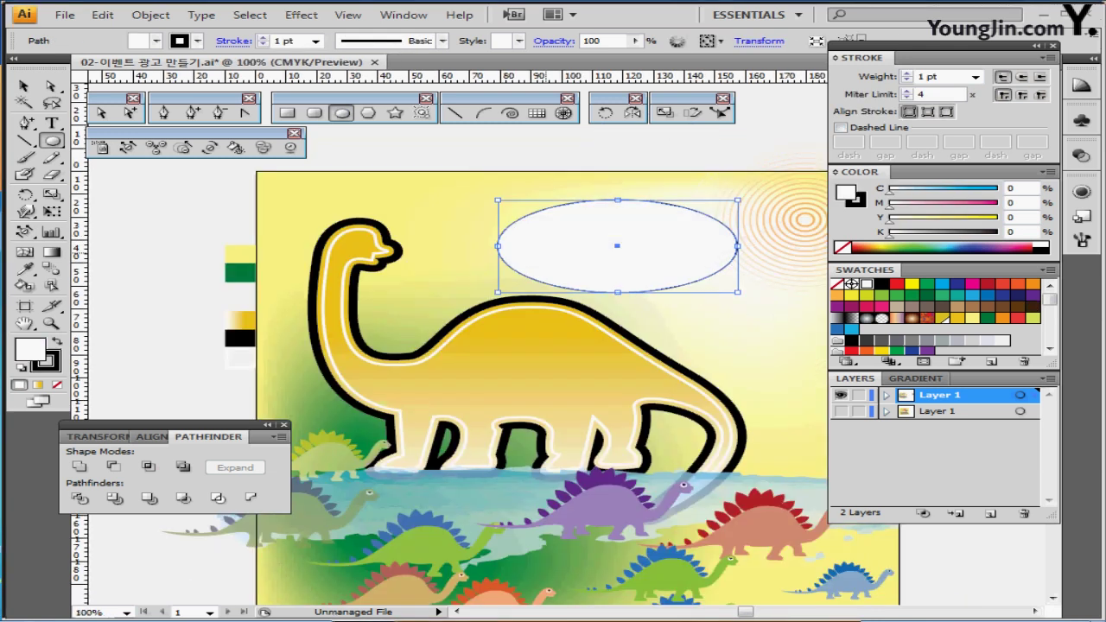
pyautogui.moveTo(545, 235); pyautogui.dragTo(514, 231)
pyautogui.hotkey('ctrl', 'shift', 'a')
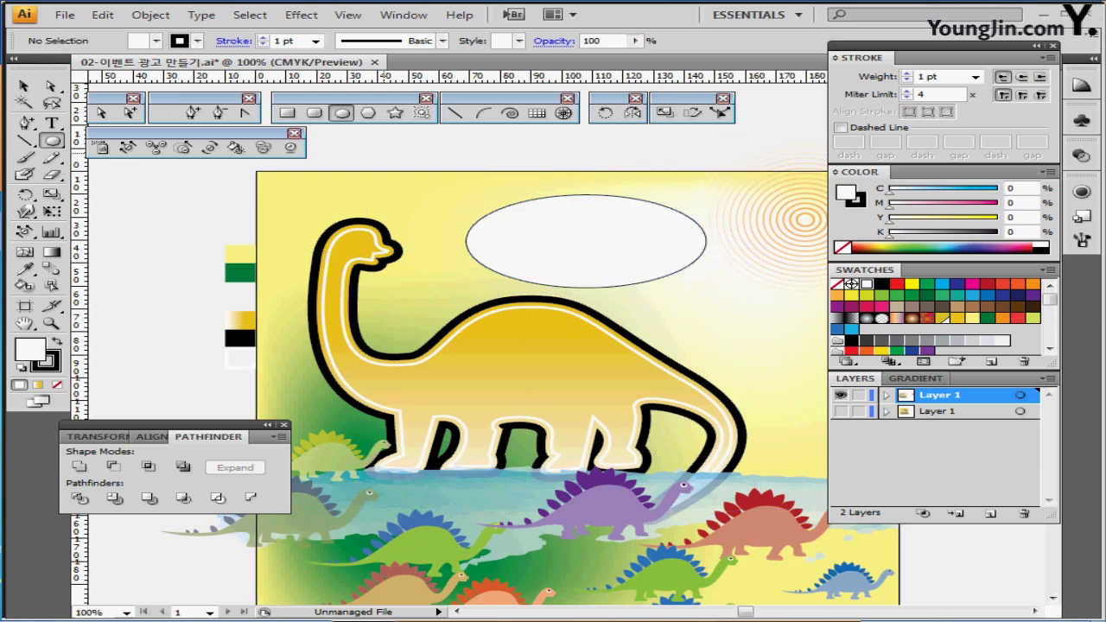
# - Draw a closed, curved speech-bubble tail with the Pen tool from the ellipse's lower-left edge toward the large dinosaur's mouth
pyautogui.press('p')
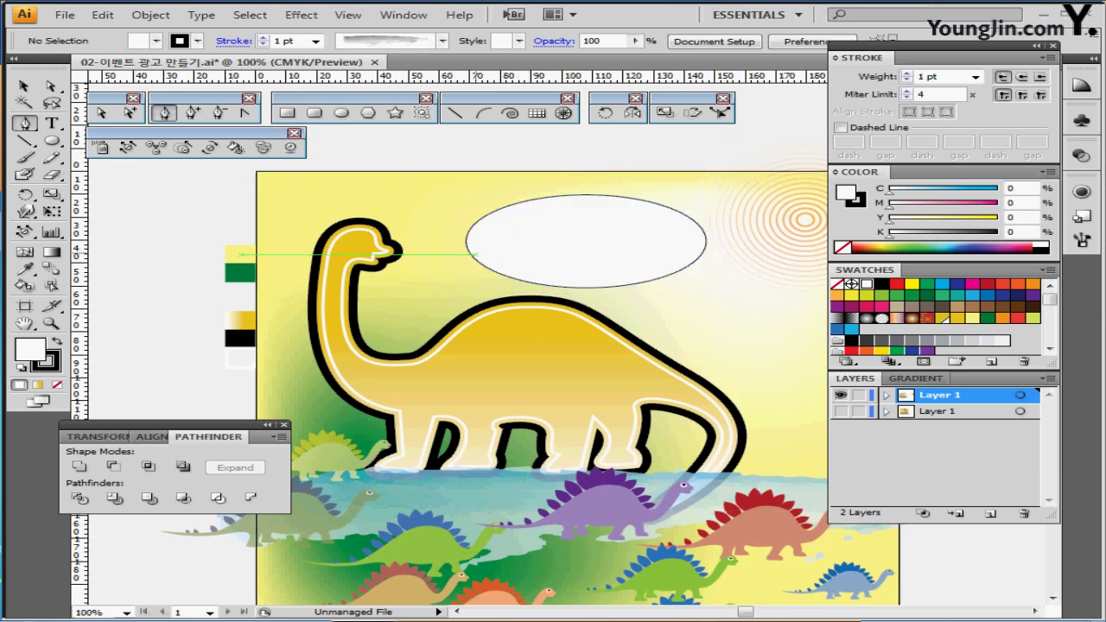
pyautogui.click(479, 254)
pyautogui.moveTo(436, 264); pyautogui.dragTo(419, 264)
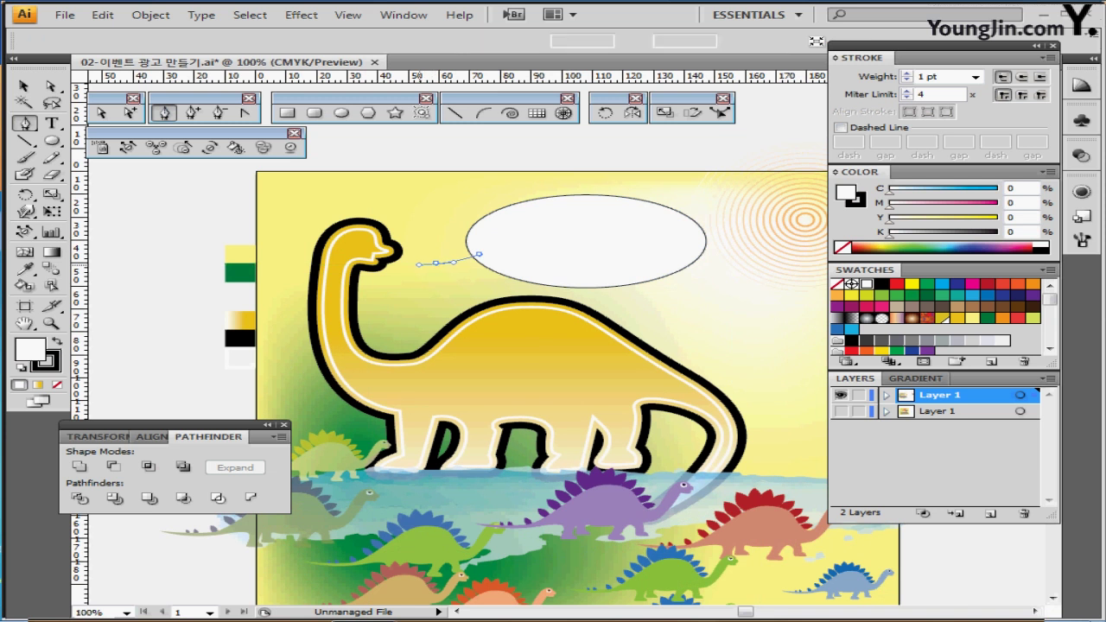
pyautogui.click(435, 264)
pyautogui.moveTo(495, 264); pyautogui.dragTo(522, 257)
pyautogui.click(499, 264)
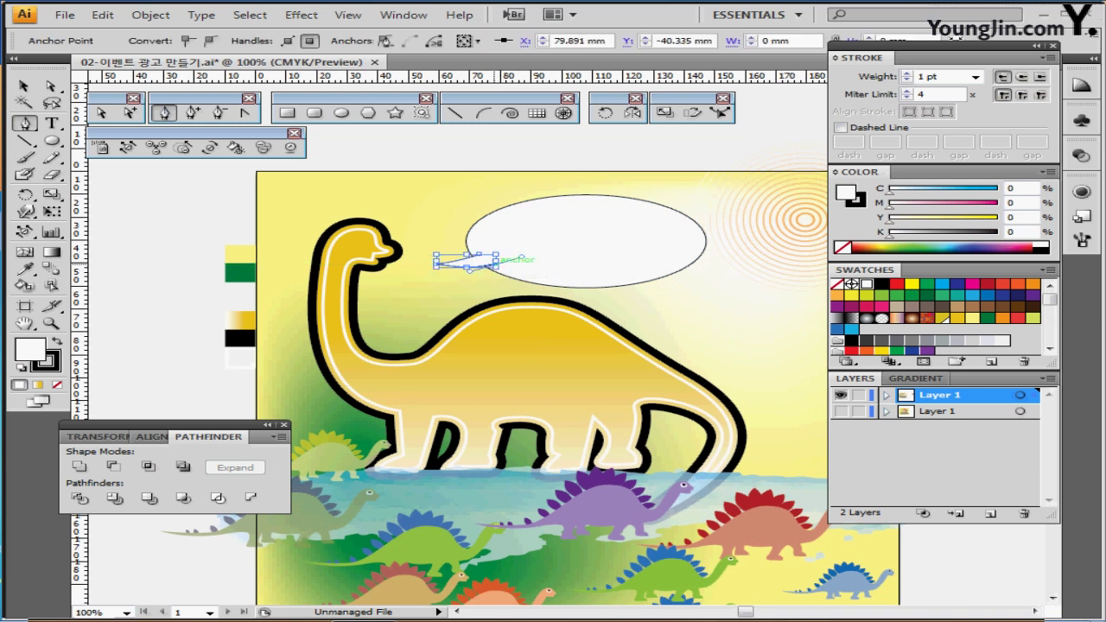
pyautogui.hotkey('ctrl', 'z')
pyautogui.click(495, 264)
pyautogui.moveTo(479, 254); pyautogui.dragTo(467, 247)
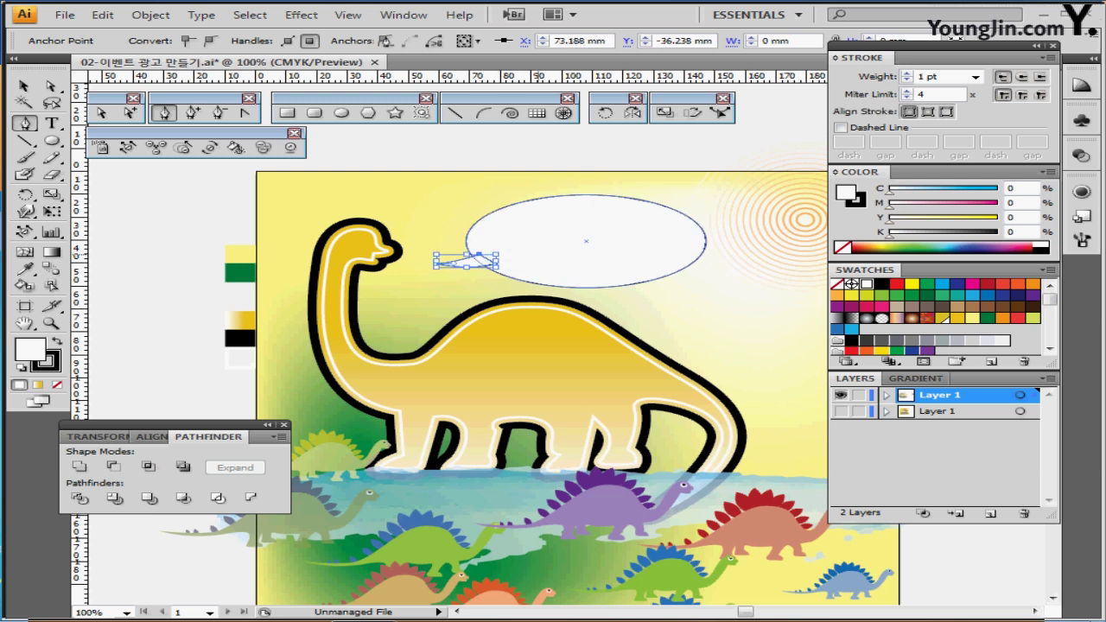
# - Select the tail and the ellipse together and unite them into a single speech-bubble shape
pyautogui.keyDown('ctrl'); pyautogui.keyDown('shift'); pyautogui.click(521, 244); pyautogui.keyUp('shift'); pyautogui.keyUp('ctrl')
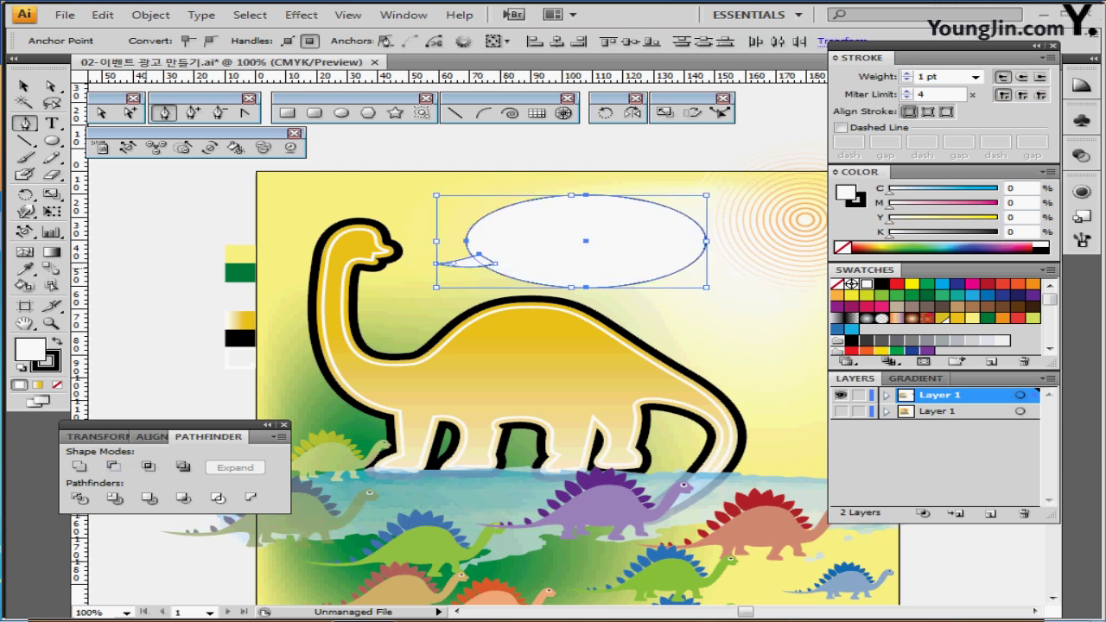
pyautogui.hotkey('ctrl', 'shift', 'a')
pyautogui.keyDown('ctrl'); pyautogui.click(479, 261); pyautogui.keyUp('ctrl')
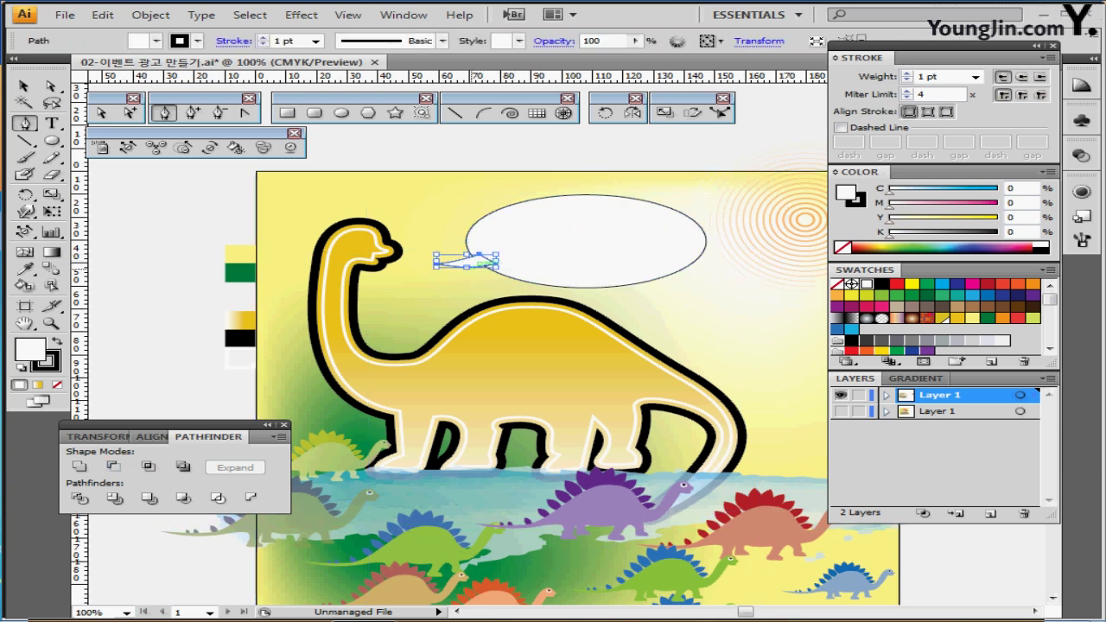
pyautogui.keyDown('ctrl'); pyautogui.keyDown('shift'); pyautogui.click(586, 241); pyautogui.keyUp('shift'); pyautogui.keyUp('ctrl')
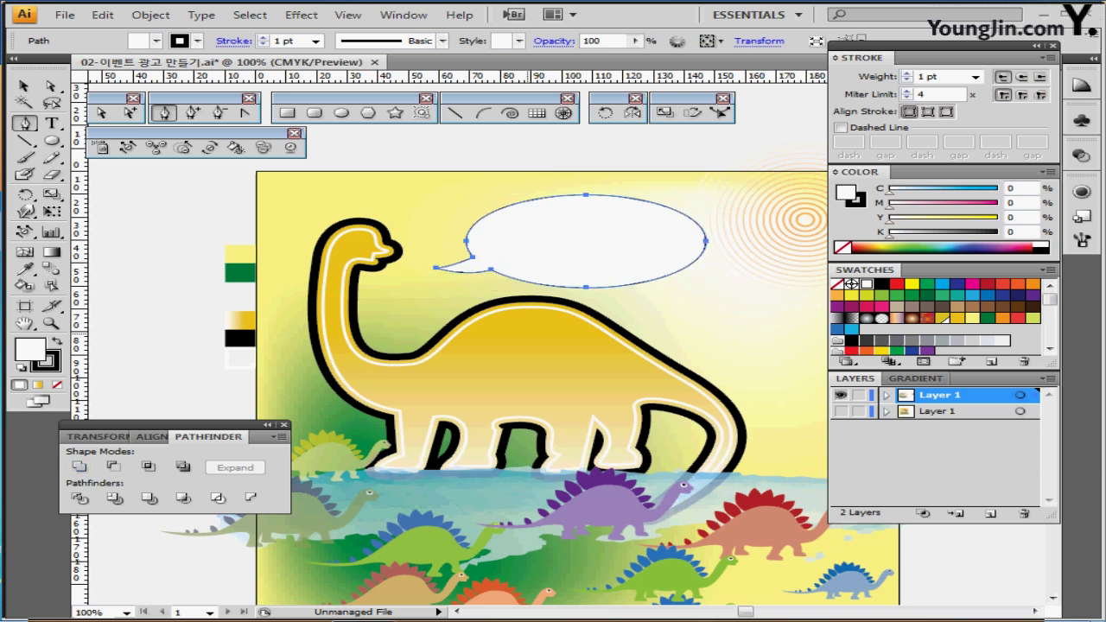
# - Give the speech bubble the orange 2 pt stroke of the orange sample square beside the artboard and a white fill
pyautogui.hotkey('ctrl', '-')
pyautogui.moveTo(650, 292); pyautogui.dragTo(501, 246)
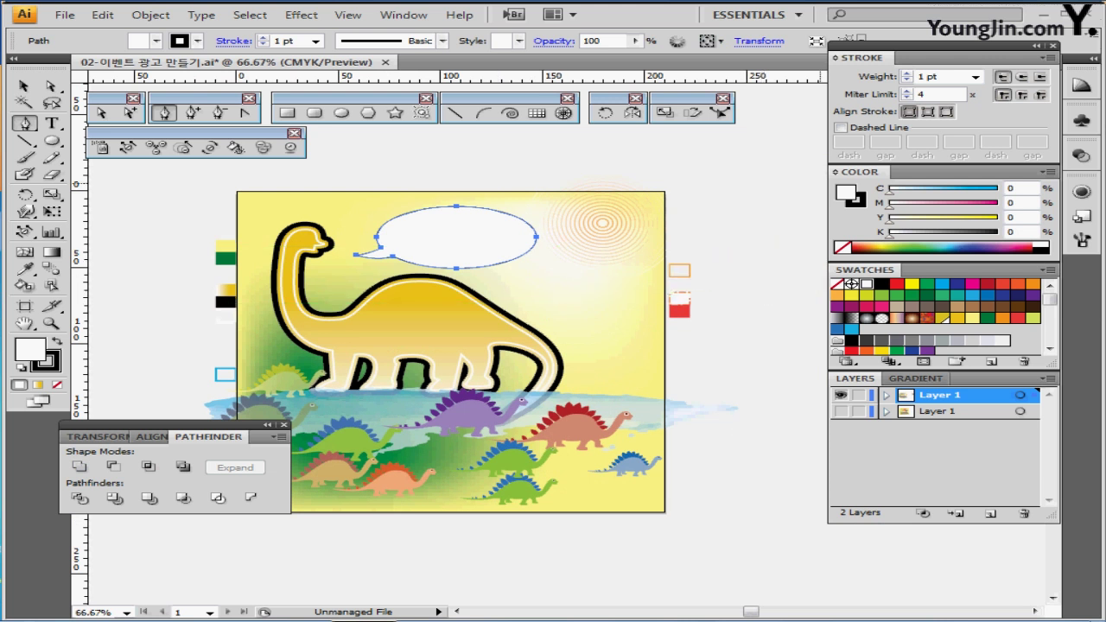
pyautogui.press('x')
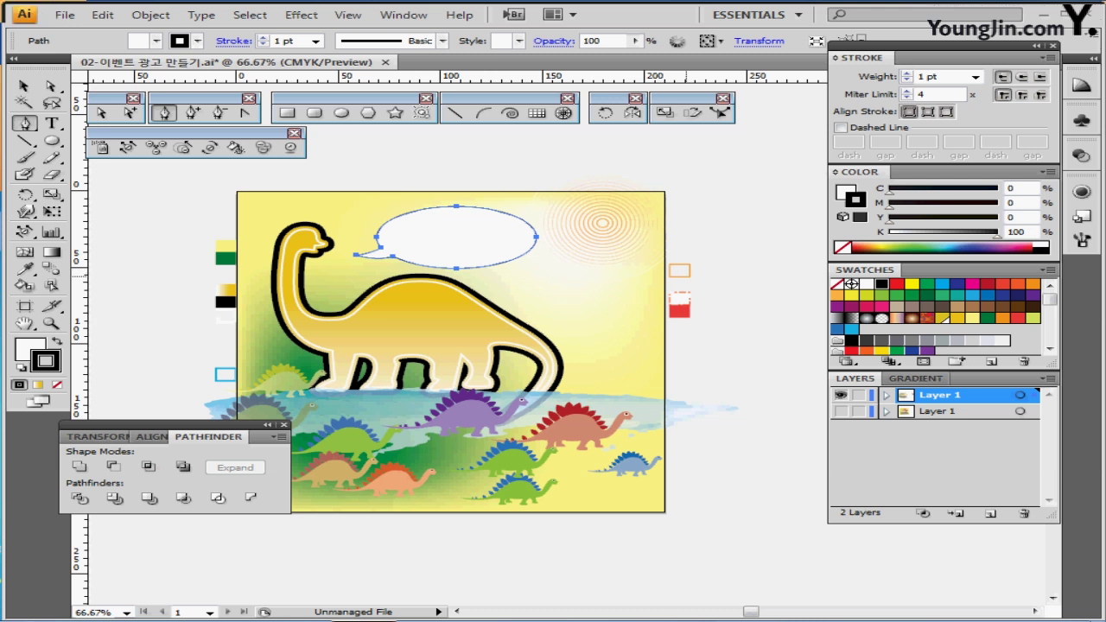
pyautogui.press('i')
pyautogui.click(686, 276)
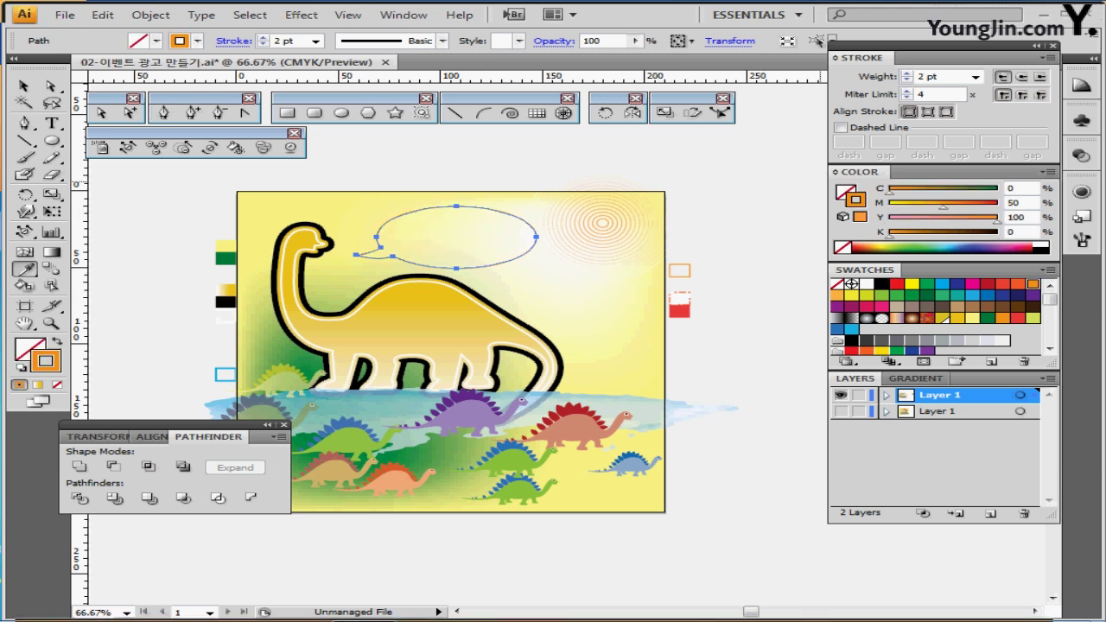
pyautogui.press('x')
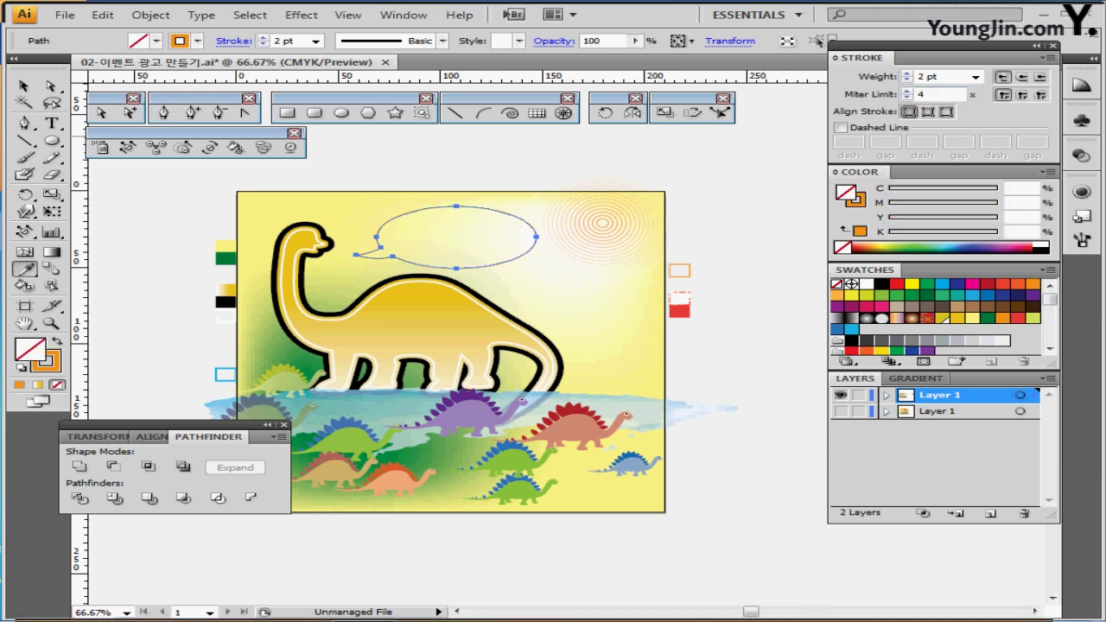
pyautogui.click(866, 285)
pyautogui.press('x')
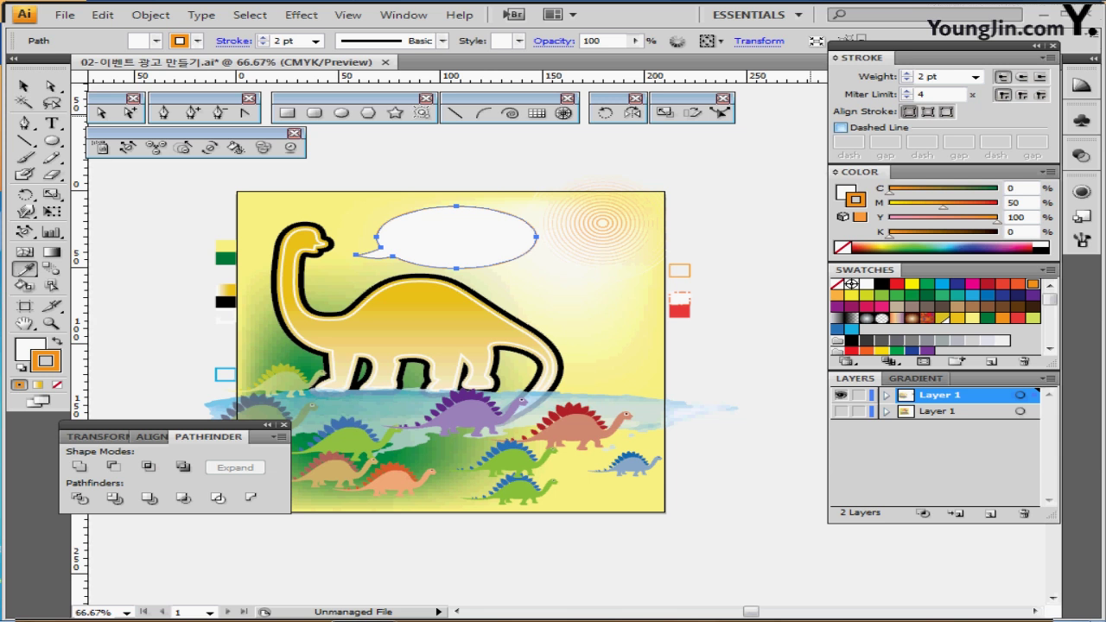
# - Make the bubble's outline dashed with a 10 pt dash, 3 pt gap and 3 pt dash, and save the document
pyautogui.click(840, 127)
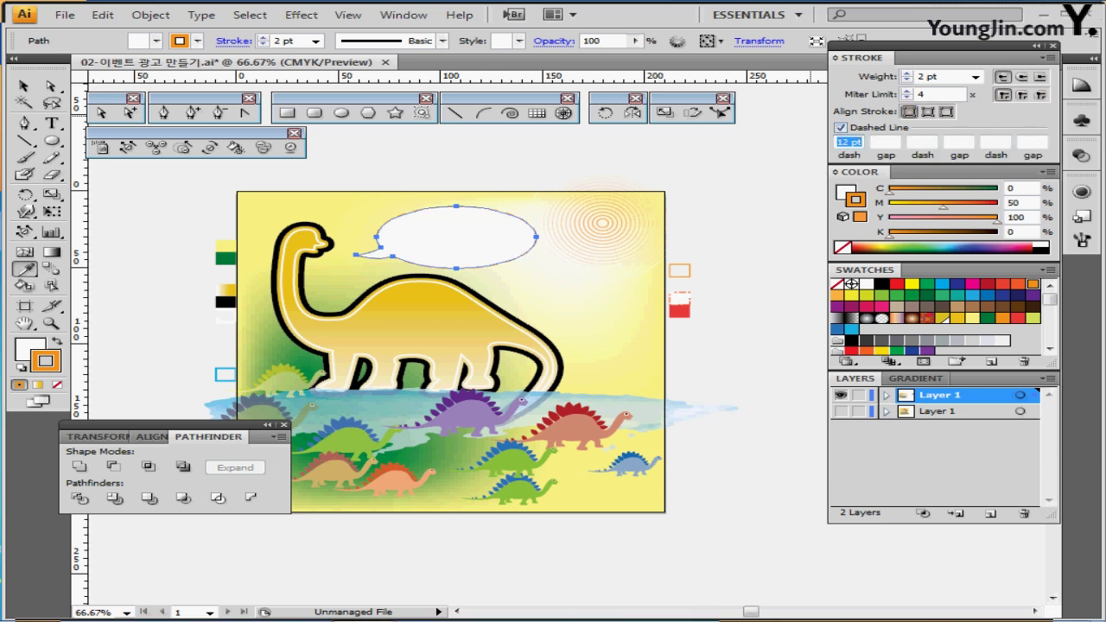
pyautogui.write('10')
pyautogui.press('Tab')
pyautogui.write('3')
pyautogui.press('Tab')
pyautogui.write('3')
pyautogui.press('Tab')
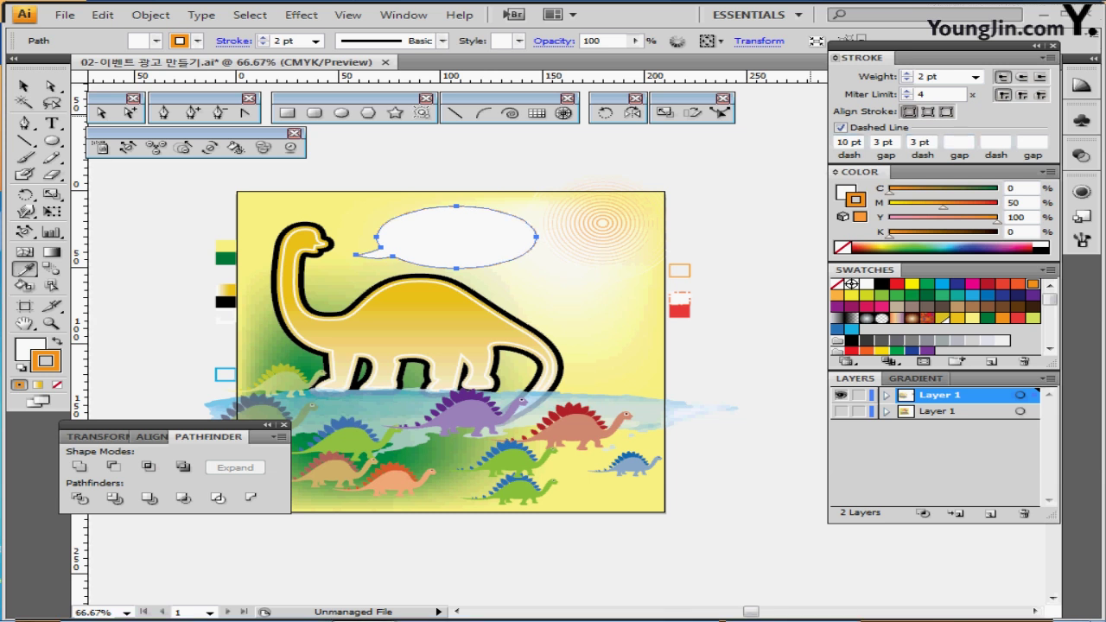
pyautogui.hotkey('ctrl', '1')
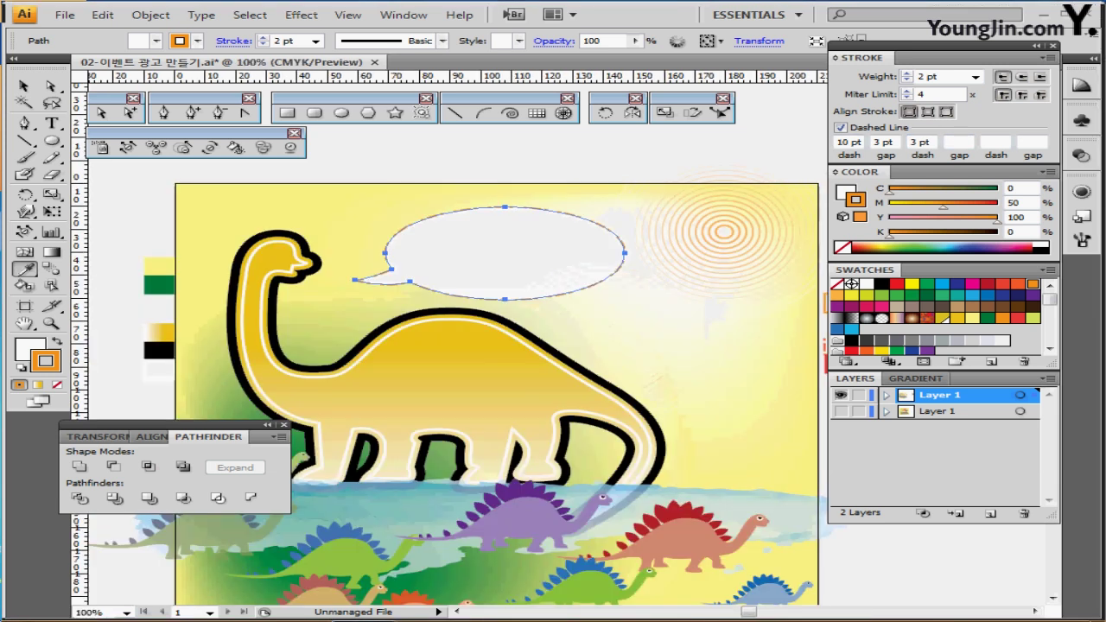
pyautogui.hotkey('ctrl', 'shift', 'a')
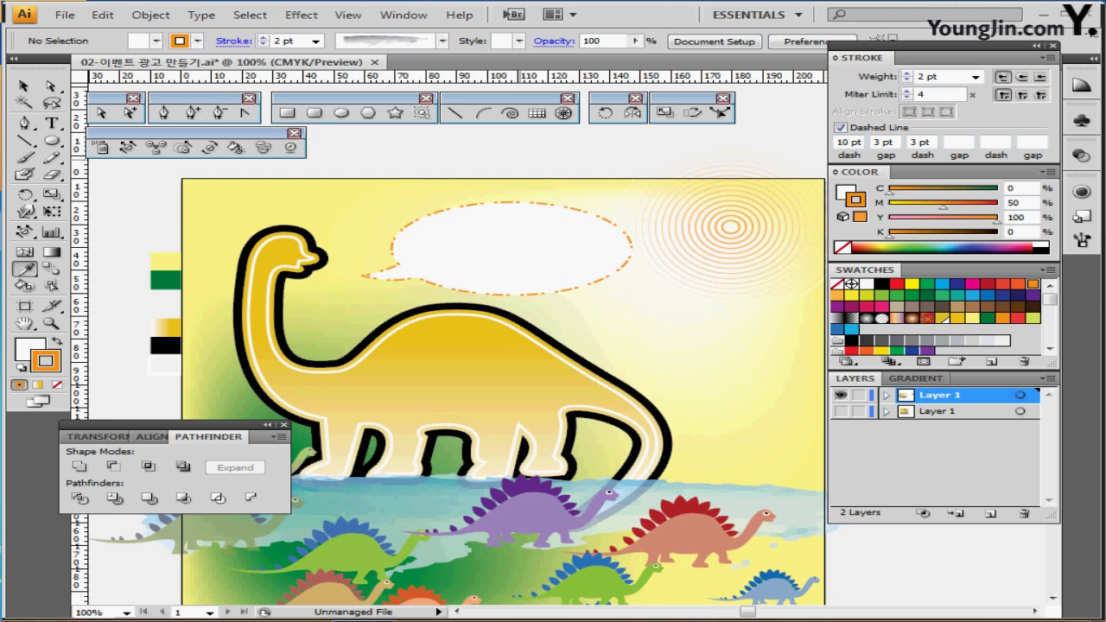
pyautogui.hotkey('ctrl', 's')
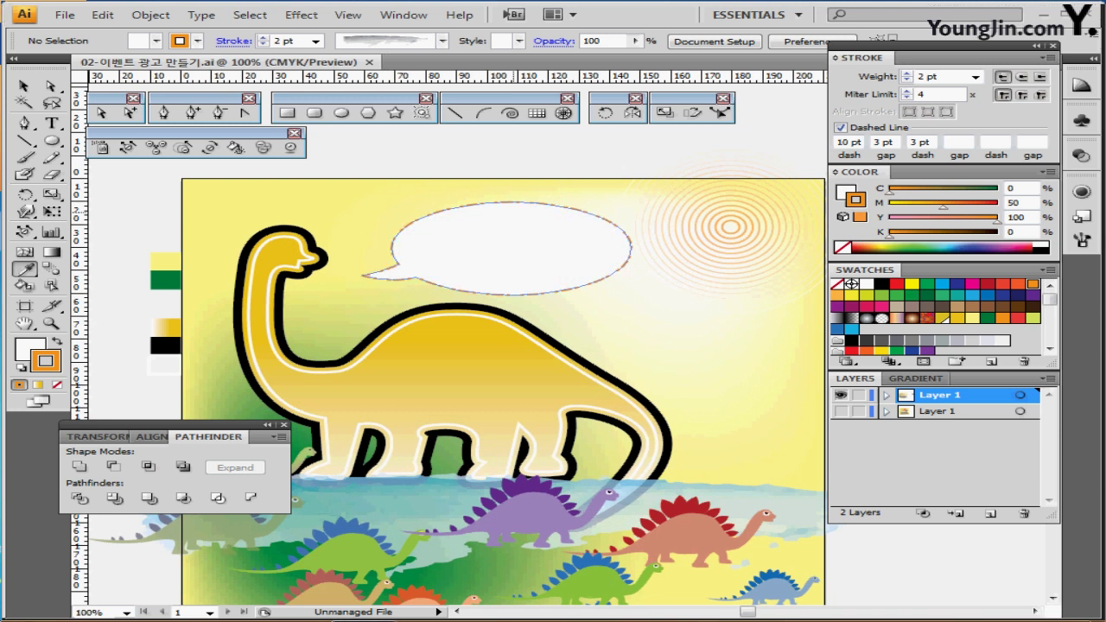
pyautogui.hotkey('ctrl', '-')
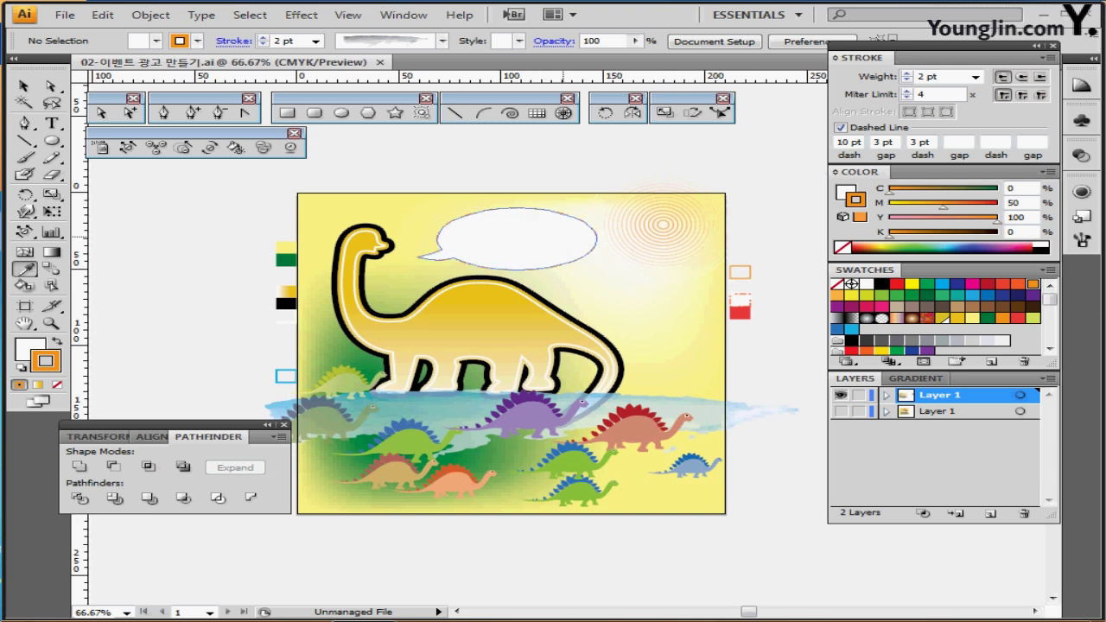
pyautogui.keyDown('ctrl'); pyautogui.click(535, 246); pyautogui.keyUp('ctrl')
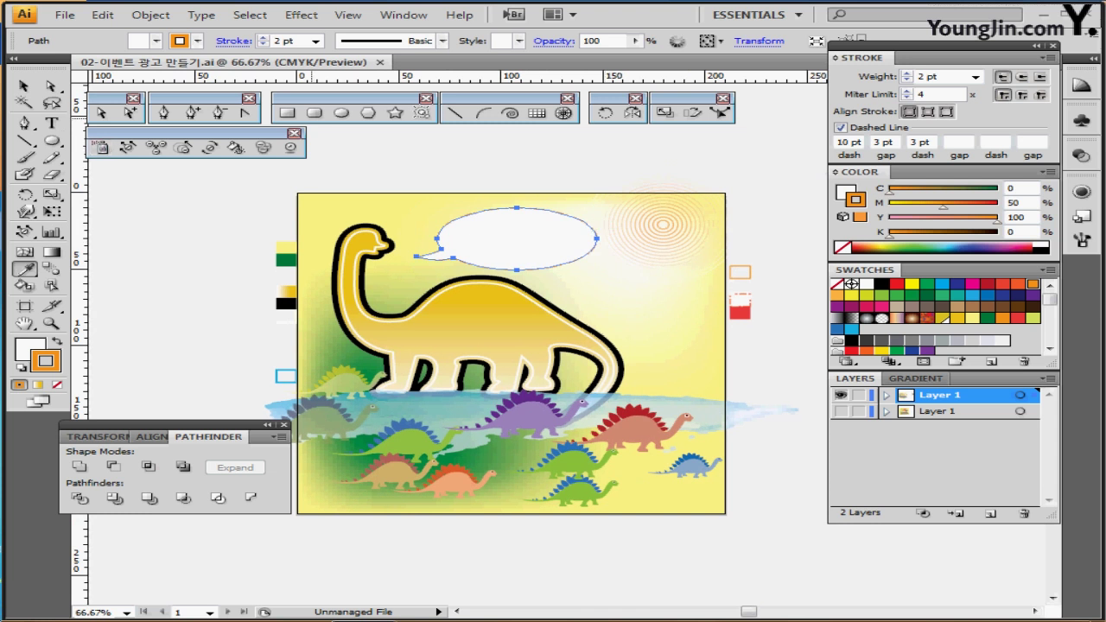
pyautogui.press('t')
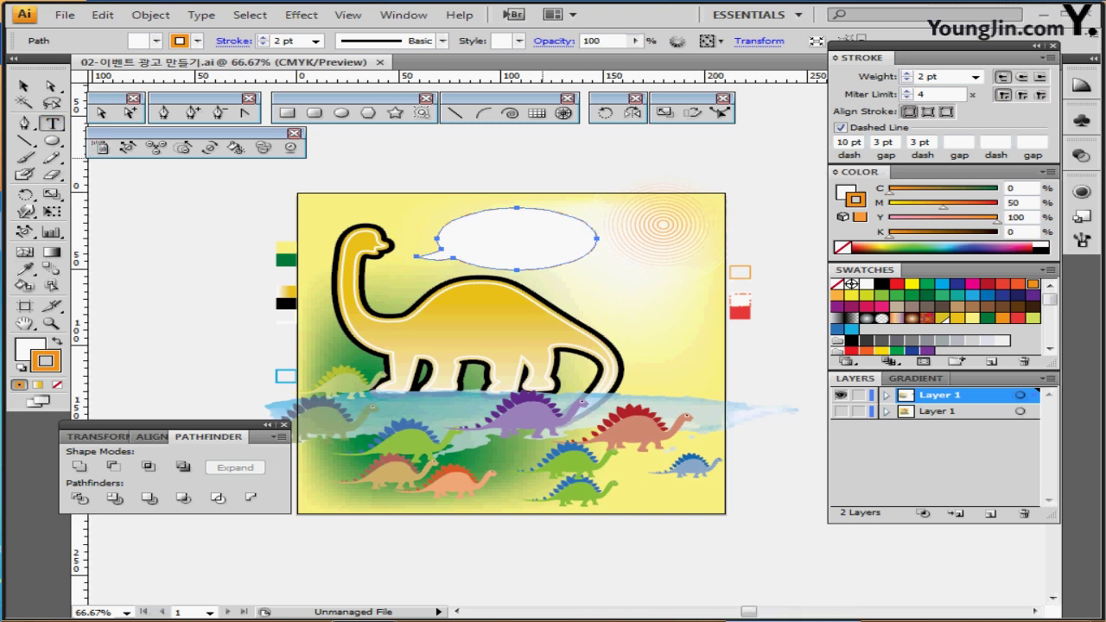
pyautogui.hotkey('ctrl', 'shift', 'a')
pyautogui.click(553, 158)
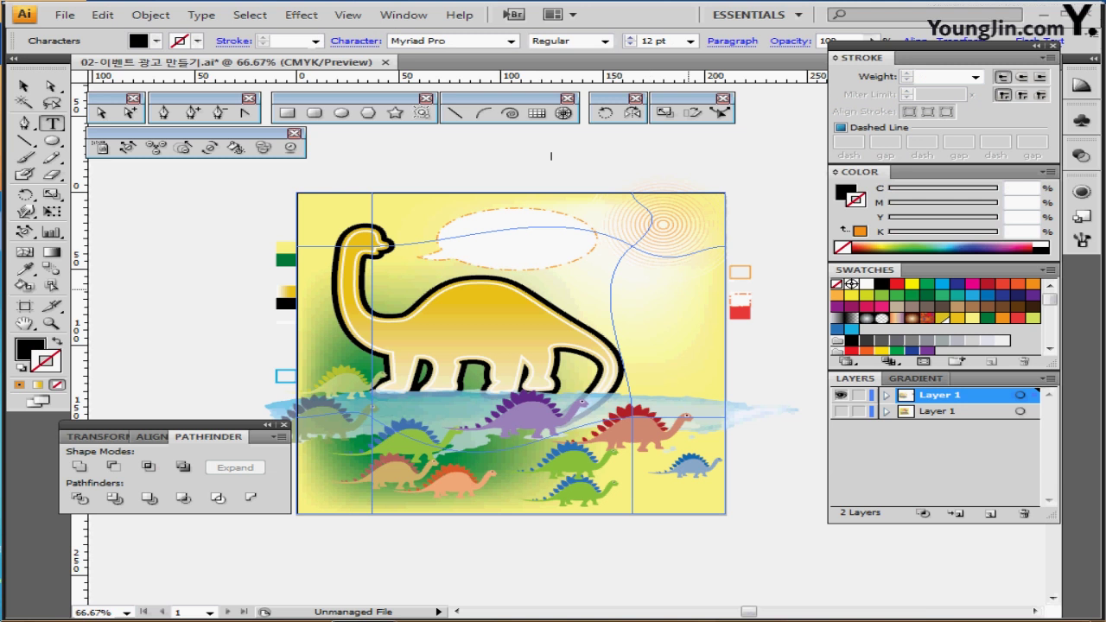
pyautogui.hotkey('ctrl', 'a')
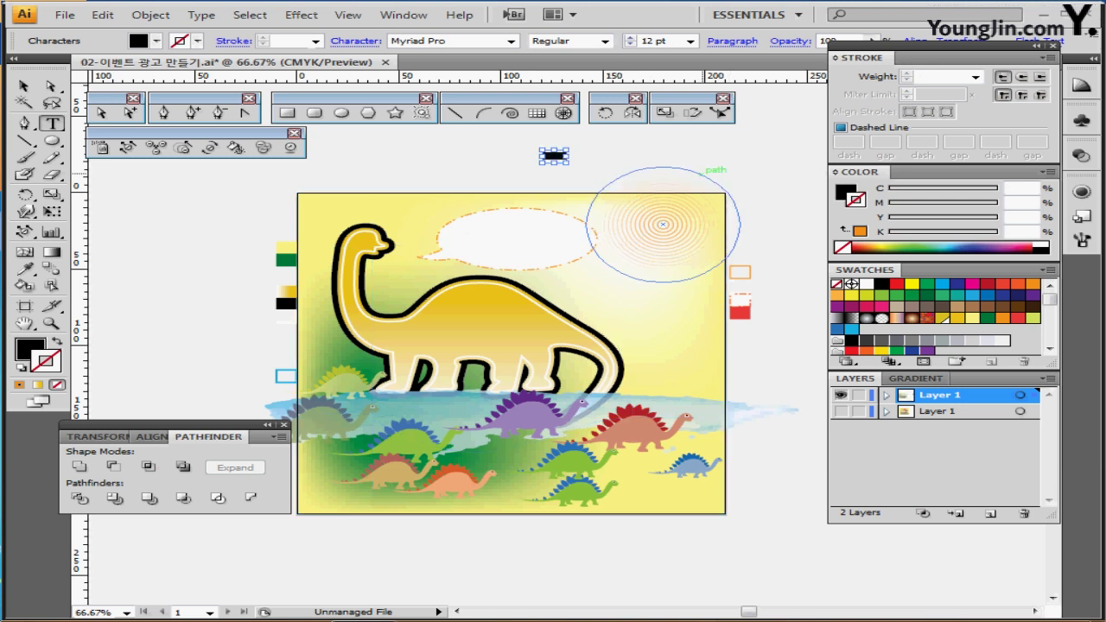
pyautogui.press('Delete')
pyautogui.click(558, 159)
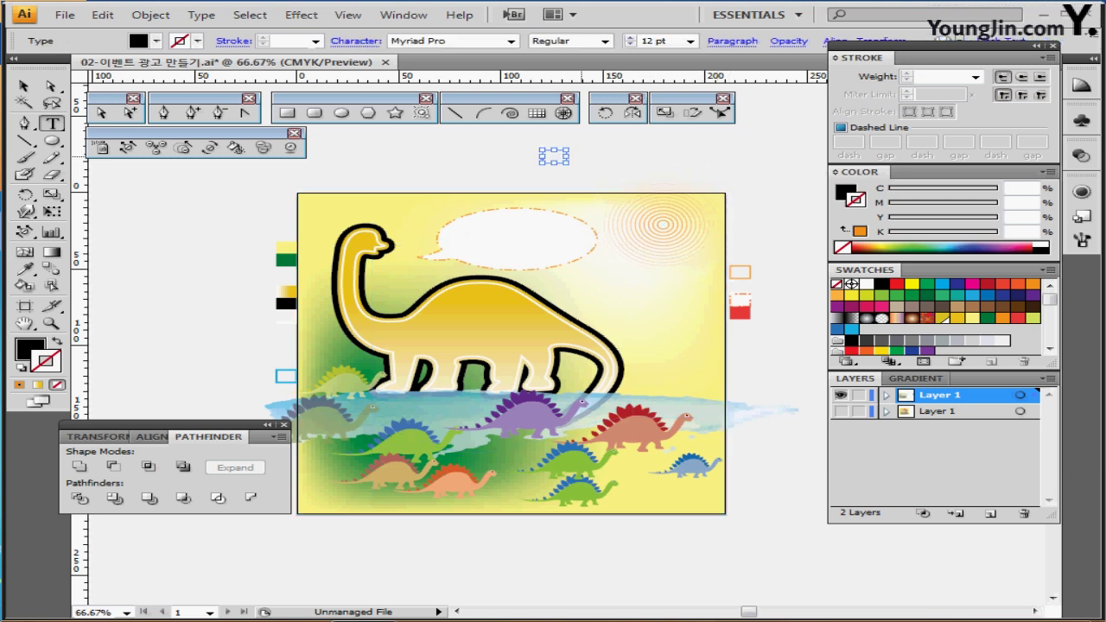
pyautogui.press('Escape')
# - Move the prepared "Dinosaur Adventure" and "RENEWAL OPEN EVENT" texts closer to the artboard and separate the title from the subtitle
pyautogui.moveTo(661, 223); pyautogui.dragTo(499, 261)
pyautogui.moveTo(659, 230); pyautogui.dragTo(655, 221)
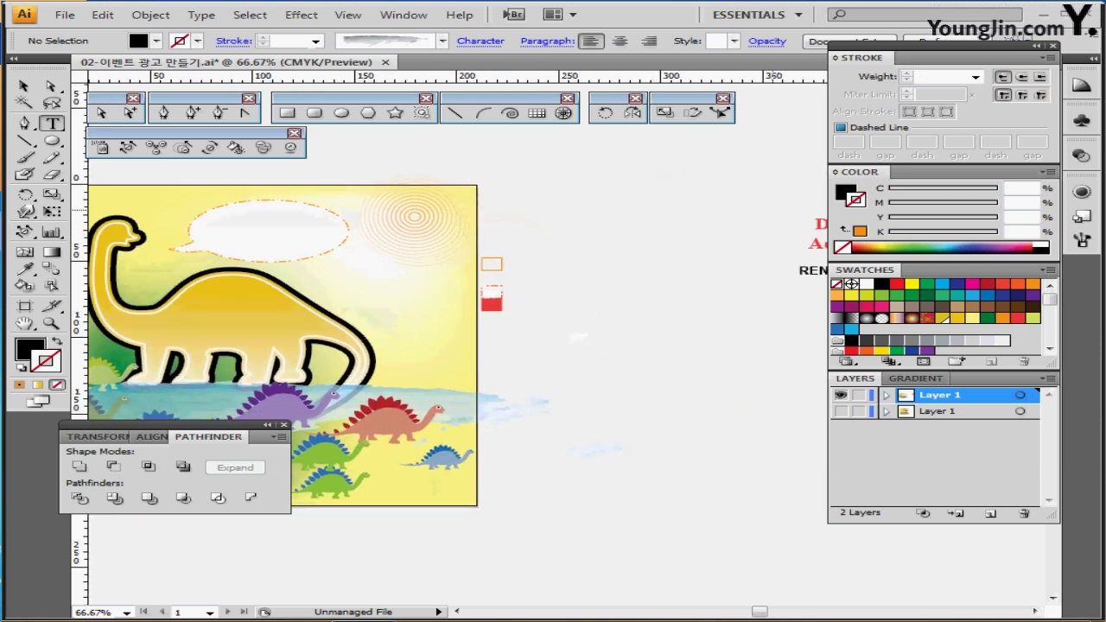
pyautogui.moveTo(813, 270); pyautogui.dragTo(619, 267)
pyautogui.keyDown('ctrl'); pyautogui.click(588, 237); pyautogui.keyUp('ctrl')
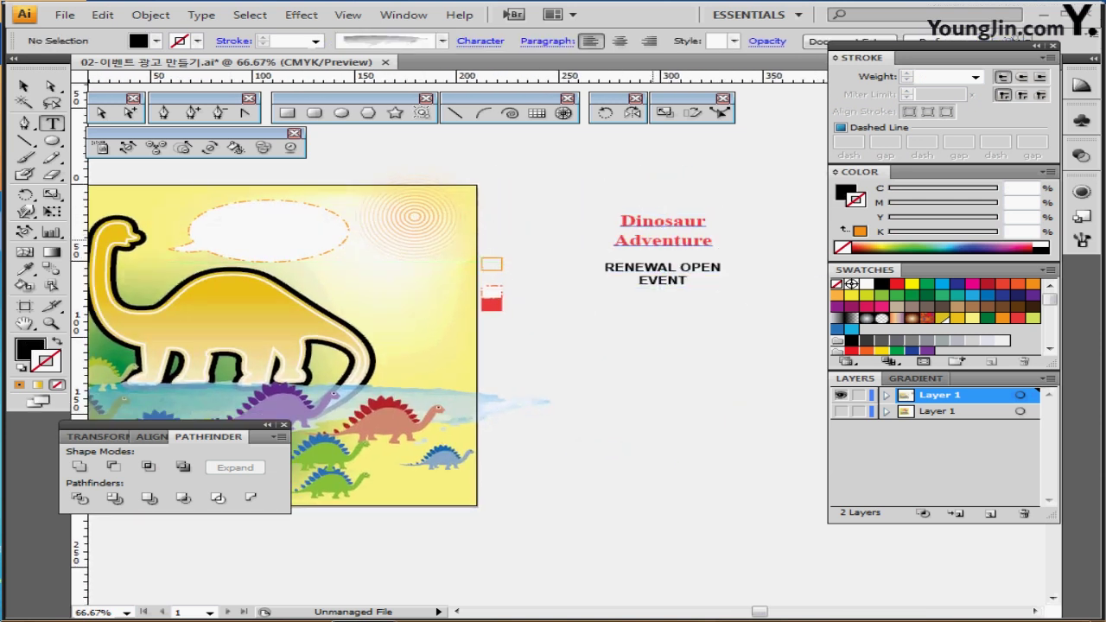
pyautogui.moveTo(638, 215); pyautogui.dragTo(620, 202)
pyautogui.keyDown('ctrl'); pyautogui.keyDown('shift'); pyautogui.click(661, 271); pyautogui.keyUp('shift'); pyautogui.keyUp('ctrl')
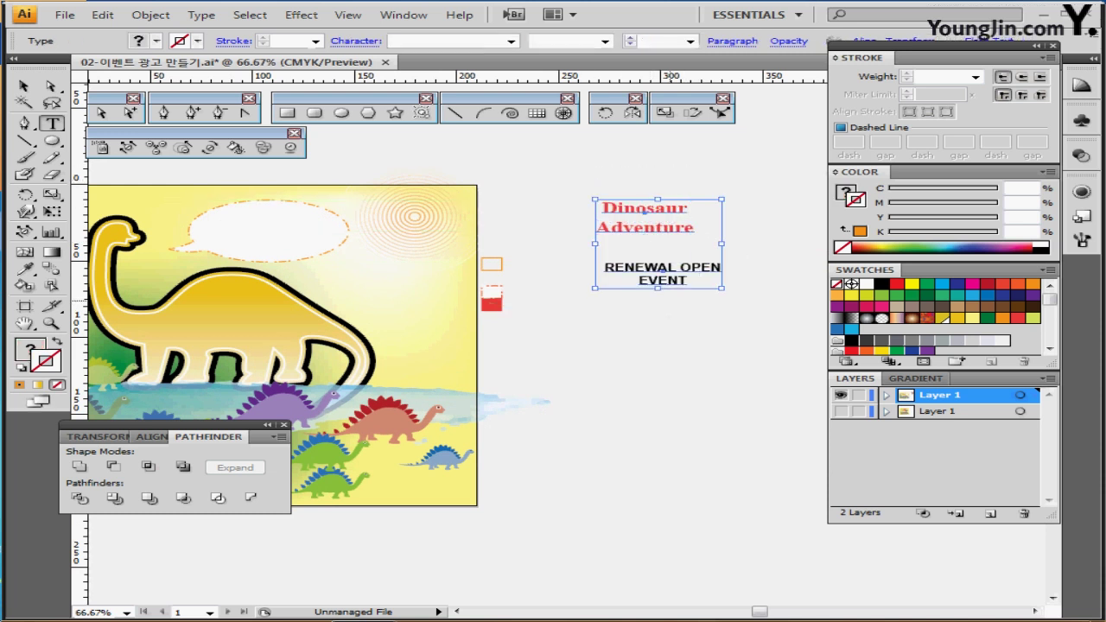
# - Place the "Dinosaur Adventure" title inside the speech bubble and check its paragraph alignment option
pyautogui.keyDown('ctrl'); pyautogui.click(660, 245); pyautogui.keyUp('ctrl')
pyautogui.moveTo(662, 230); pyautogui.dragTo(286, 241)
pyautogui.moveTo(352, 264); pyautogui.dragTo(548, 258)
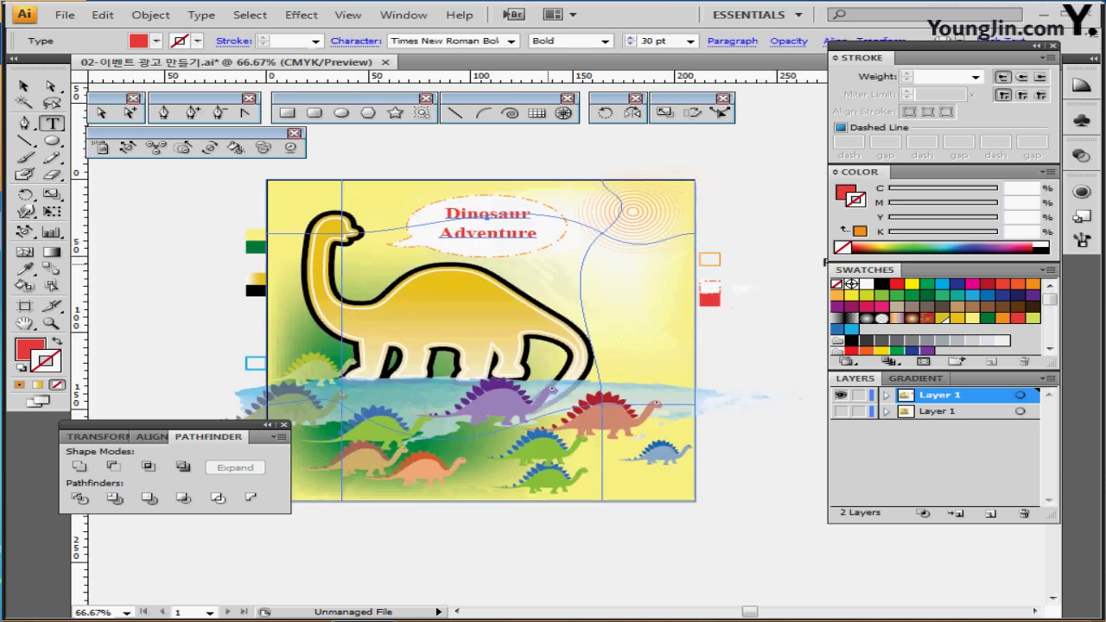
pyautogui.click(732, 41)
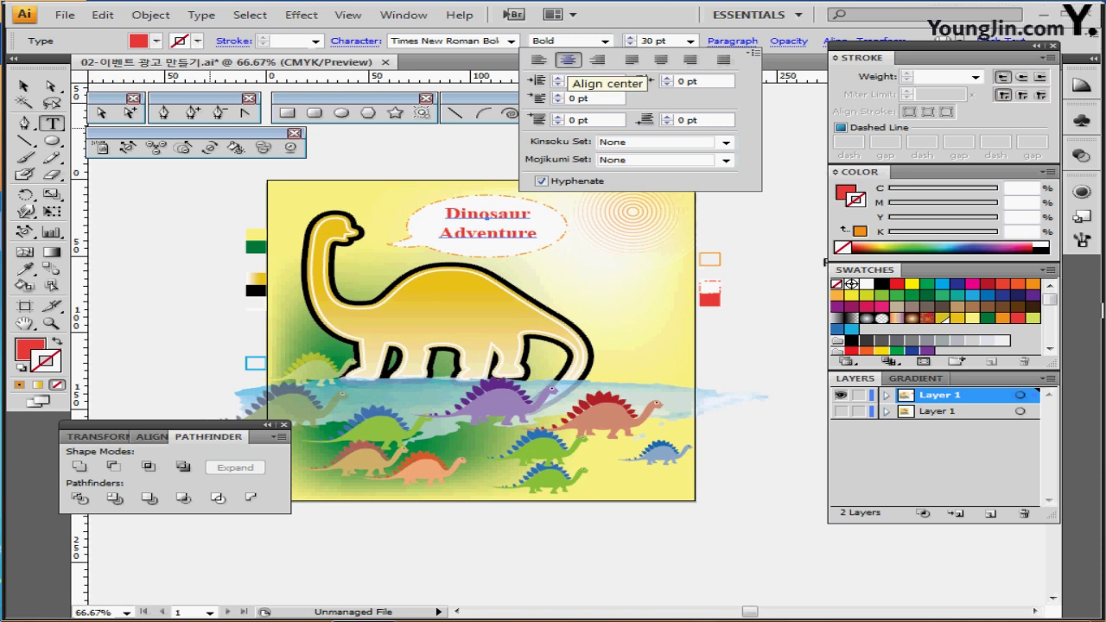
pyautogui.click(562, 37)
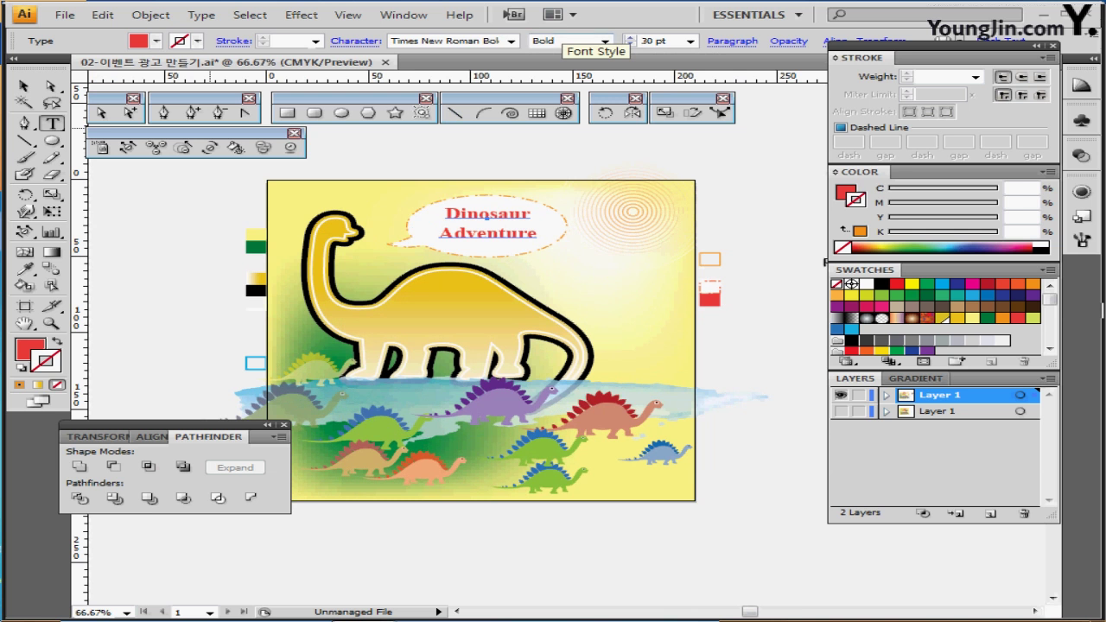
# - Apply an Inflate warp envelope with a 50% bend to the "Dinosaur Adventure" title
pyautogui.click(151, 15)
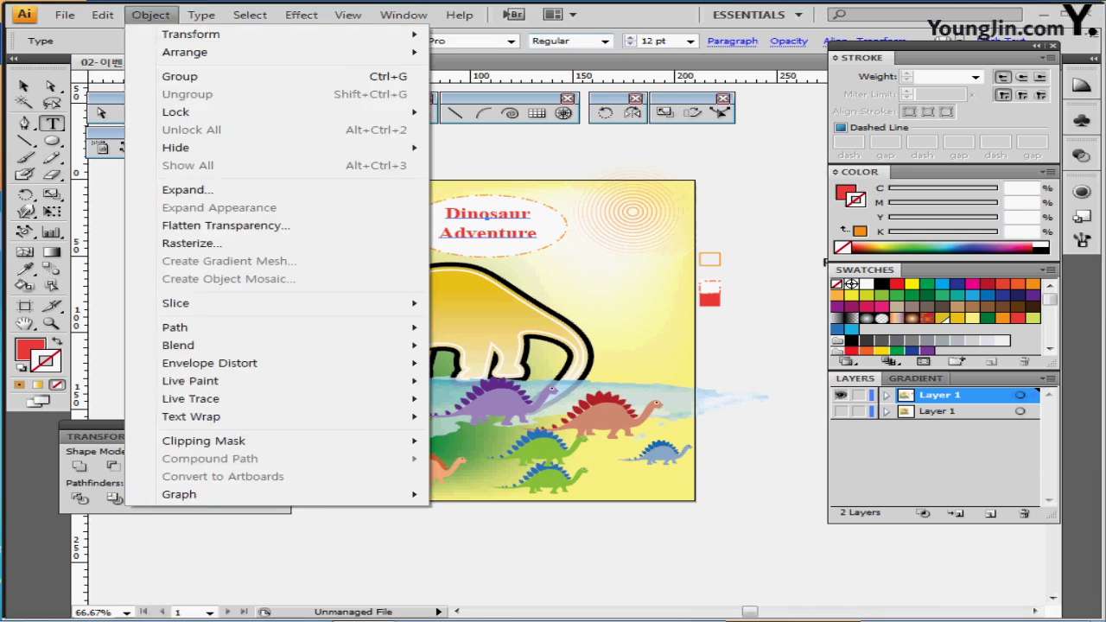
pyautogui.moveTo(259, 363)
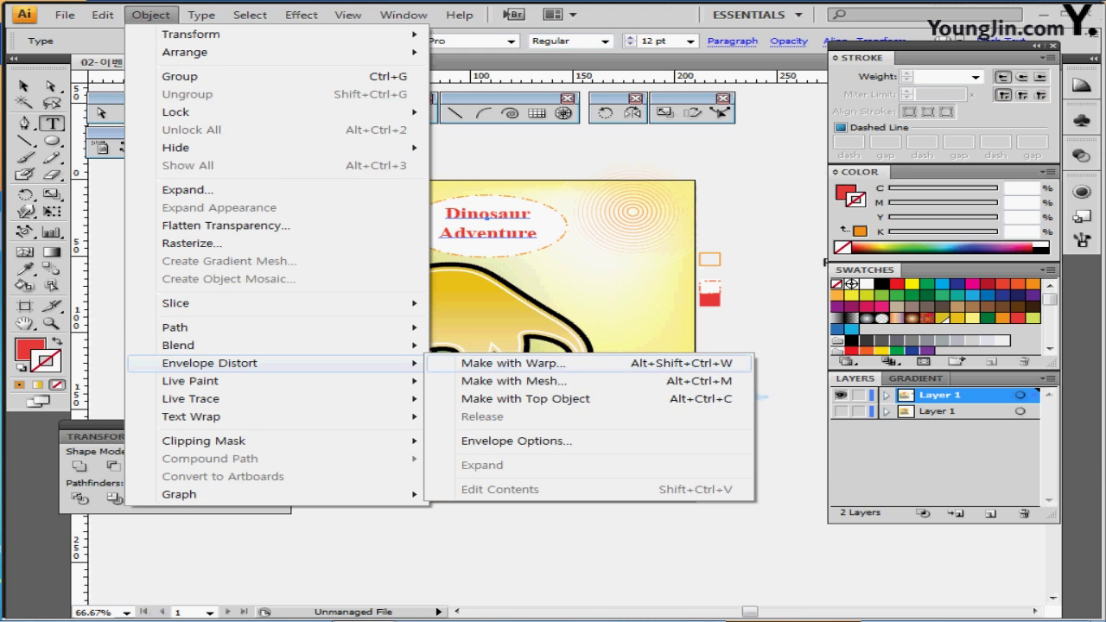
pyautogui.click(514, 363)
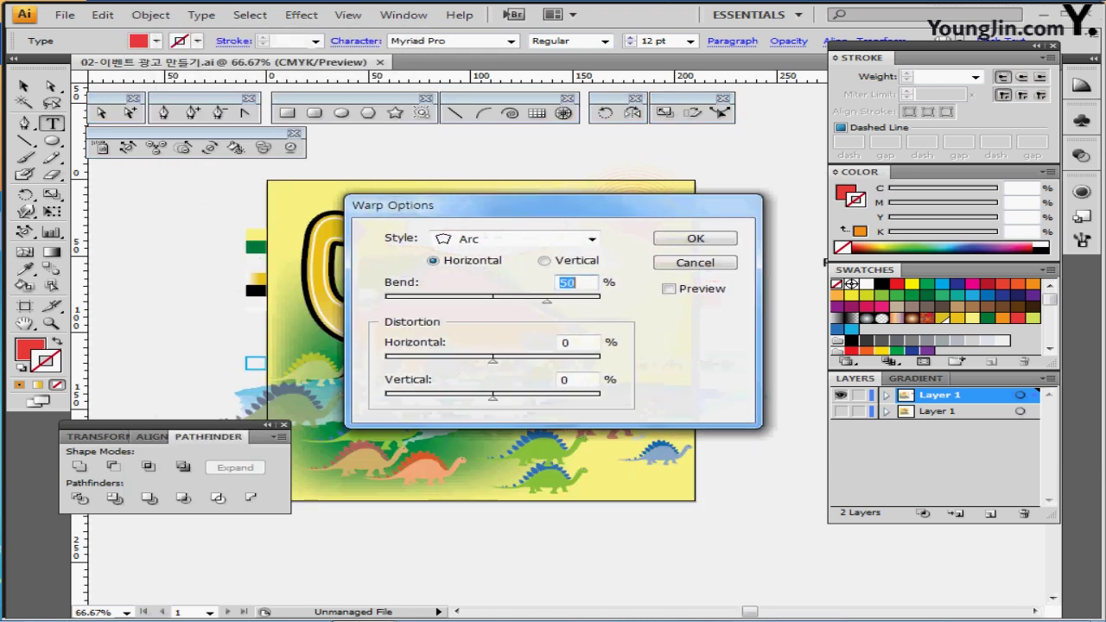
pyautogui.moveTo(467, 205); pyautogui.dragTo(232, 268)
pyautogui.click(435, 353)
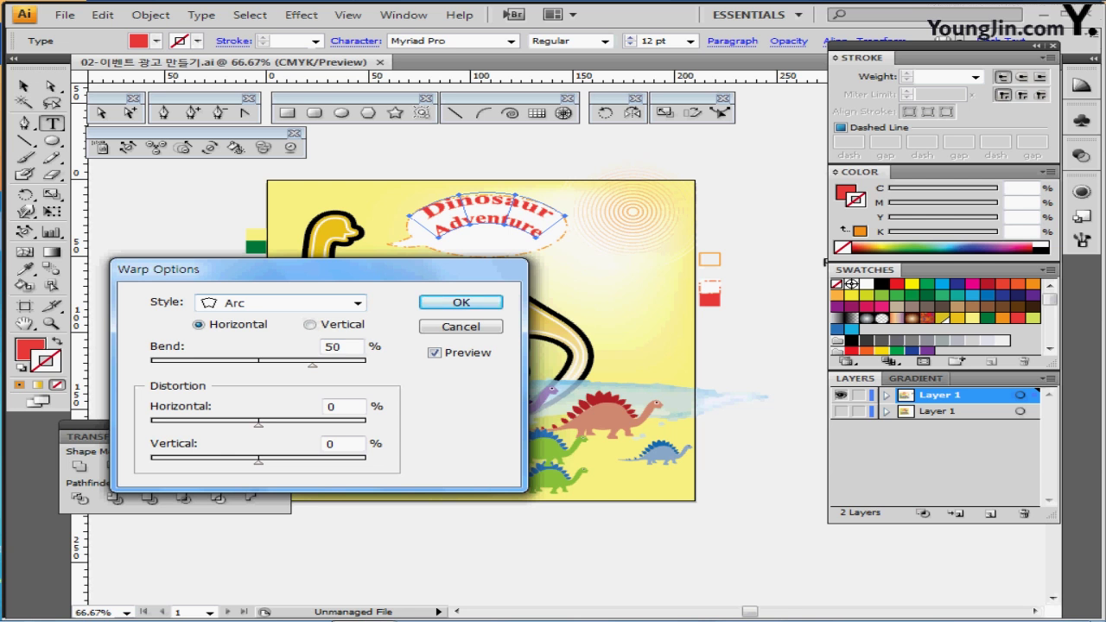
pyautogui.click(358, 303)
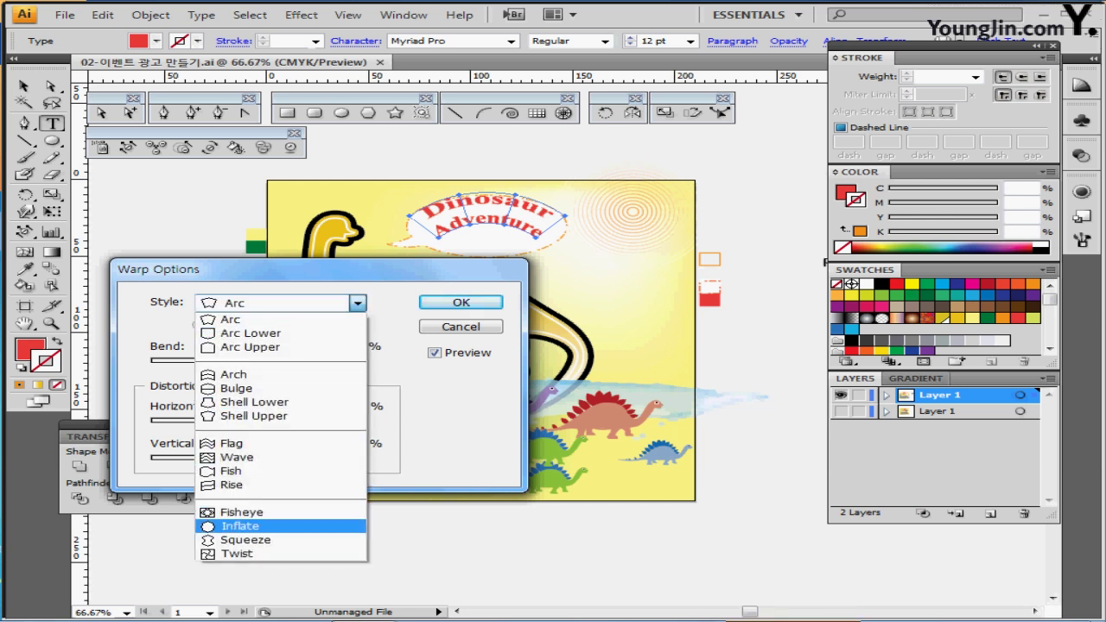
pyautogui.click(240, 527)
pyautogui.moveTo(318, 269); pyautogui.dragTo(323, 312)
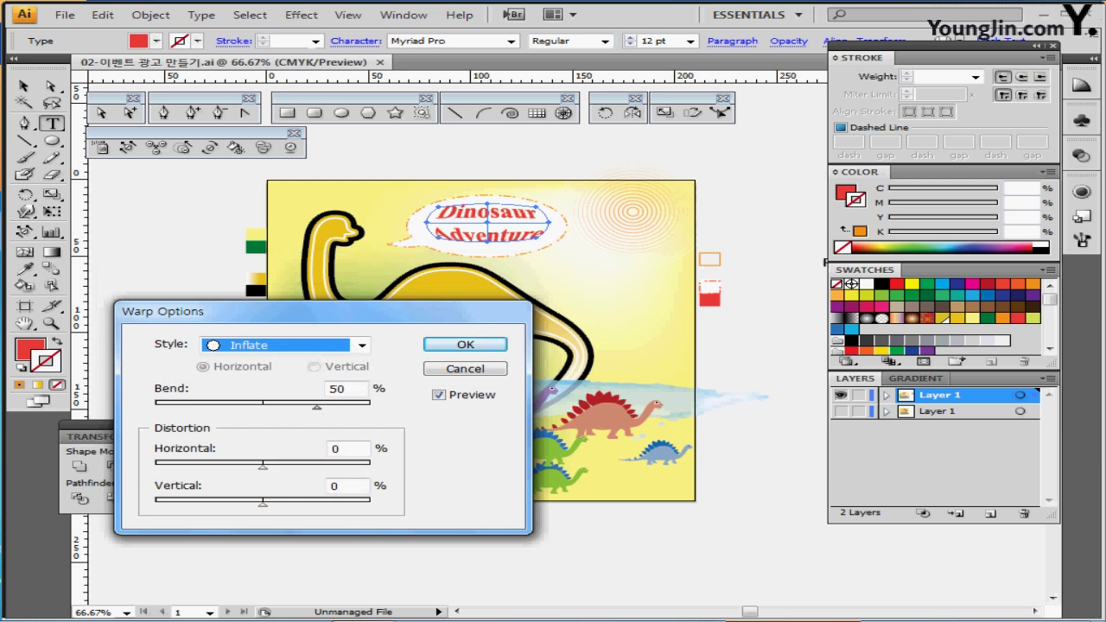
pyautogui.press('Return')
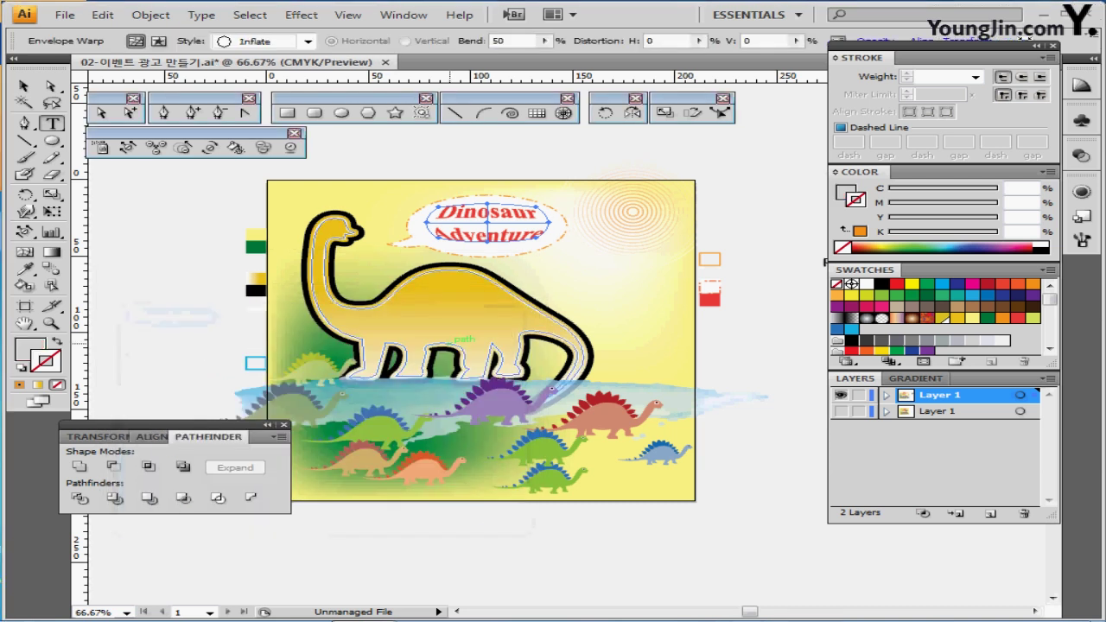
# - Shift the warped title slightly lower inside the speech bubble, deselect it and save the document
pyautogui.moveTo(489, 235)
pyautogui.mouseDown()
pyautogui.moveTo(486, 226)
pyautogui.moveTo(491, 238)
pyautogui.moveTo(502, 225)
pyautogui.mouseUp()
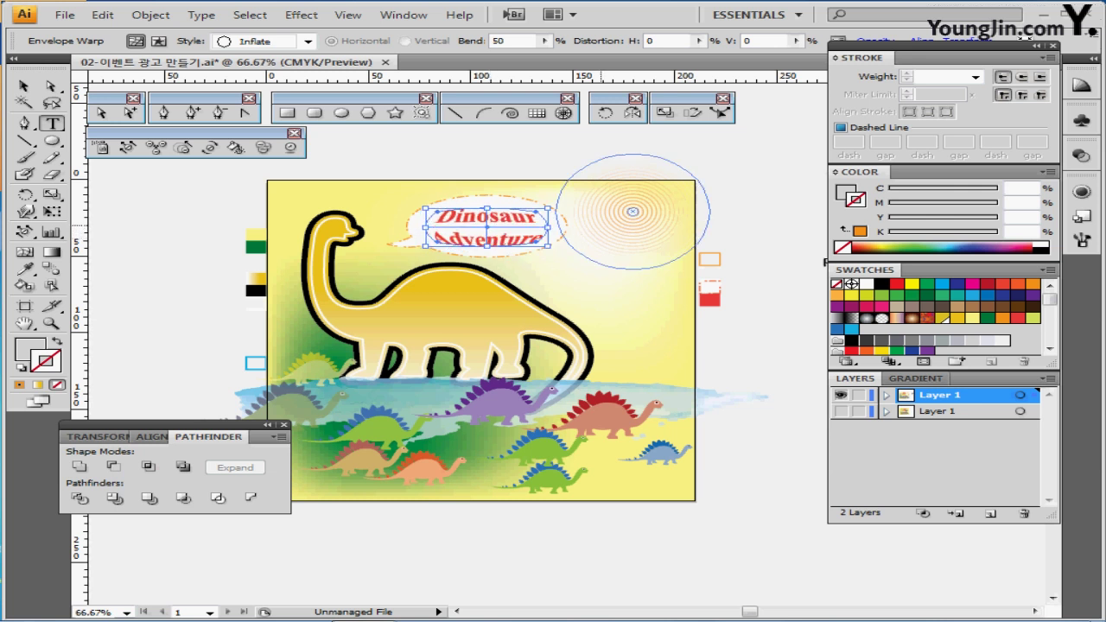
pyautogui.keyDown('ctrl'); pyautogui.click(704, 366); pyautogui.keyUp('ctrl')
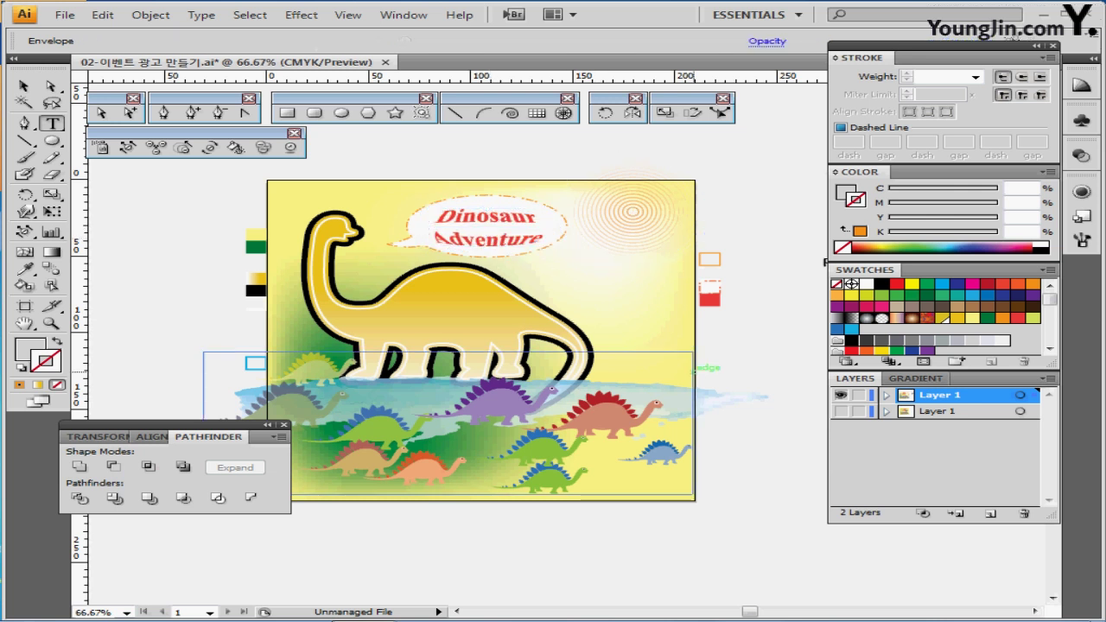
pyautogui.hotkey('ctrl', 's')
# - Move the "RENEWAL OPEN EVENT" text onto the artboard, below and to the right of the speech bubble
pyautogui.moveTo(704, 365); pyautogui.dragTo(559, 364)
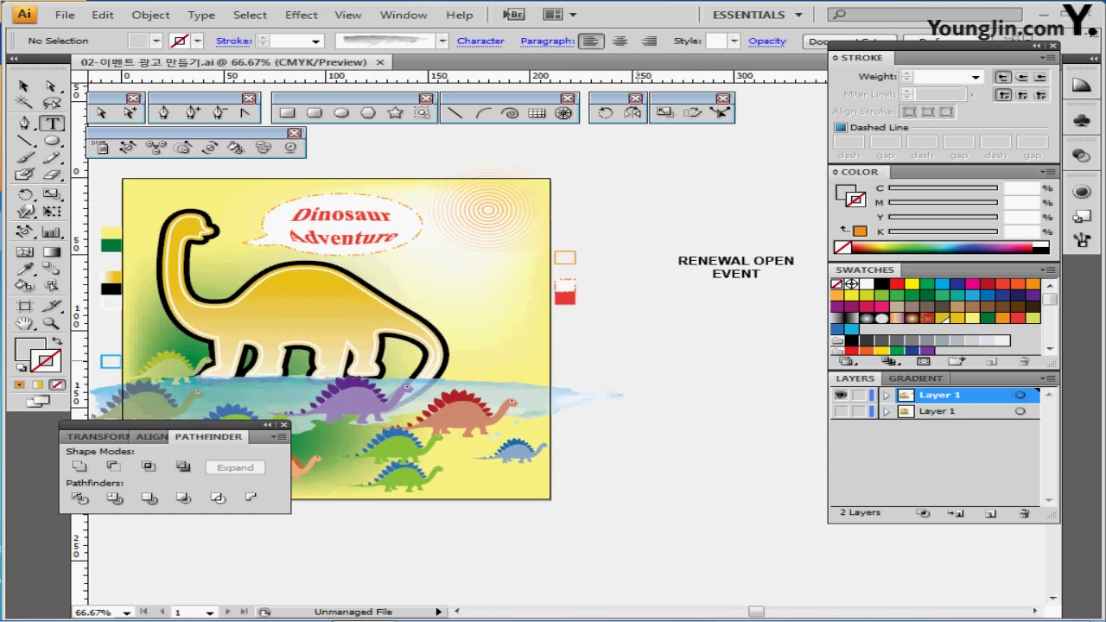
pyautogui.moveTo(739, 275); pyautogui.dragTo(454, 287)
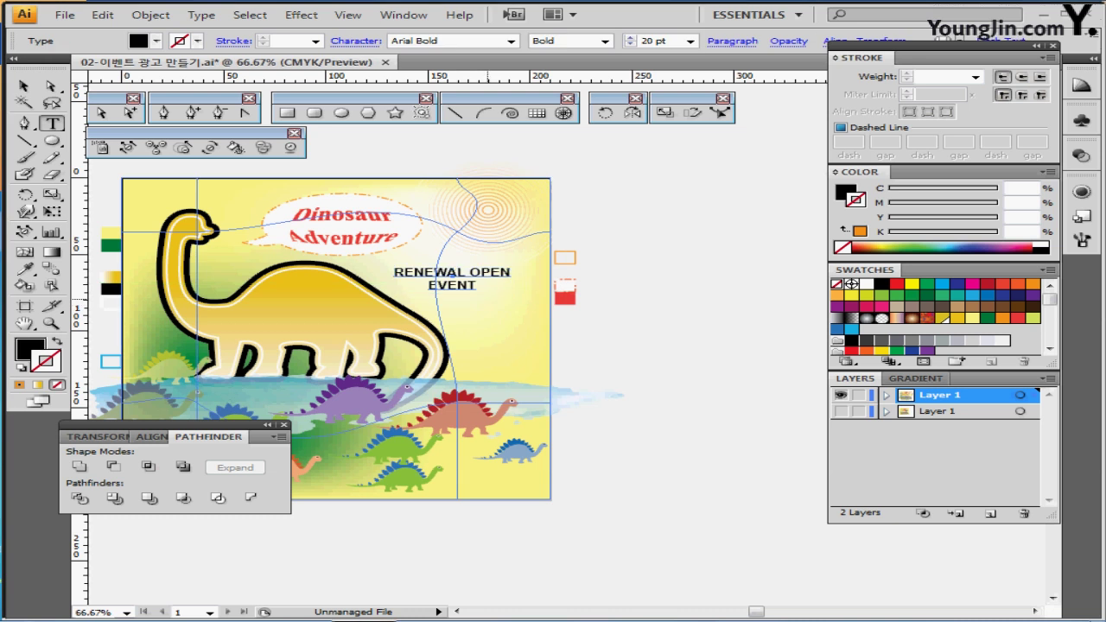
pyautogui.keyDown('ctrl'); pyautogui.click(493, 303); pyautogui.keyUp('ctrl')
pyautogui.moveTo(494, 302); pyautogui.dragTo(497, 252)
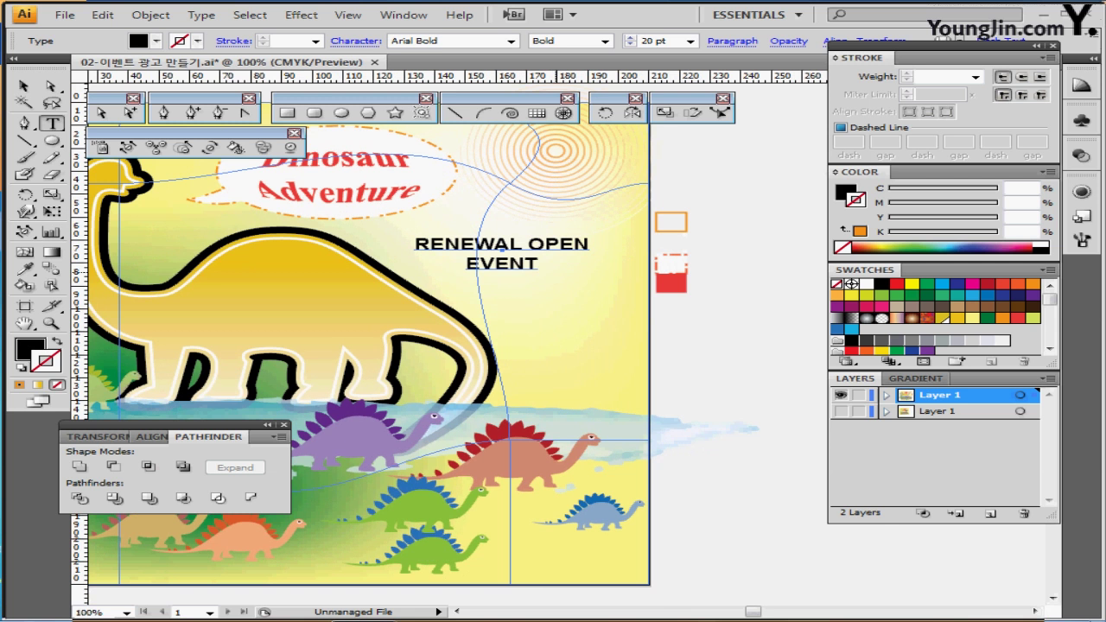
# - Set up a horizontal Flag warp envelope with a 50% bend for the "RENEWAL OPEN EVENT" text and preview it
pyautogui.click(150, 15)
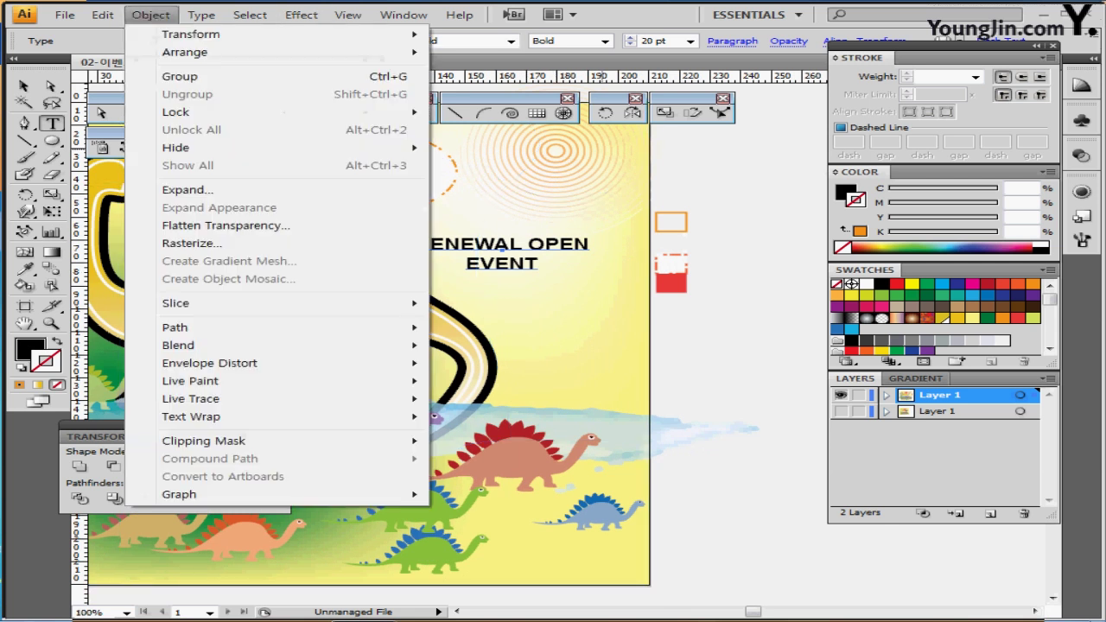
pyautogui.moveTo(207, 363)
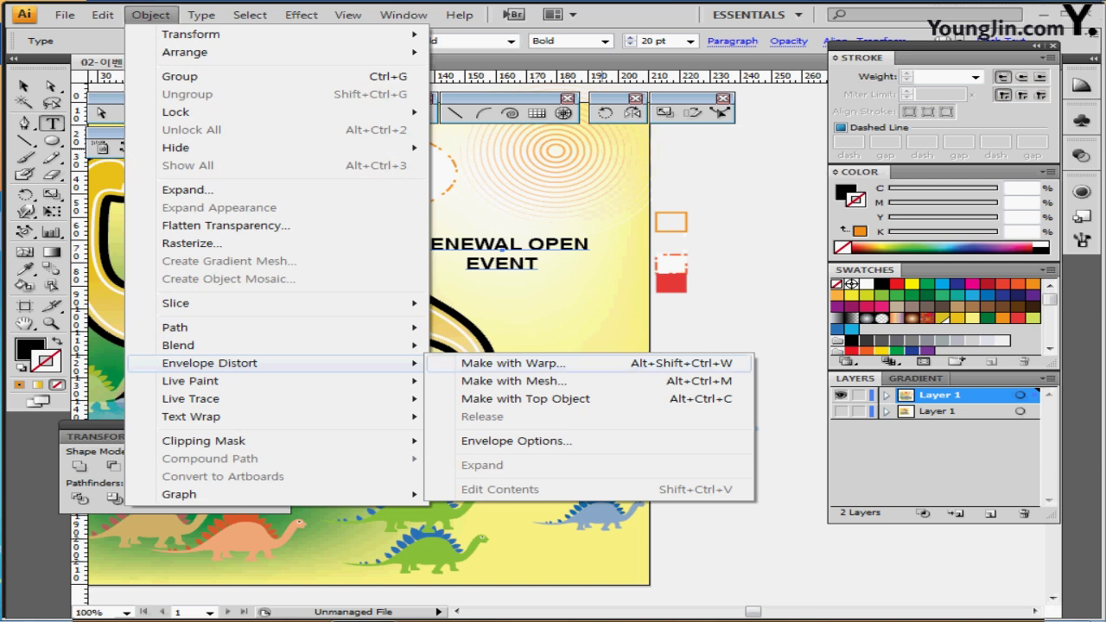
pyautogui.click(513, 363)
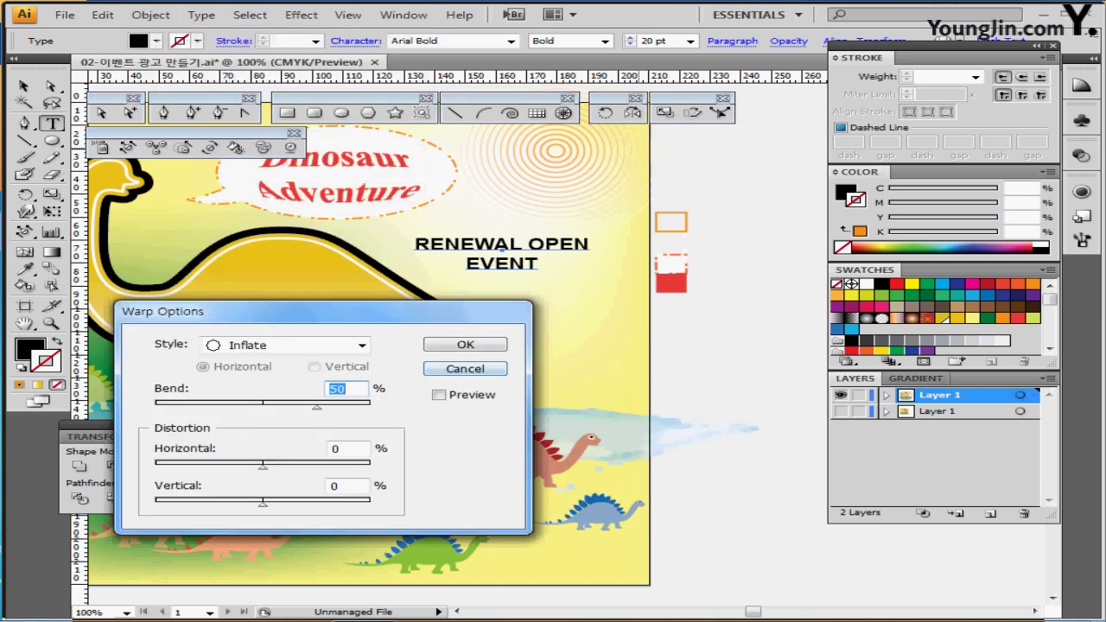
pyautogui.moveTo(389, 311); pyautogui.dragTo(487, 327)
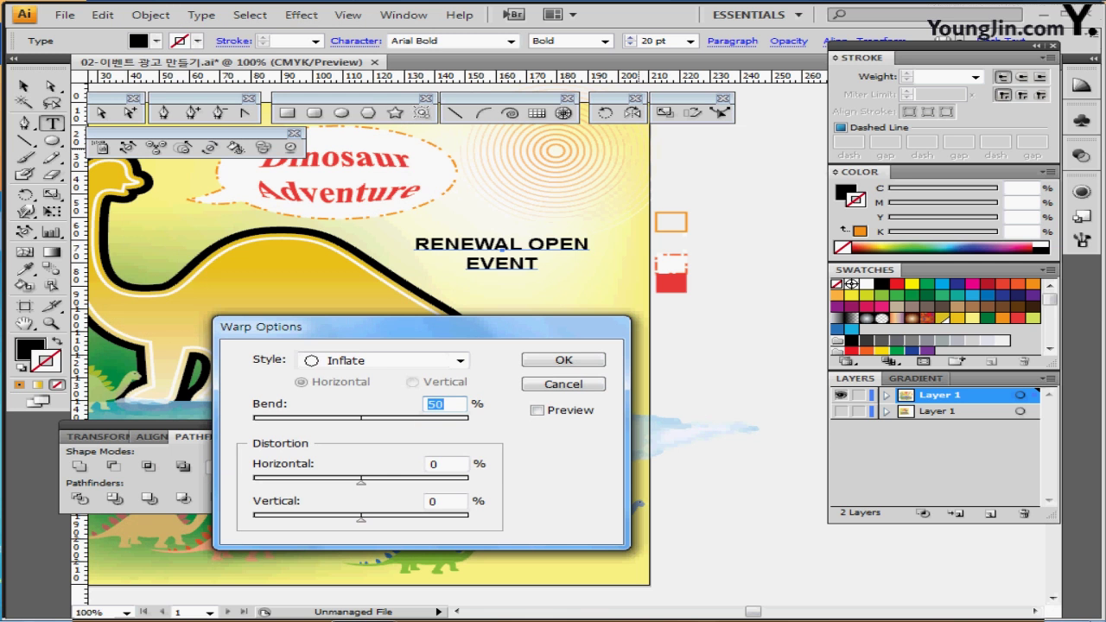
pyautogui.click(460, 360)
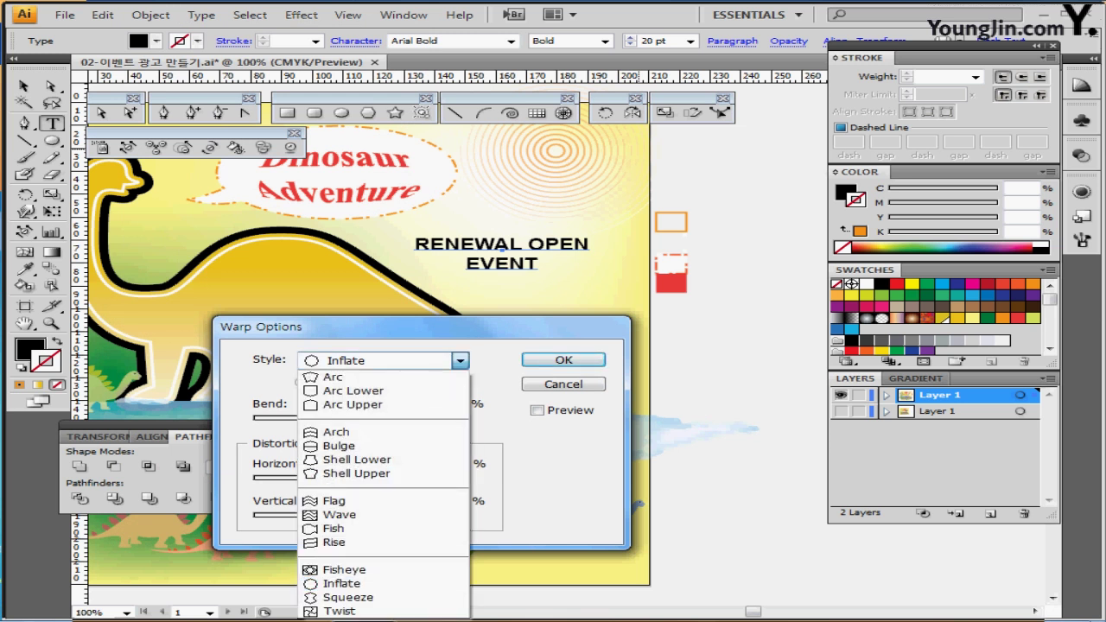
pyautogui.click(336, 501)
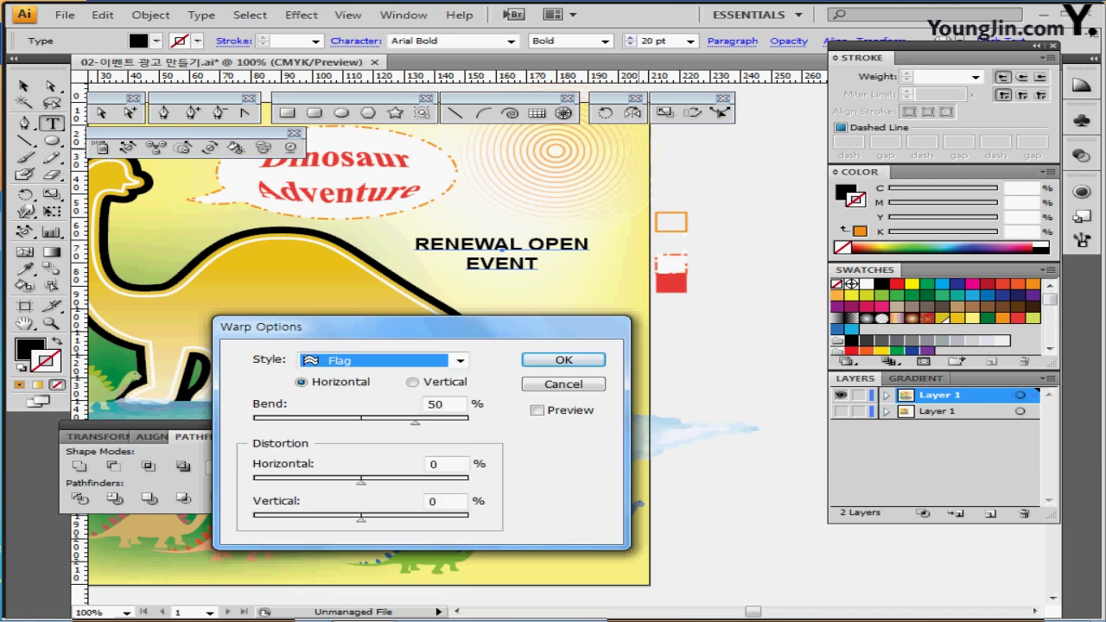
pyautogui.click(537, 414)
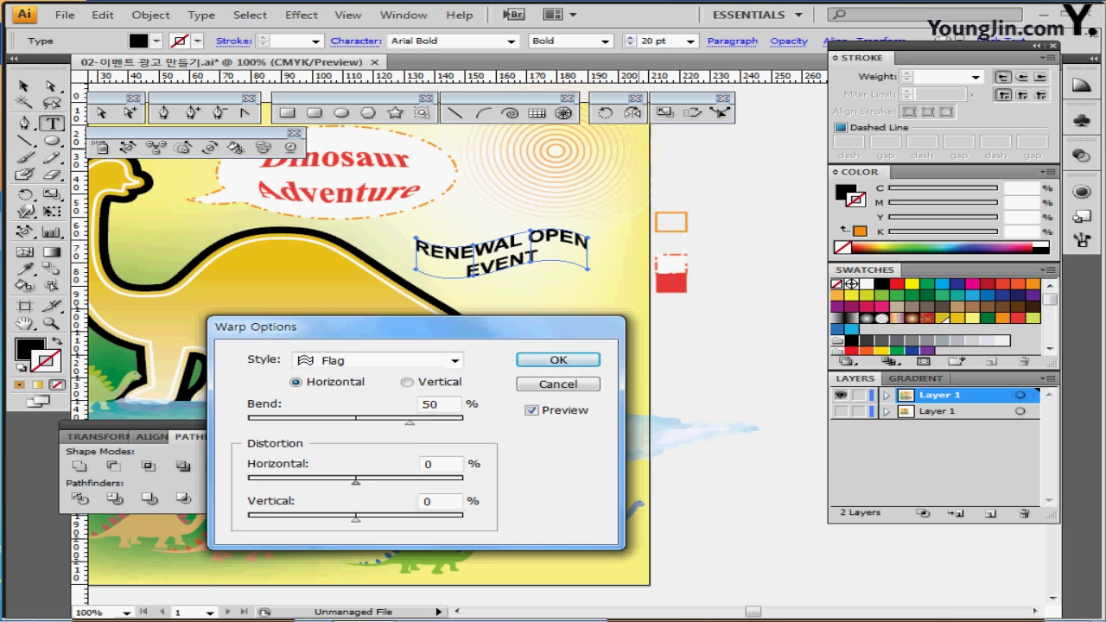
# - Set the warp's horizontal distortion to -30%, apply it, save the document and deselect the text
pyautogui.doubleClick(429, 465)
pyautogui.write('-30')
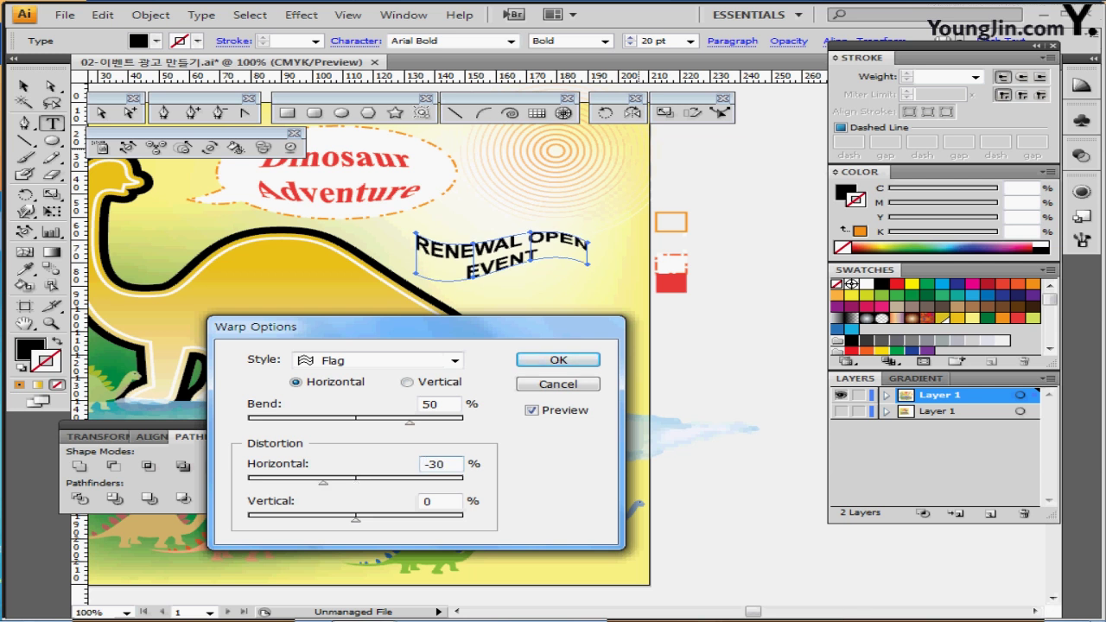
pyautogui.press('Return')
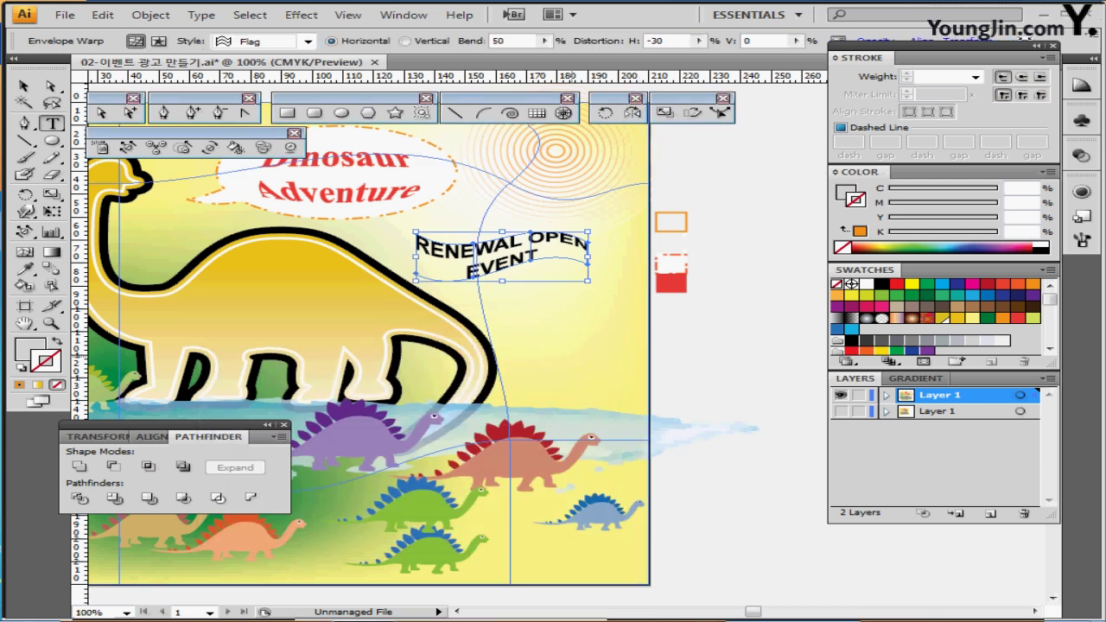
pyautogui.hotkey('ctrl', 's')
pyautogui.hotkey('ctrl', '-')
pyautogui.moveTo(532, 316); pyautogui.dragTo(506, 270)
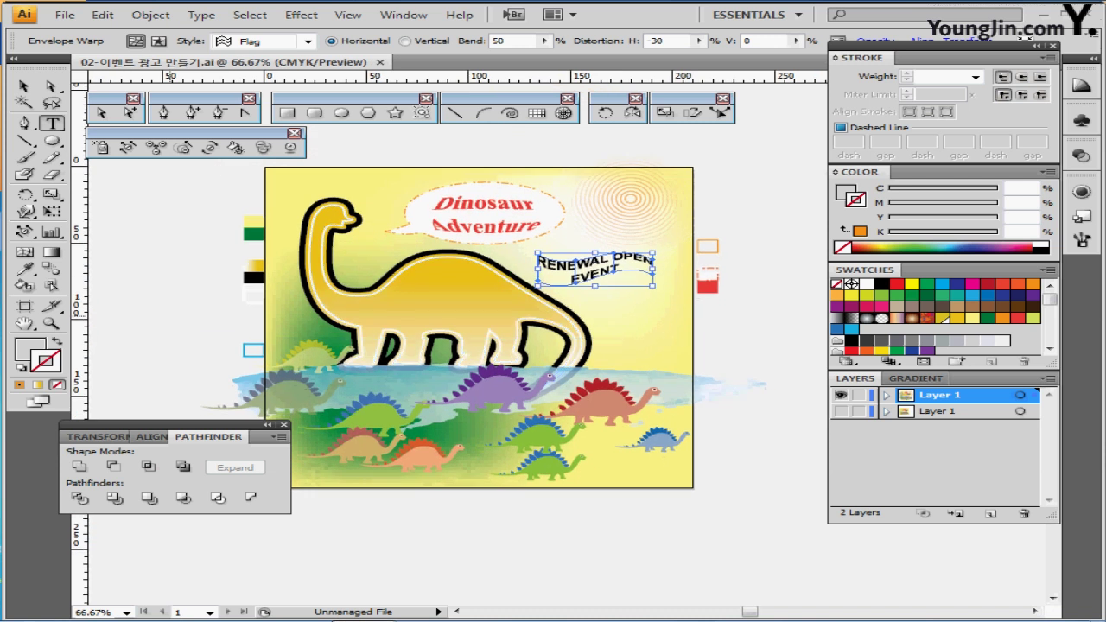
pyautogui.hotkey('ctrl', 'shift', 'a')
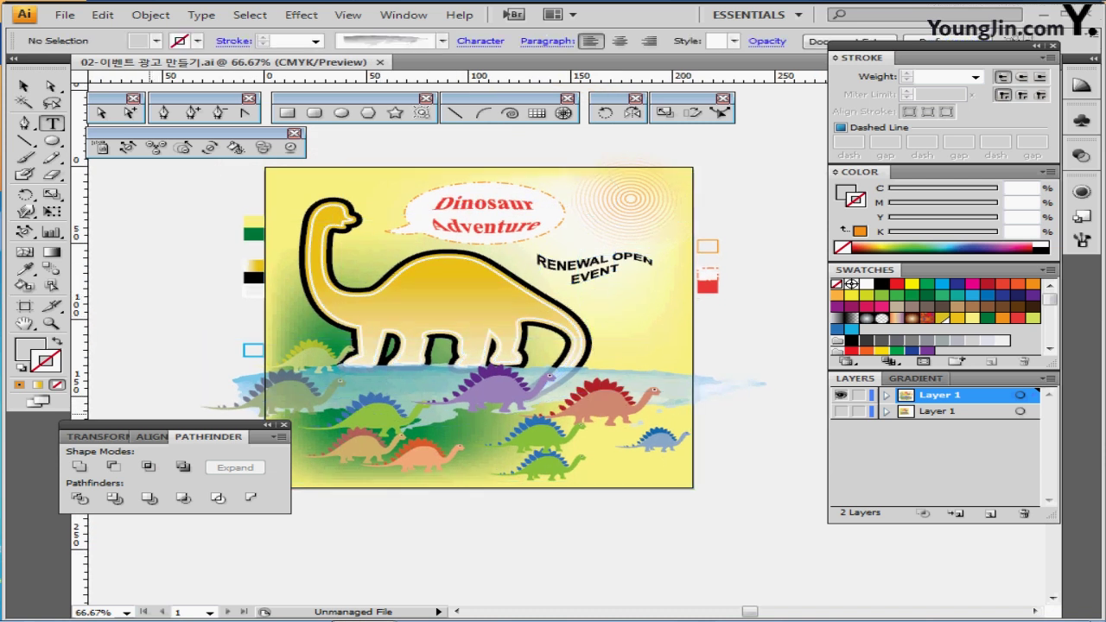
# - Draw a 210 x 210 mm rectangle from the artboard's upper-left corner and fill it with yellow
pyautogui.moveTo(173, 426); pyautogui.dragTo(162, 488)
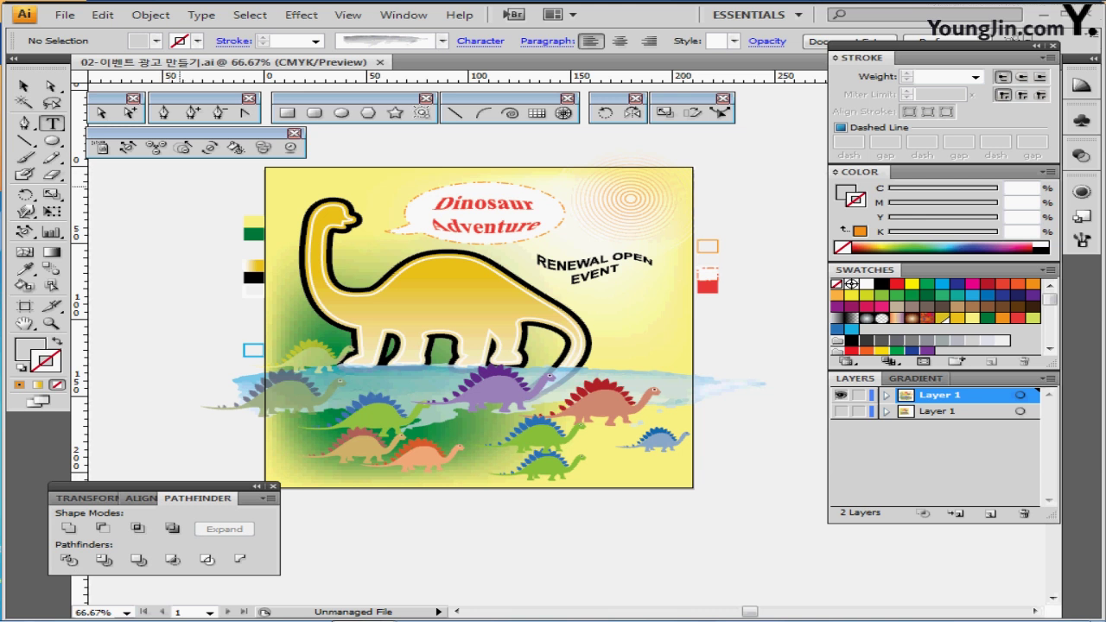
pyautogui.press('m')
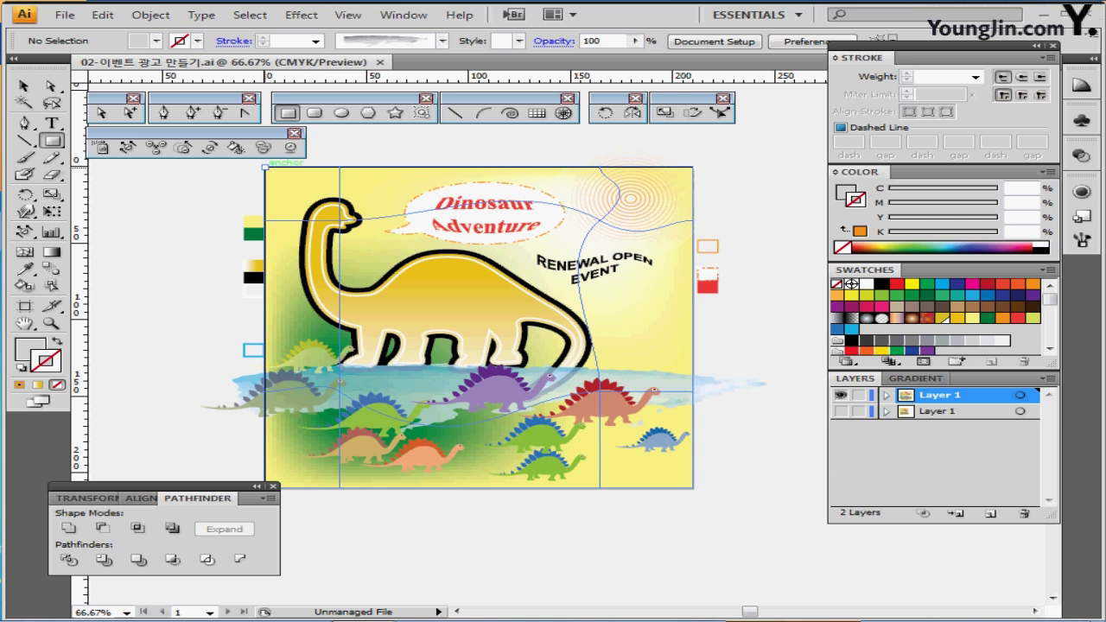
pyautogui.click(265, 167)
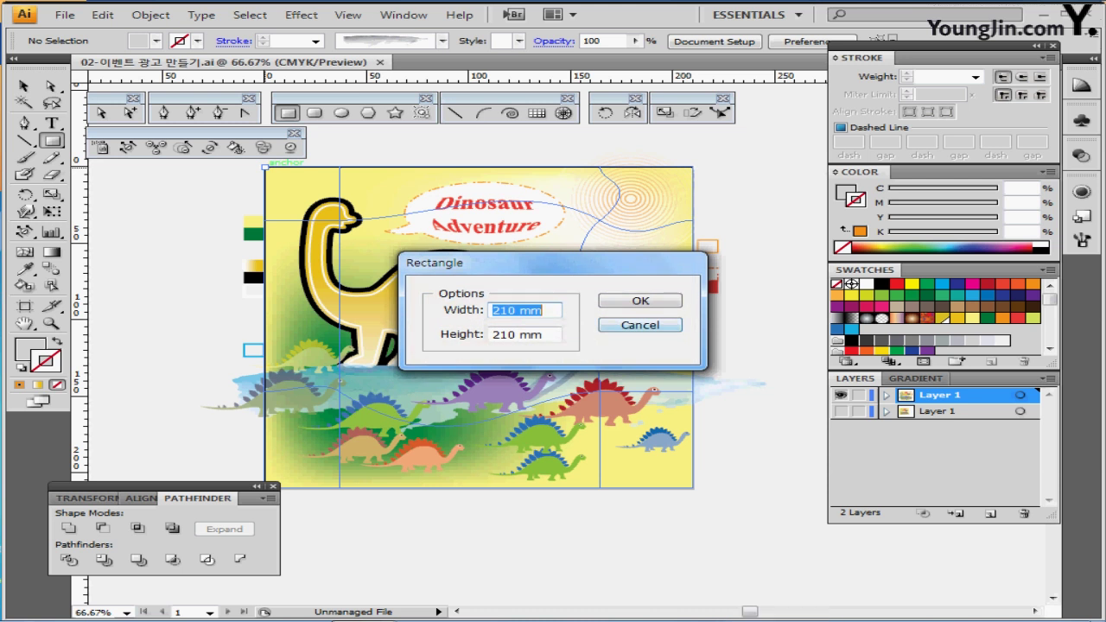
pyautogui.press('Return')
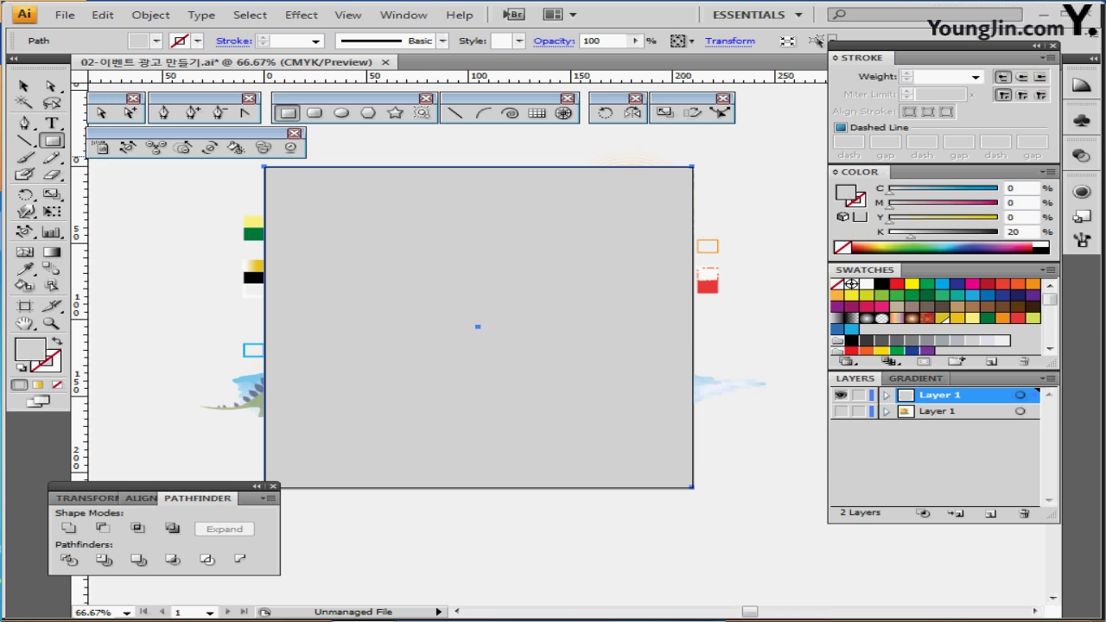
pyautogui.click(913, 284)
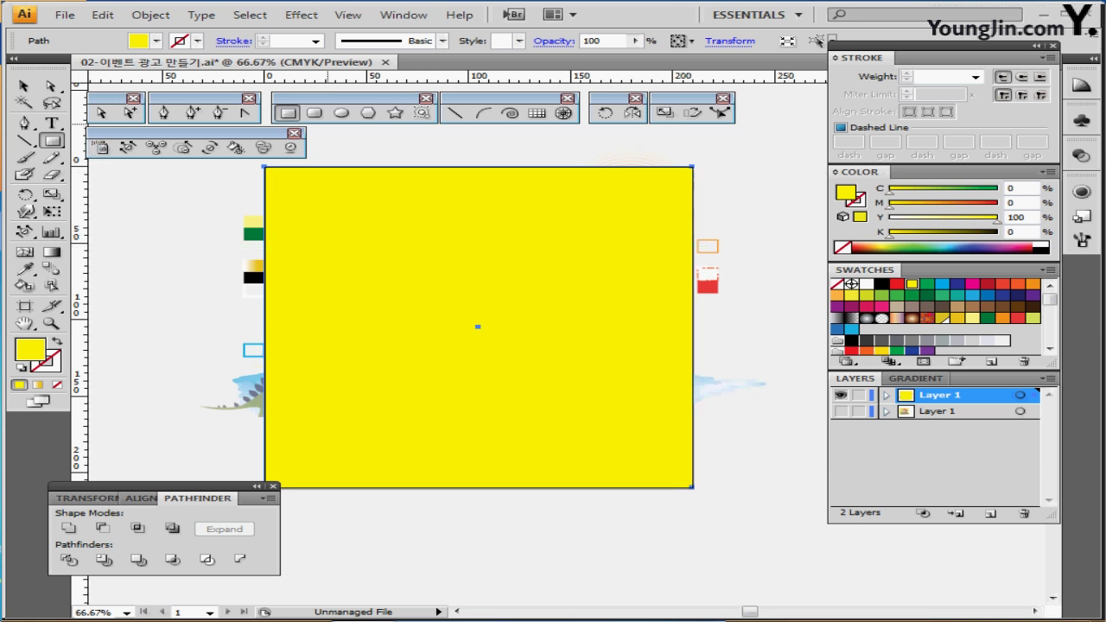
# - Add a 182 x 182 mm rounded rectangle with a 15 mm corner radius, centred on the yellow rectangle
pyautogui.click(315, 112)
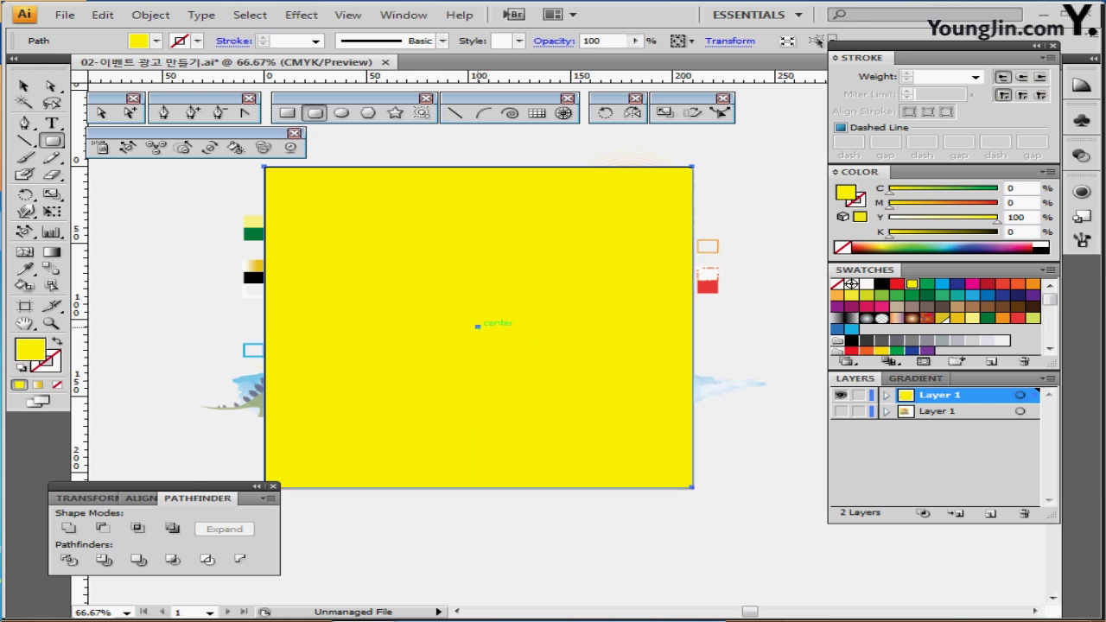
pyautogui.click(478, 326)
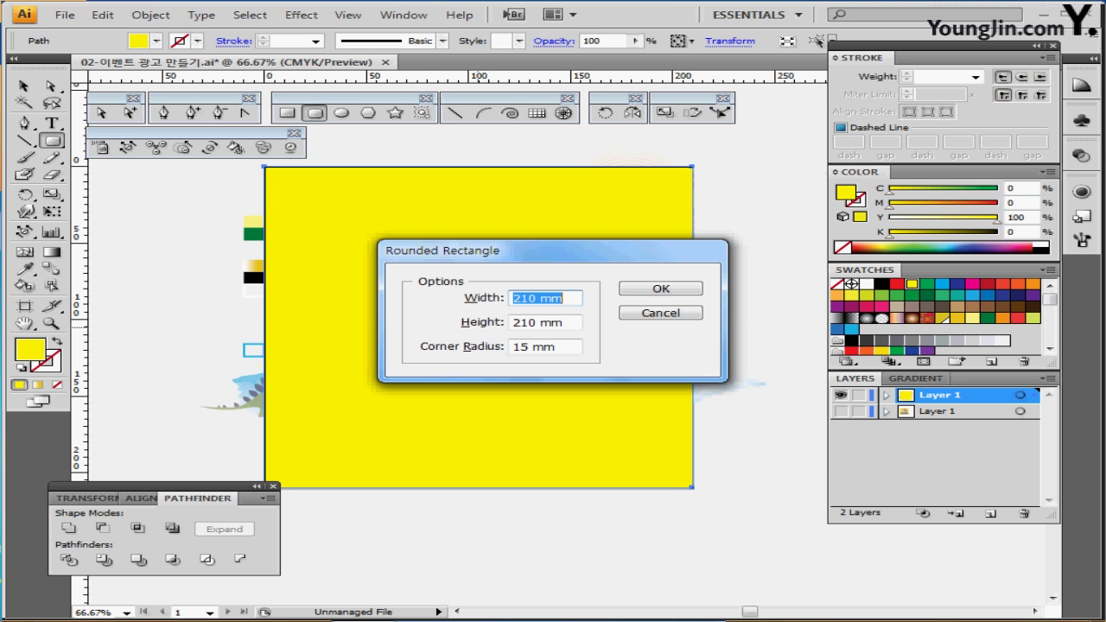
pyautogui.write('182')
pyautogui.press('Tab')
pyautogui.write('182')
pyautogui.press('Tab')
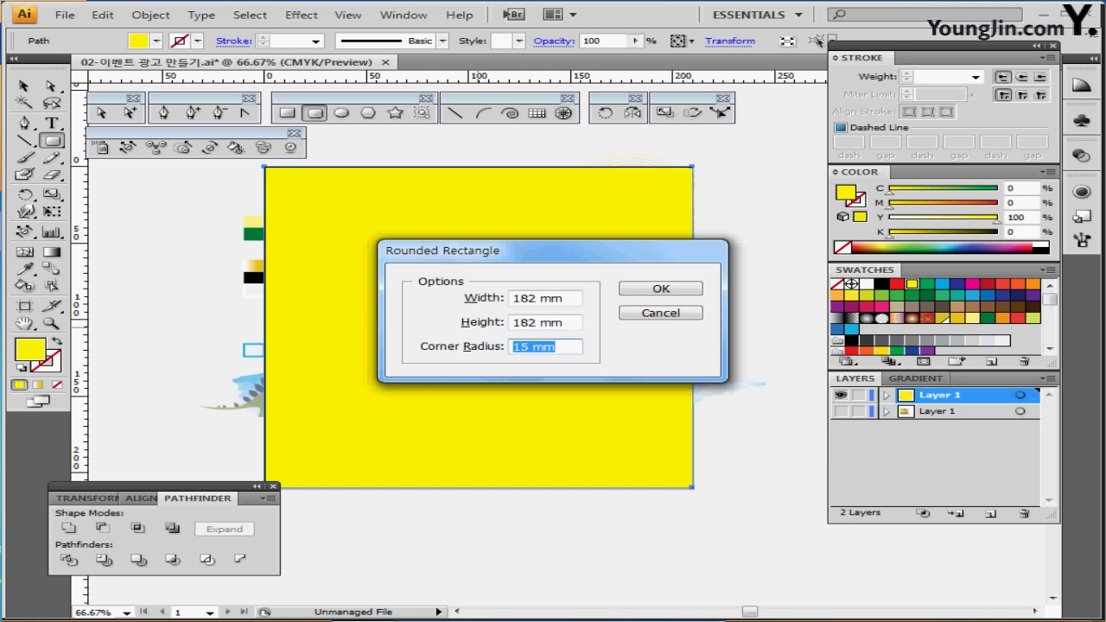
pyautogui.press('Tab')
pyautogui.press('Return')
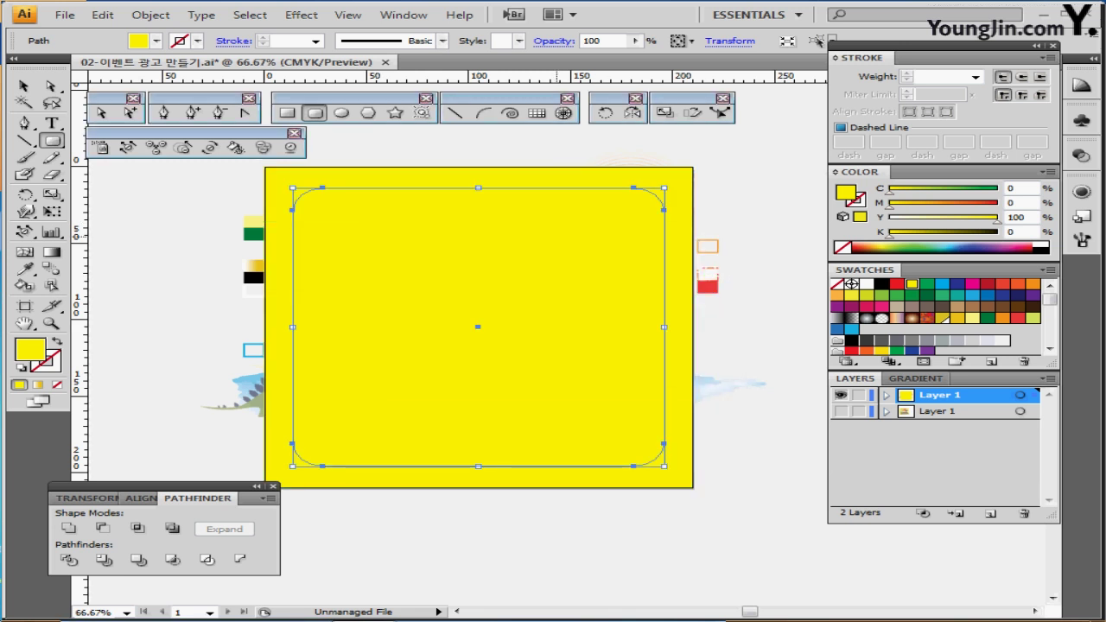
# - Select both yellow shapes and subtract the rounded rectangle from the larger one to form a frame
pyautogui.keyDown('ctrl'); pyautogui.keyDown('shift'); pyautogui.click(678, 180); pyautogui.keyUp('shift'); pyautogui.keyUp('ctrl')
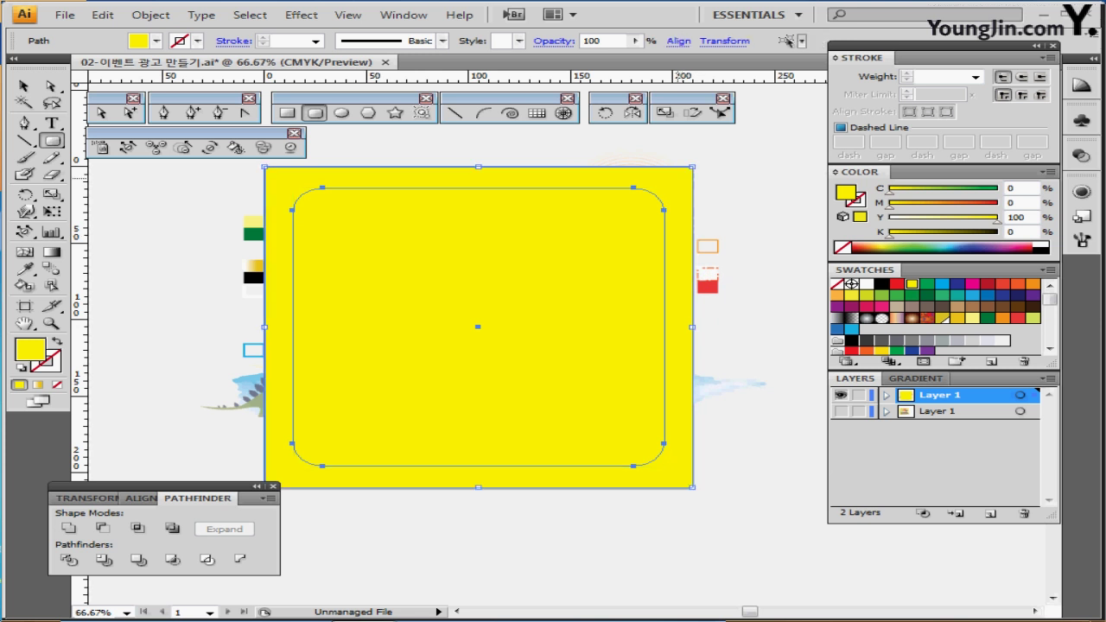
pyautogui.hotkey('ctrl', 'shift', 'b')
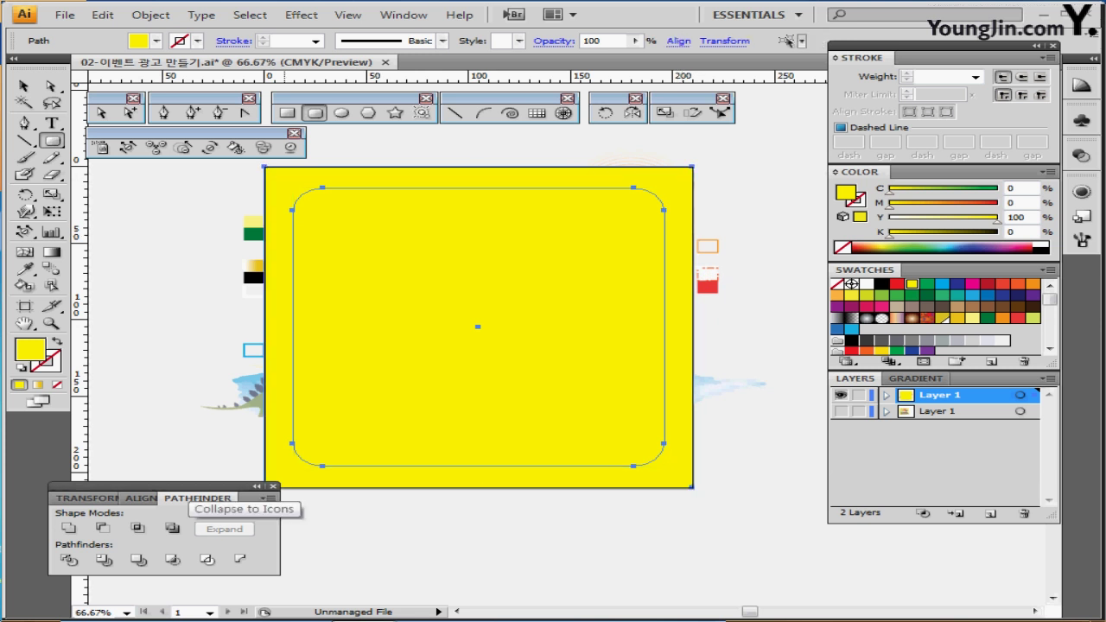
pyautogui.click(103, 528)
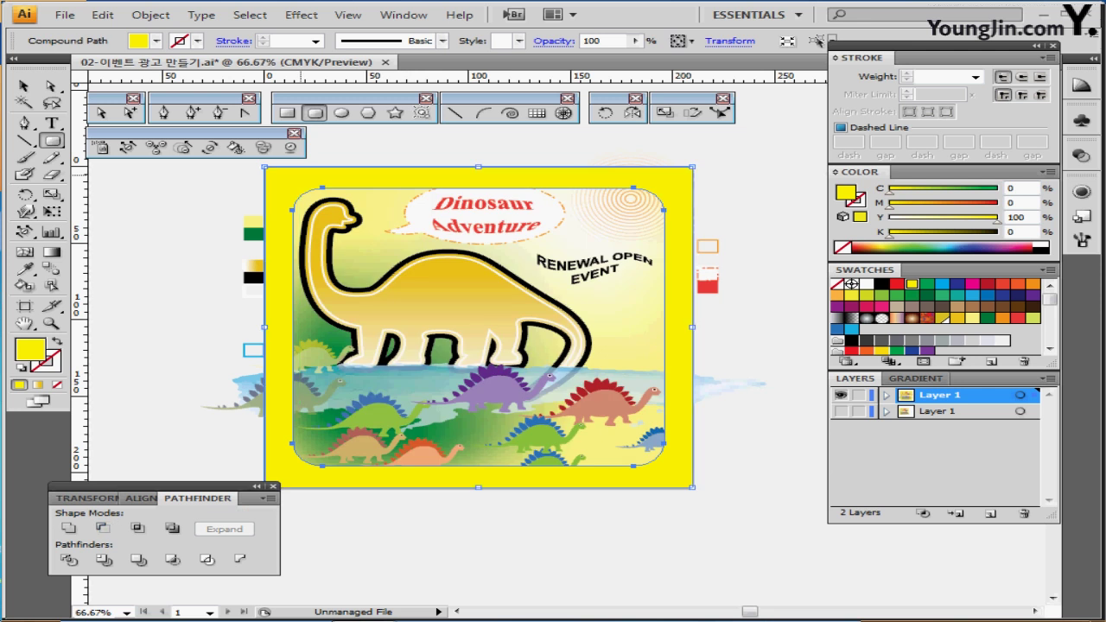
# - Save the document and set the yellow frame's opacity to 70%
pyautogui.hotkey('ctrl', 's')
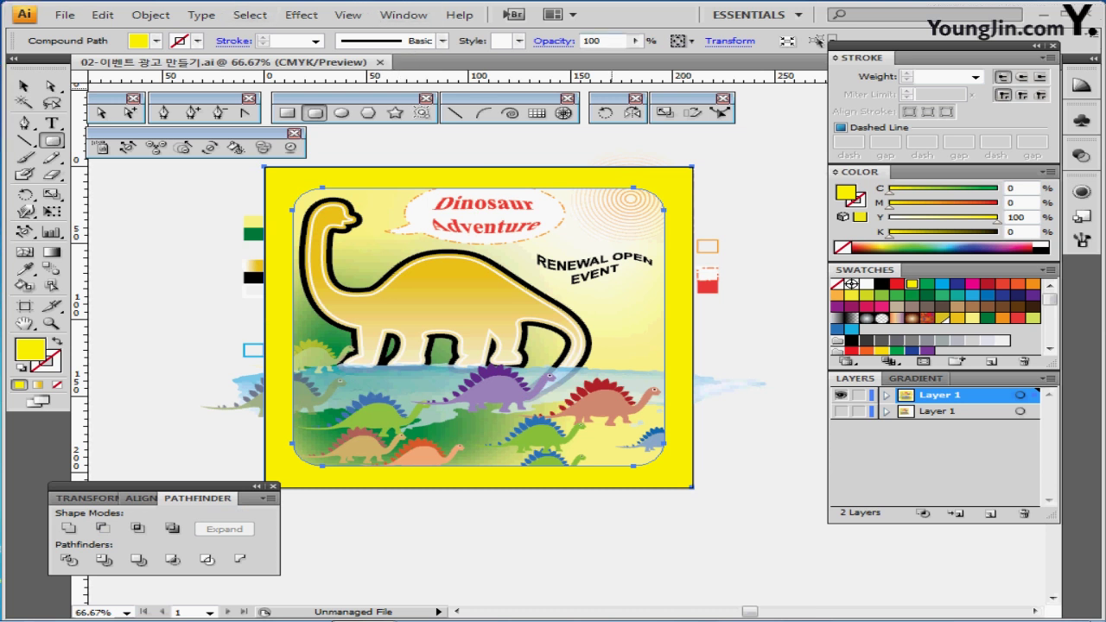
pyautogui.moveTo(610, 41); pyautogui.dragTo(557, 41)
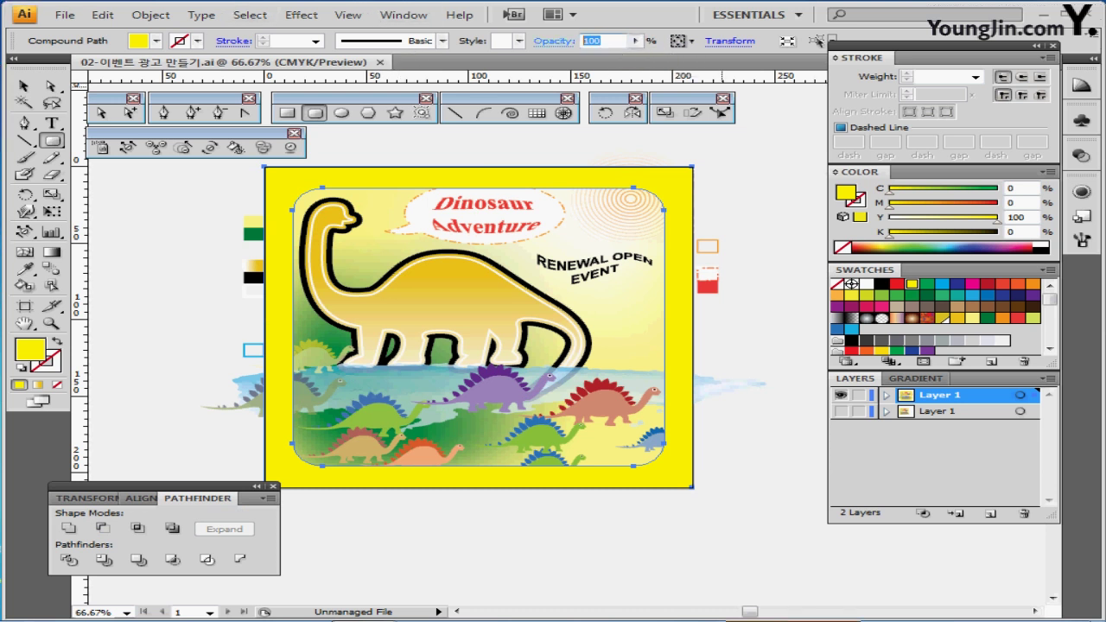
pyautogui.write('70')
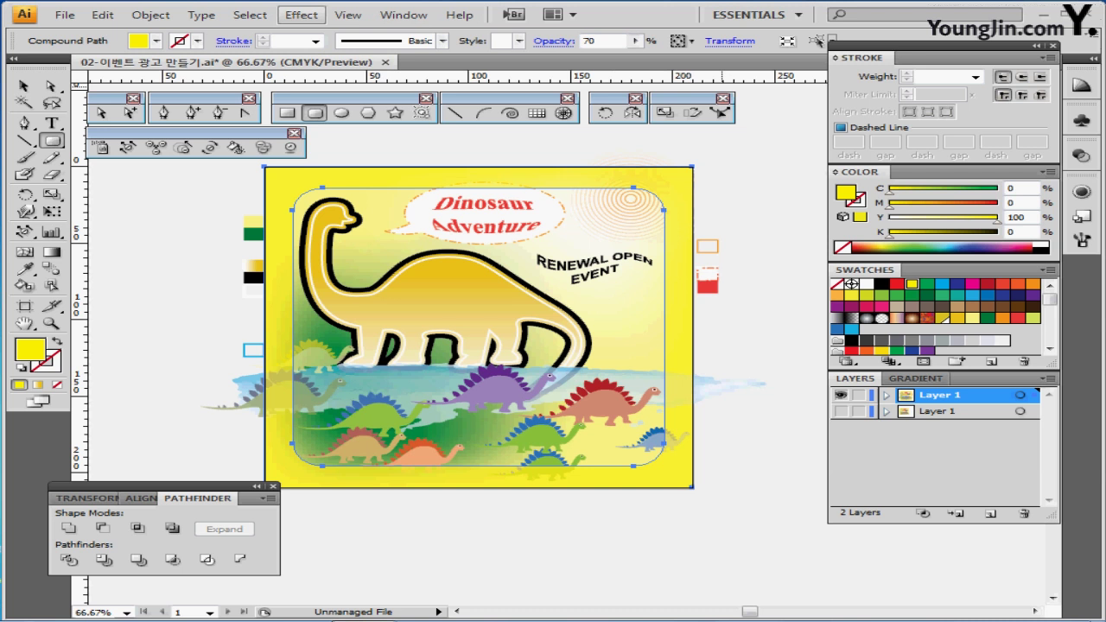
# - Start a Drop Shadow effect on the yellow frame with preview on and X and Y offsets of 2 mm
pyautogui.click(301, 15)
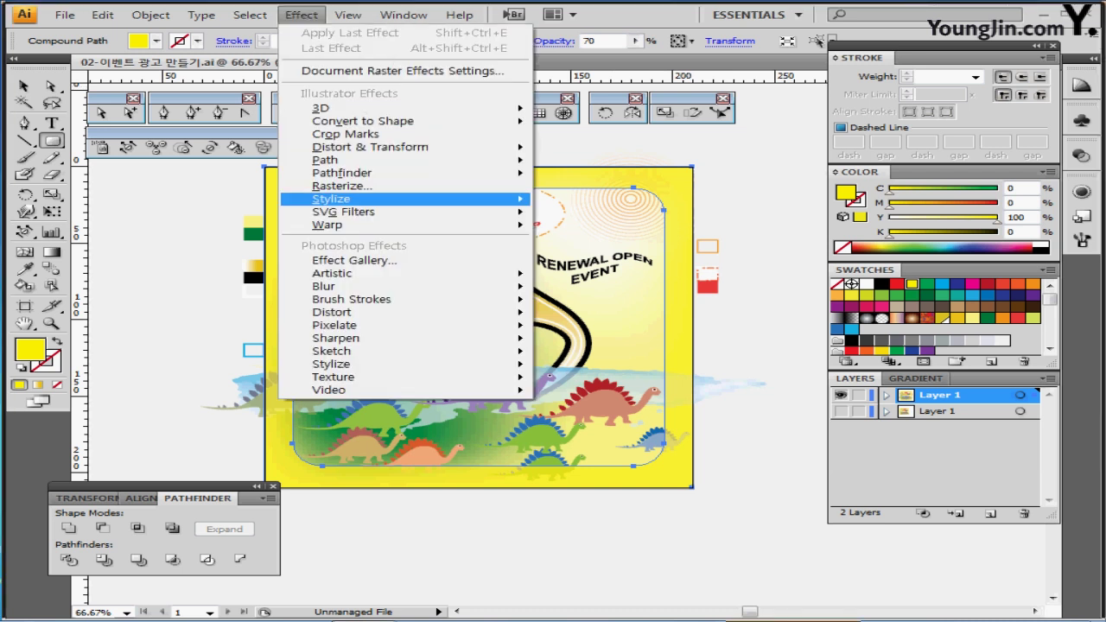
pyautogui.moveTo(331, 199)
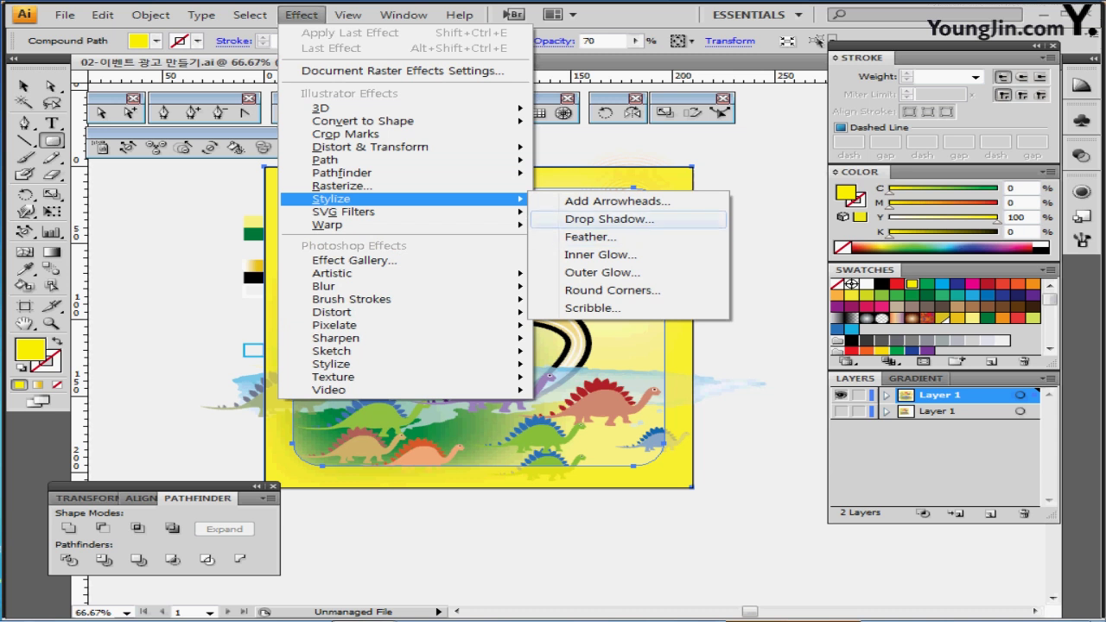
pyautogui.click(609, 218)
pyautogui.moveTo(372, 190); pyautogui.dragTo(444, 337)
pyautogui.click(691, 422)
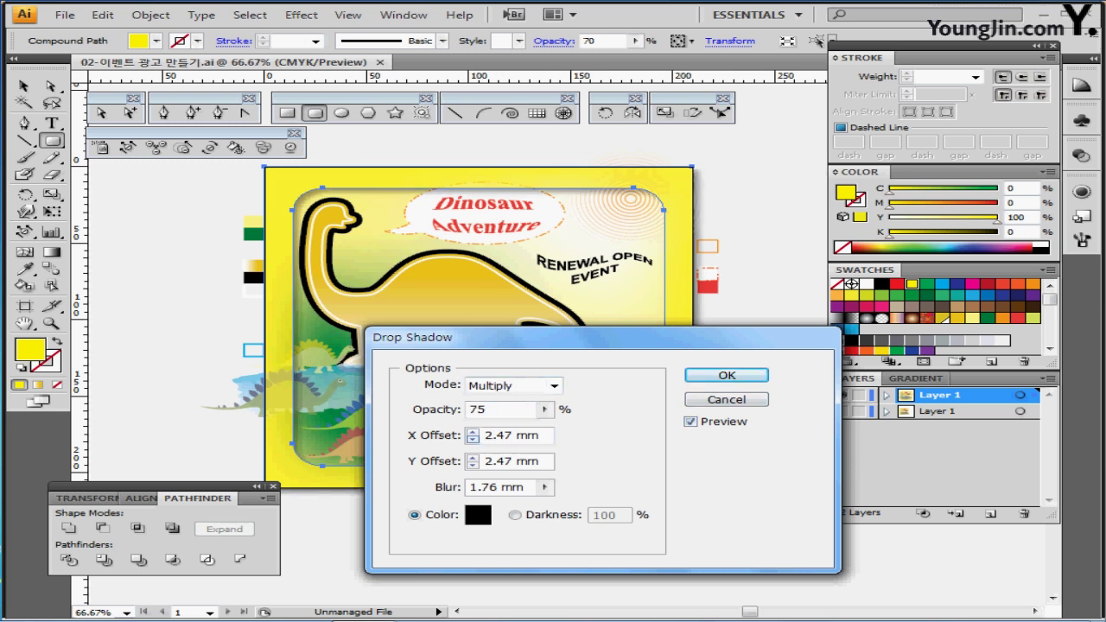
pyautogui.doubleClick(497, 436)
pyautogui.write('1')
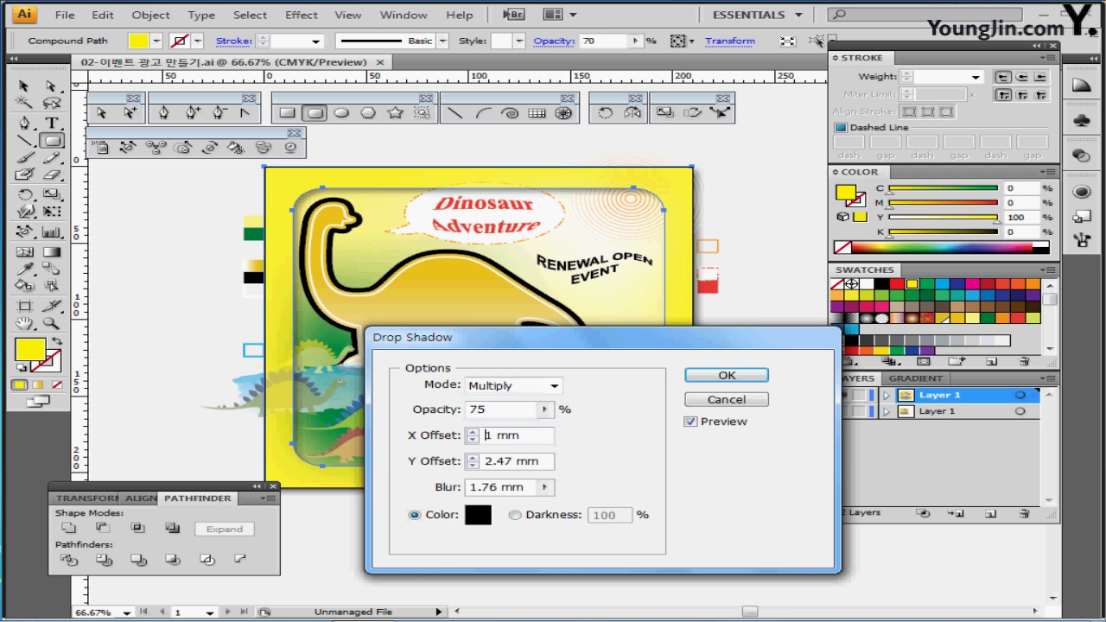
pyautogui.doubleClick(486, 436)
pyautogui.write('2')
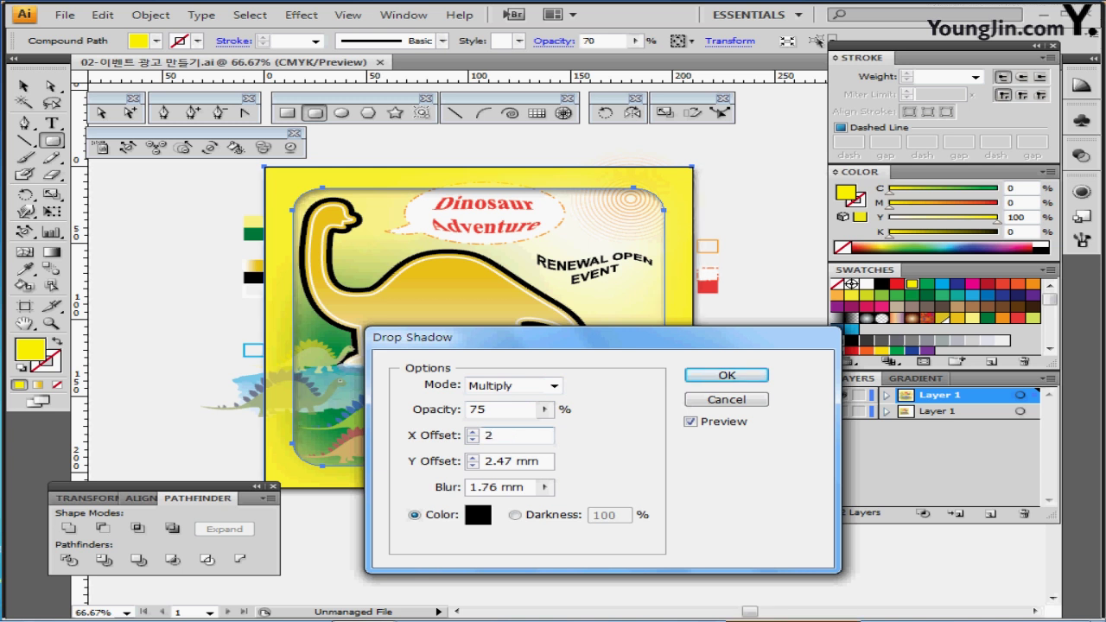
pyautogui.press('Tab')
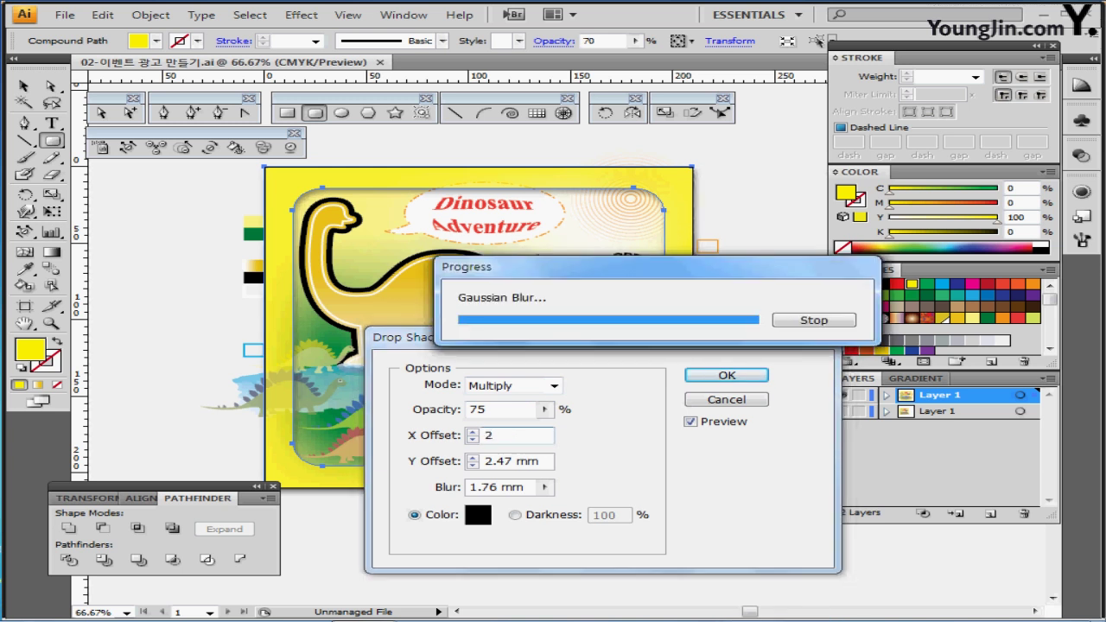
pyautogui.write('2')
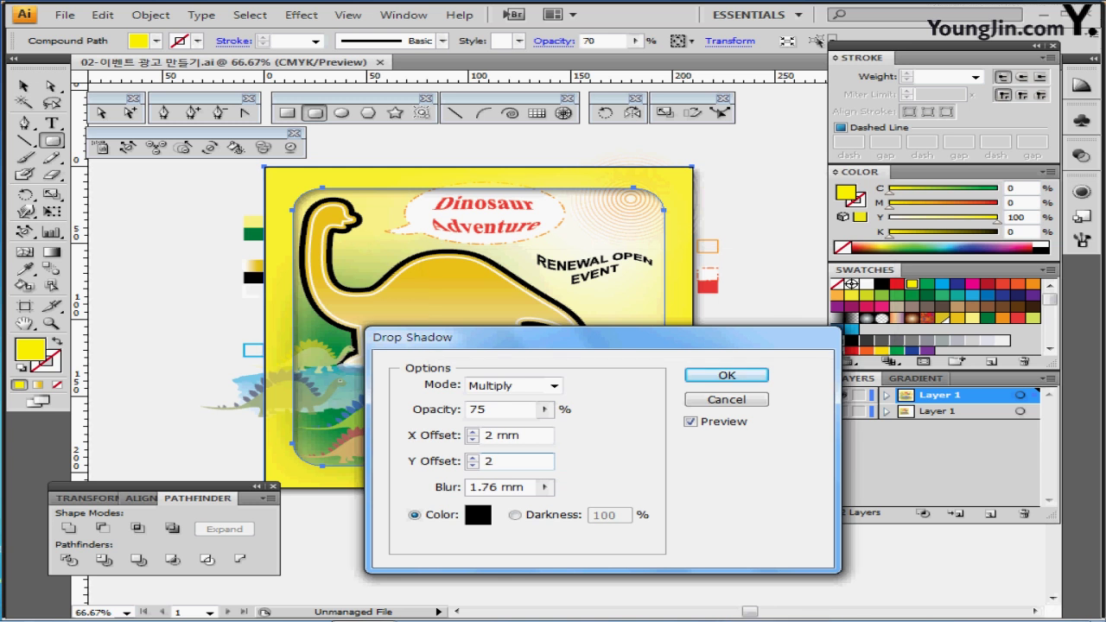
# - Set the drop shadow's blur to 1 mm, apply the effect, then save the document and deselect the frame
pyautogui.press('Tab')
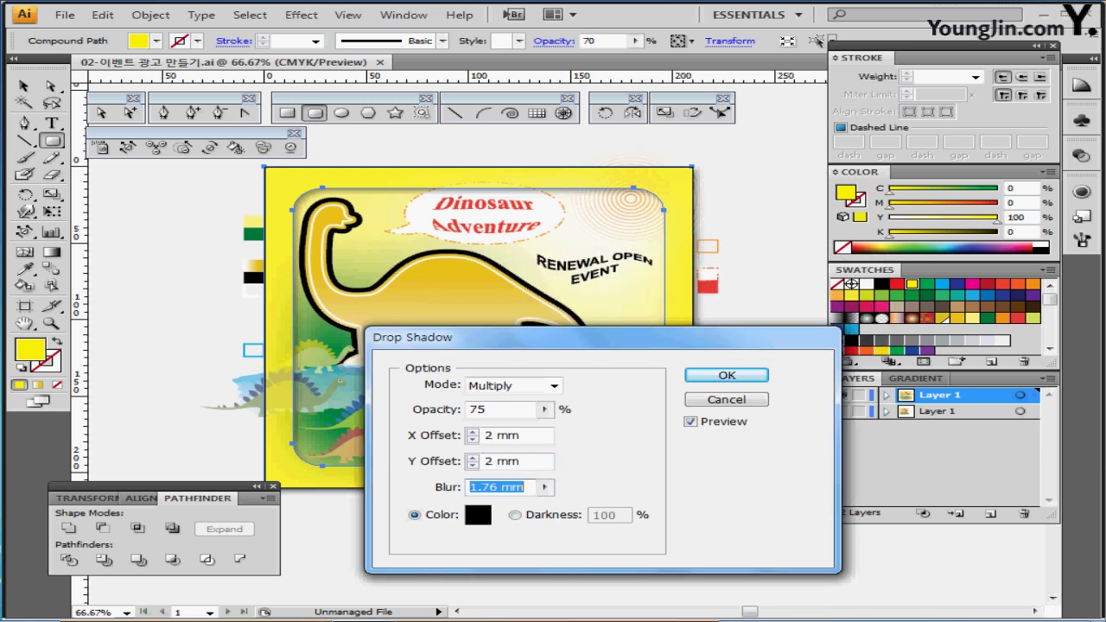
pyautogui.write('1')
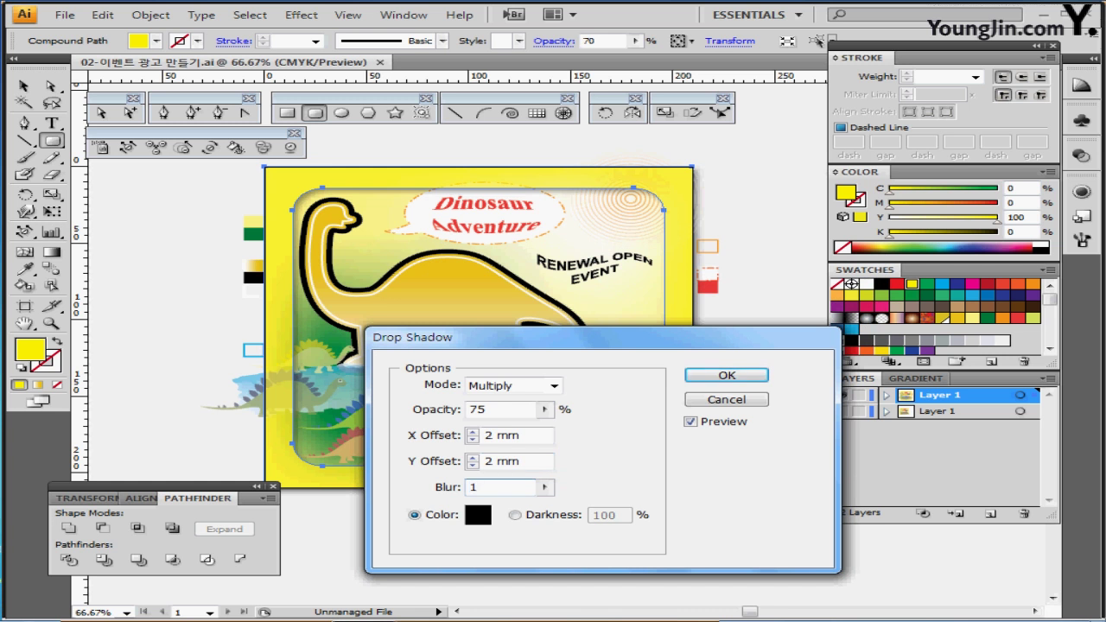
pyautogui.press('Return')
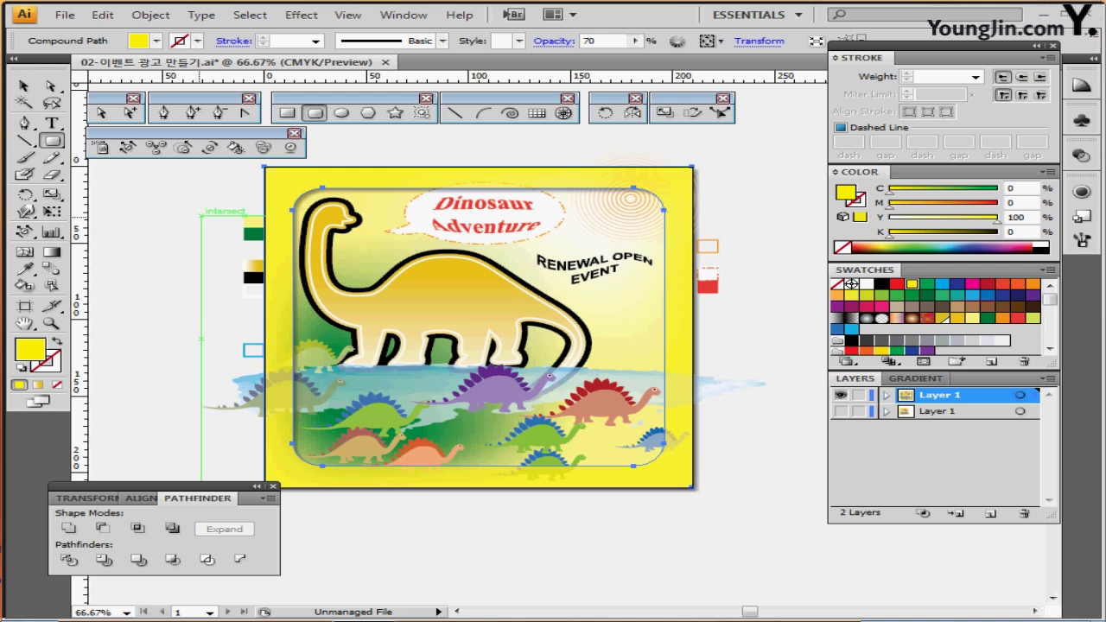
pyautogui.press('ctrl')
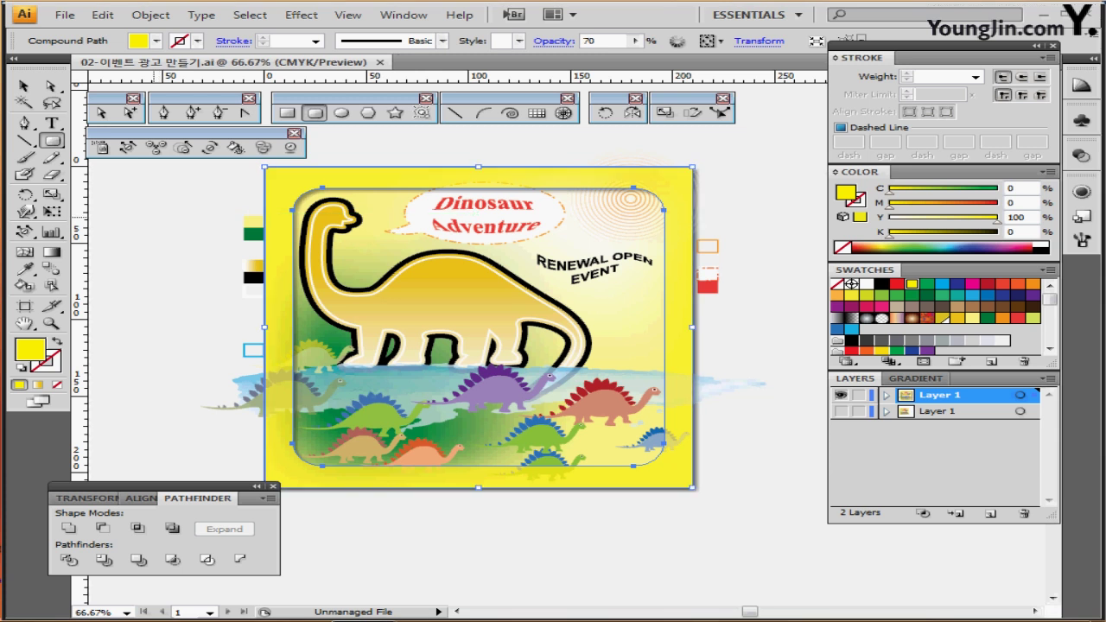
pyautogui.keyDown('ctrl'); pyautogui.click(154, 217); pyautogui.keyUp('ctrl')
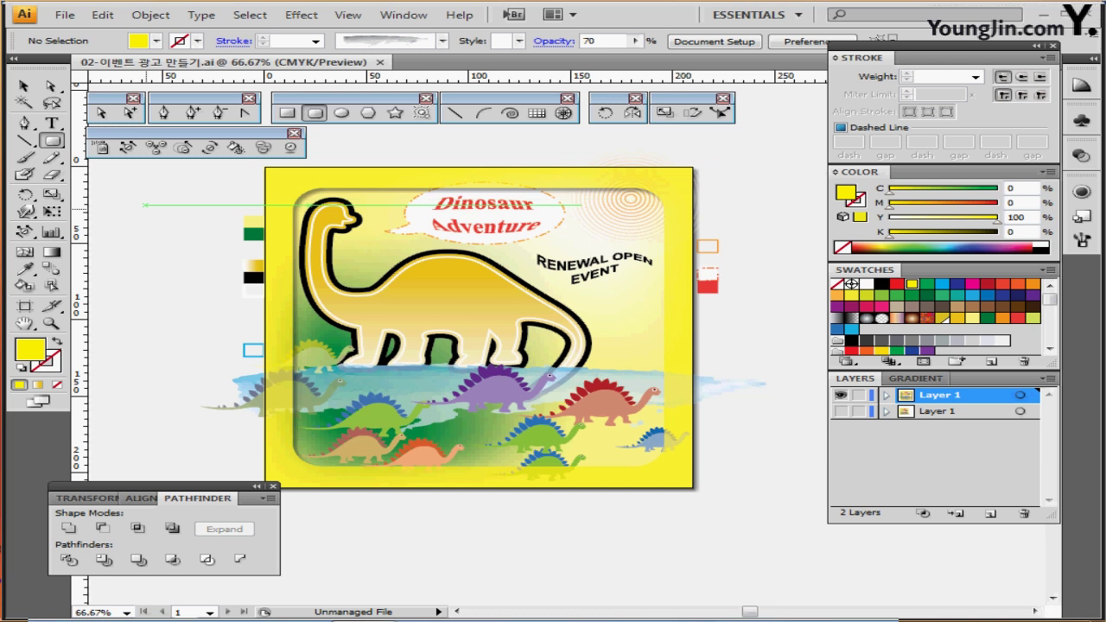
# - Draw a 210 x 210 mm rectangle from the artboard's upper-left corner, resetting it to the default appearance with a yellow fill
pyautogui.click(287, 113)
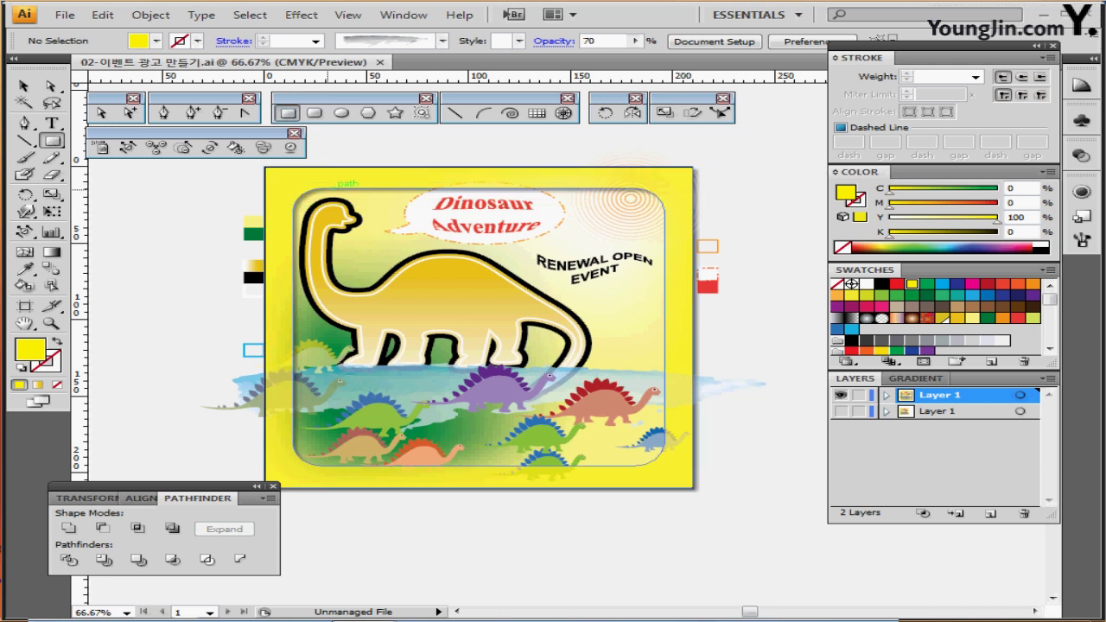
pyautogui.click(266, 167)
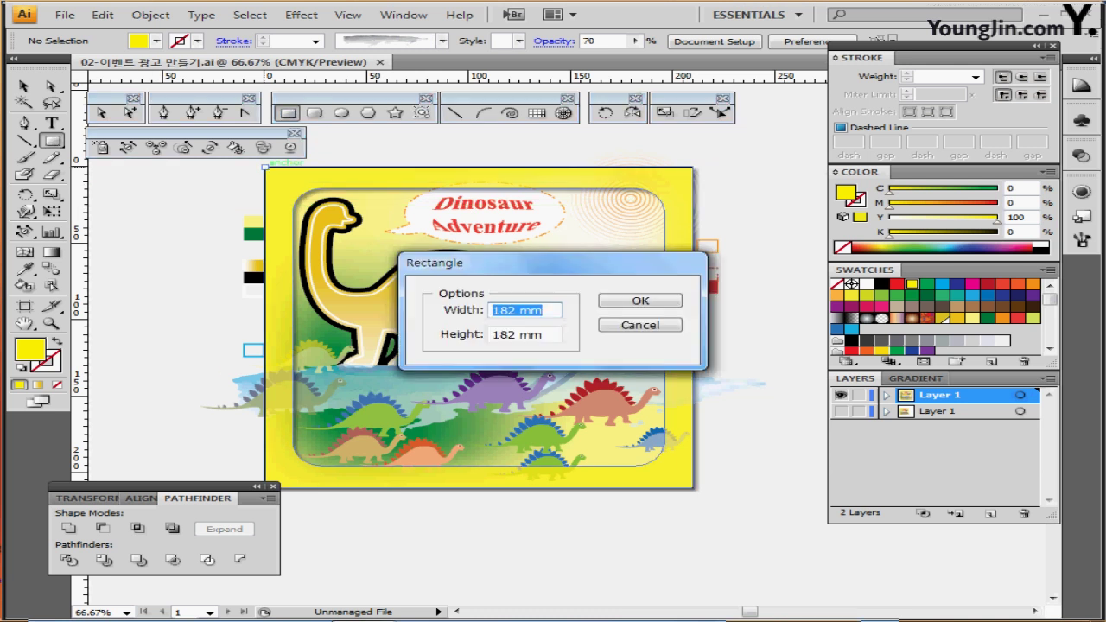
pyautogui.write('210')
pyautogui.press('Tab')
pyautogui.write('210')
pyautogui.press('Return')
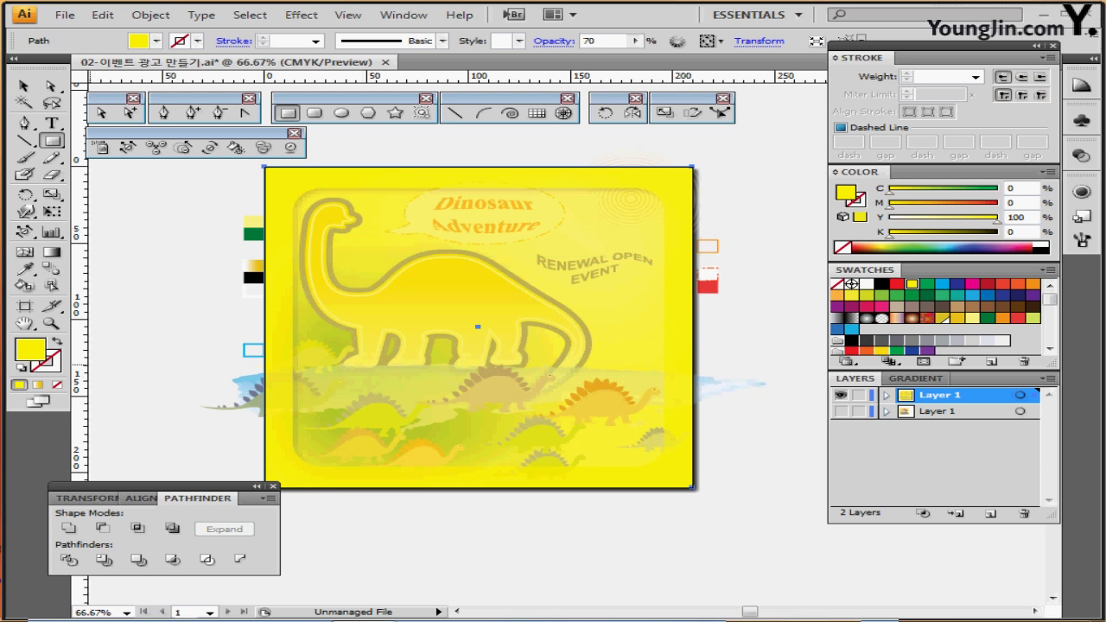
pyautogui.press('d')
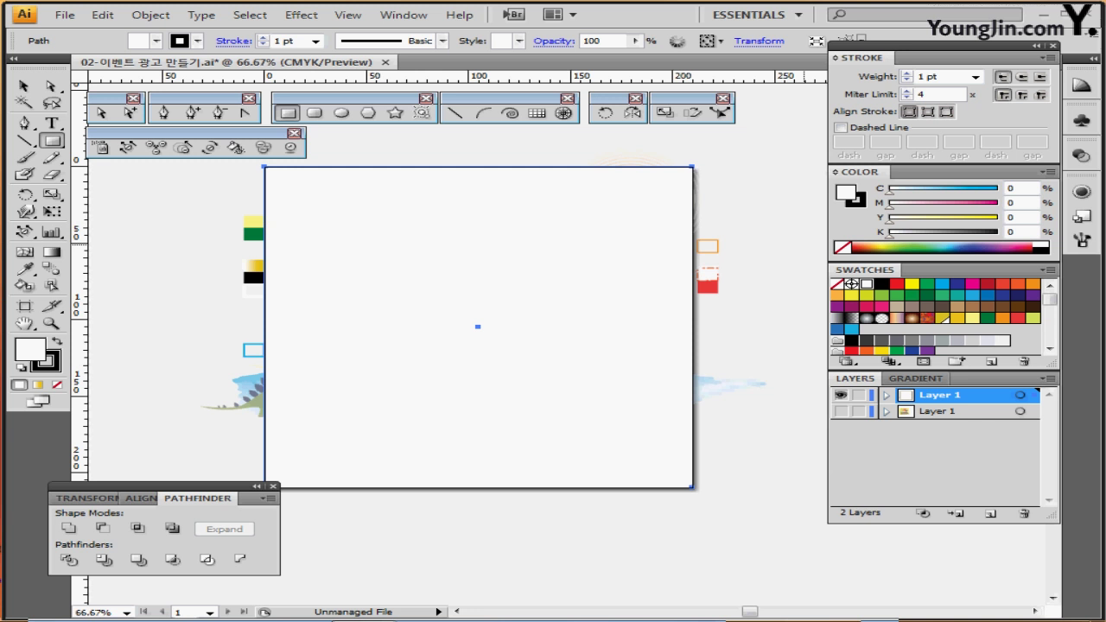
pyautogui.click(911, 284)
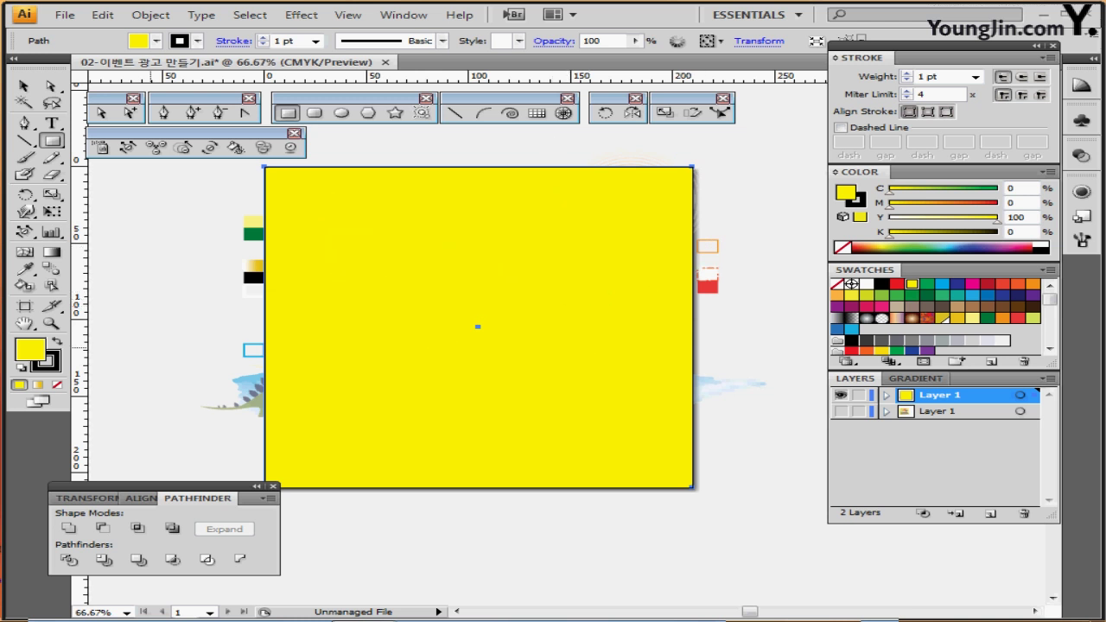
# - Select all the artwork and make a clipping mask with the topmost yellow rectangle
pyautogui.press('ctrl')
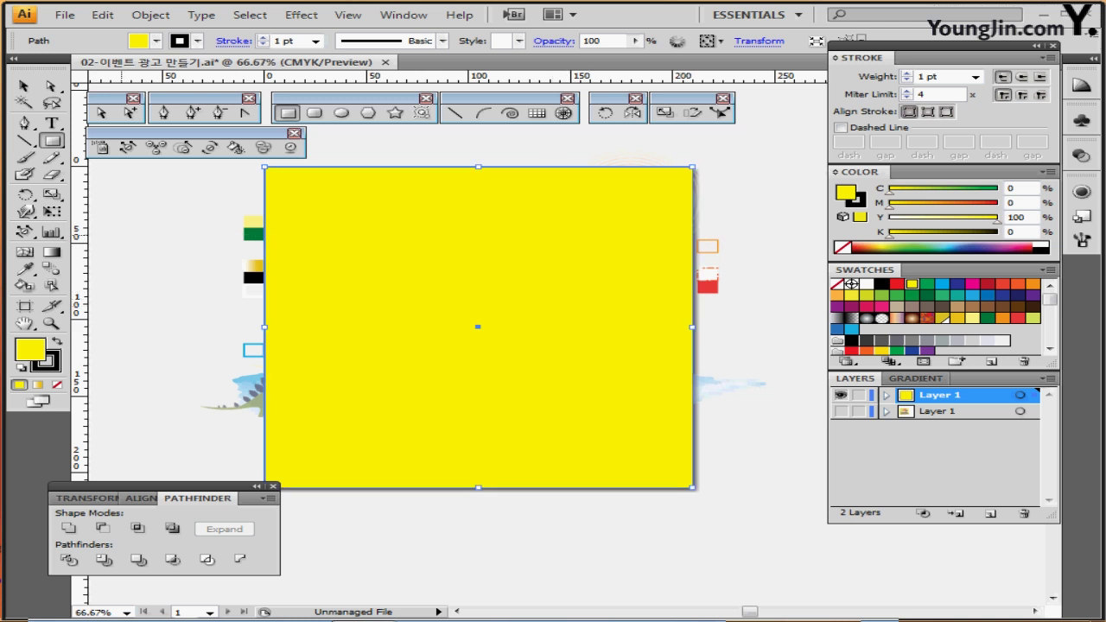
pyautogui.hotkey('ctrl', 'a')
pyautogui.rightClick(369, 210)
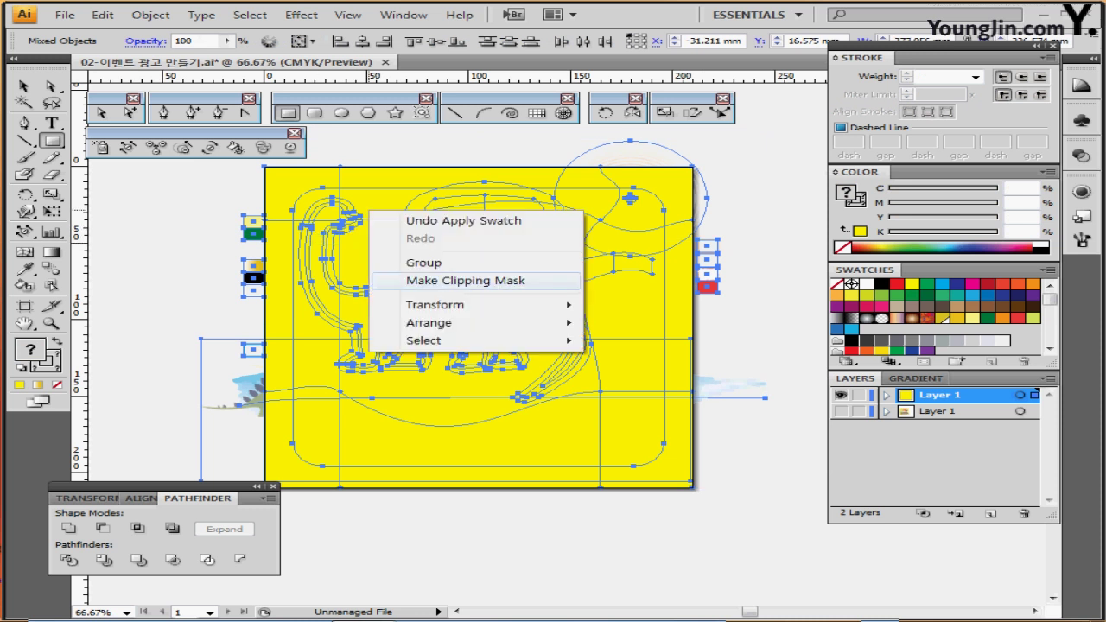
pyautogui.click(465, 281)
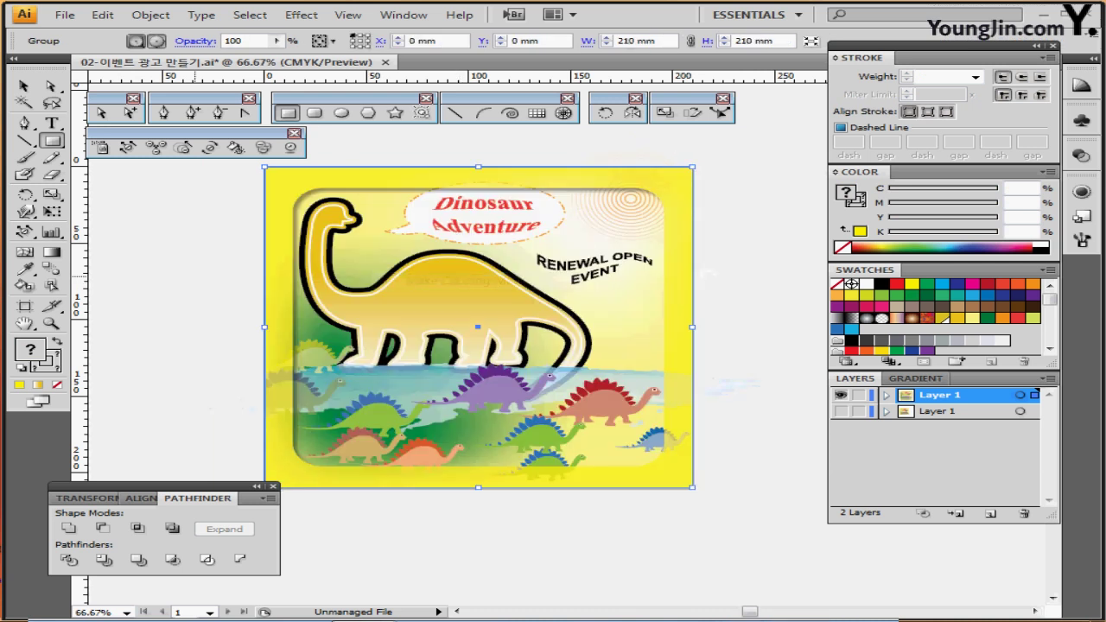